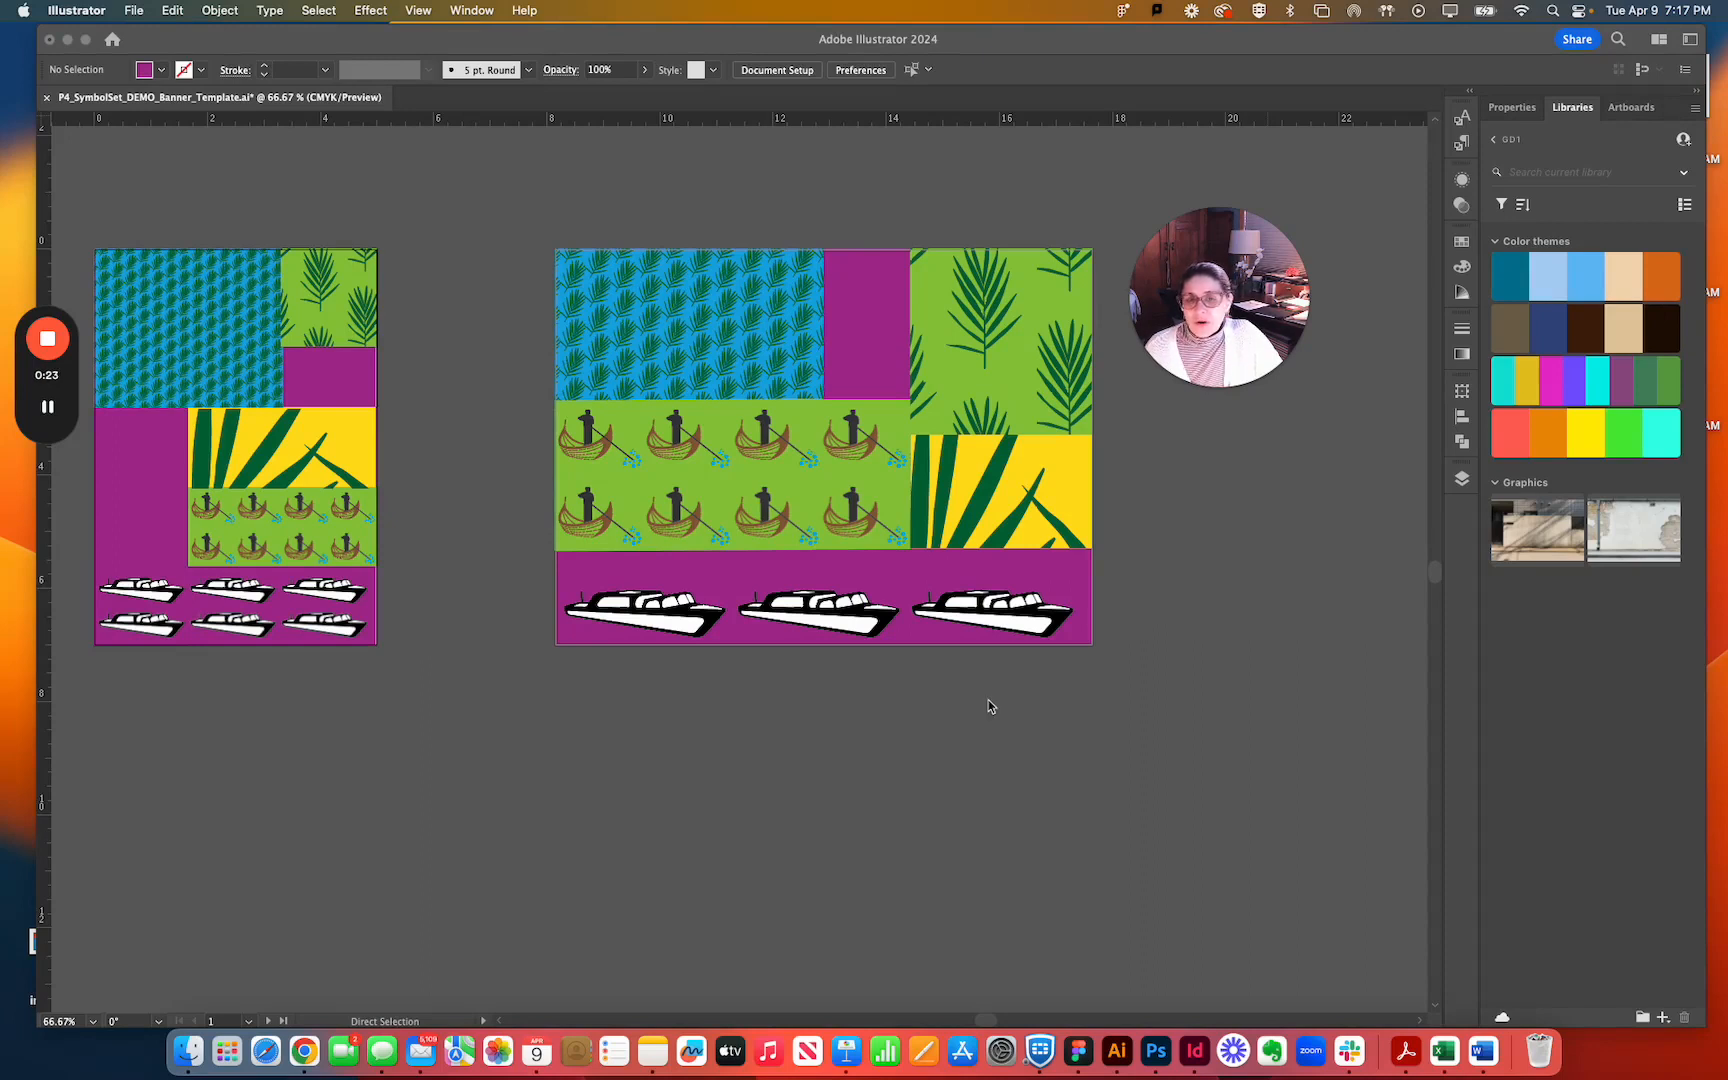
# Start a new document setup and keep inches as its measurement unit.
pyautogui.scroll(-2, 988, 706)
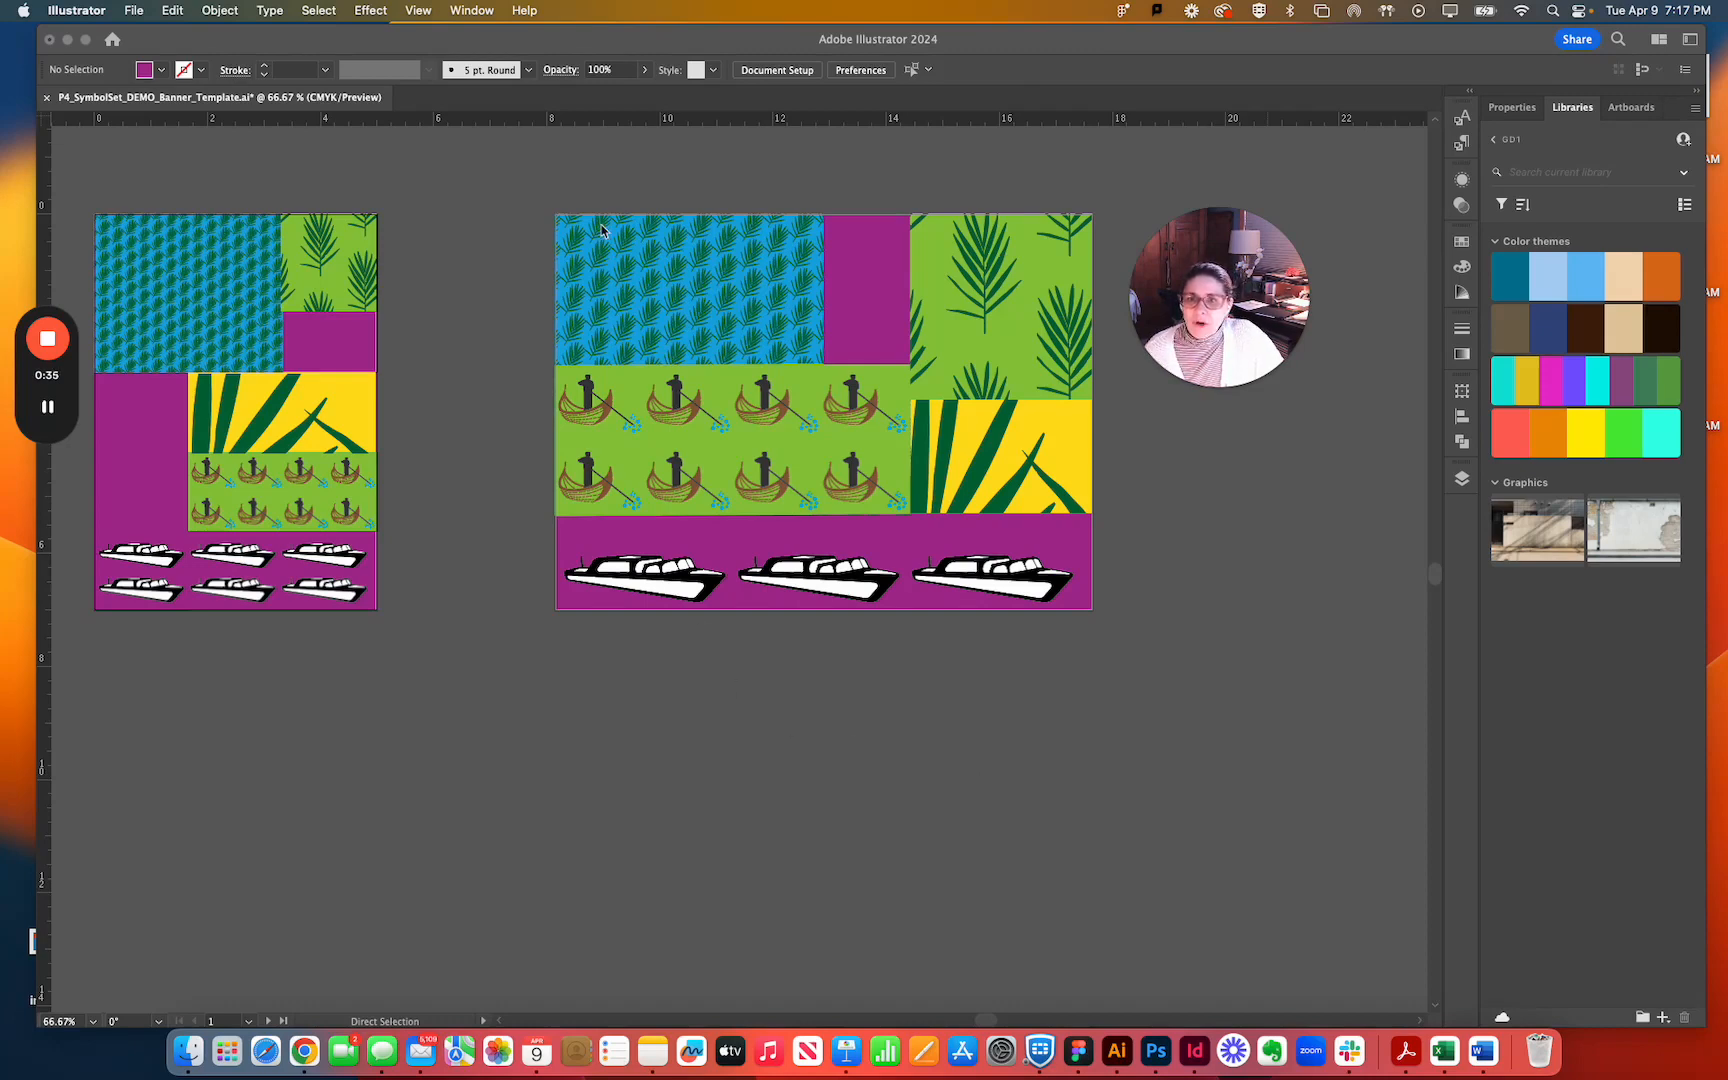
pyautogui.click(134, 11)
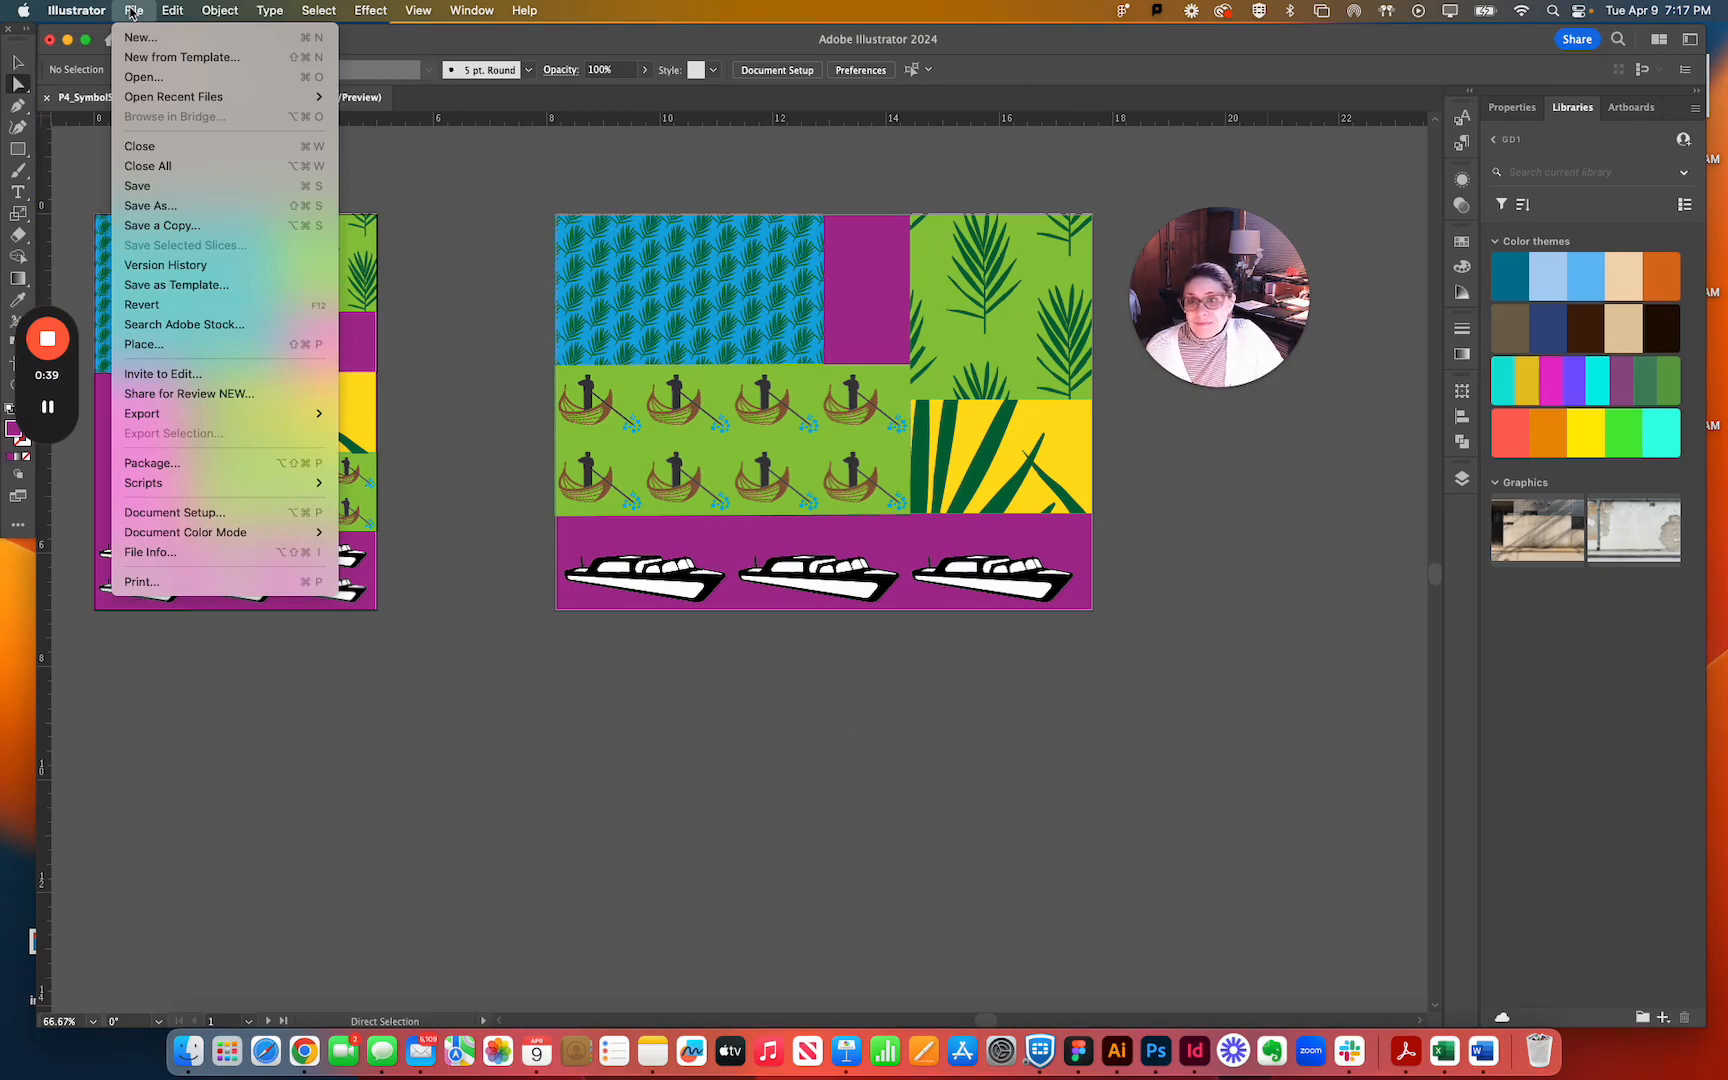
pyautogui.click(148, 40)
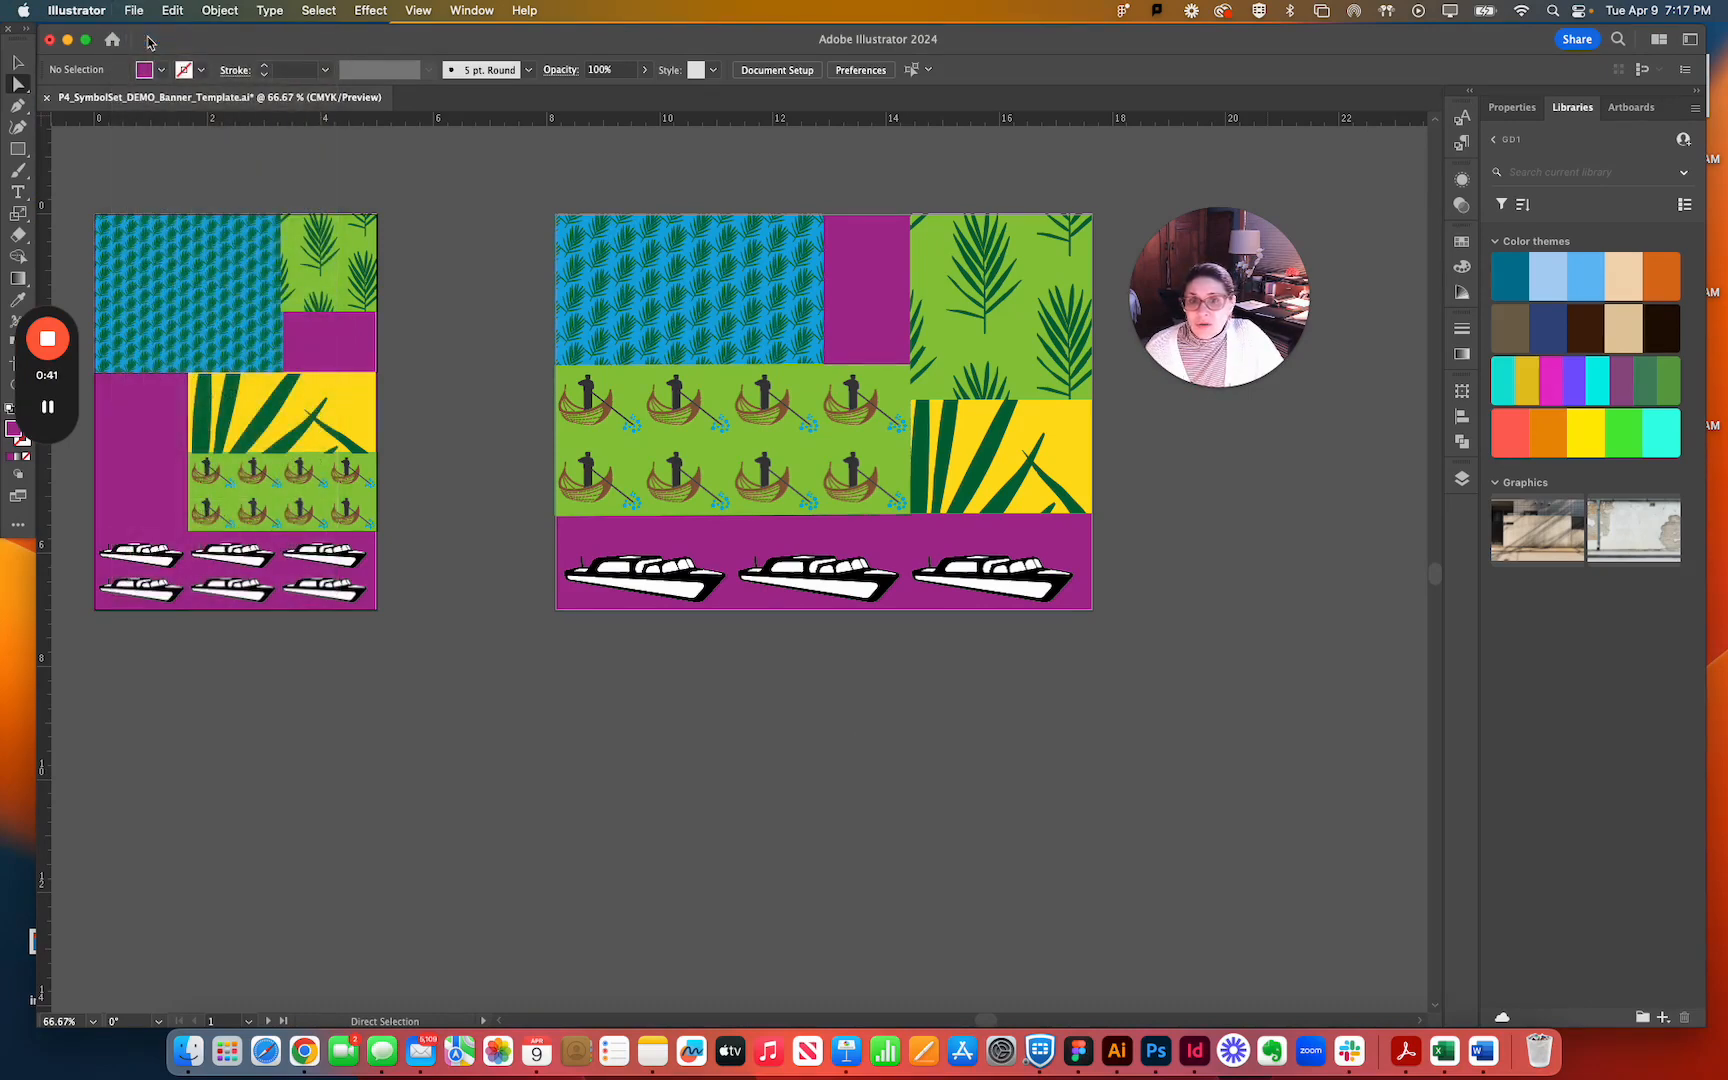
pyautogui.moveTo(1192, 289); pyautogui.dragTo(144, 731)
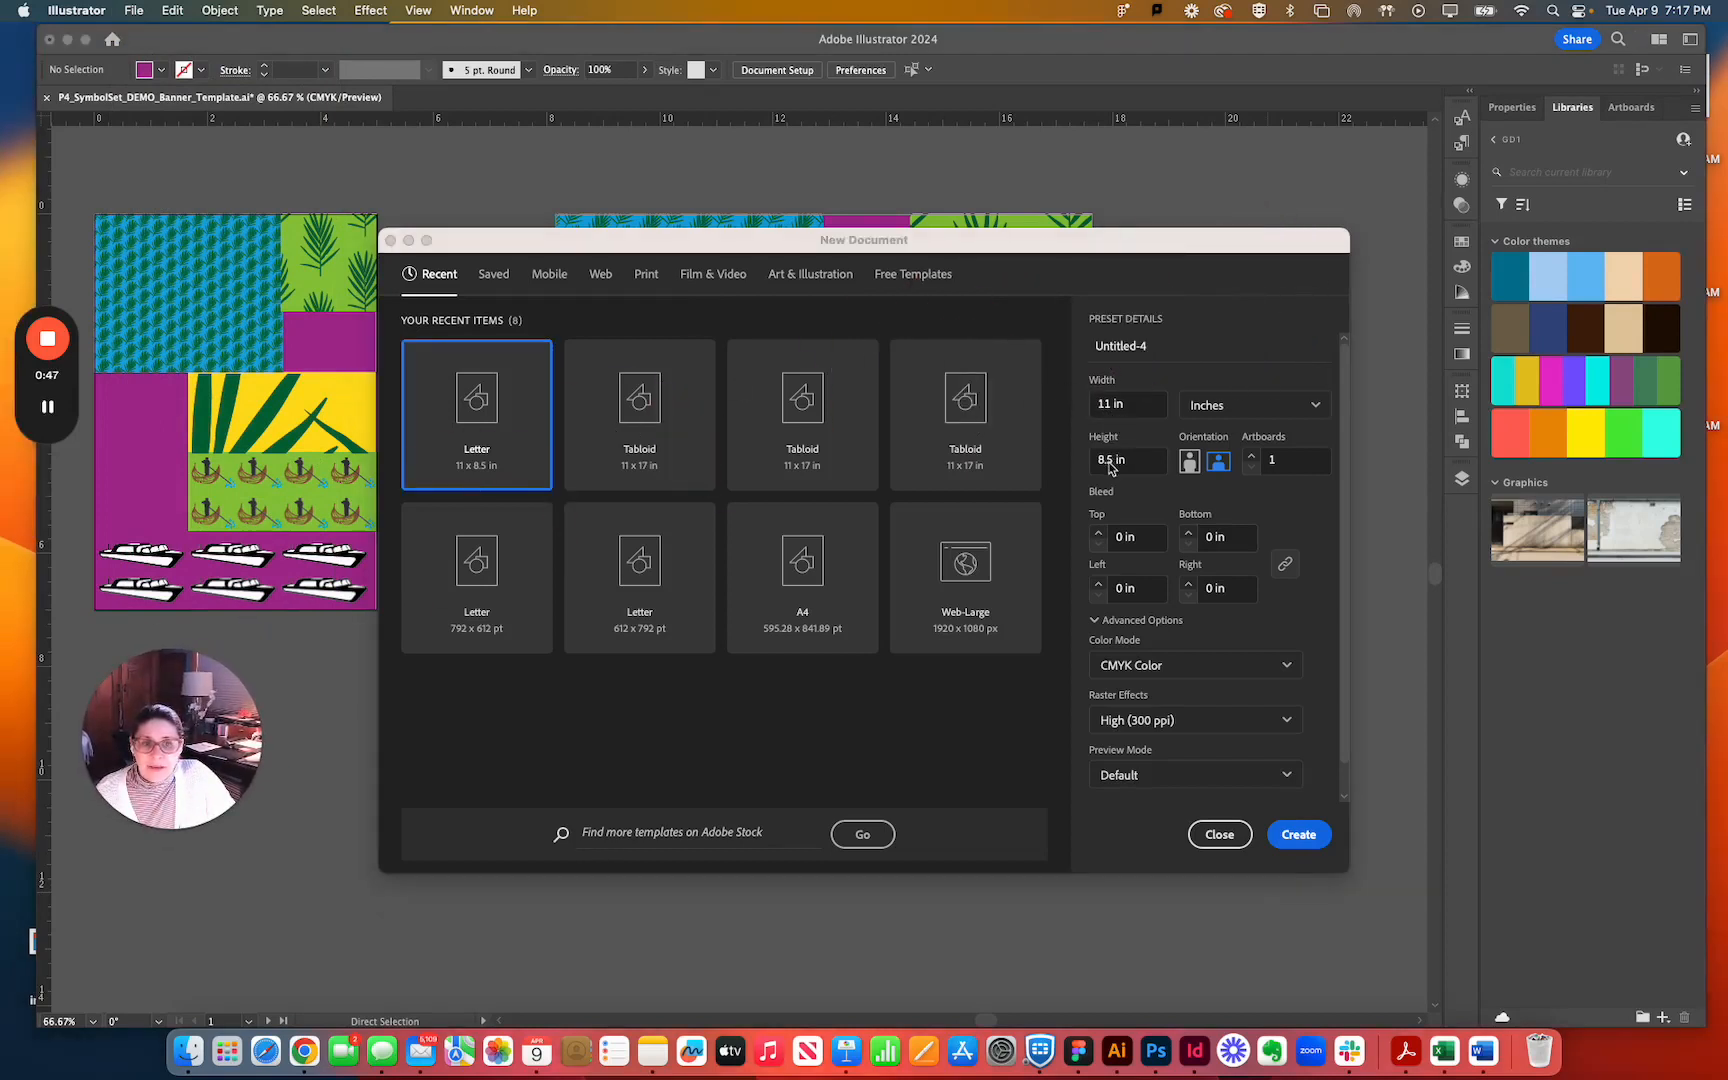
pyautogui.click(1245, 415)
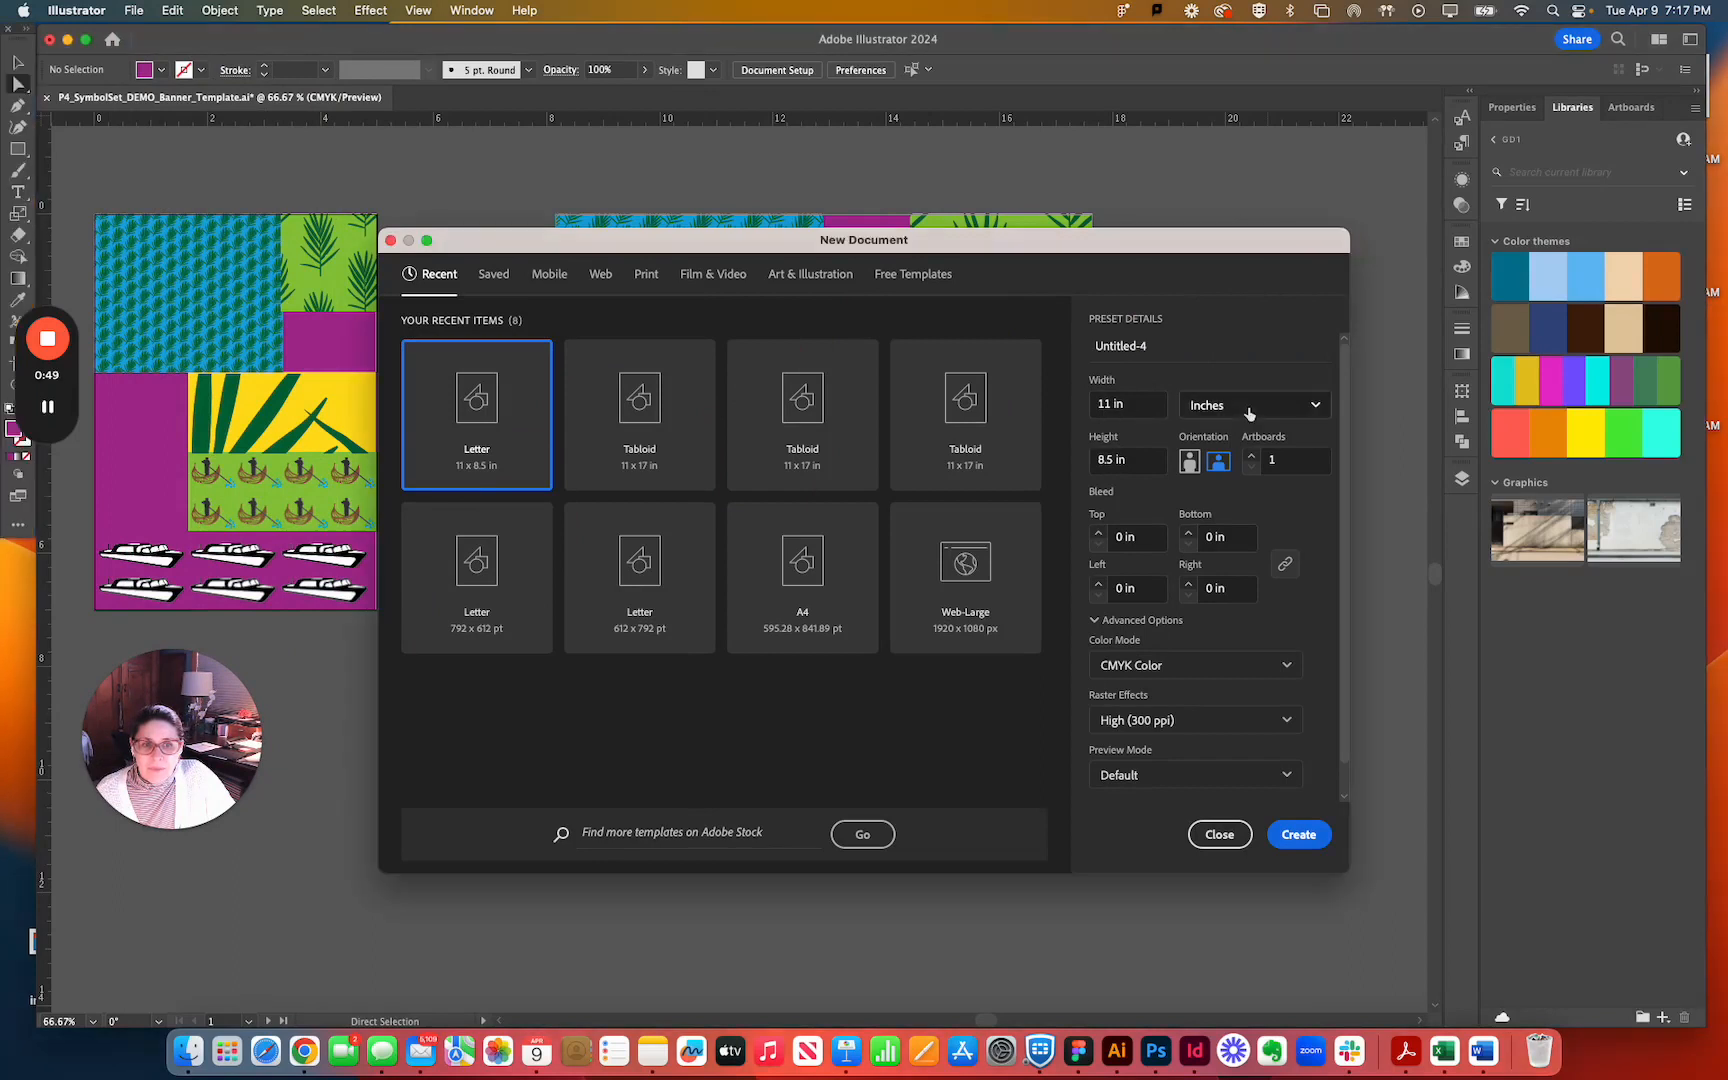
pyautogui.click(1245, 415)
pyautogui.click(1203, 340)
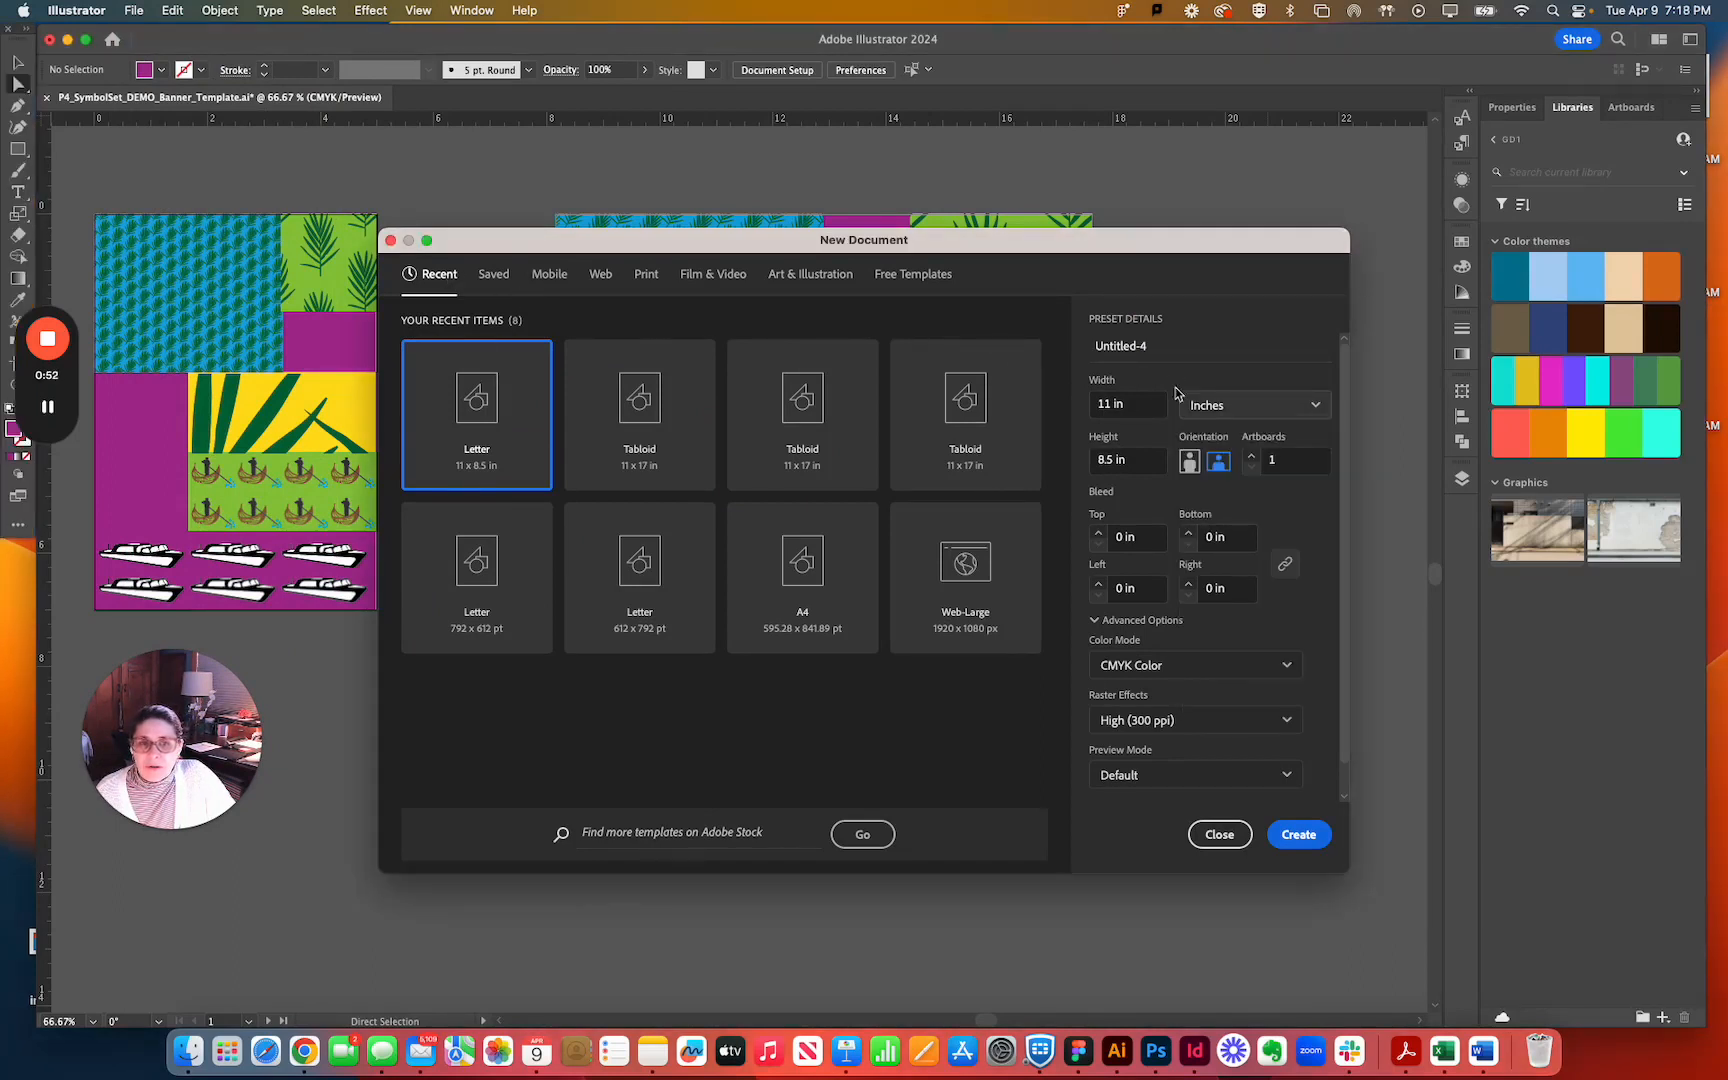
pyautogui.click(1219, 414)
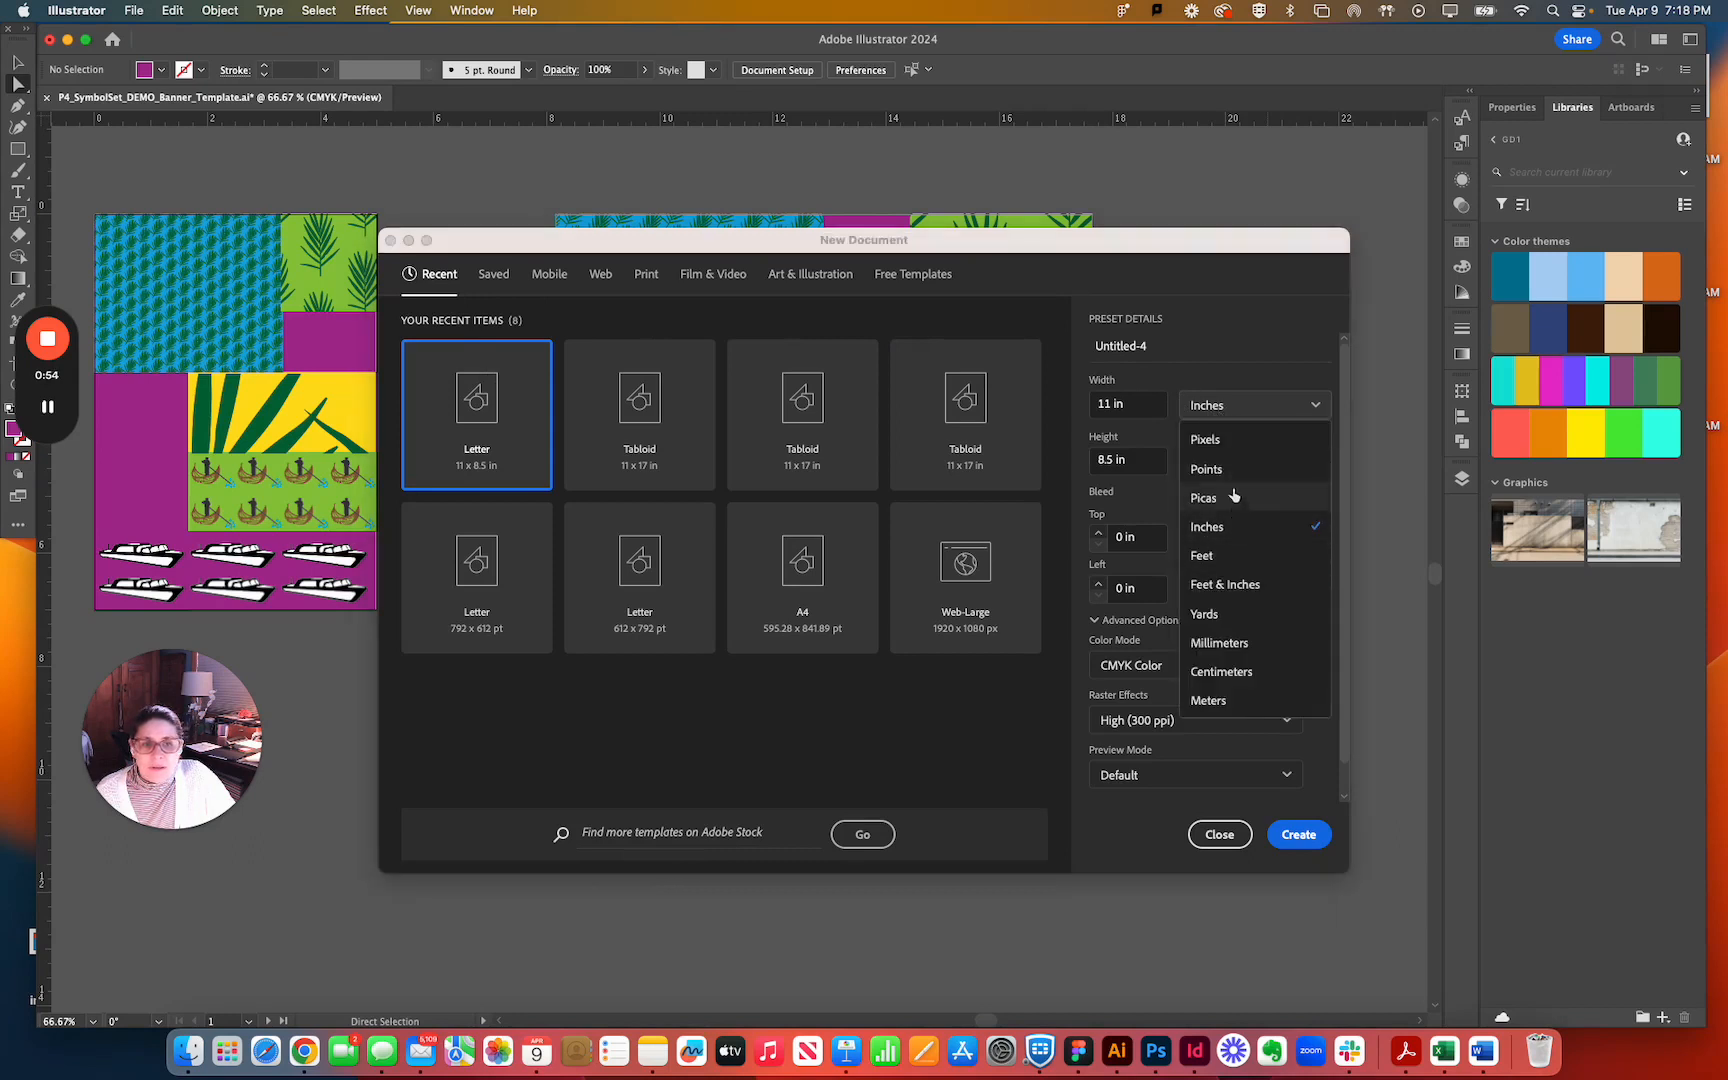
pyautogui.click(1236, 537)
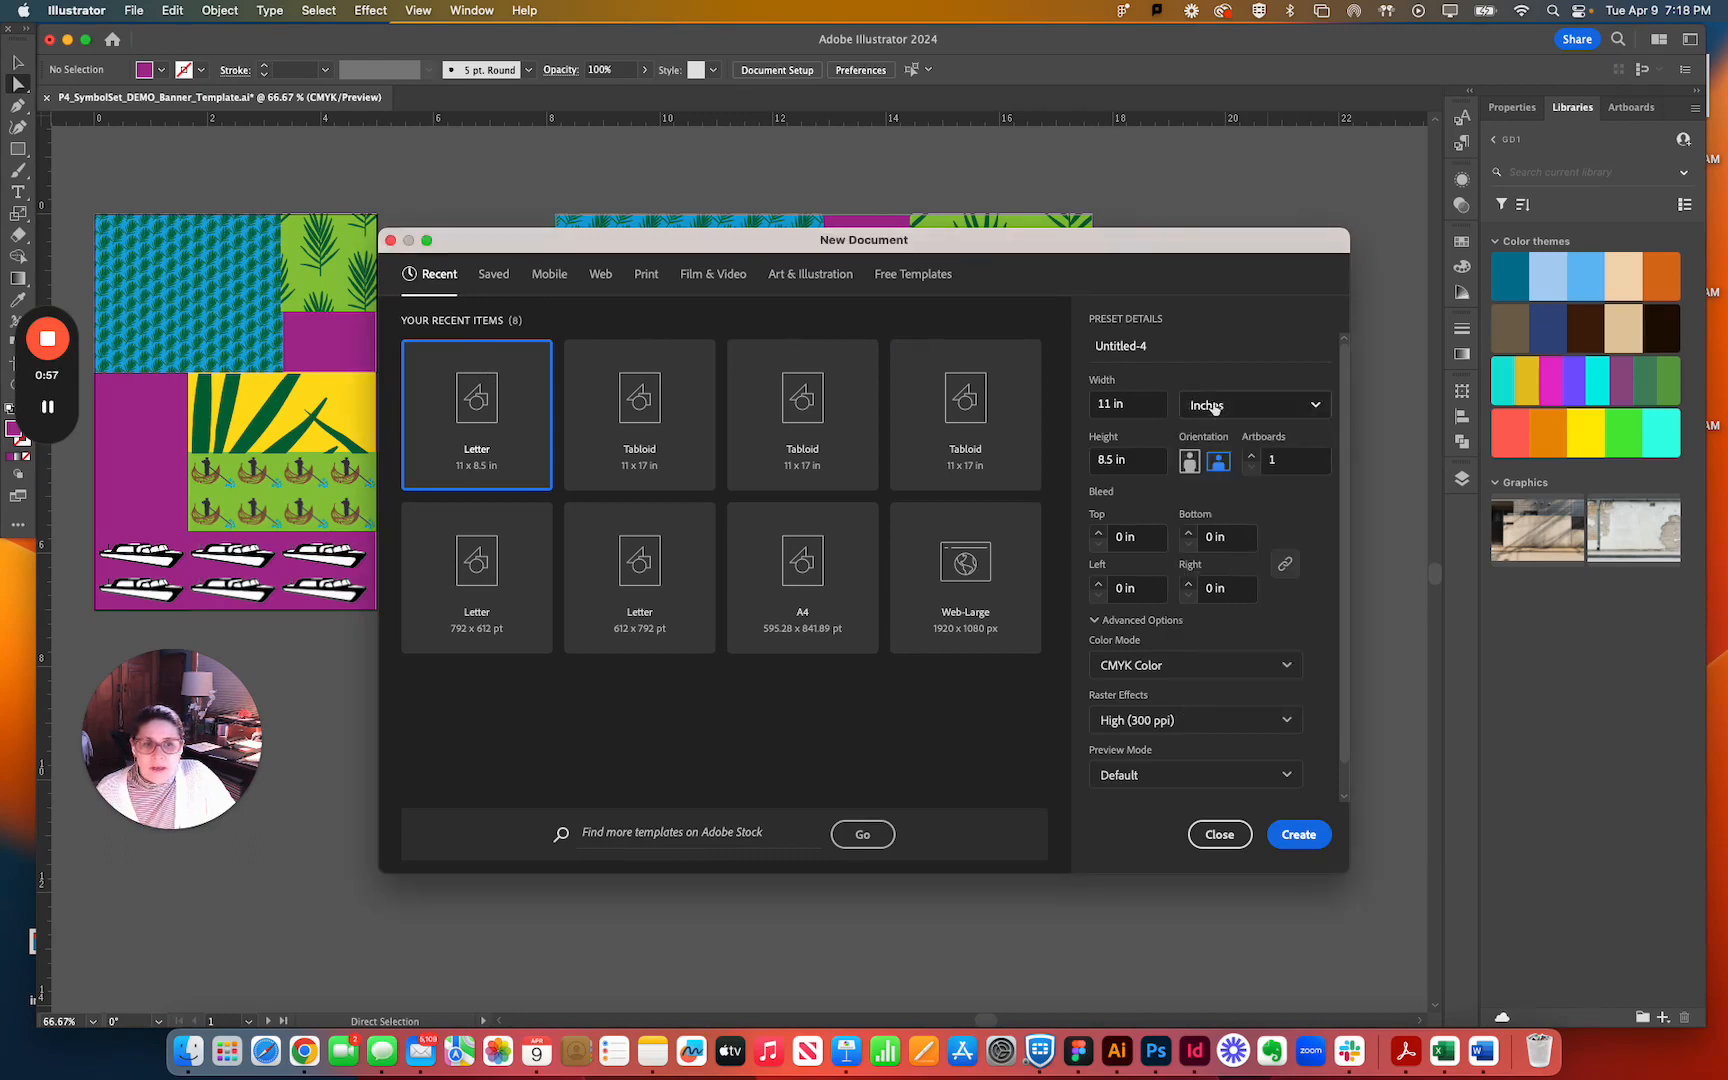
# Create the document with a width of 17 in, a height of 11 in and landscape orientation.
pyautogui.click(1099, 407)
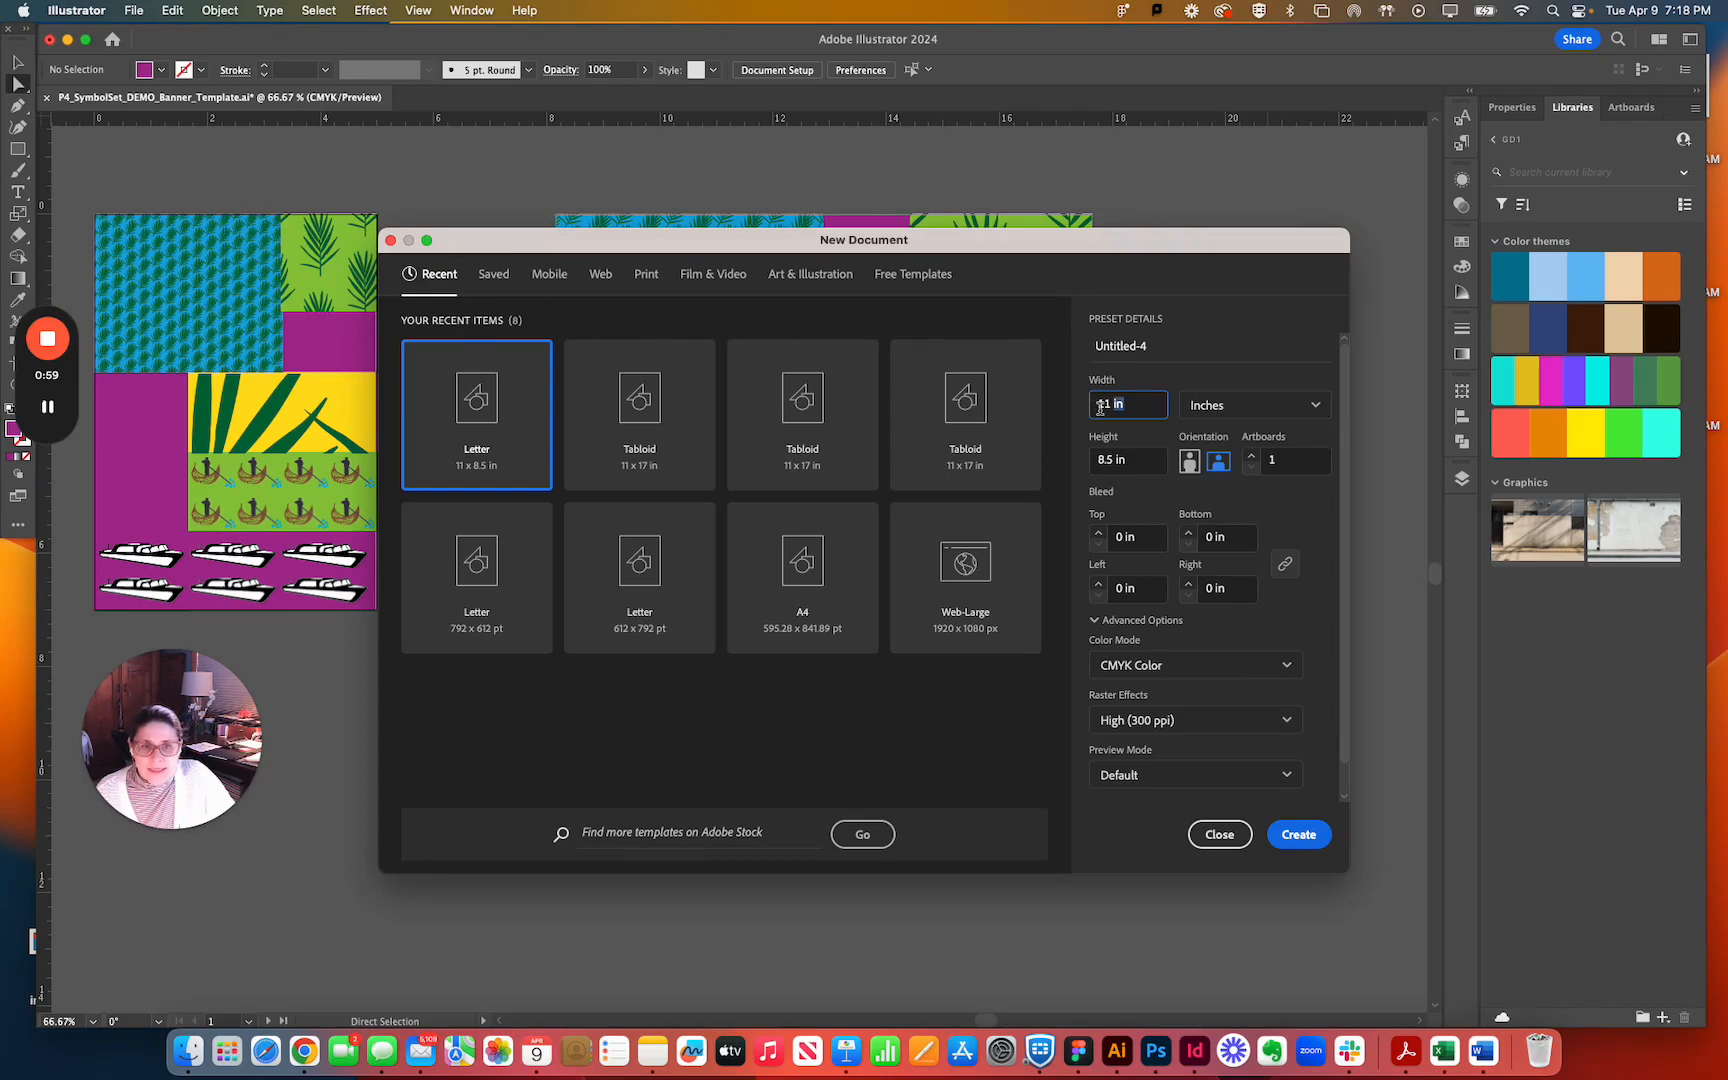
pyautogui.doubleClick(1101, 408)
pyautogui.click(1104, 408)
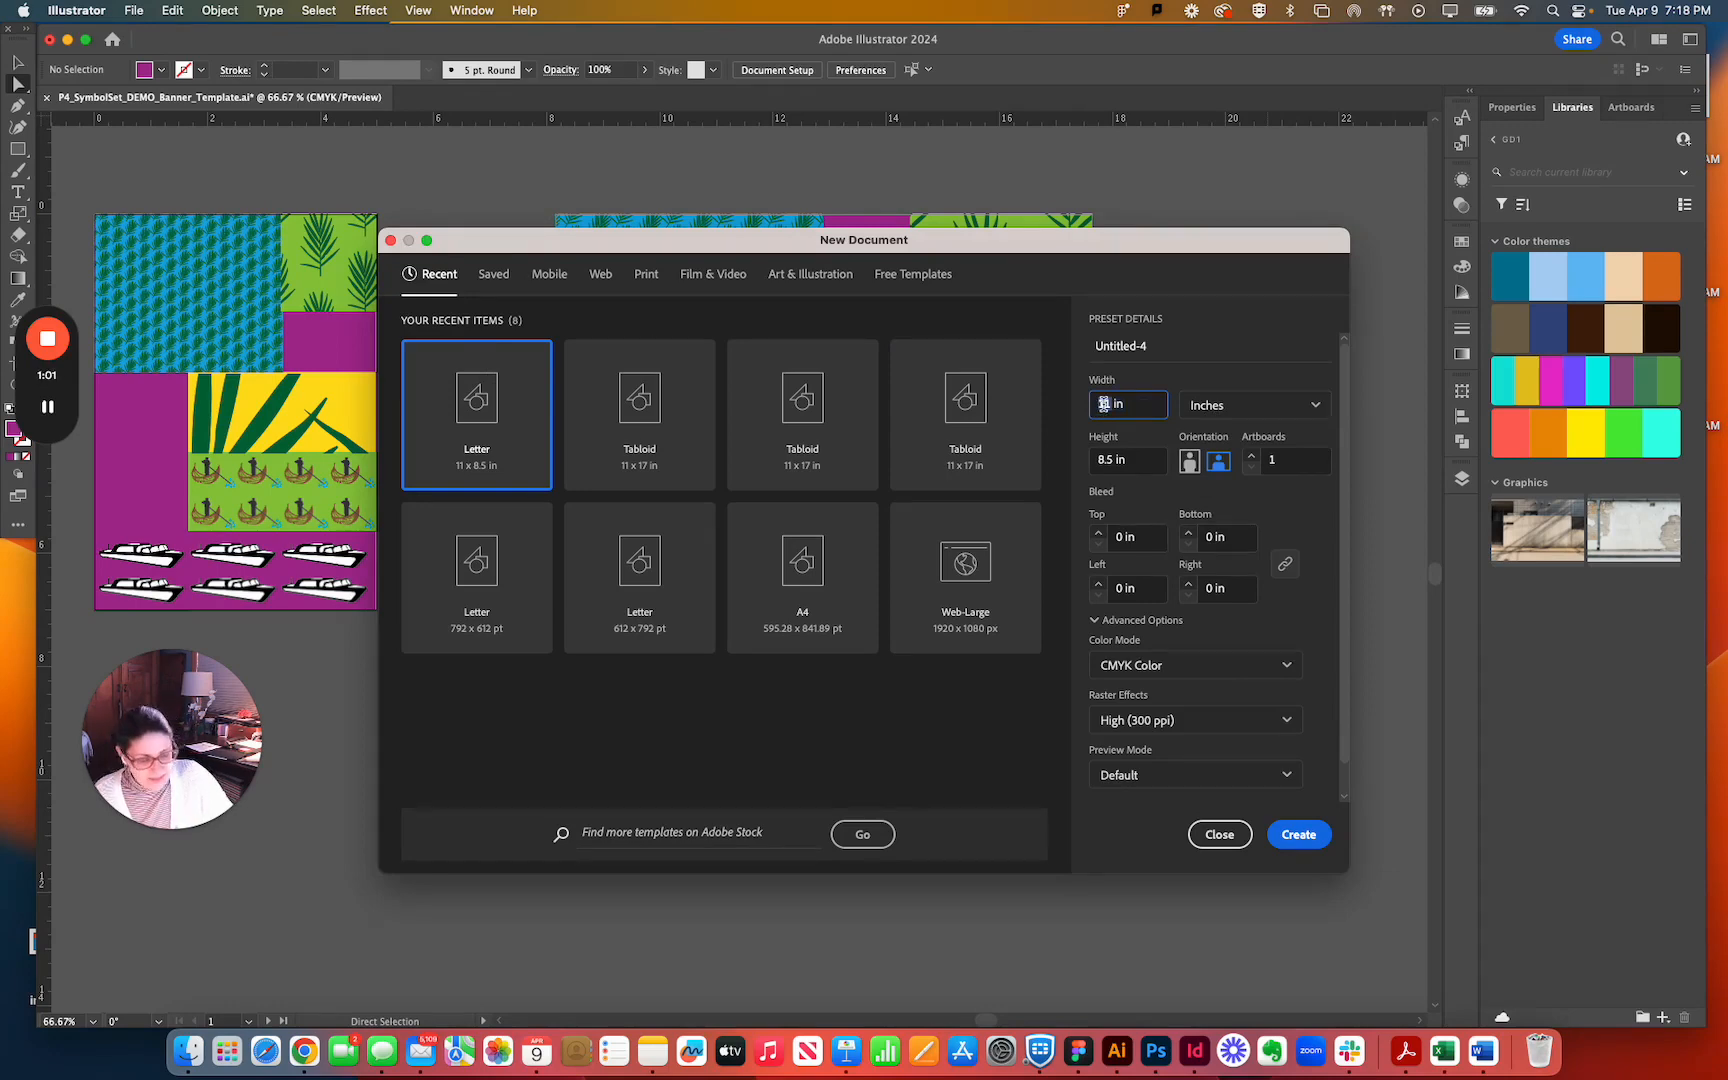
pyautogui.write('17')
pyautogui.press('Tab')
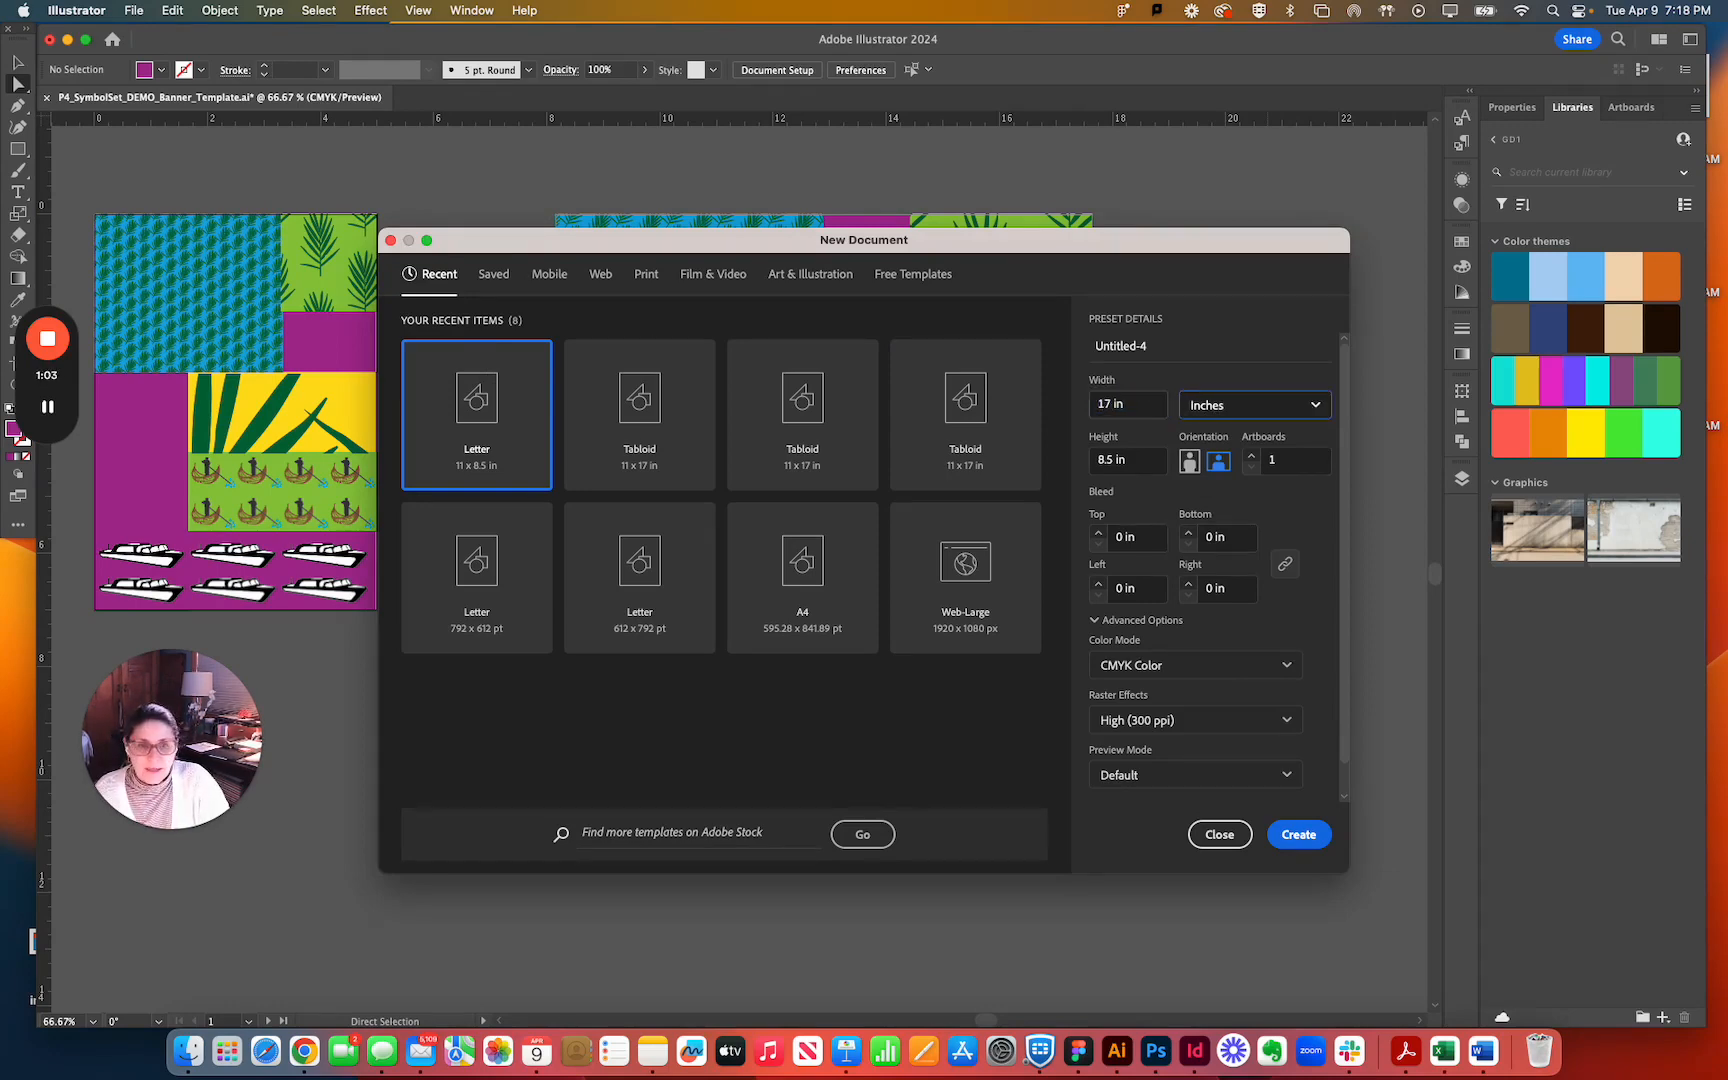
pyautogui.press('Tab')
pyautogui.write('11')
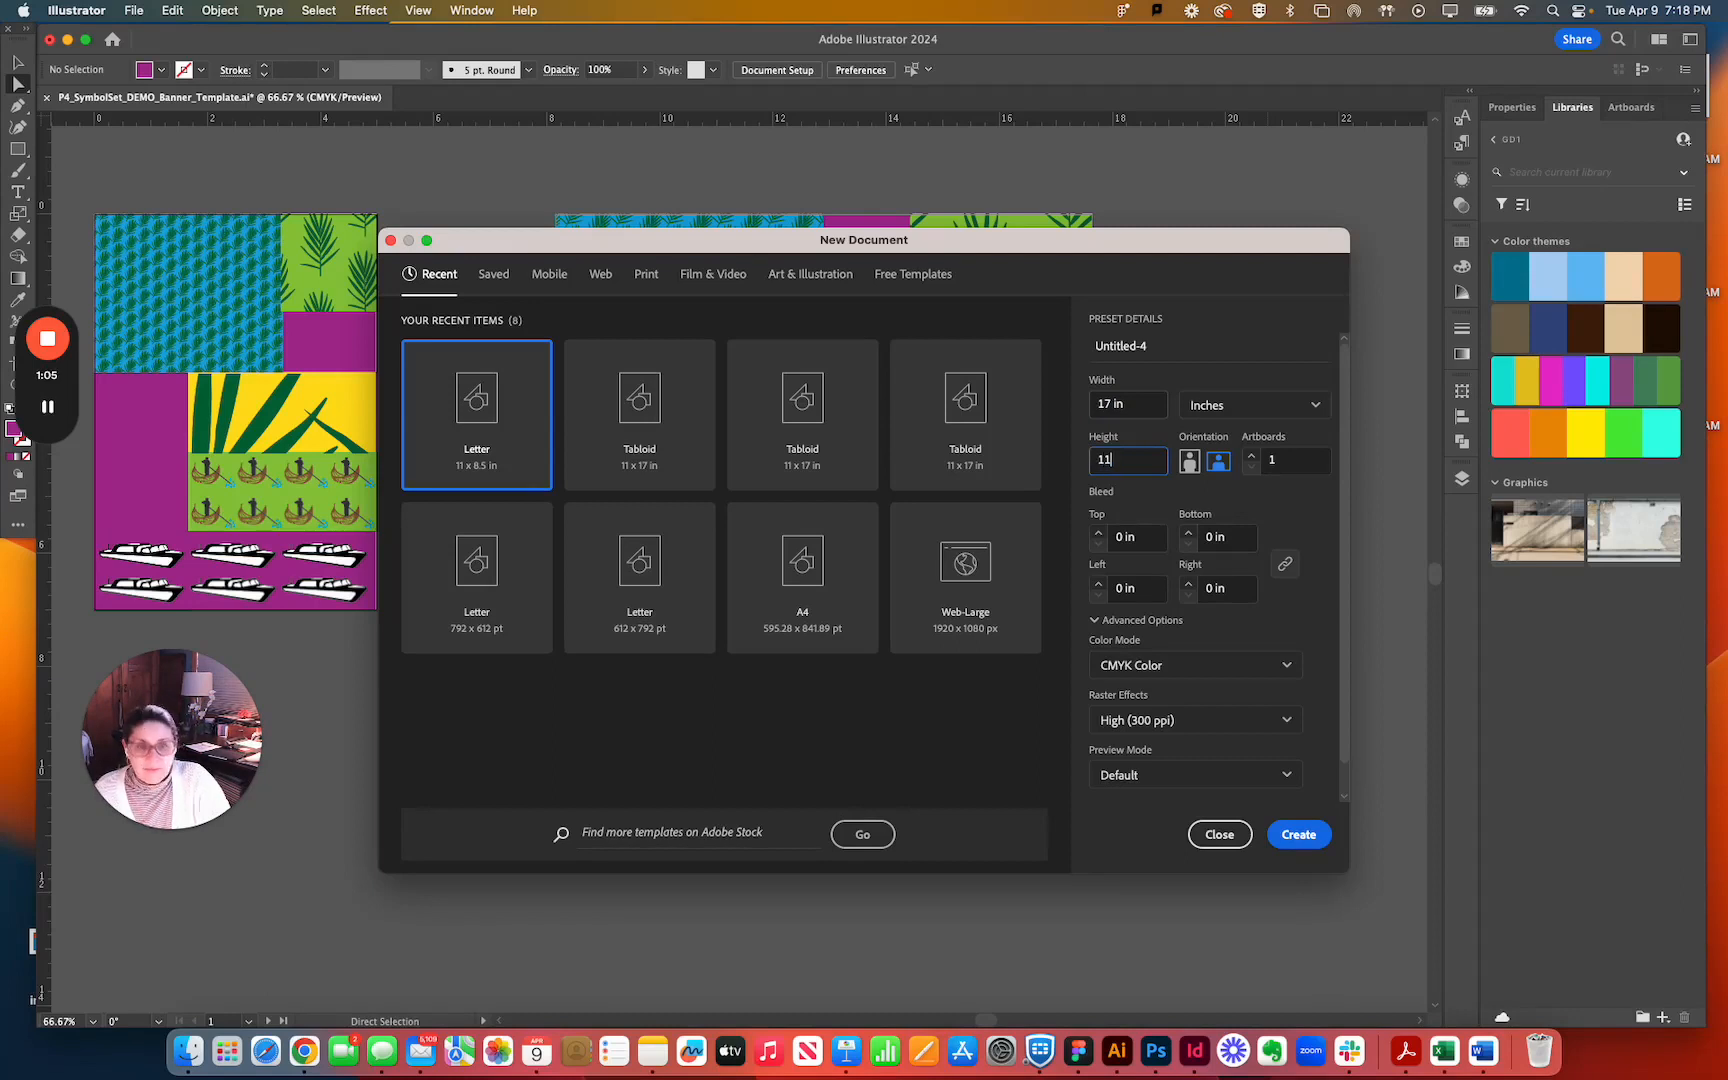
pyautogui.press('Tab')
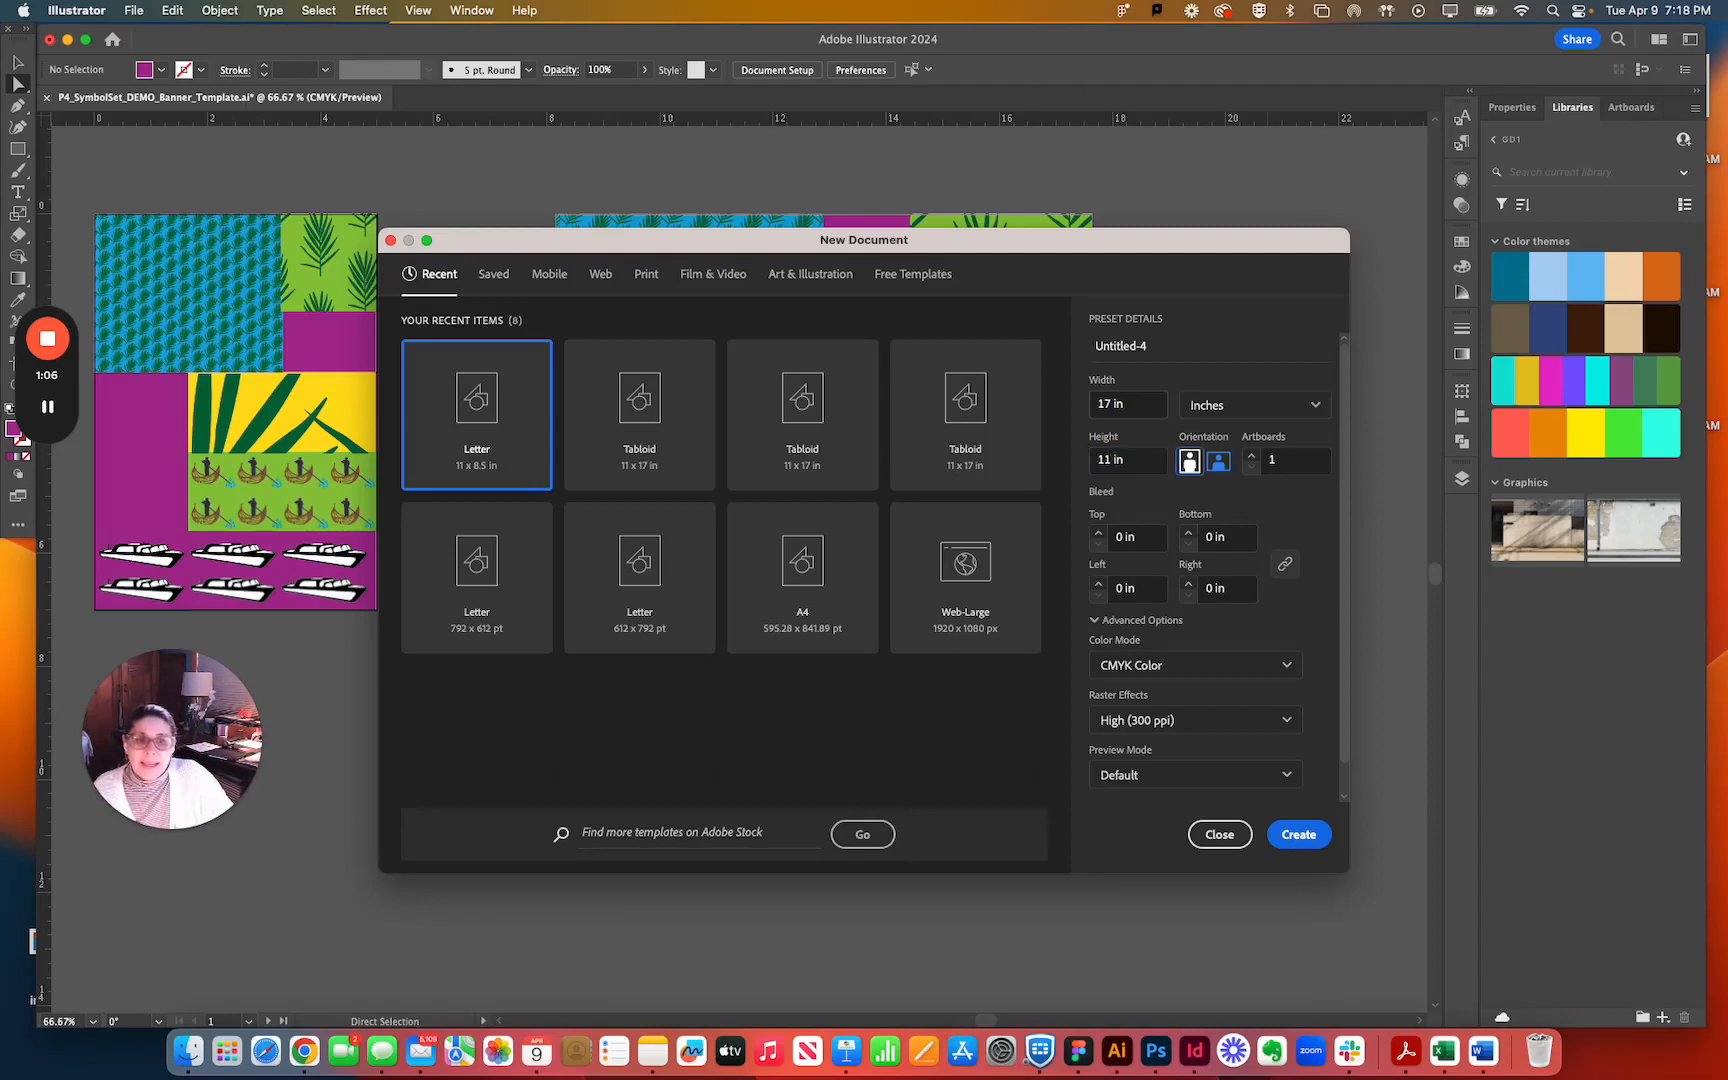
pyautogui.click(1218, 462)
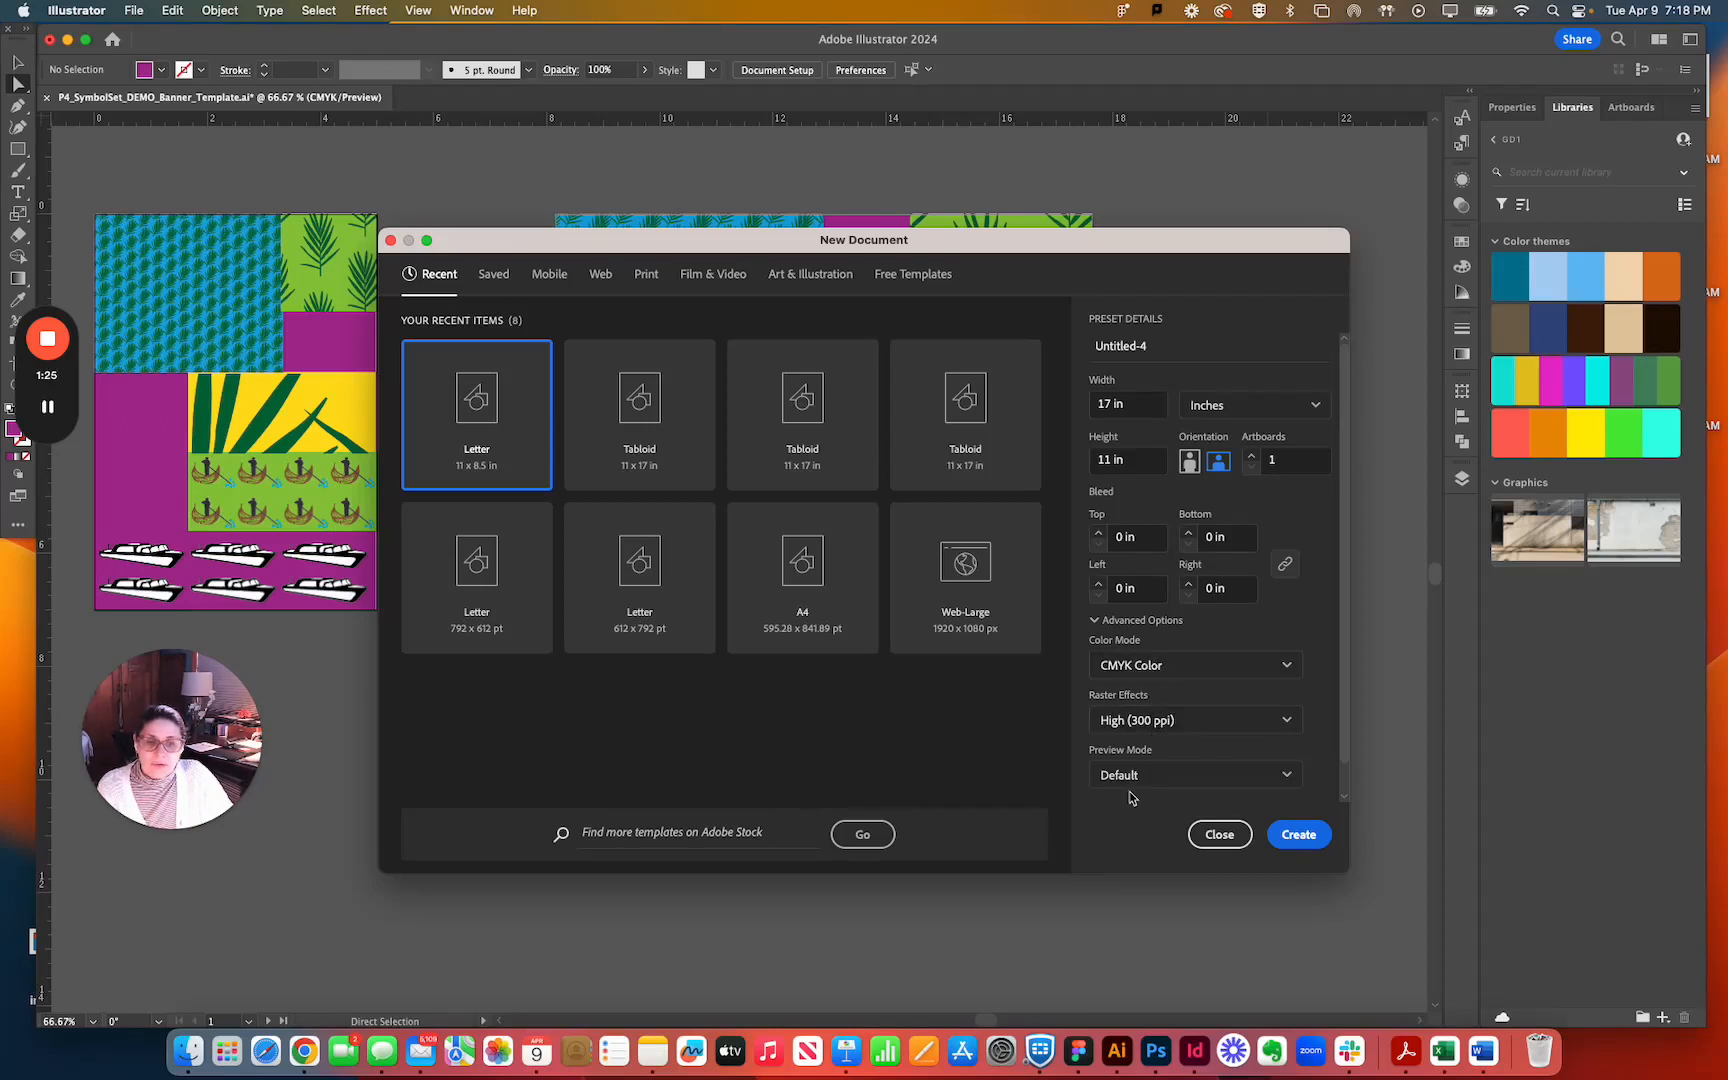
pyautogui.click(1298, 834)
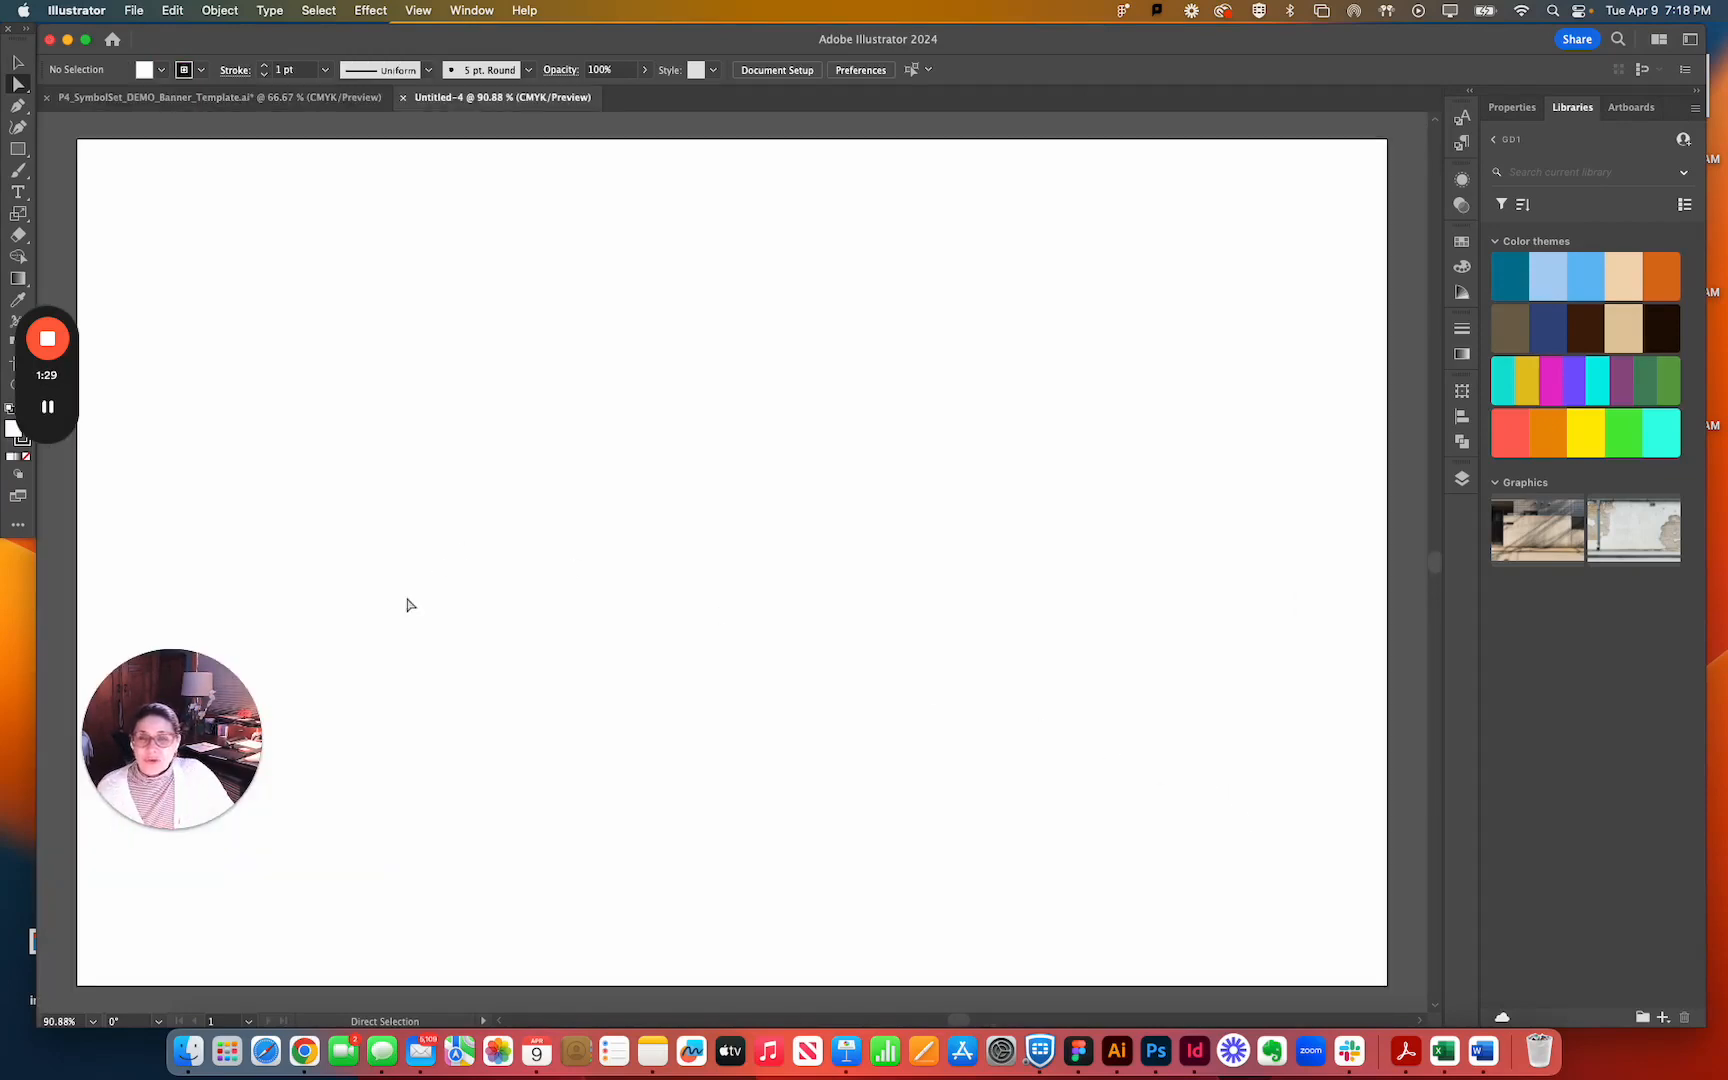
pyautogui.moveTo(98, 690); pyautogui.dragTo(1242, 164)
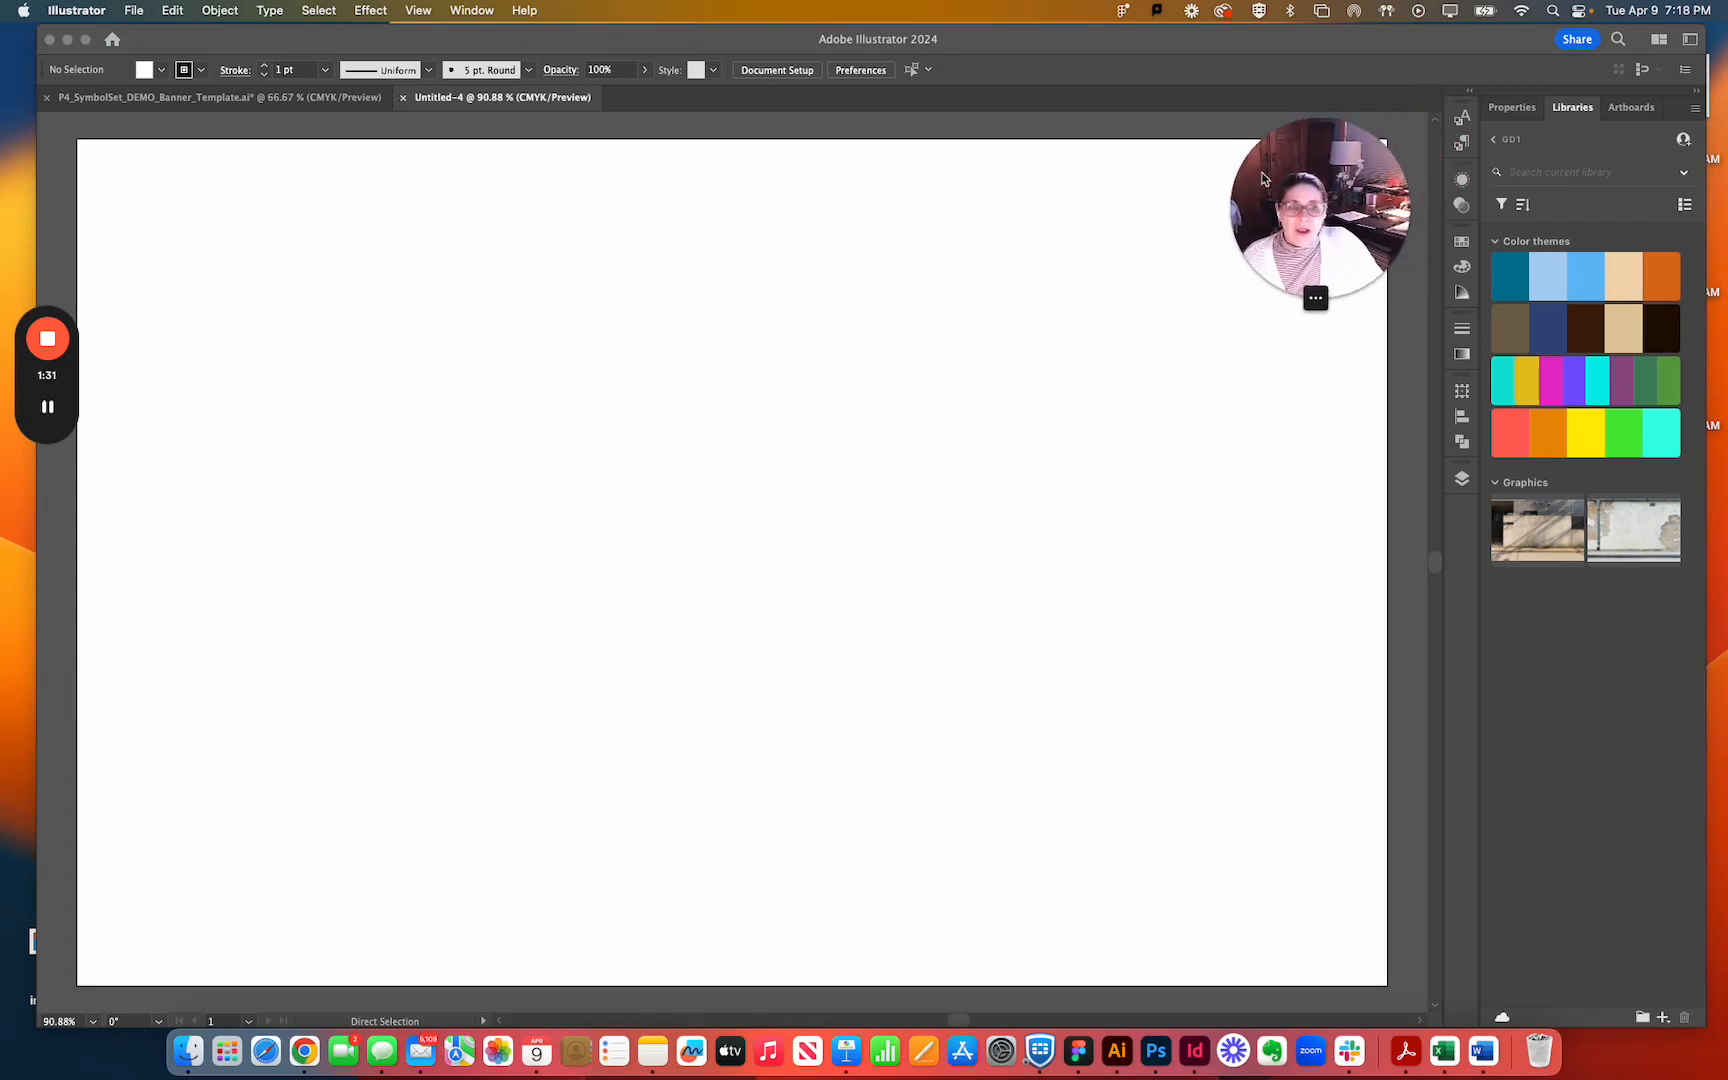
pyautogui.click(706, 406)
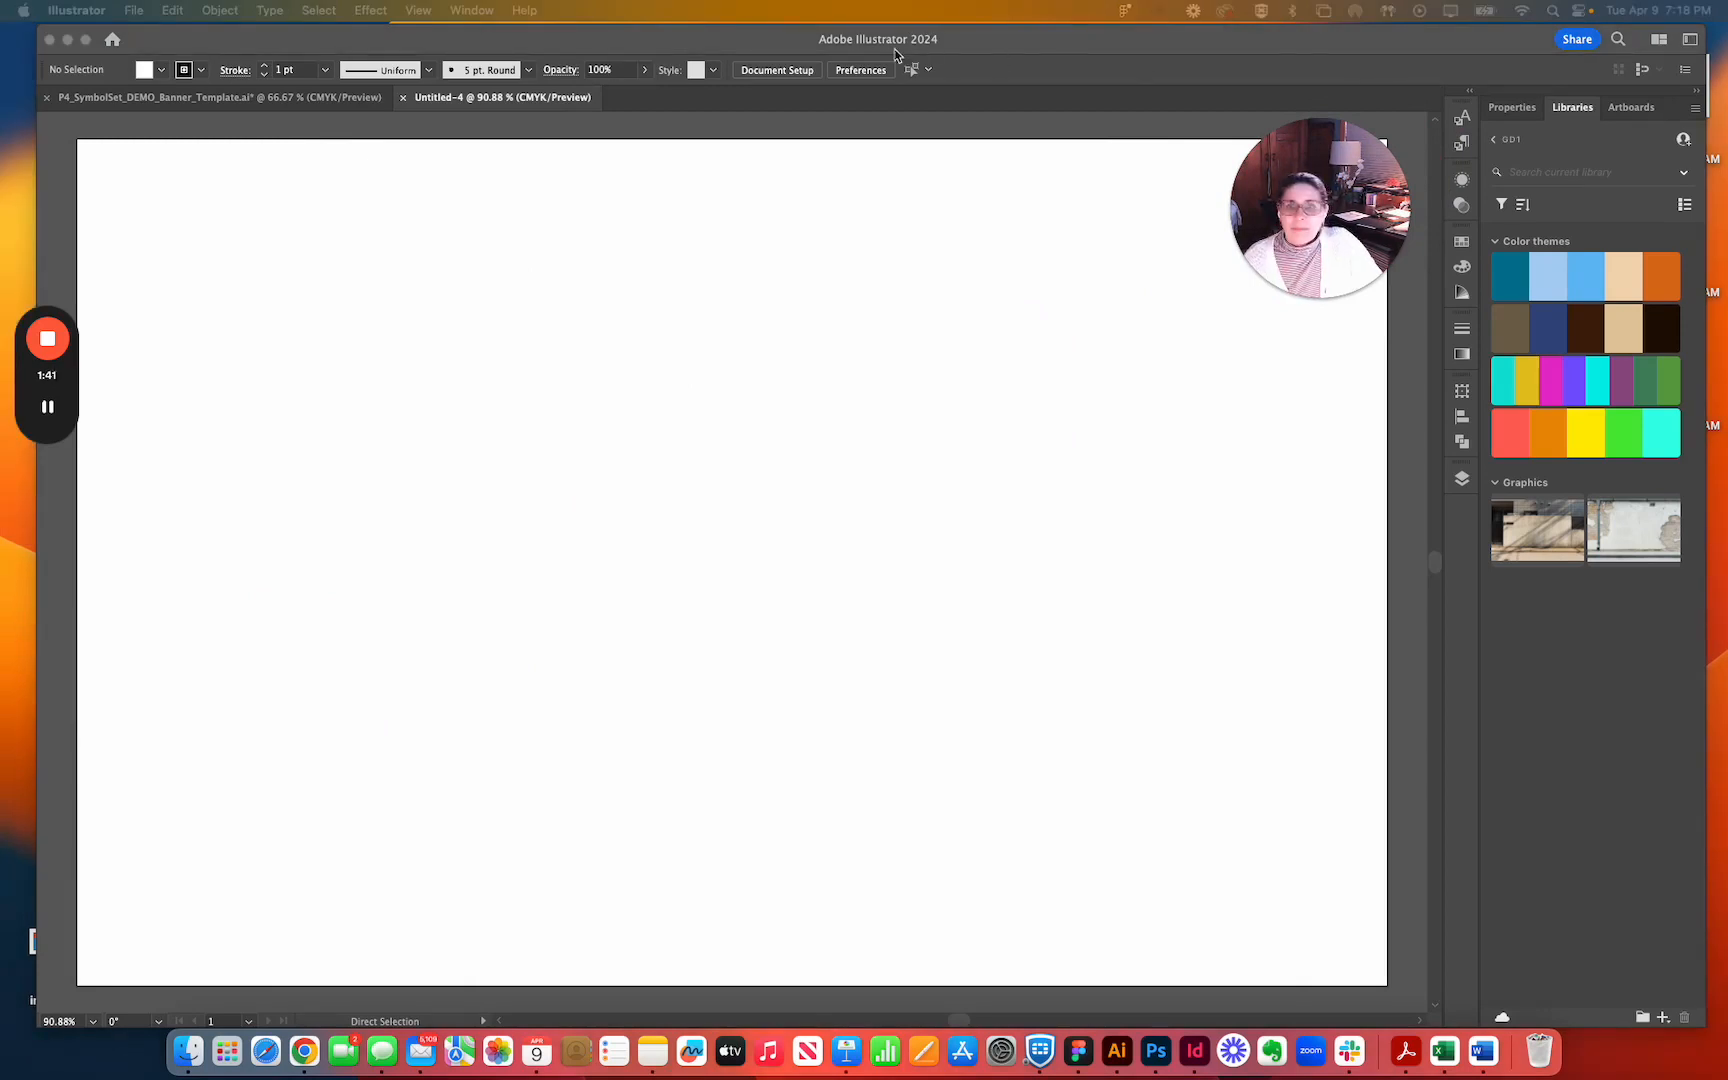
pyautogui.click(887, 210)
pyautogui.moveTo(1012, 46)
pyautogui.mouseDown()
pyautogui.moveTo(976, 220)
pyautogui.moveTo(985, 52)
pyautogui.mouseUp()
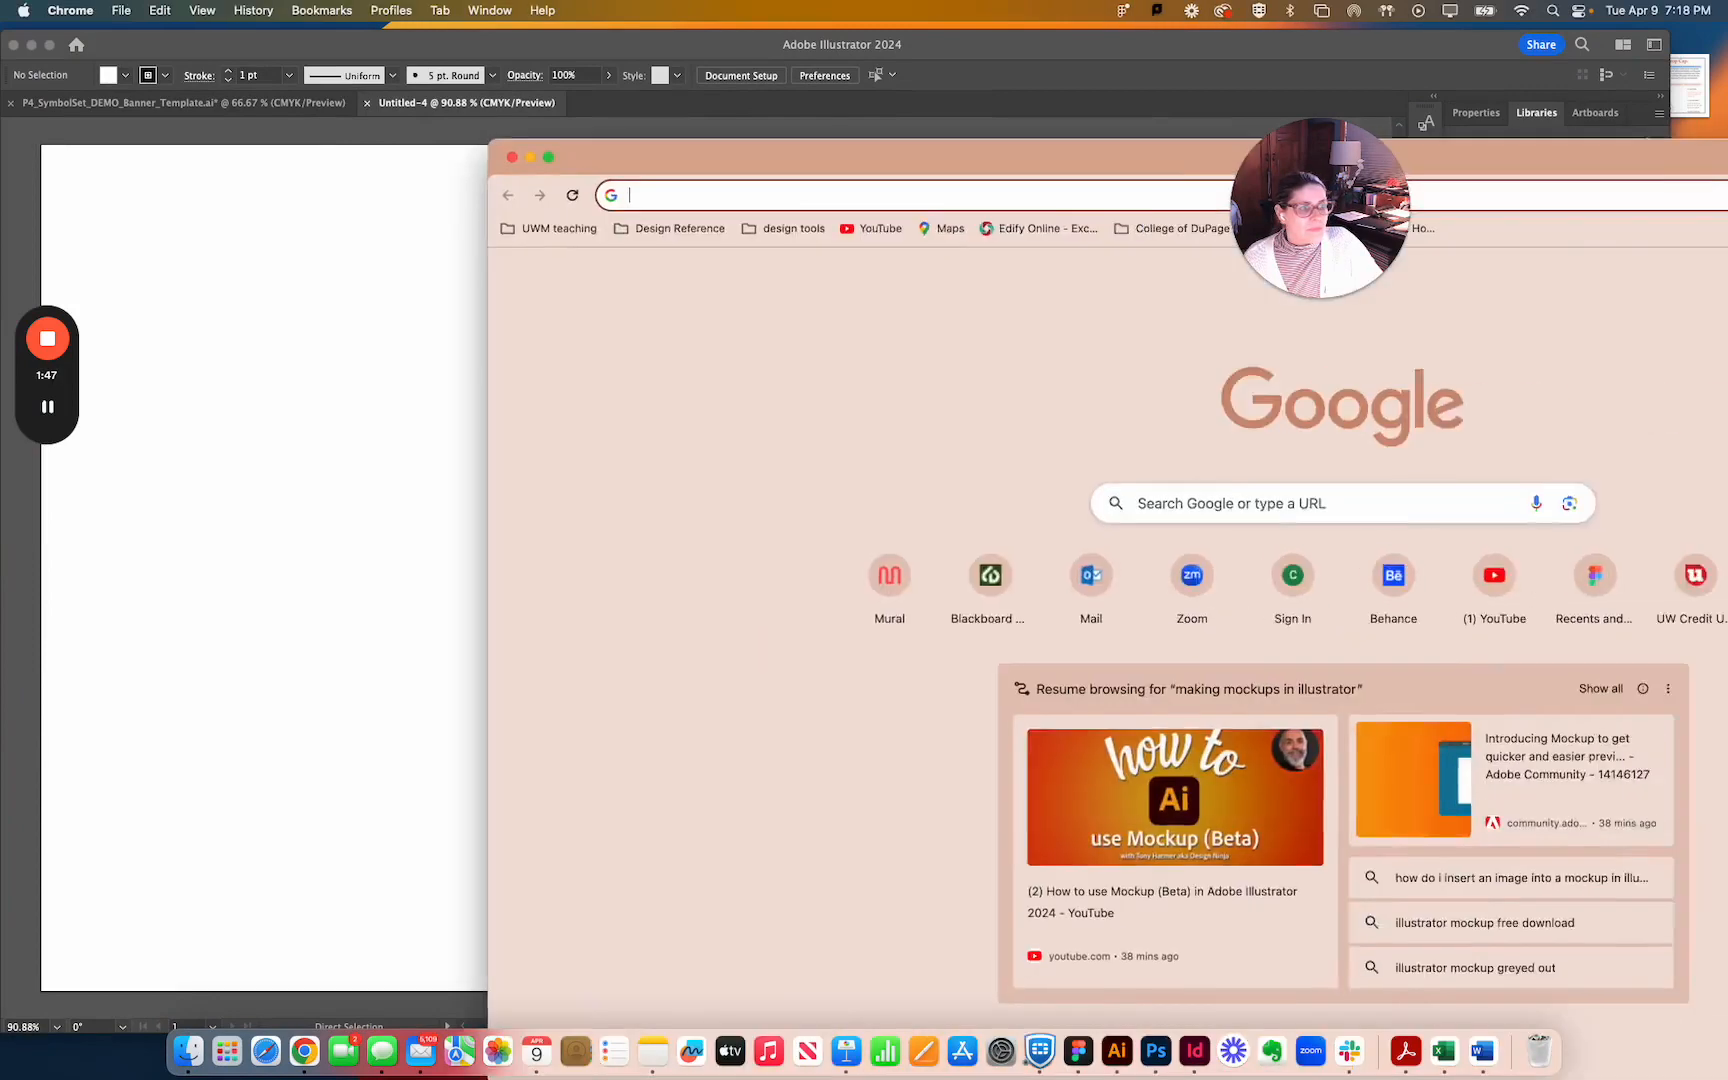
# Switch to Chrome, search Google for adobe stock and open the Adobe Stock Images site.
pyautogui.moveTo(1727, 150); pyautogui.dragTo(1466, 87)
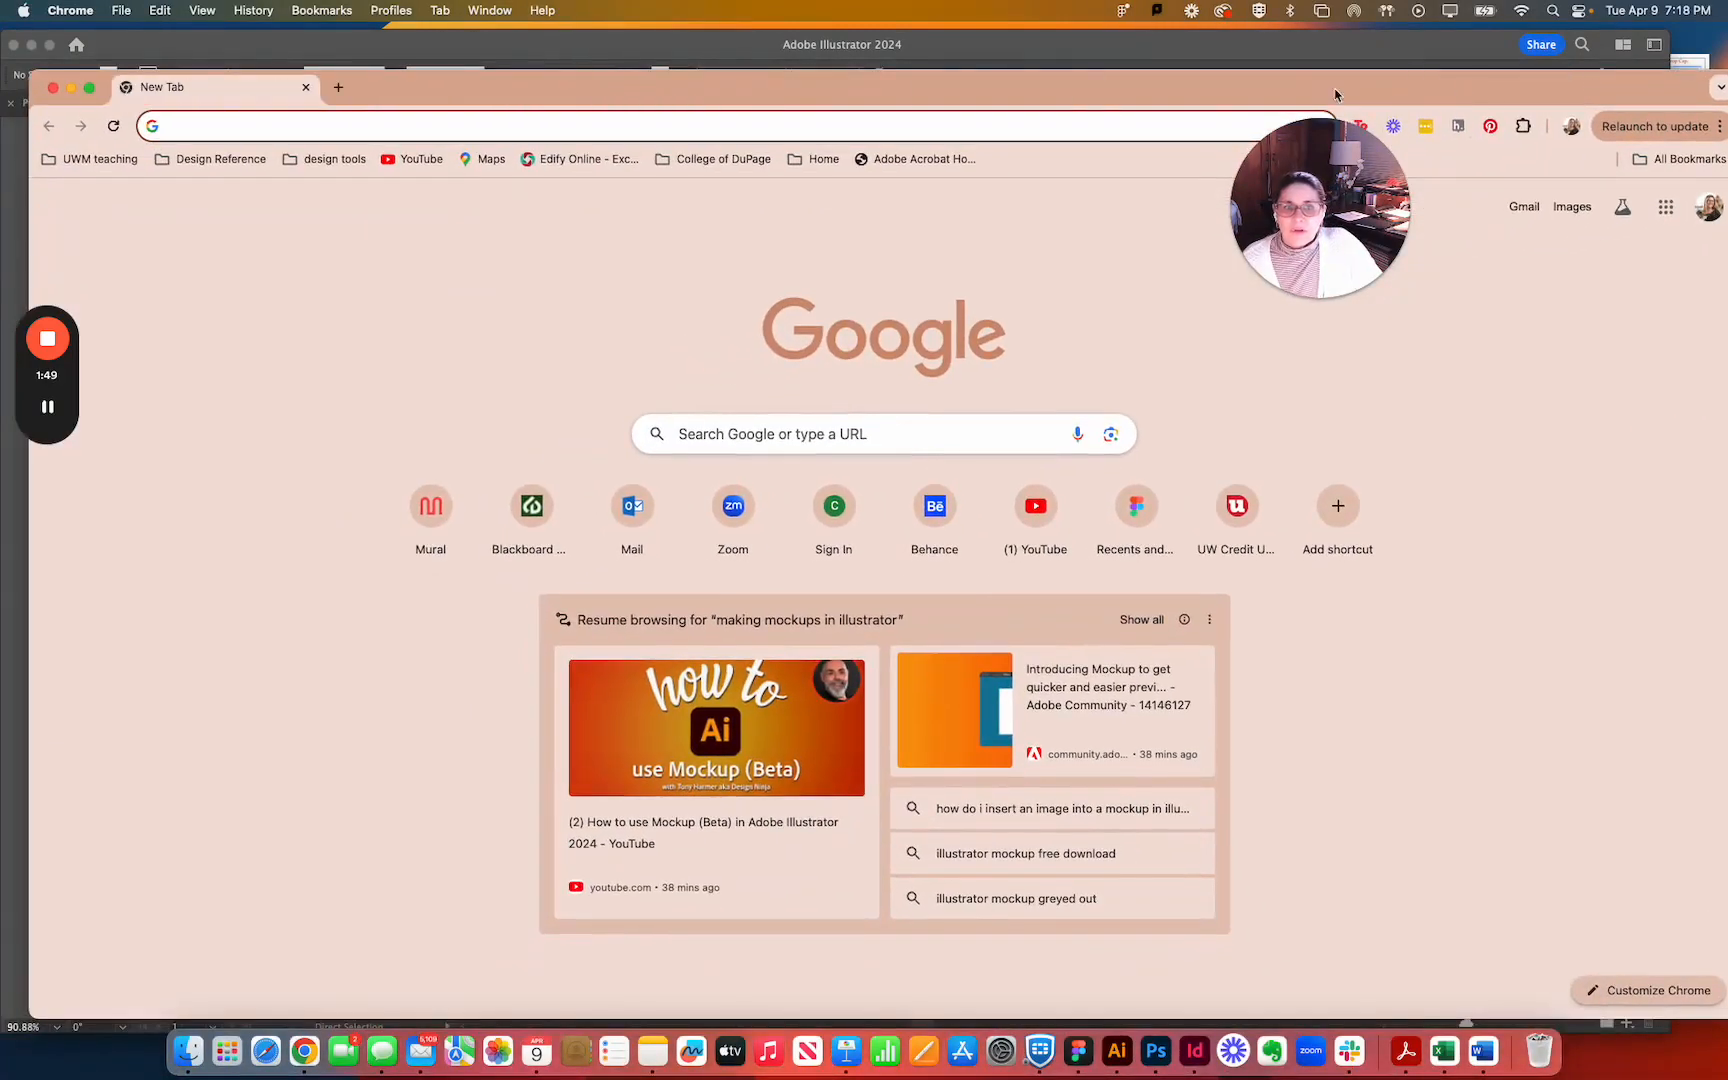
pyautogui.write('adobe s')
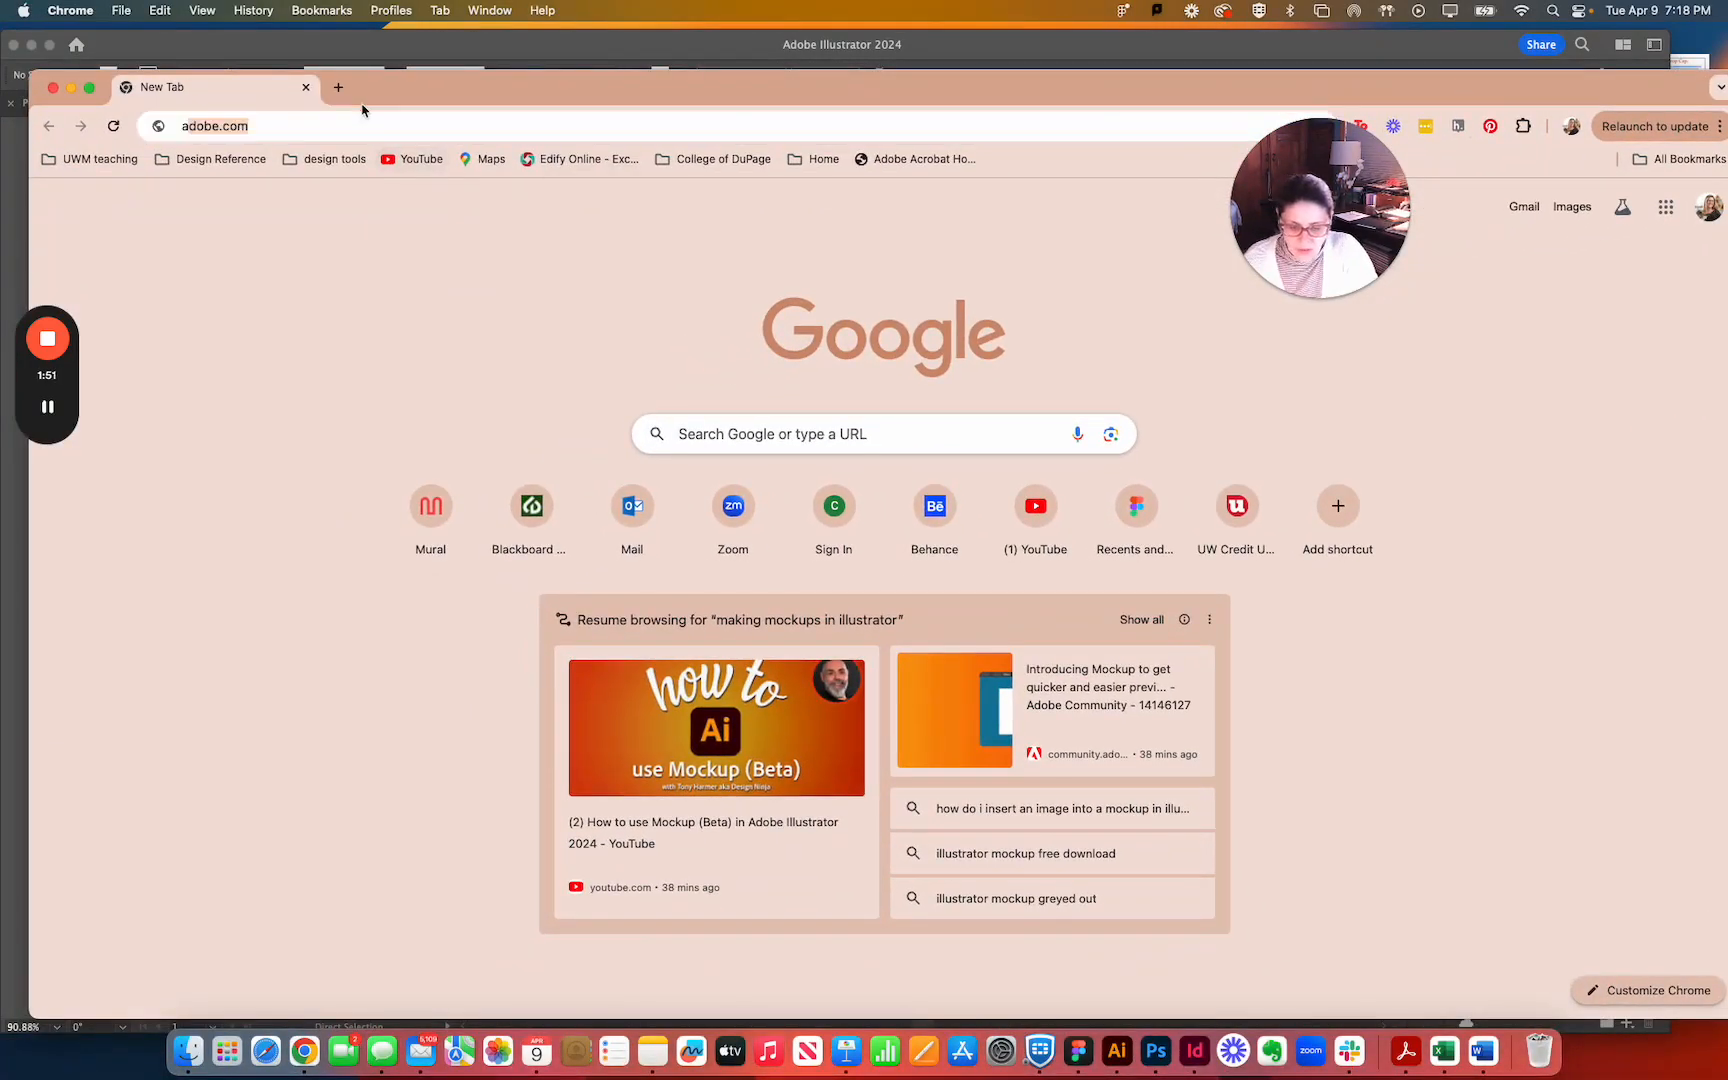
pyautogui.write('tock')
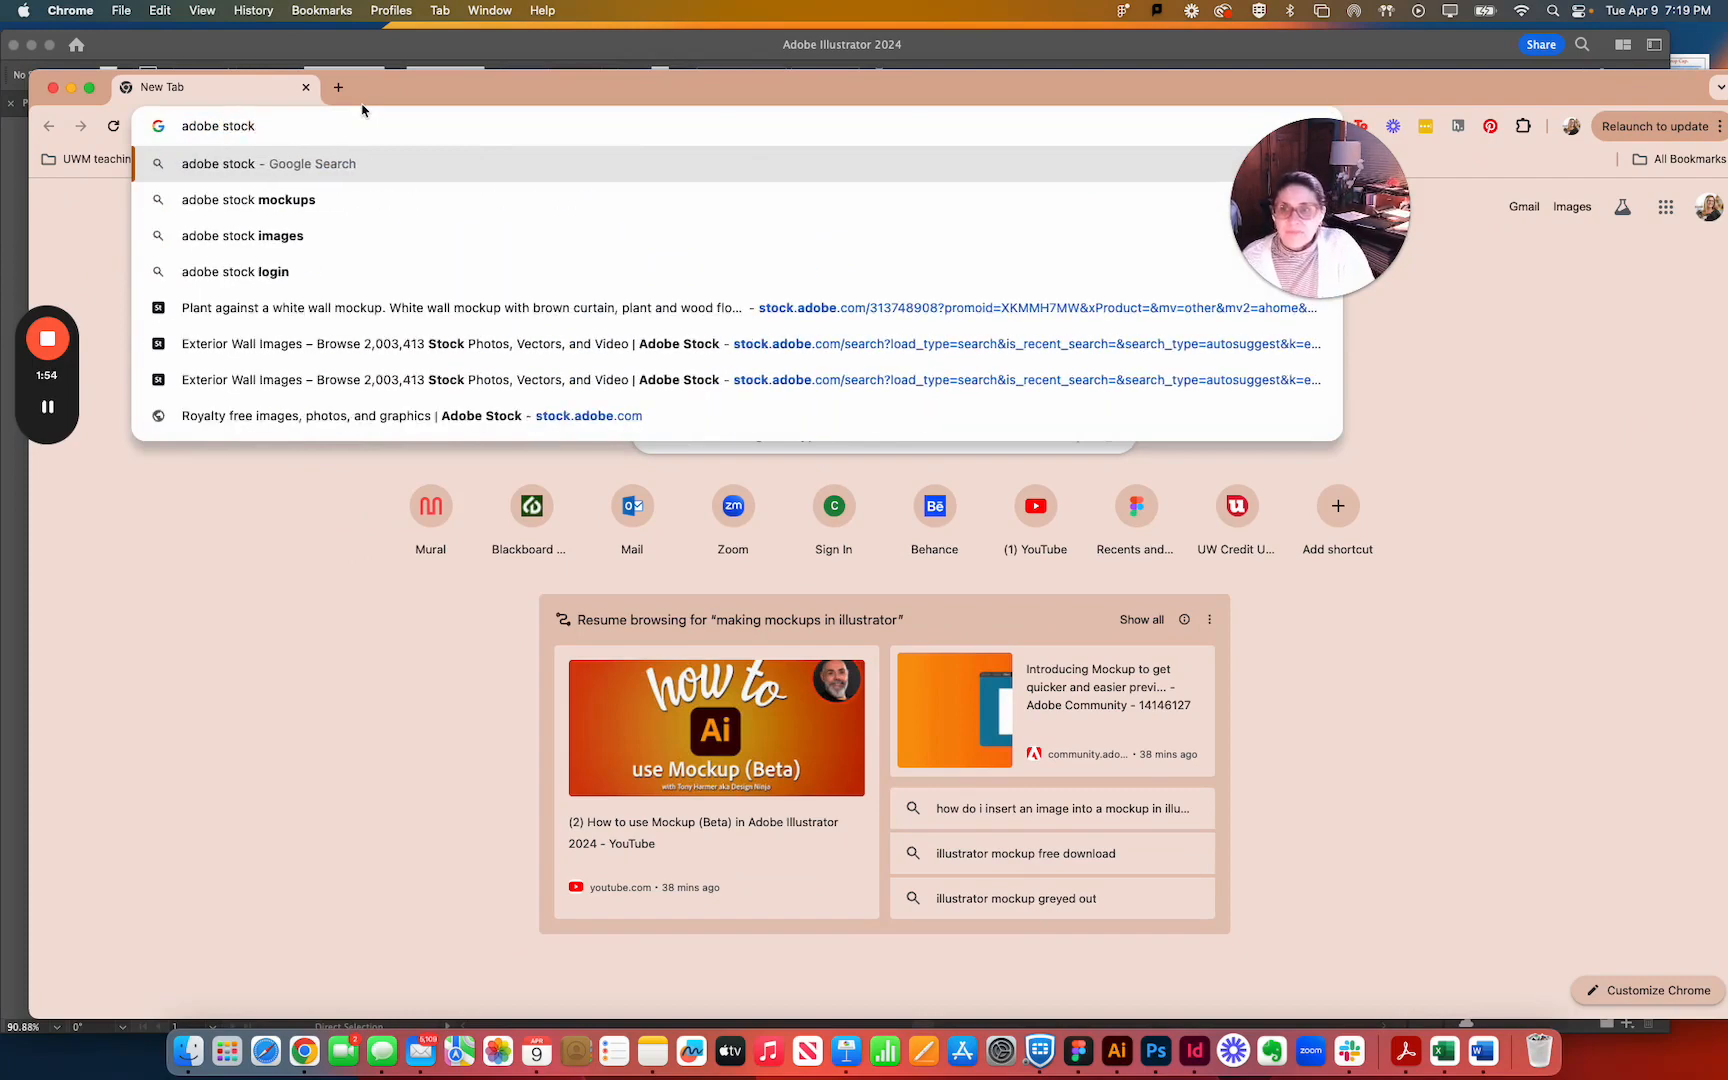
pyautogui.press('Return')
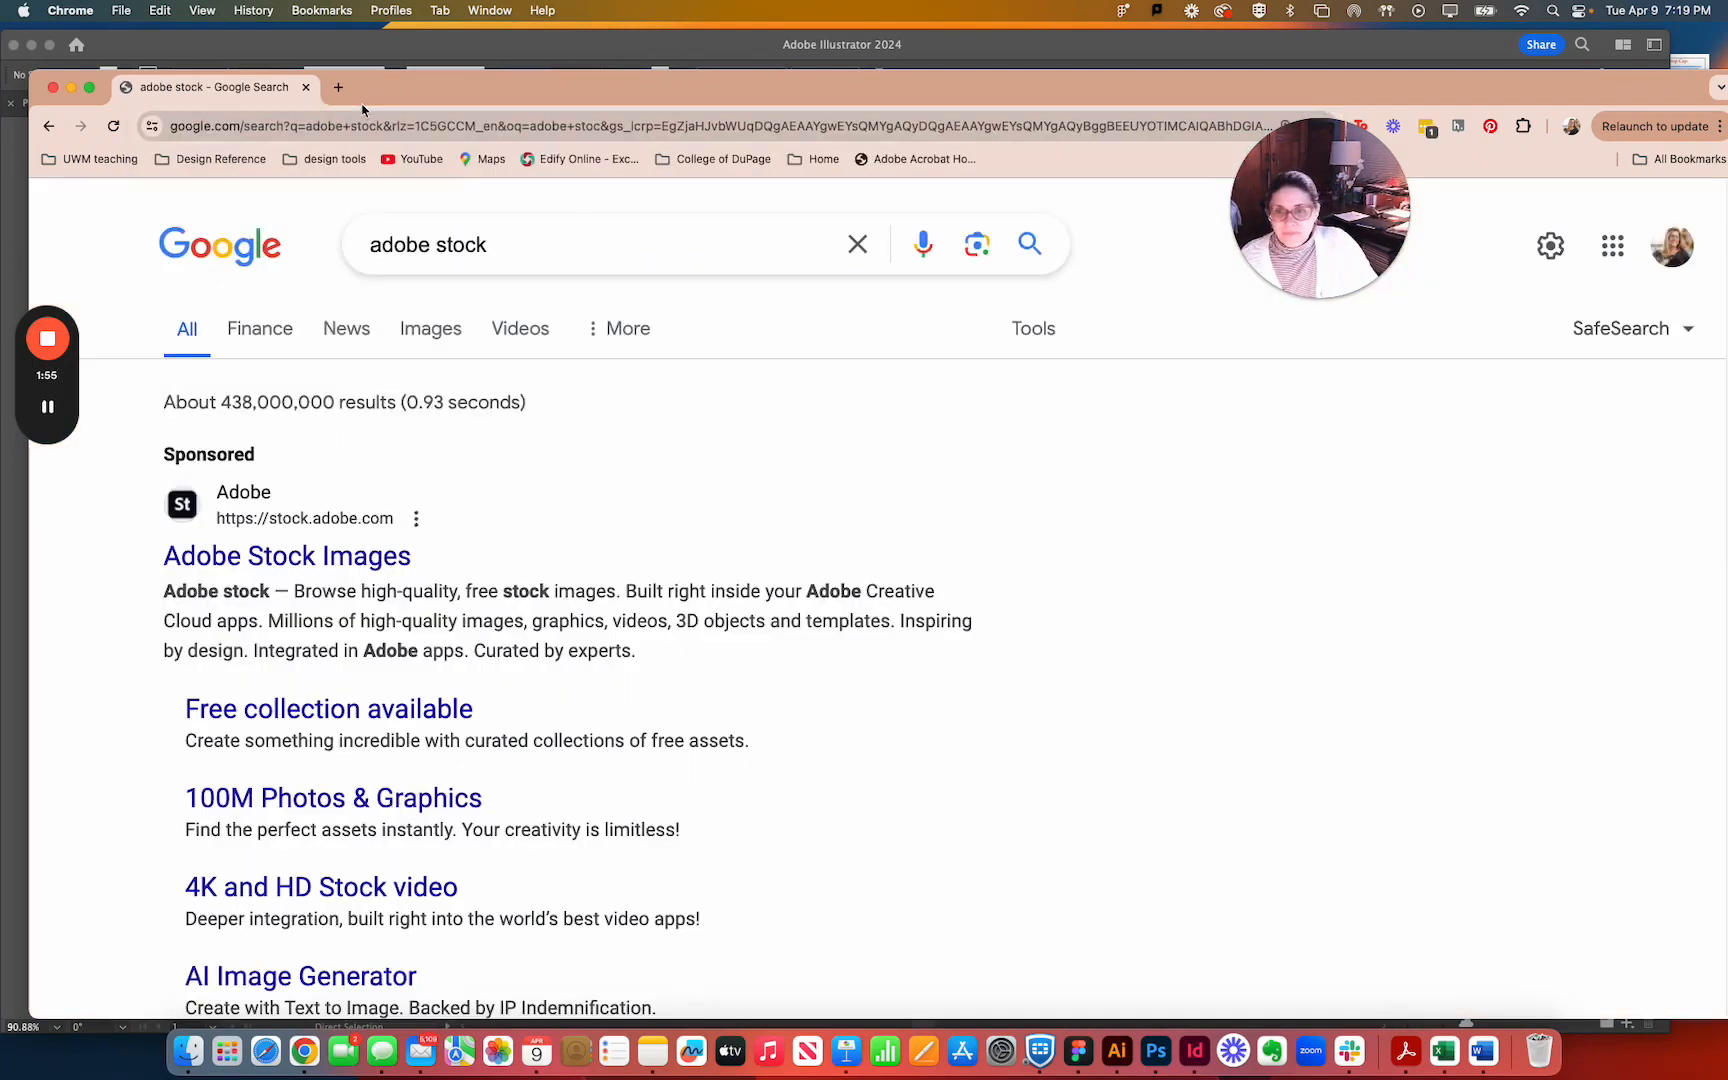
pyautogui.click(318, 563)
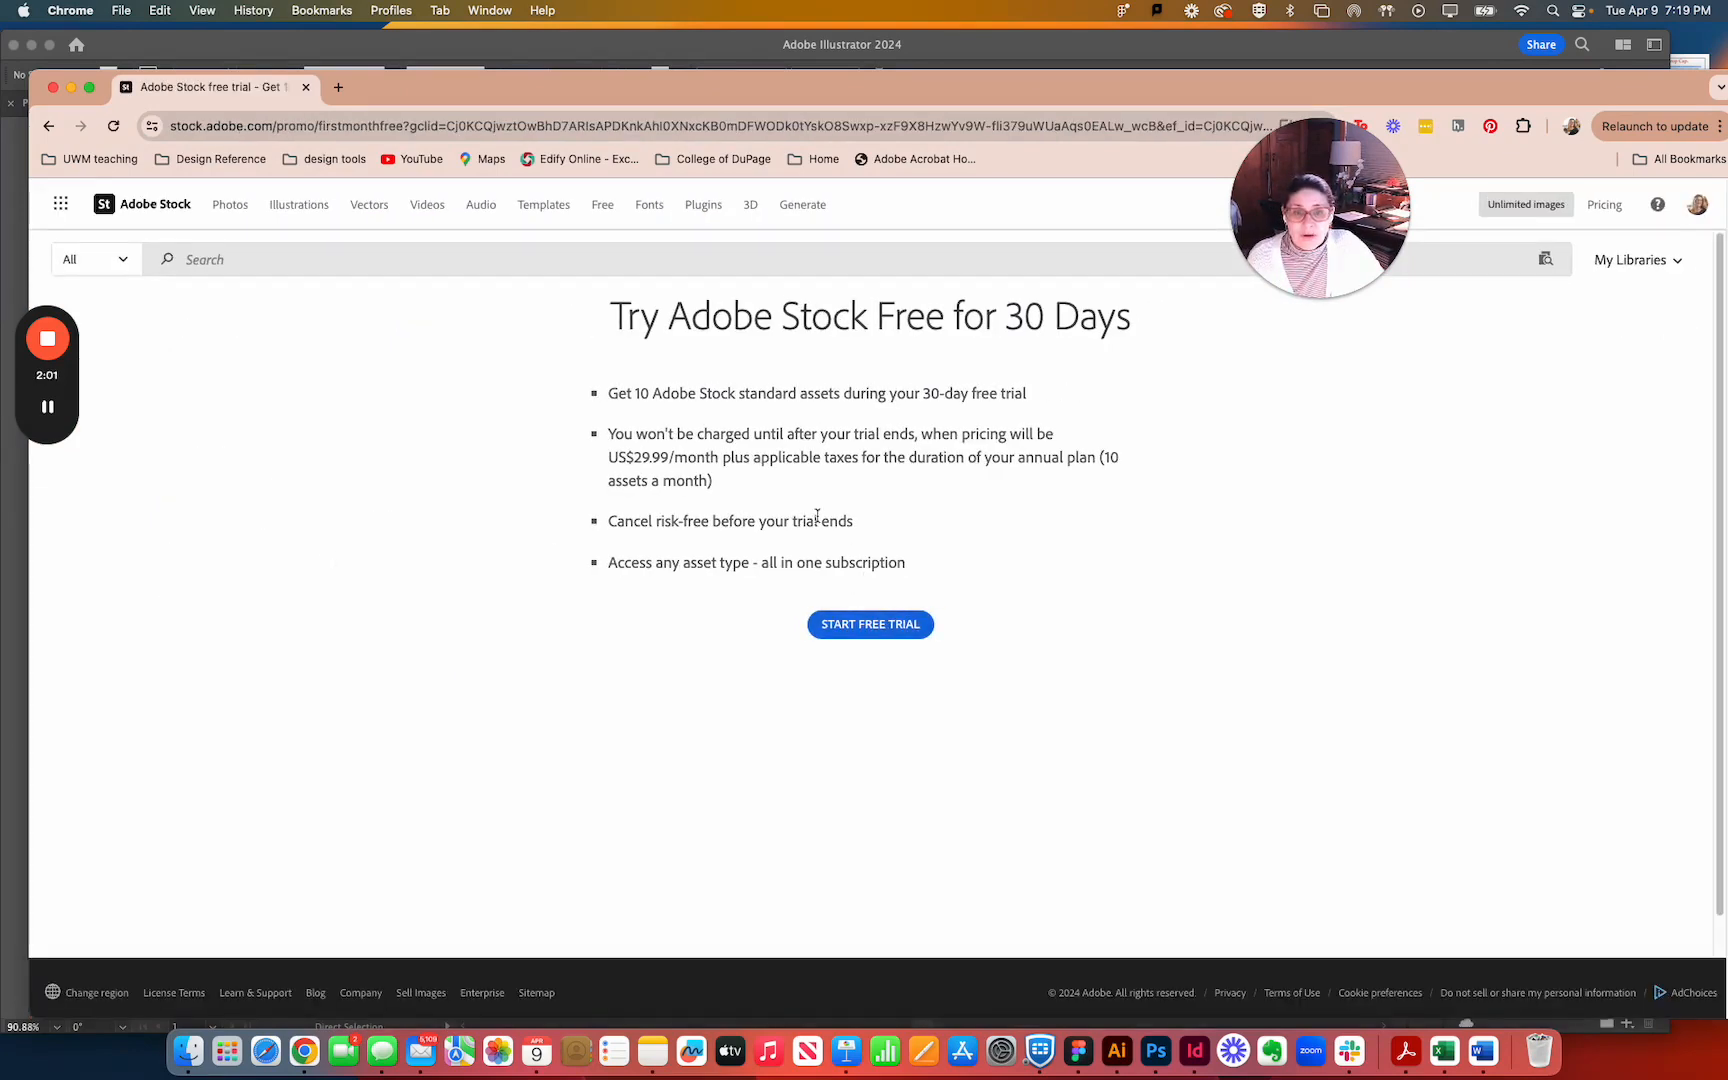
# Check the account's available Stock quota and search Adobe Stock for exterior wall.
pyautogui.click(1698, 212)
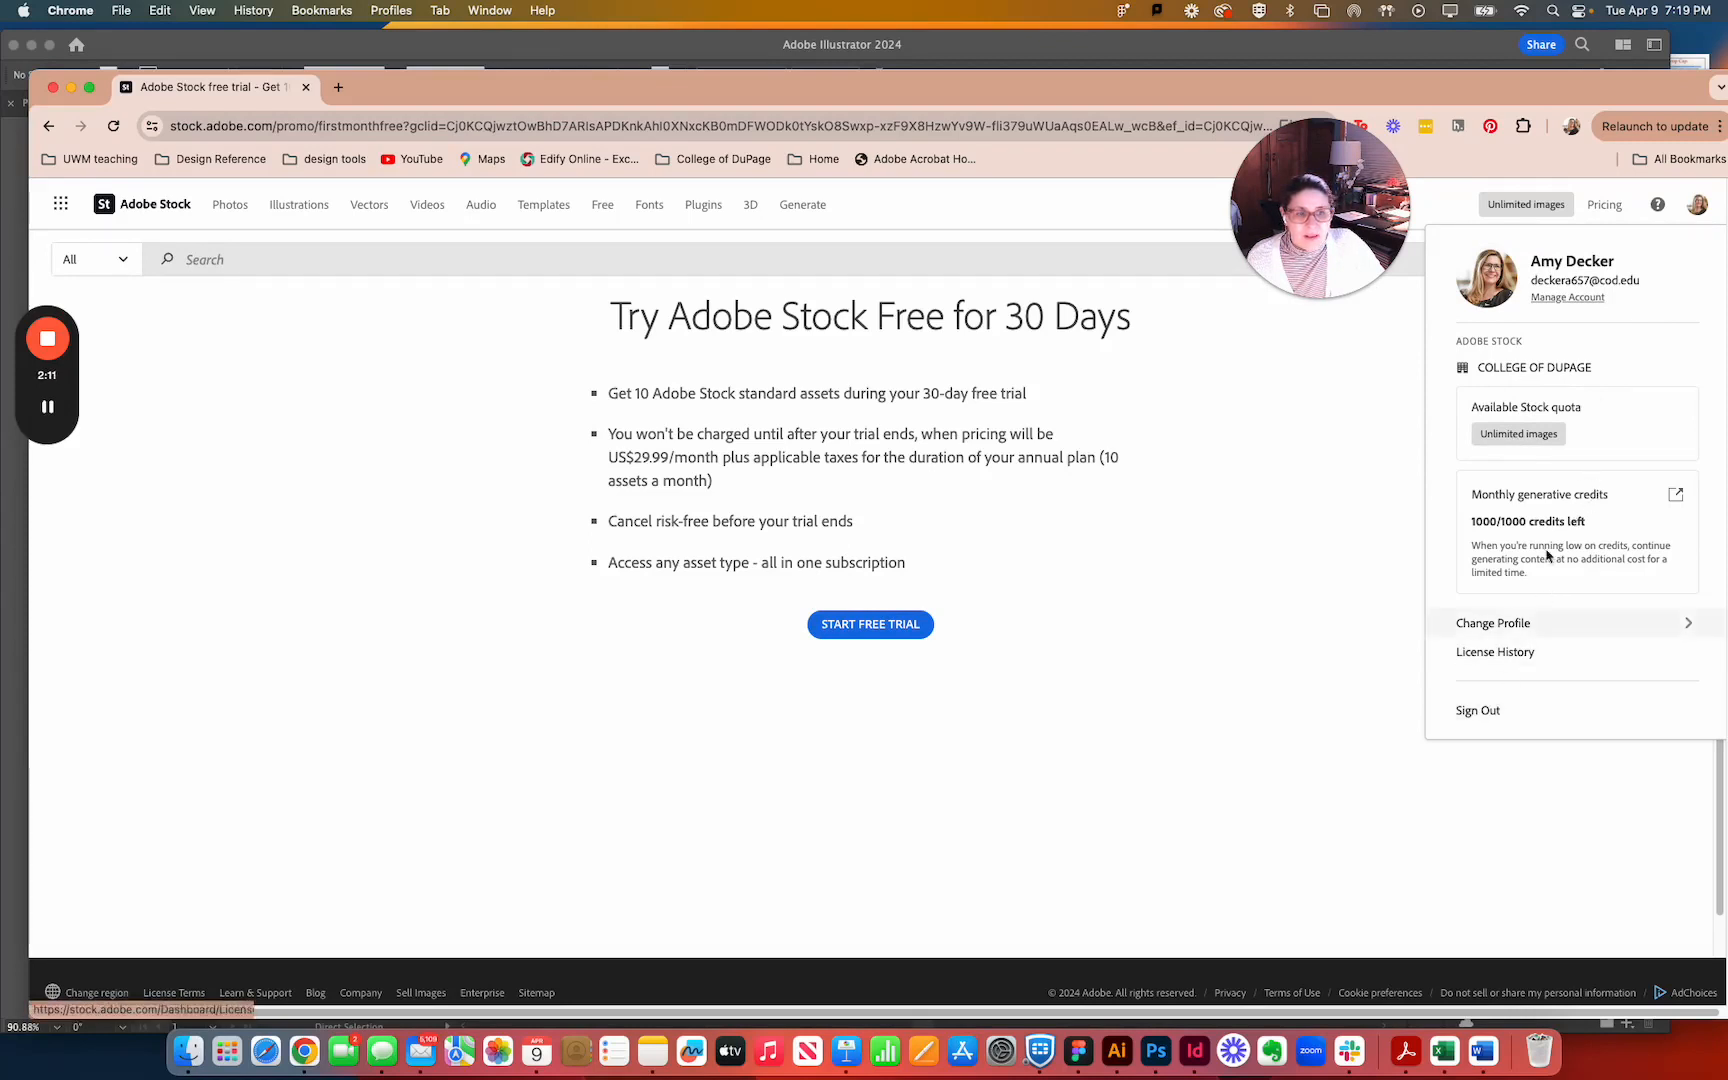
pyautogui.click(1202, 613)
pyautogui.click(204, 260)
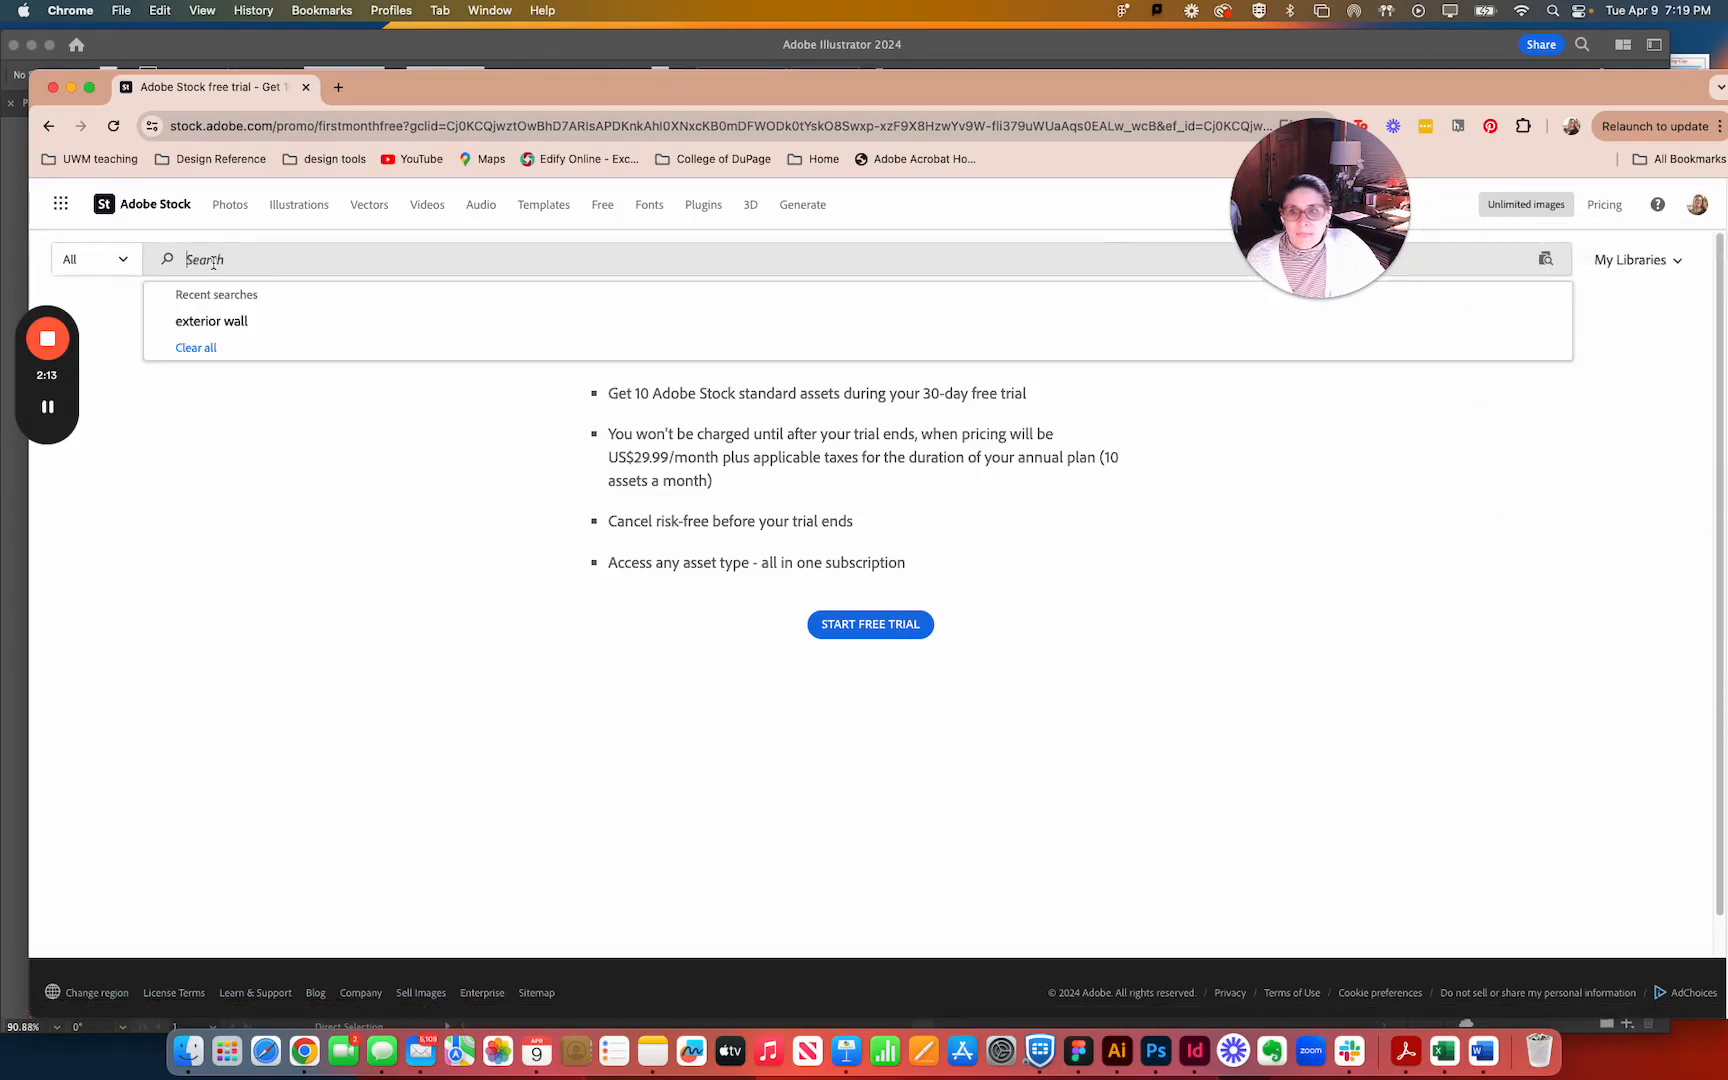
pyautogui.click(212, 324)
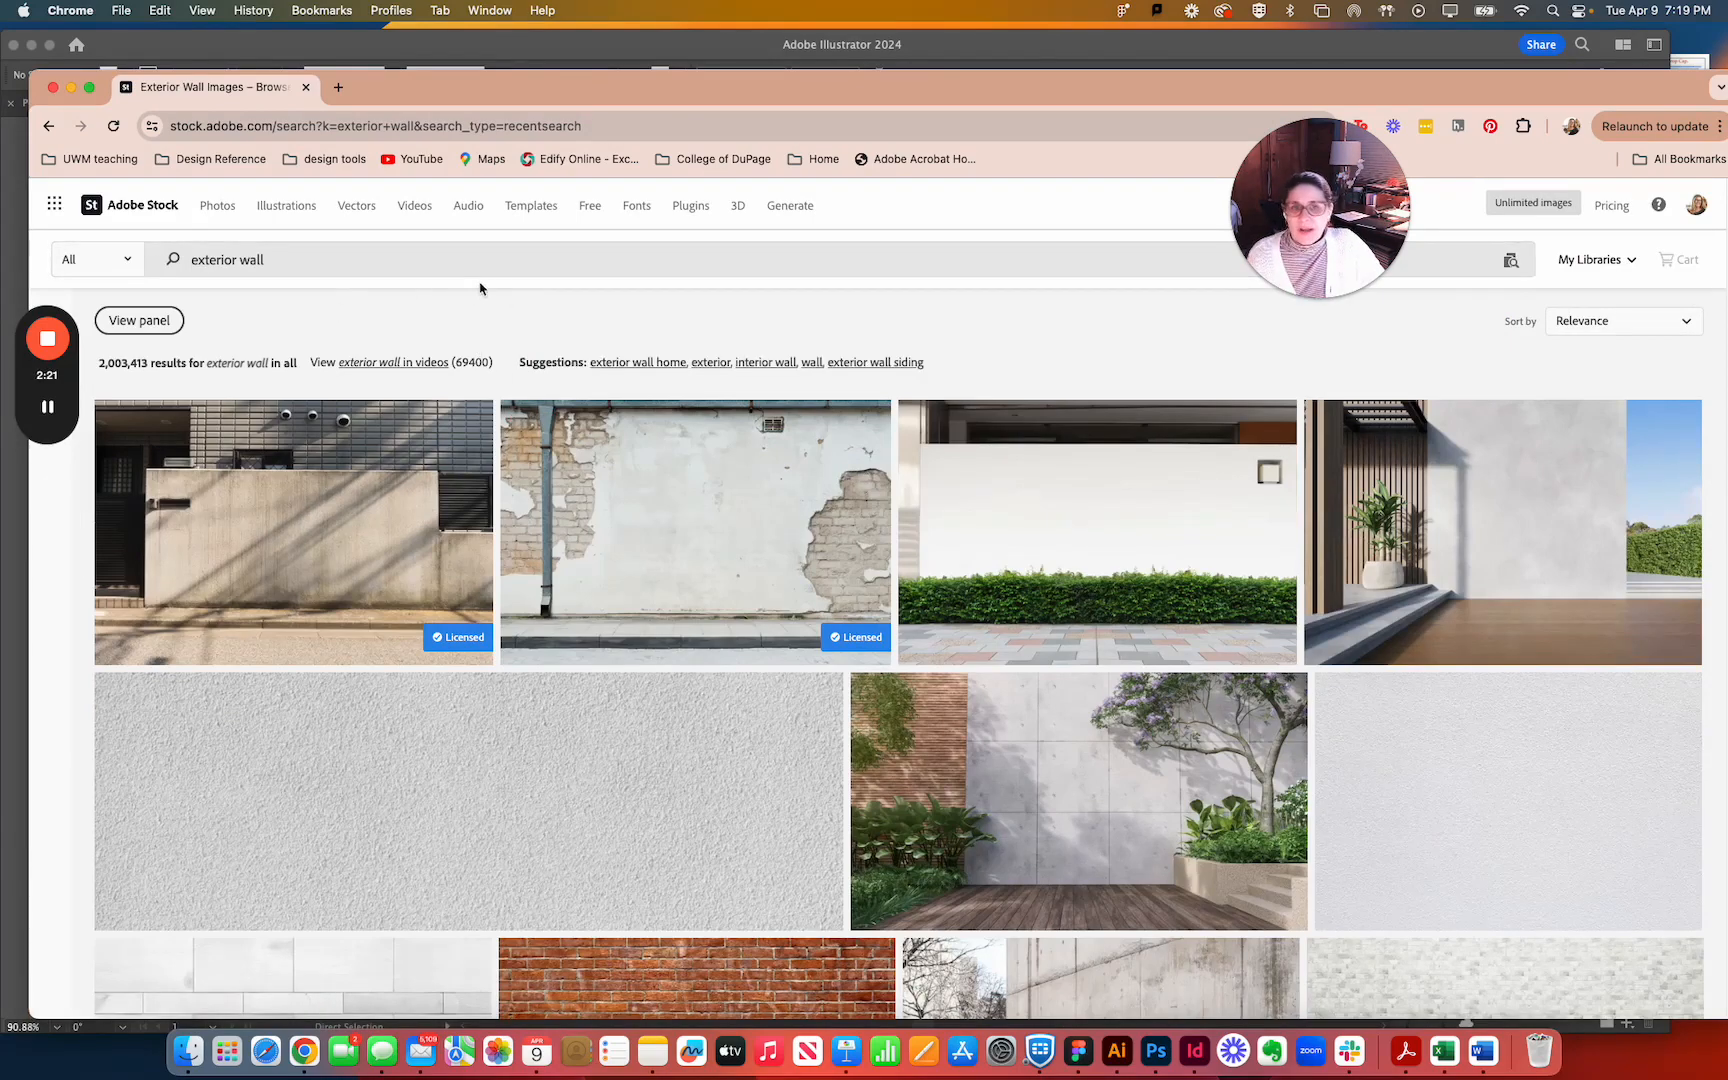
# License the grey exterior wall image with the potted plant and wooden deck, and save it to the GD1 library.
pyautogui.moveTo(320, 266); pyautogui.dragTo(164, 266)
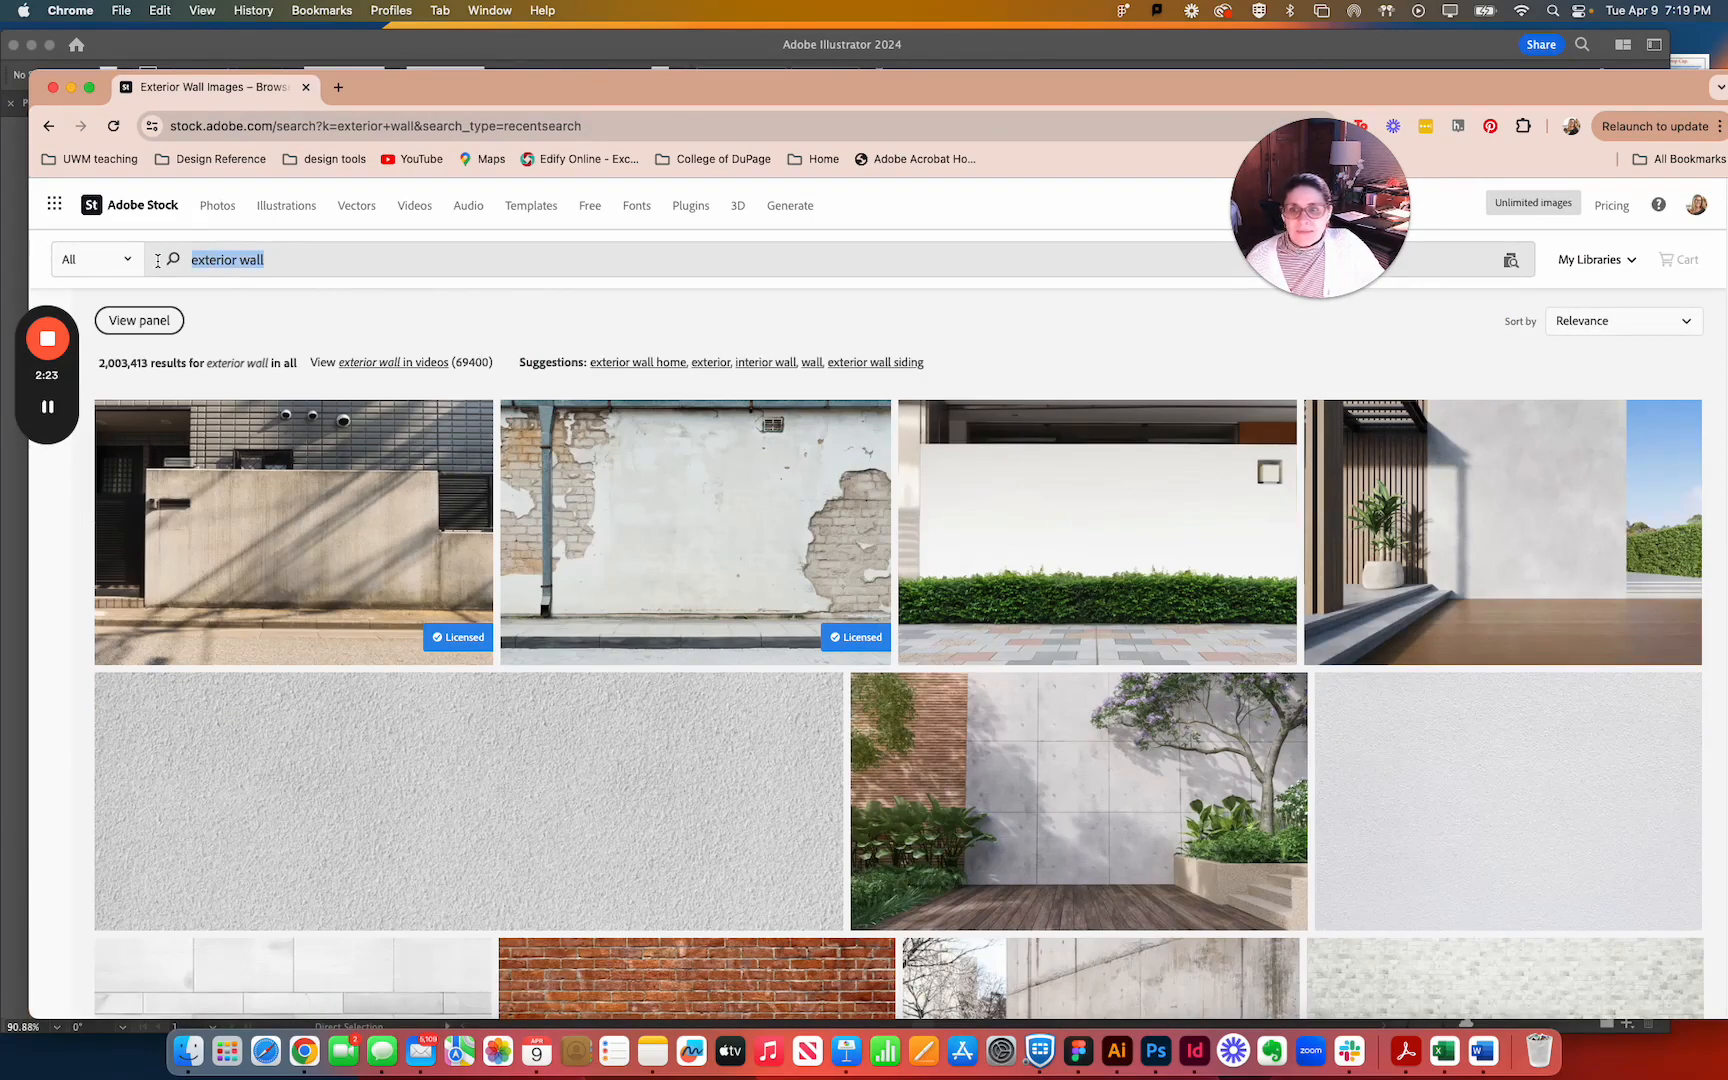
pyautogui.click(379, 272)
pyautogui.scroll(-2, 560, 420)
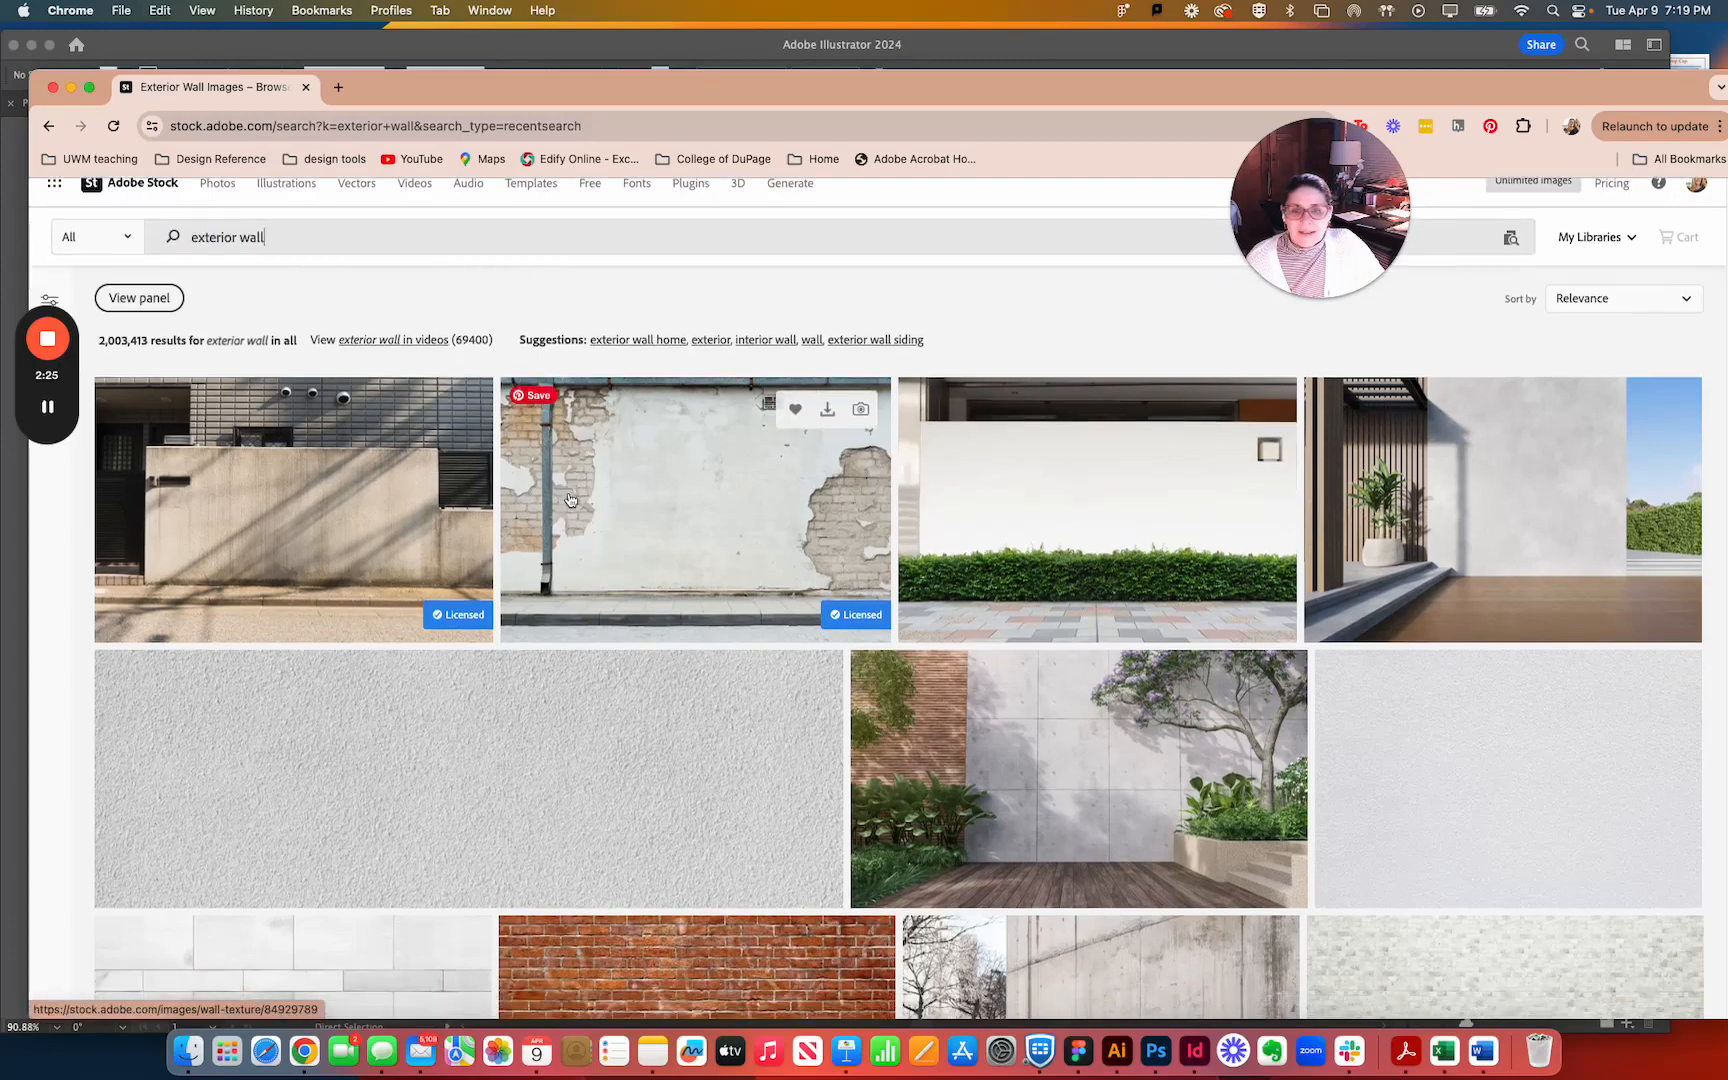
pyautogui.scroll(1, 480, 498)
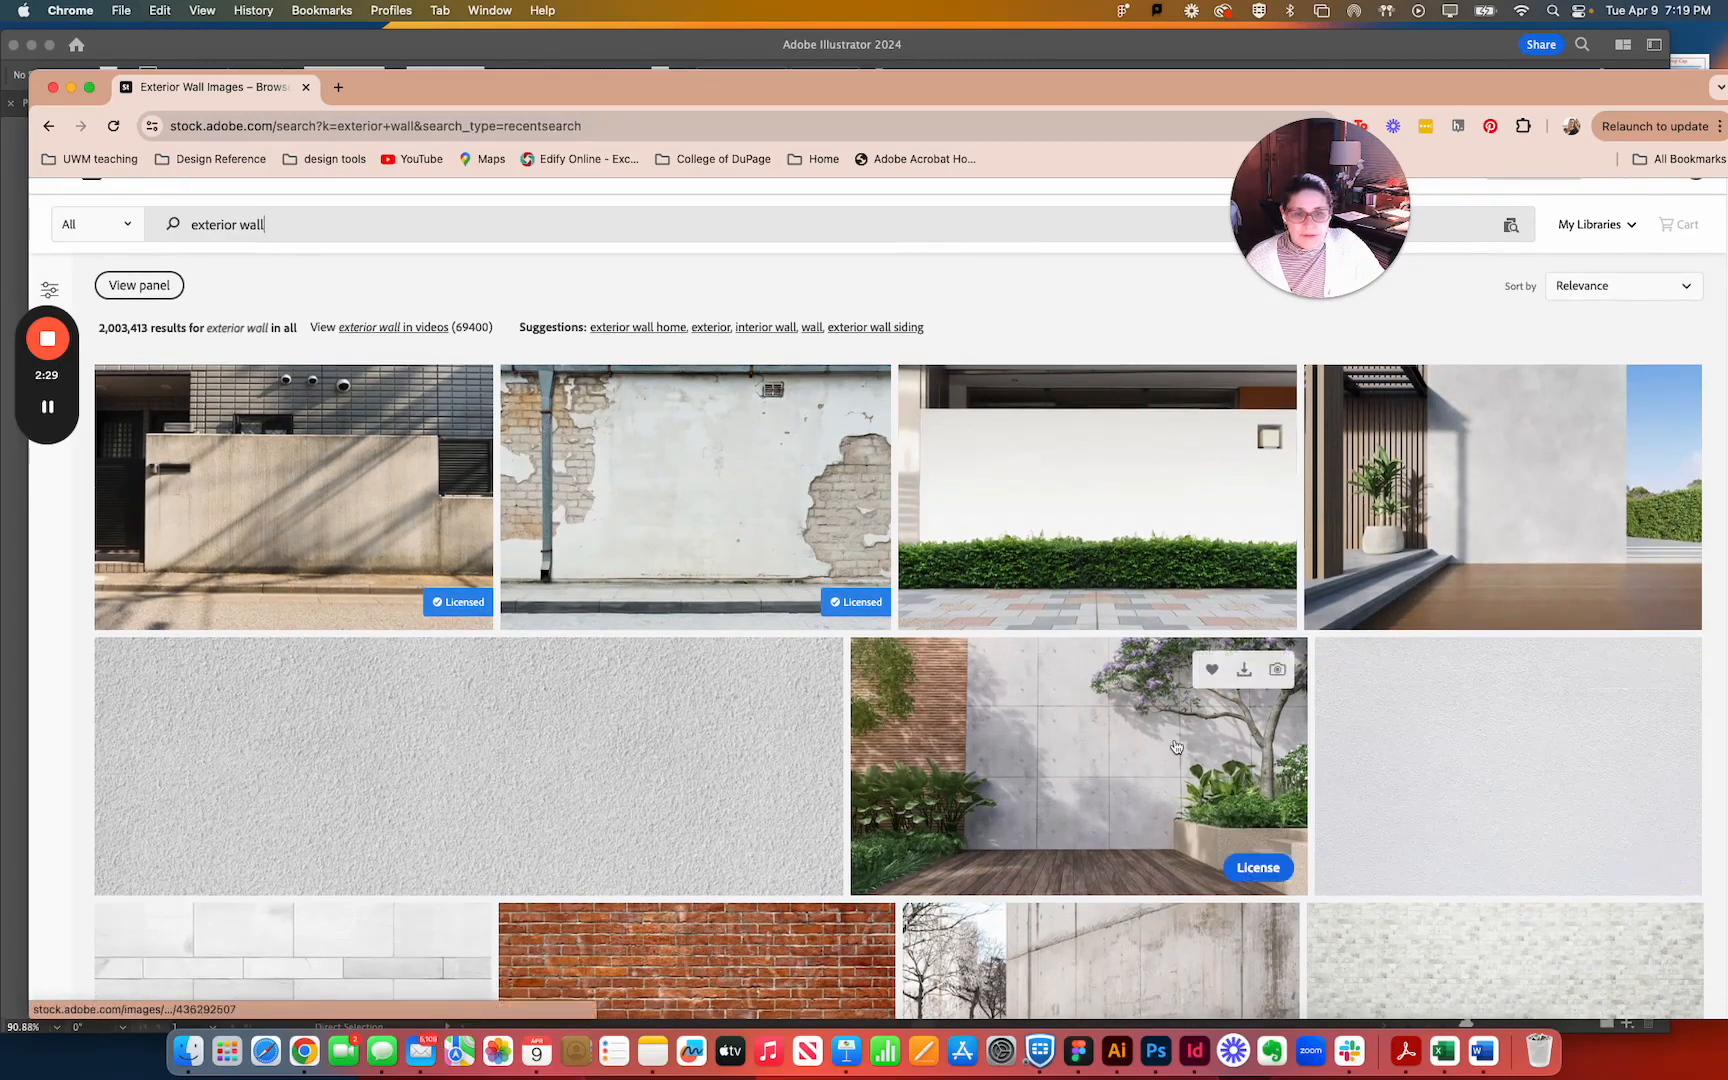
pyautogui.scroll(-1, 694, 713)
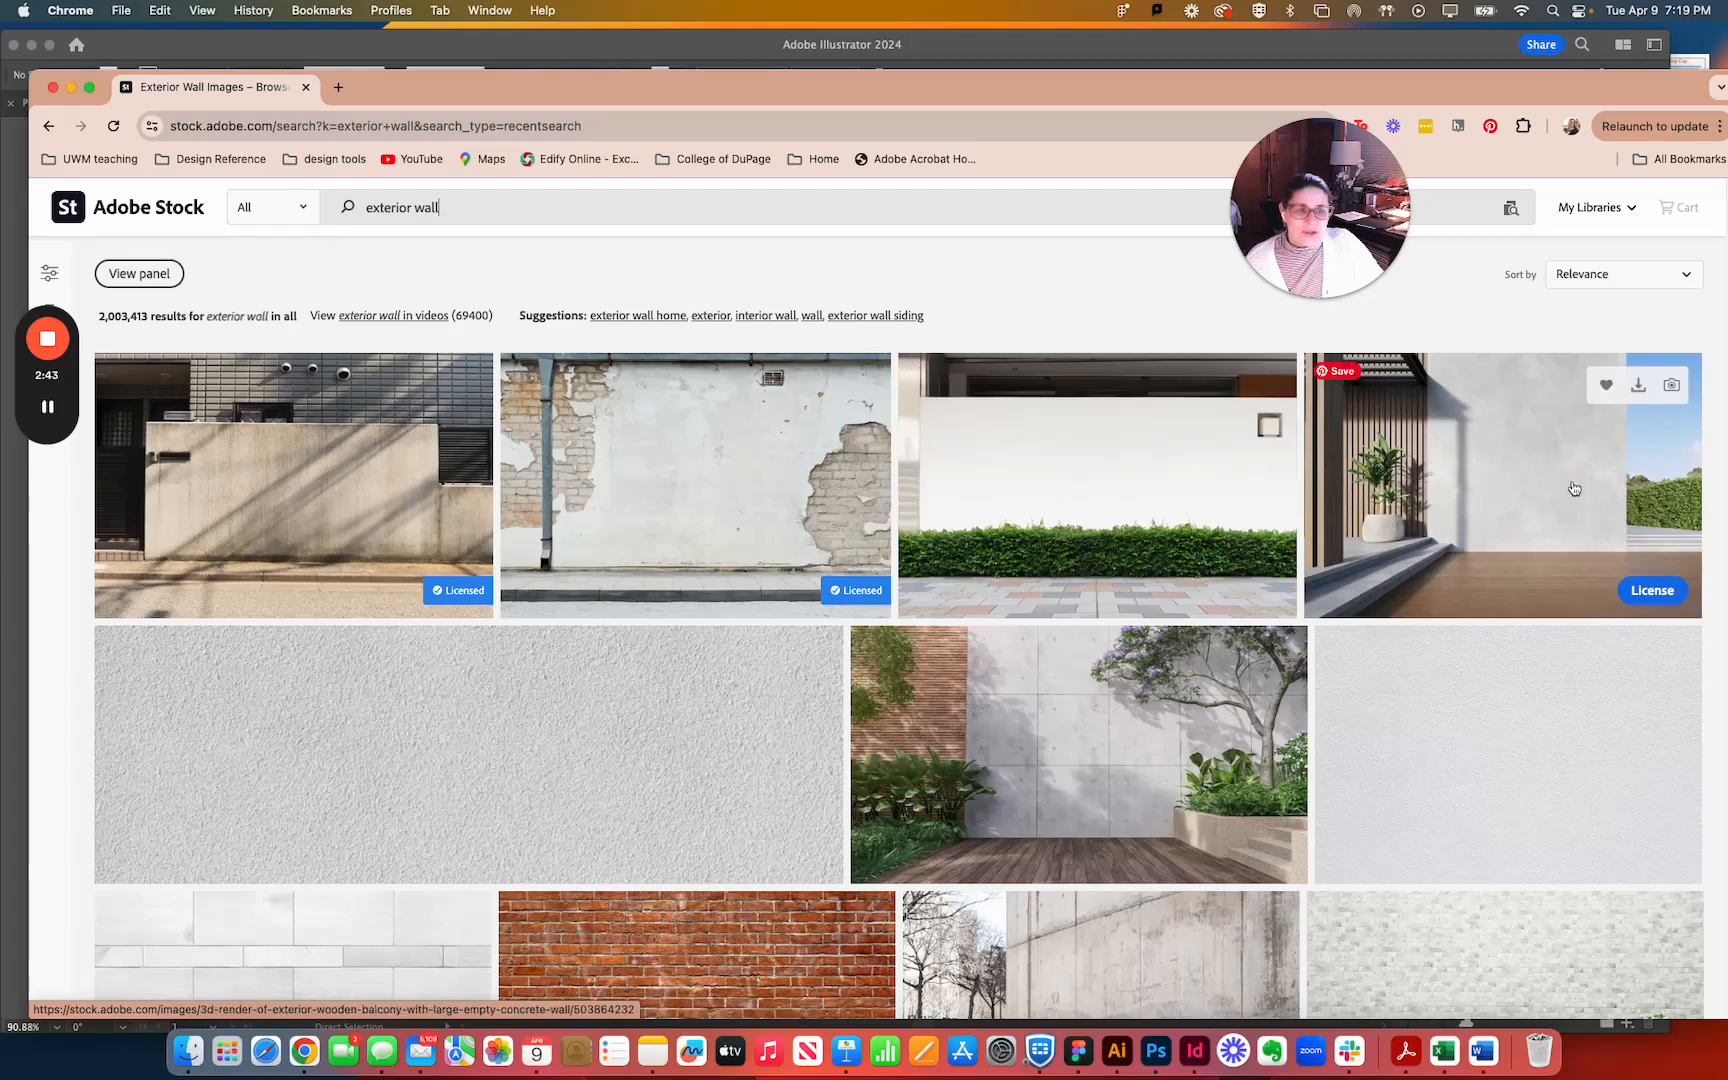
pyautogui.click(1652, 592)
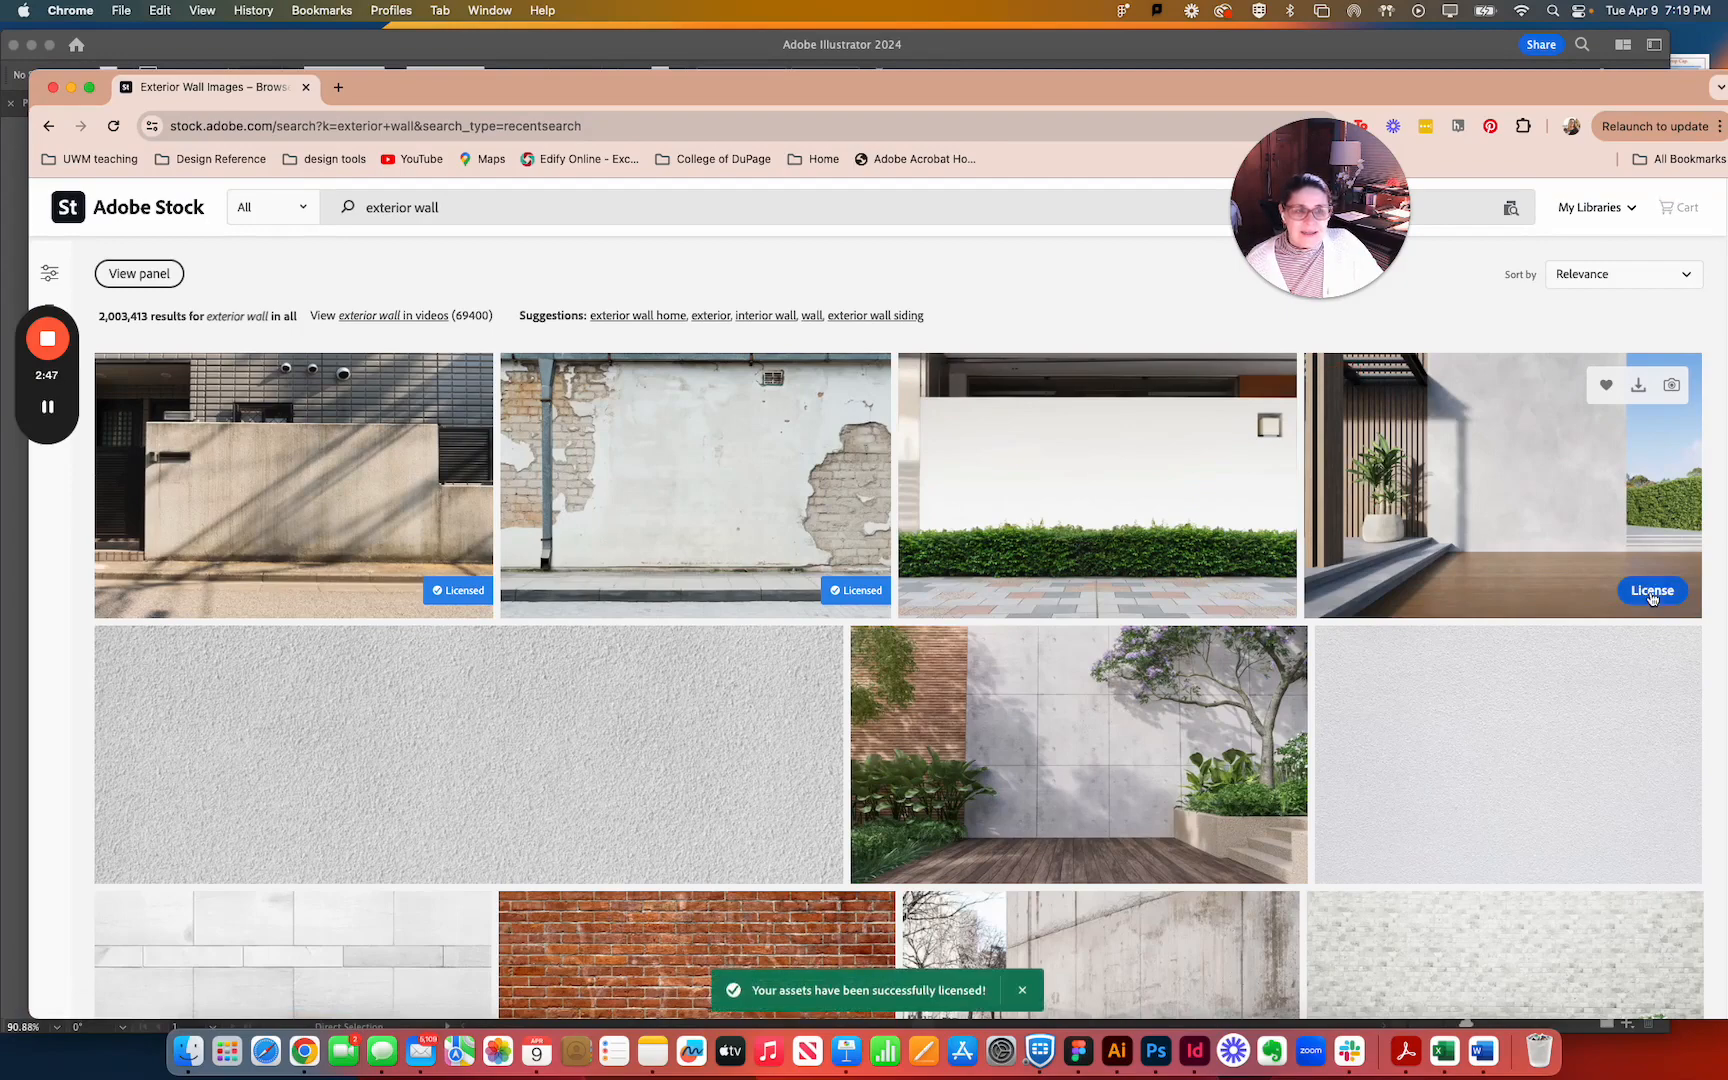
pyautogui.click(1638, 385)
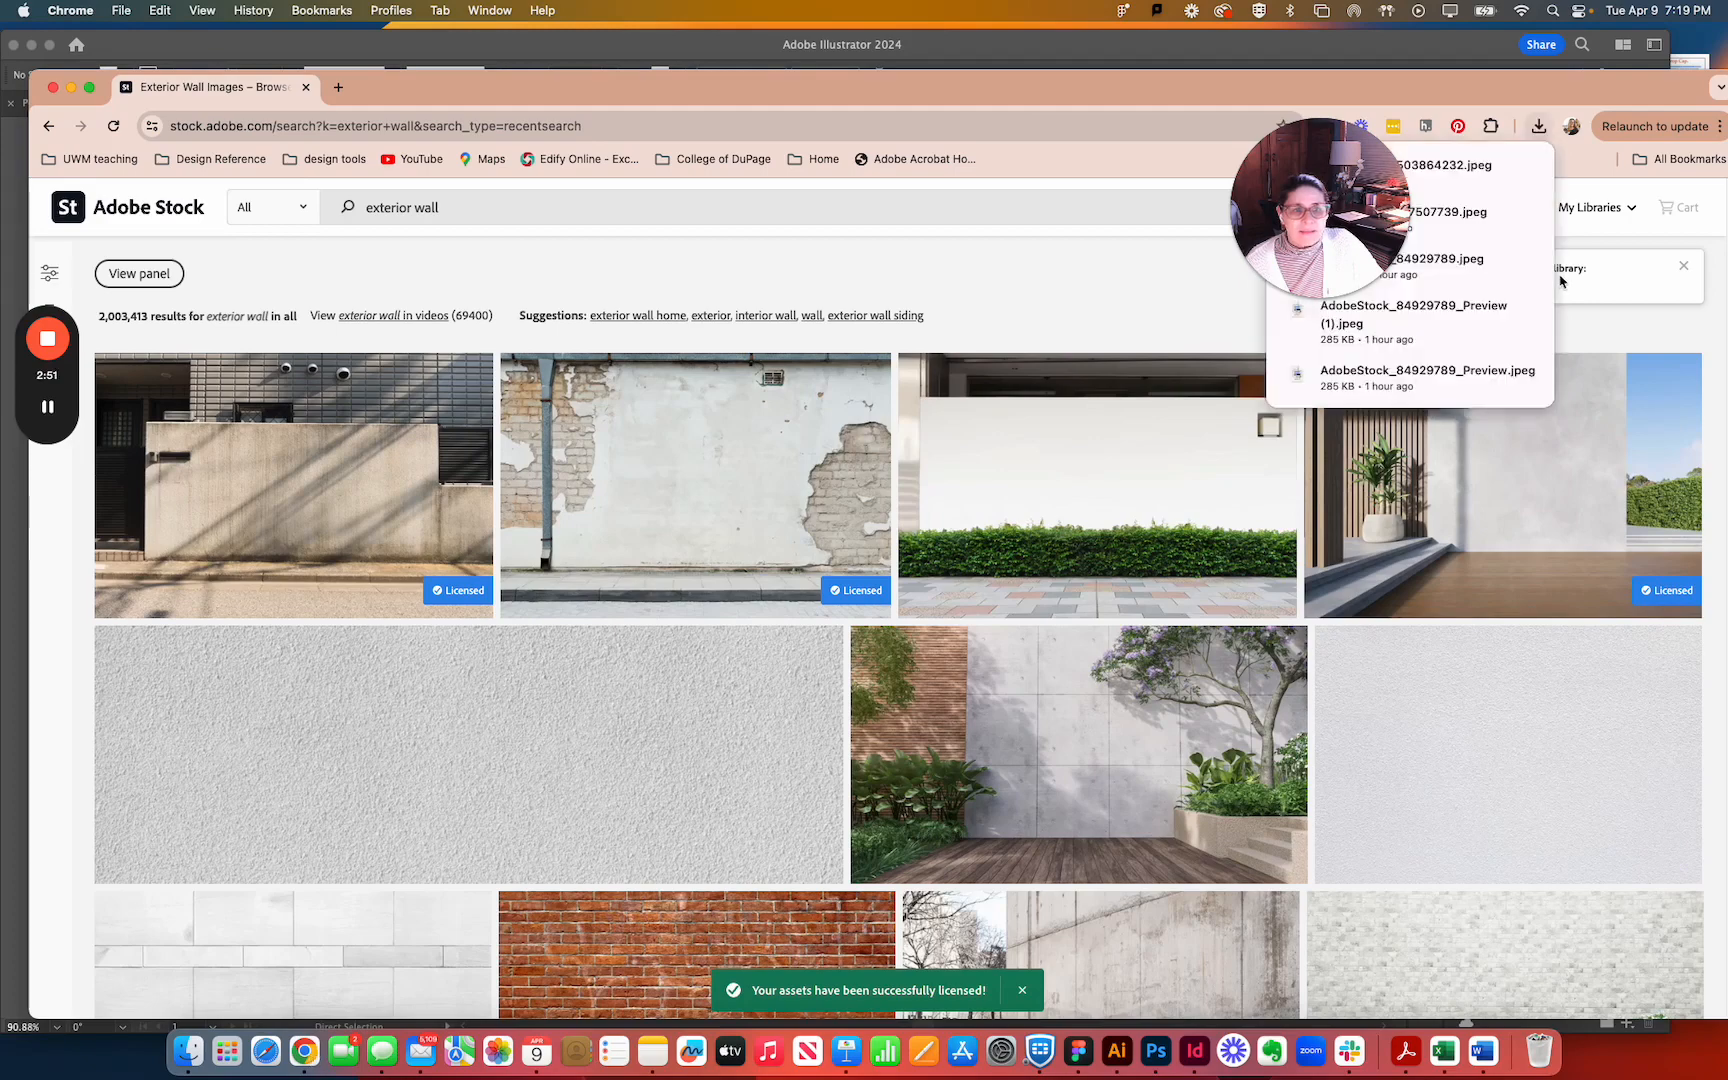
# Switch back to Illustrator and check the wall images under Graphics in the GD1 library.
pyautogui.moveTo(1370, 178); pyautogui.dragTo(1156, 182)
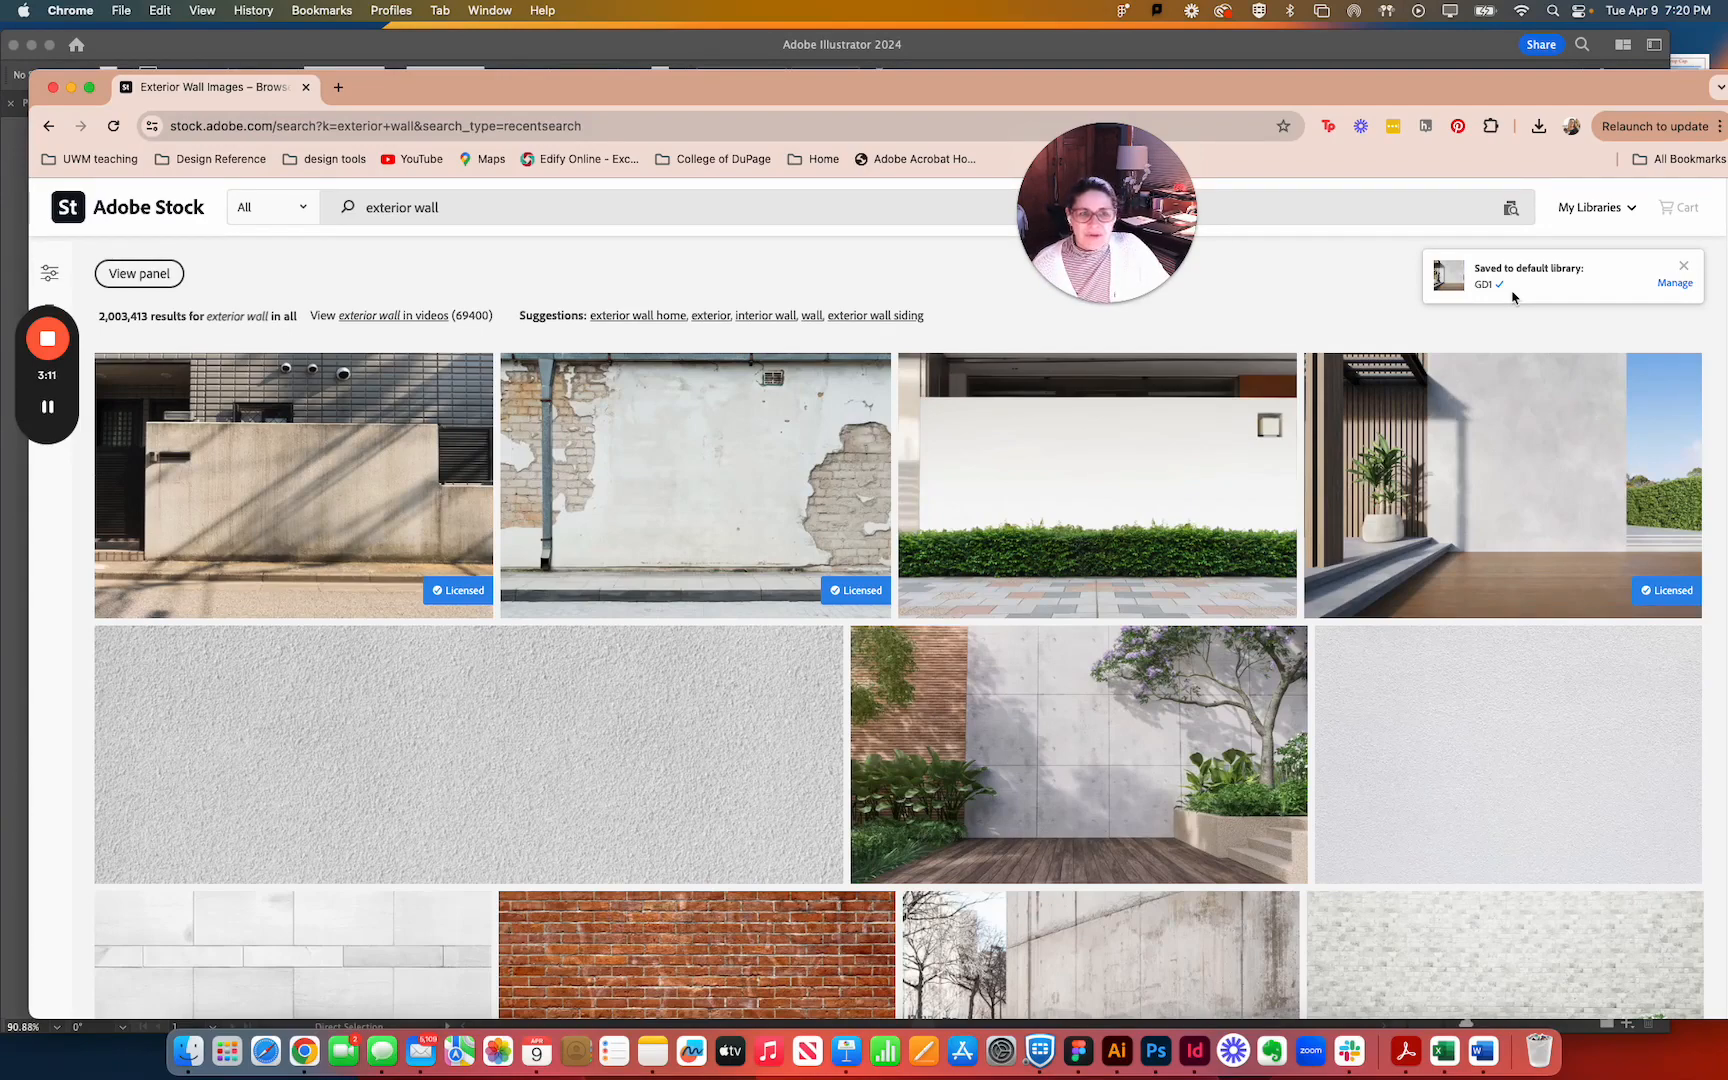
pyautogui.click(1120, 1055)
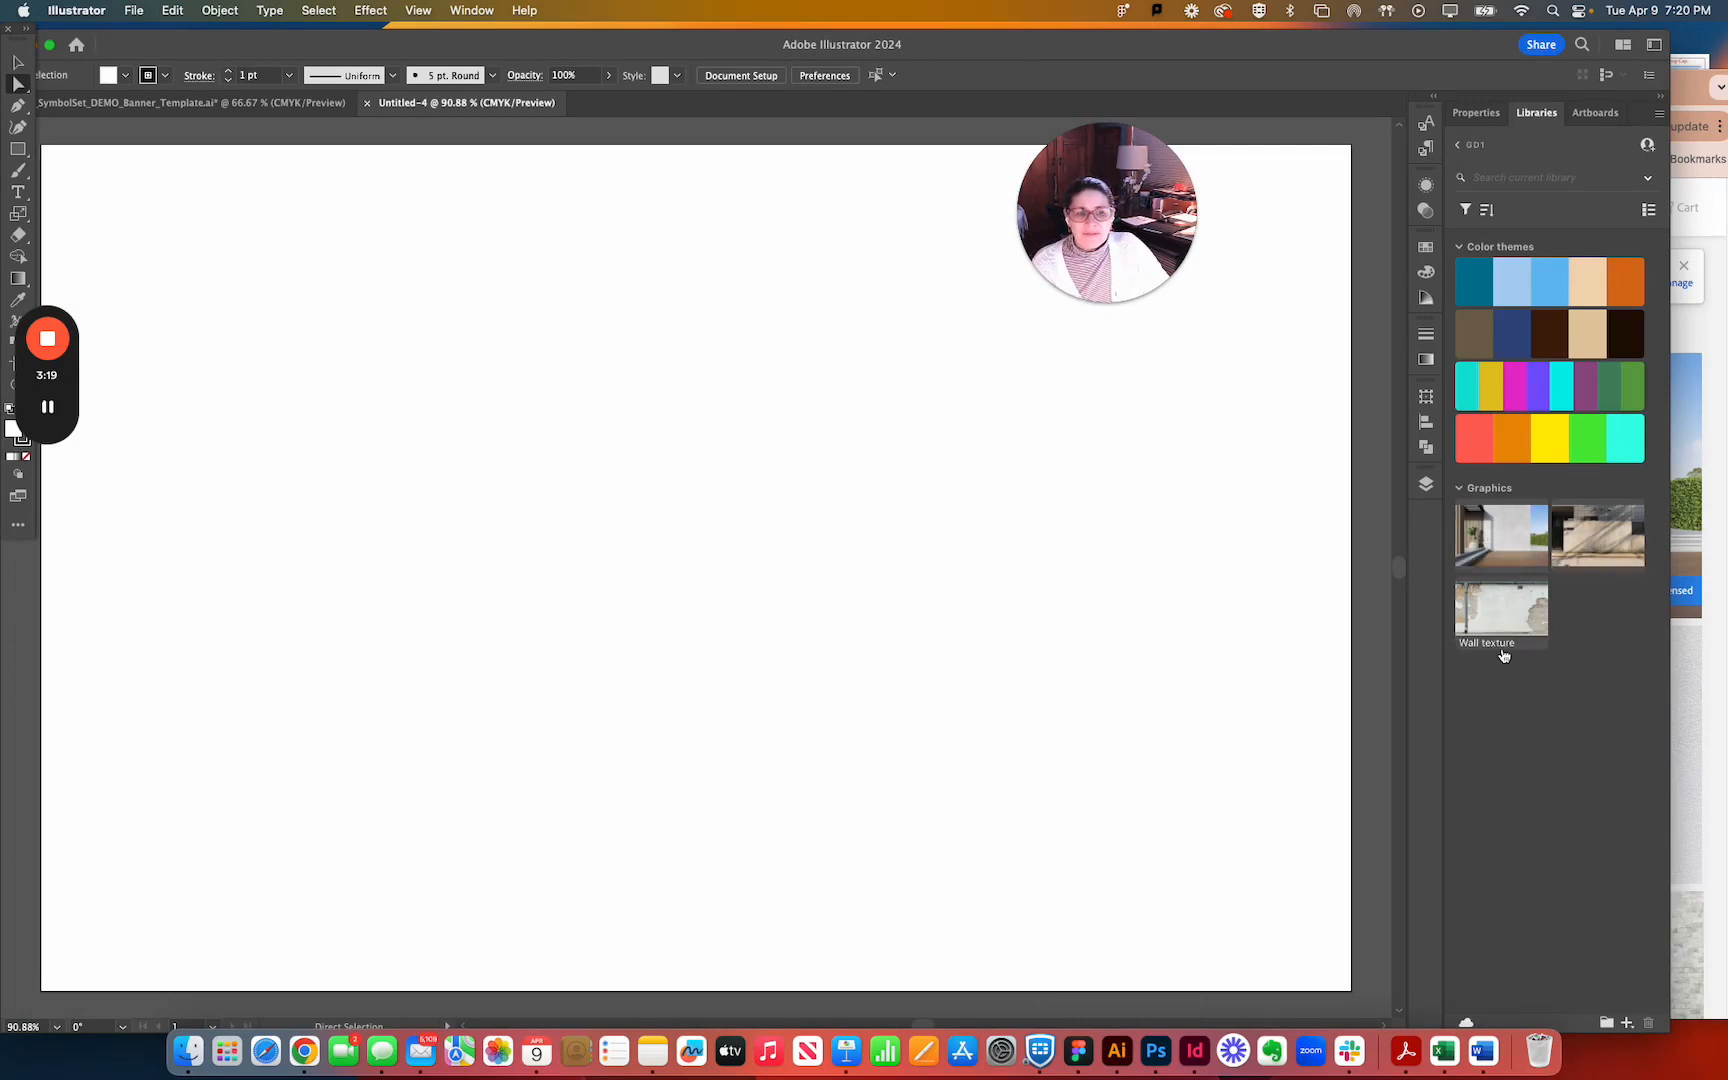
pyautogui.moveTo(1502, 654)
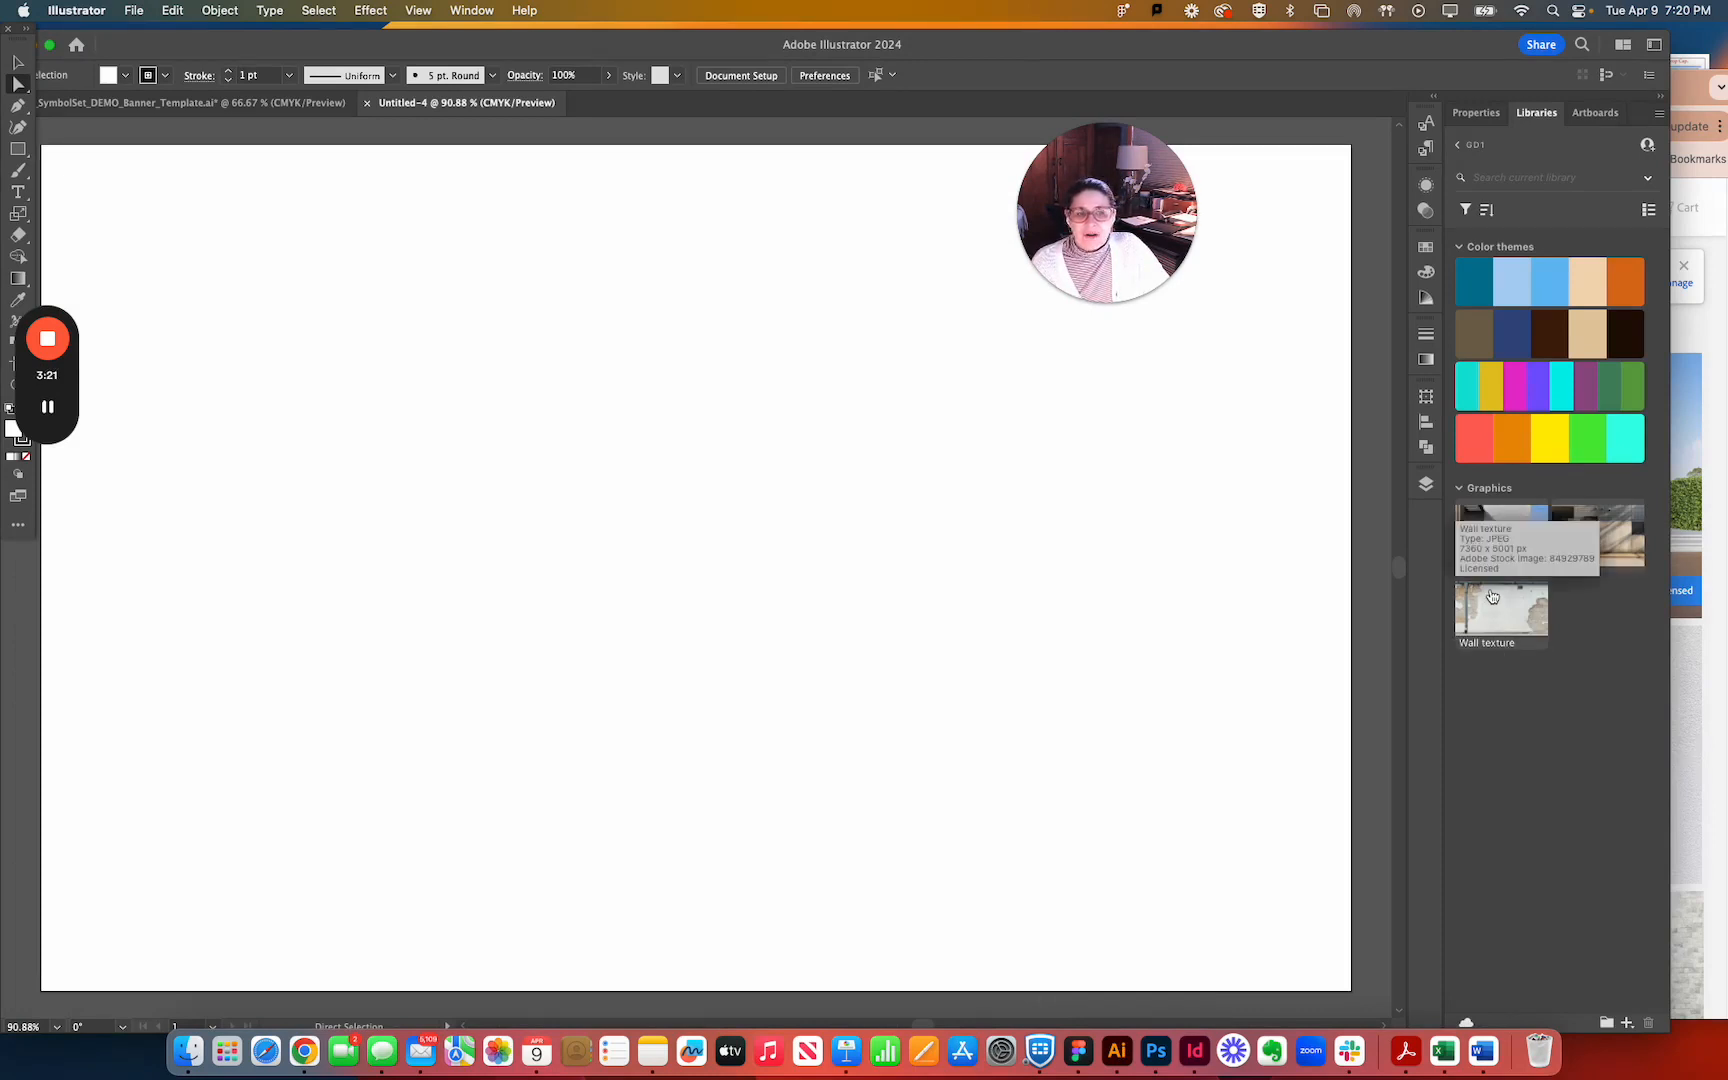
pyautogui.click(473, 12)
pyautogui.click(977, 60)
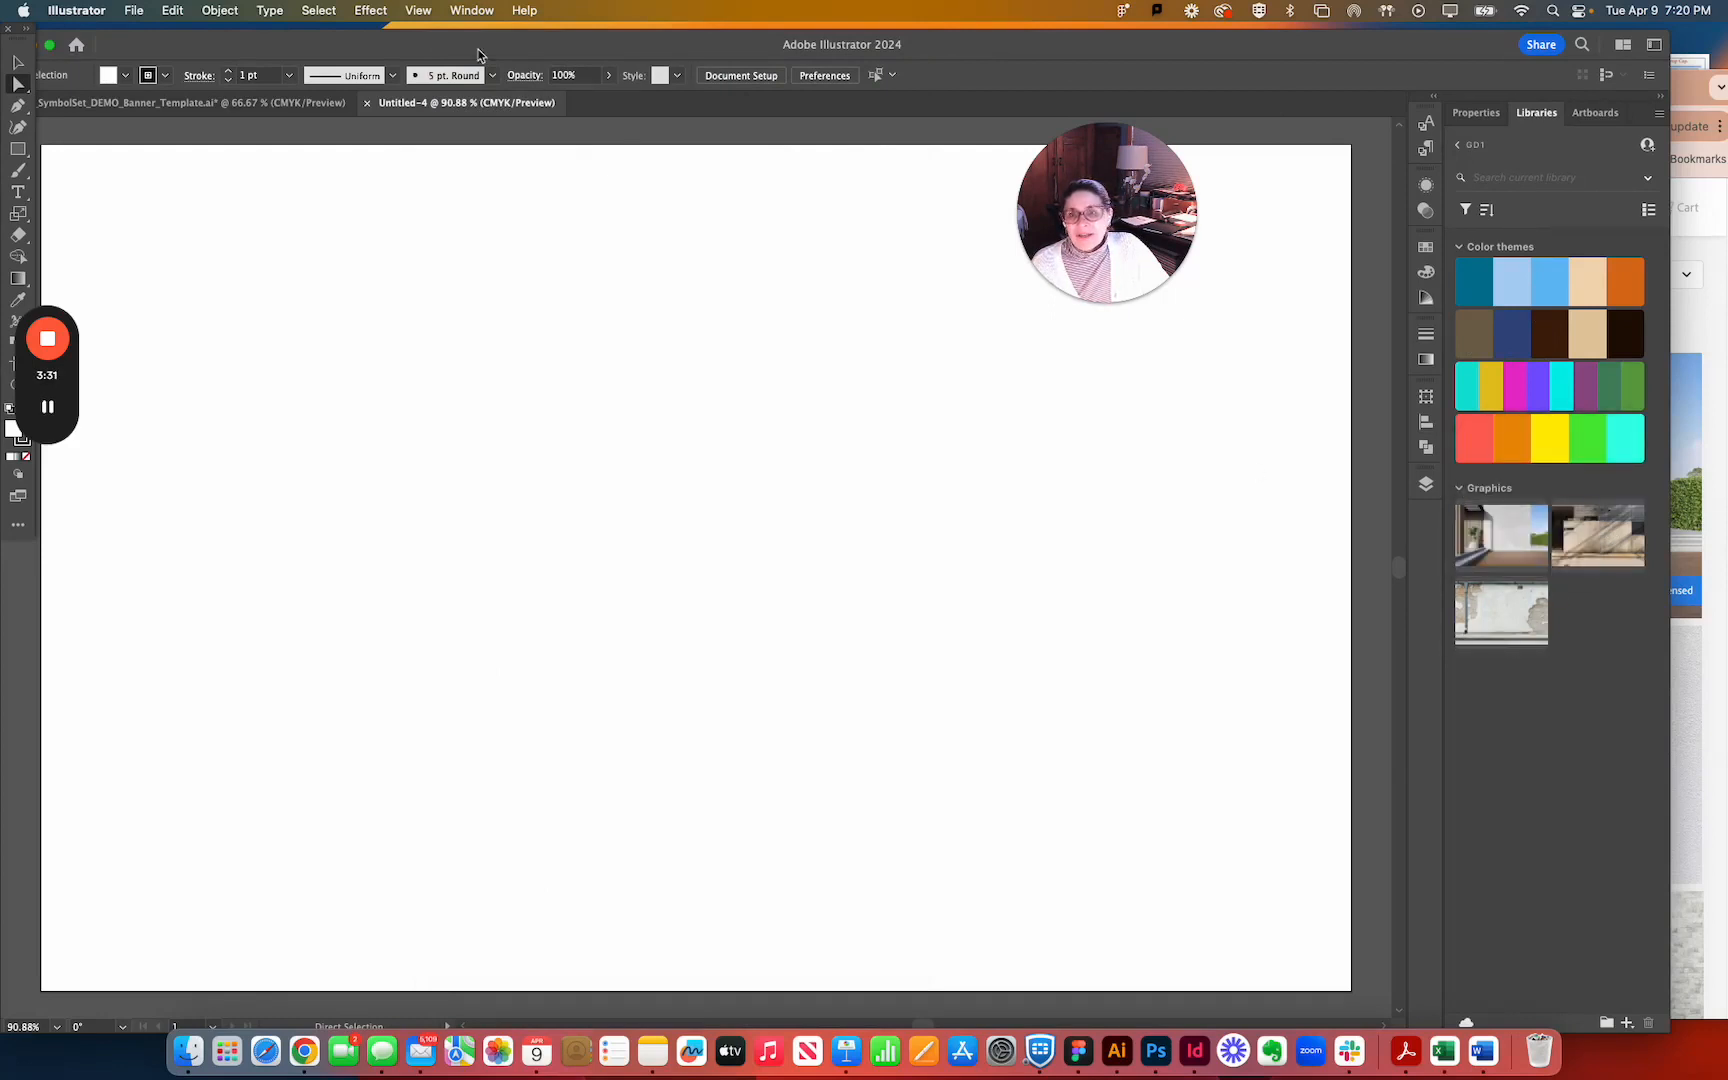
pyautogui.click(471, 10)
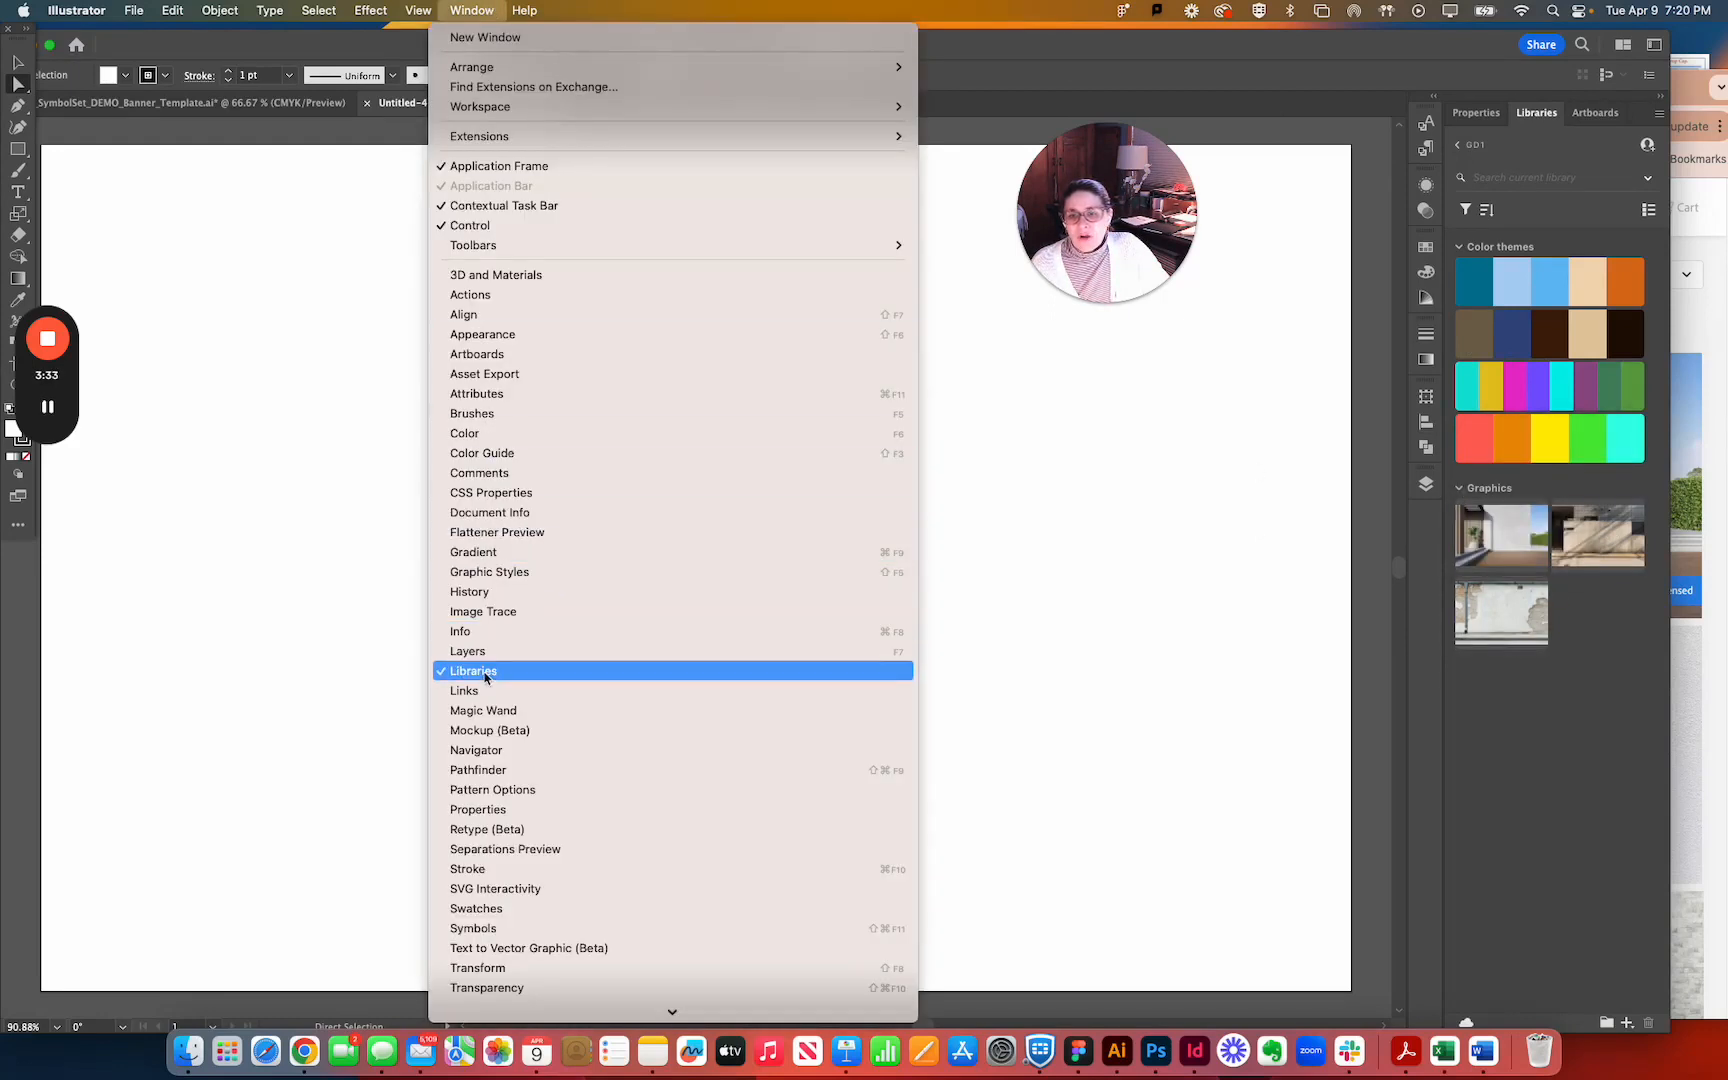
pyautogui.click(1589, 705)
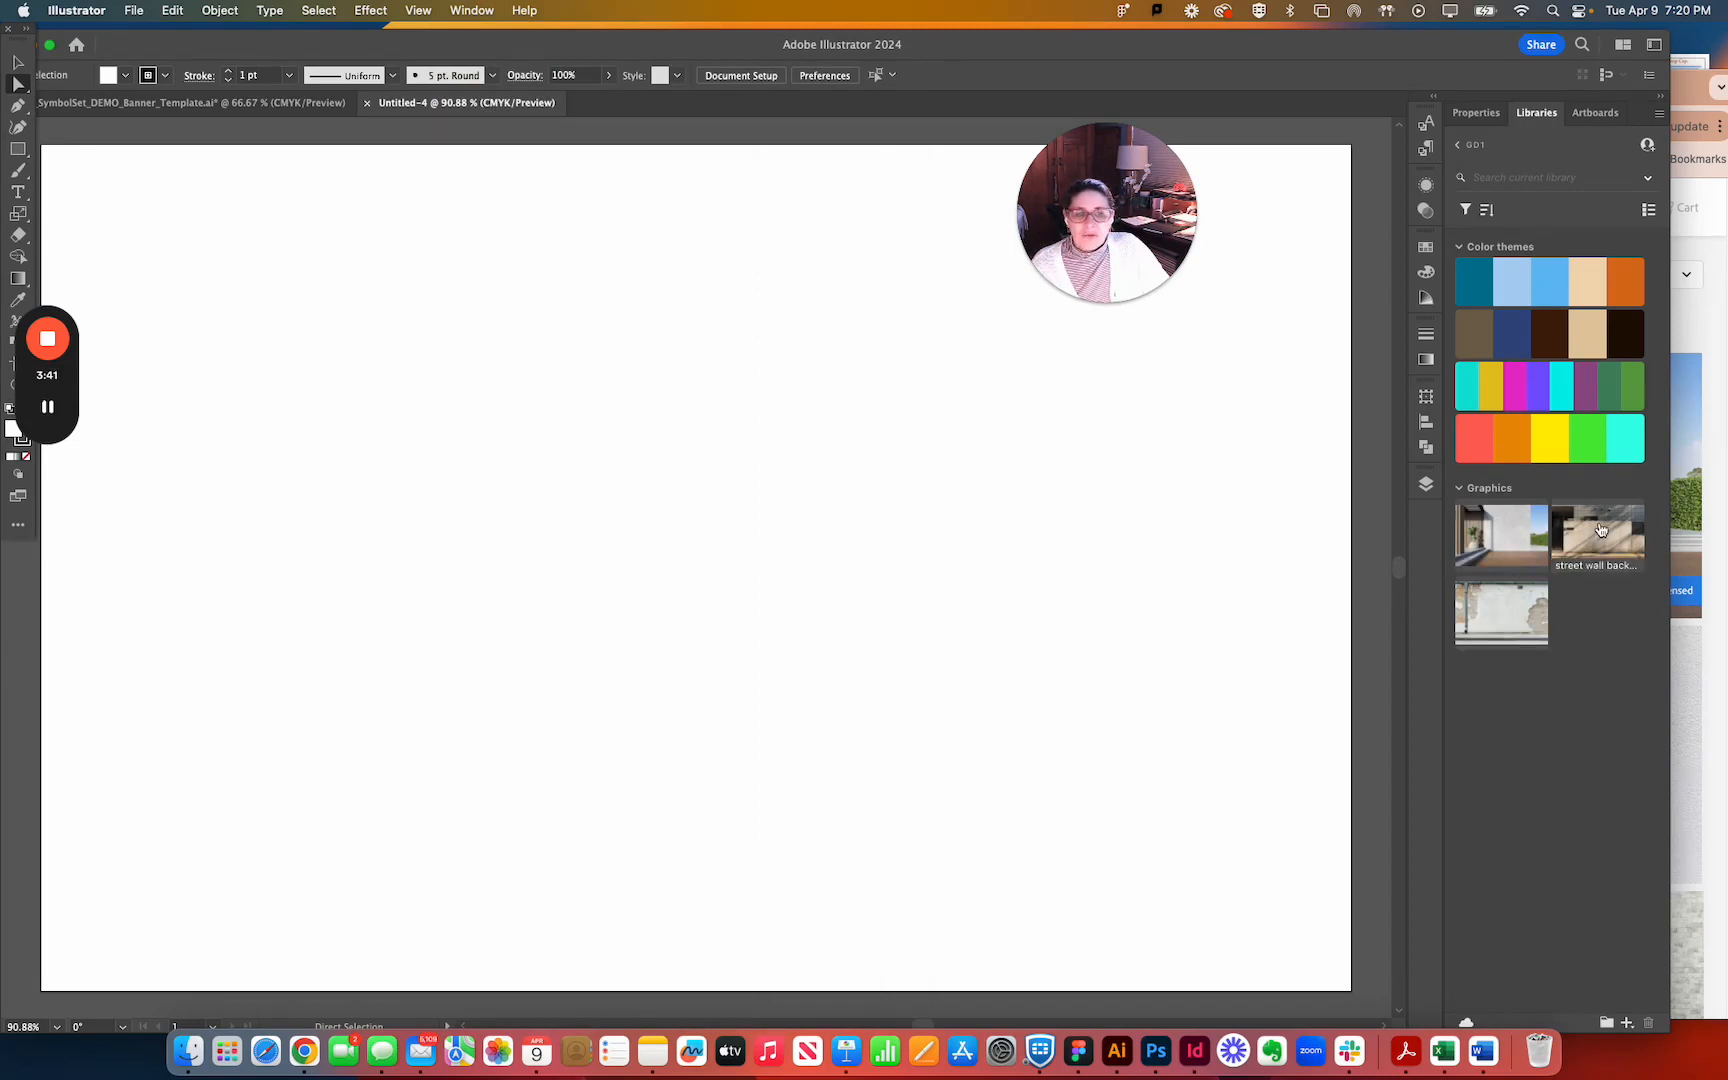
# Place the street wall background image from the GD1 library so that it covers the whole artboard.
pyautogui.moveTo(1600, 530); pyautogui.dragTo(213, 318)
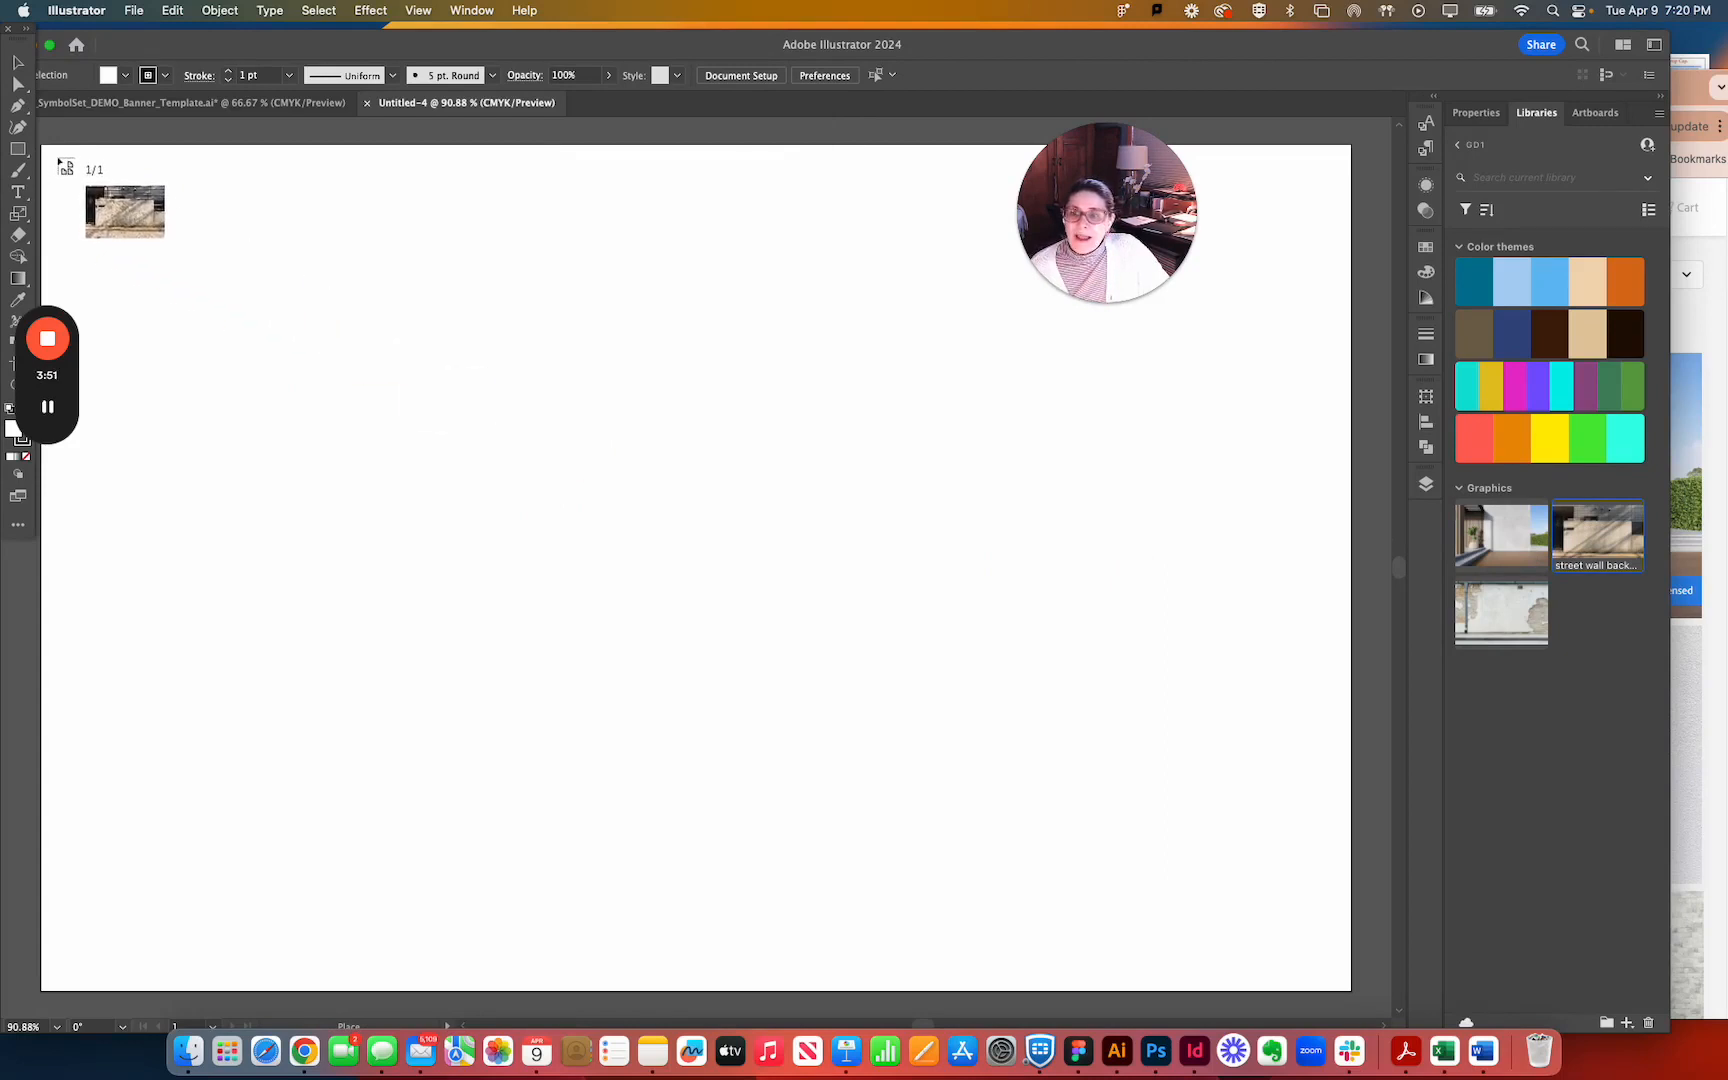
pyautogui.moveTo(45, 150); pyautogui.dragTo(1093, 1011)
pyautogui.click(1008, 580)
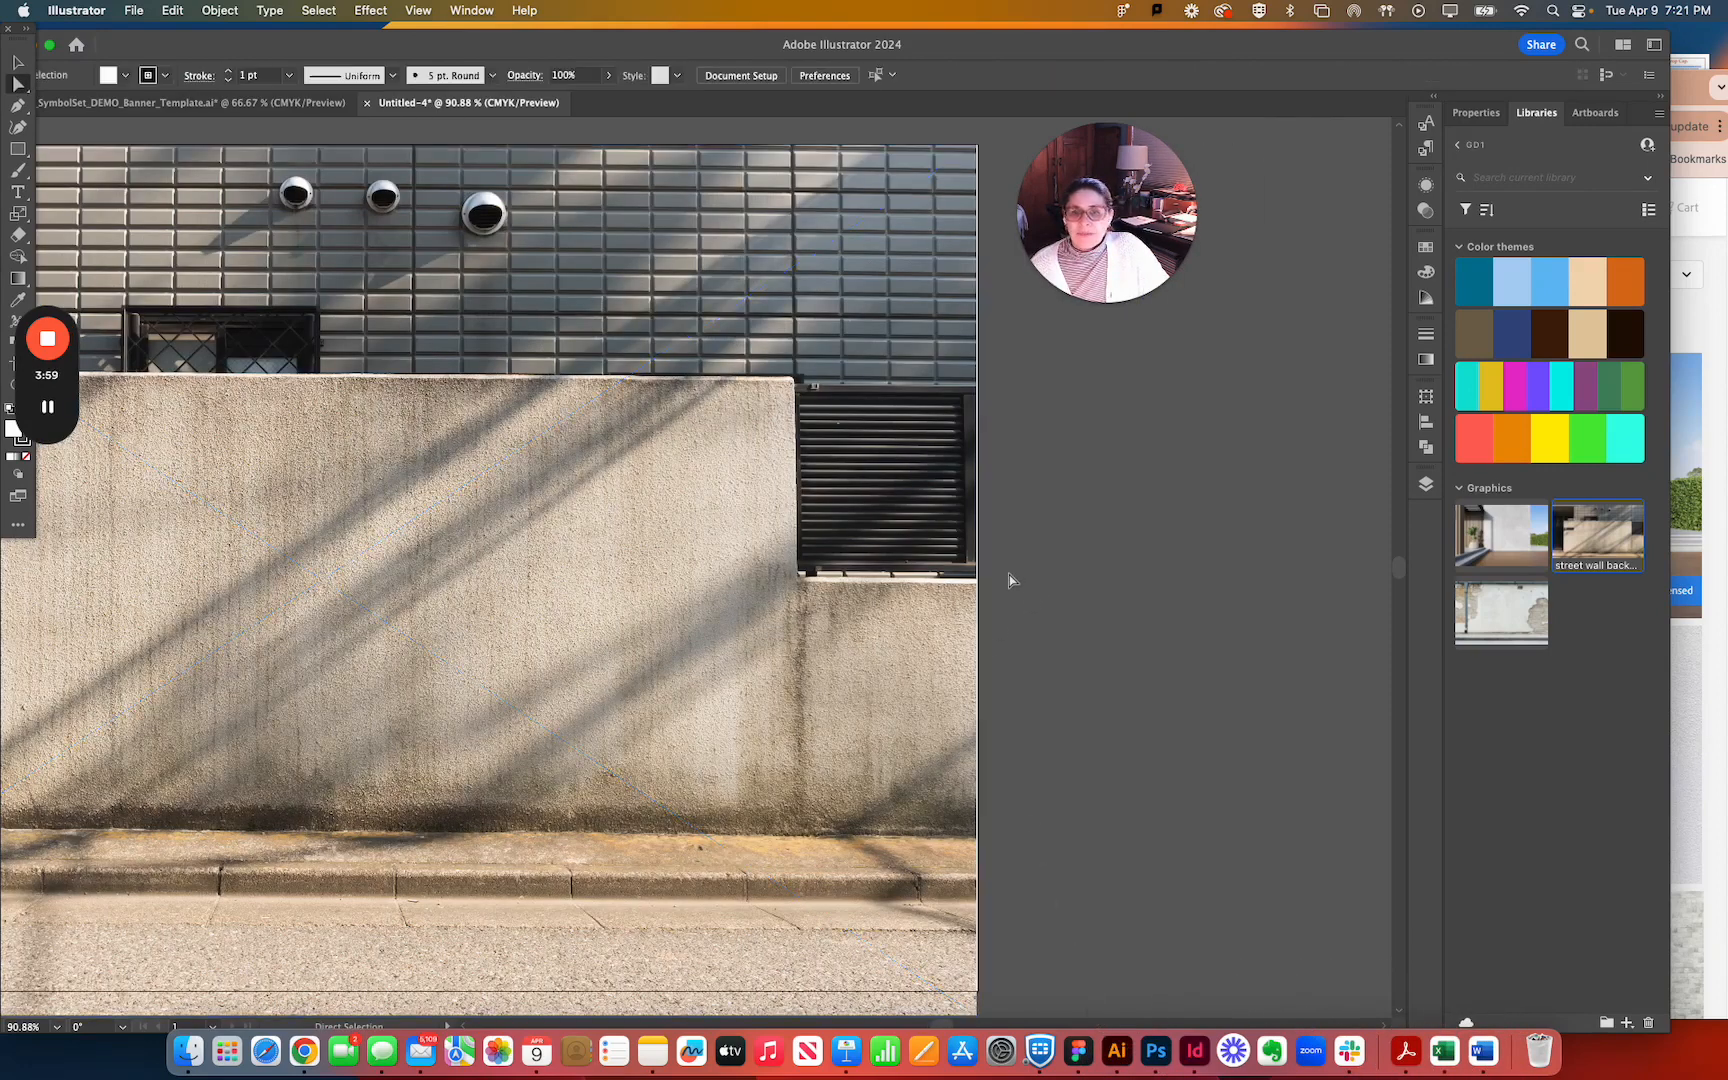
pyautogui.press('space')
pyautogui.moveTo(1015, 580); pyautogui.dragTo(1424, 550)
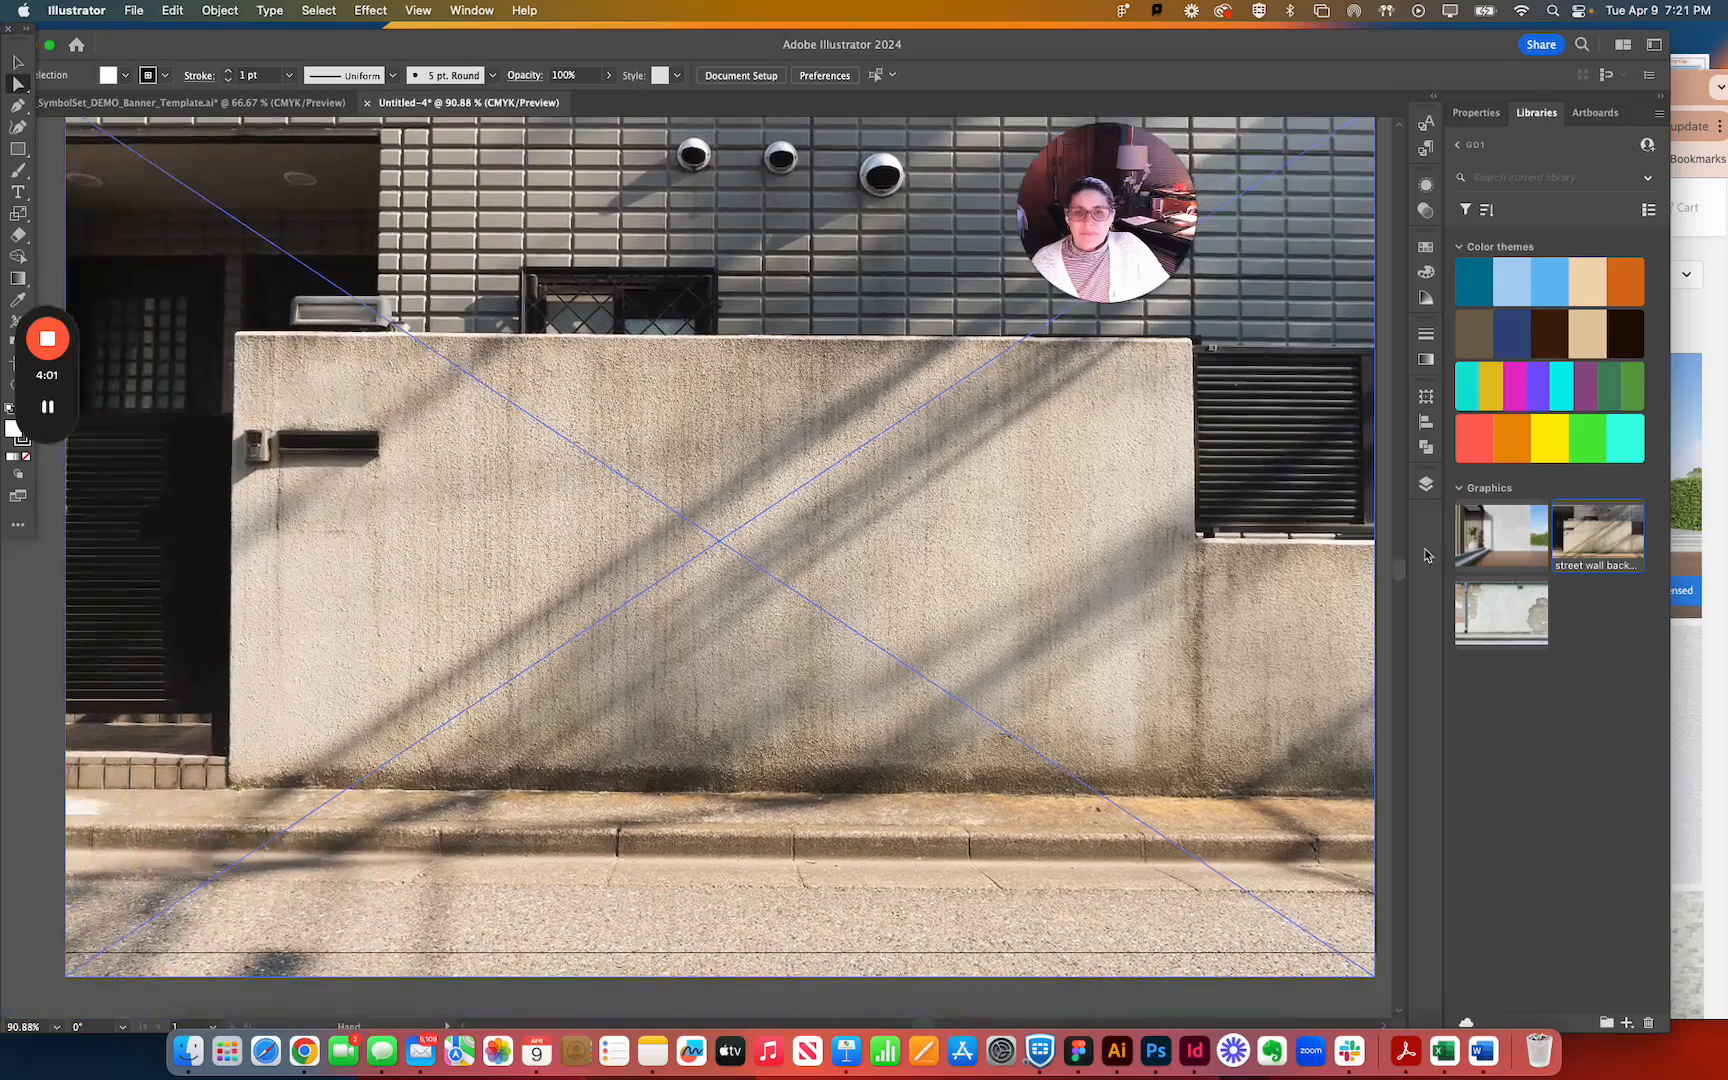
pyautogui.moveTo(981, 629)
pyautogui.mouseDown()
pyautogui.moveTo(965, 694)
pyautogui.moveTo(991, 617)
pyautogui.moveTo(997, 650)
pyautogui.mouseUp()
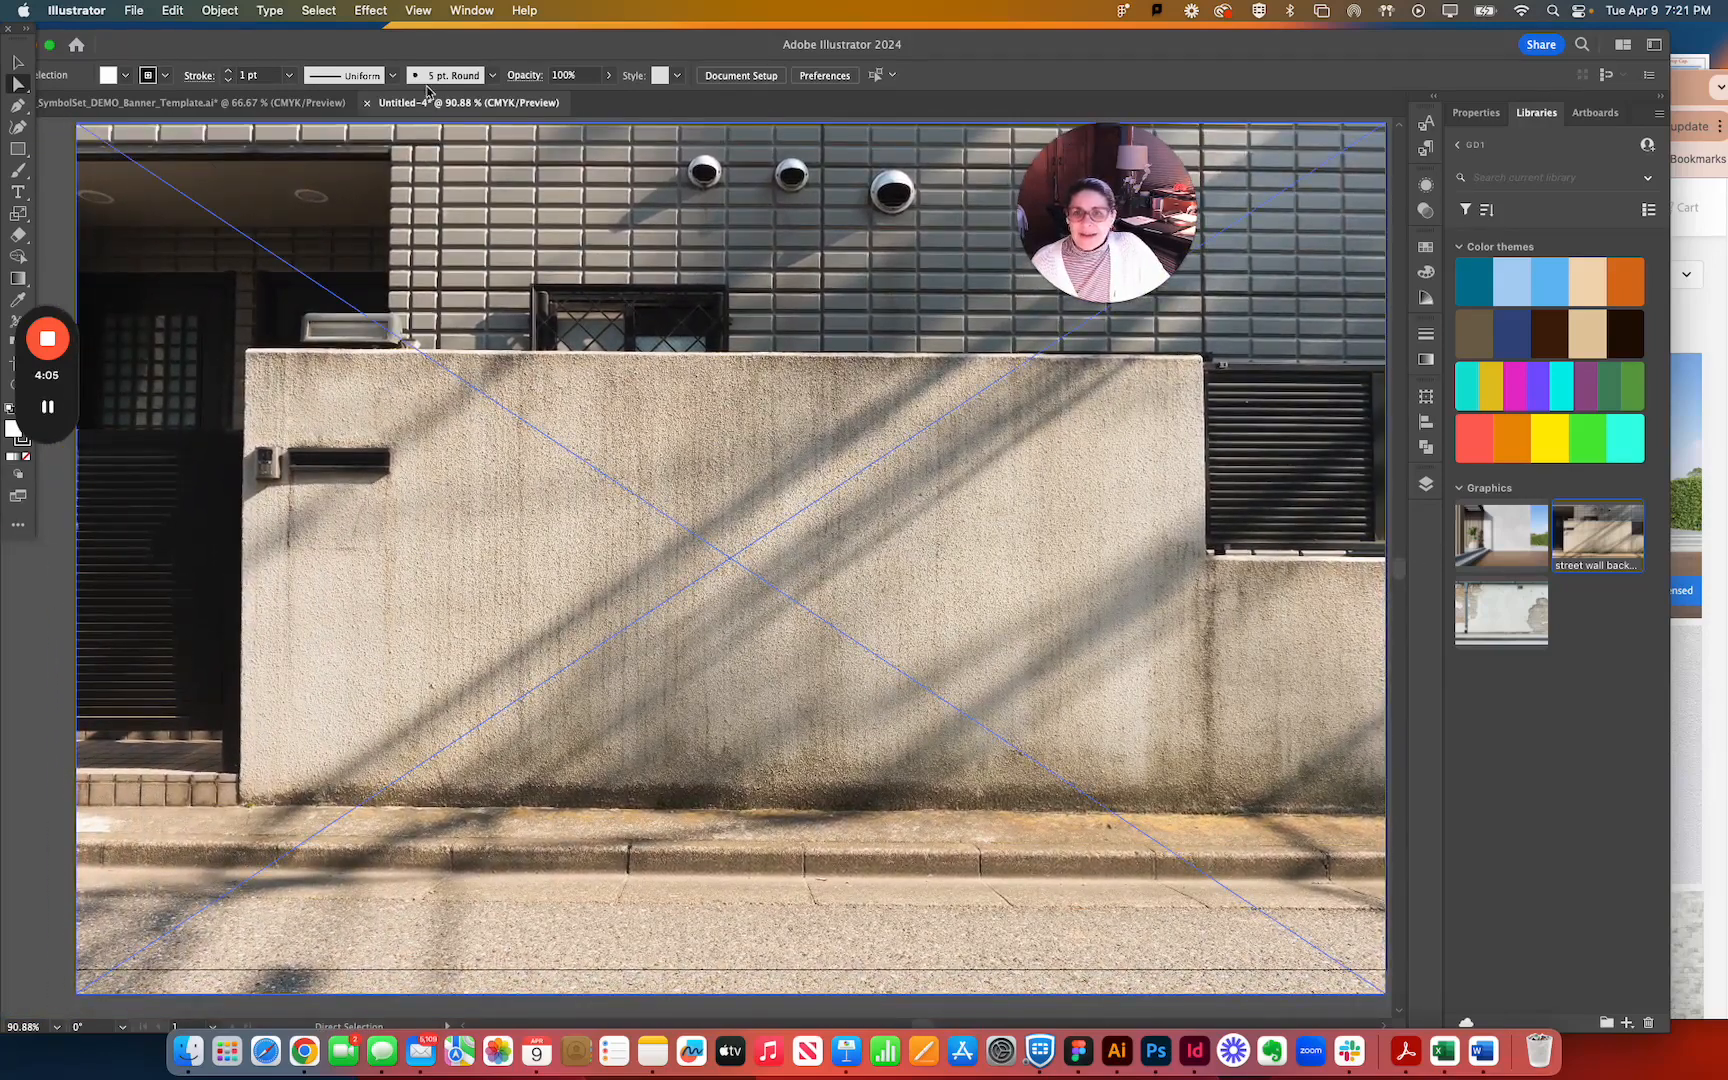
# Switch to the SymbolSet_DEMO_Banner_Template.ai document with the two finished banner designs.
pyautogui.click(230, 102)
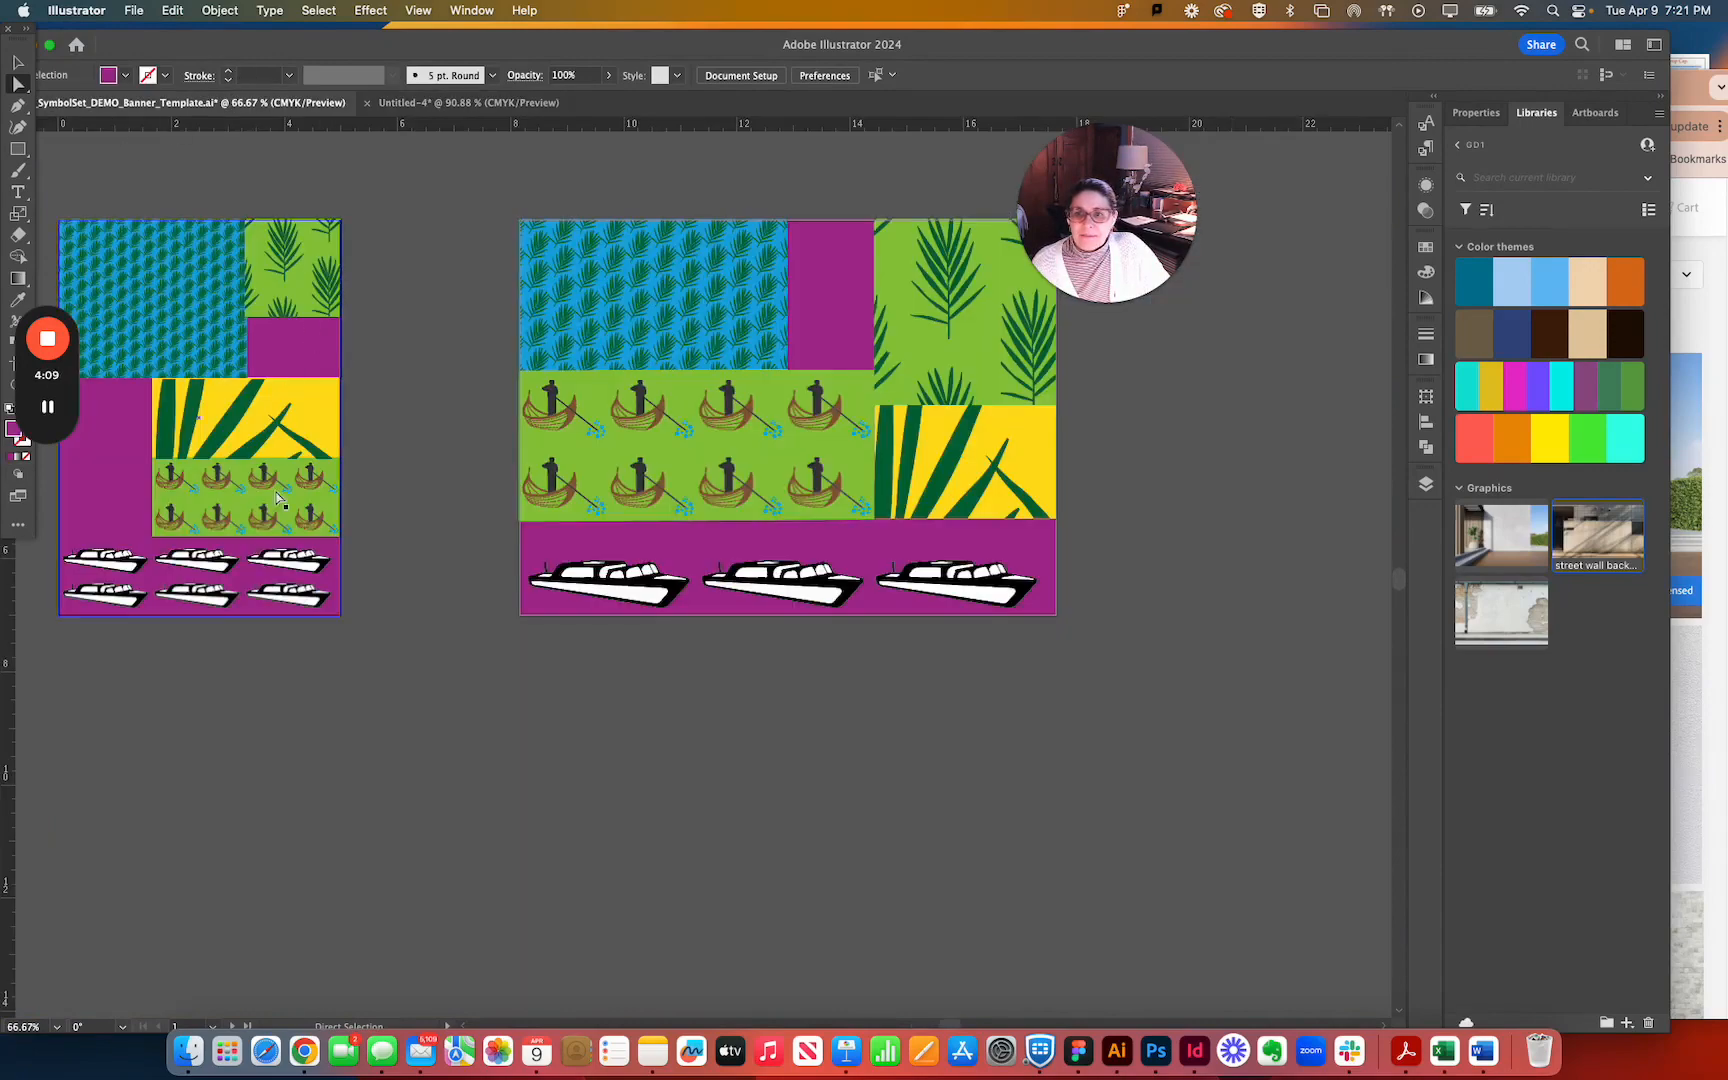
pyautogui.click(181, 308)
pyautogui.click(144, 157)
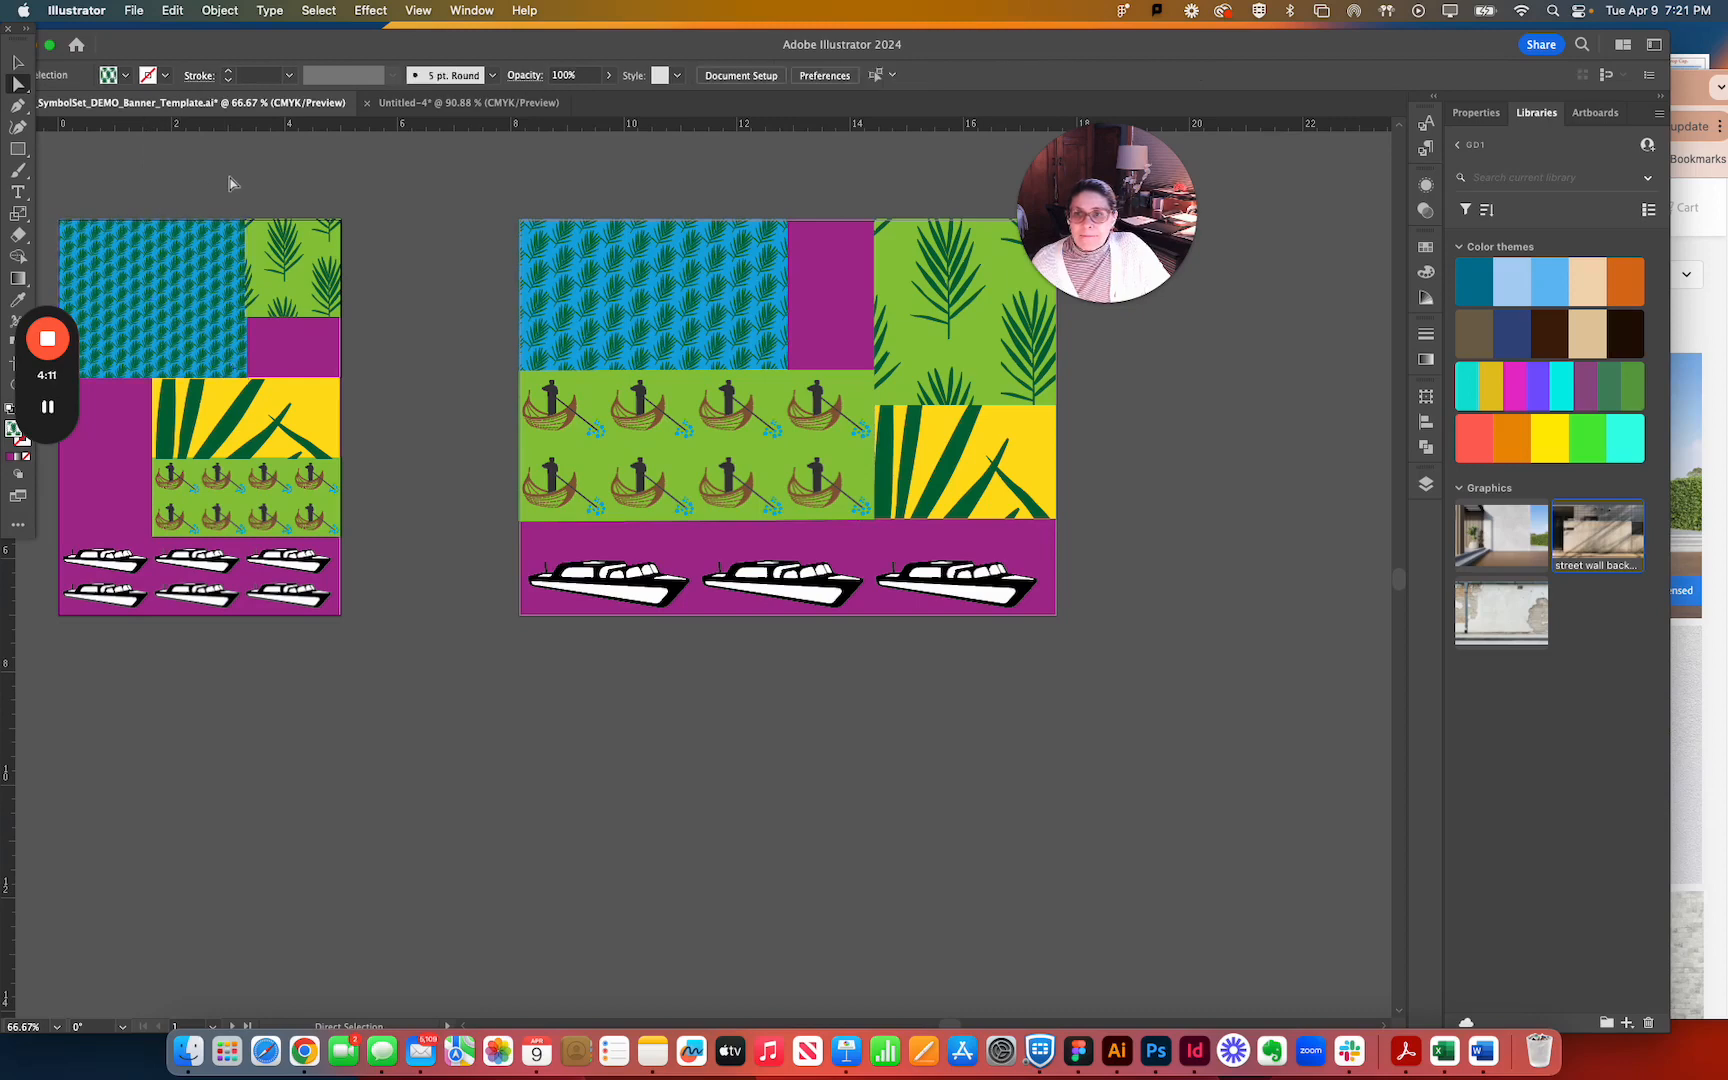
pyautogui.moveTo(244, 176); pyautogui.dragTo(368, 172)
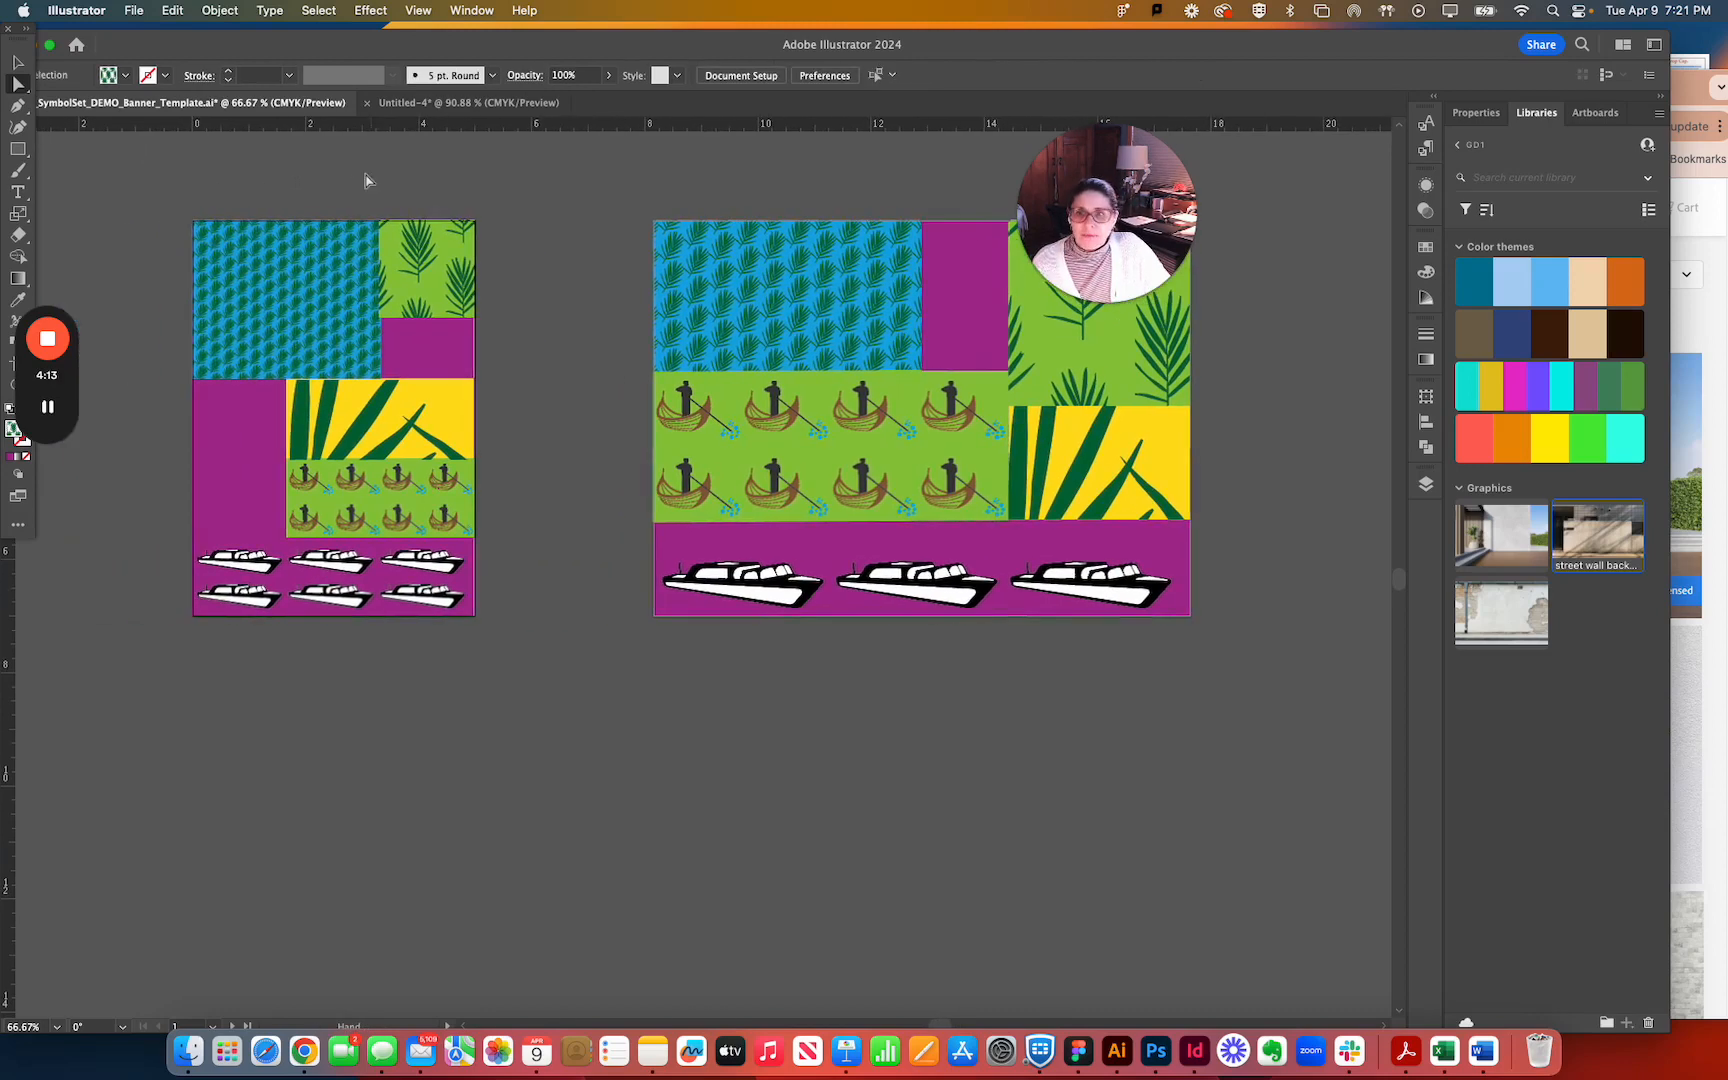
# Create a rectangle 5 in wide and 7 in high from the top-left corner of the vertical banner artboard.
pyautogui.click(21, 149)
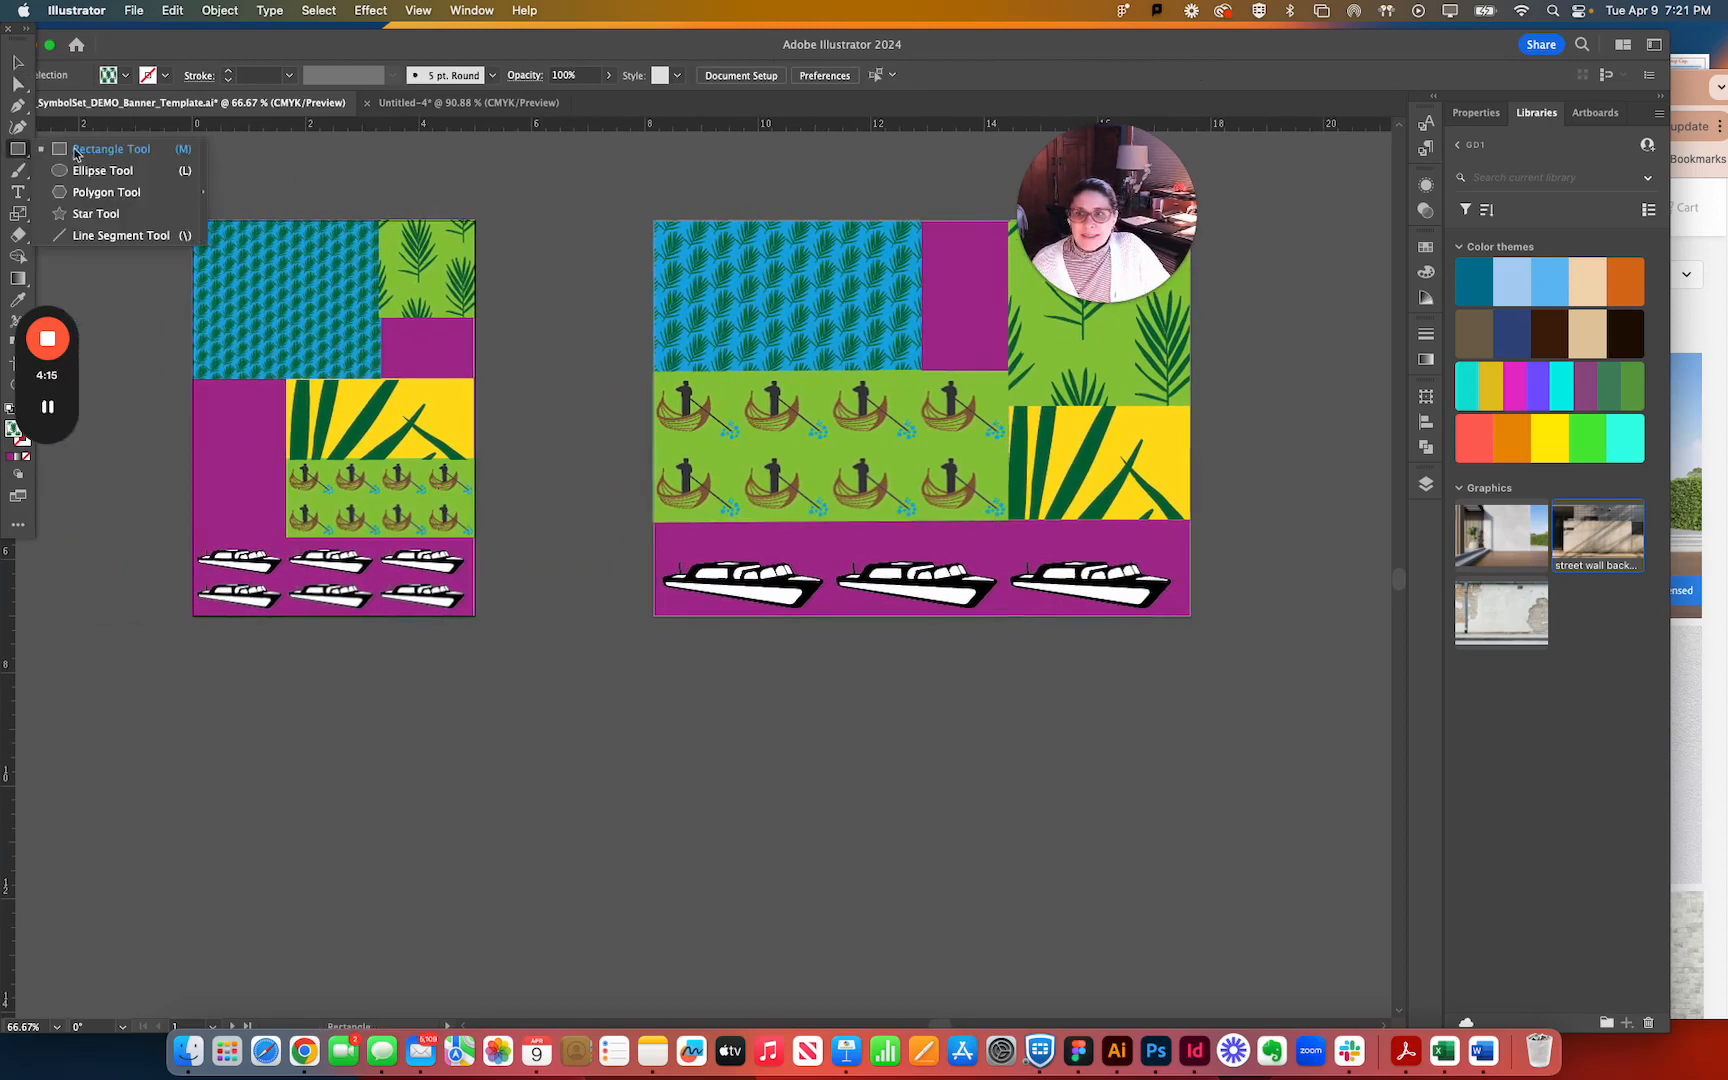
pyautogui.click(254, 208)
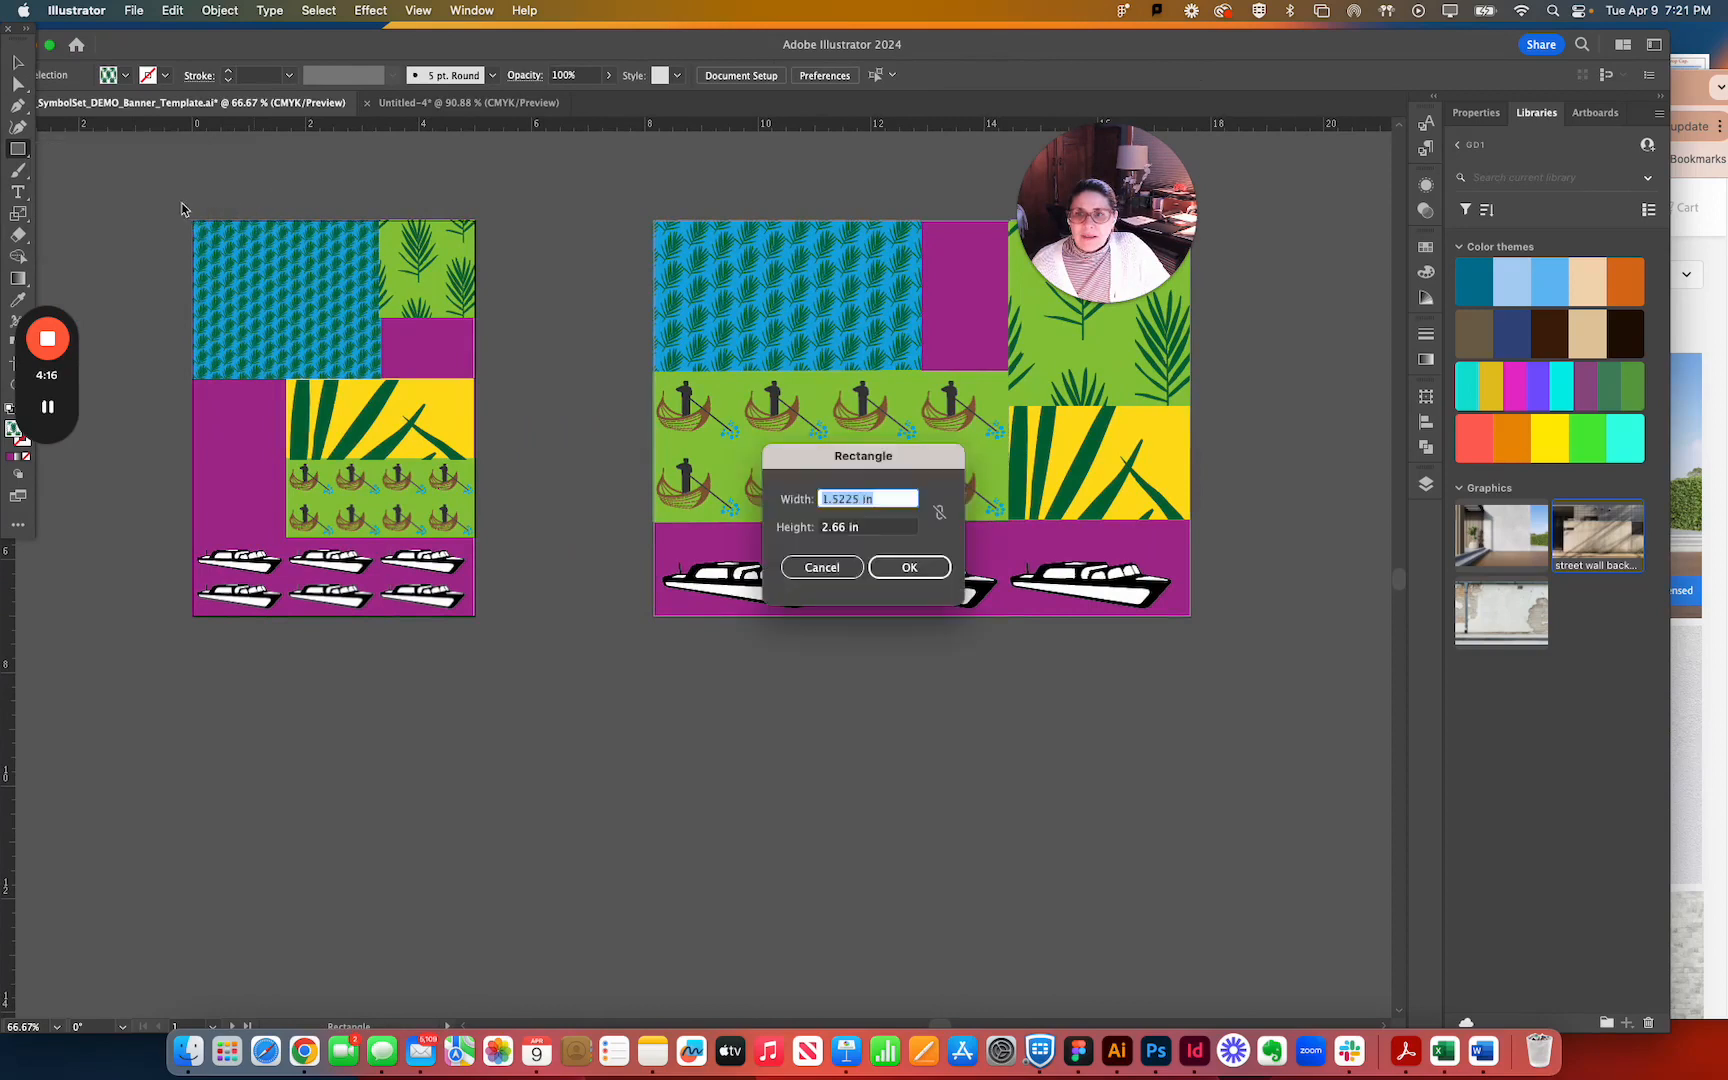
pyautogui.click(826, 562)
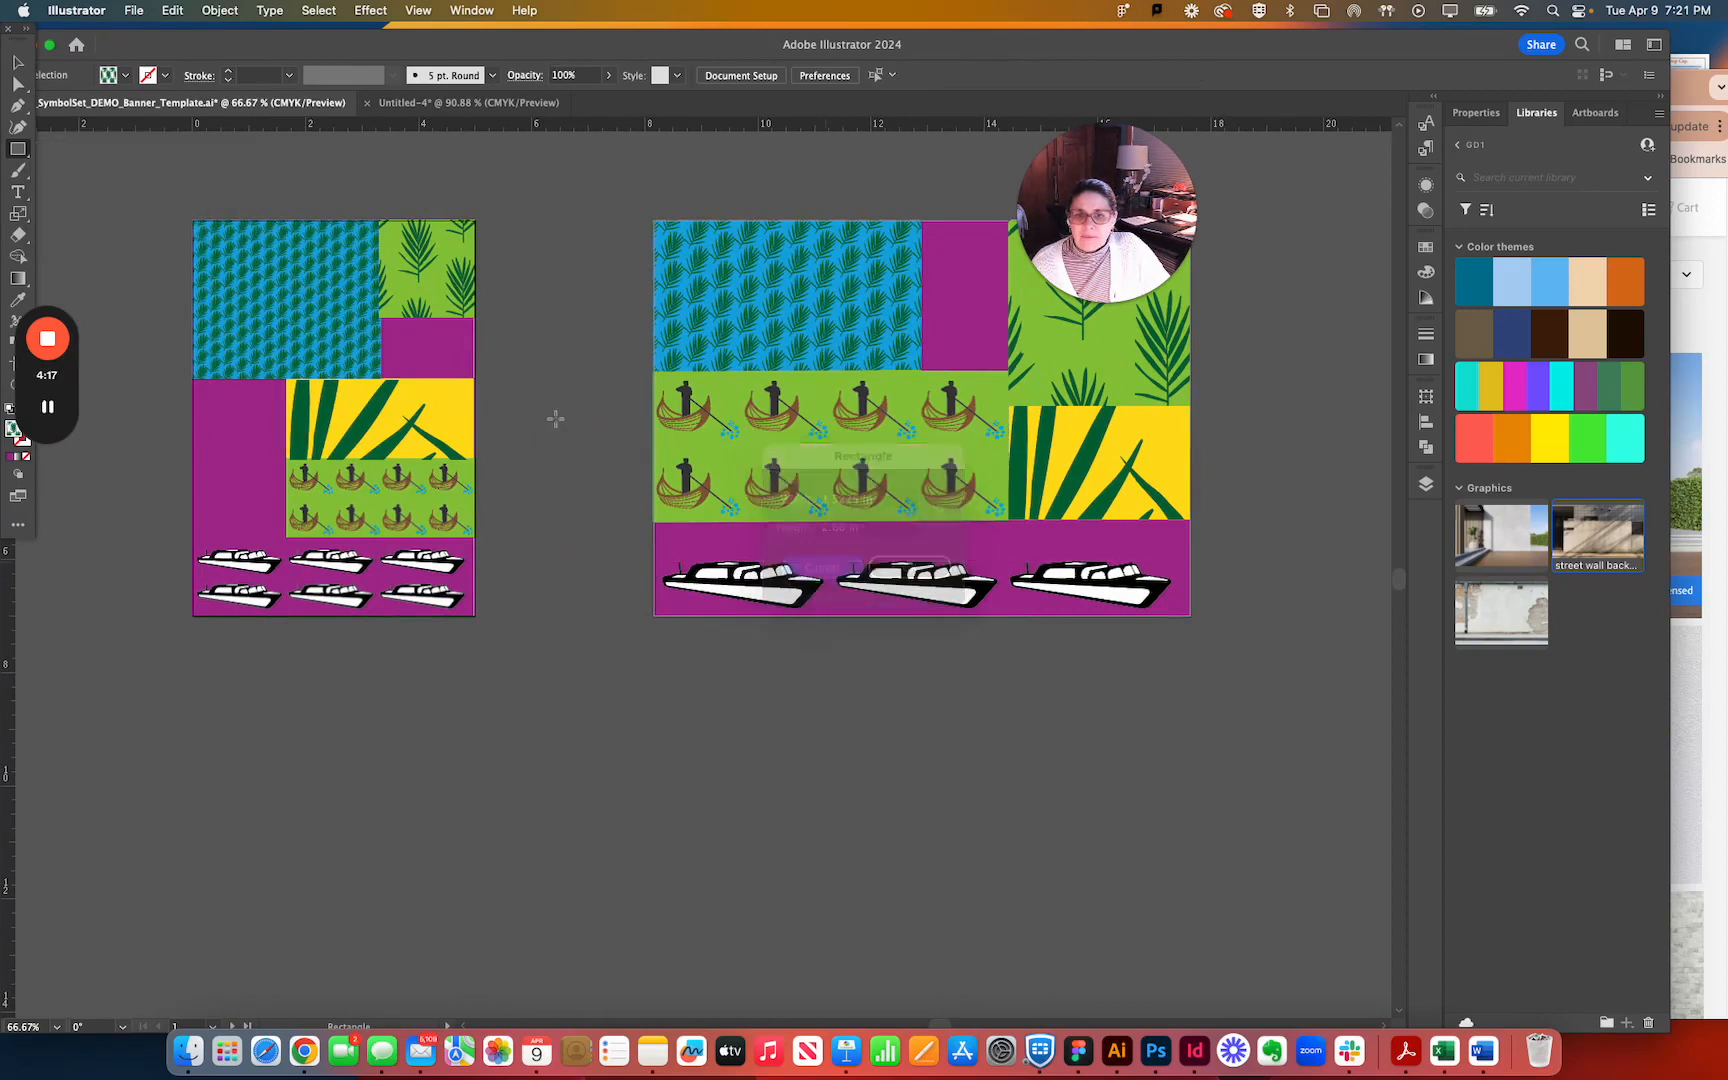
pyautogui.click(196, 221)
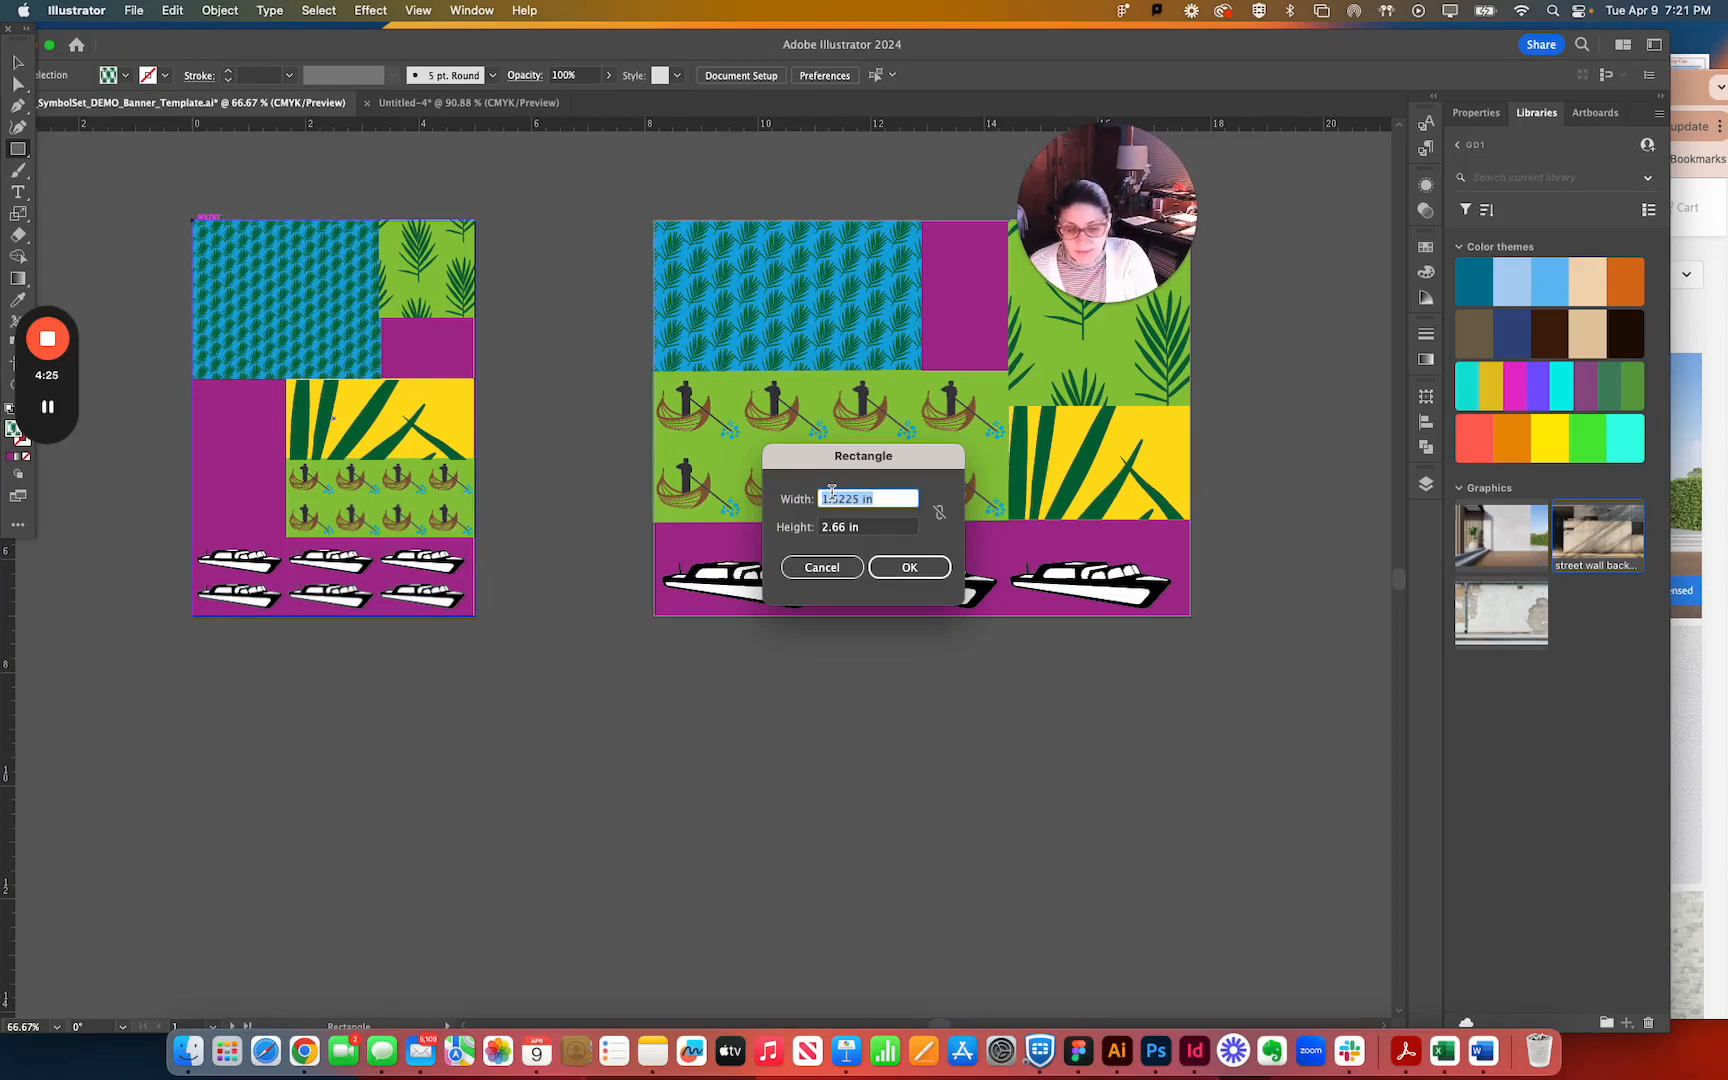
pyautogui.write('5')
pyautogui.press('Tab')
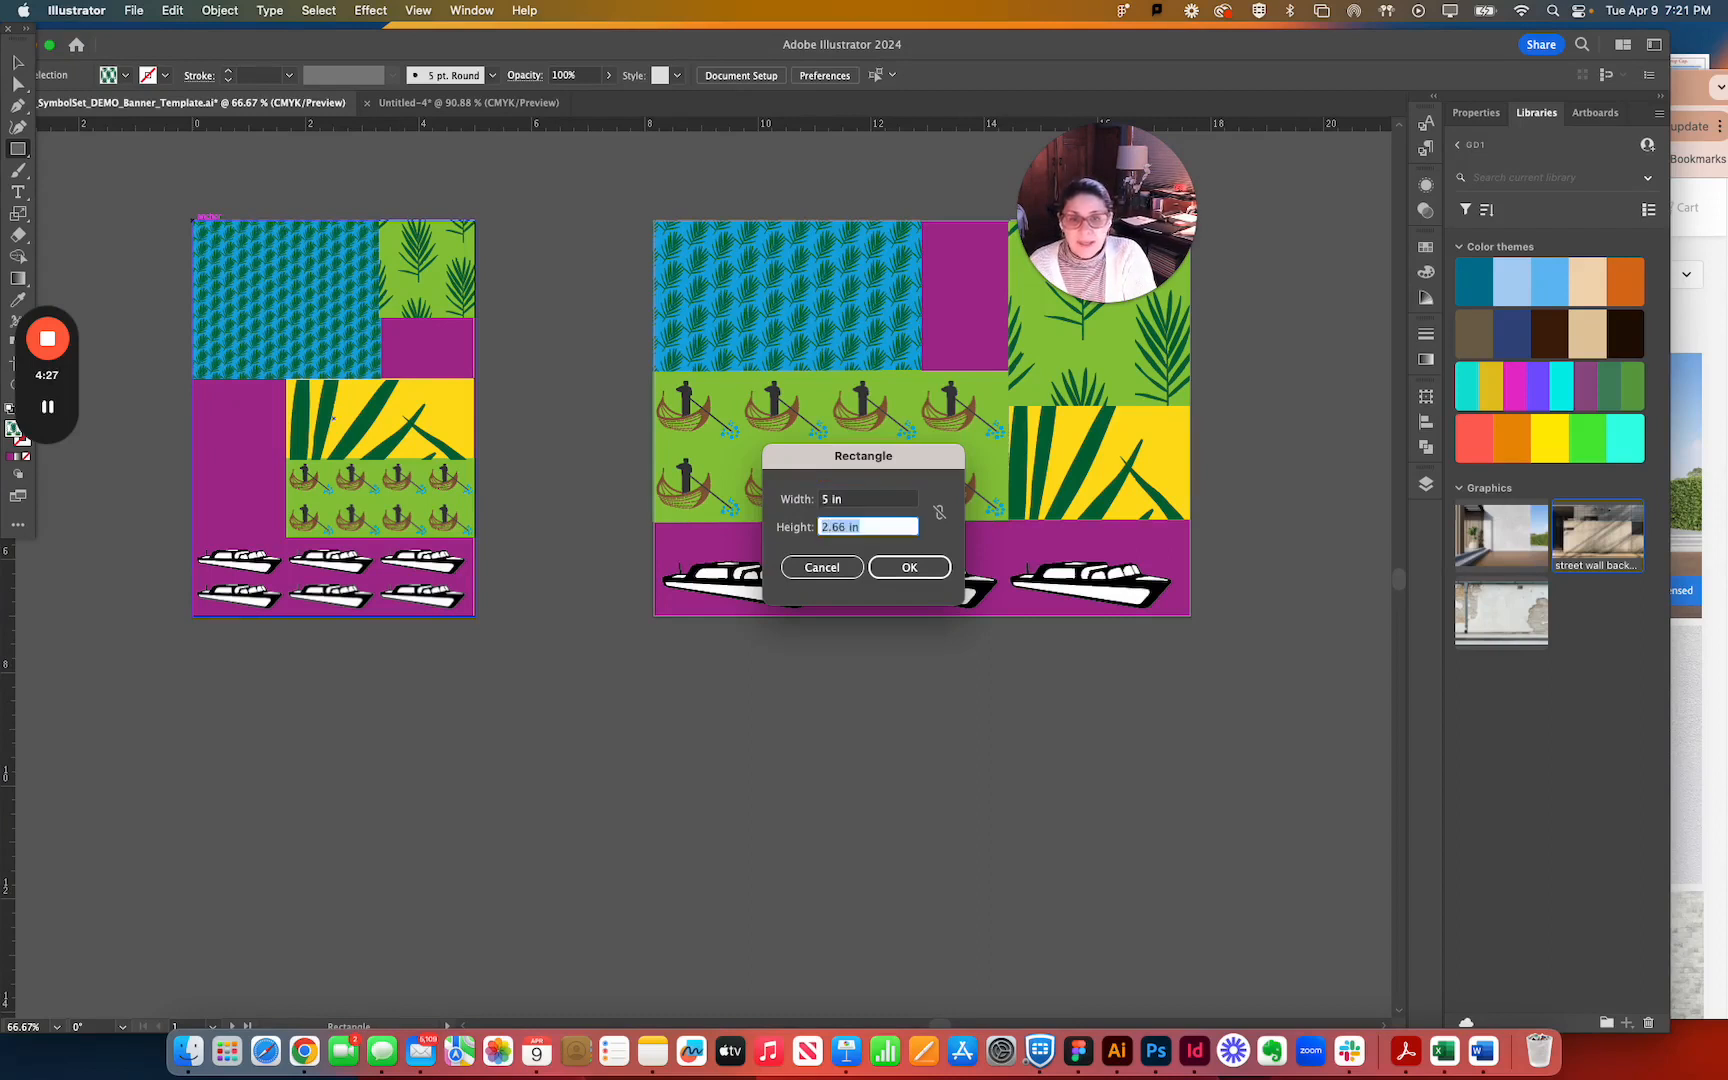
pyautogui.write('7')
pyautogui.press('Return')
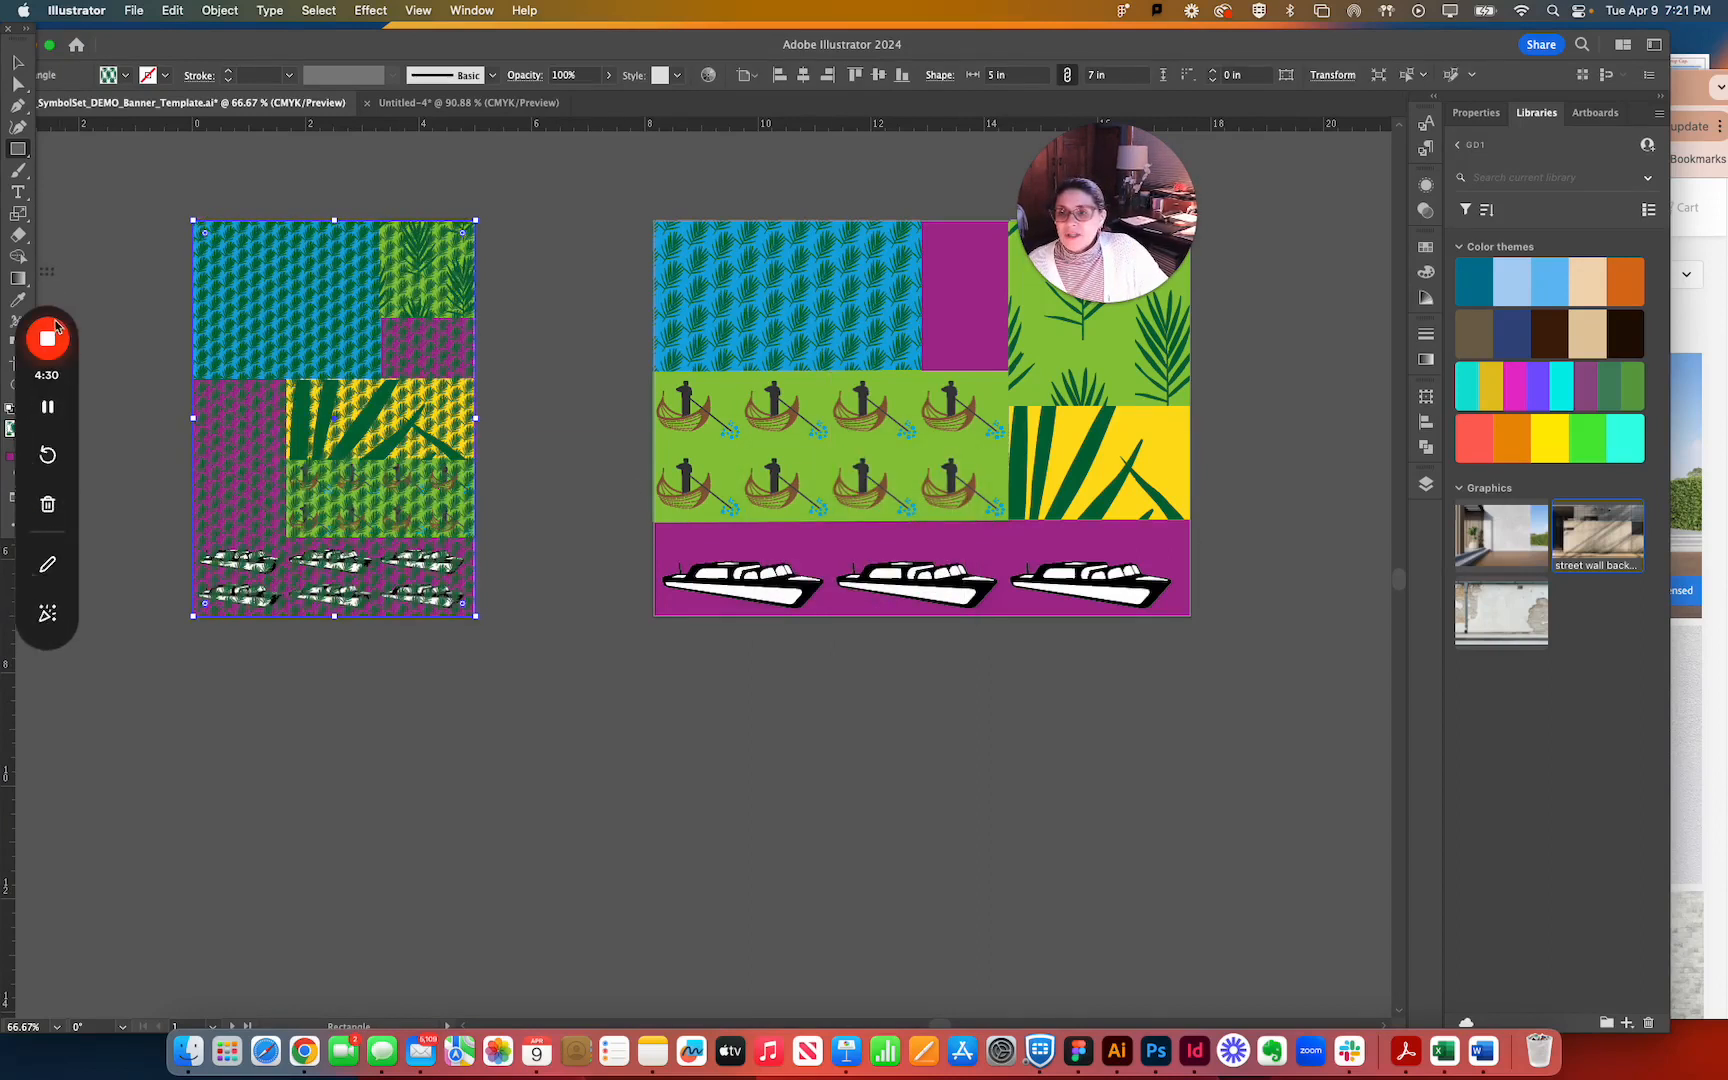
# Set the fill of the new rectangle over the vertical banner to none.
pyautogui.moveTo(46, 283); pyautogui.dragTo(100, 461)
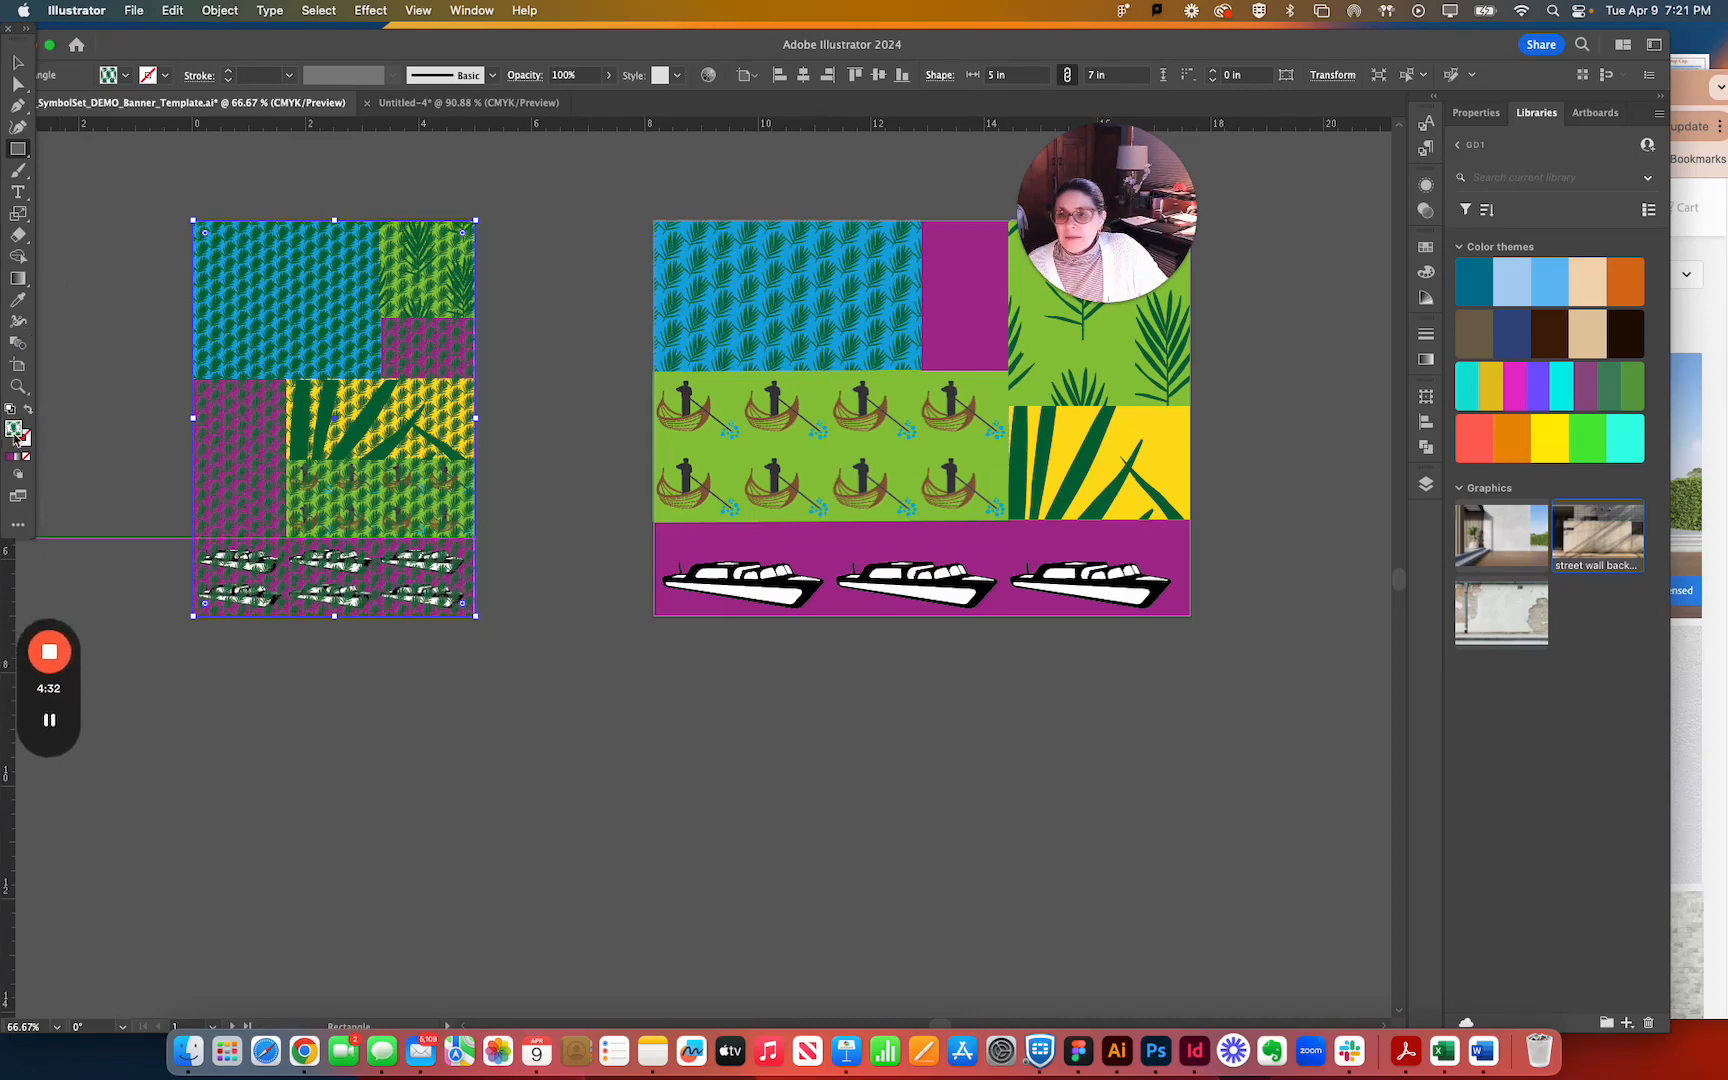
pyautogui.click(27, 457)
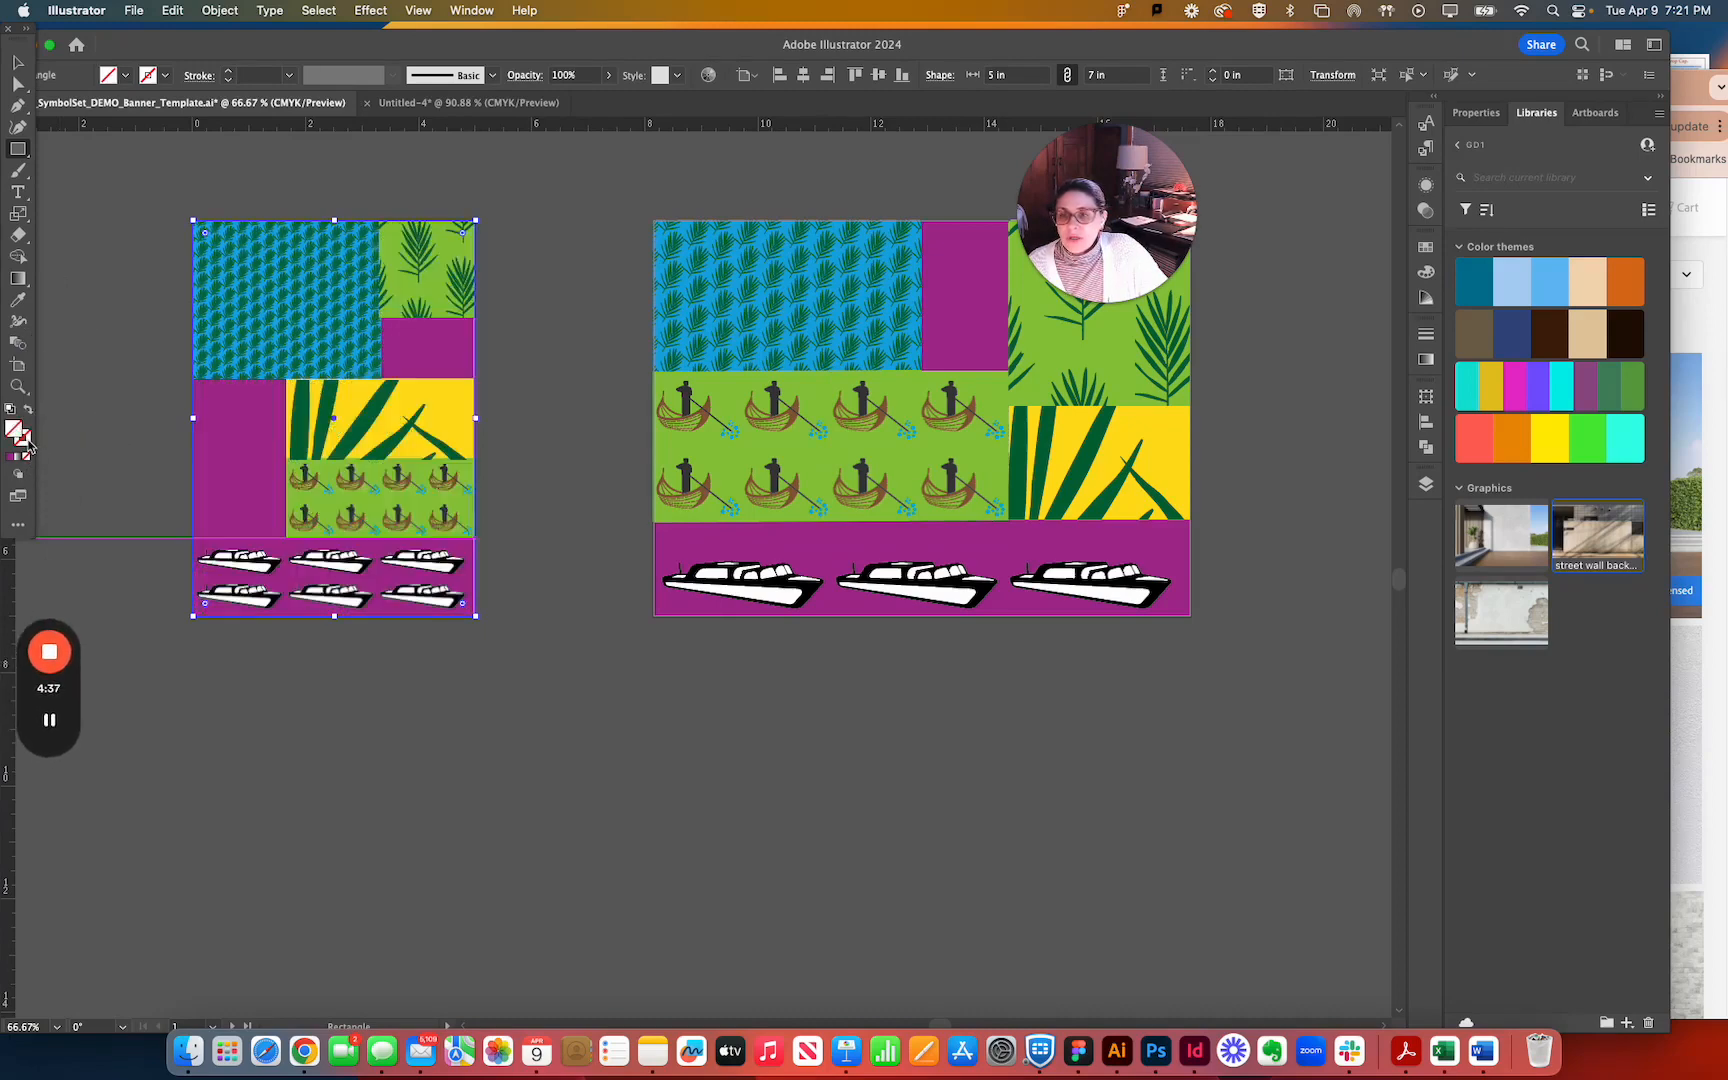
pyautogui.moveTo(150, 196)
pyautogui.mouseDown()
pyautogui.moveTo(438, 376)
pyautogui.moveTo(471, 568)
pyautogui.moveTo(529, 675)
pyautogui.mouseUp()
pyautogui.press('super+z')
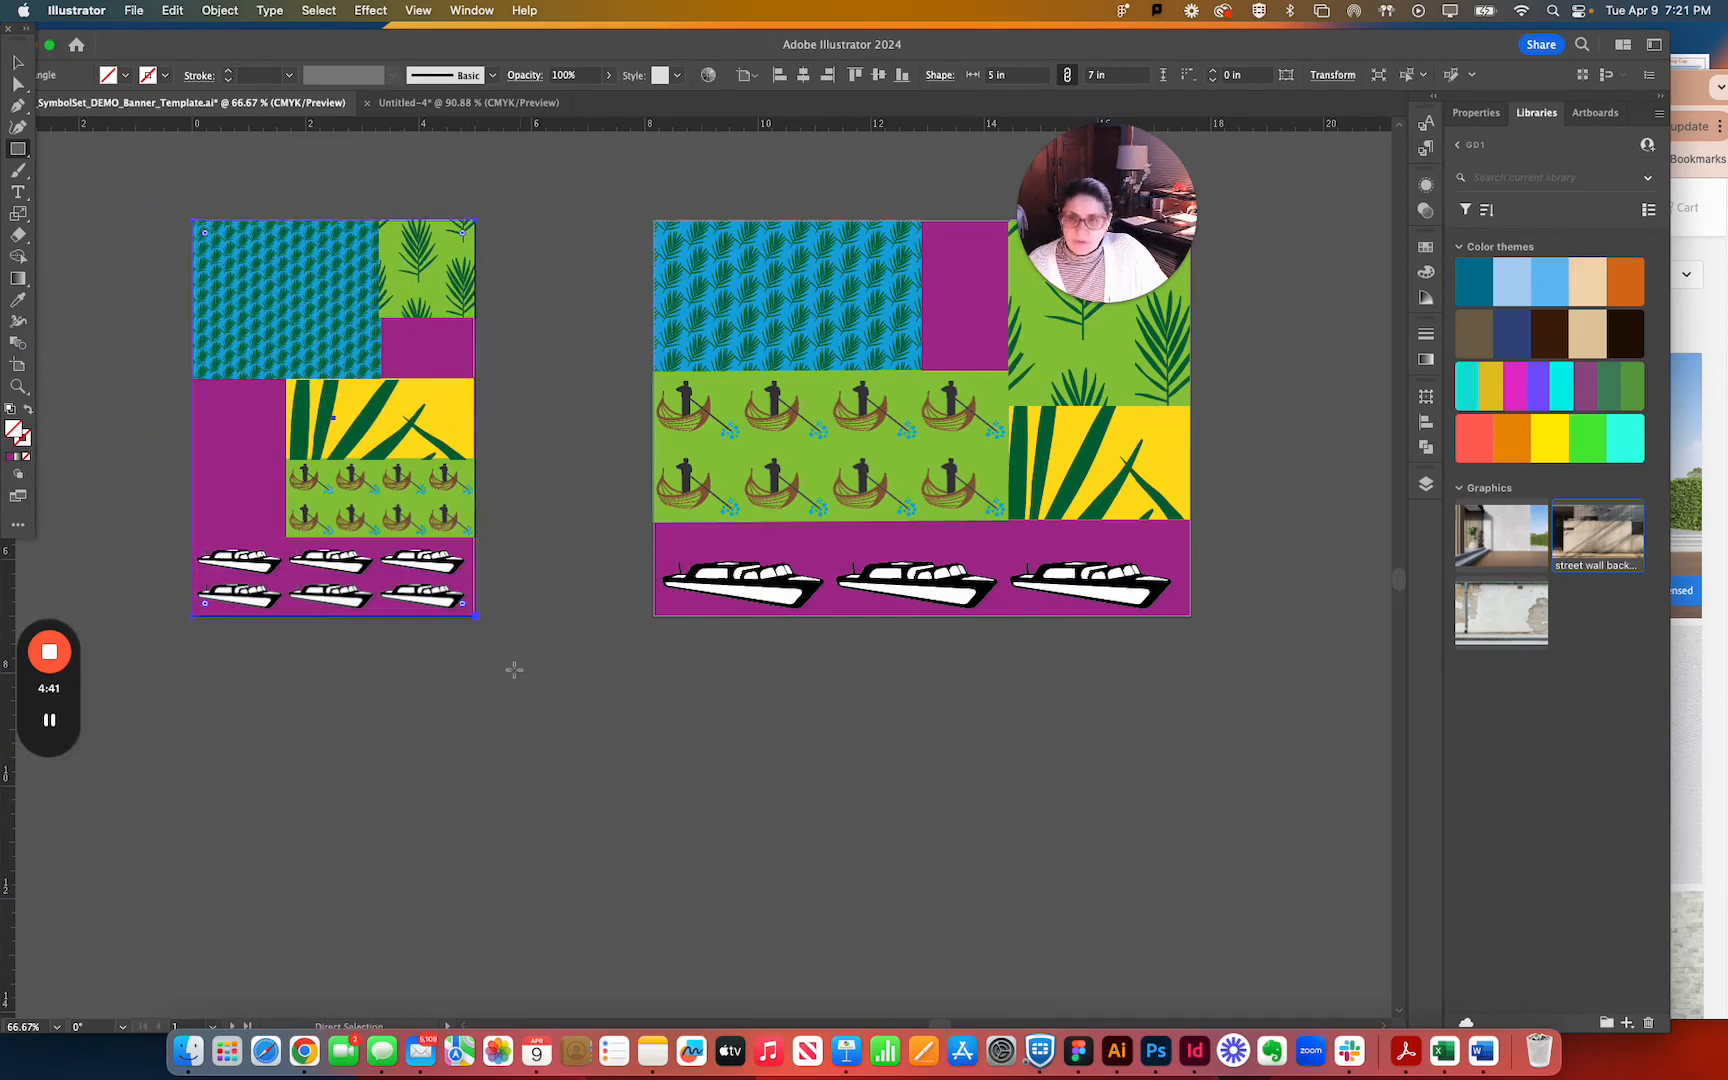
# Select all artwork on the vertical banner artboard together with the rectangle and make a clipping mask from it.
pyautogui.click(18, 63)
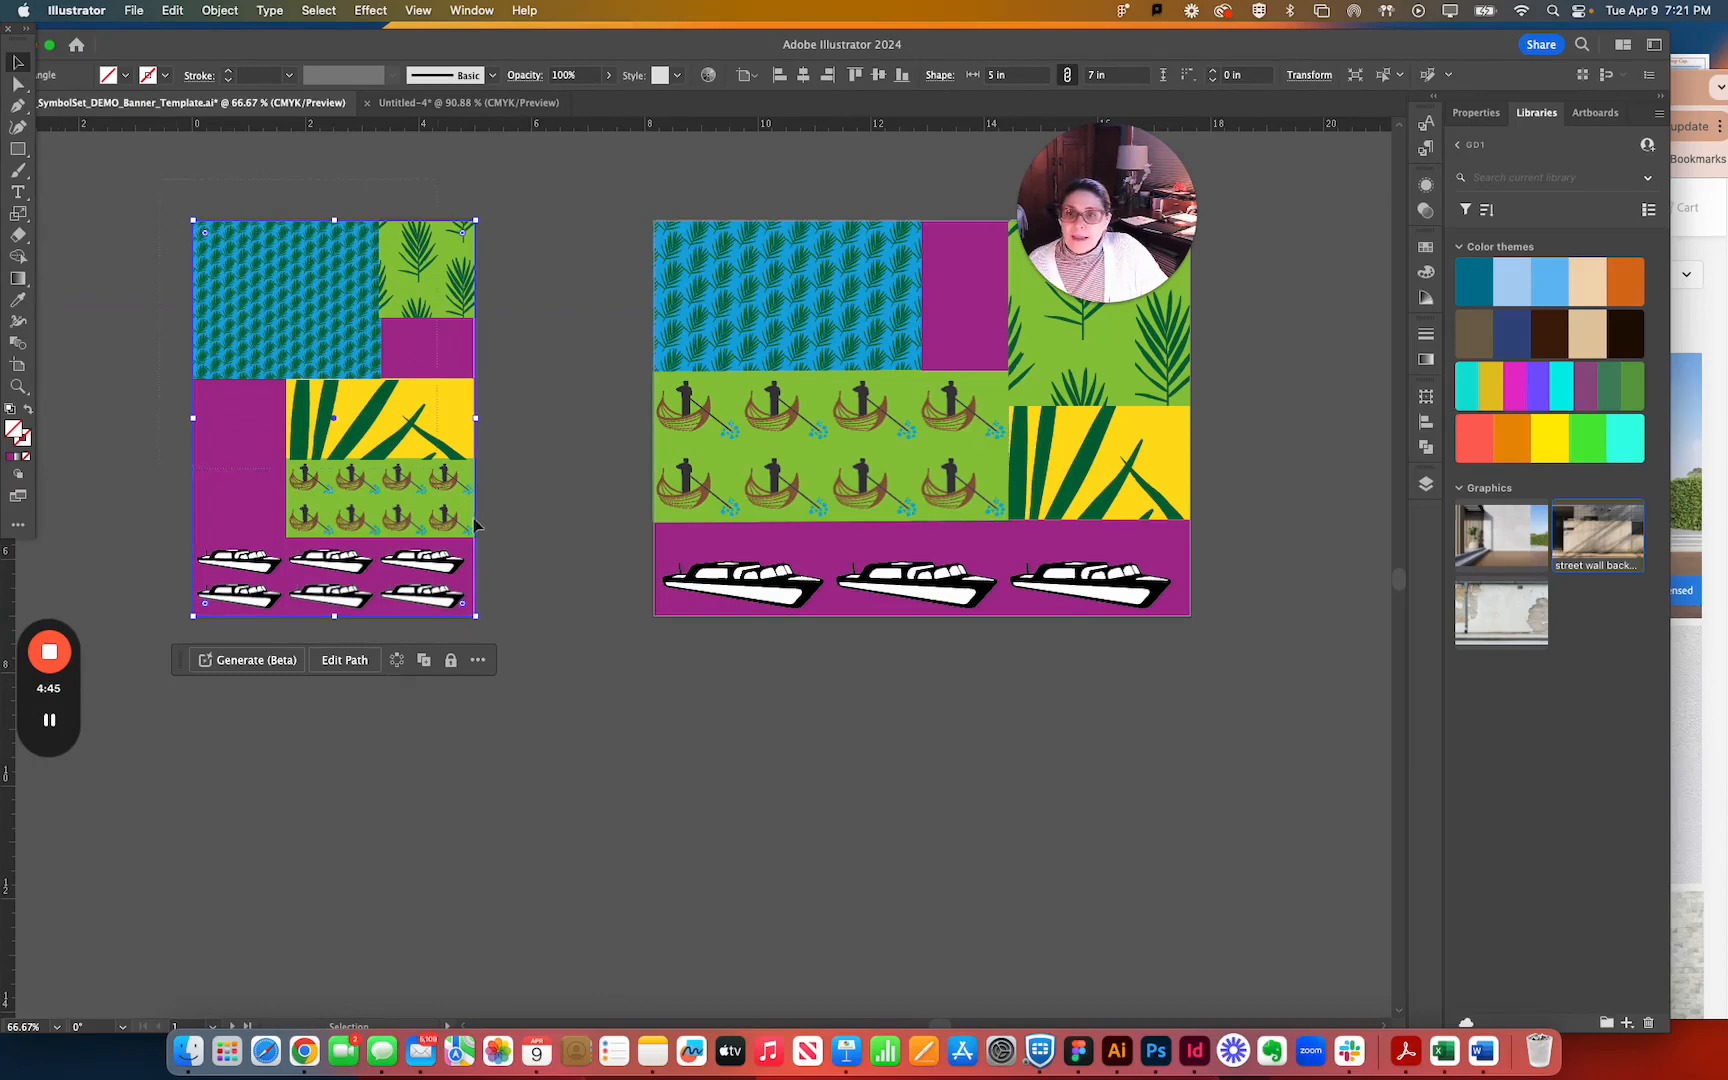
pyautogui.press('super+a')
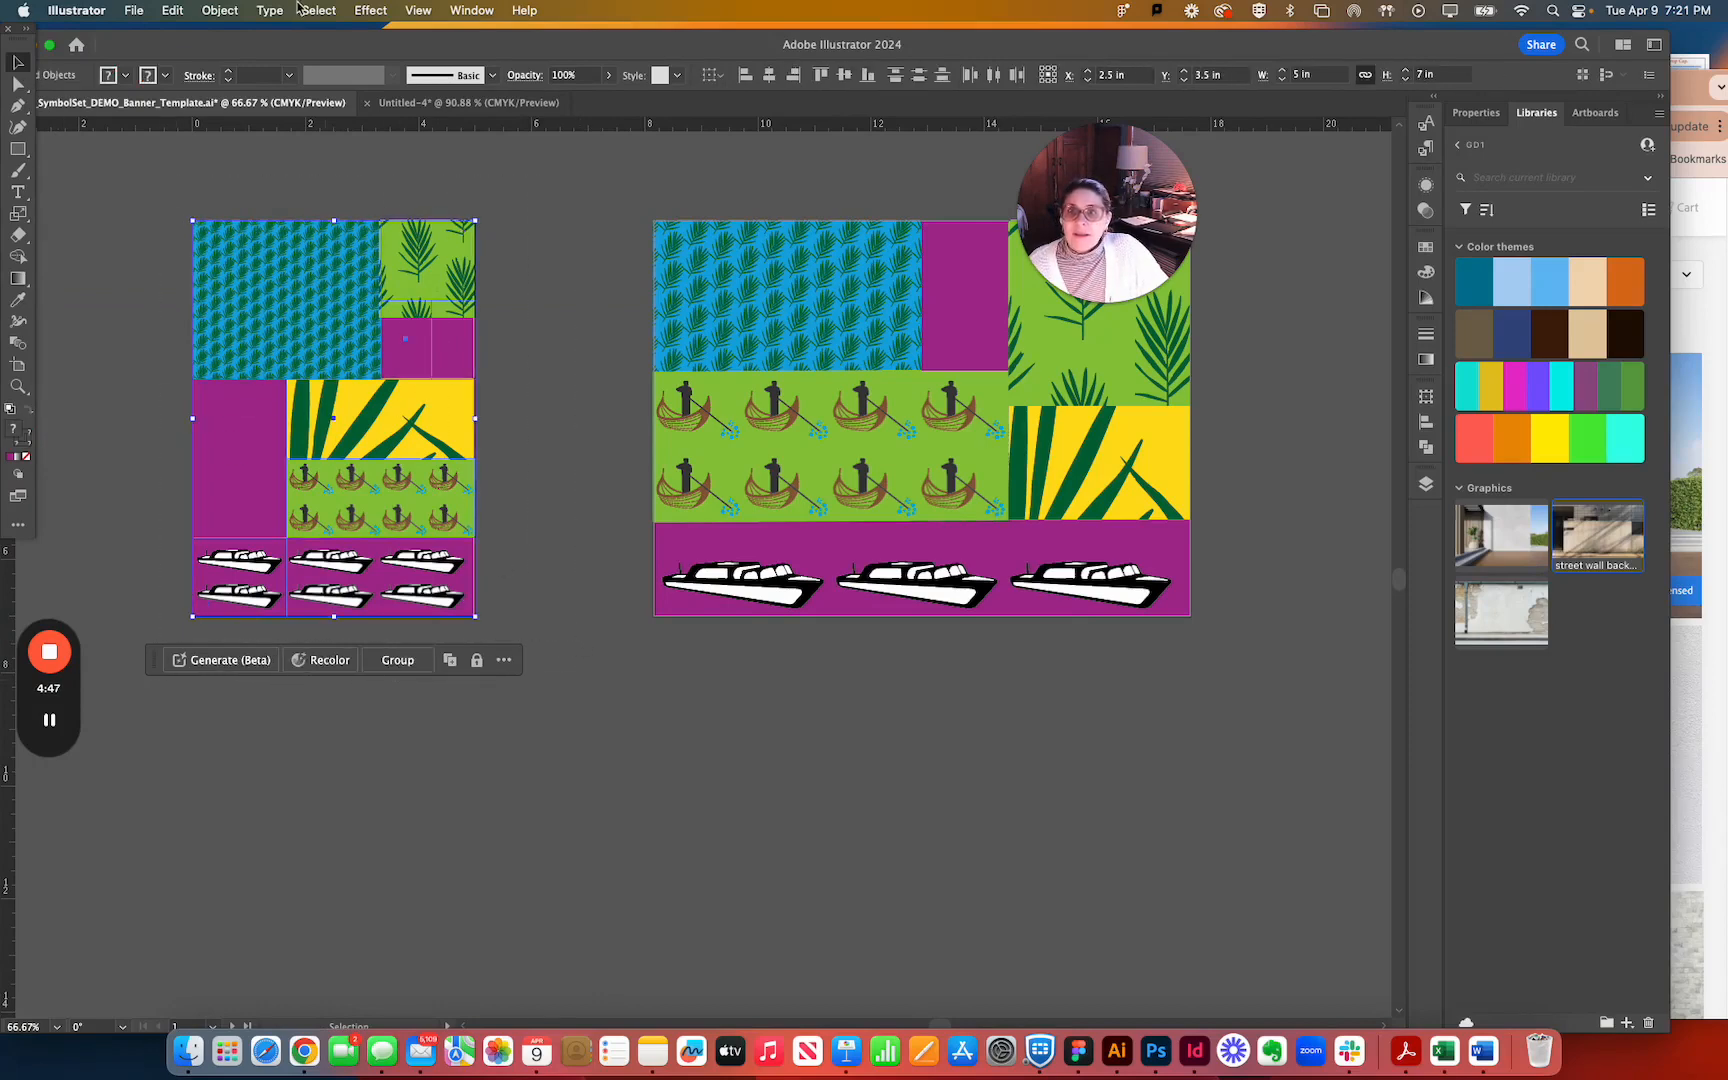
pyautogui.click(235, 9)
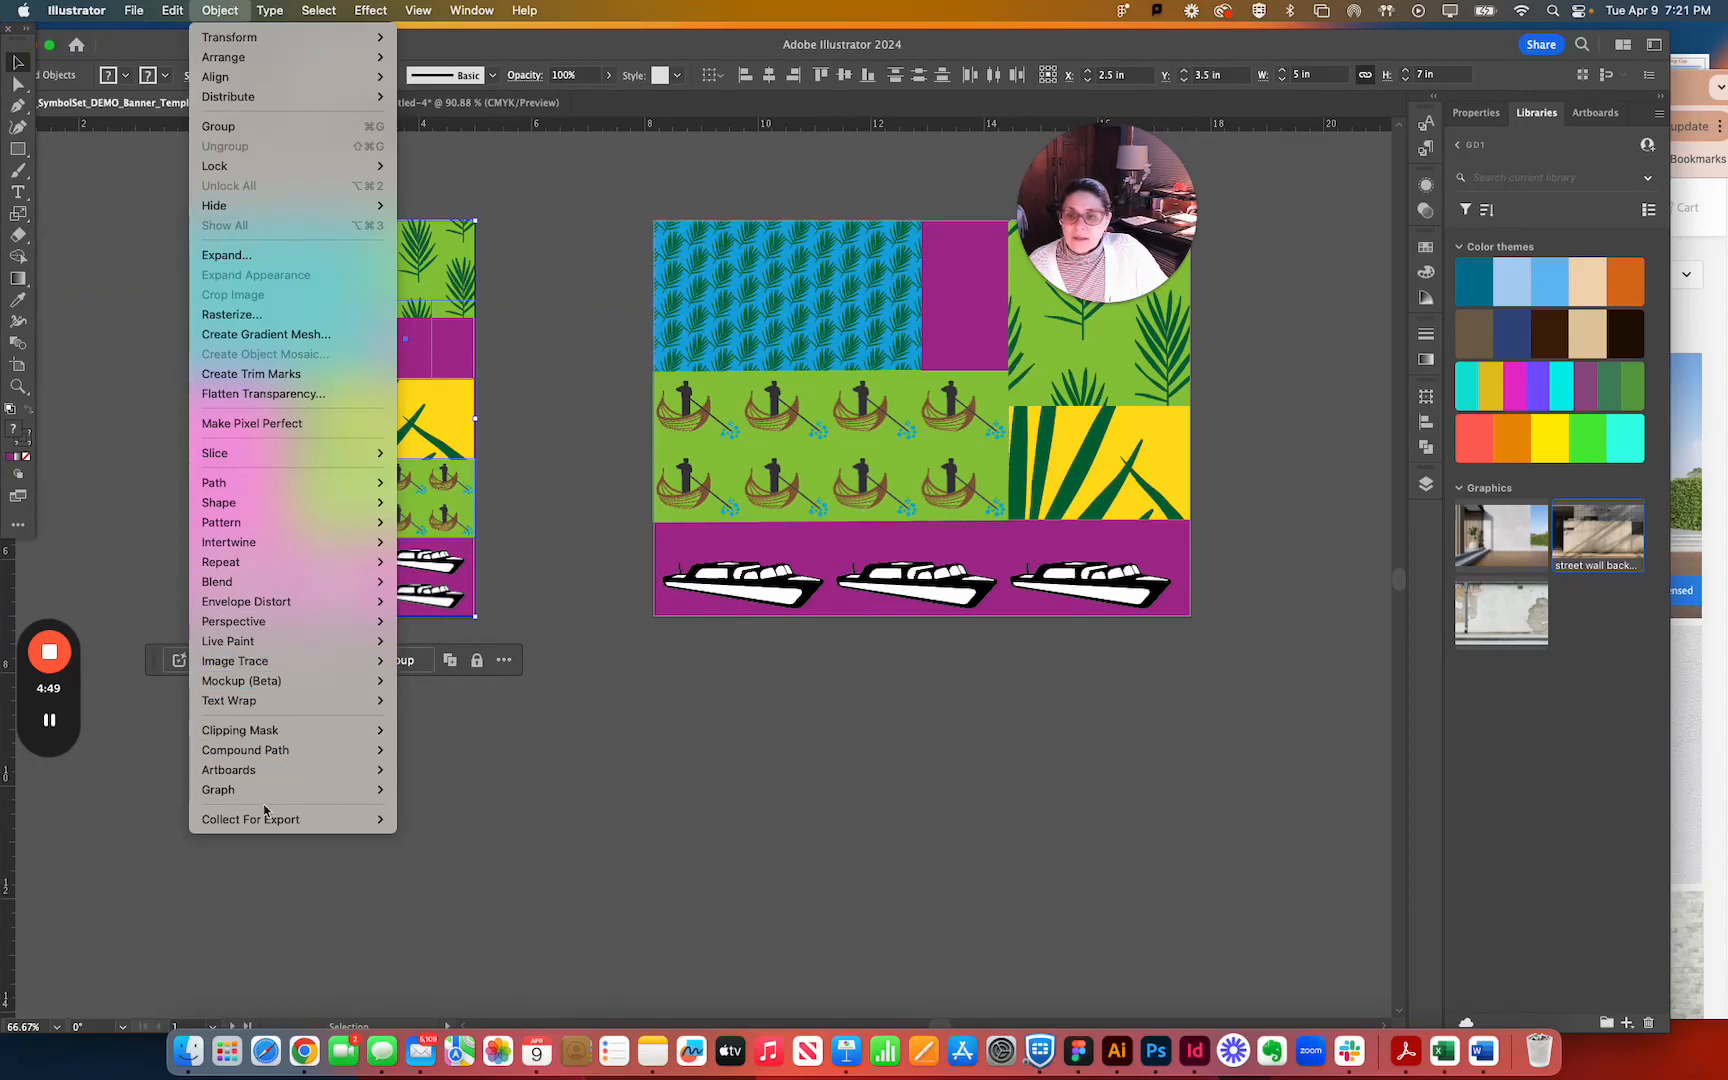
pyautogui.moveTo(266, 765)
pyautogui.moveTo(265, 730)
pyautogui.click(410, 731)
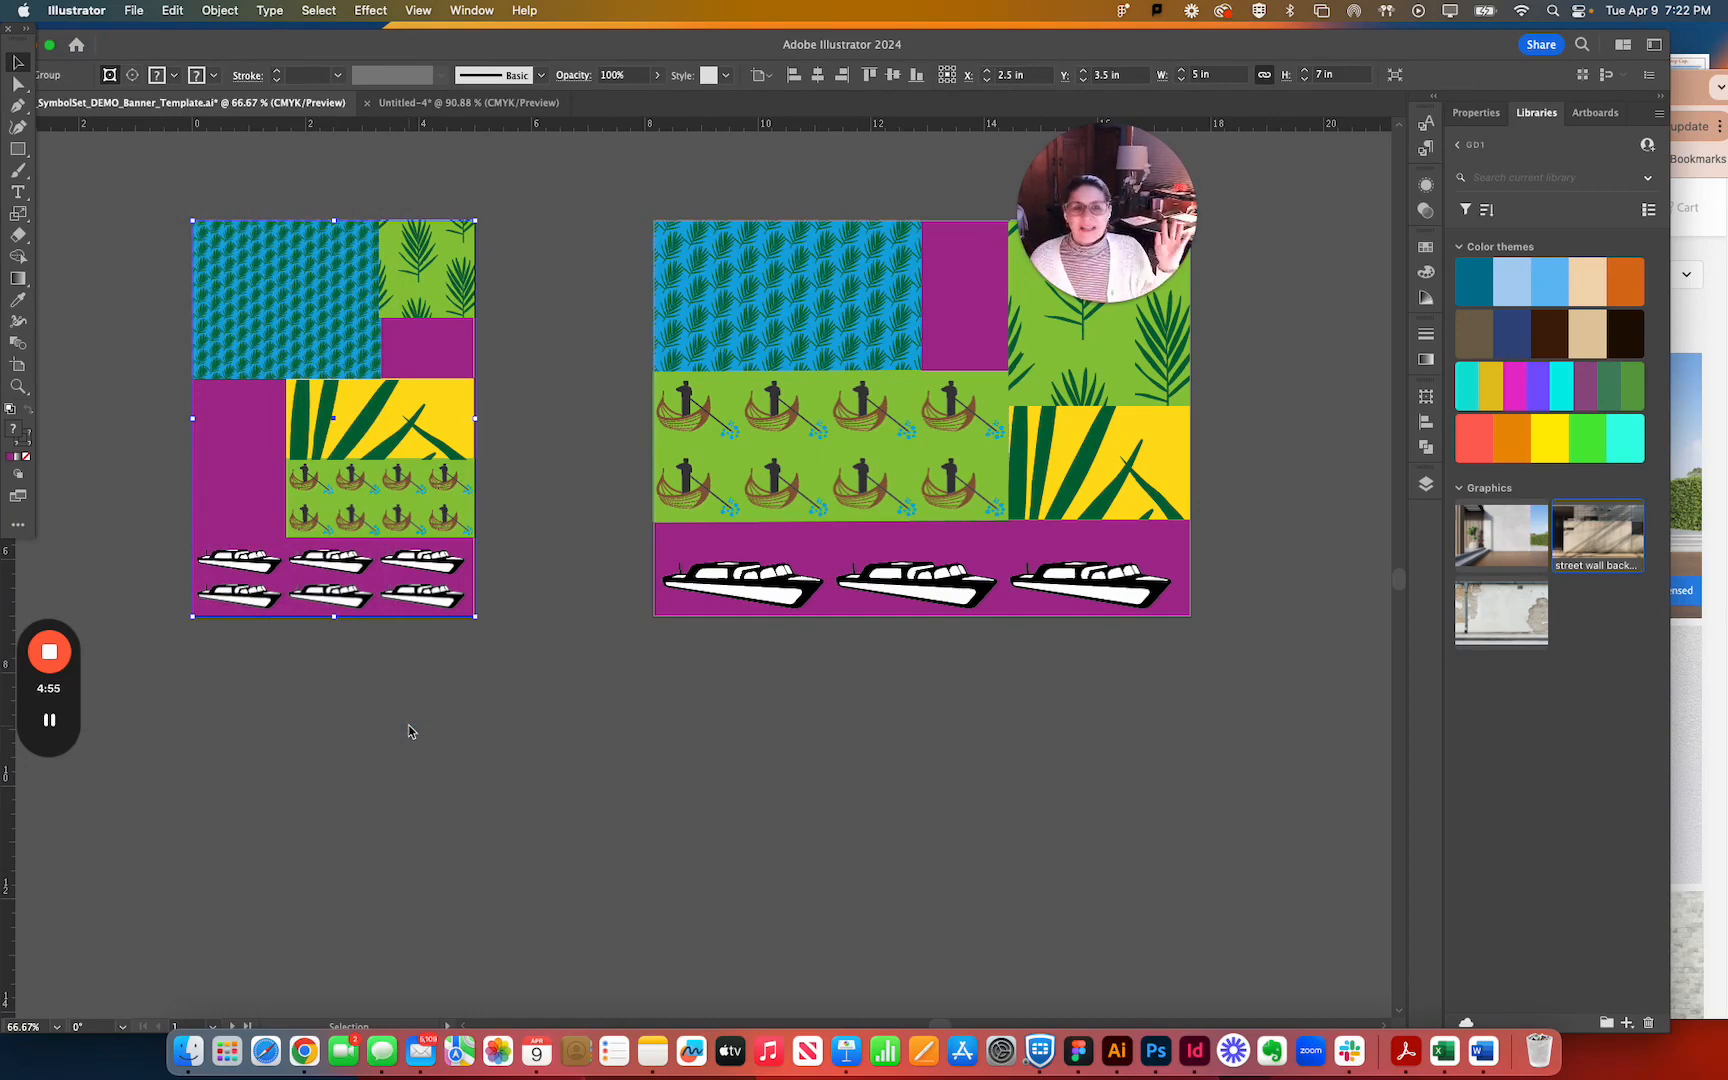
pyautogui.moveTo(337, 302); pyautogui.dragTo(473, 356)
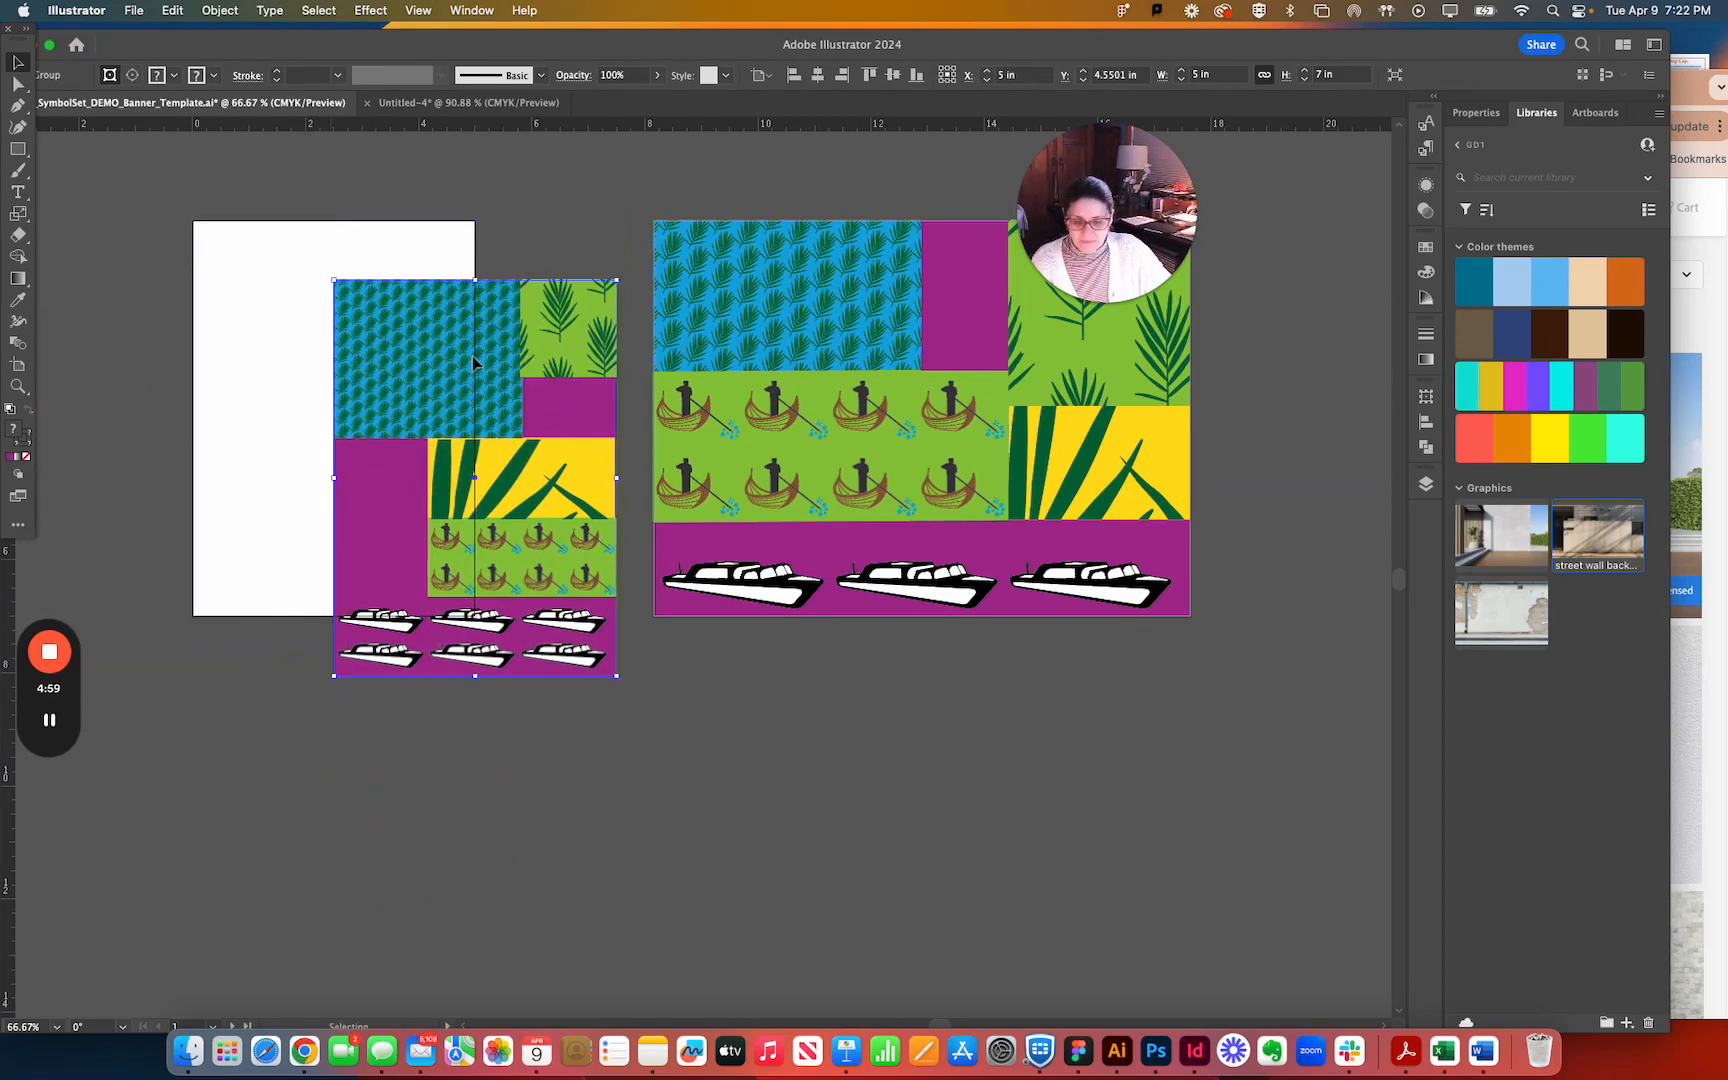
pyautogui.press('super+z')
# Draw a 9.5 x 7 in rectangle covering the horizontal banner artboard and set its fill to none.
pyautogui.click(810, 240)
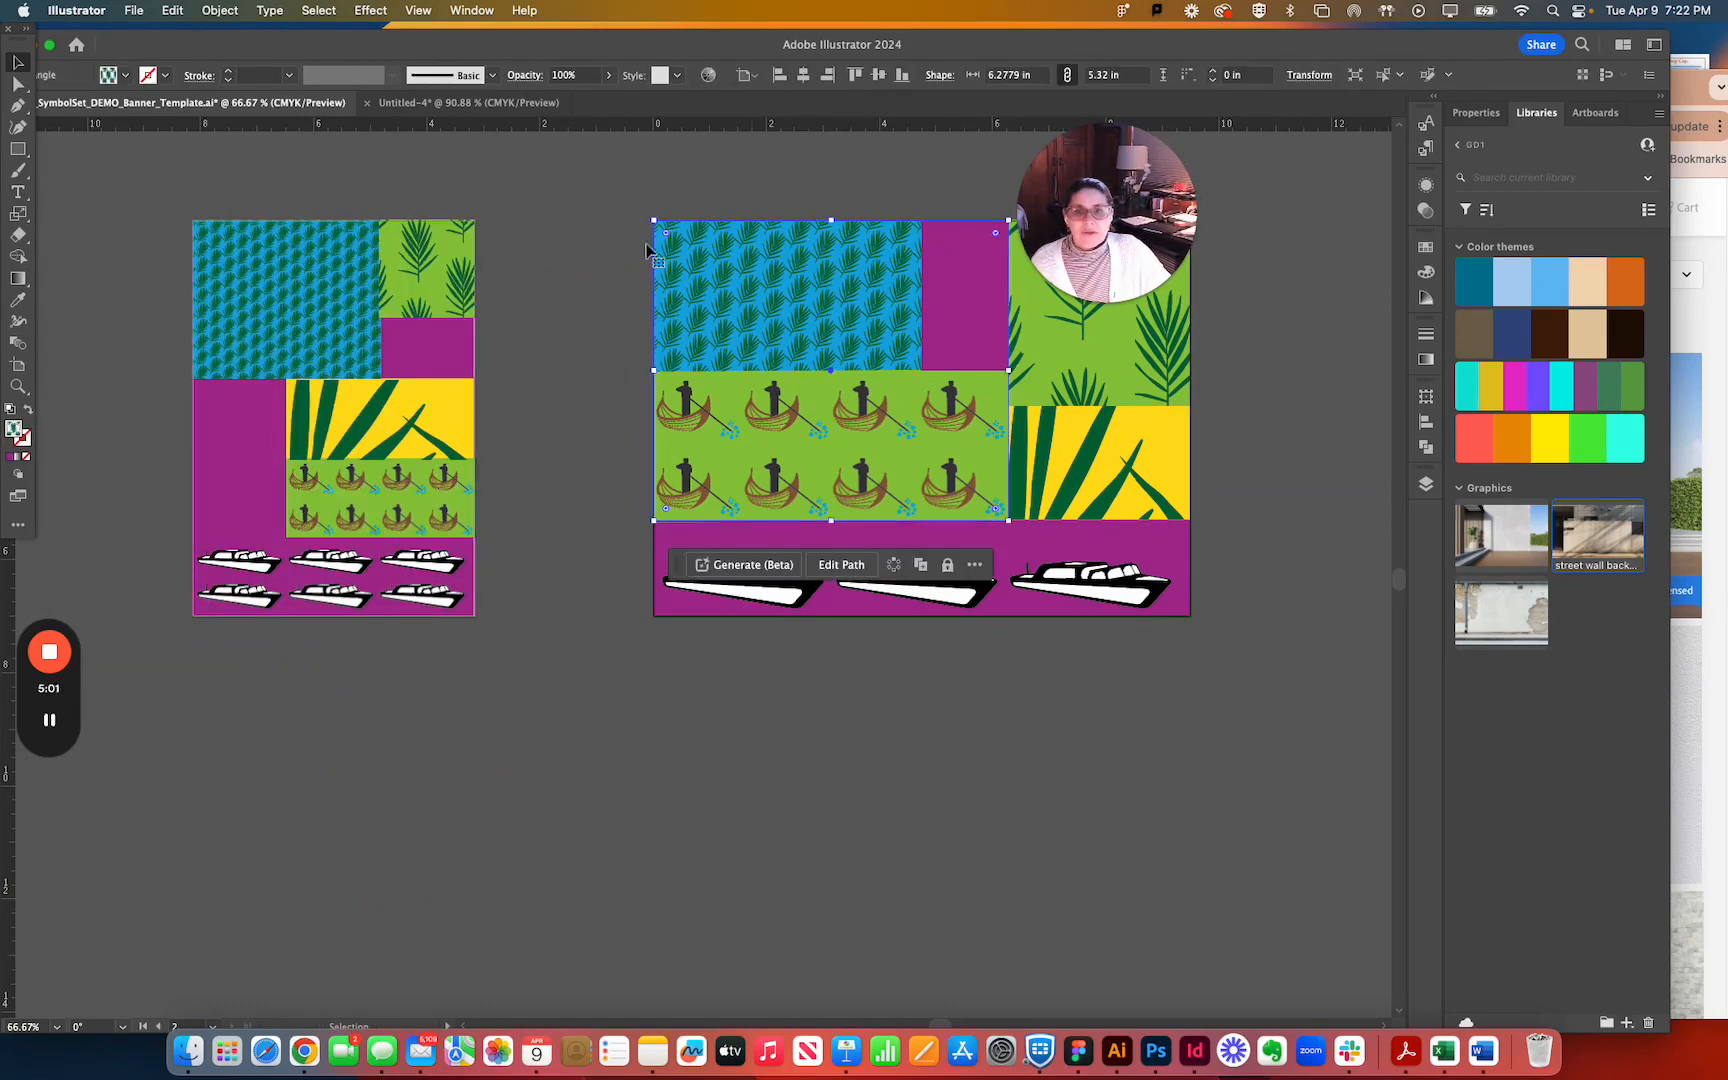
pyautogui.click(566, 252)
pyautogui.press('m')
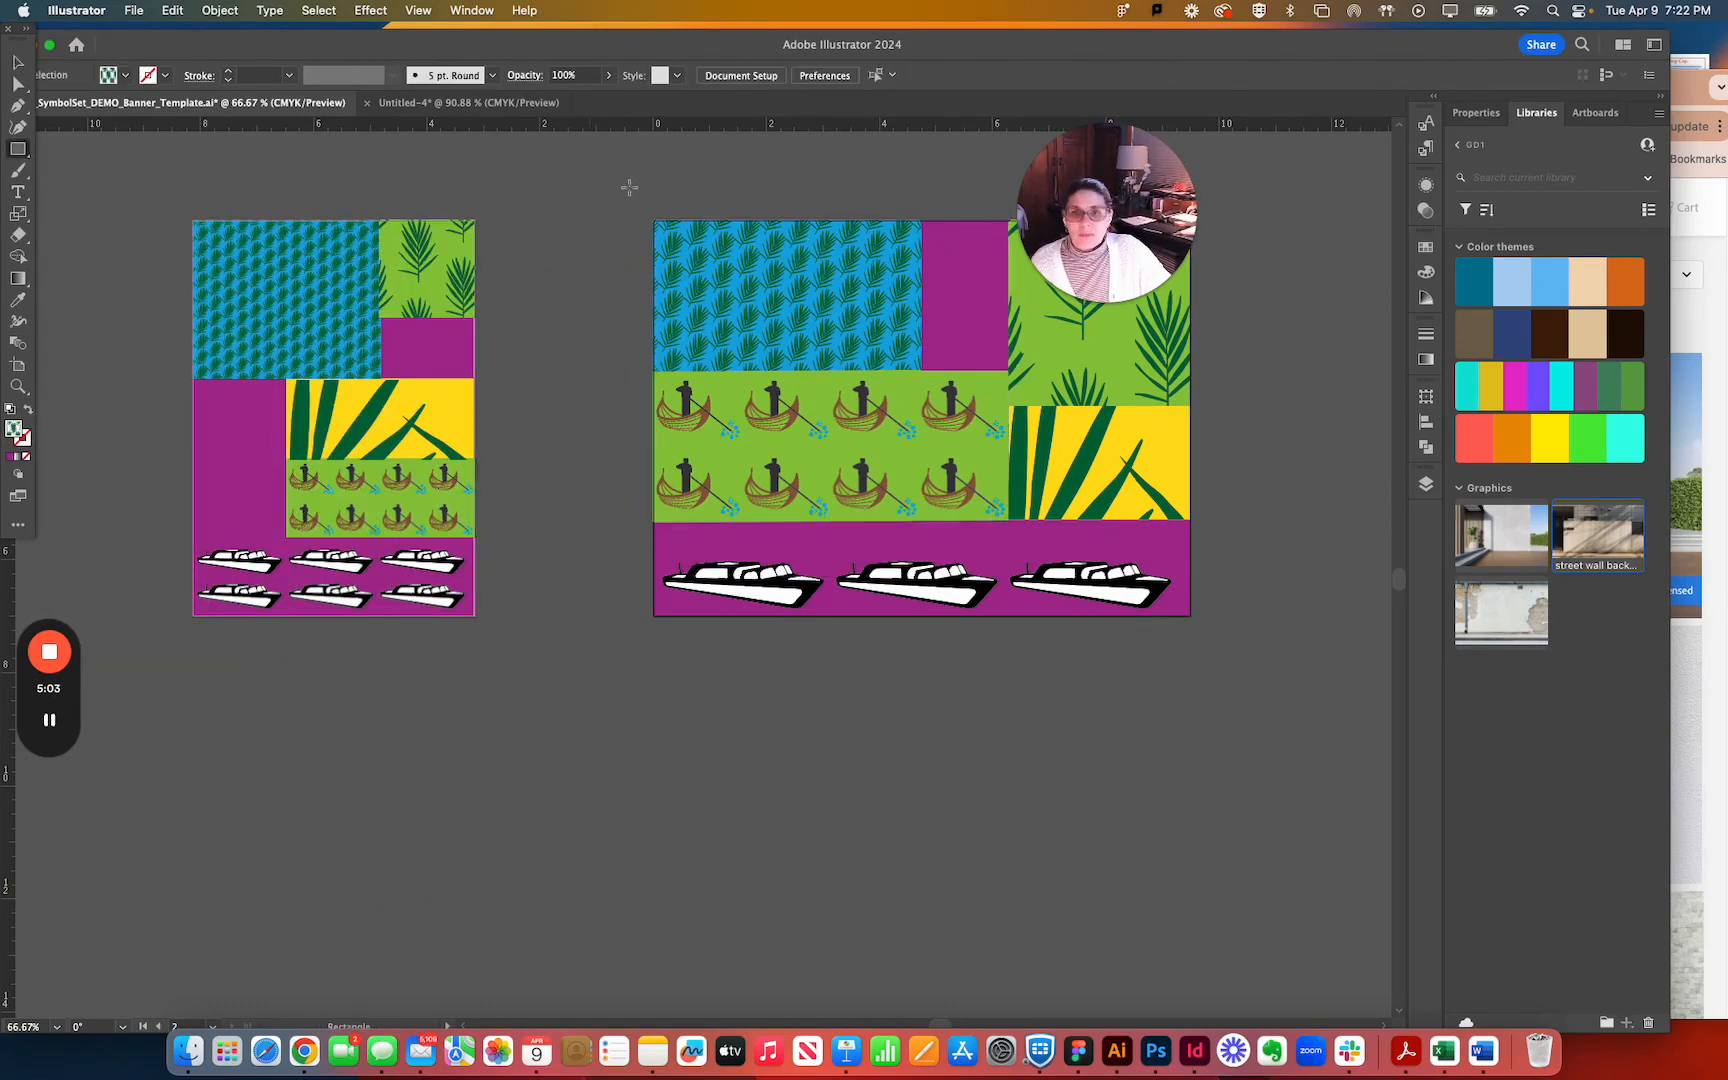
pyautogui.moveTo(1140, 202); pyautogui.dragTo(1390, 214)
pyautogui.click(653, 220)
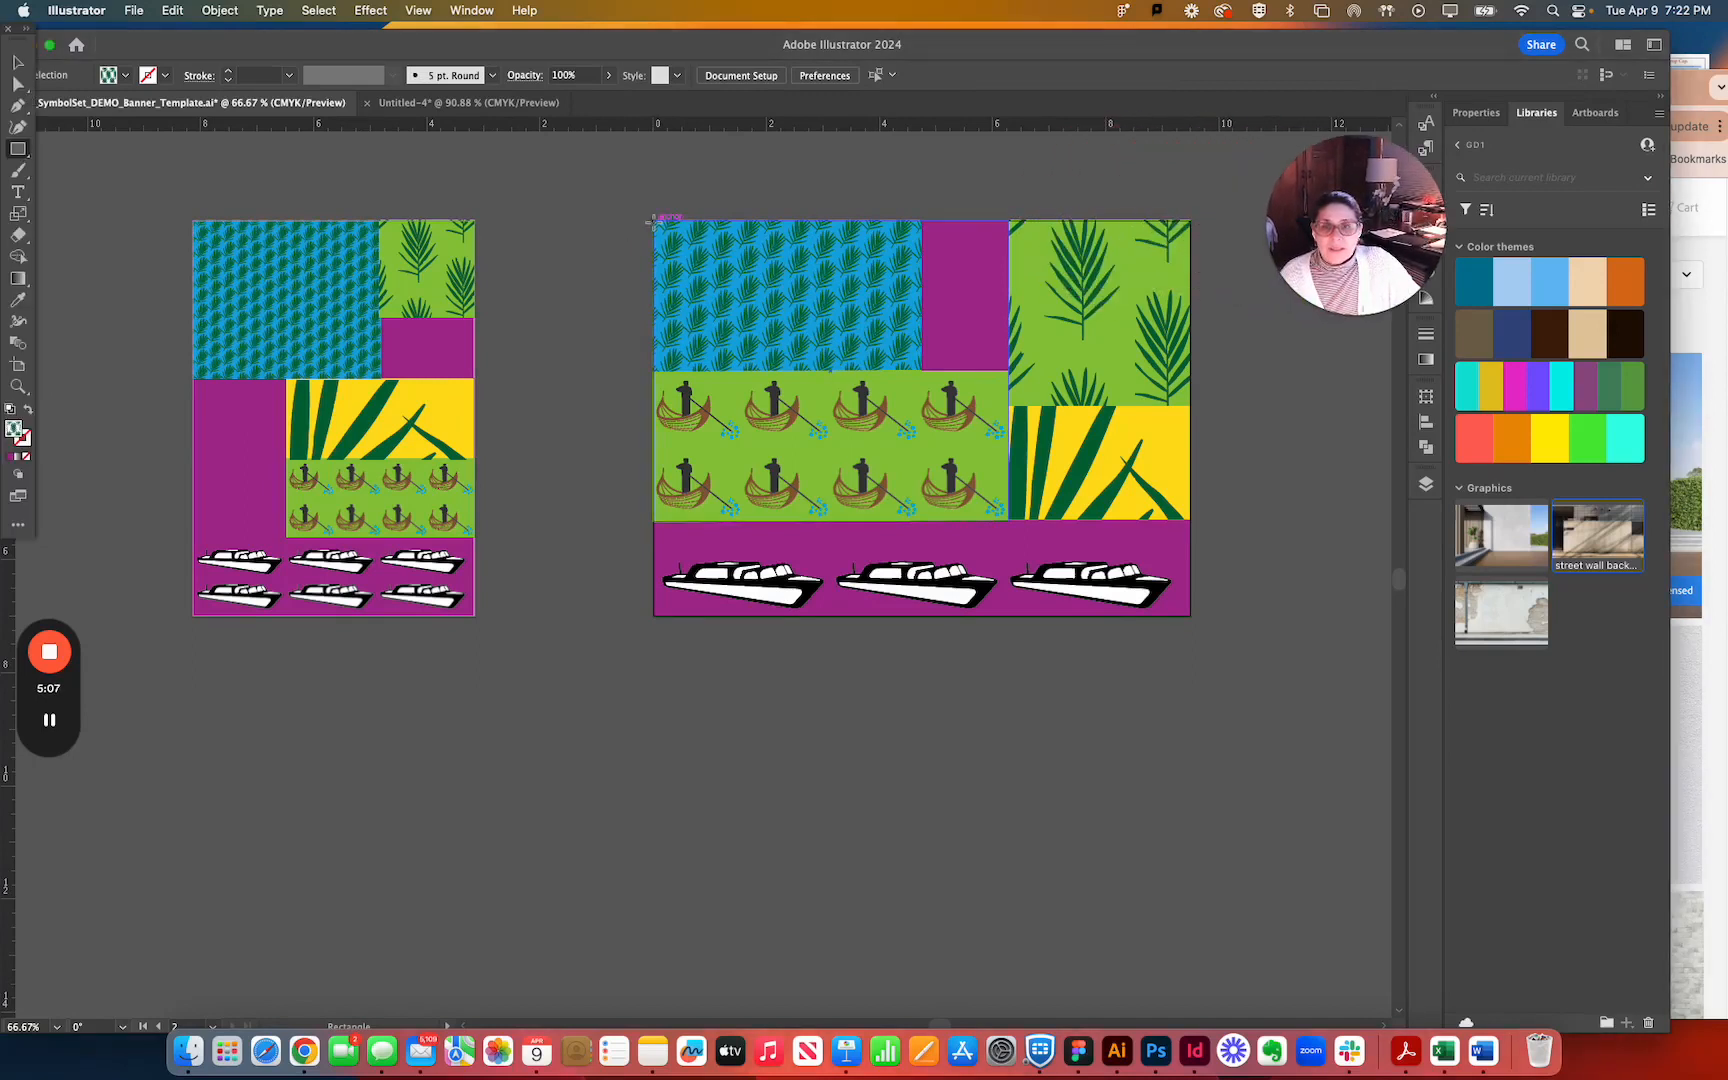
pyautogui.moveTo(653, 220); pyautogui.dragTo(1191, 616)
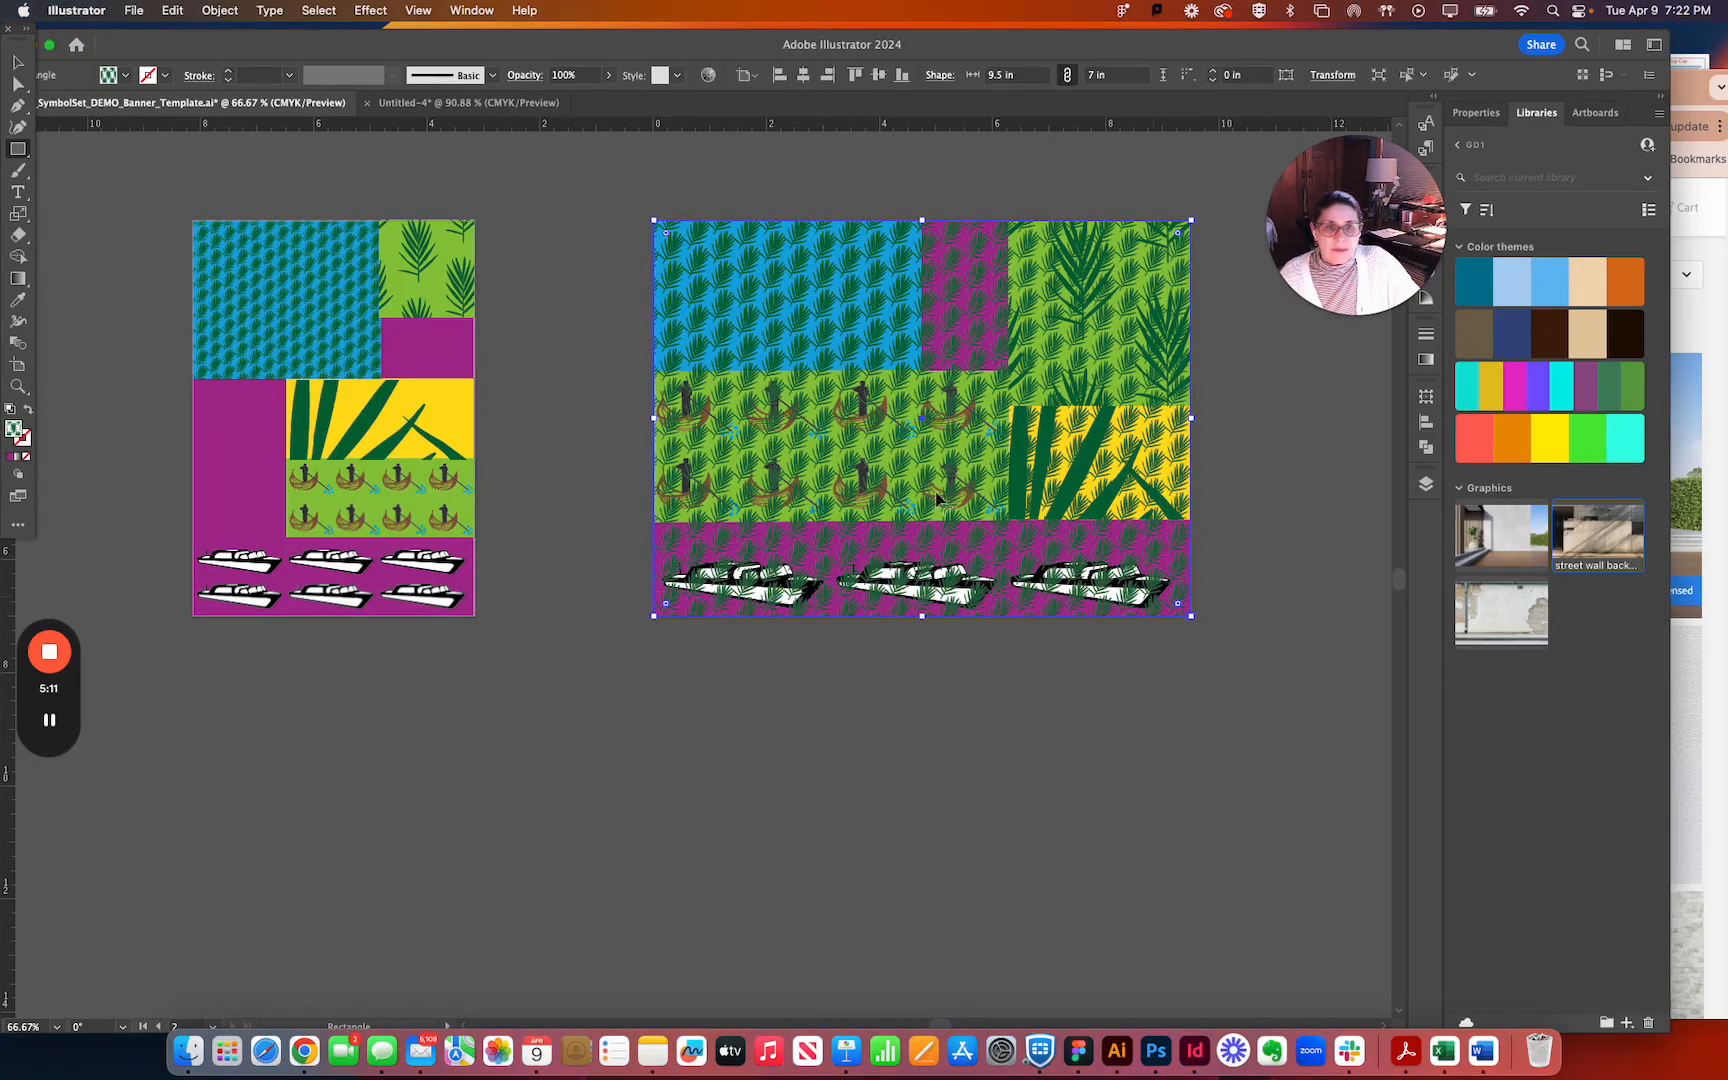
pyautogui.click(19, 457)
pyautogui.click(26, 457)
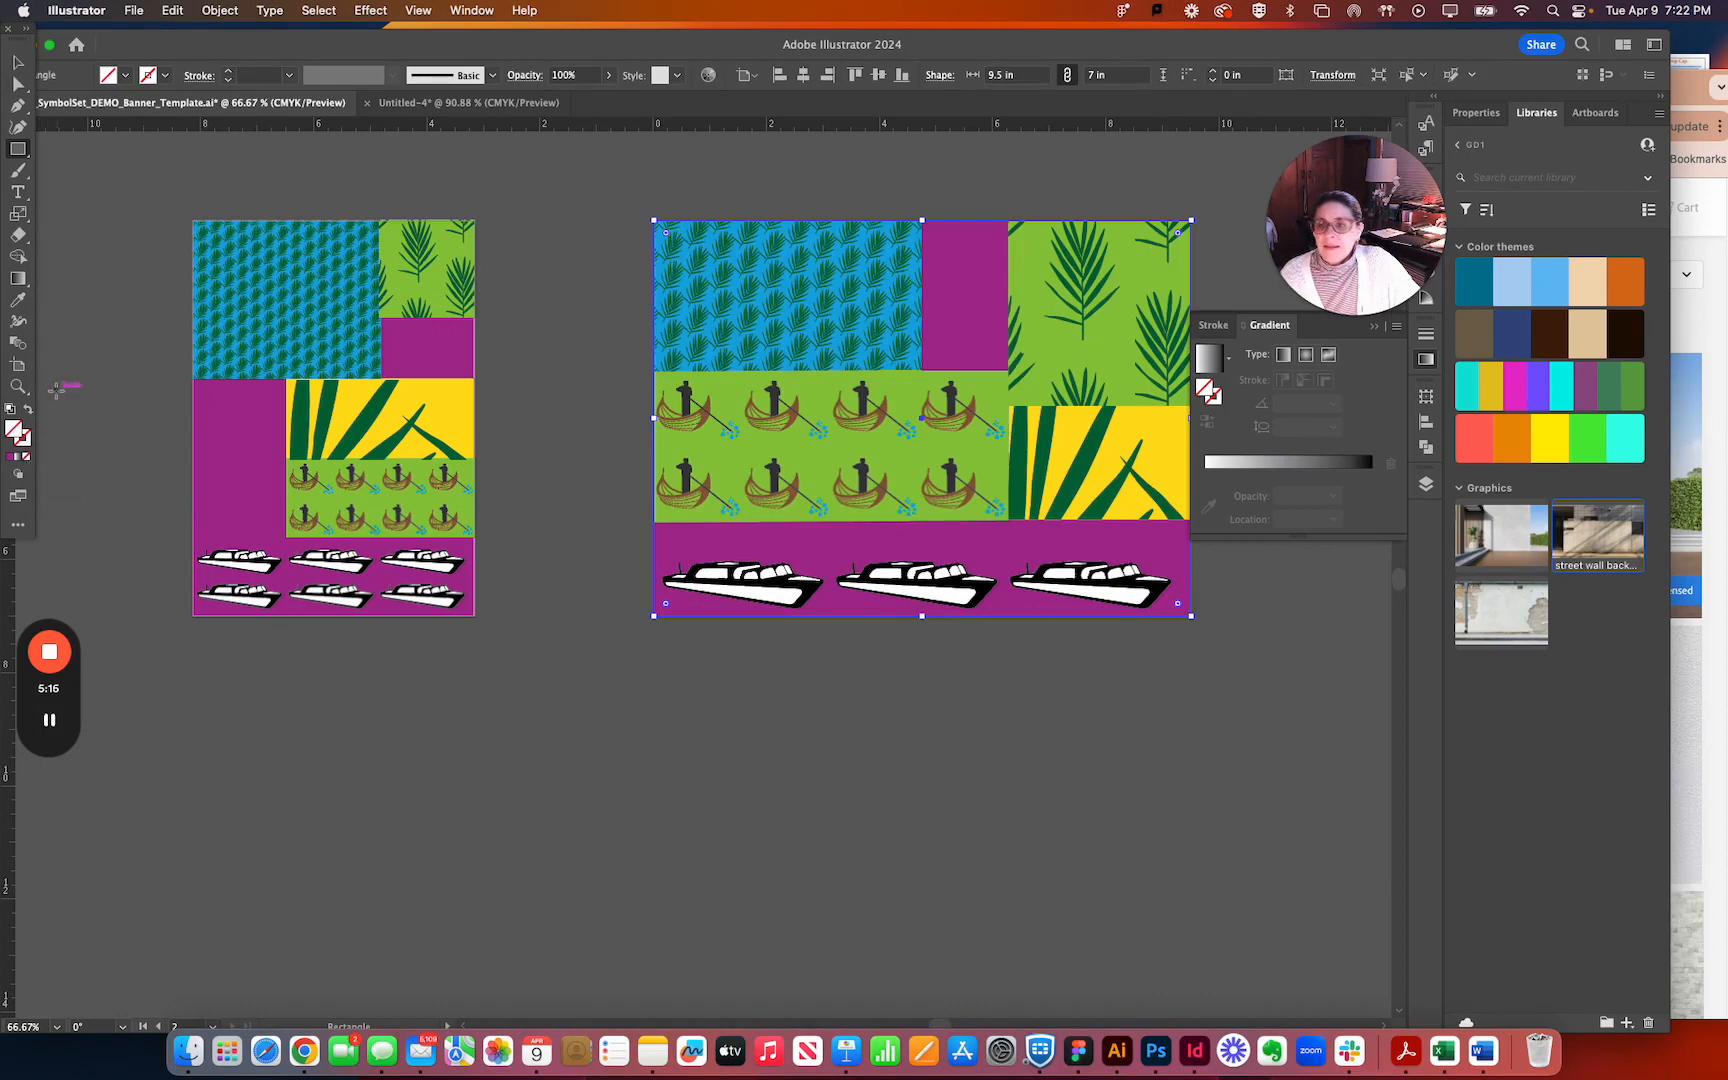
# Select all artwork on the horizontal banner artboard with its rectangle and make a clipping mask.
pyautogui.click(19, 64)
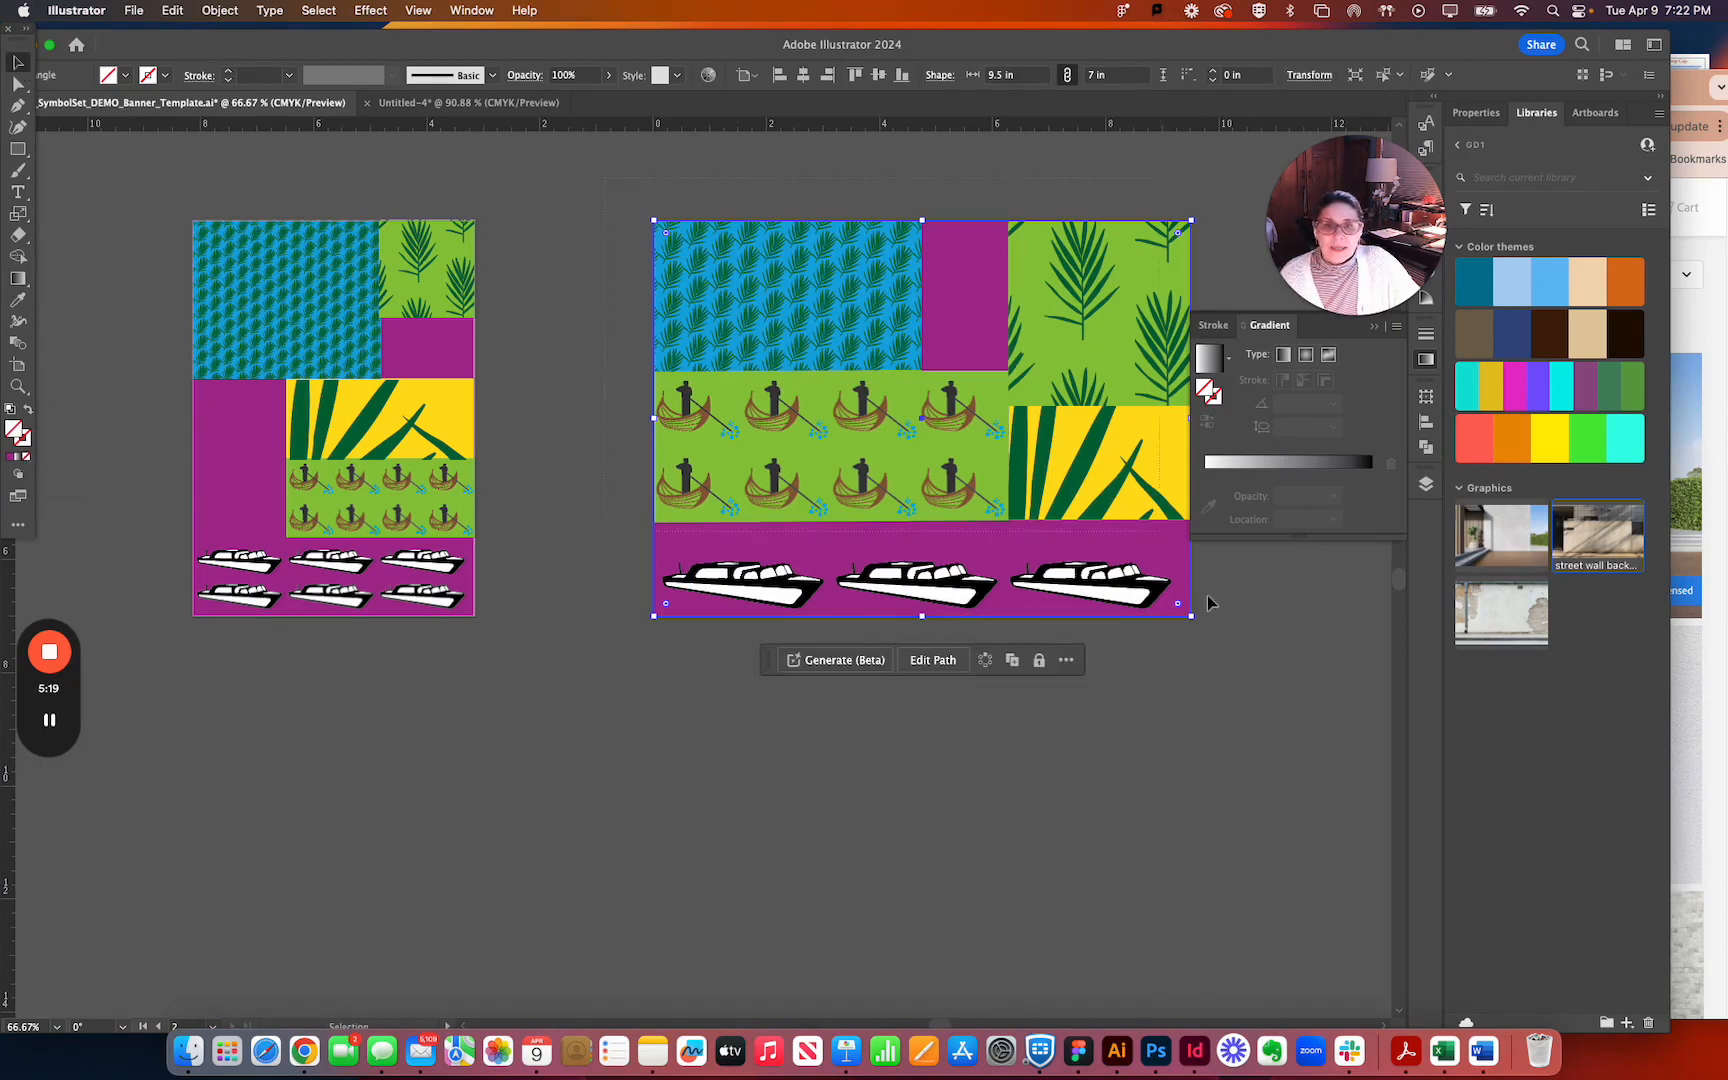
pyautogui.press('super+a')
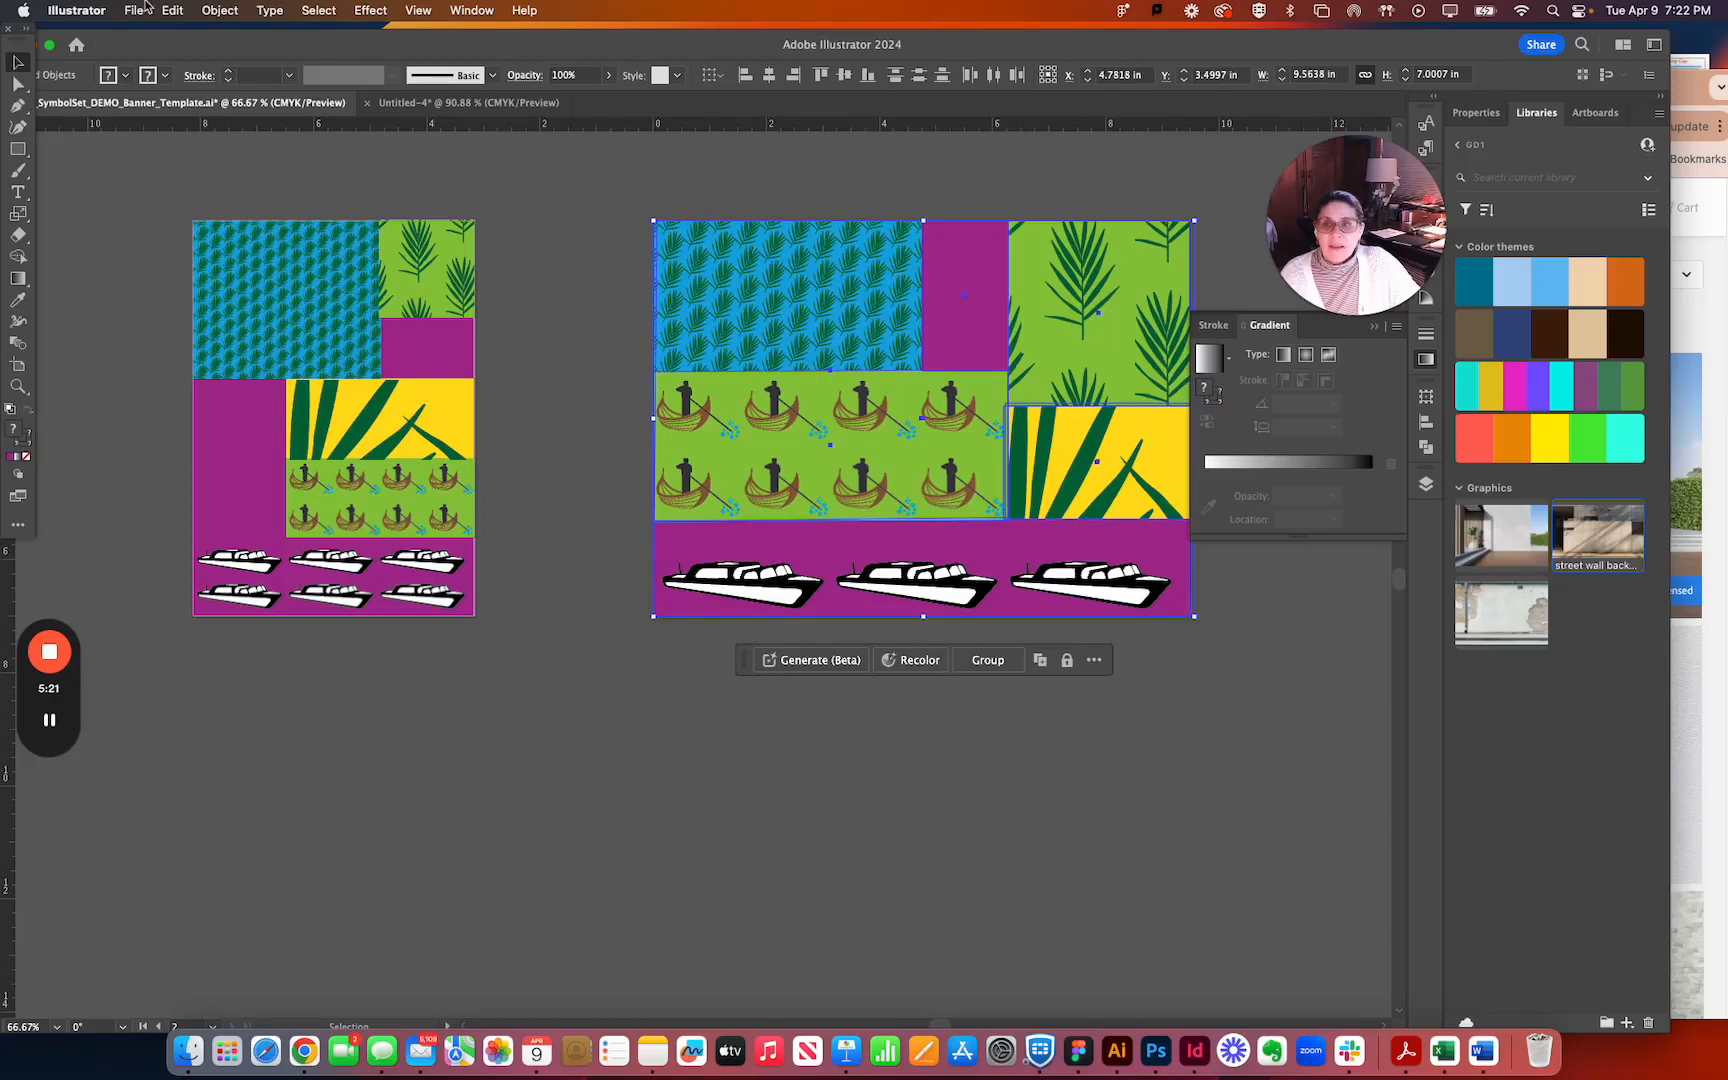
pyautogui.click(241, 12)
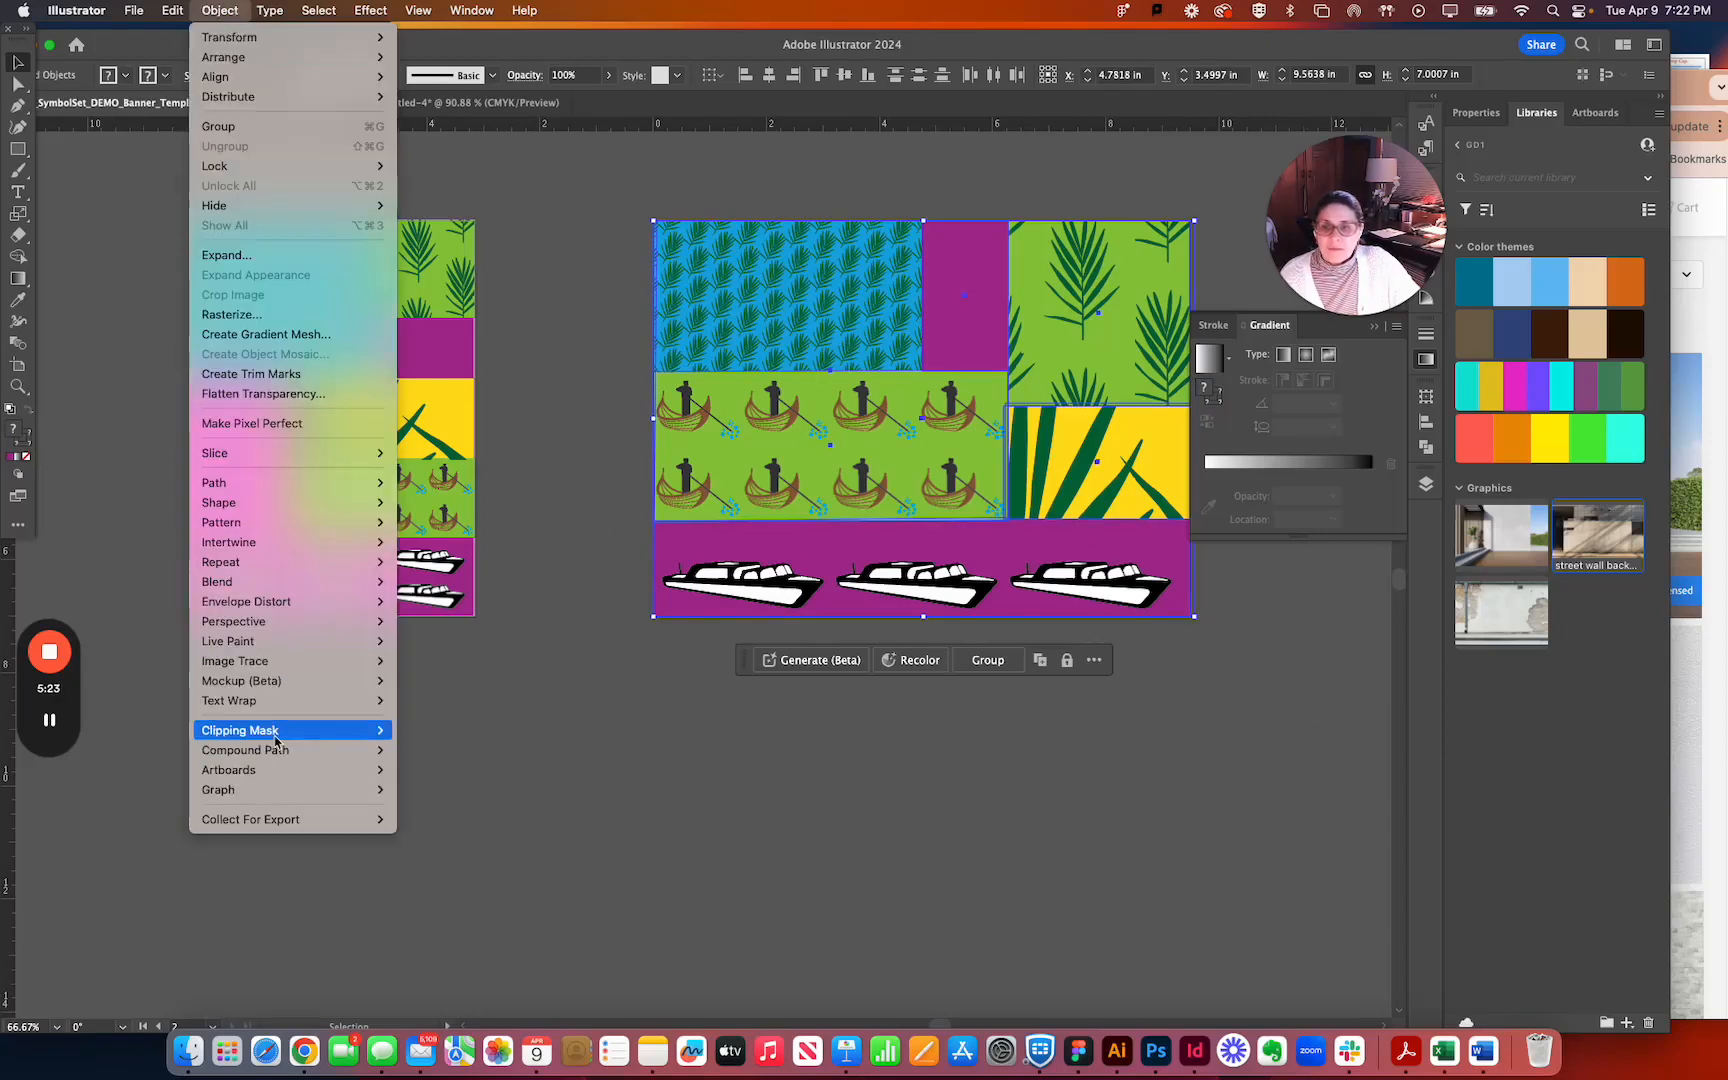
pyautogui.moveTo(278, 731)
pyautogui.click(418, 731)
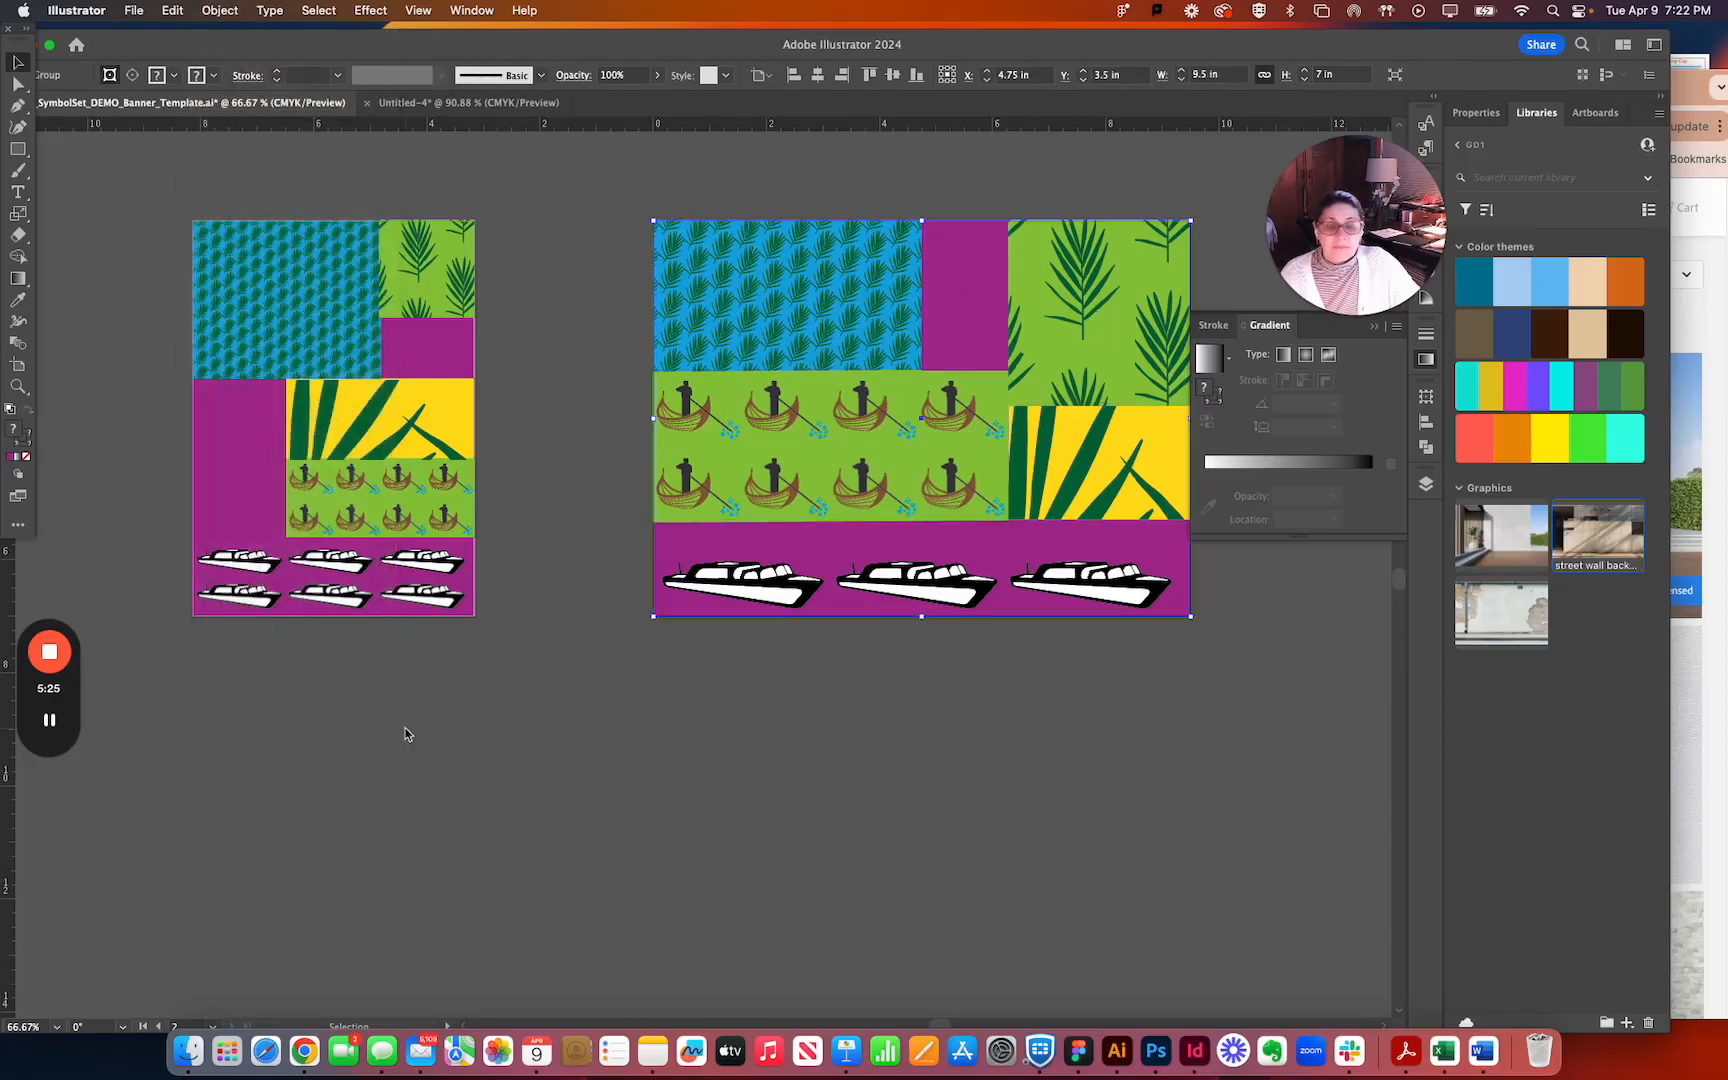
# Copy both masked banners from the banner template and paste them into the Untitled-4 wall photo document.
pyautogui.click(838, 737)
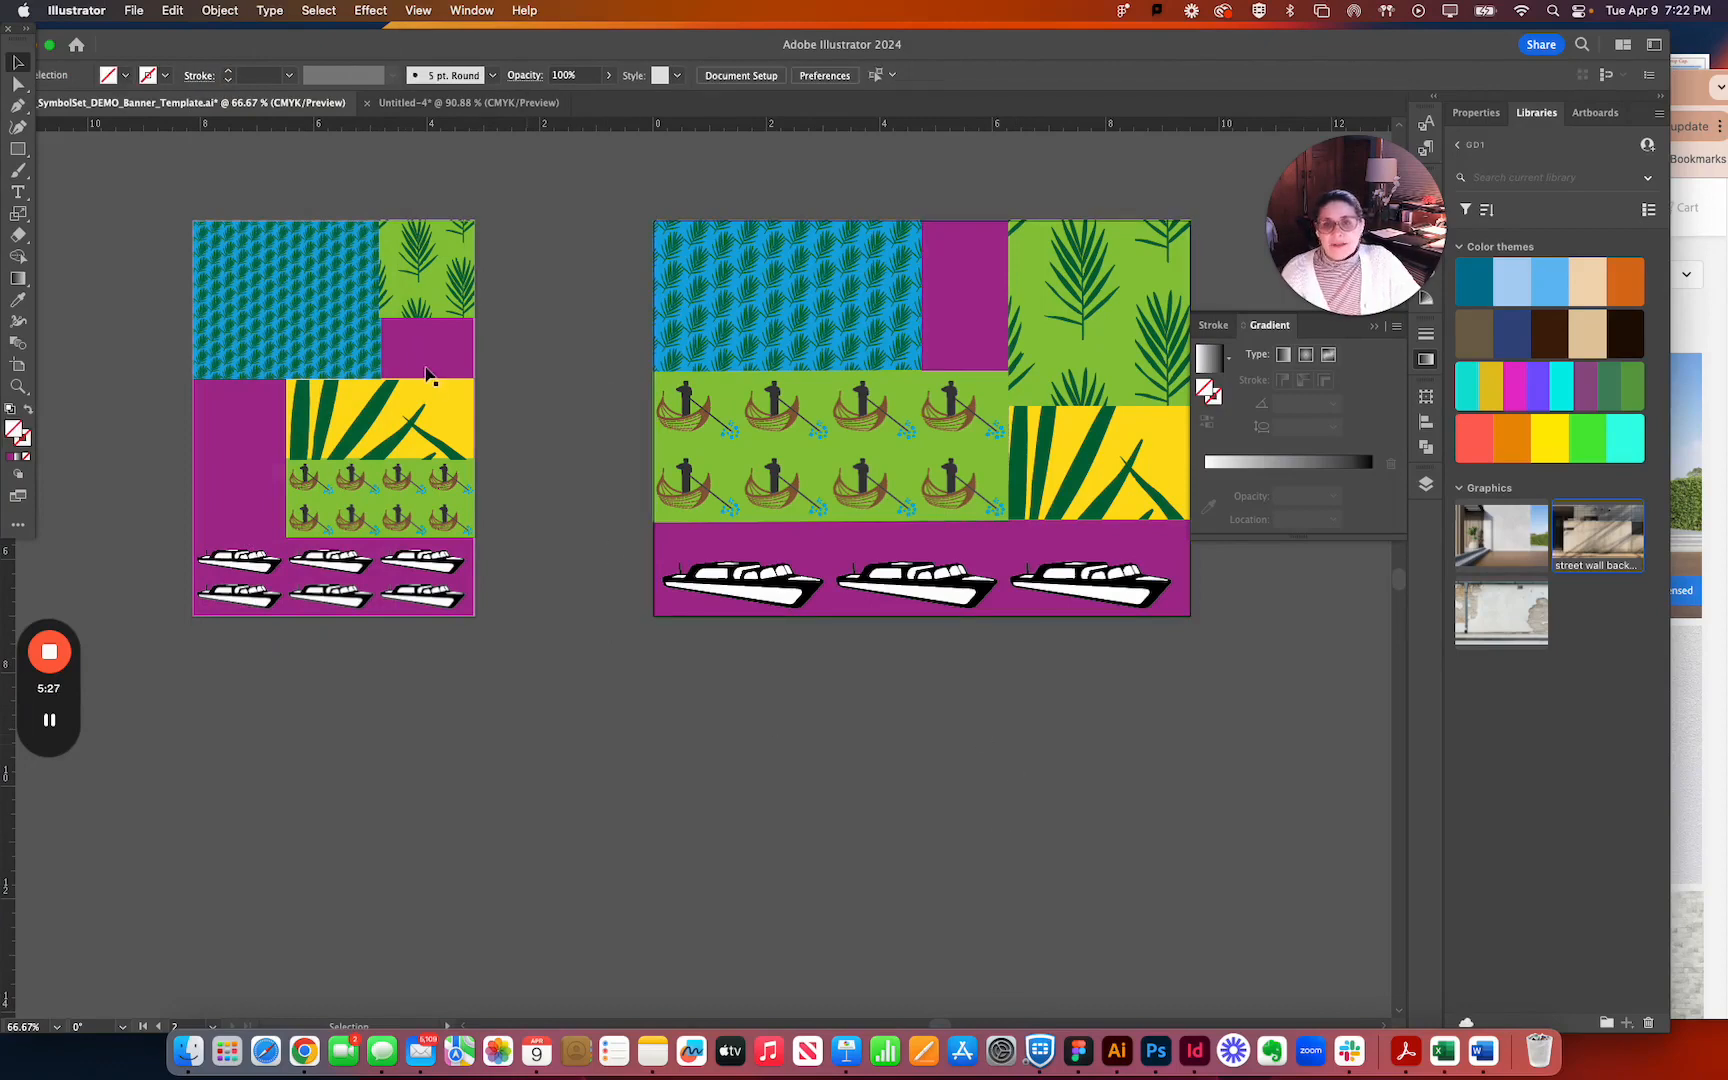
pyautogui.press('super+a')
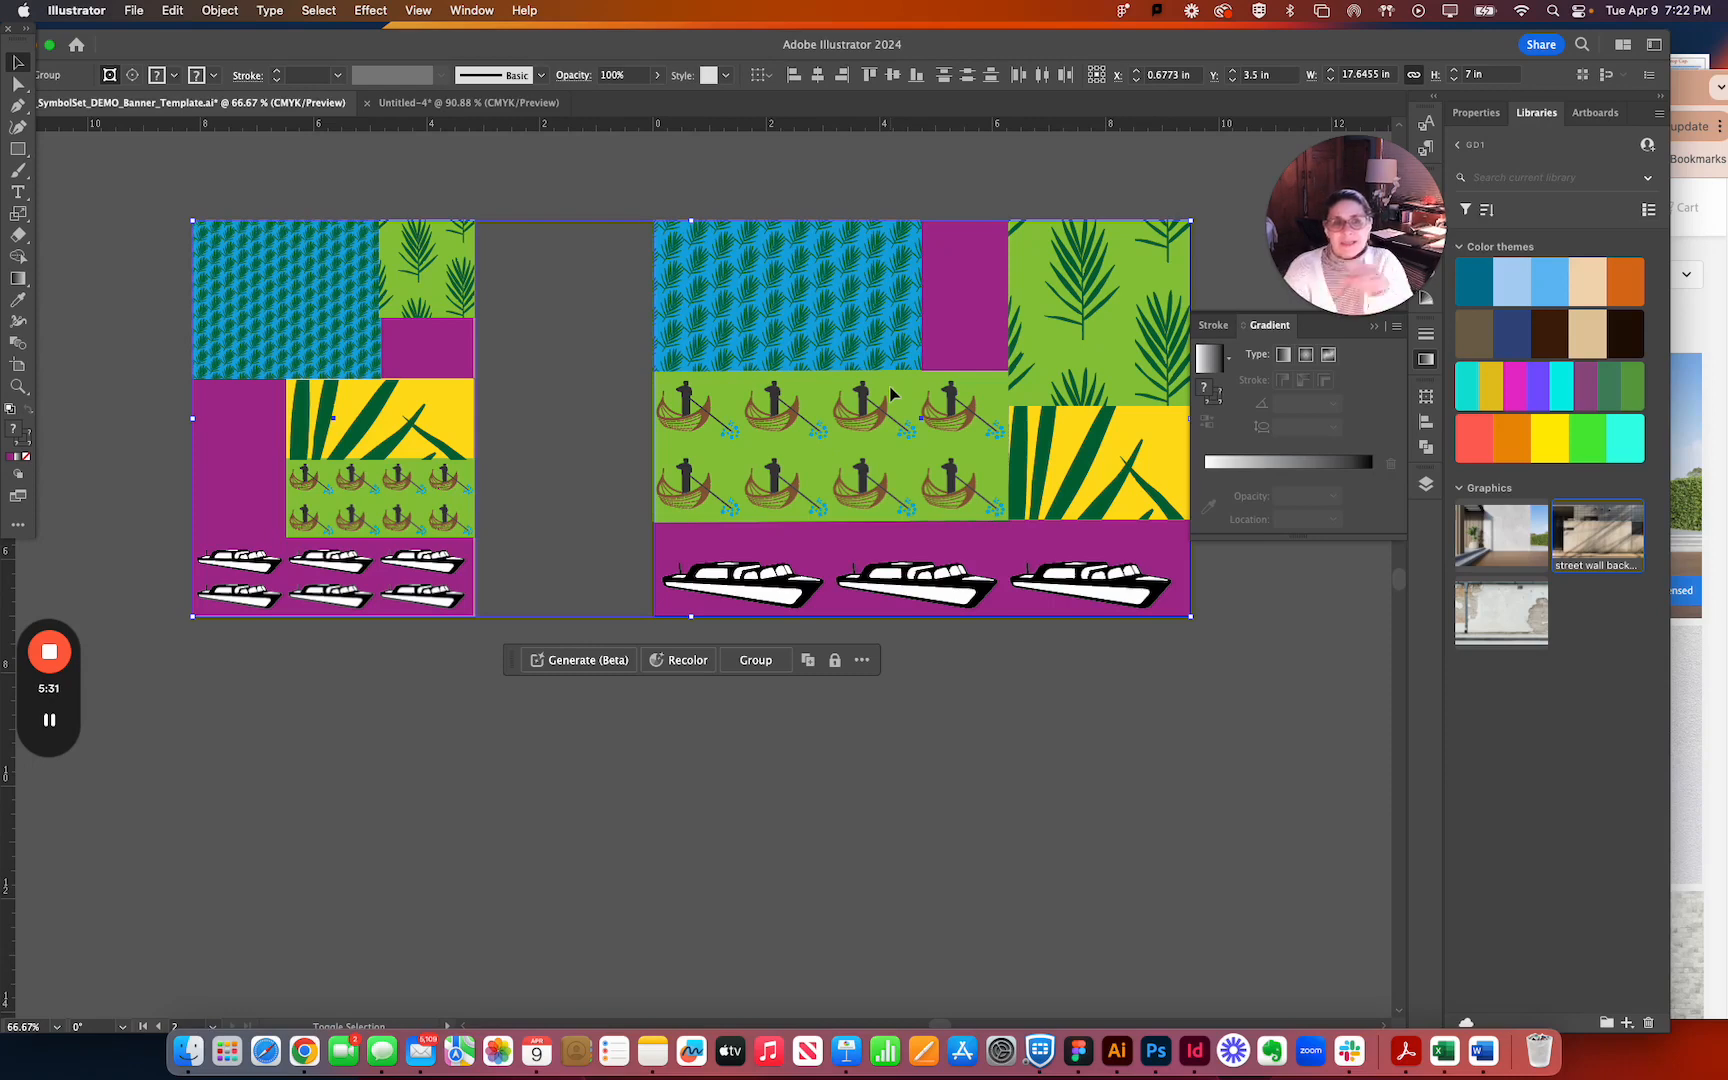
pyautogui.press('a')
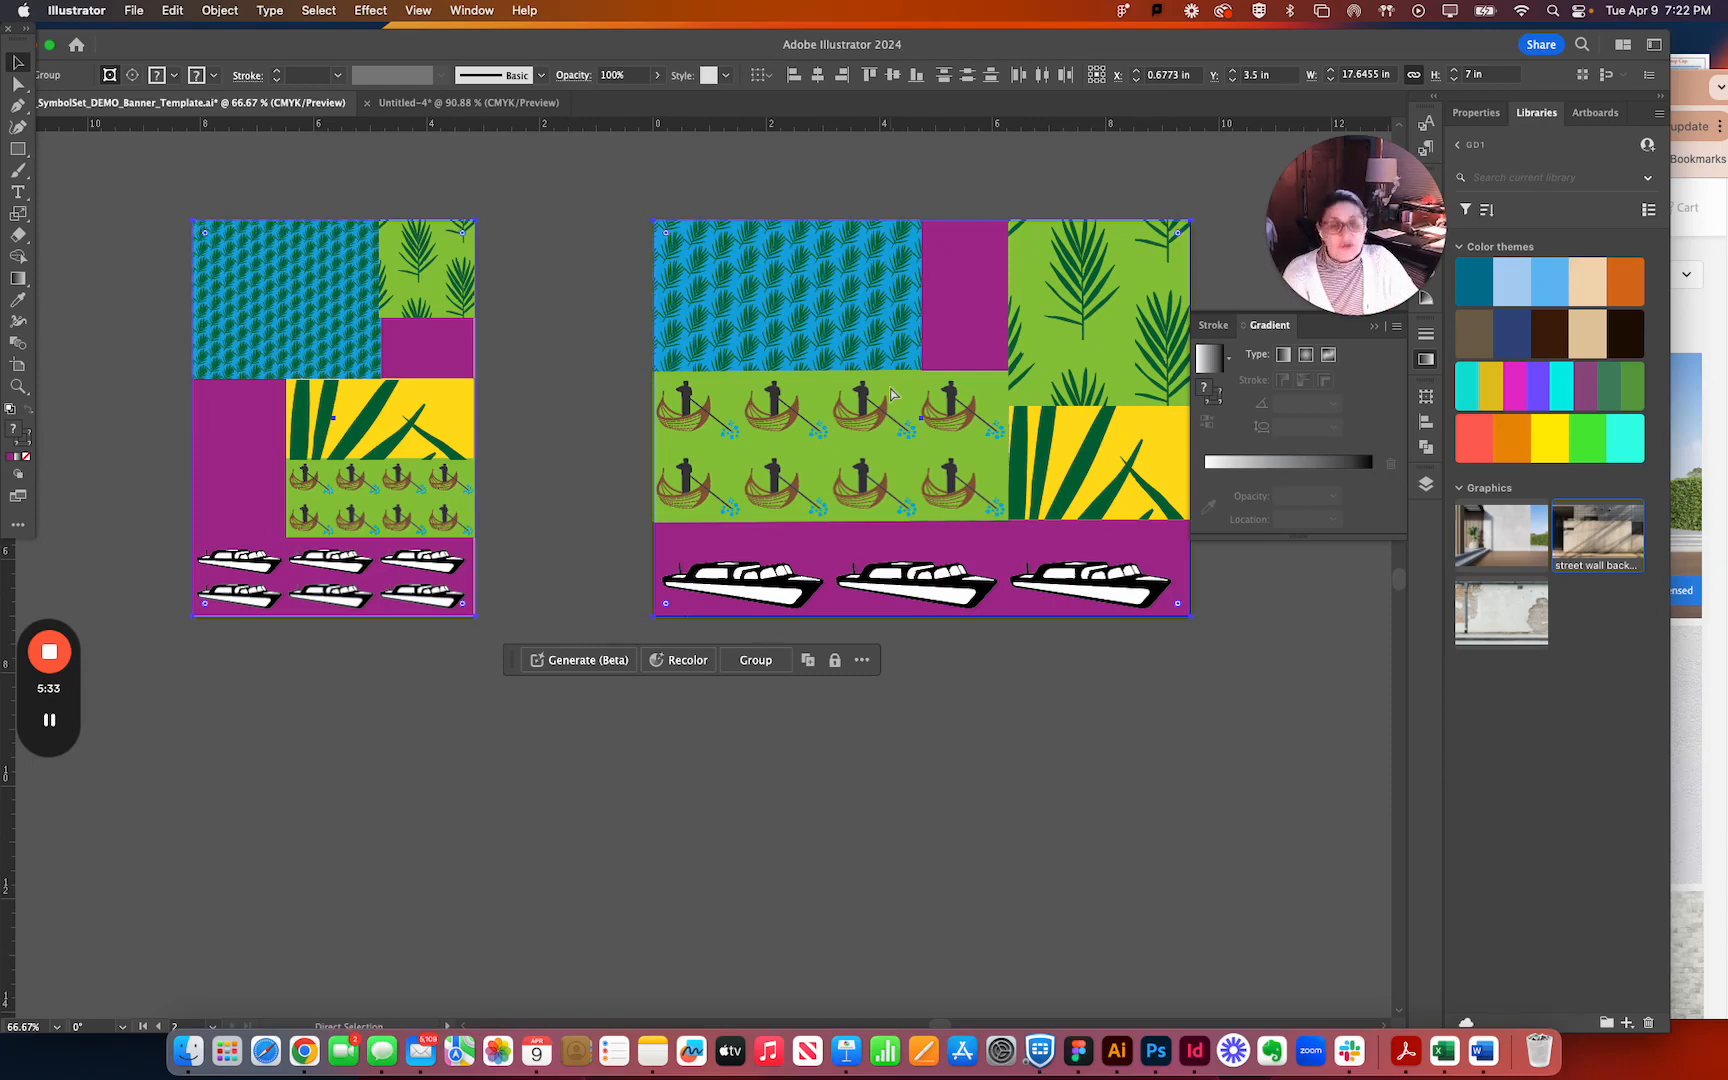
pyautogui.press('v')
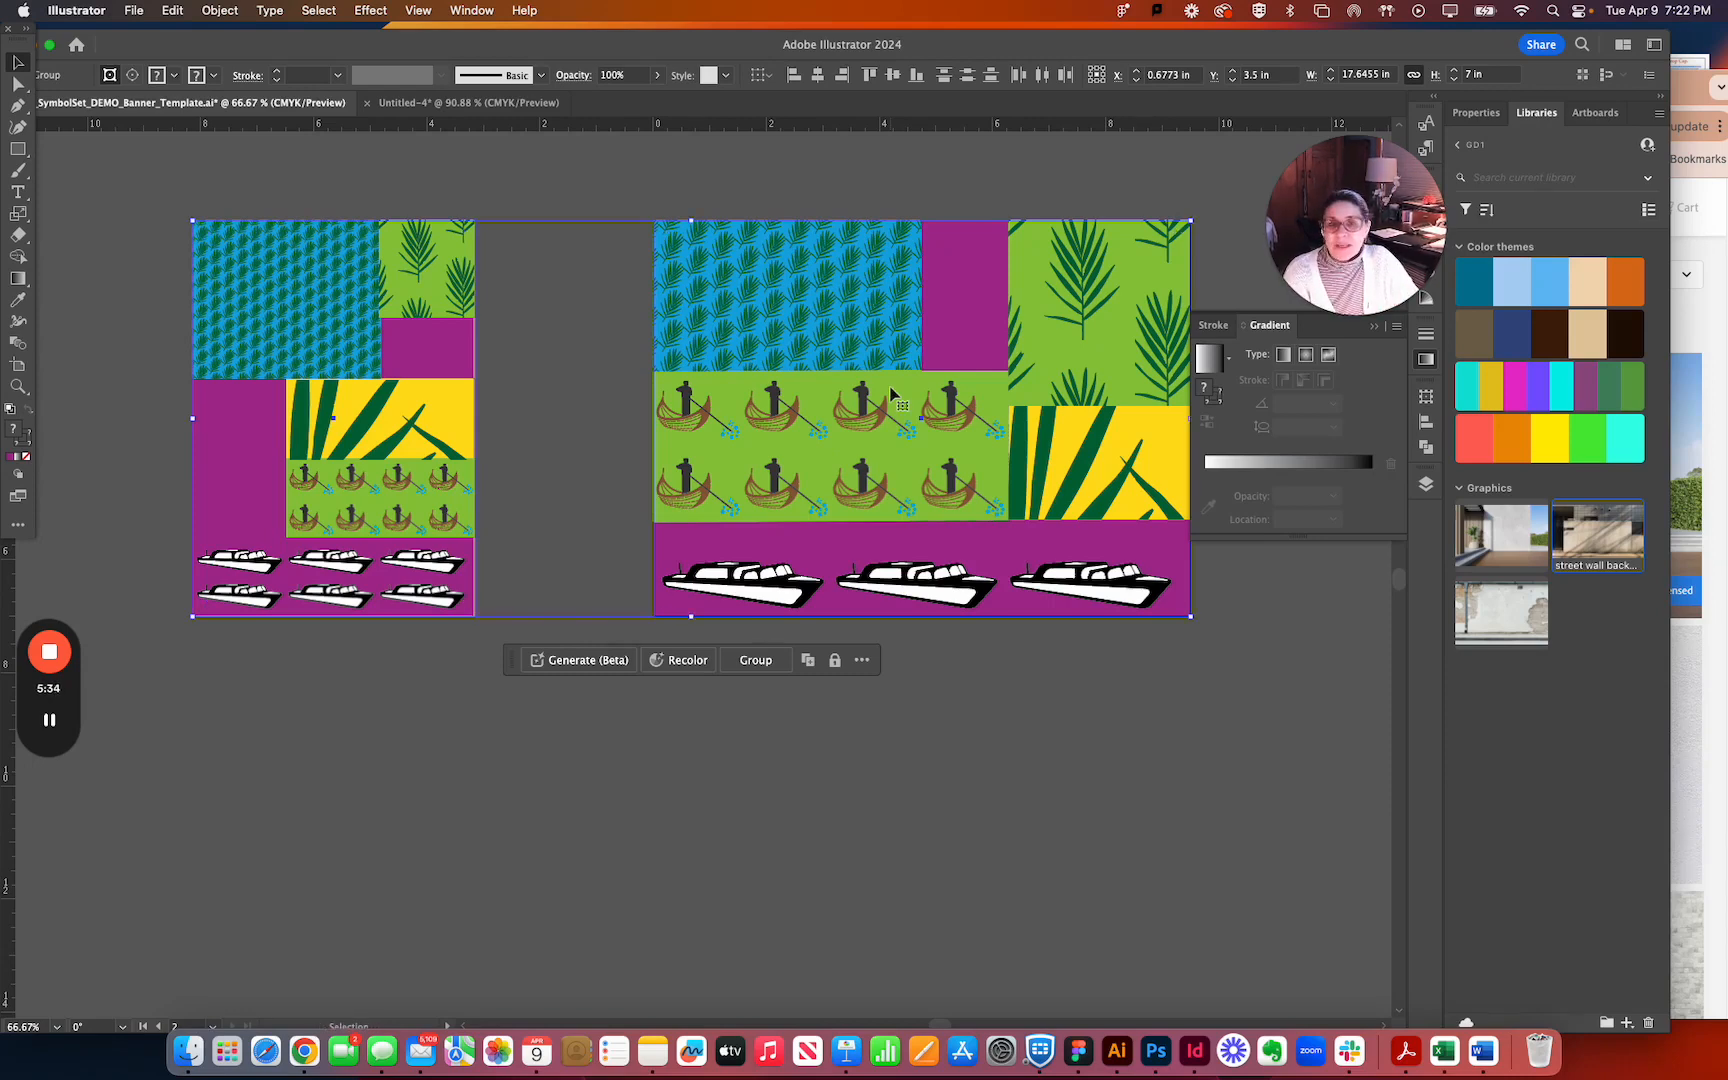
pyautogui.click(430, 108)
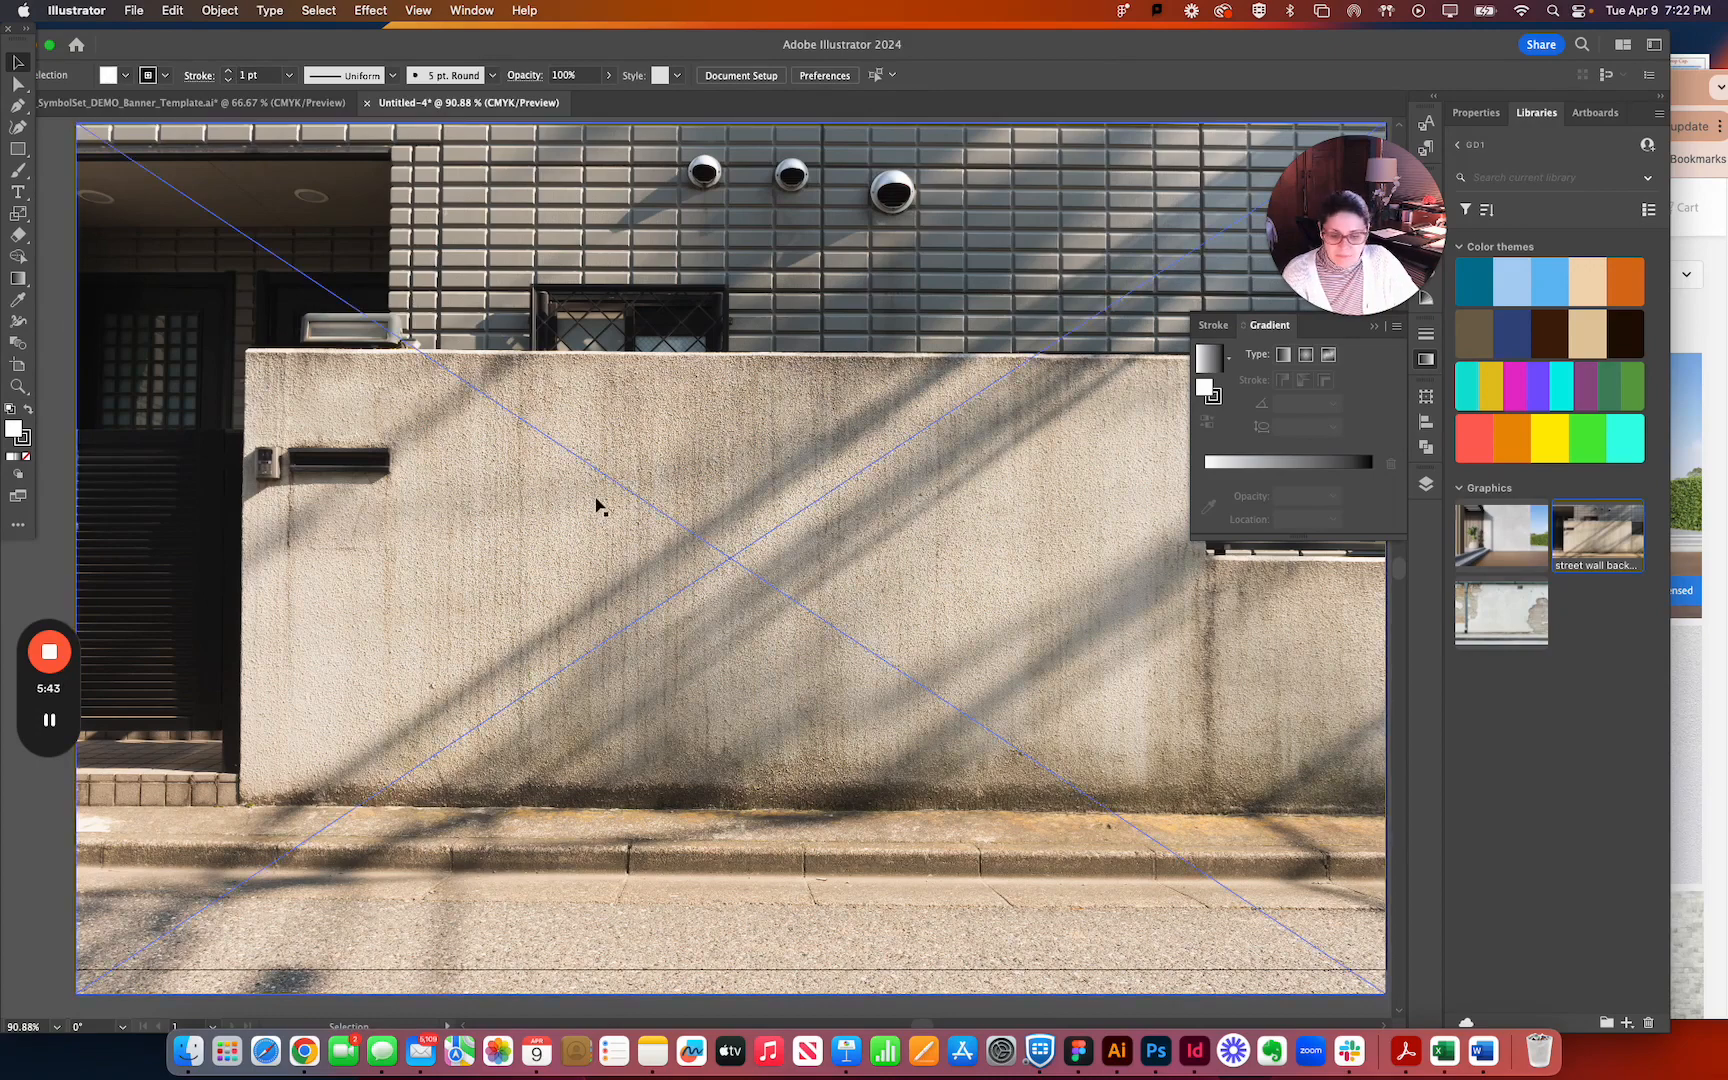
pyautogui.press('super+v')
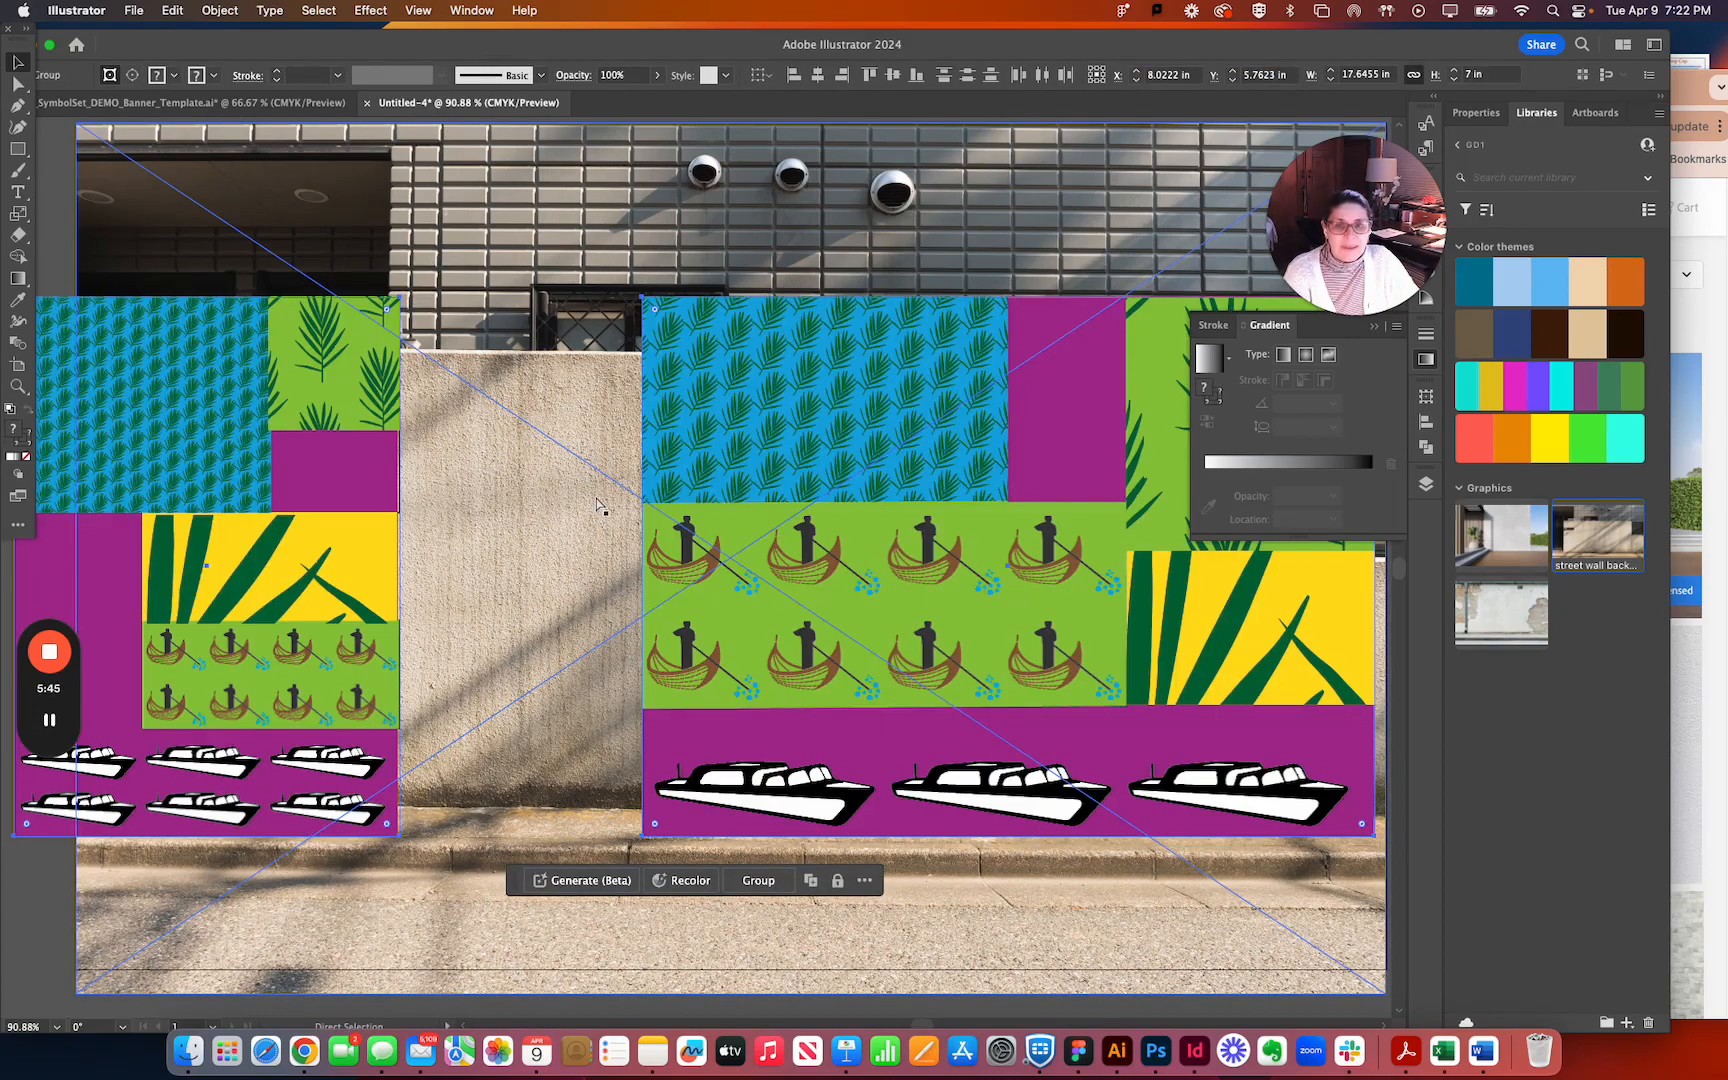
# Move the horizontal banner flush with the photo's right edge below the tiled wall and place the vertical banner beside it.
pyautogui.press('super+minus')
pyautogui.press('super+minus')
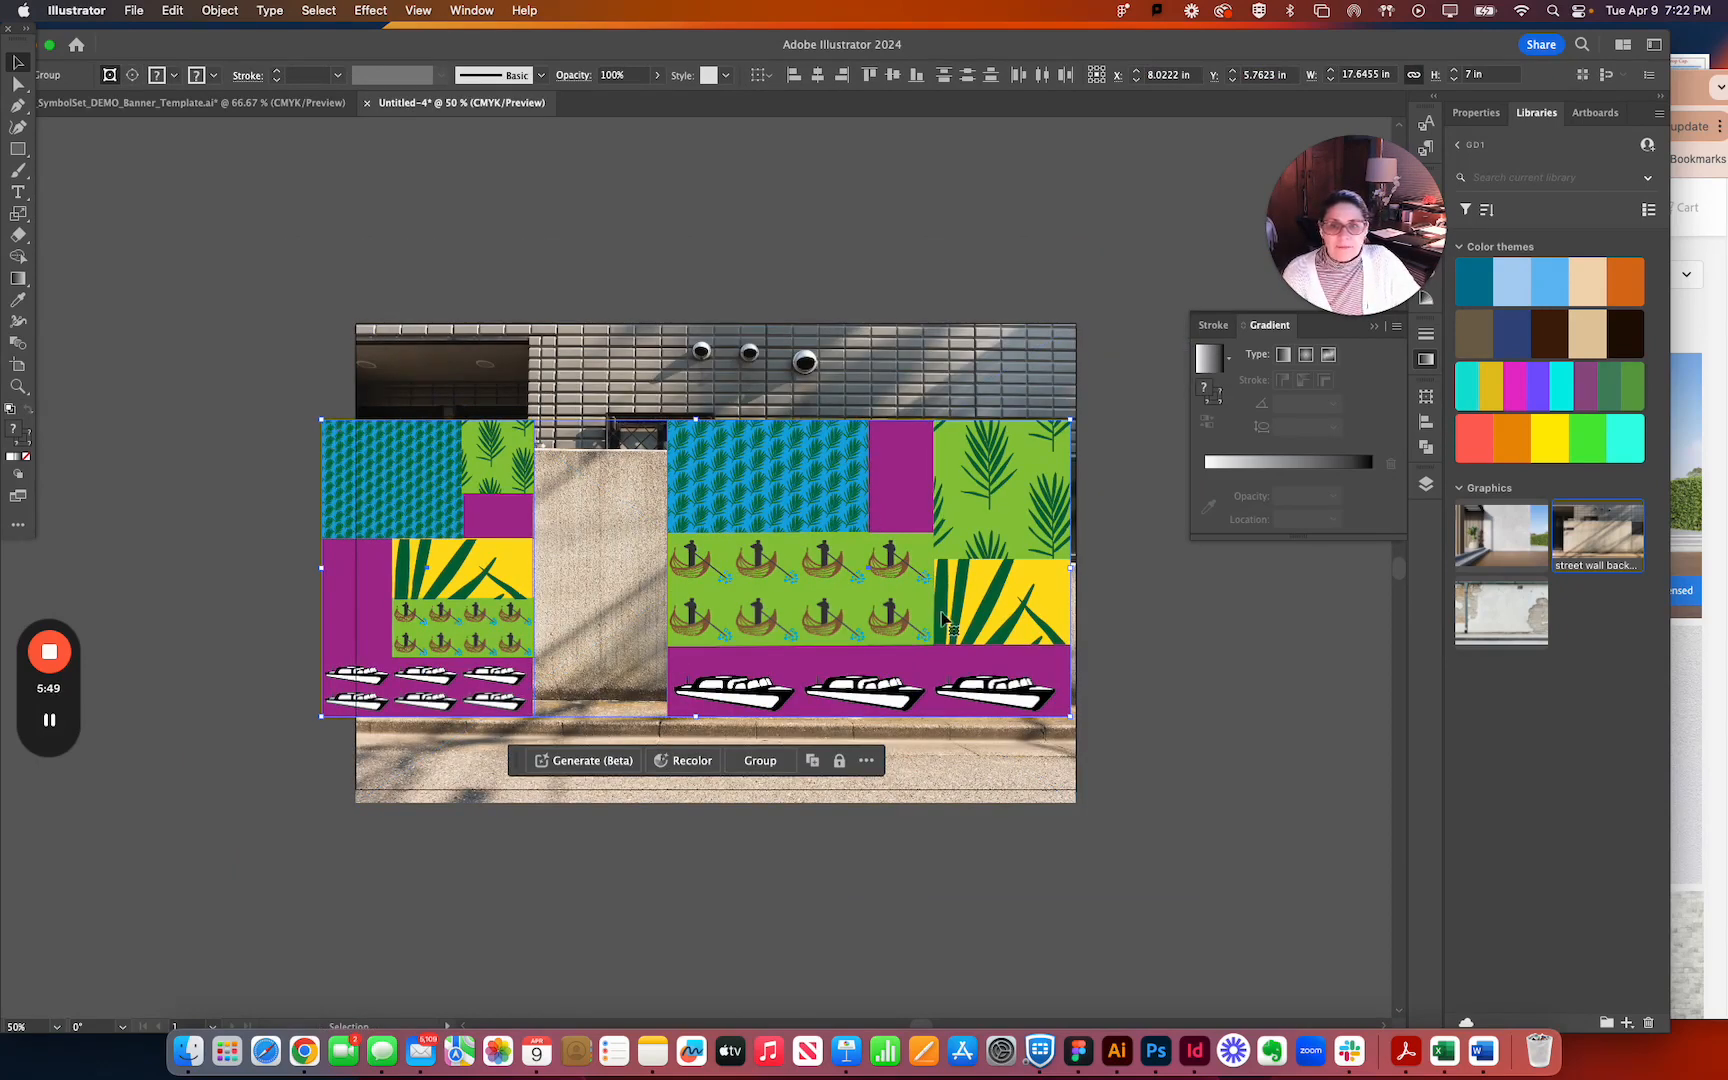
pyautogui.click(1244, 572)
pyautogui.moveTo(925, 572)
pyautogui.mouseDown()
pyautogui.moveTo(944, 644)
pyautogui.moveTo(932, 609)
pyautogui.mouseUp()
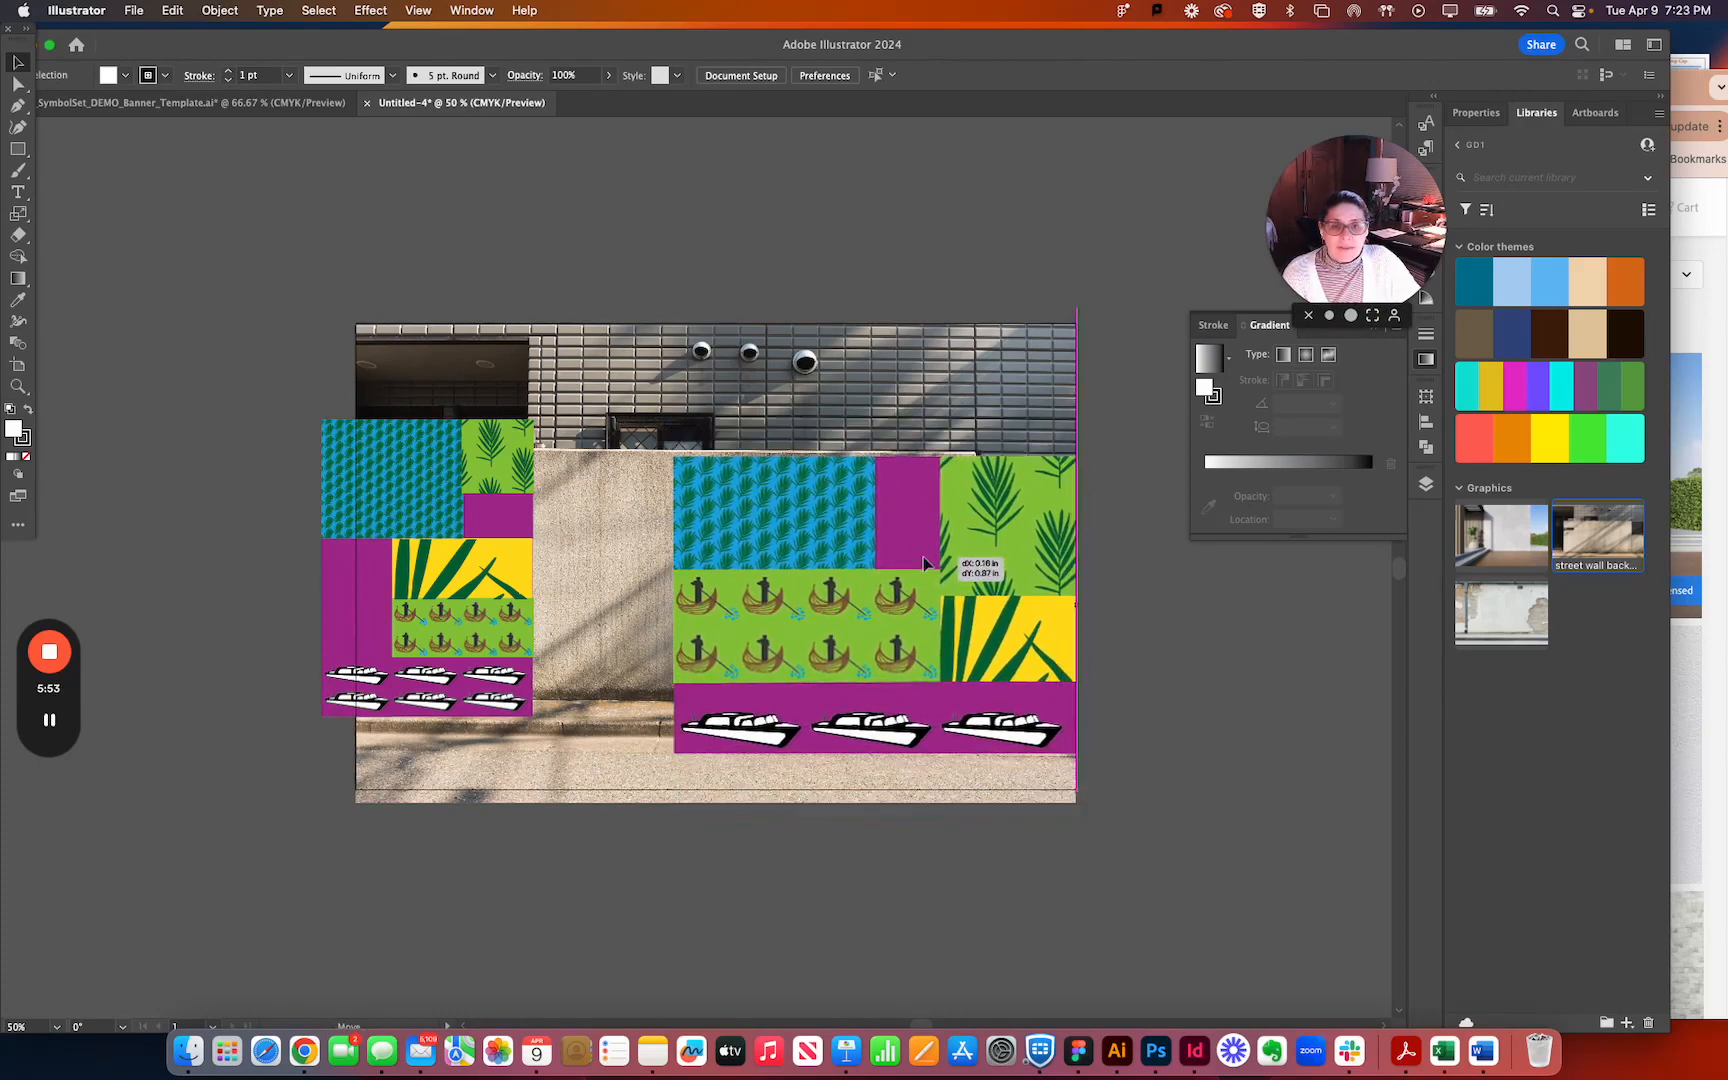
pyautogui.moveTo(477, 551); pyautogui.dragTo(597, 583)
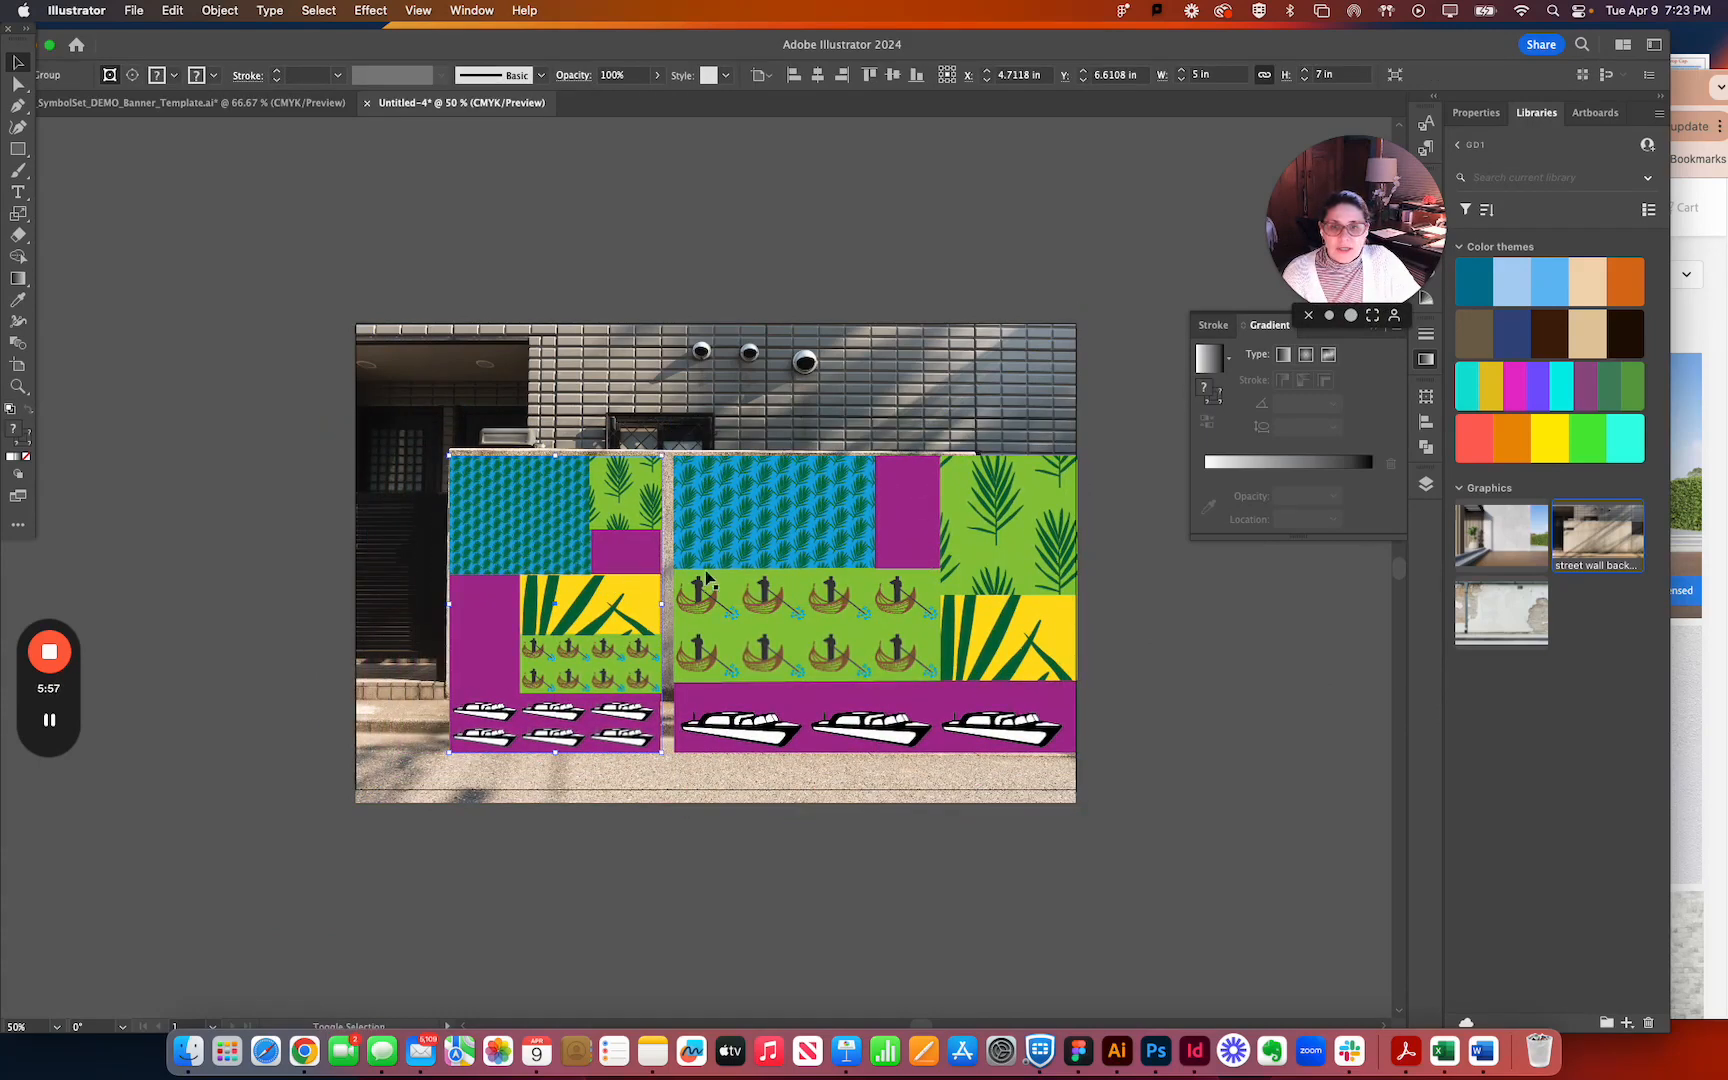
# Scale both banners down together to about 4.62 in high and arrange them side by side on the concrete wall.
pyautogui.keyDown('shift'); pyautogui.click(760, 580); pyautogui.keyUp('shift')
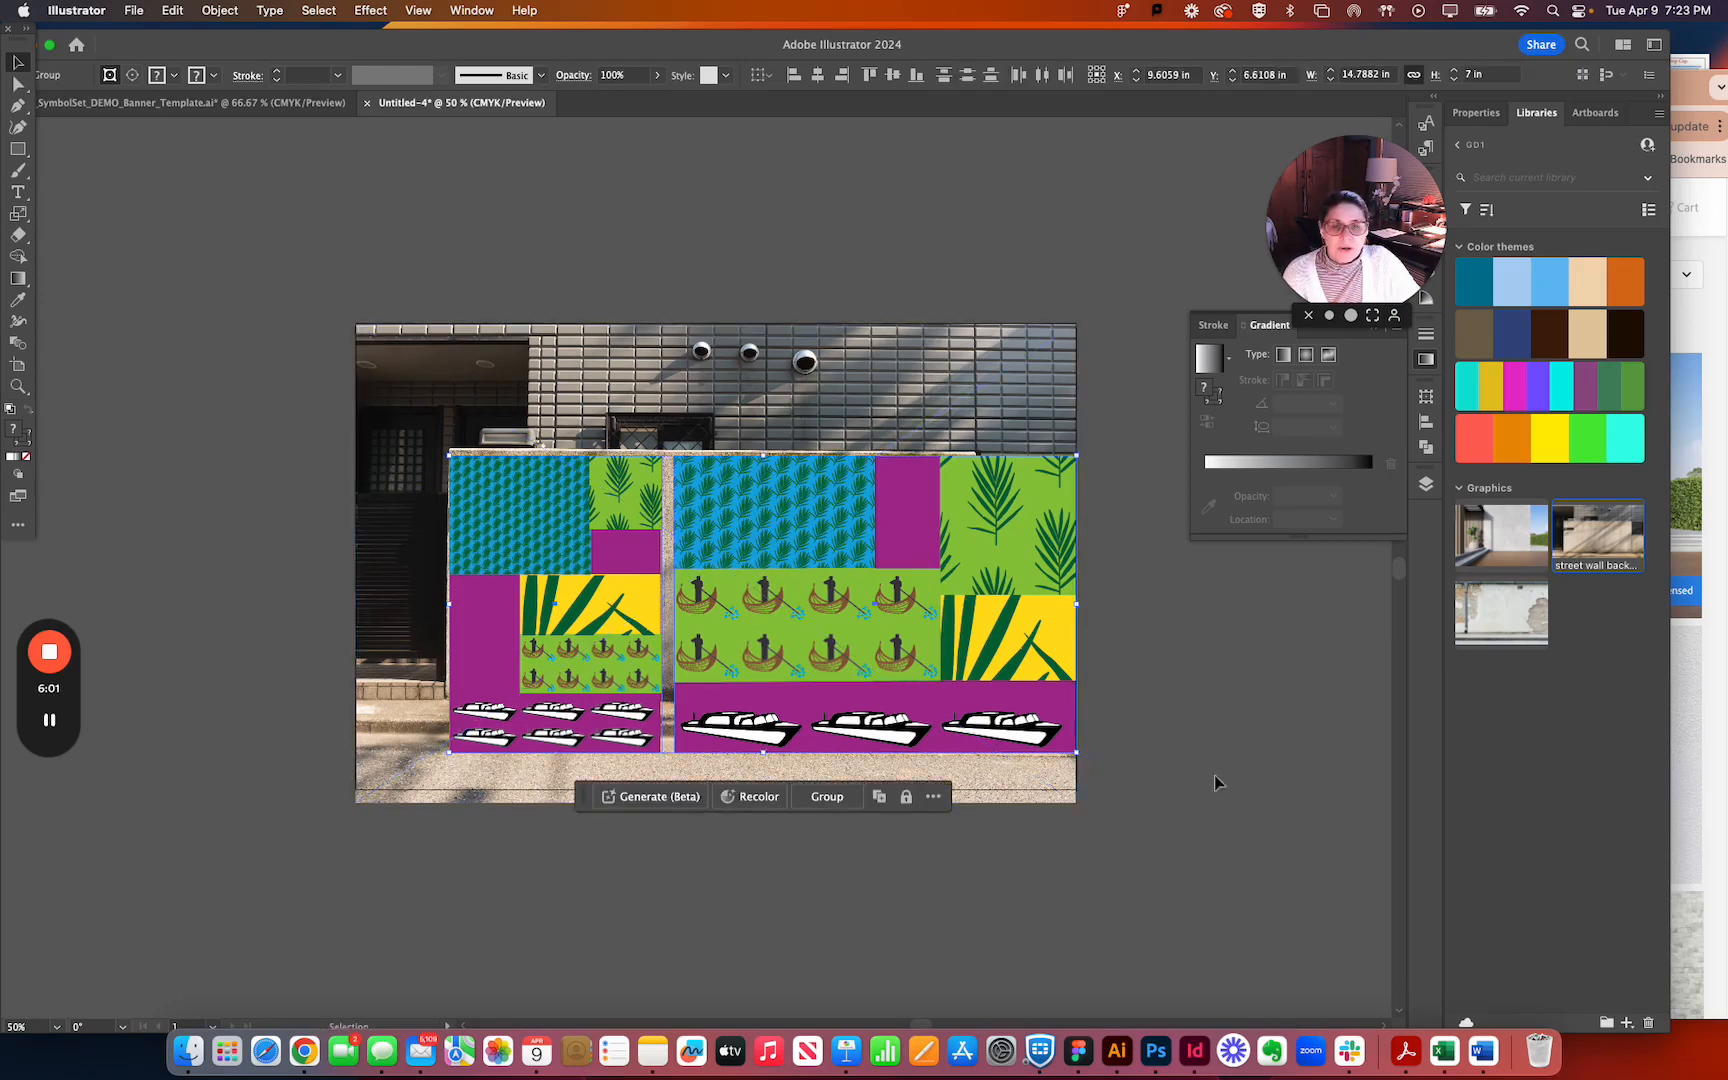
pyautogui.moveTo(1082, 754); pyautogui.dragTo(990, 653)
pyautogui.click(941, 647)
pyautogui.moveTo(642, 563); pyautogui.dragTo(698, 564)
pyautogui.moveTo(435, 564); pyautogui.dragTo(535, 531)
pyautogui.press('super+z')
pyautogui.click(294, 513)
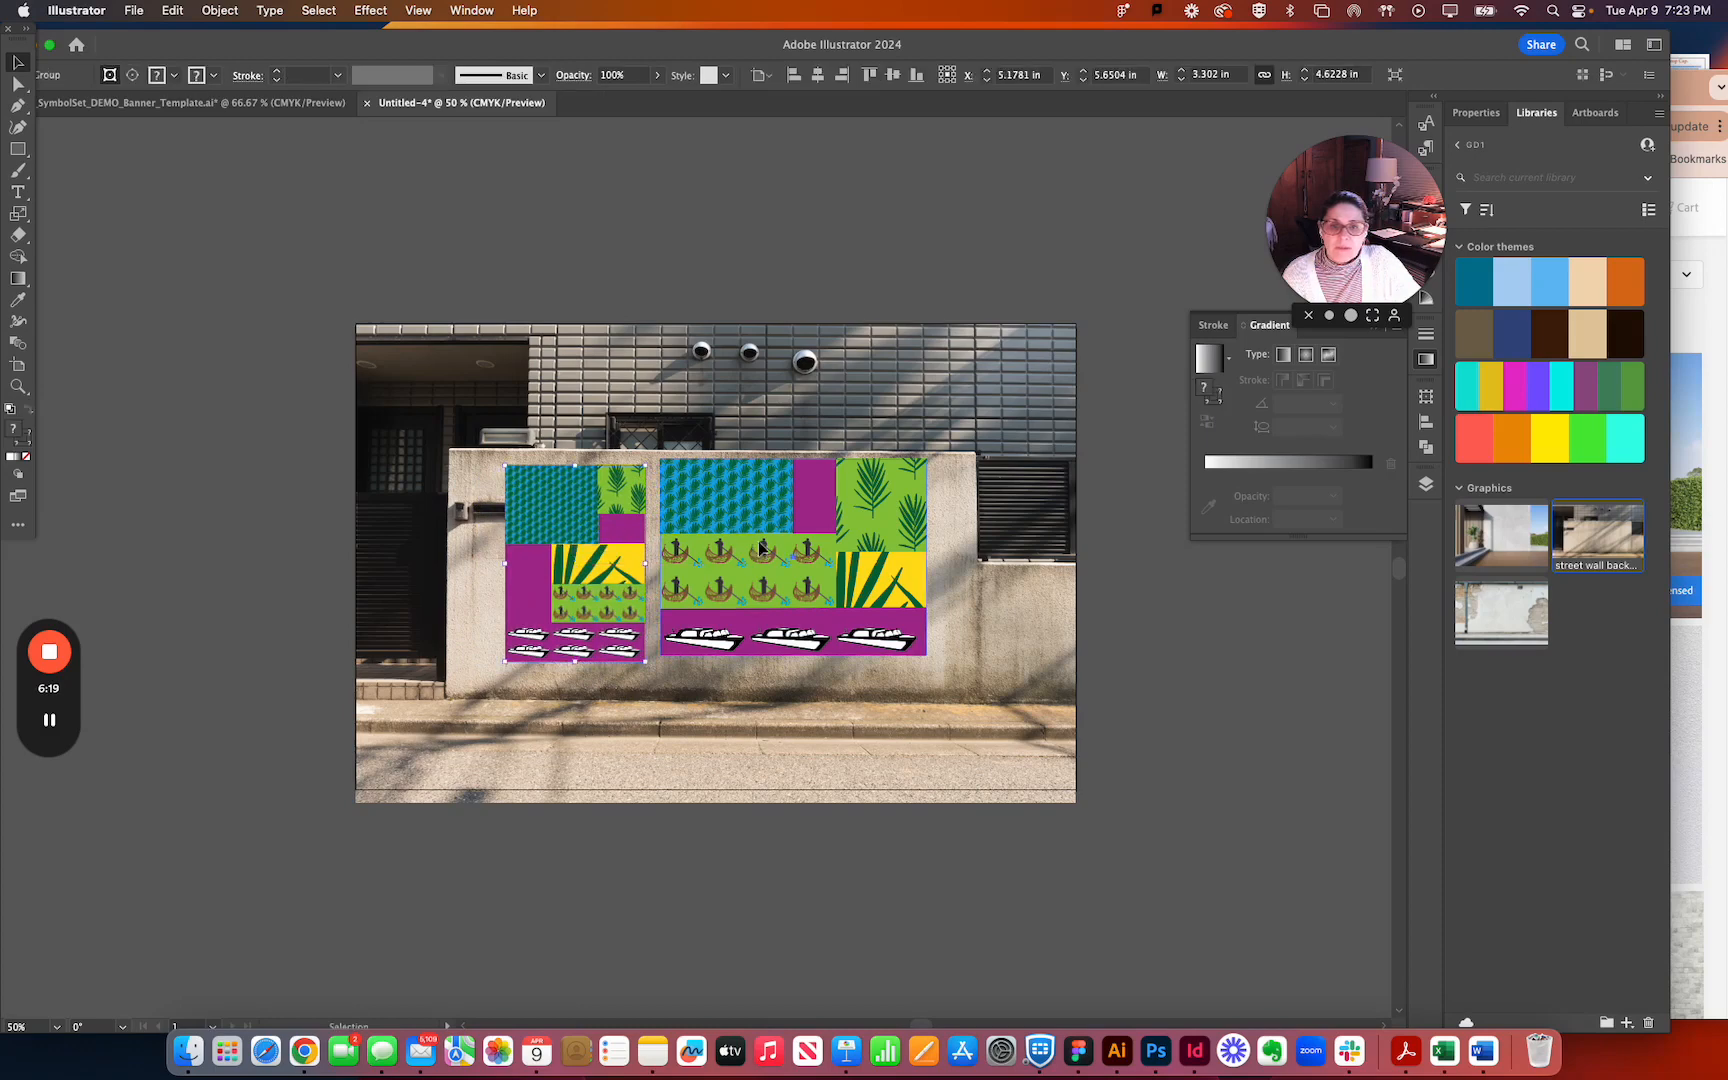
pyautogui.moveTo(760, 547); pyautogui.dragTo(792, 547)
pyautogui.moveTo(591, 537)
pyautogui.mouseDown()
pyautogui.moveTo(637, 537)
pyautogui.moveTo(622, 531)
pyautogui.mouseUp()
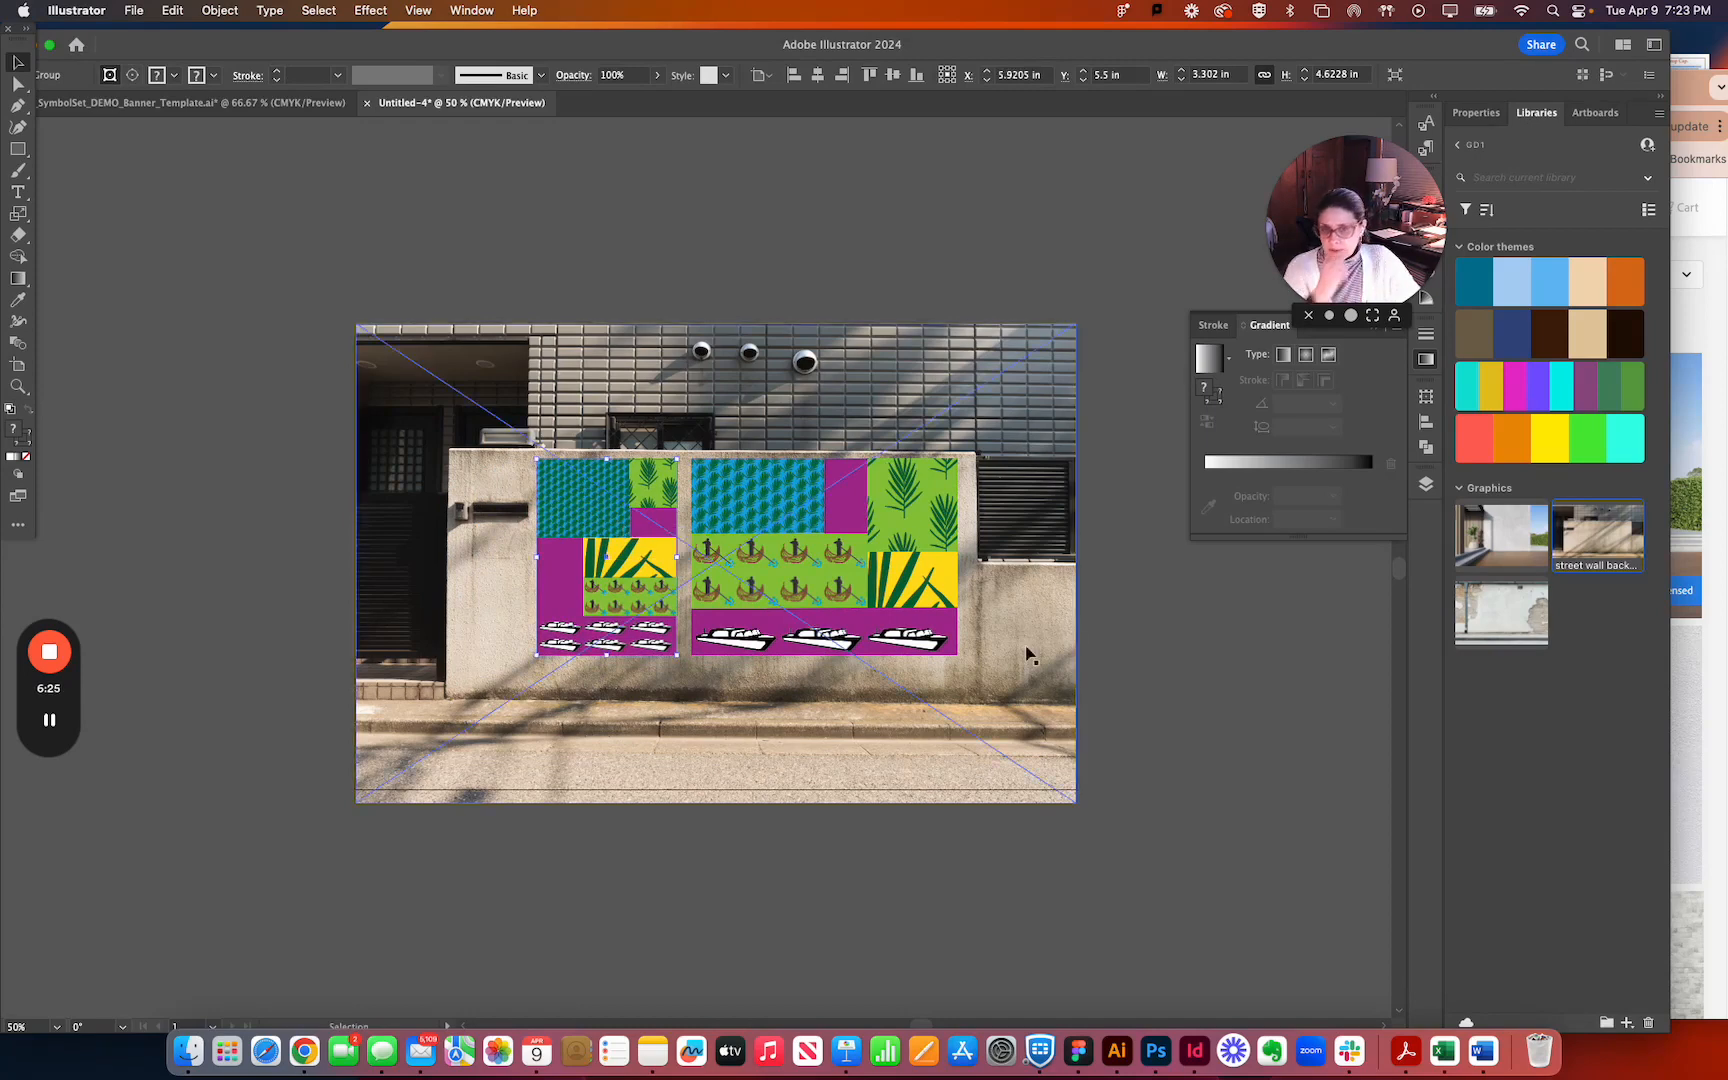
# Select both banners together and move them off the concrete wall, upward past the photo.
pyautogui.click(915, 595)
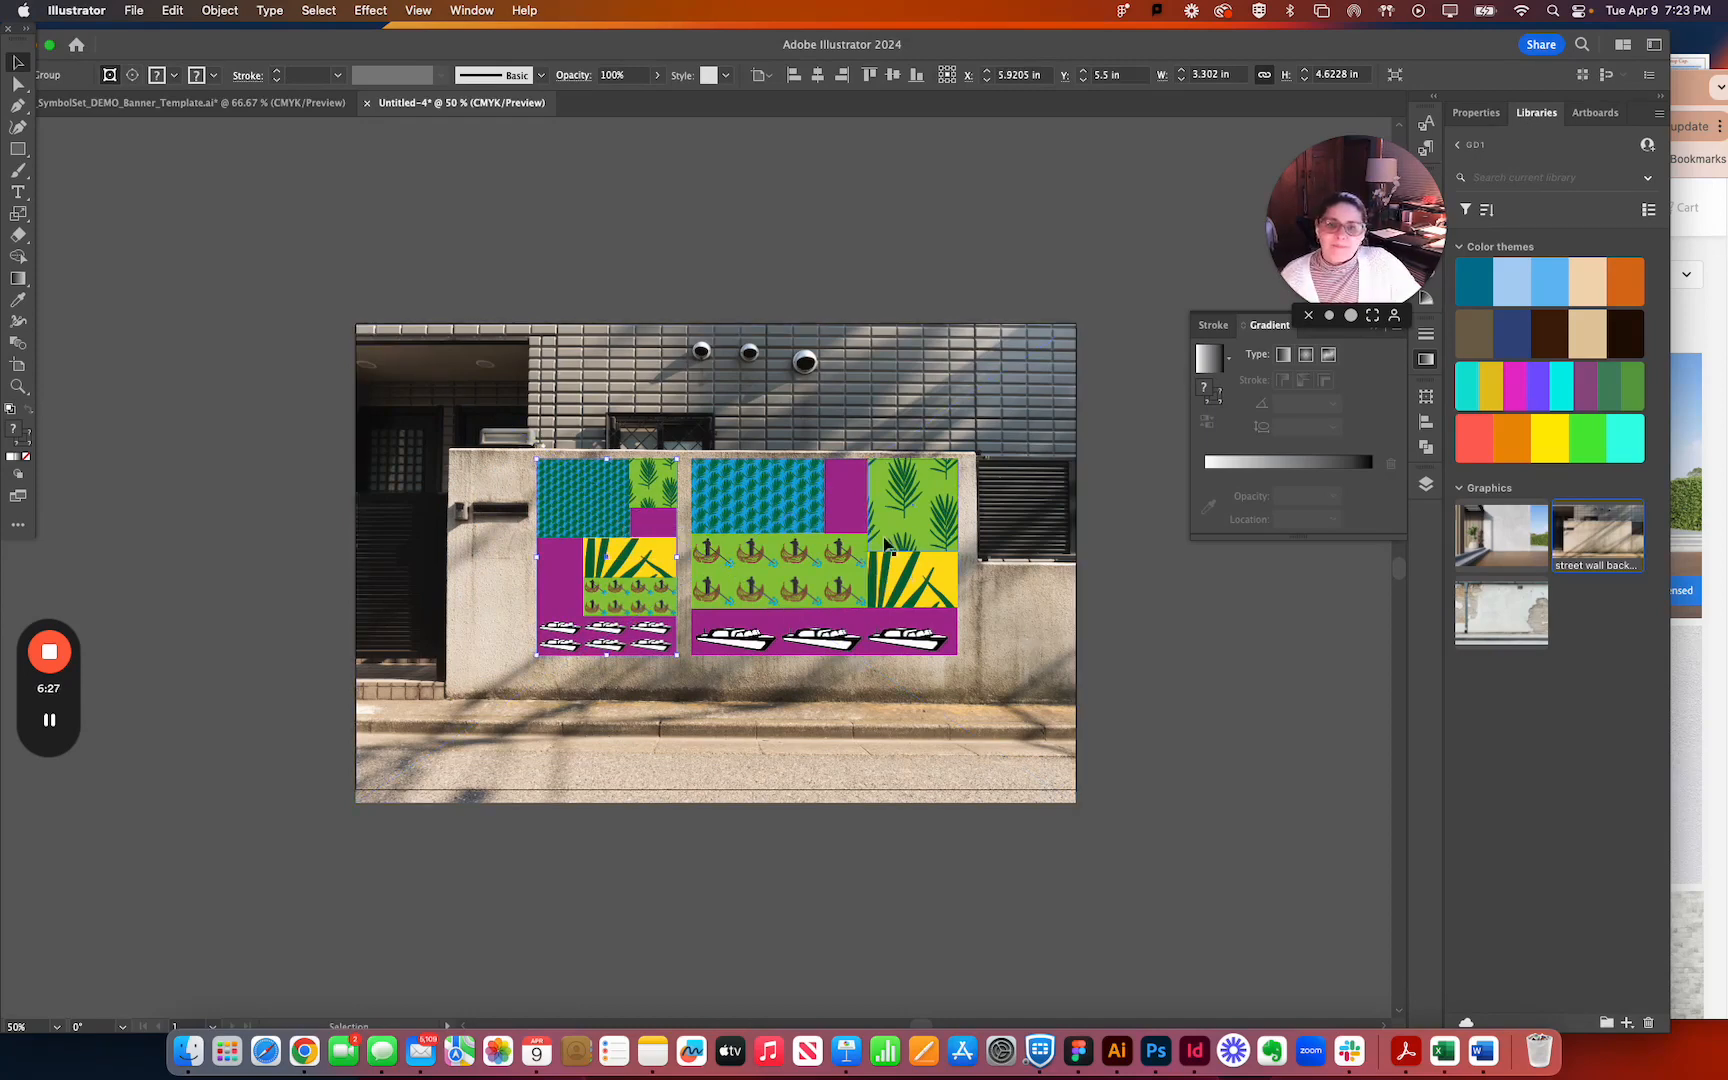
pyautogui.click(634, 552)
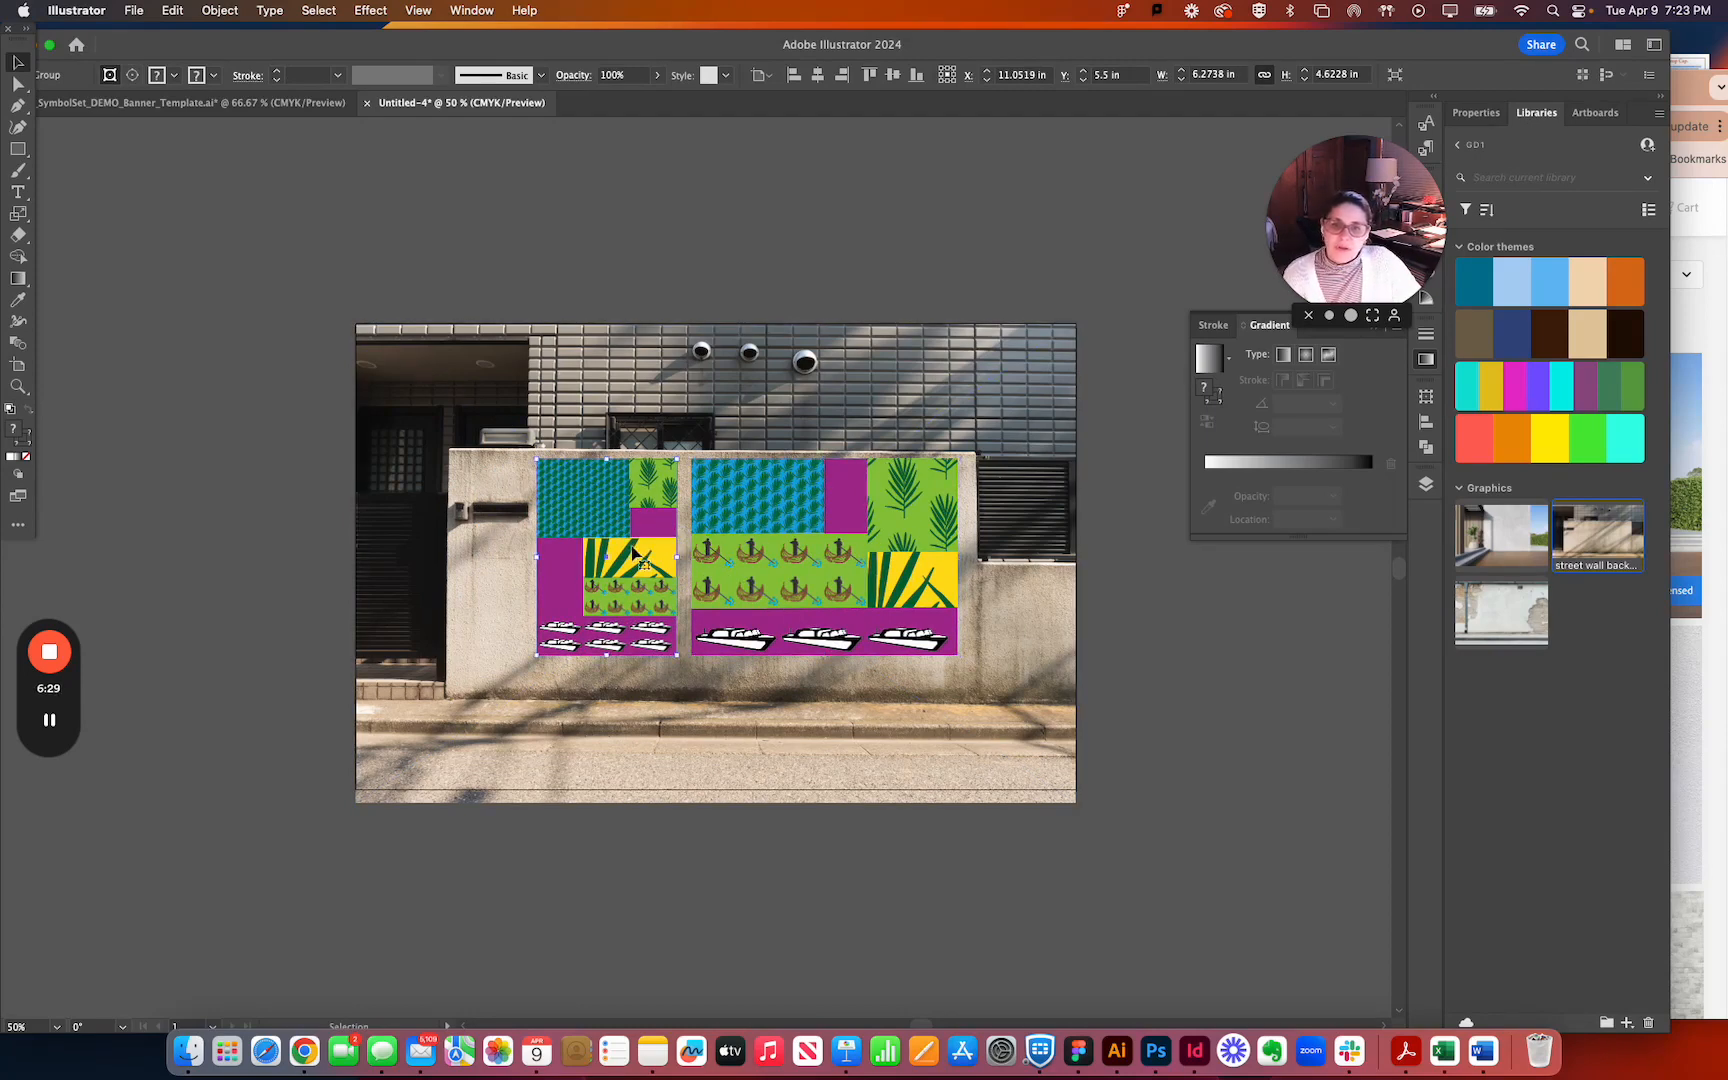
pyautogui.keyDown('shift'); pyautogui.click(893, 580); pyautogui.keyUp('shift')
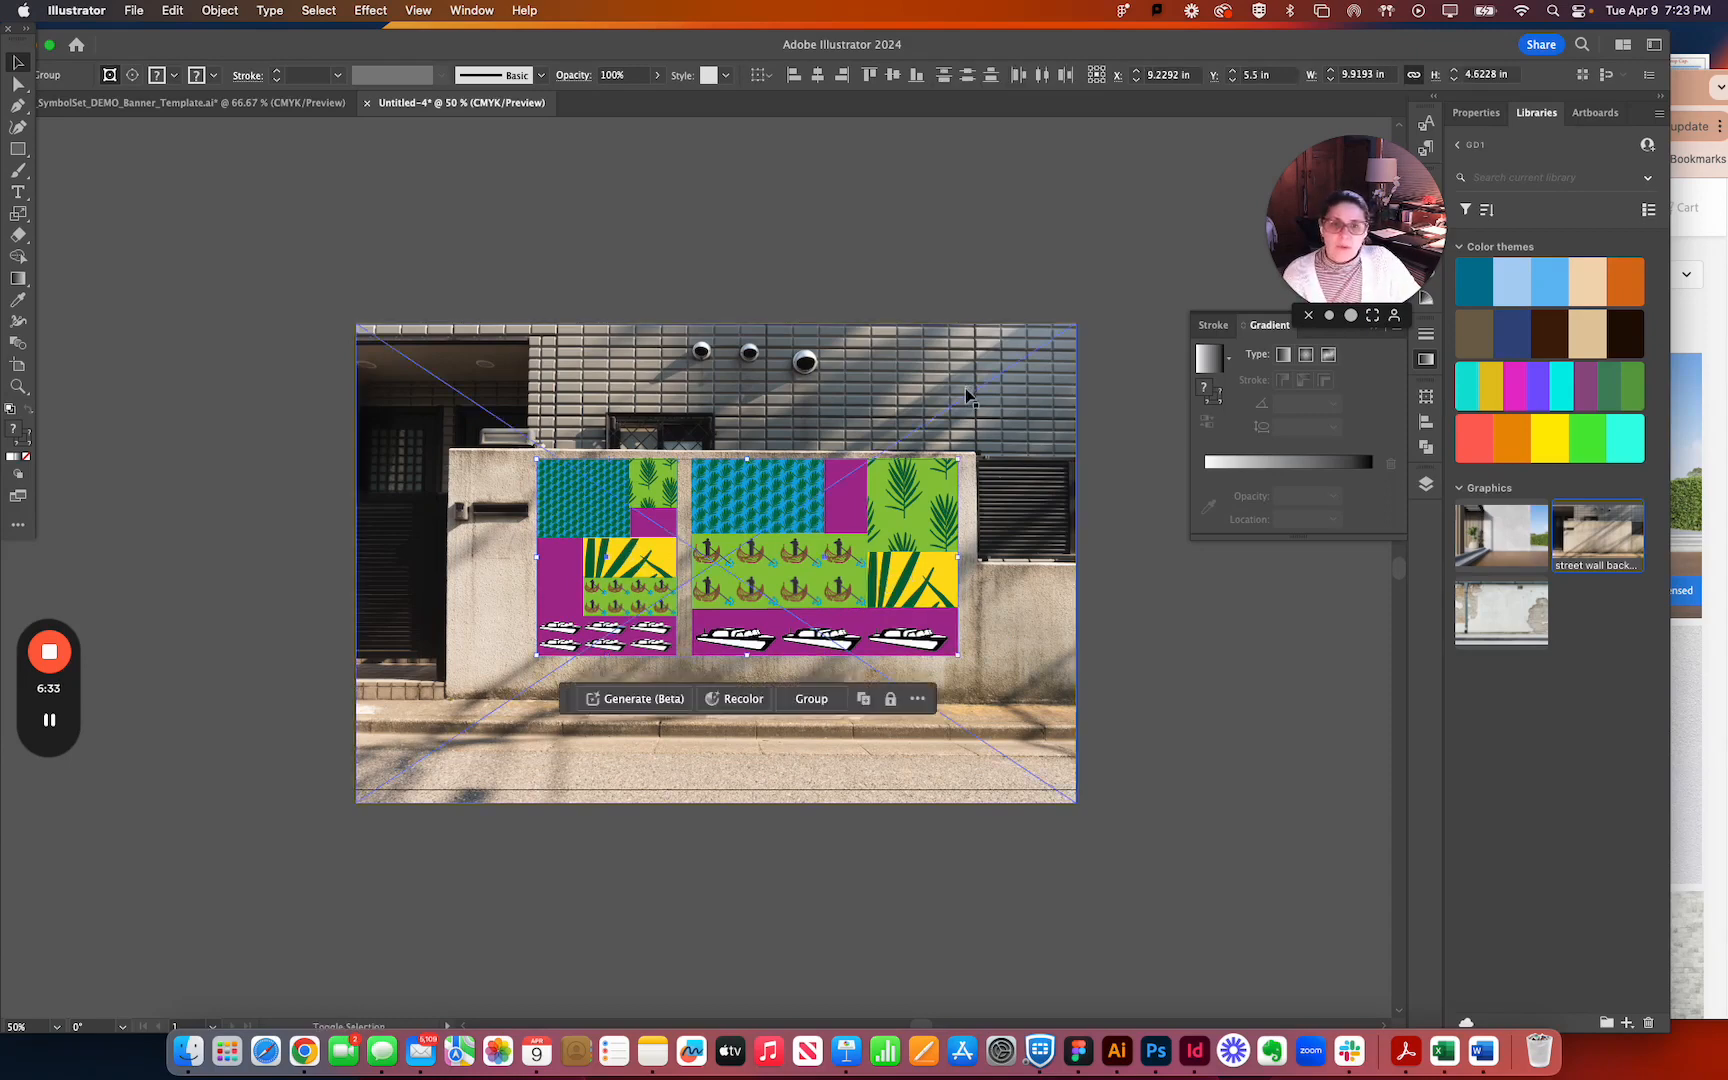
pyautogui.moveTo(900, 572); pyautogui.dragTo(900, 207)
pyautogui.click(1085, 252)
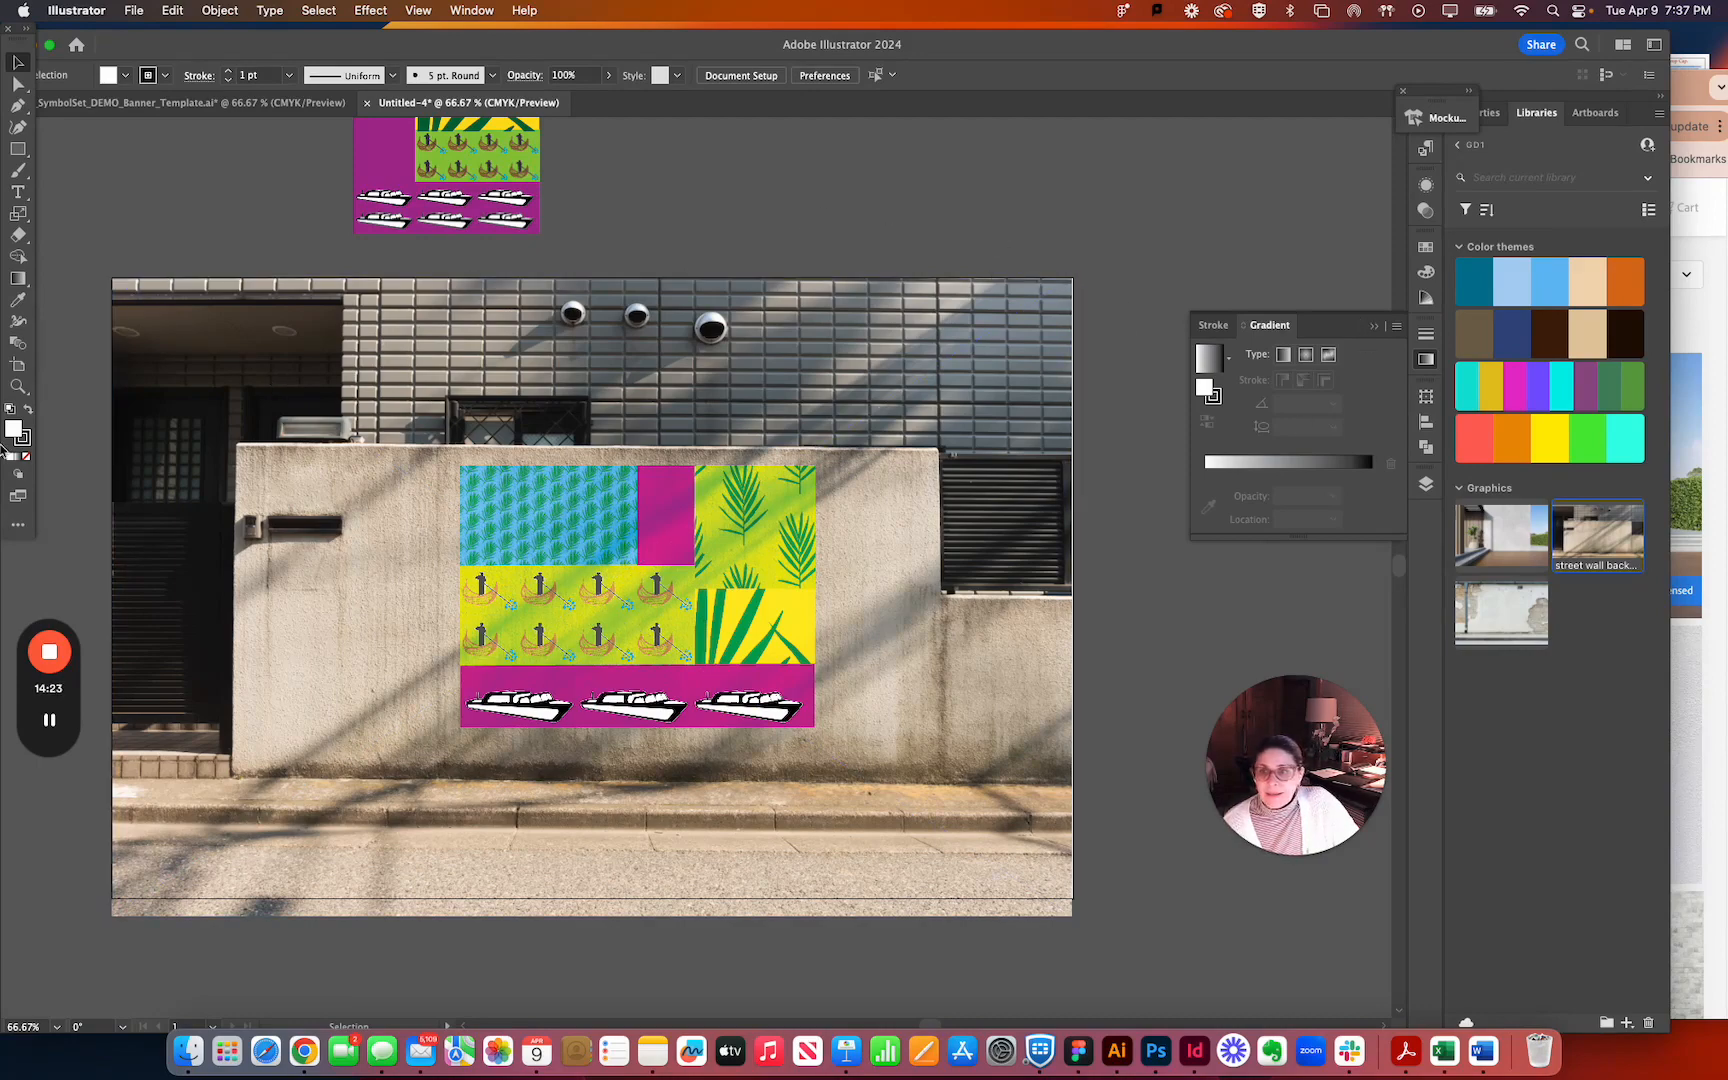
# Add a second 17 x 11 in artboard to the mockup document, keeping its default artboard options.
pyautogui.click(470, 11)
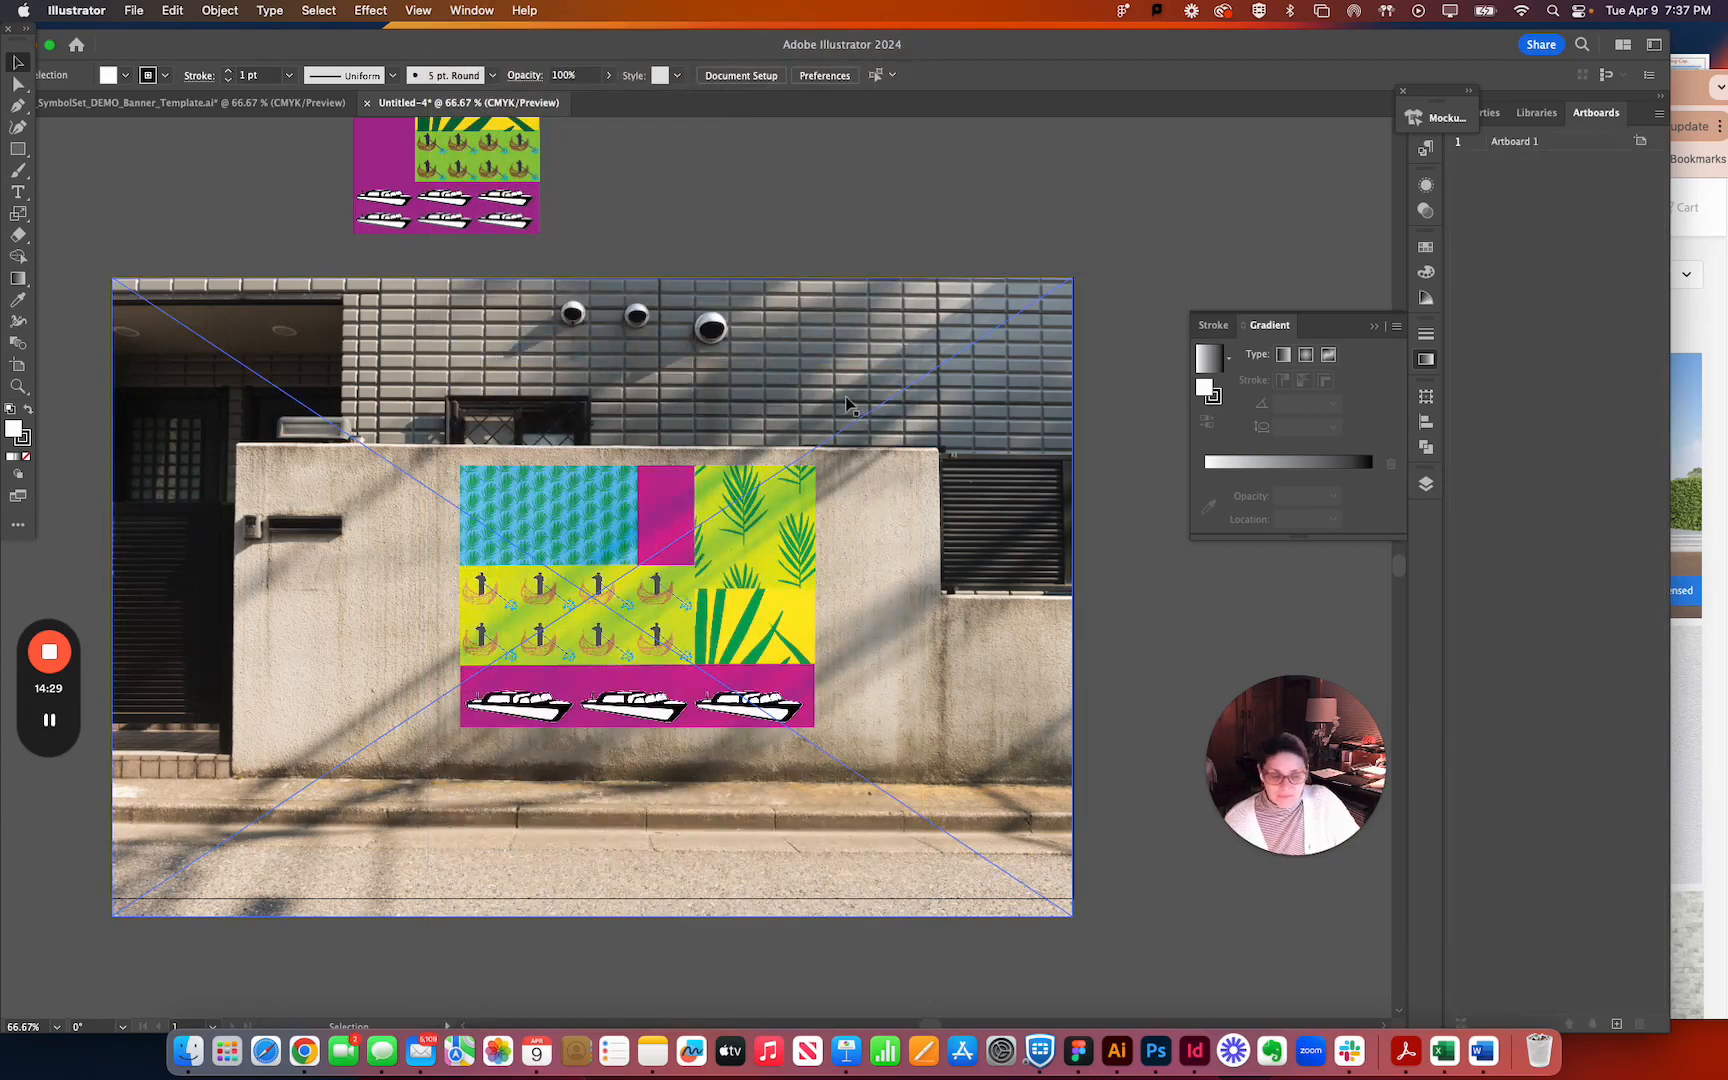
pyautogui.click(1172, 424)
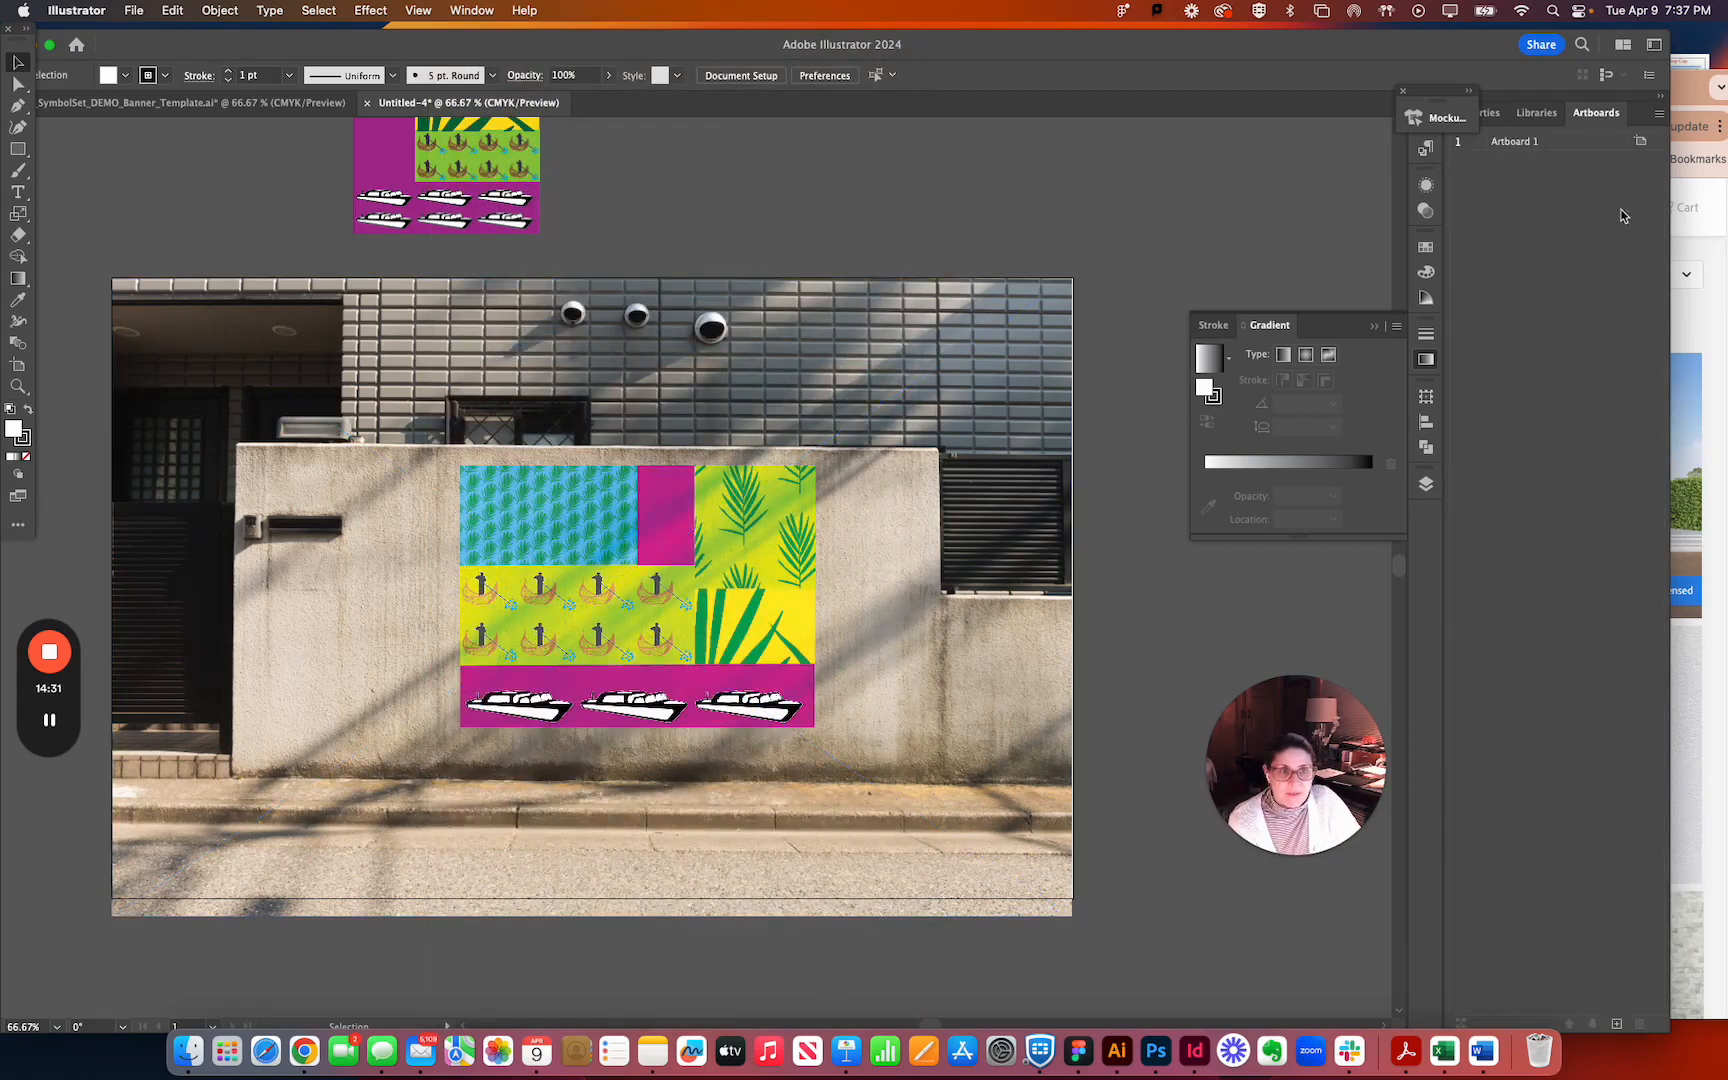
pyautogui.click(1612, 1023)
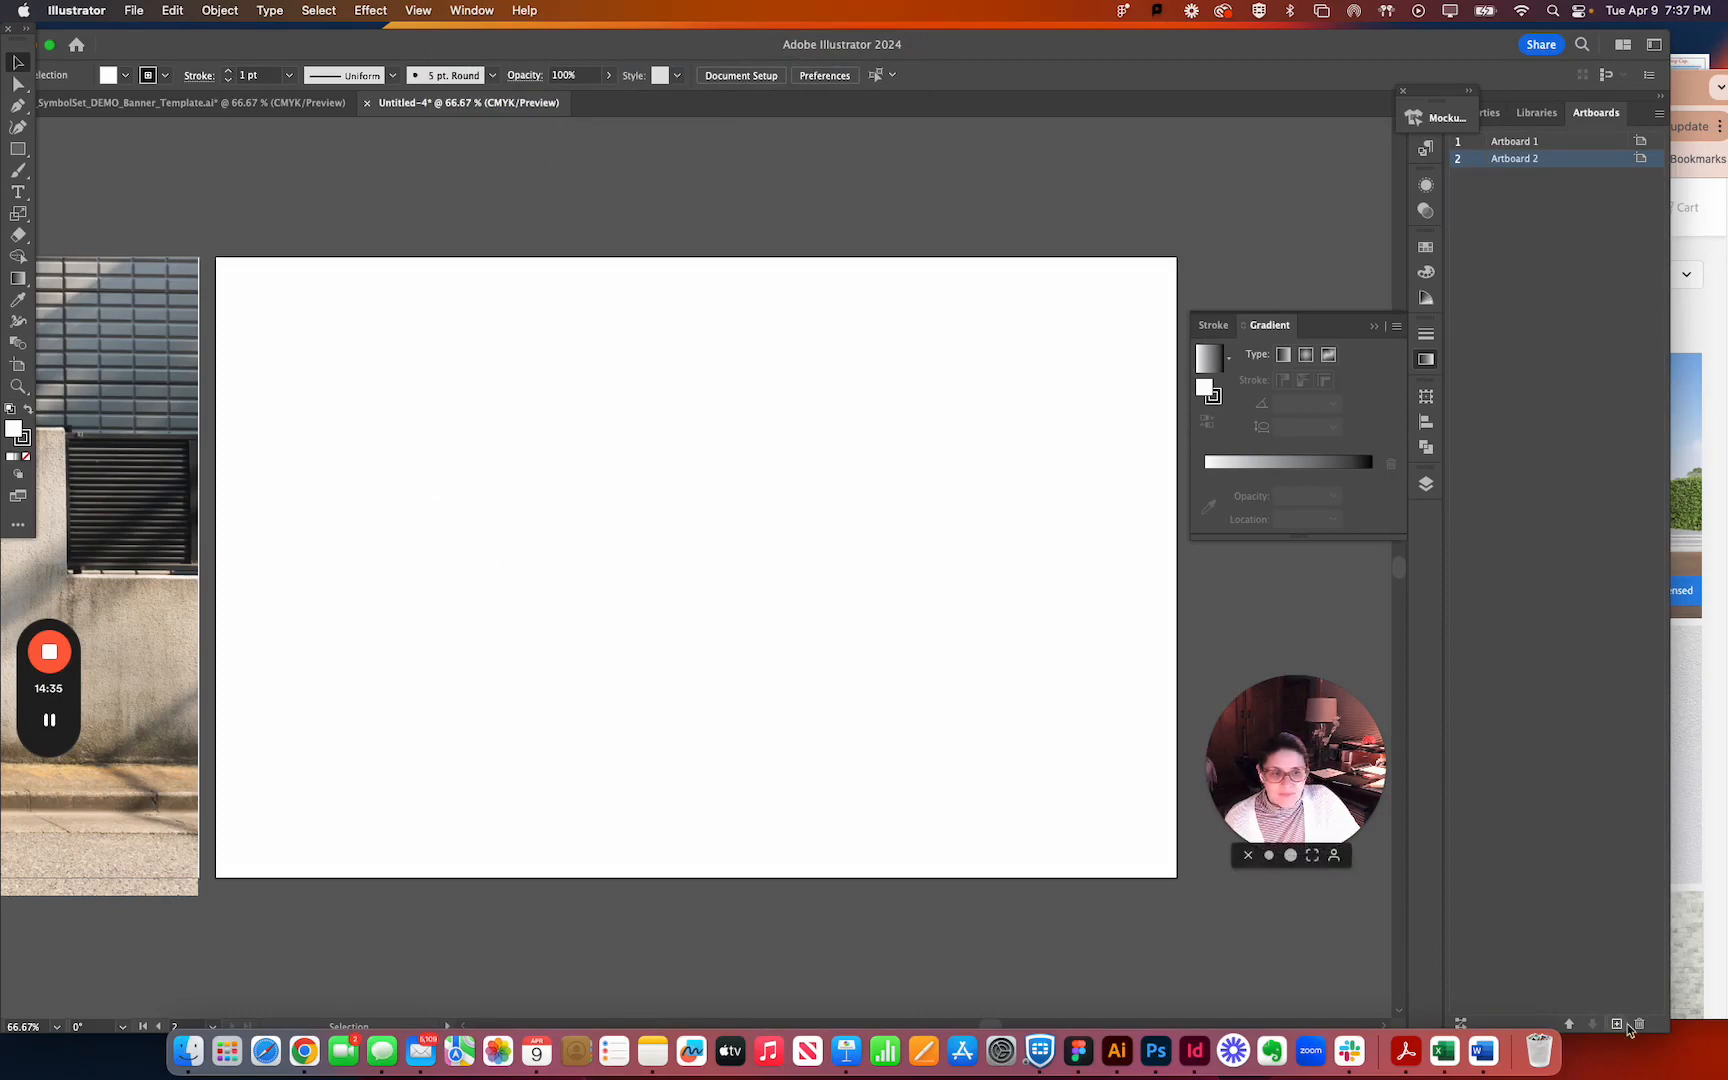
pyautogui.click(1640, 158)
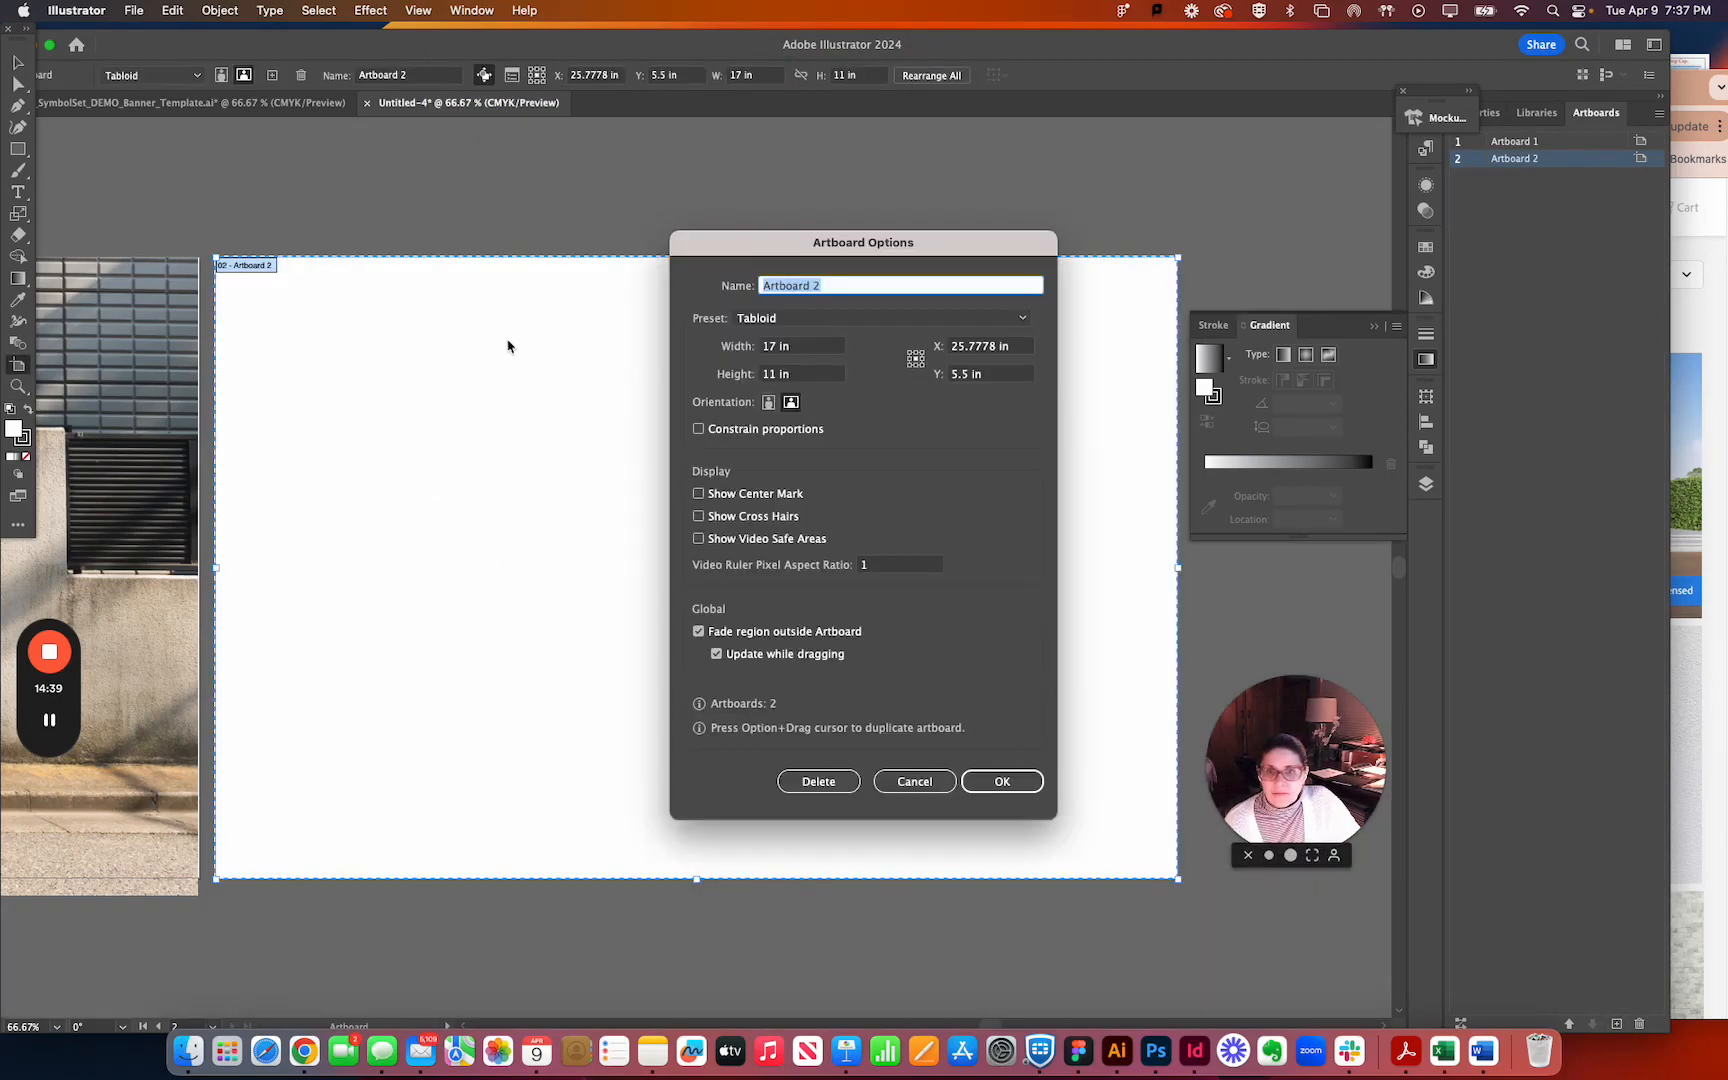
pyautogui.click(914, 781)
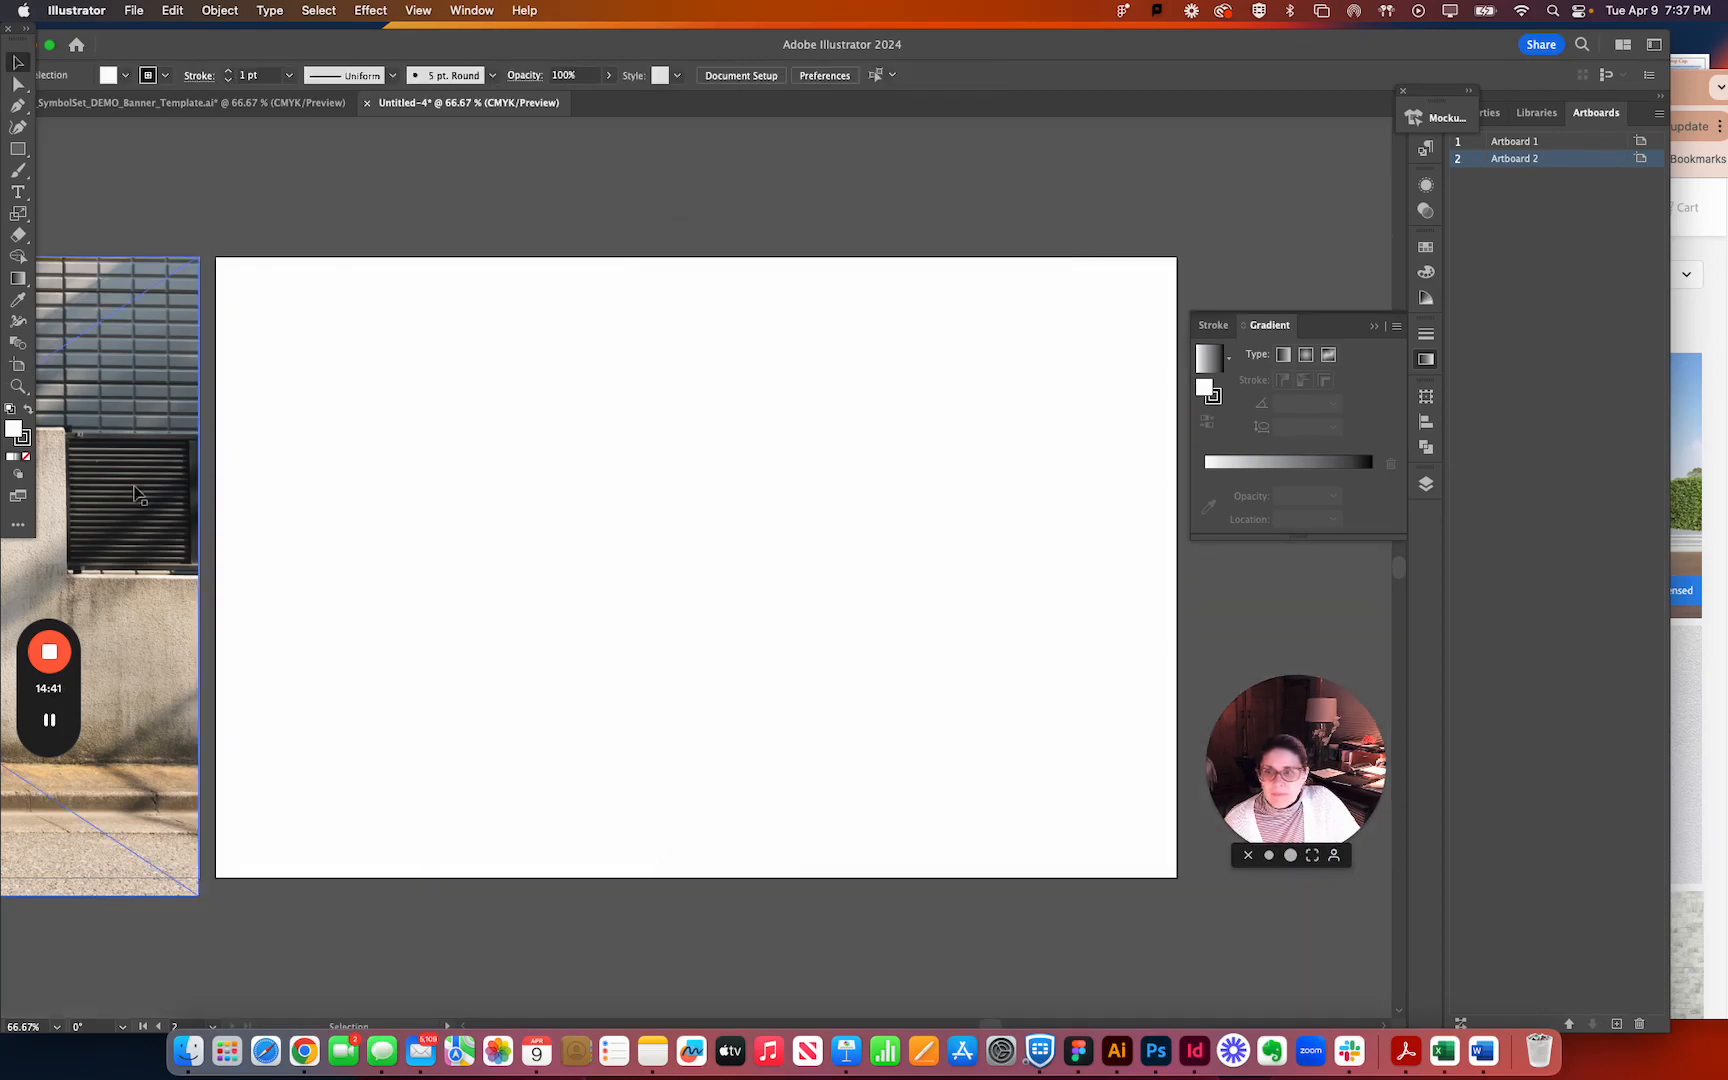
# Move the new blank artboard farther away from the wall photo artboard with the Artboard tool.
pyautogui.click(18, 365)
pyautogui.moveTo(278, 381); pyautogui.dragTo(451, 390)
pyautogui.click(310, 394)
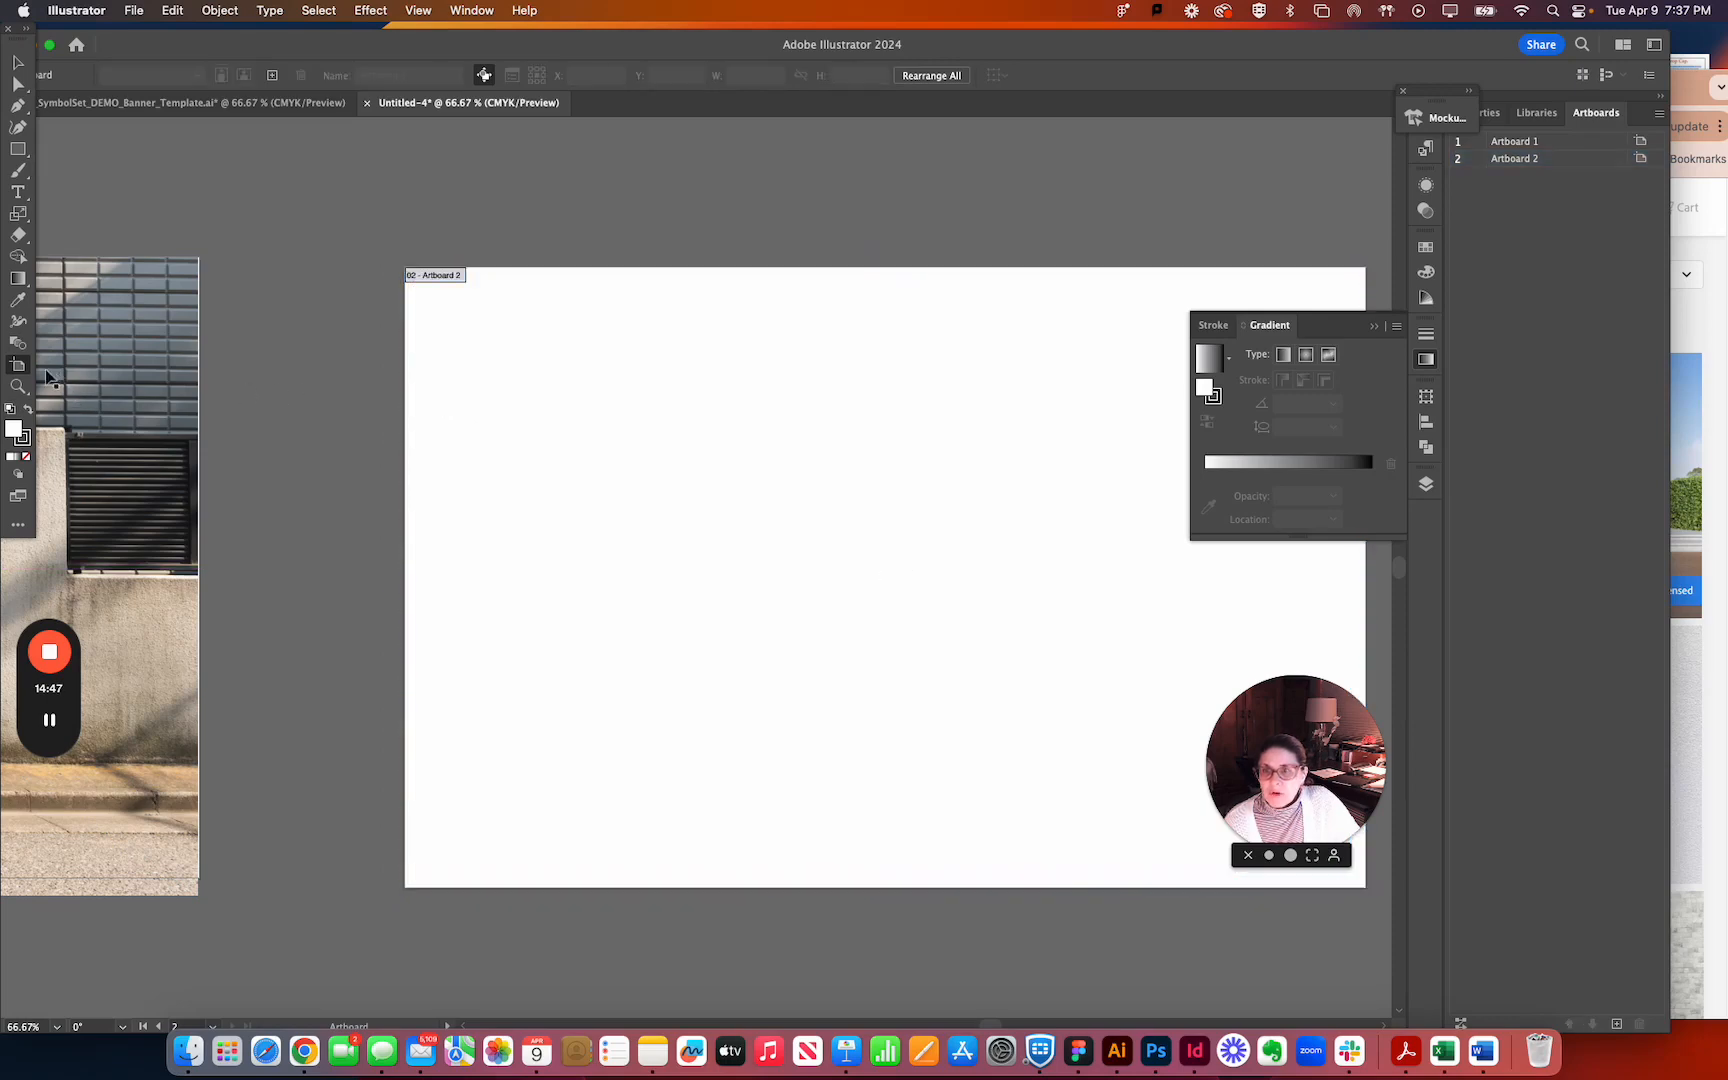
pyautogui.click(18, 62)
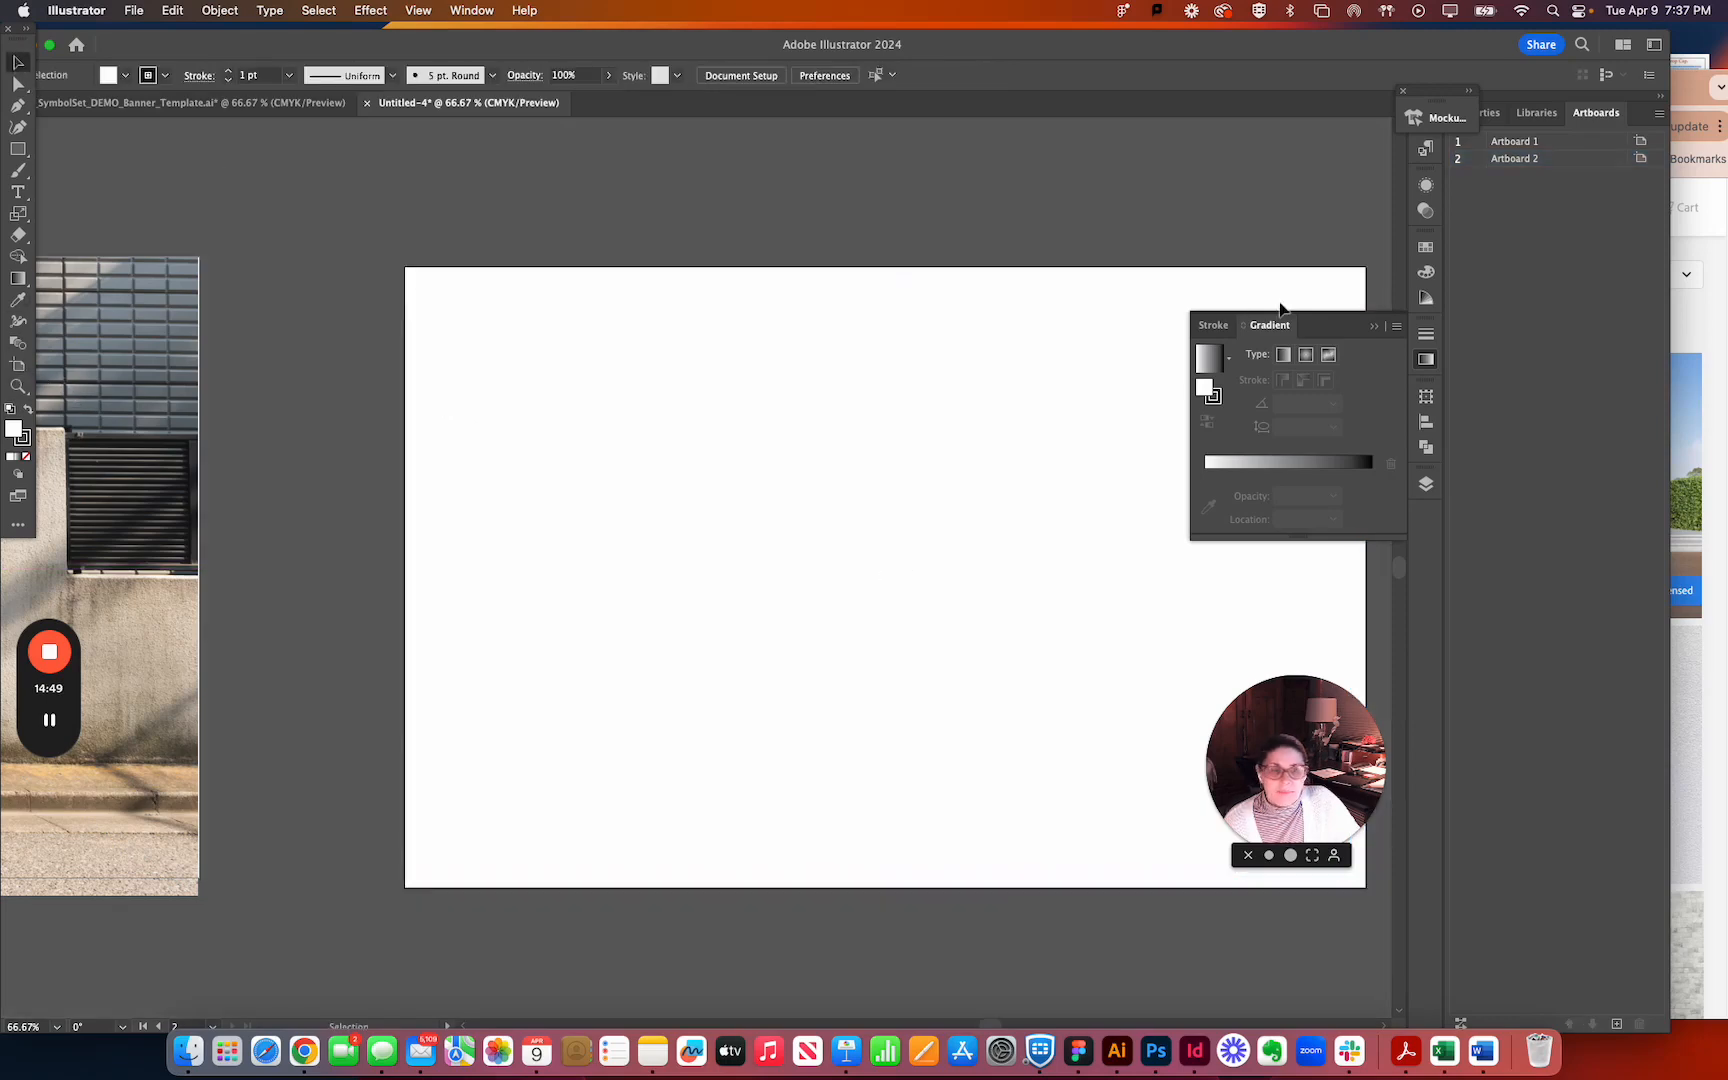
# Show the library's stock graphics and collapse the Gradient panel so the blank artboard is unobstructed.
pyautogui.click(1537, 114)
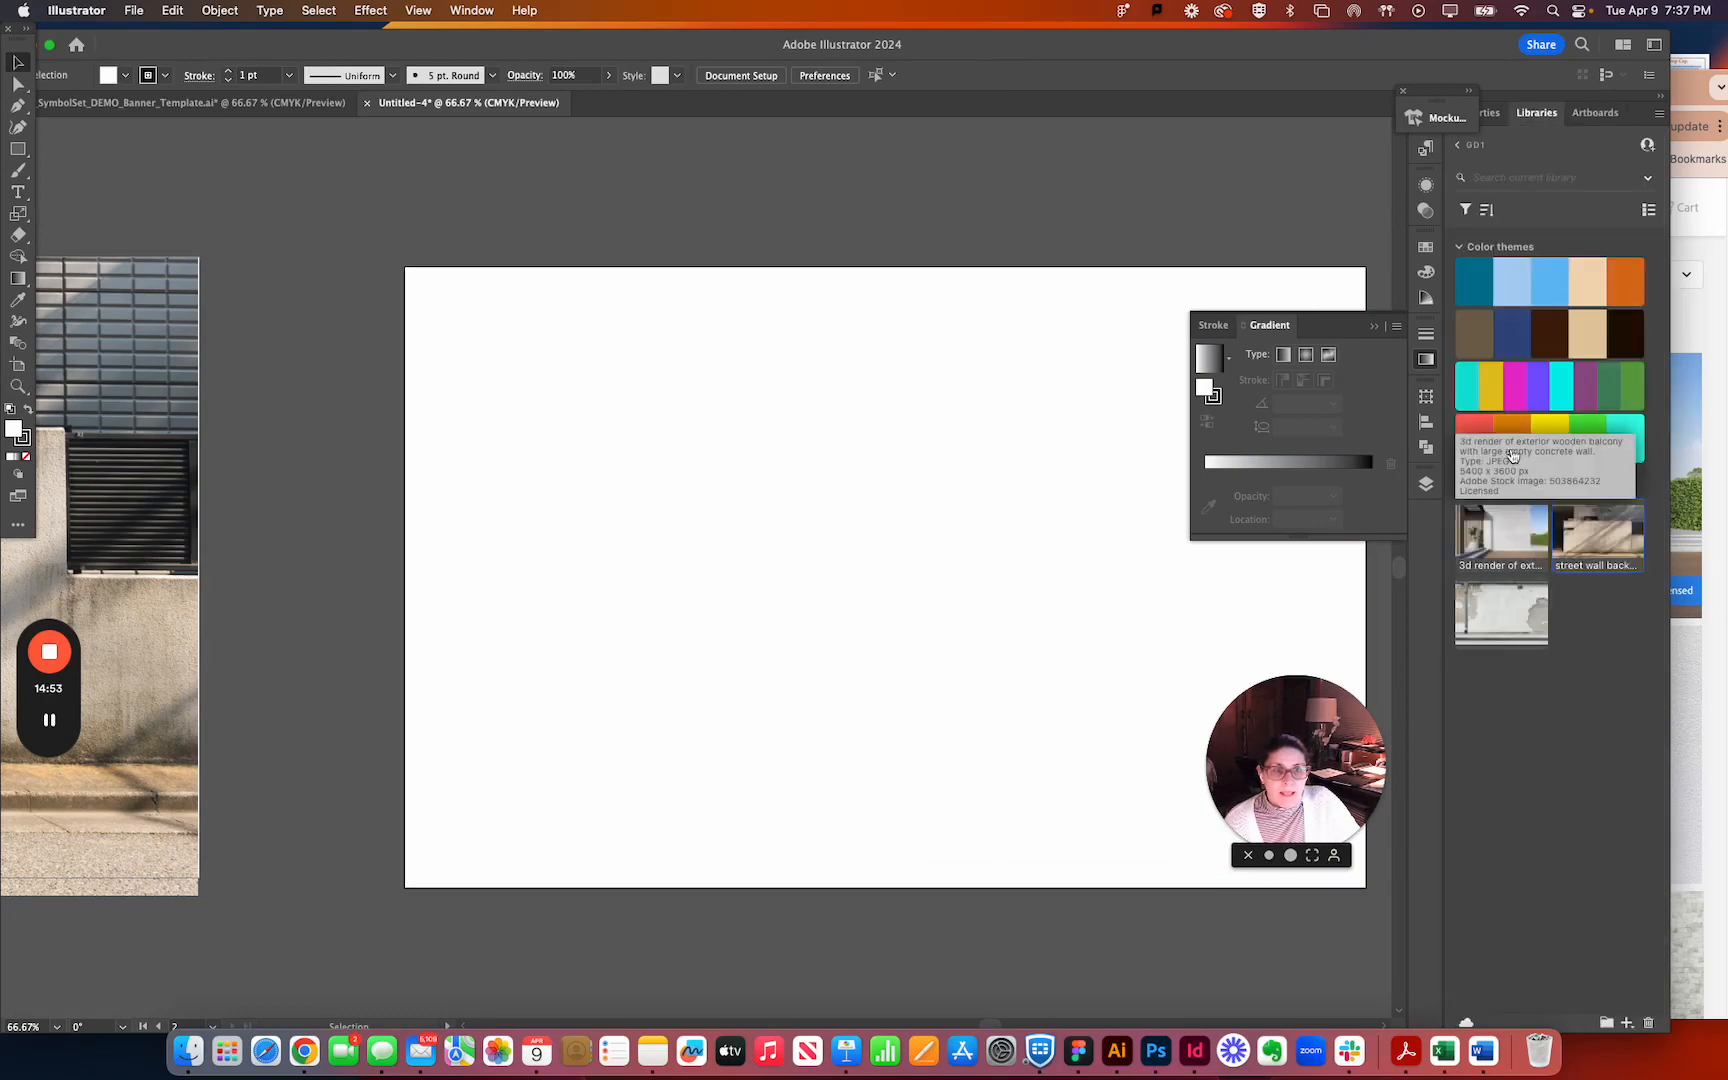
pyautogui.click(1375, 326)
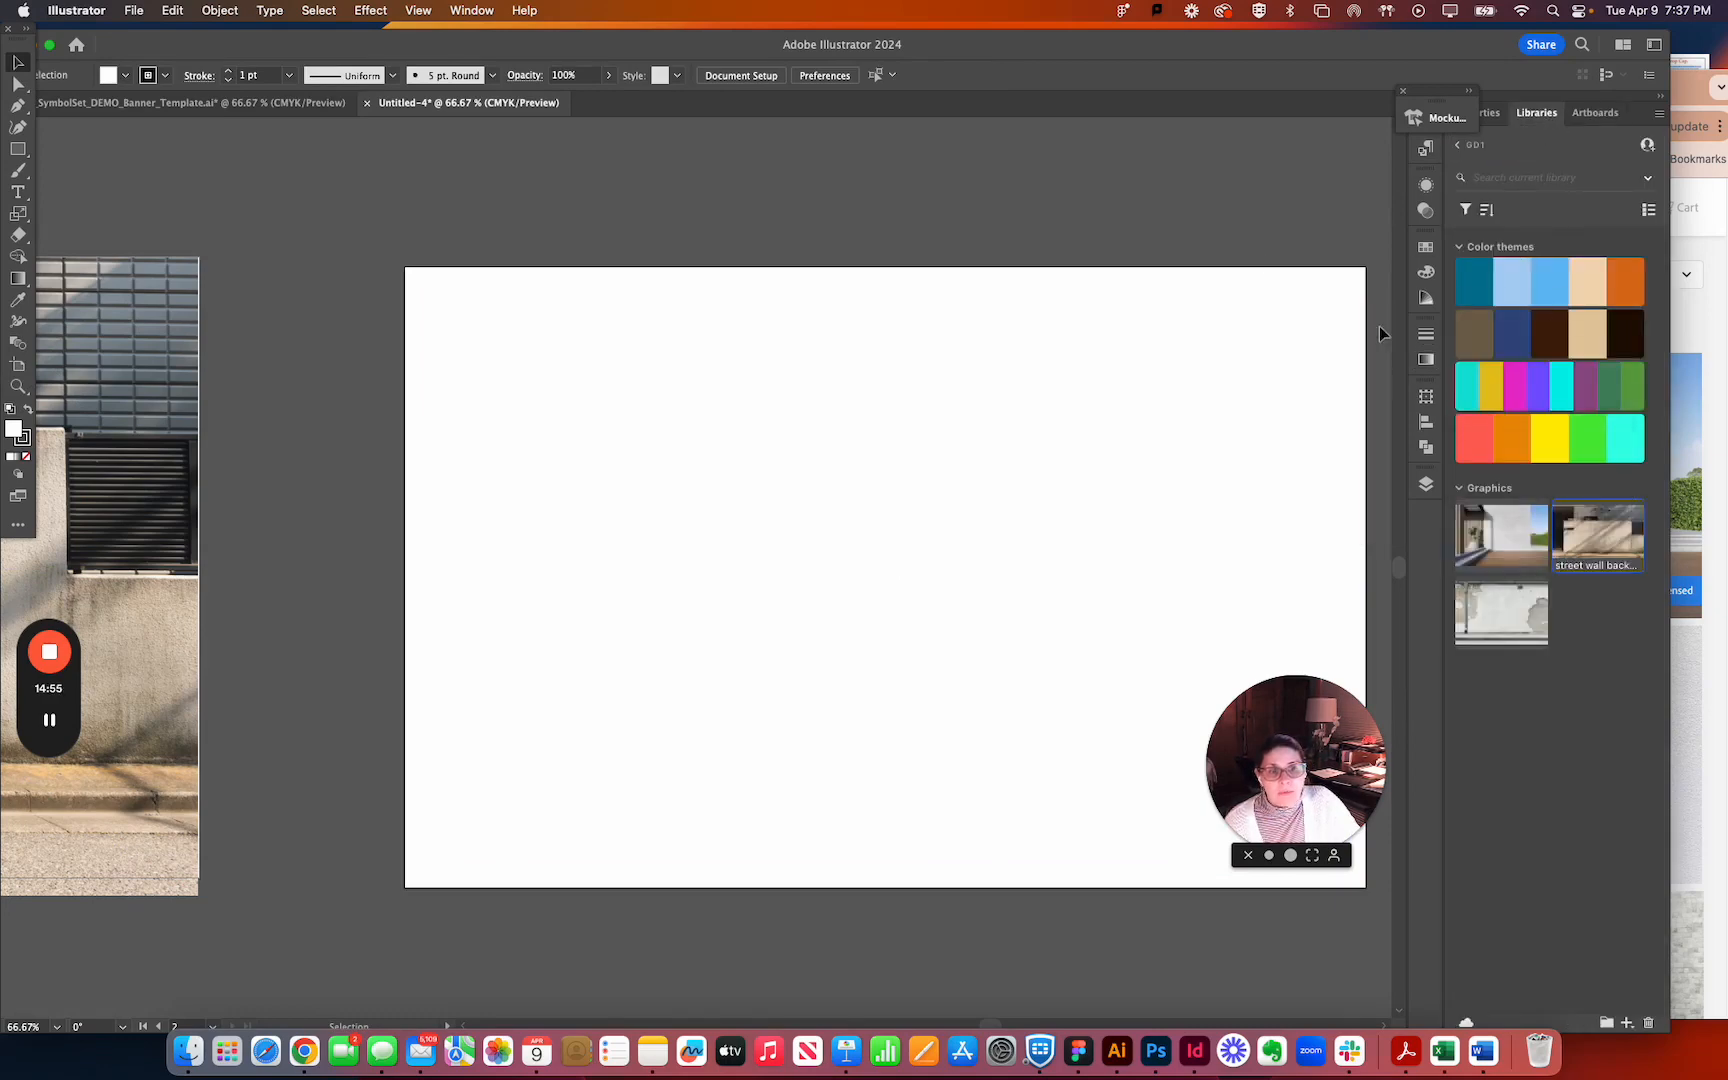
pyautogui.press('space')
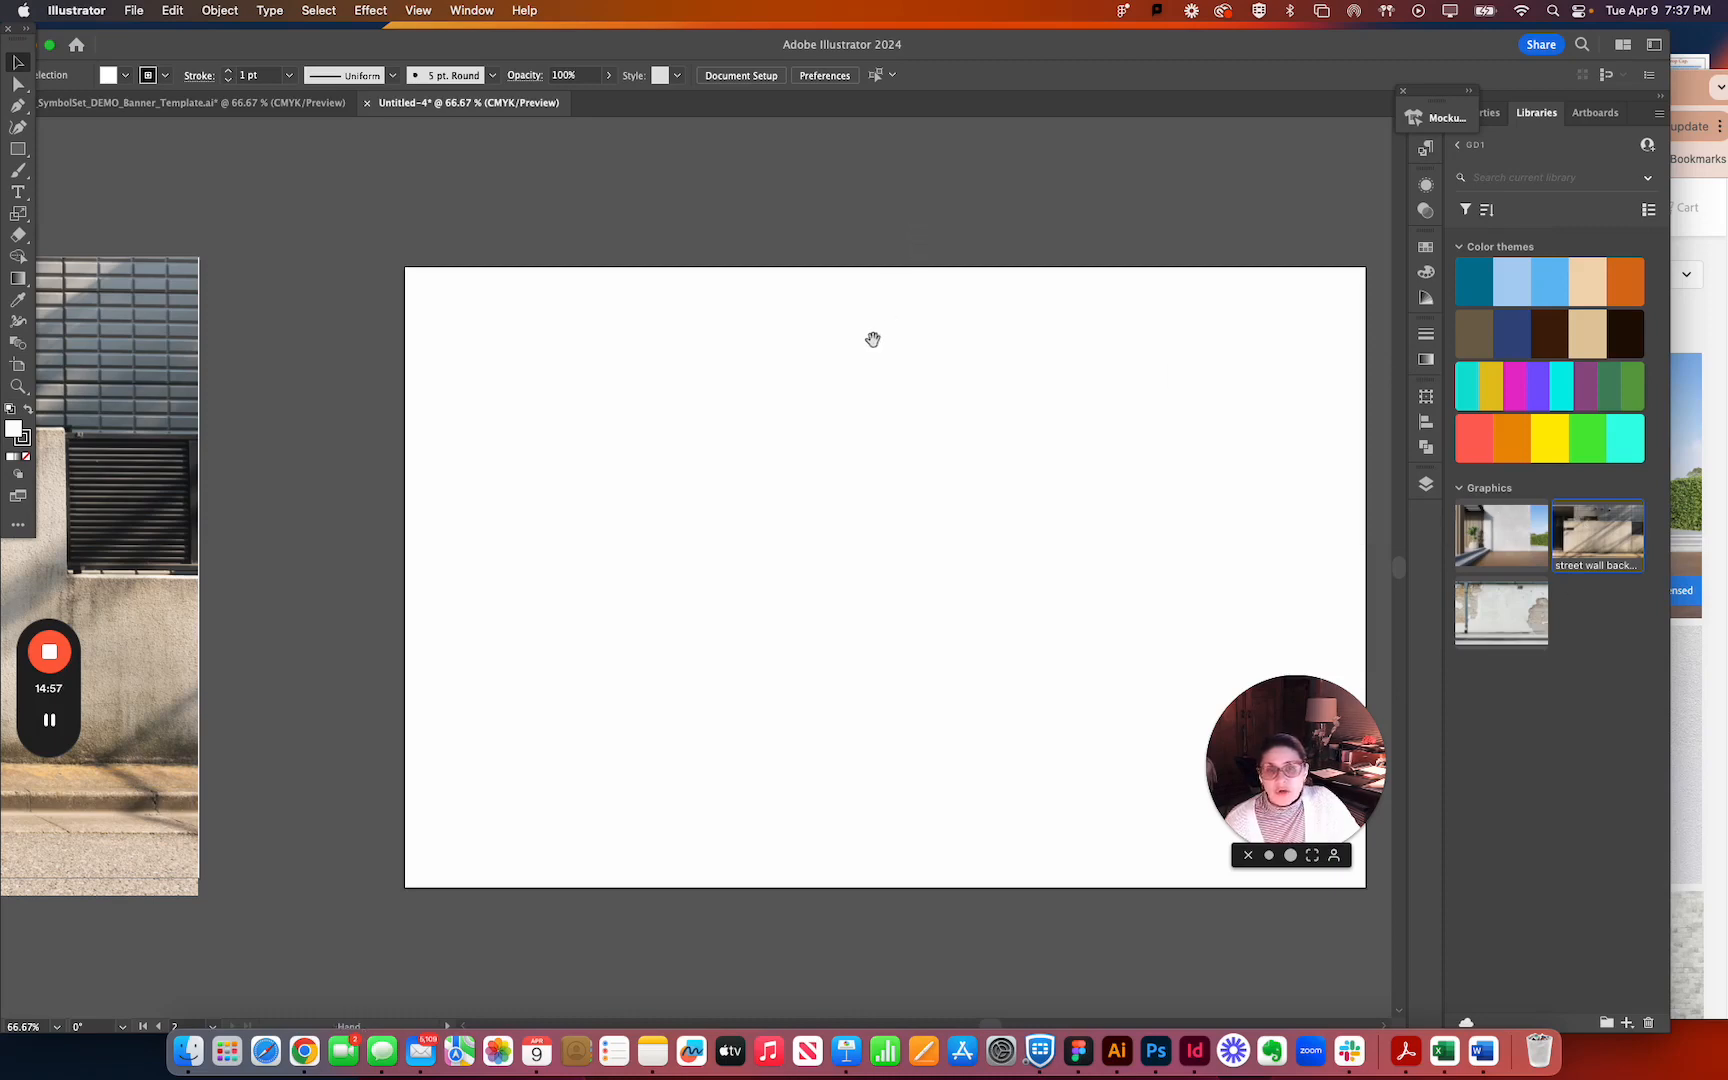
pyautogui.moveTo(873, 339); pyautogui.dragTo(667, 332)
pyautogui.moveTo(1271, 759); pyautogui.dragTo(1268, 206)
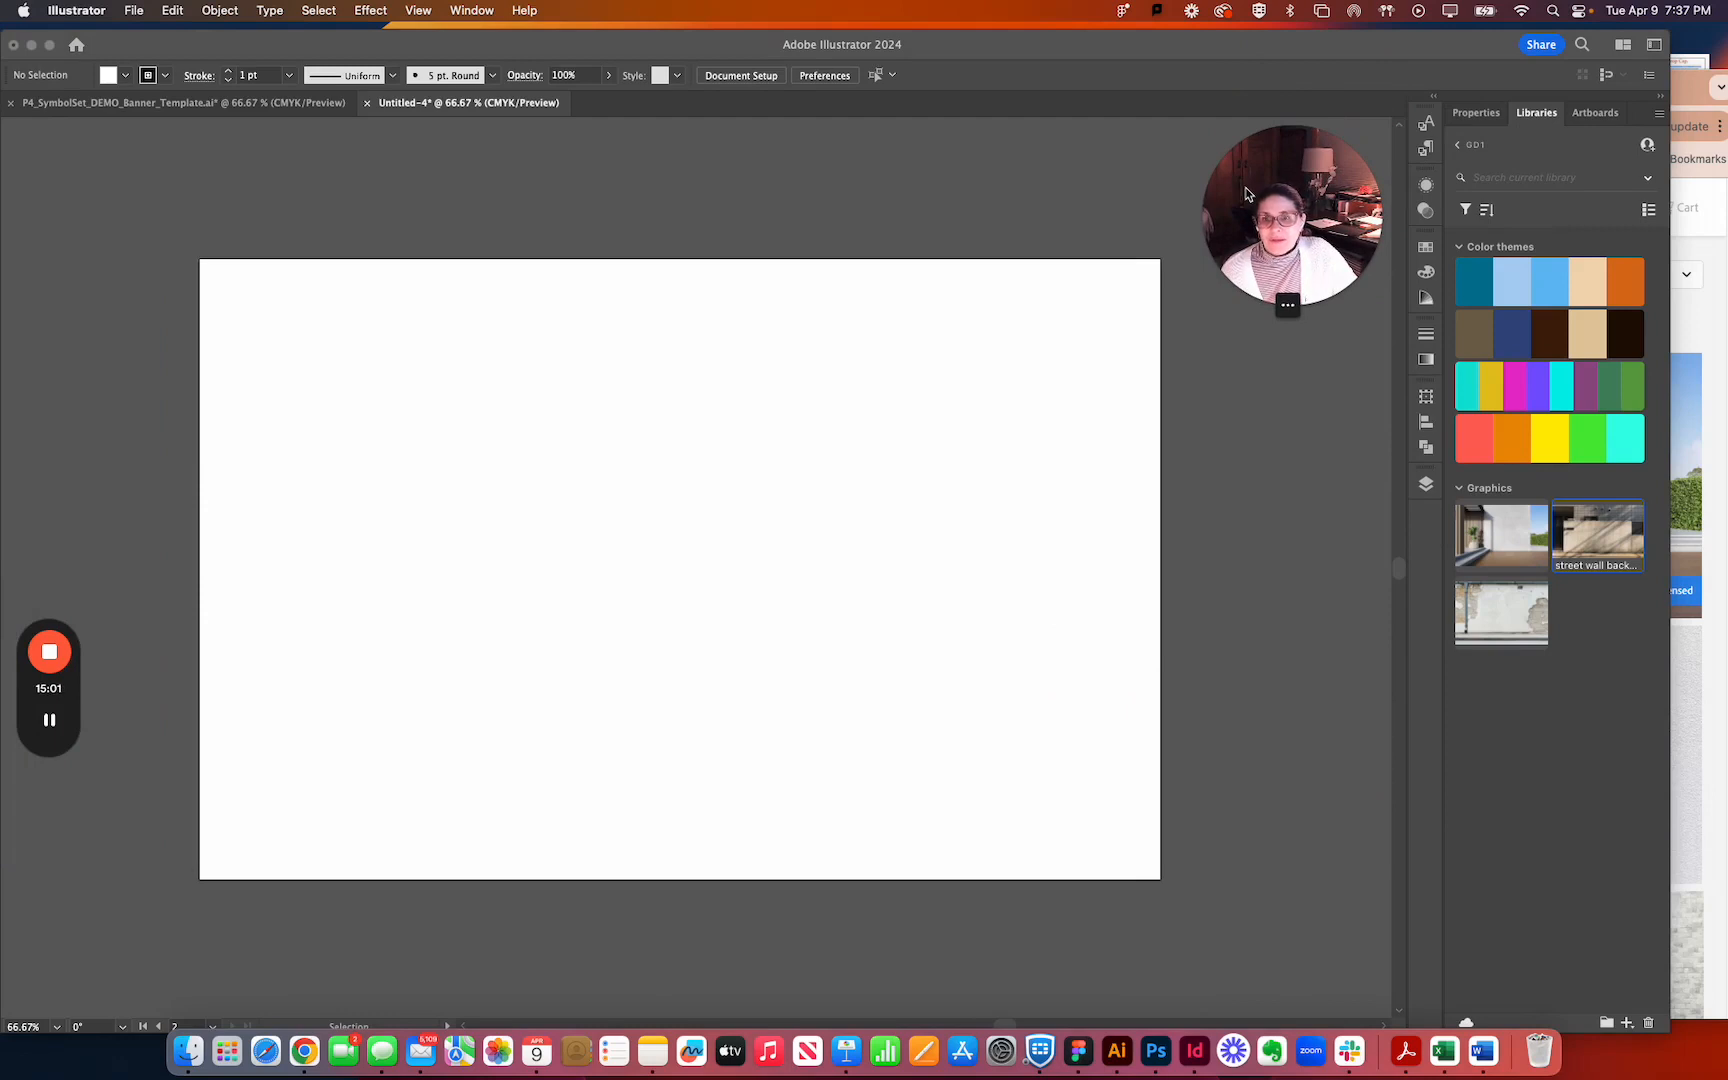
pyautogui.click(490, 182)
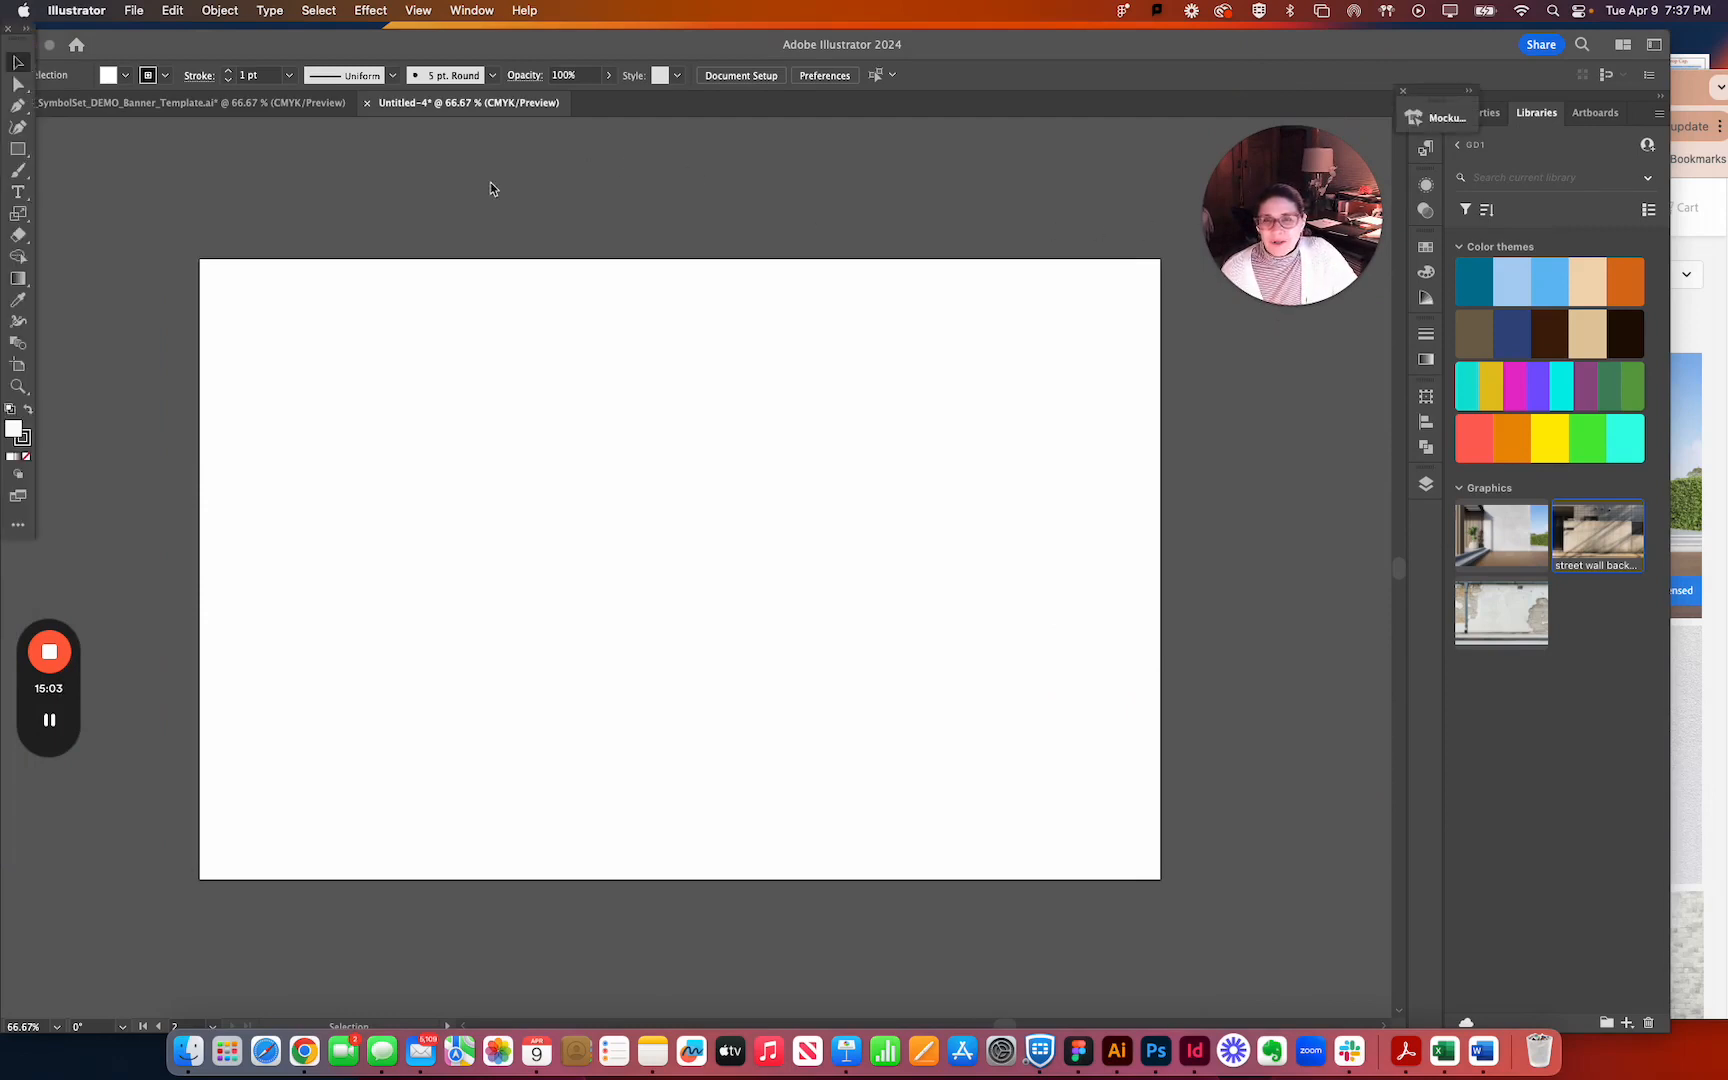
# Open the Mockup (Beta) panel.
pyautogui.click(471, 10)
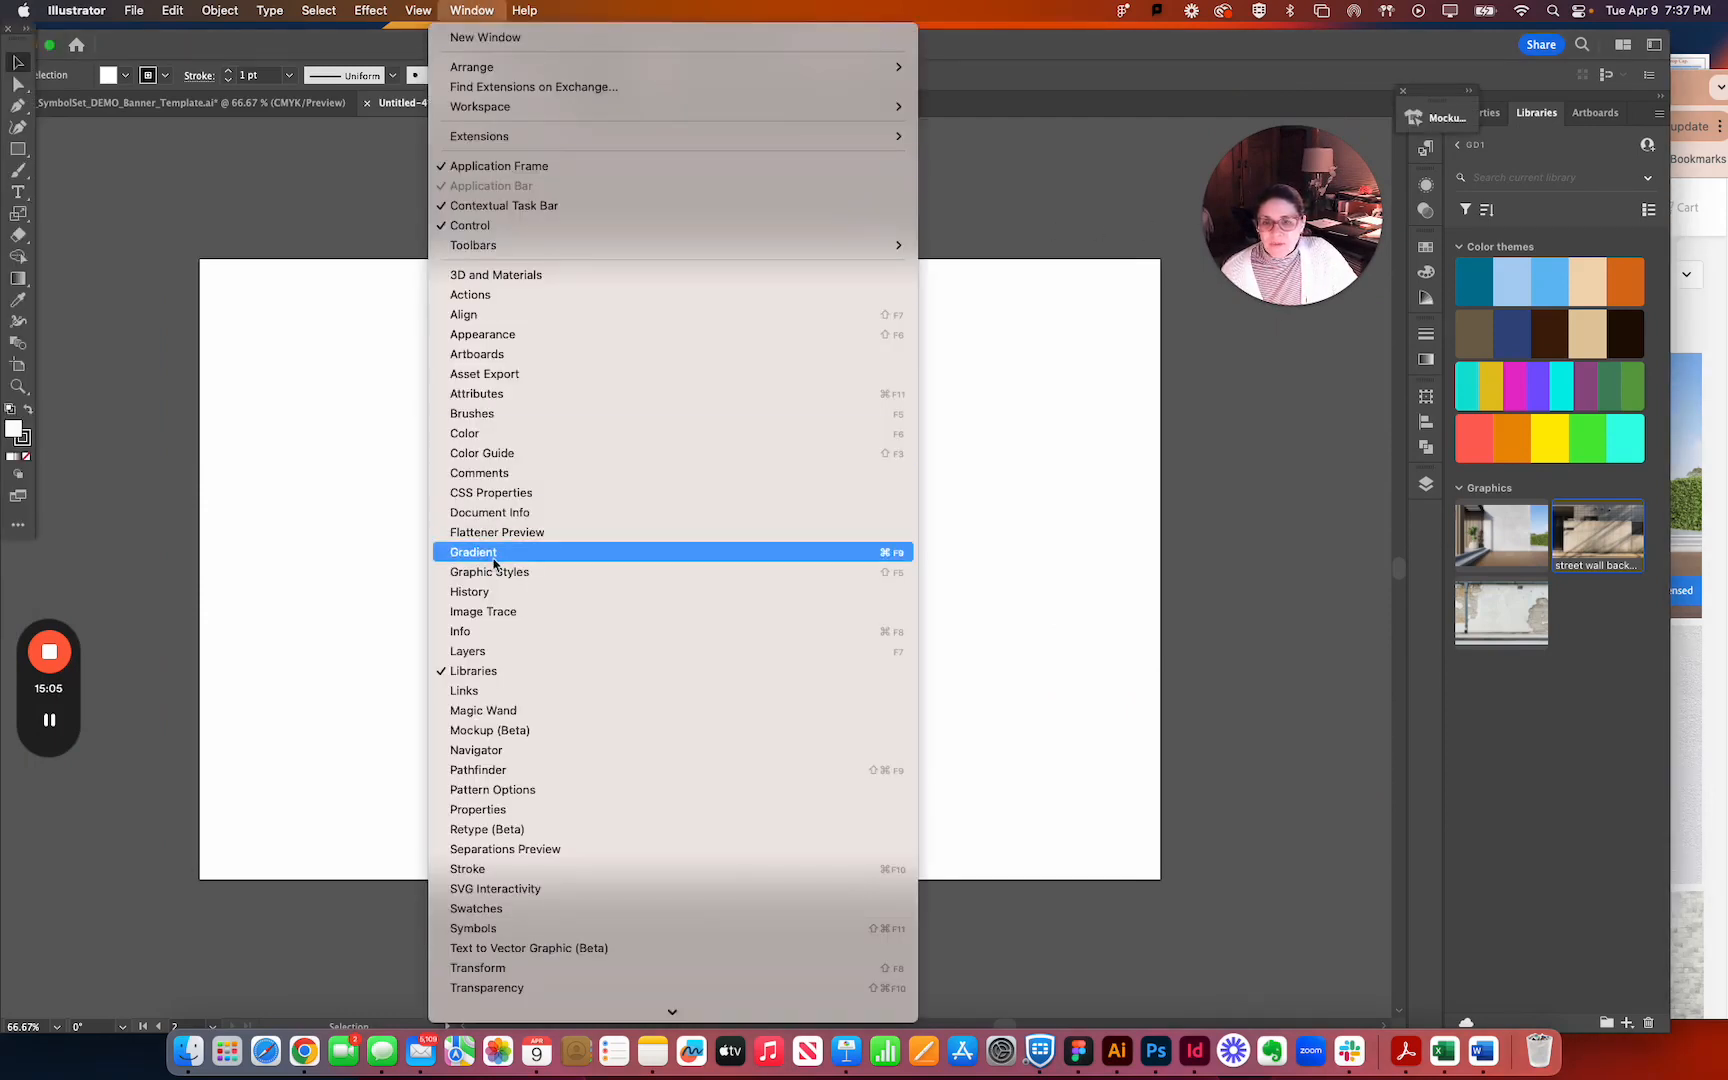
pyautogui.click(500, 730)
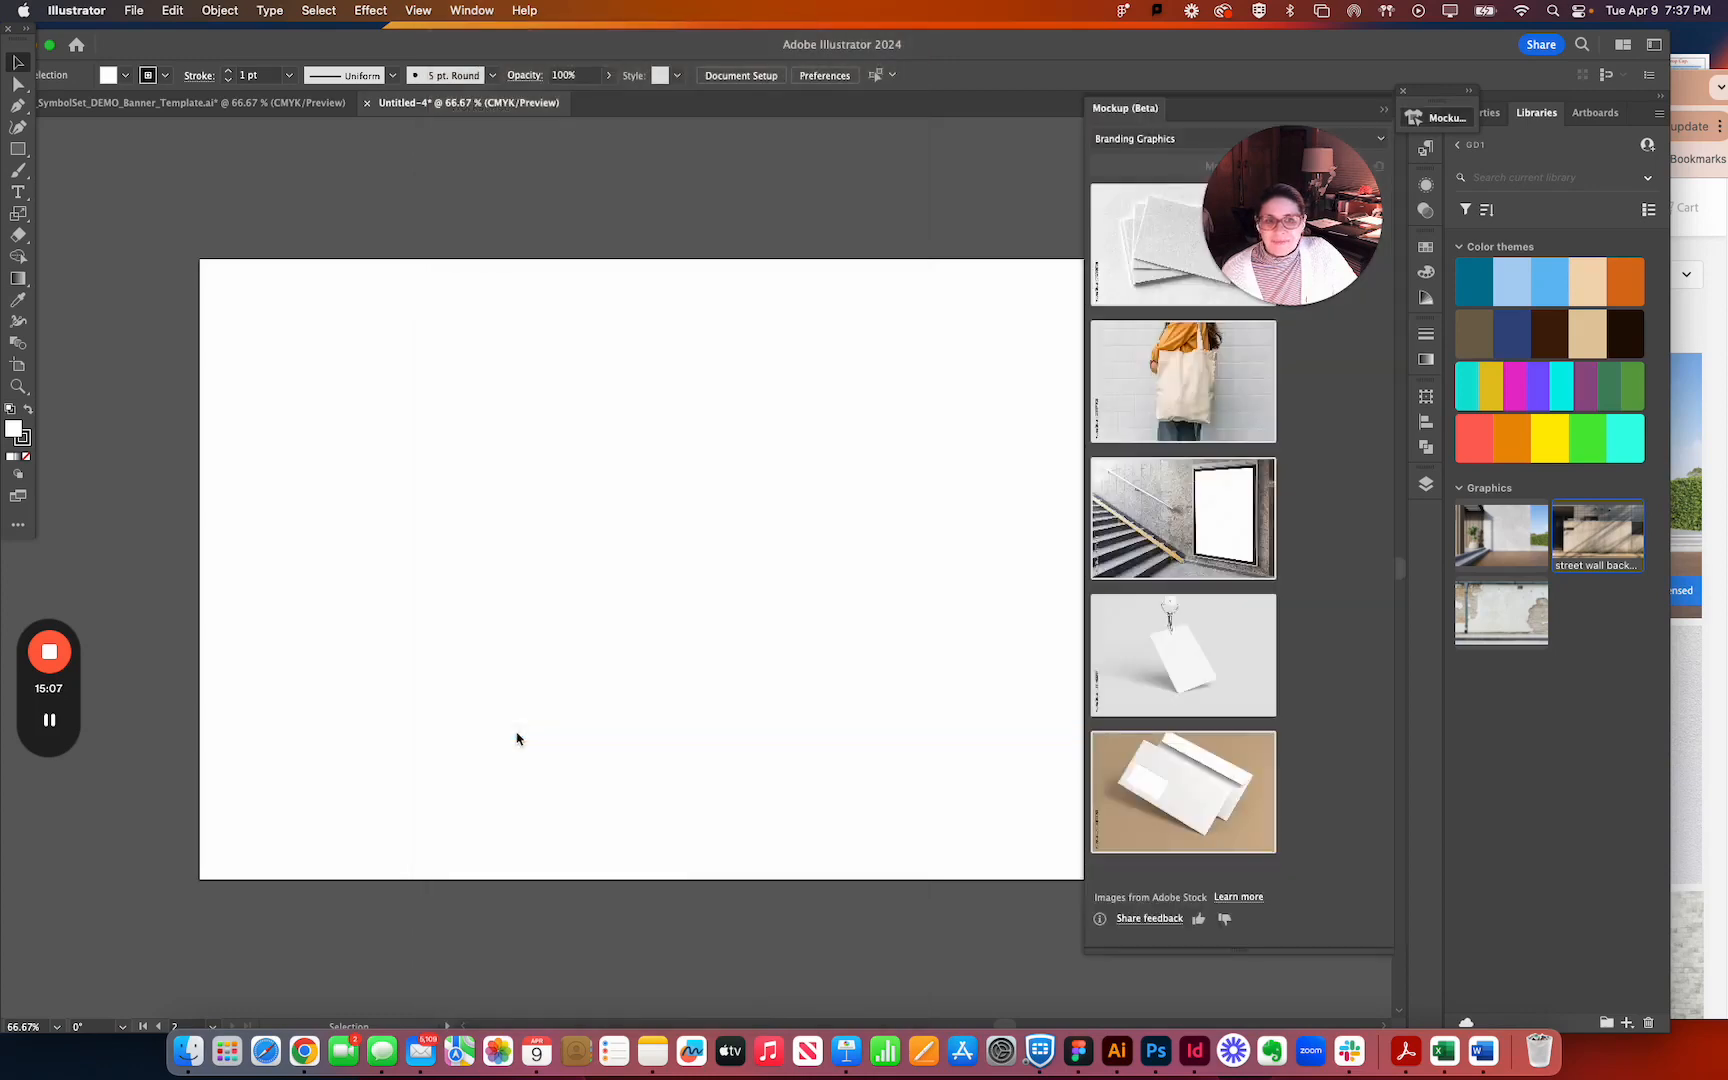
pyautogui.moveTo(1290, 172); pyautogui.dragTo(948, 168)
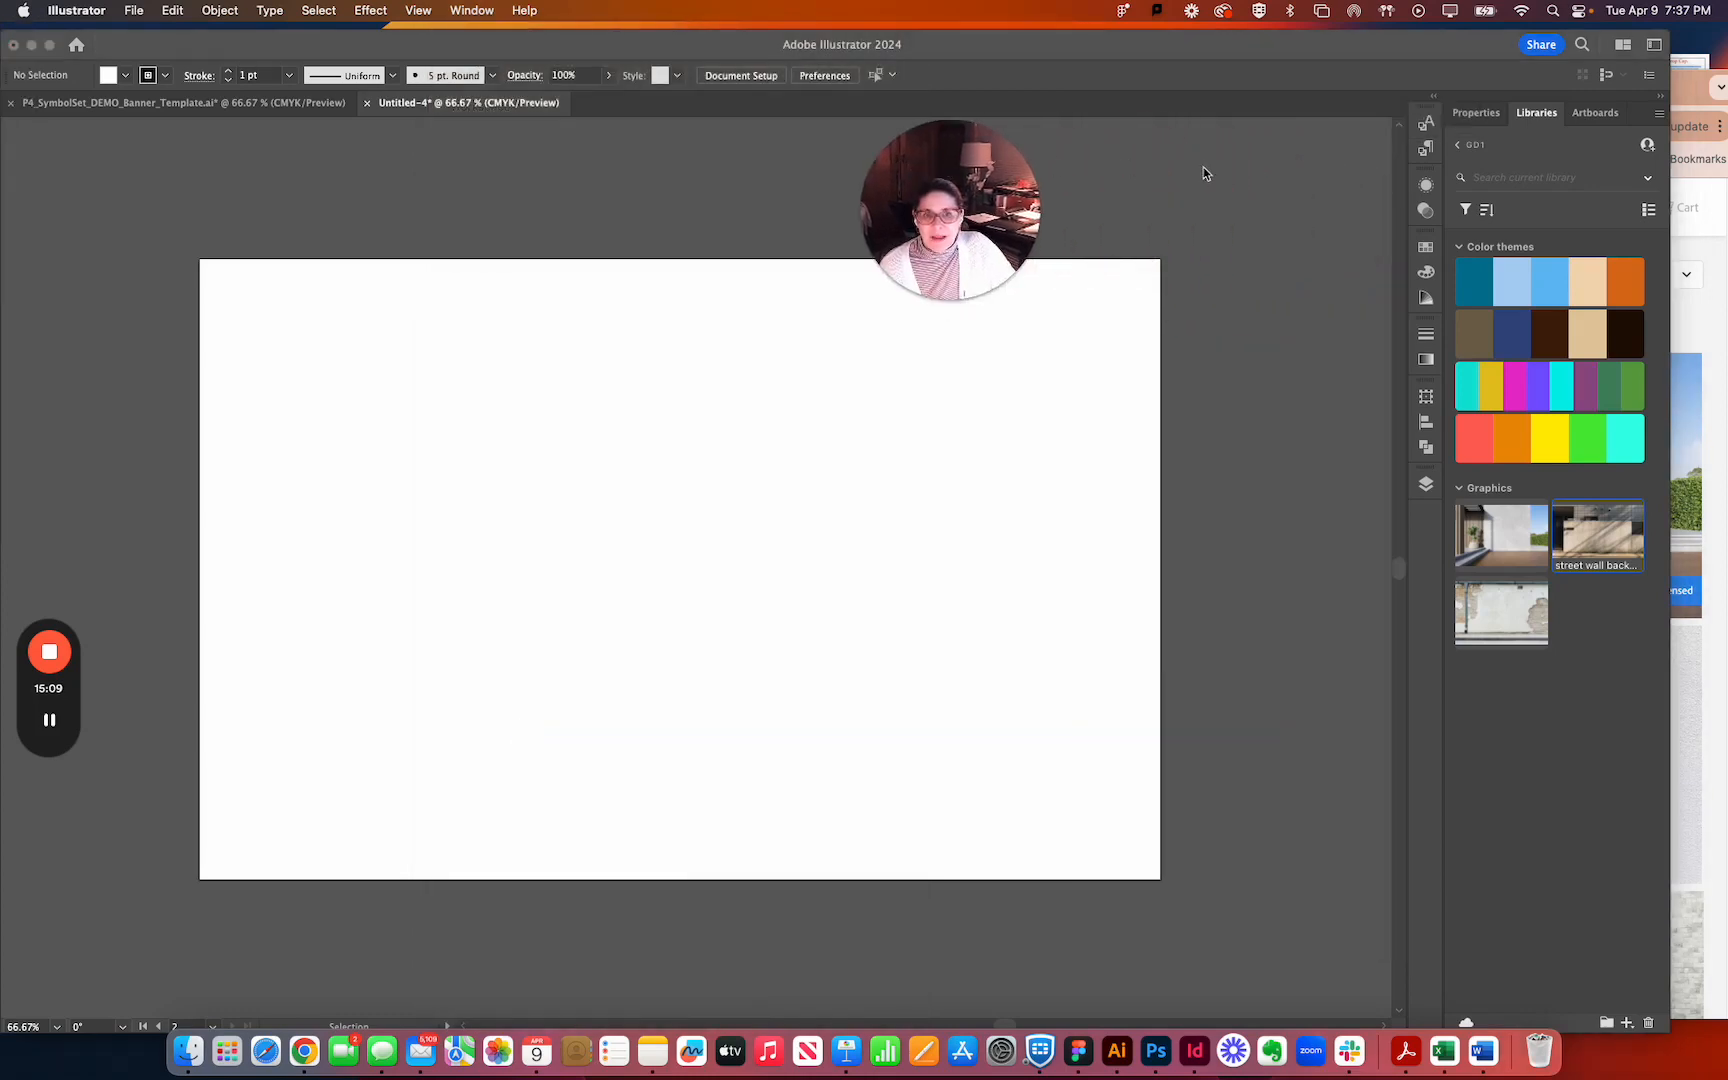
pyautogui.click(471, 10)
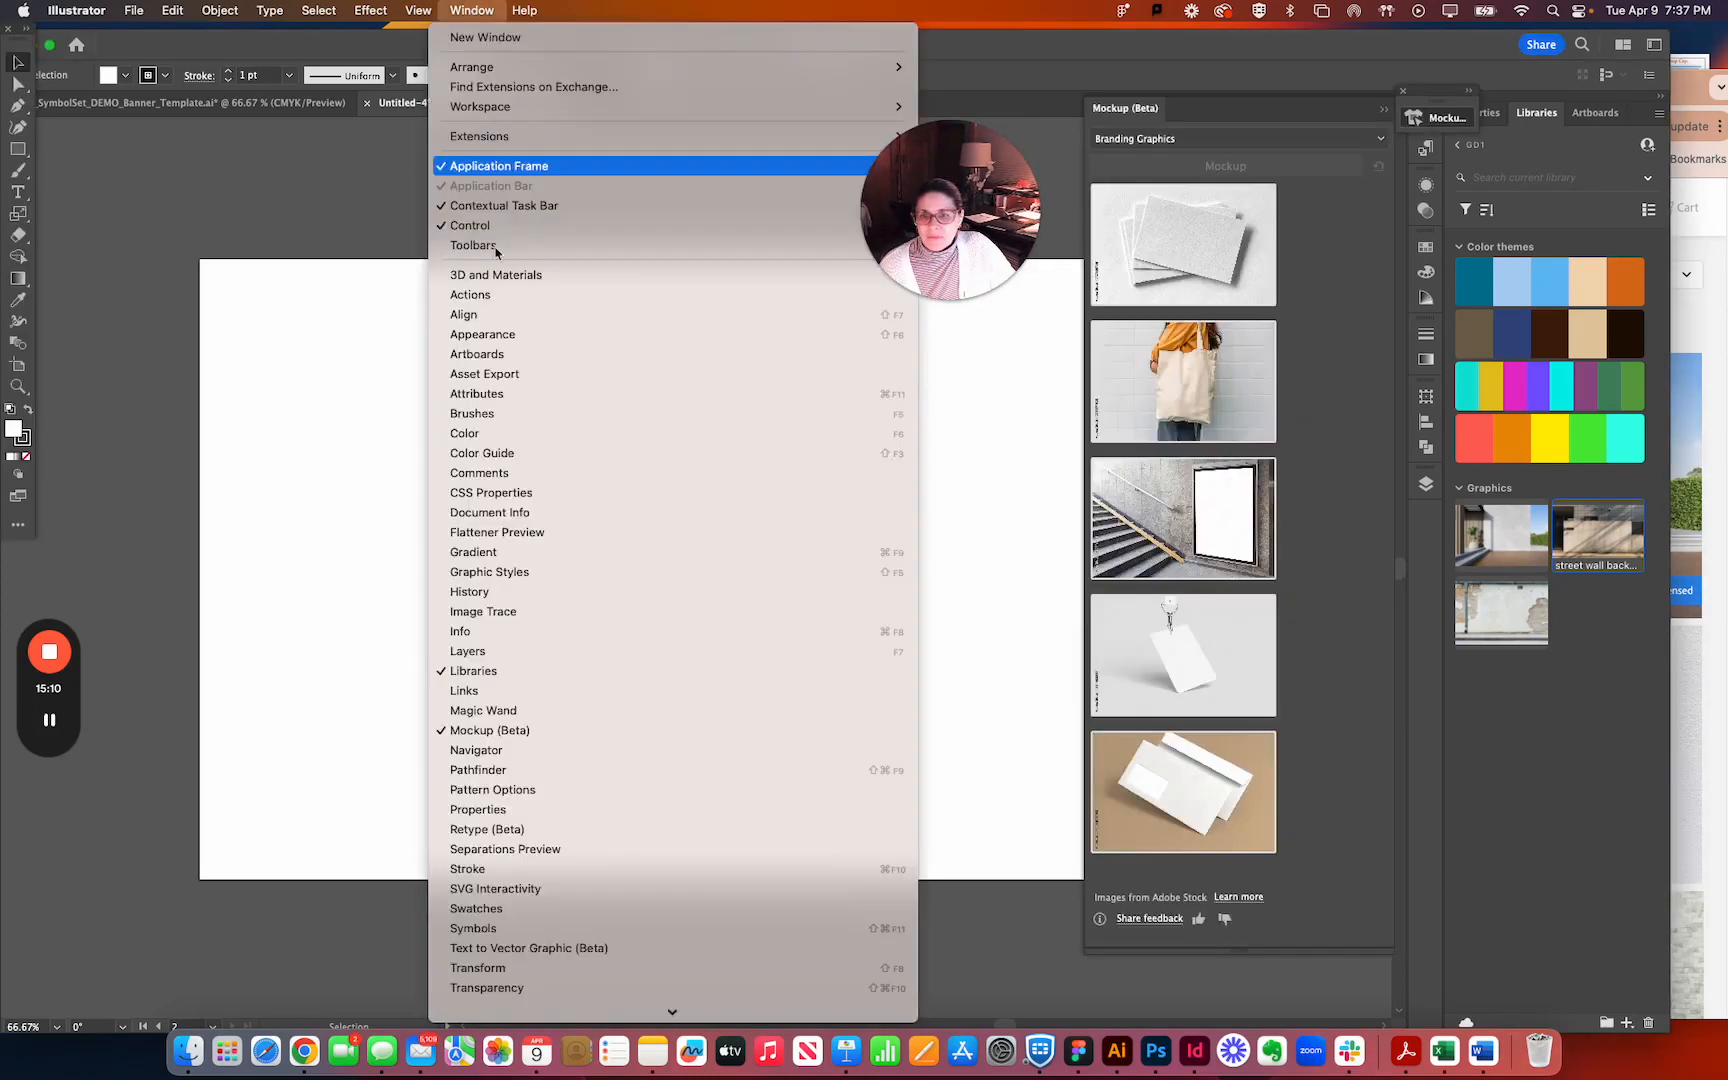
pyautogui.click(500, 730)
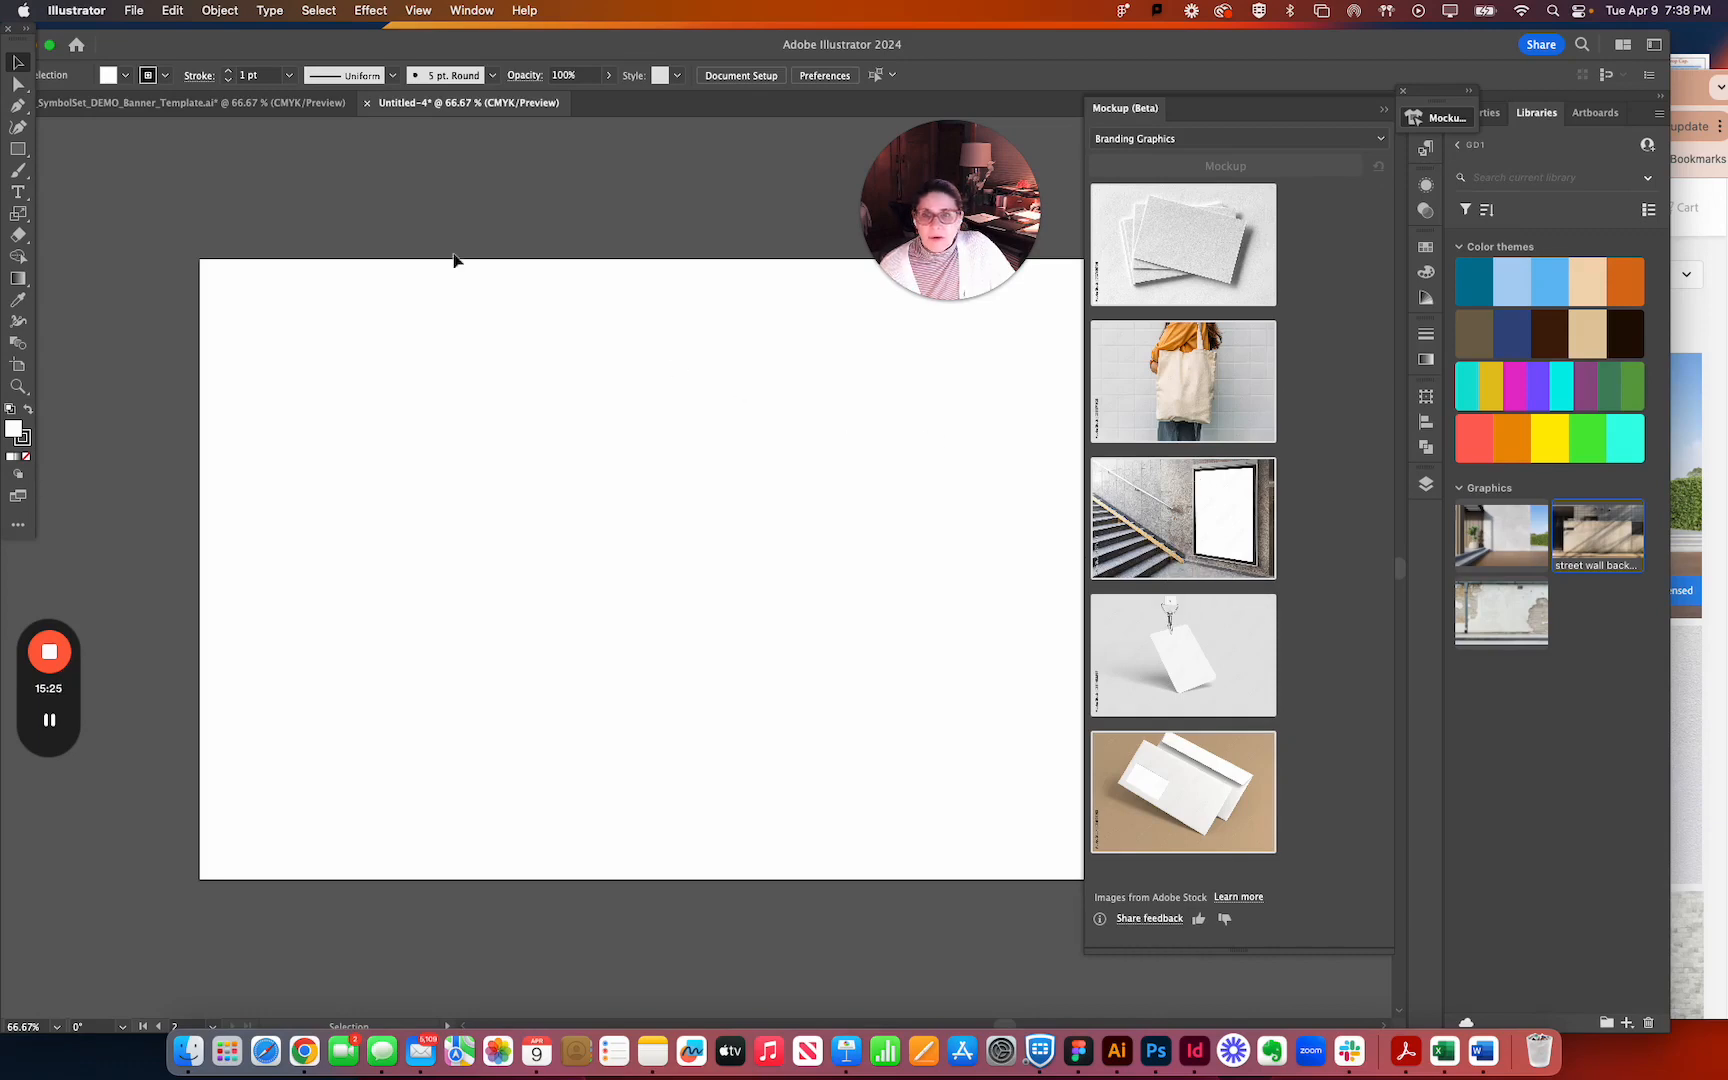
# Move the vertical banner from above the wall photo to just above the blank second artboard.
pyautogui.scroll(-2, 491, 402)
pyautogui.scroll(2, 491, 402)
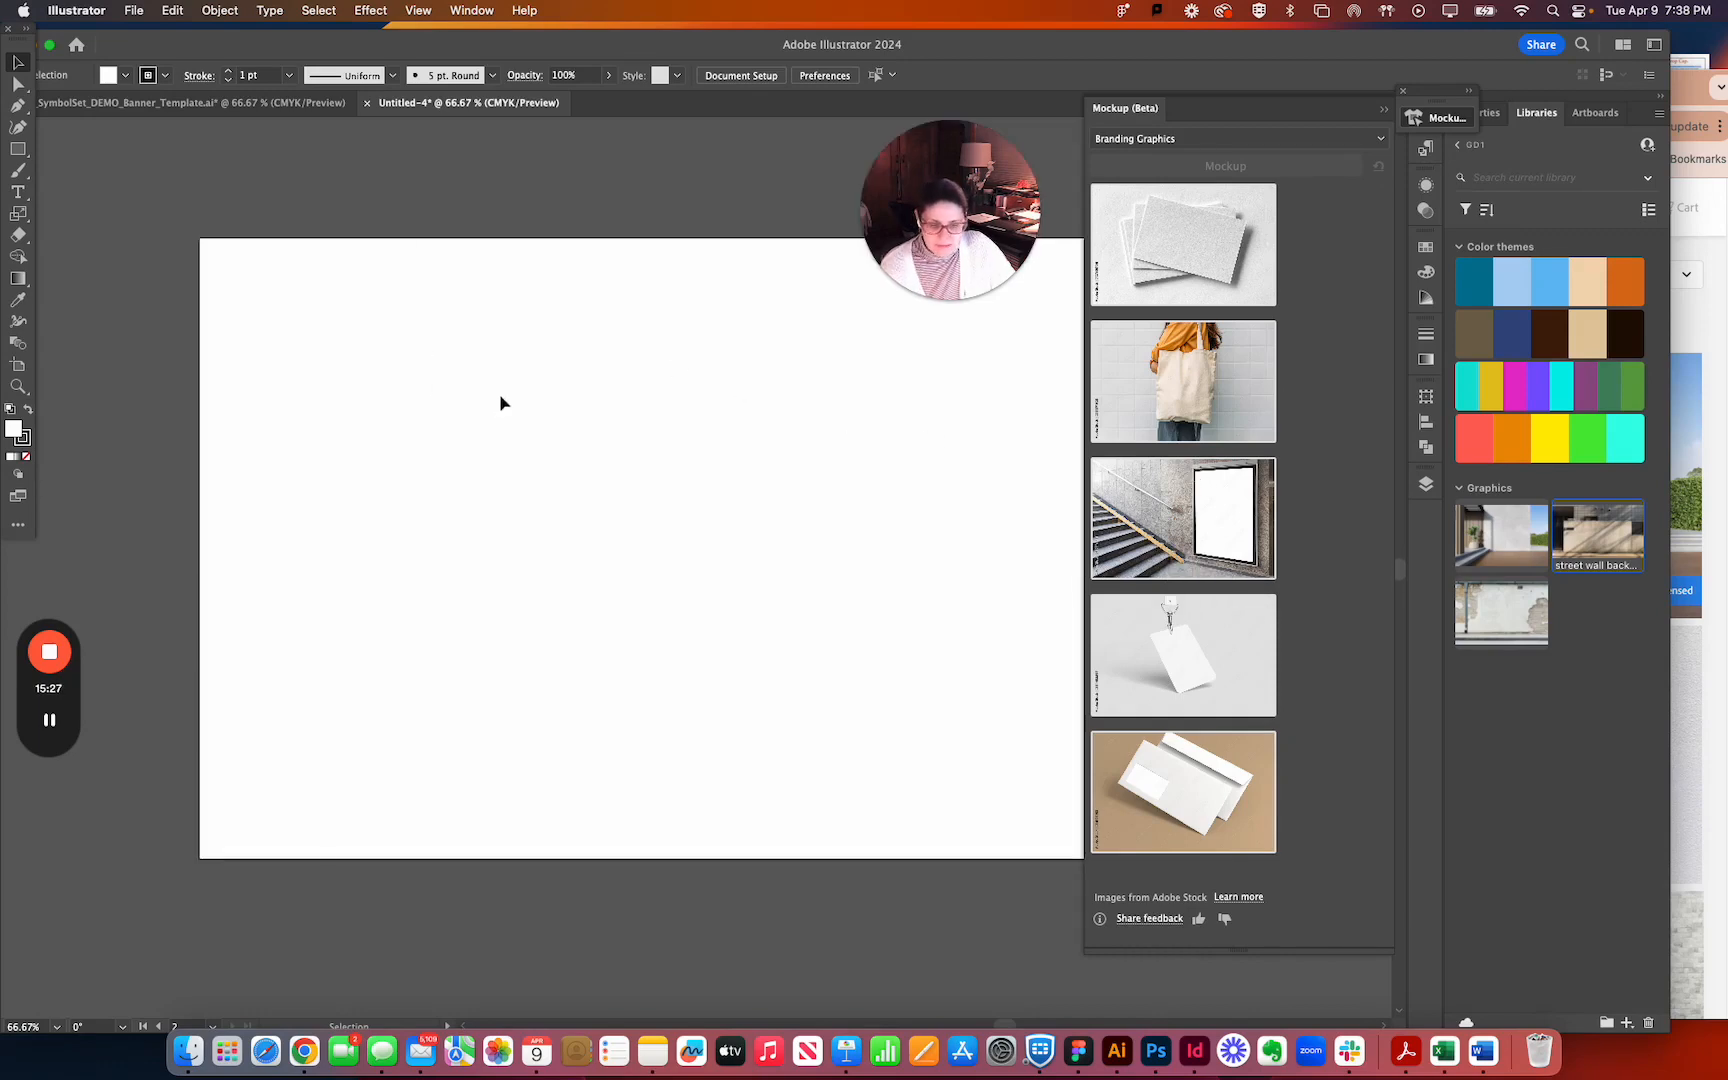
pyautogui.press('super+minus')
pyautogui.press('super+minus')
pyautogui.moveTo(80, 325); pyautogui.dragTo(768, 327)
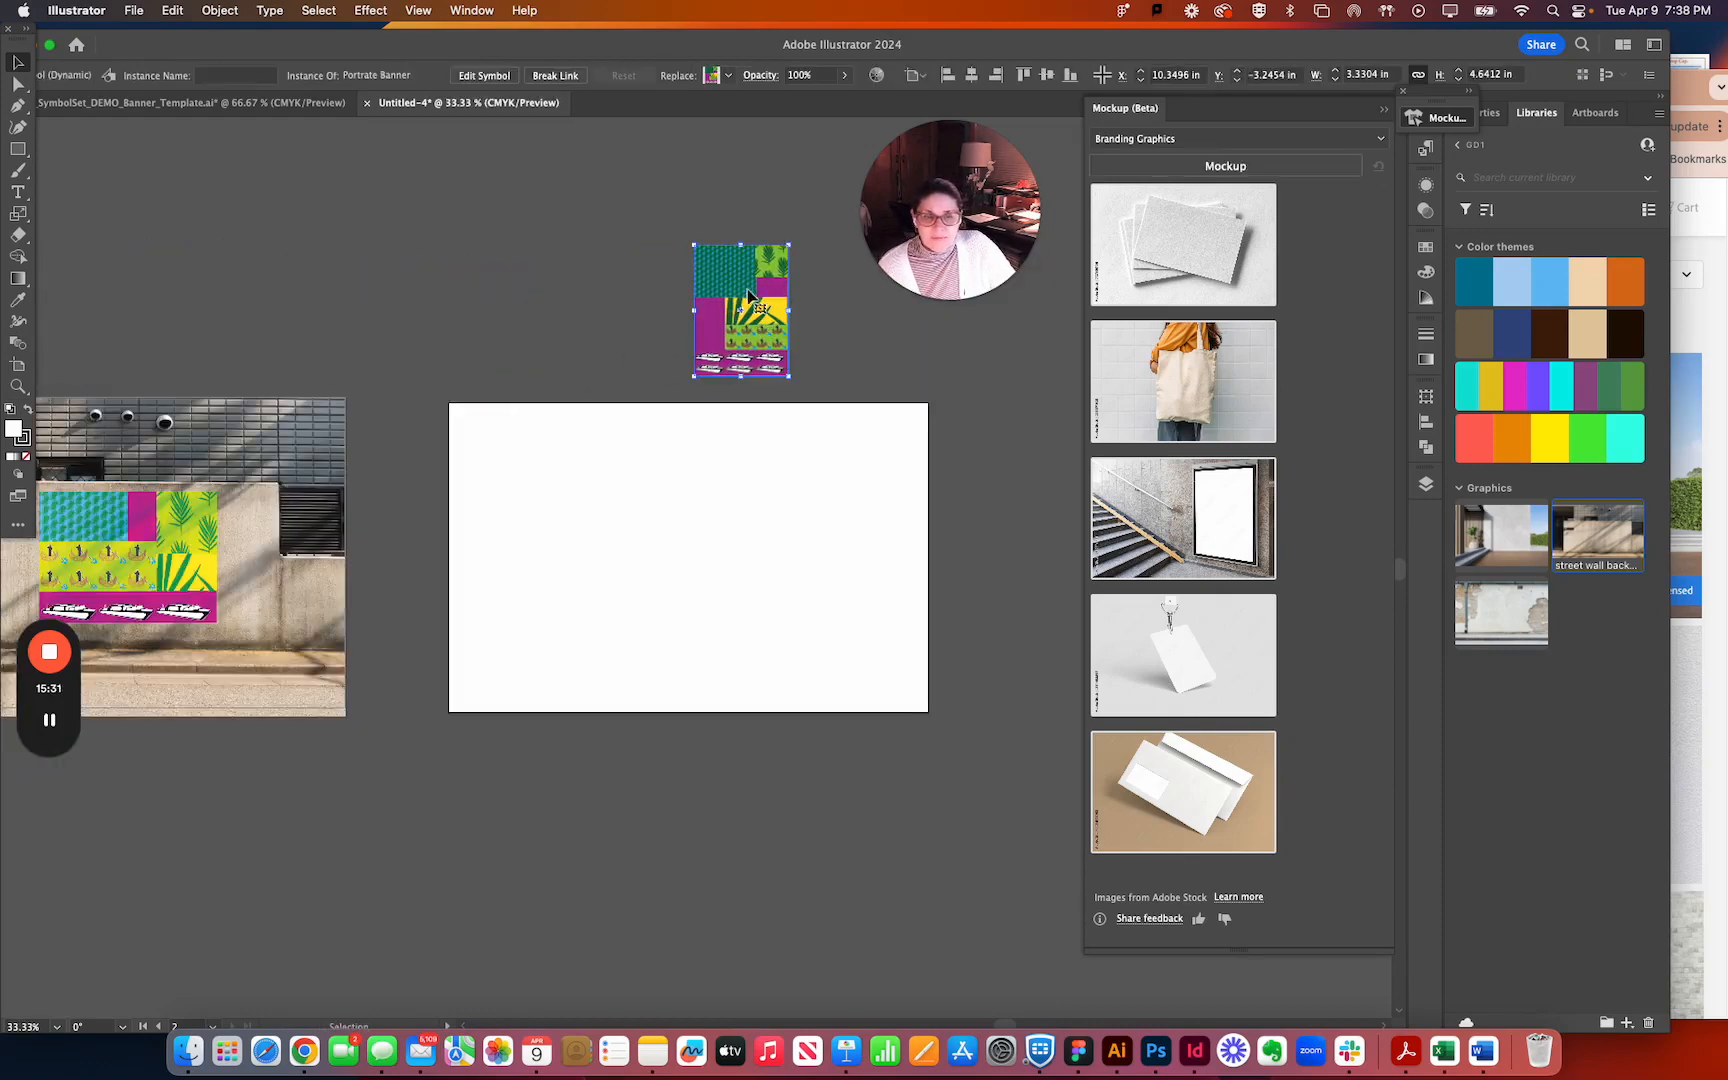
# Generate Branding Graphics mockups from the vertical banner and place the framed poster beside the stairs on the blank second artboard.
pyautogui.moveTo(1212, 546)
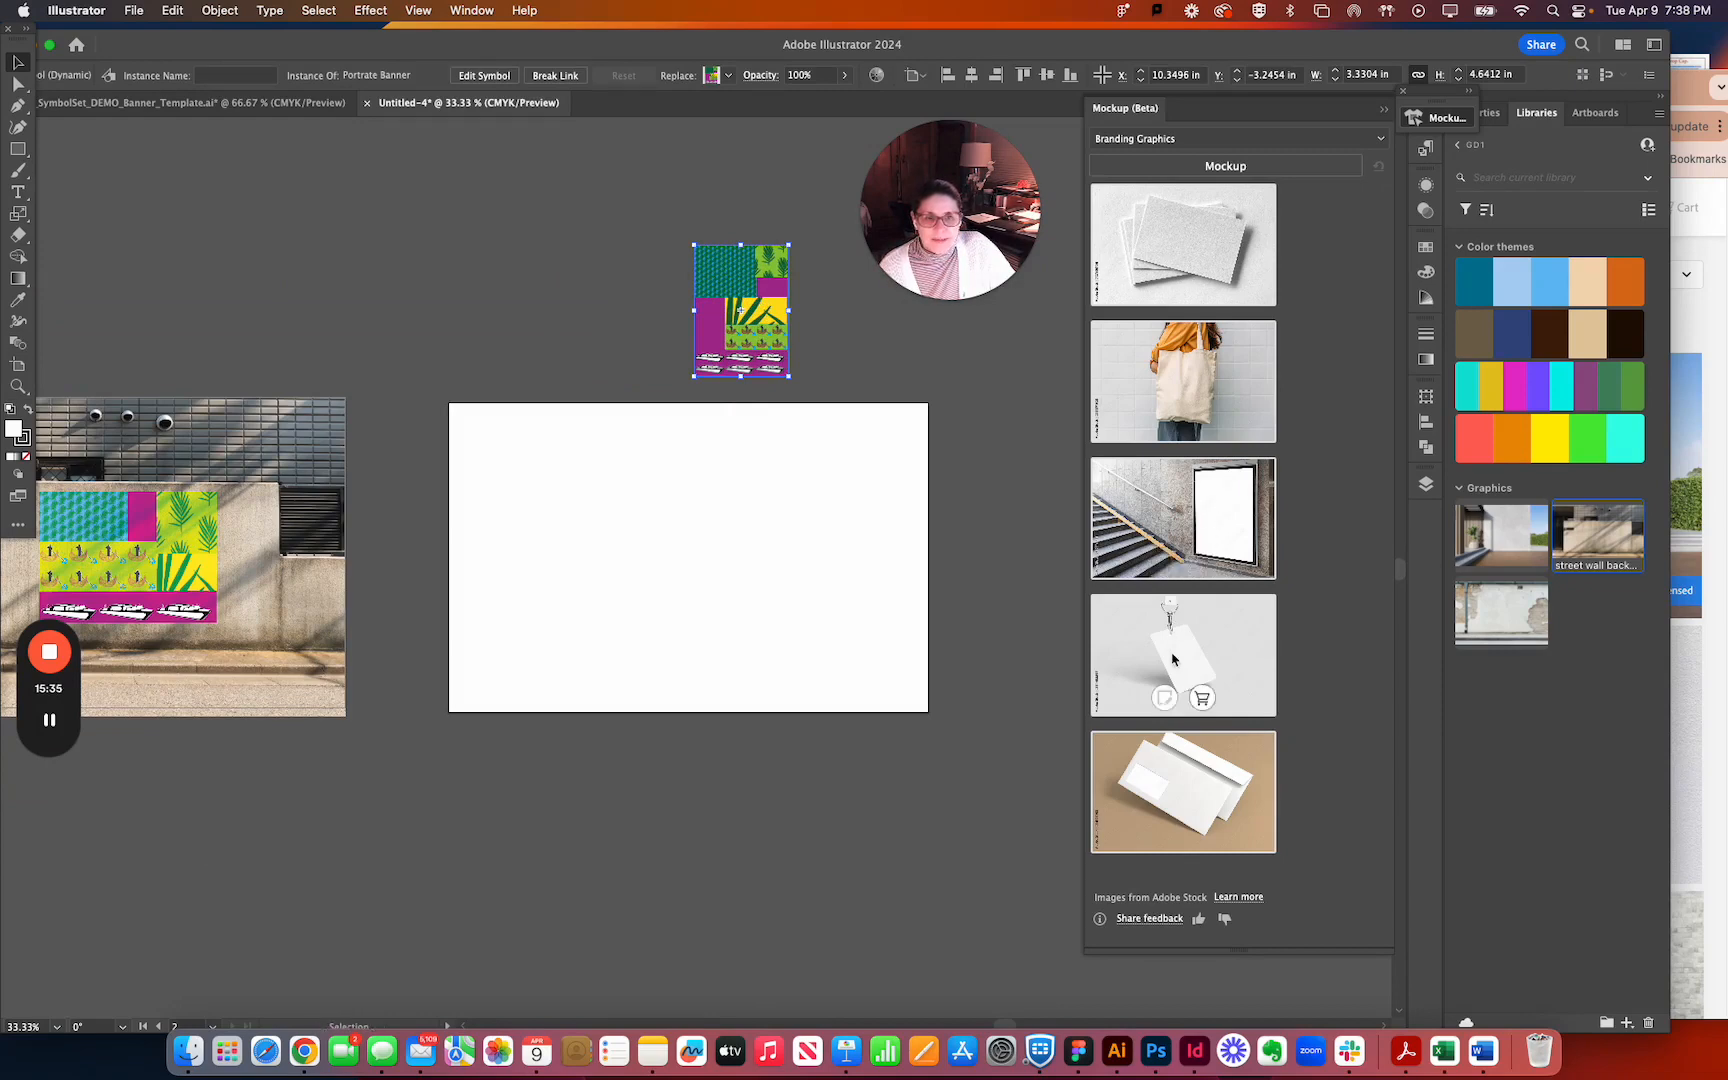
pyautogui.click(1242, 166)
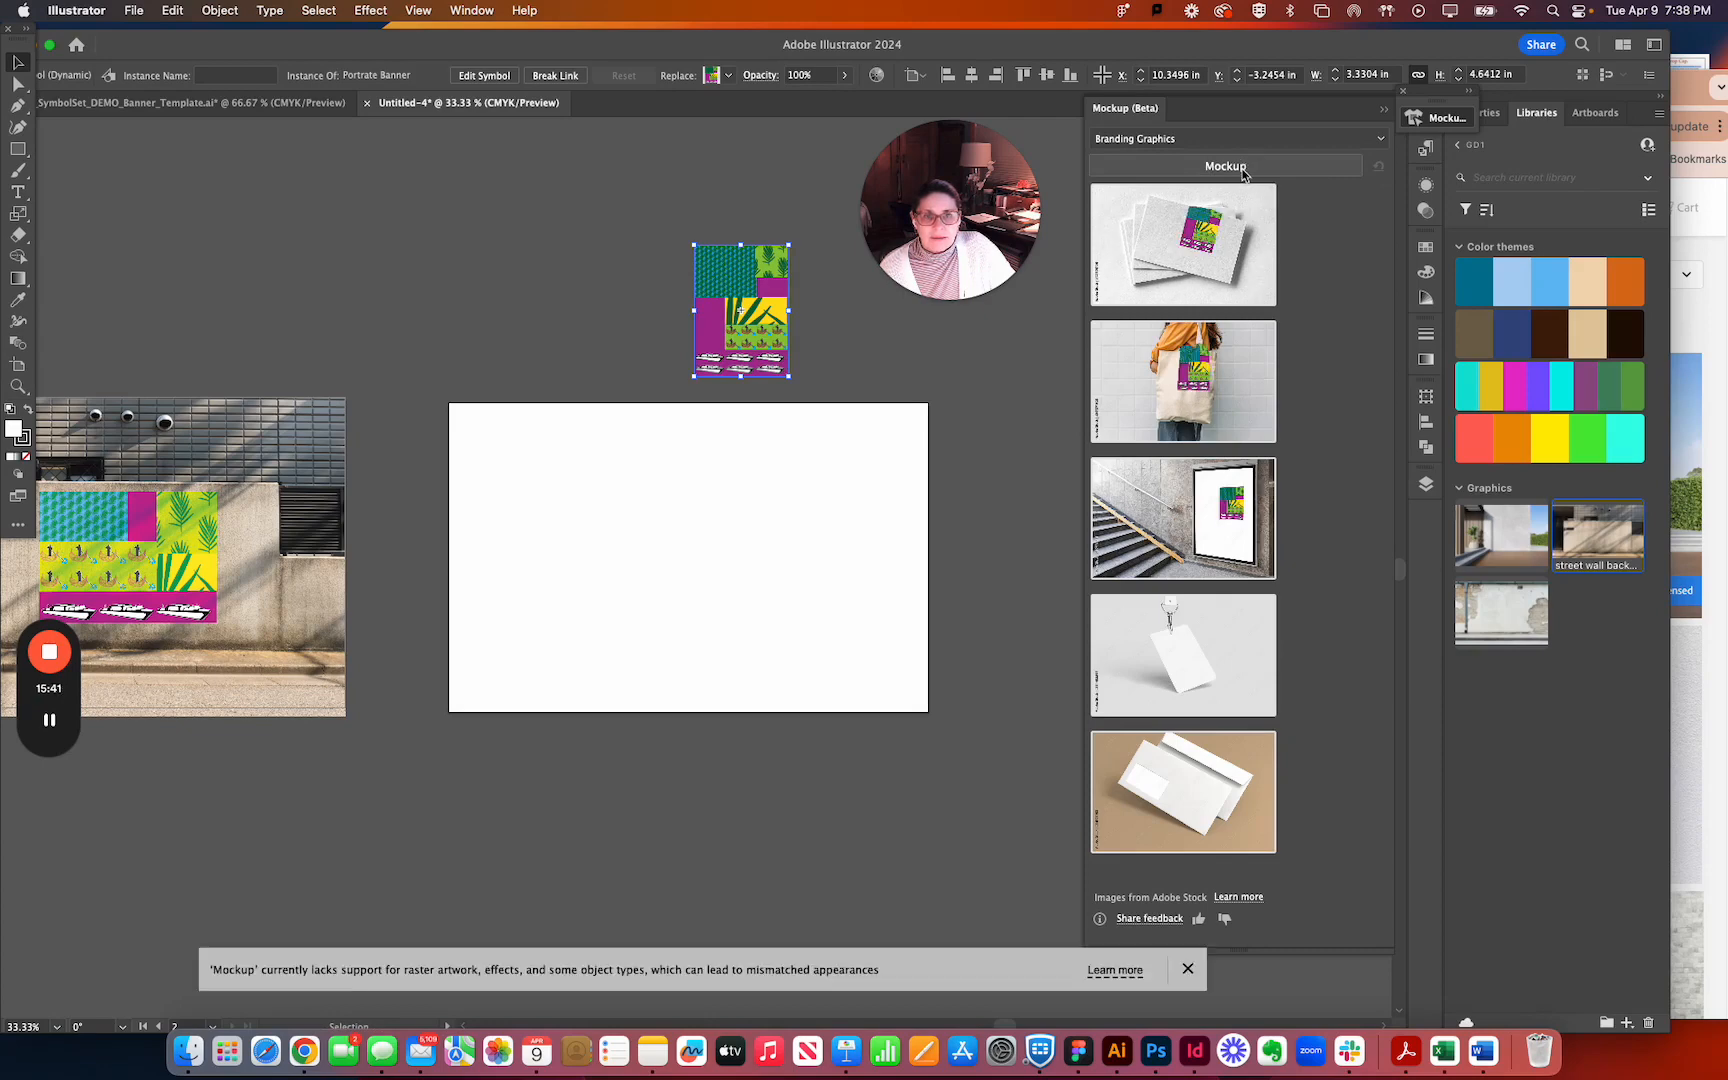
pyautogui.moveTo(1235, 485)
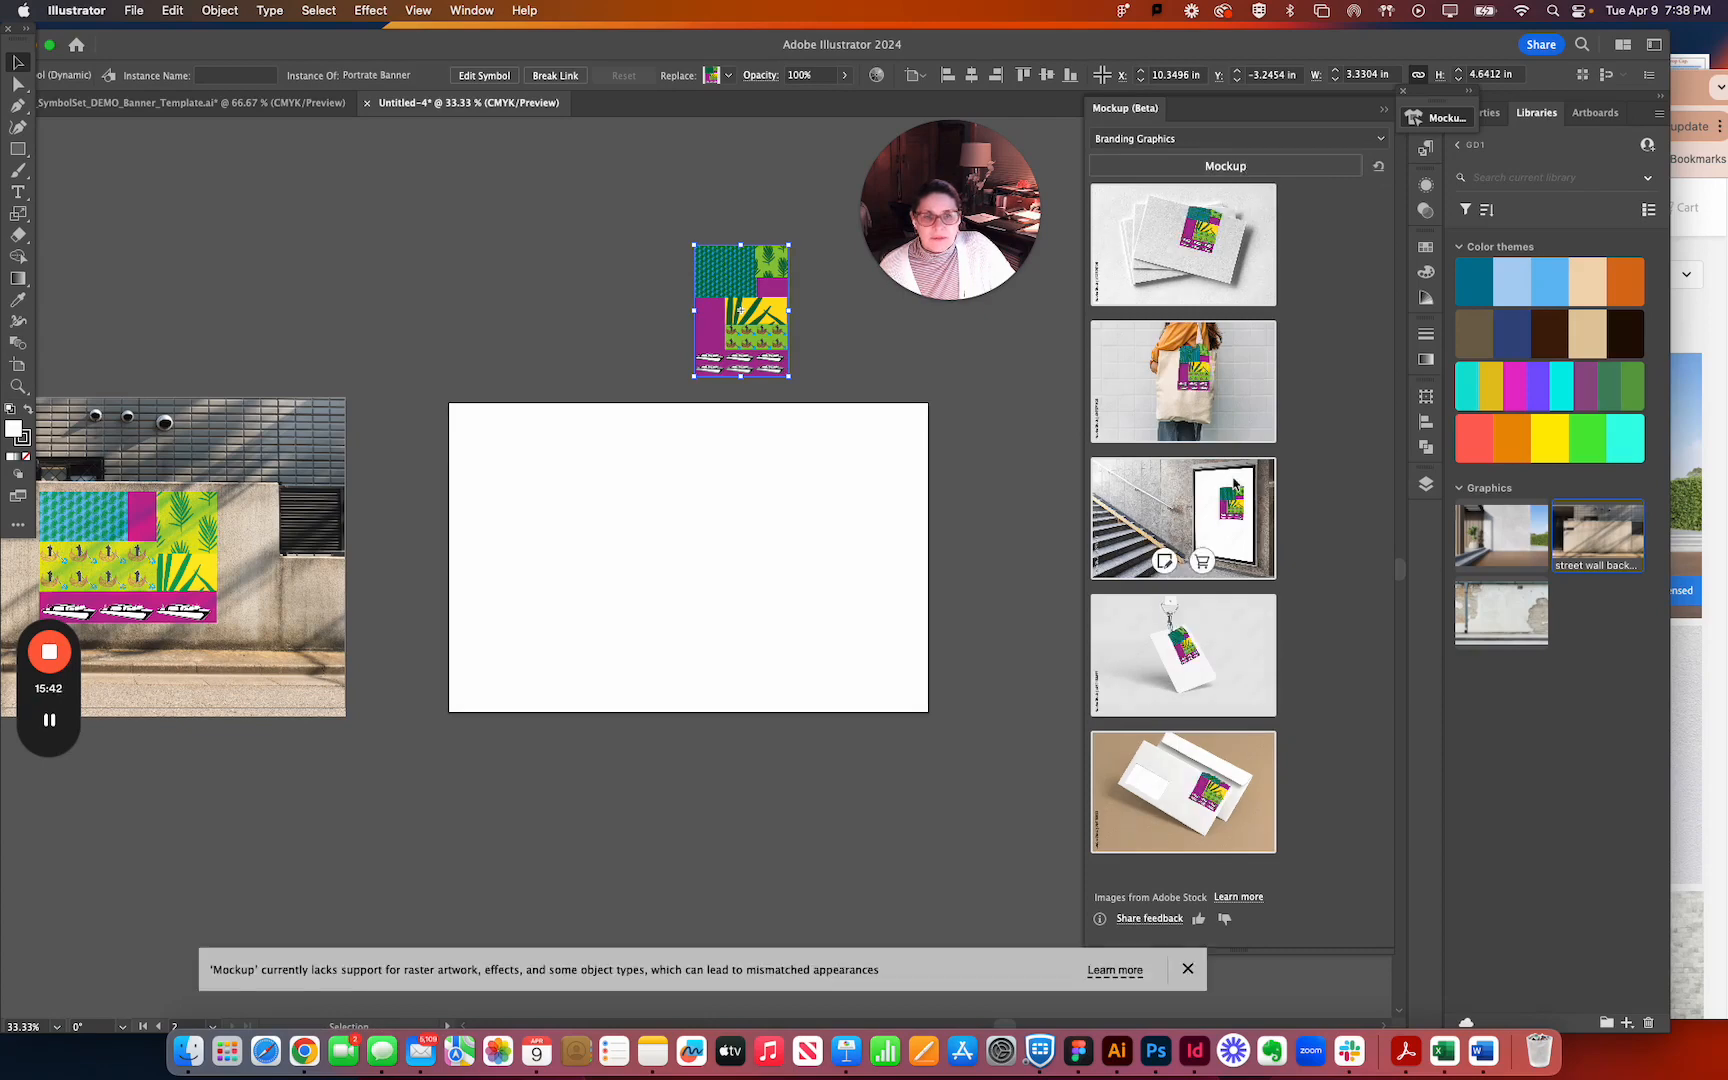
pyautogui.click(1165, 561)
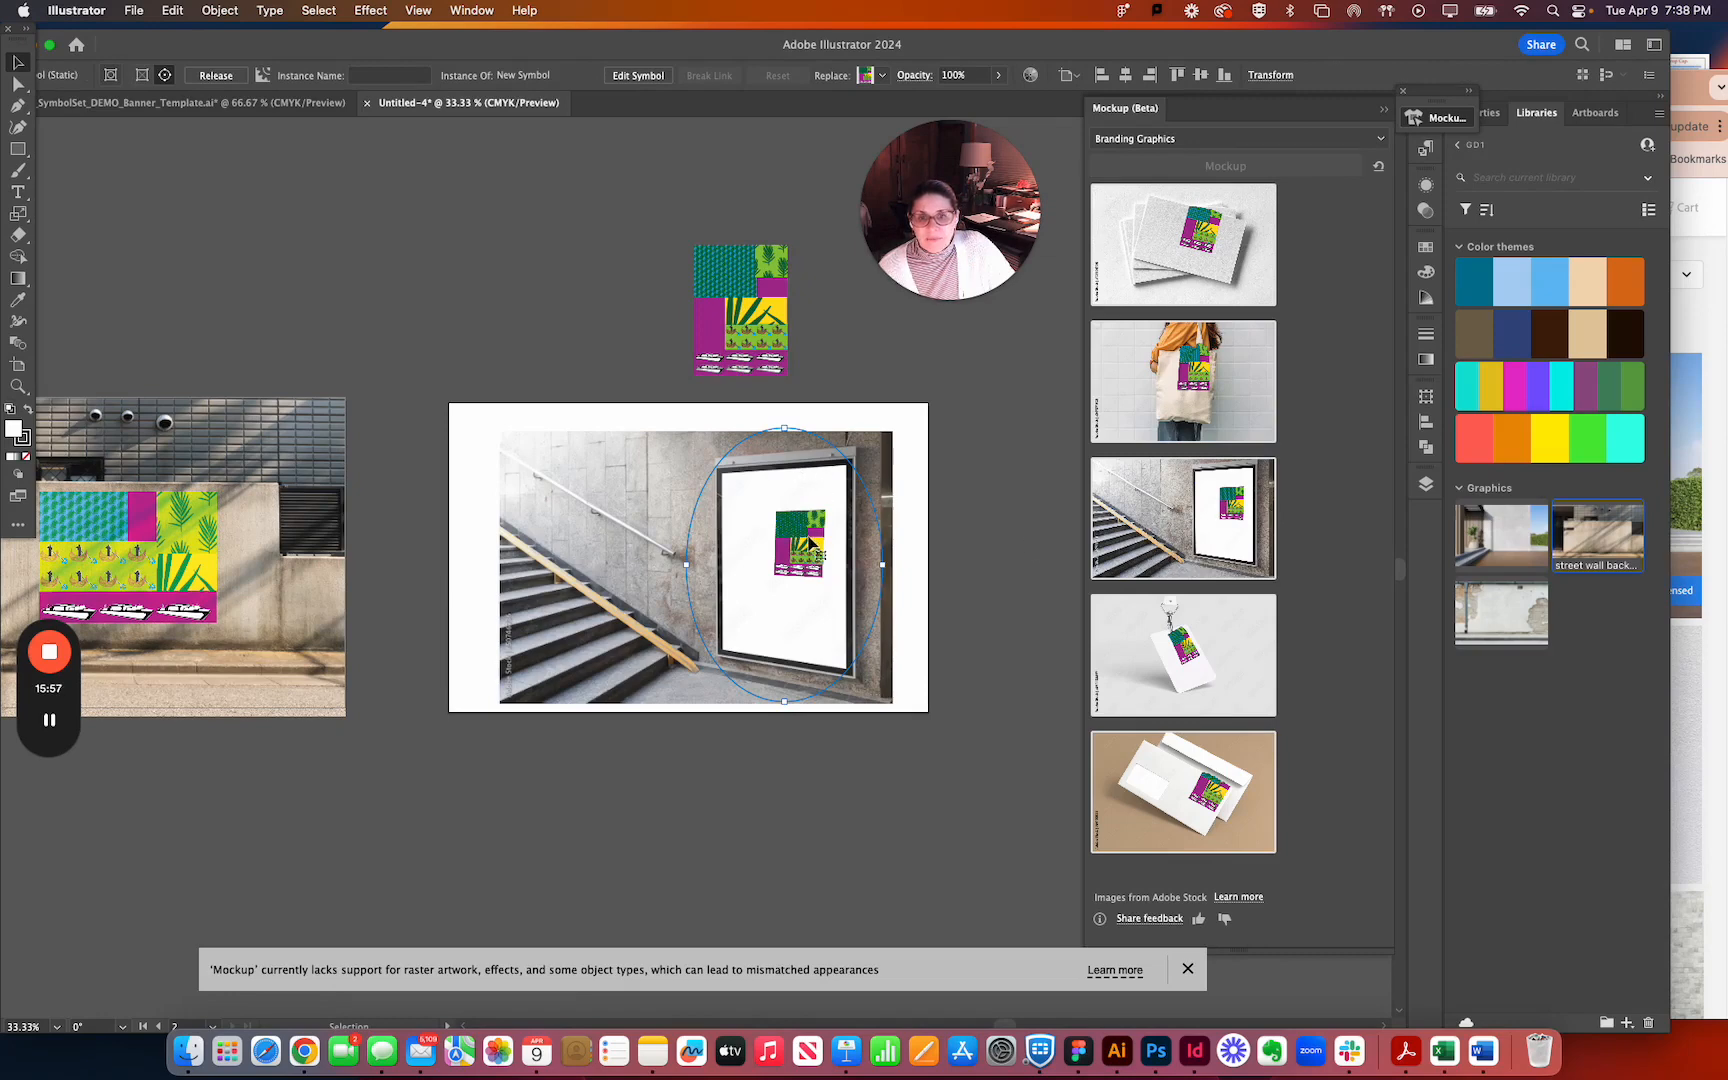
# Scale up the vertical banner artwork inside the white poster frame of the stairway mockup.
pyautogui.press('super+equal')
pyautogui.press('super+equal')
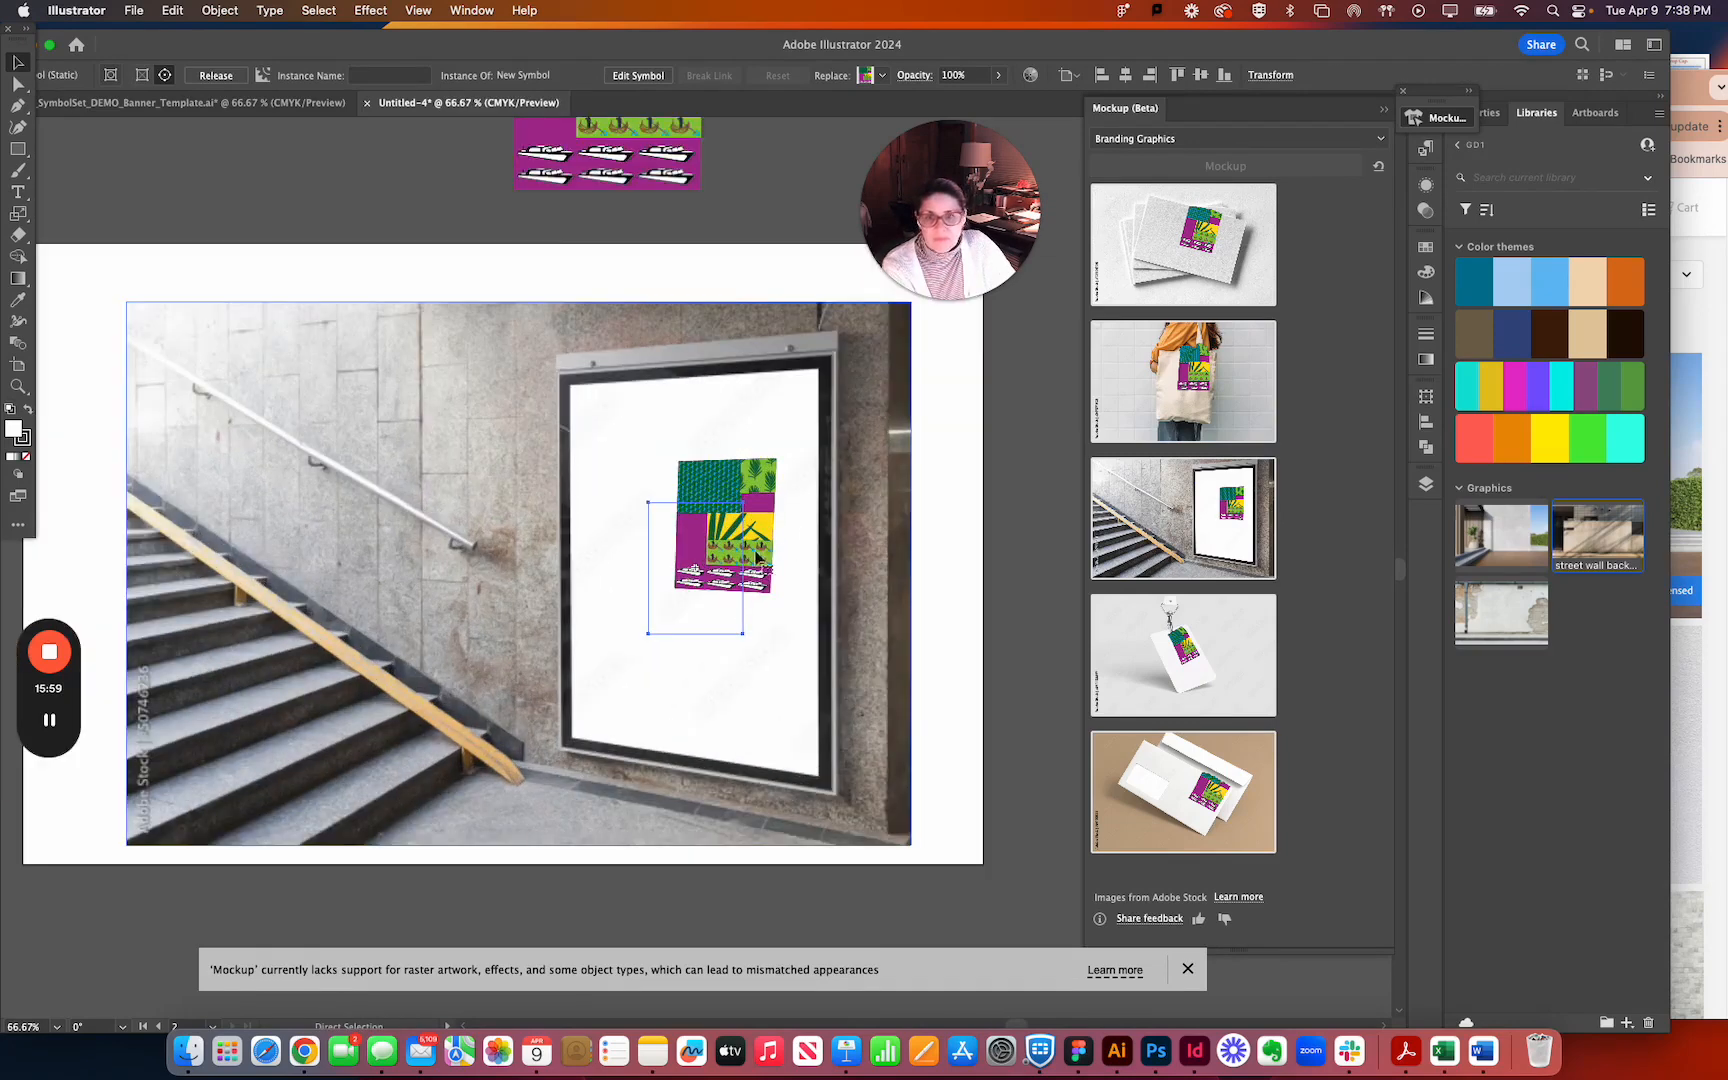
pyautogui.click(757, 556)
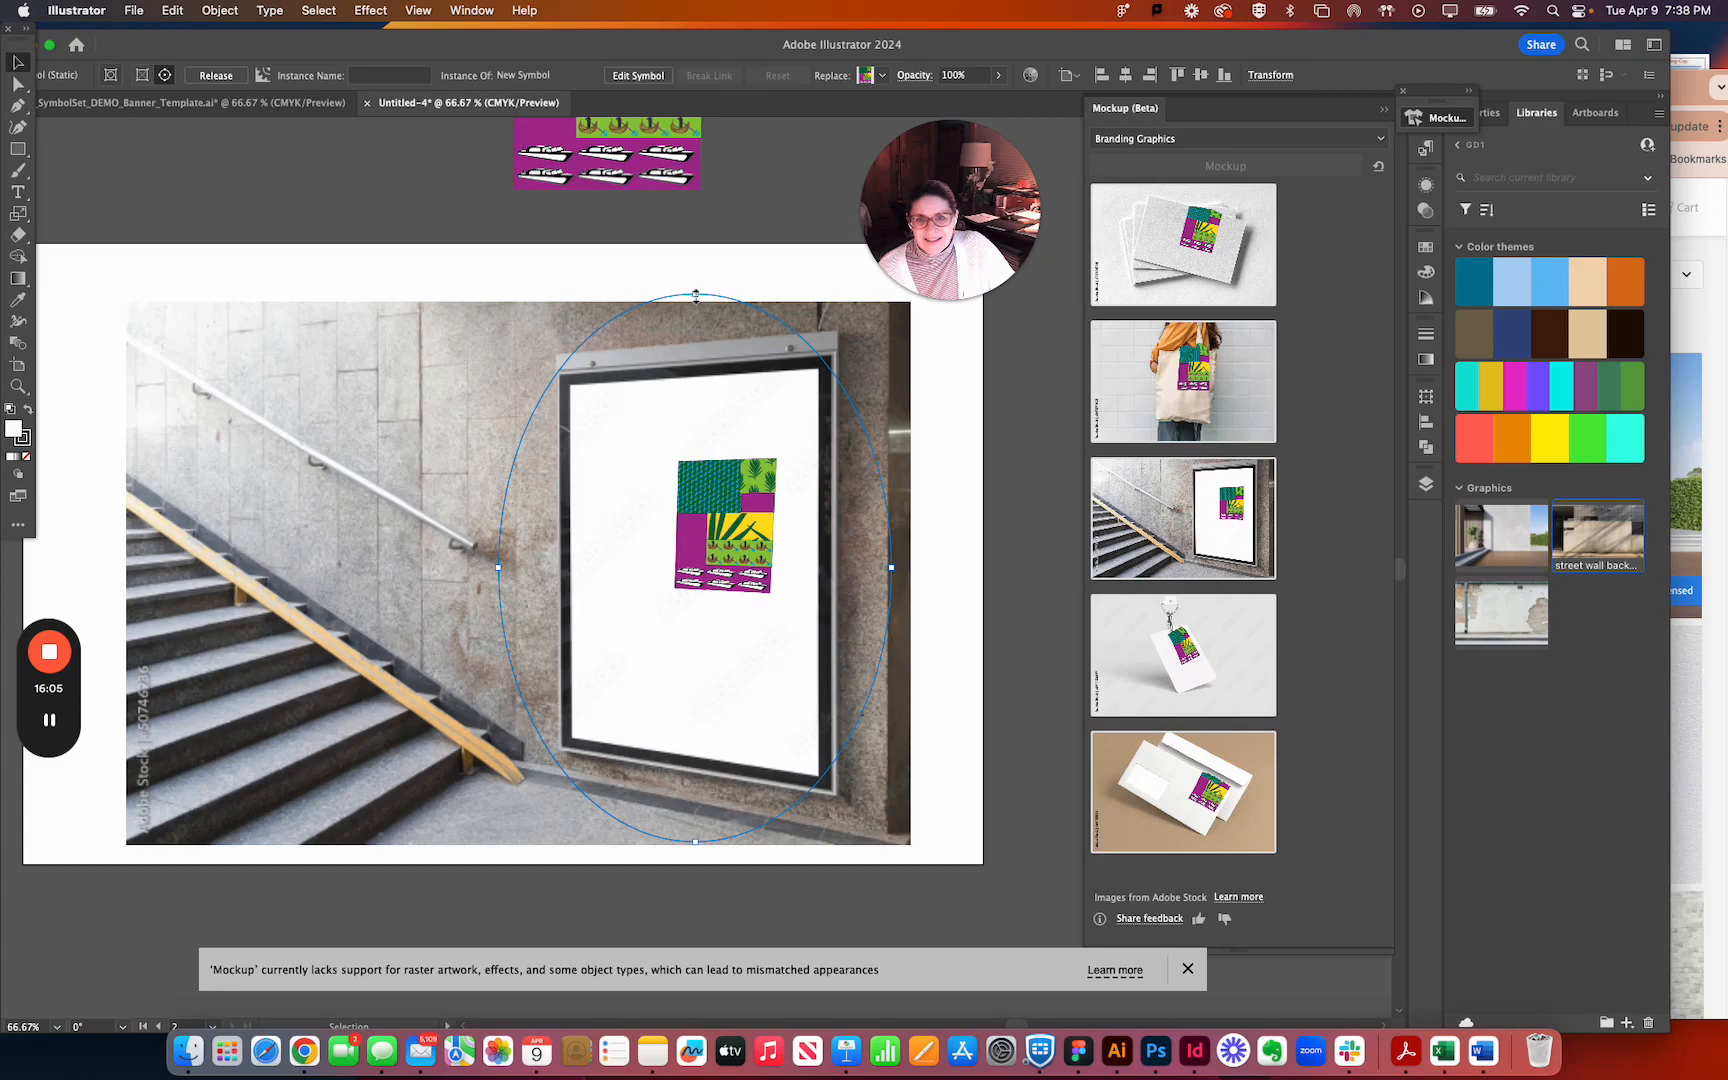
pyautogui.moveTo(708, 263); pyautogui.dragTo(717, 228)
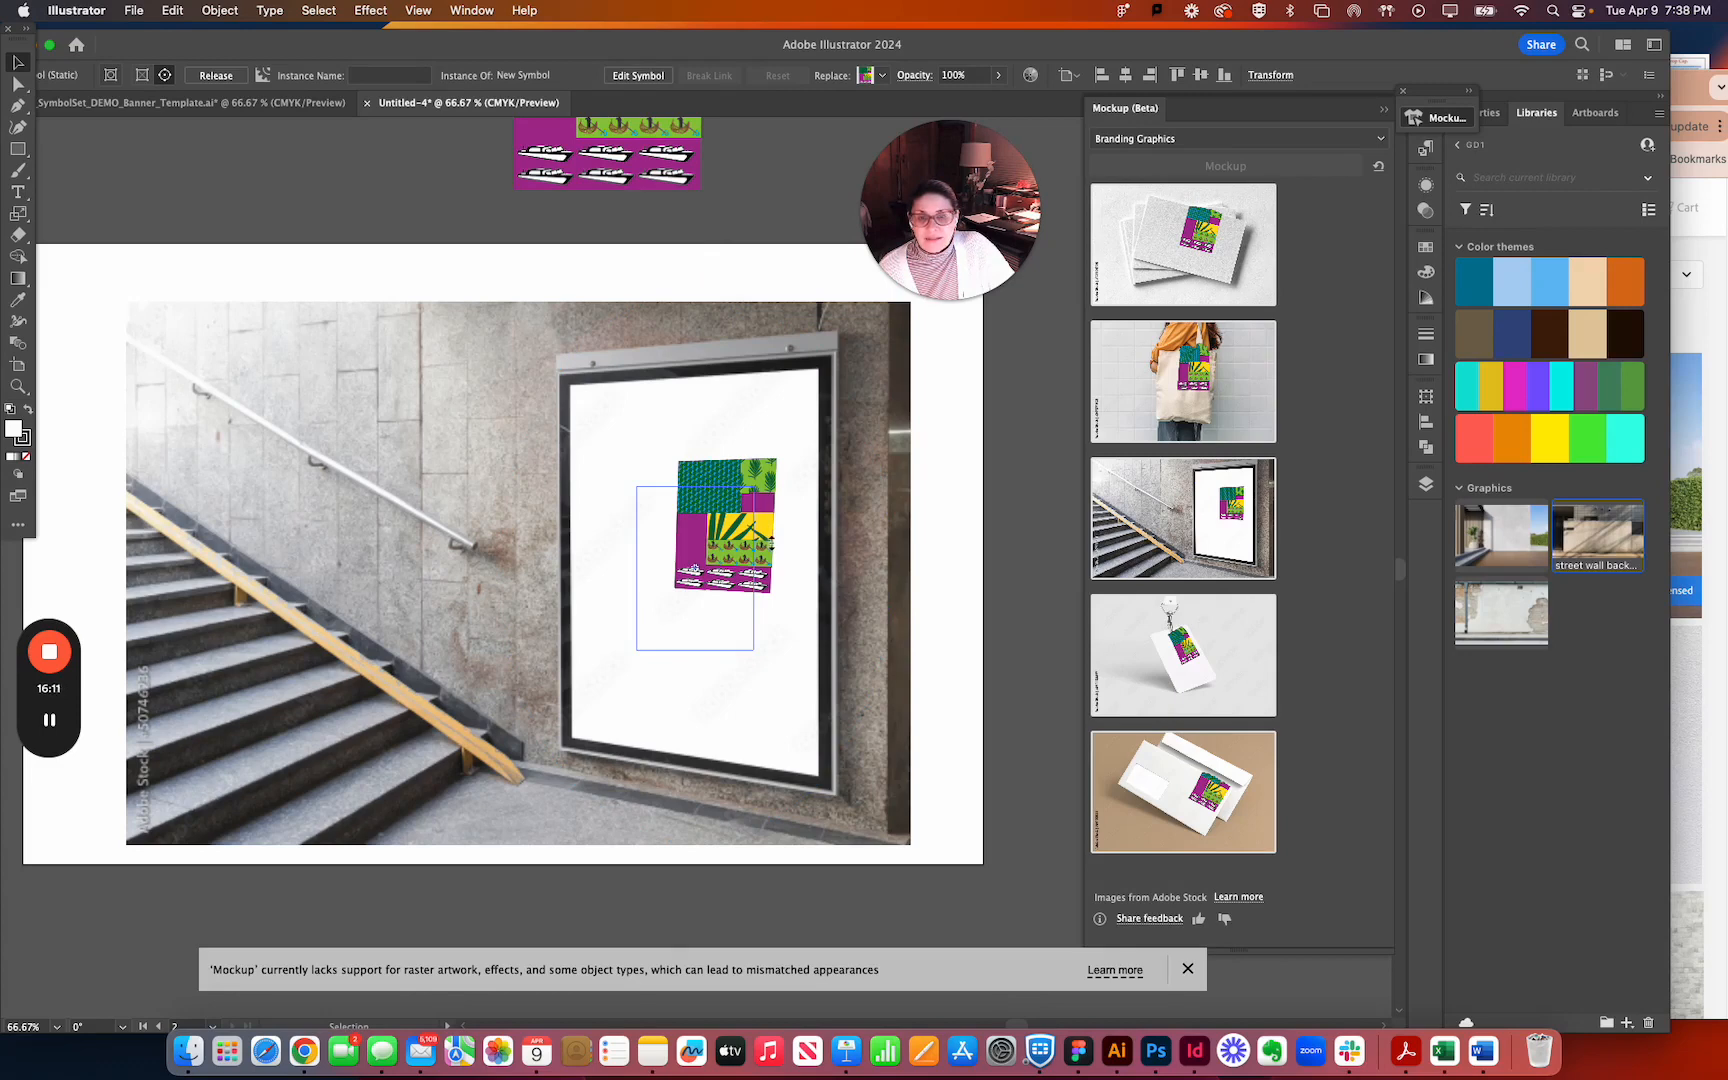
pyautogui.moveTo(770, 543); pyautogui.dragTo(770, 548)
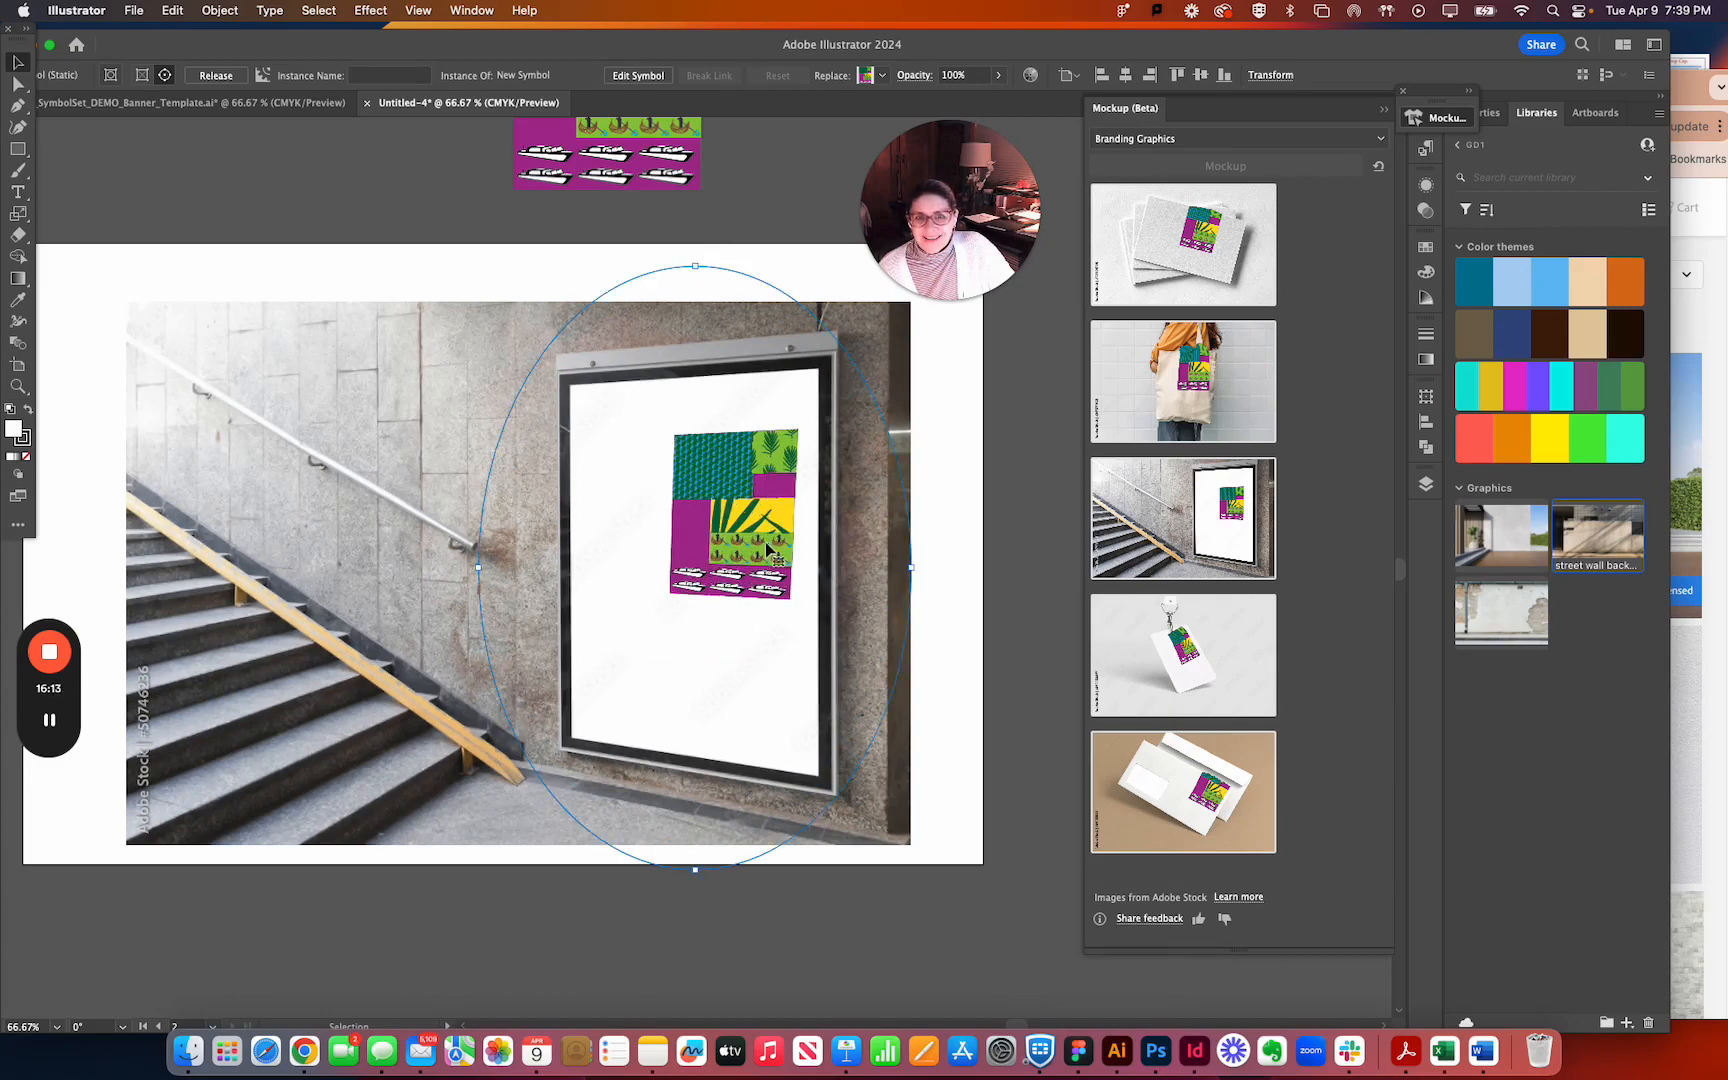
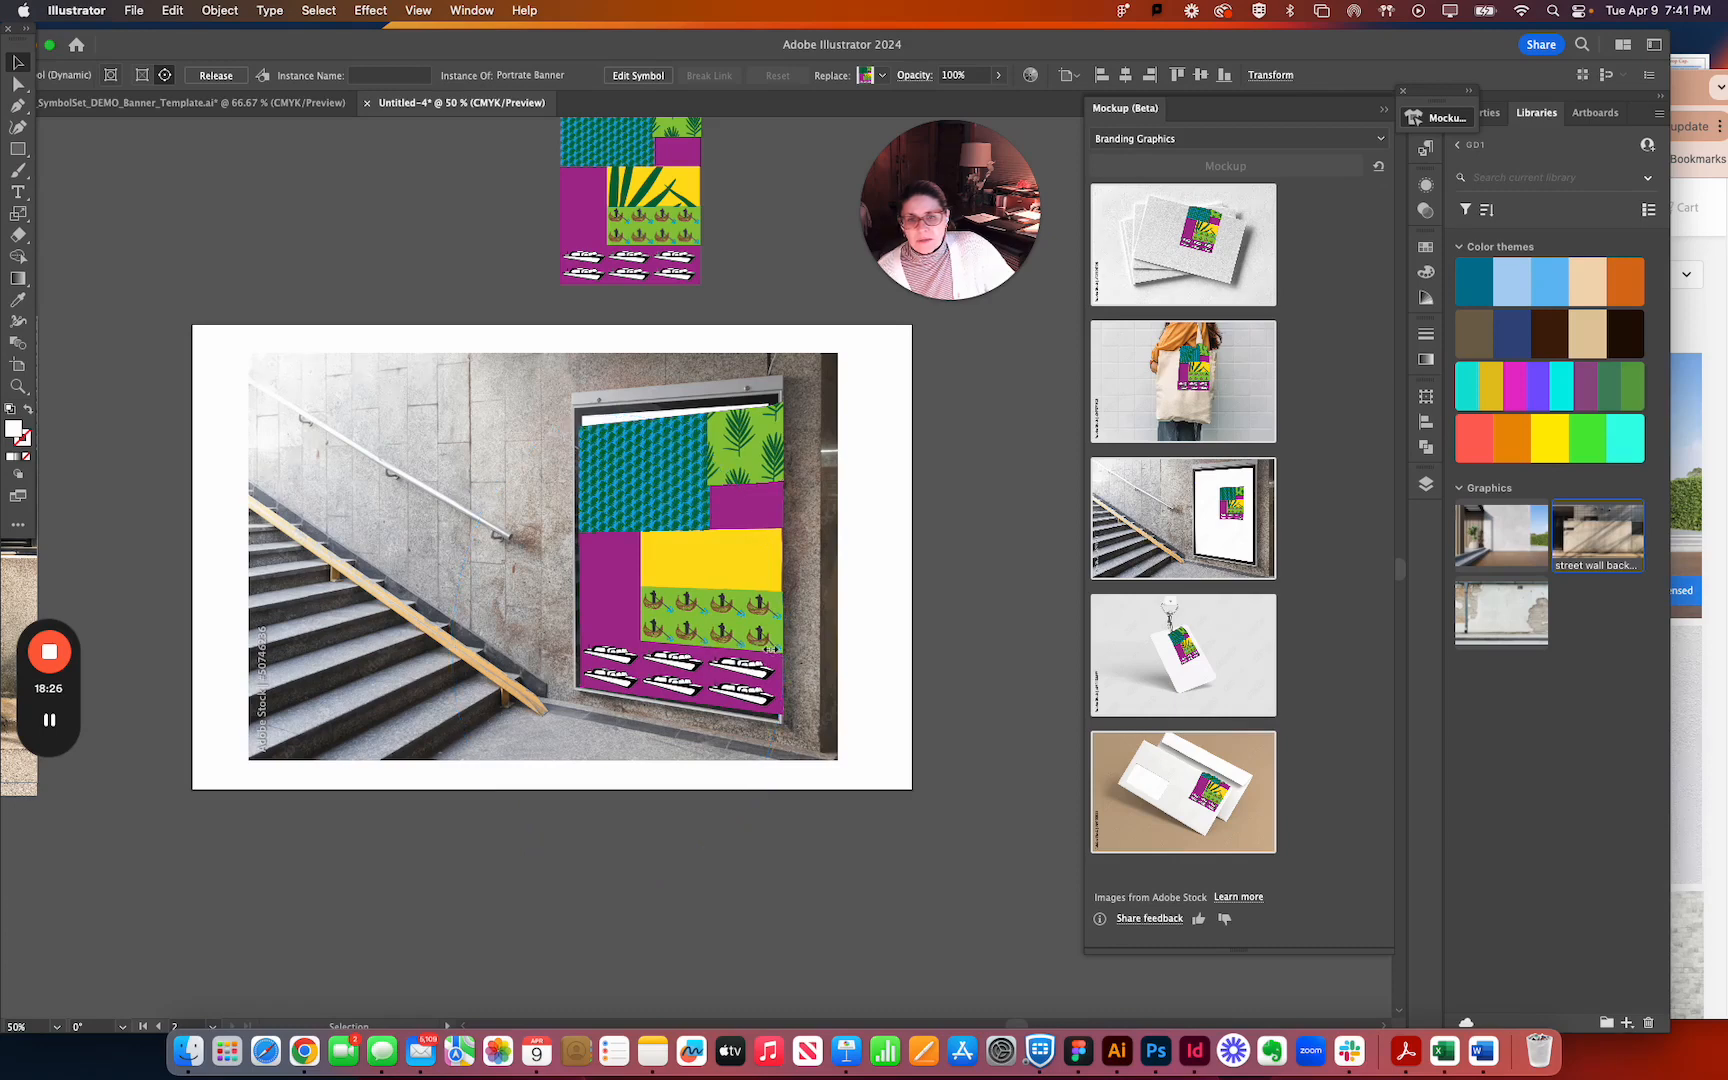
# Adjust the width and height of the banner artwork in the stairway mockup to fit the white poster area inside the frame.
pyautogui.moveTo(770, 648); pyautogui.dragTo(780, 665)
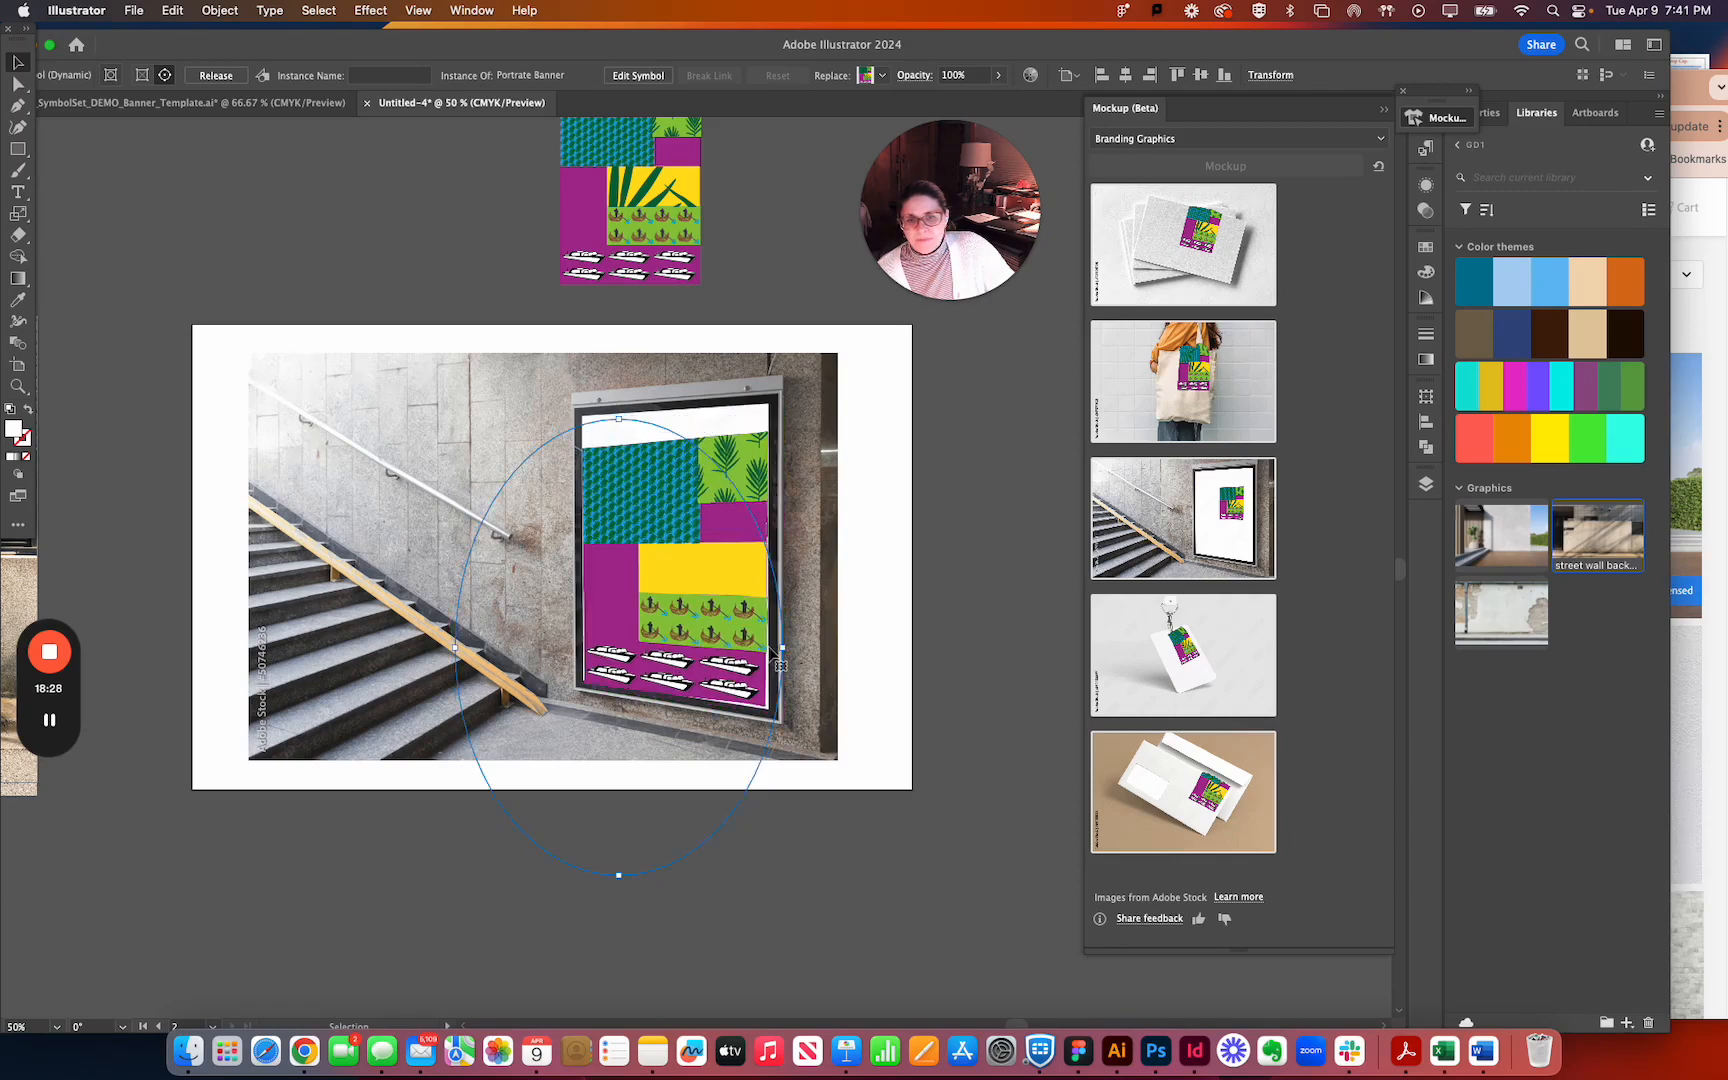
pyautogui.moveTo(620, 419); pyautogui.dragTo(621, 388)
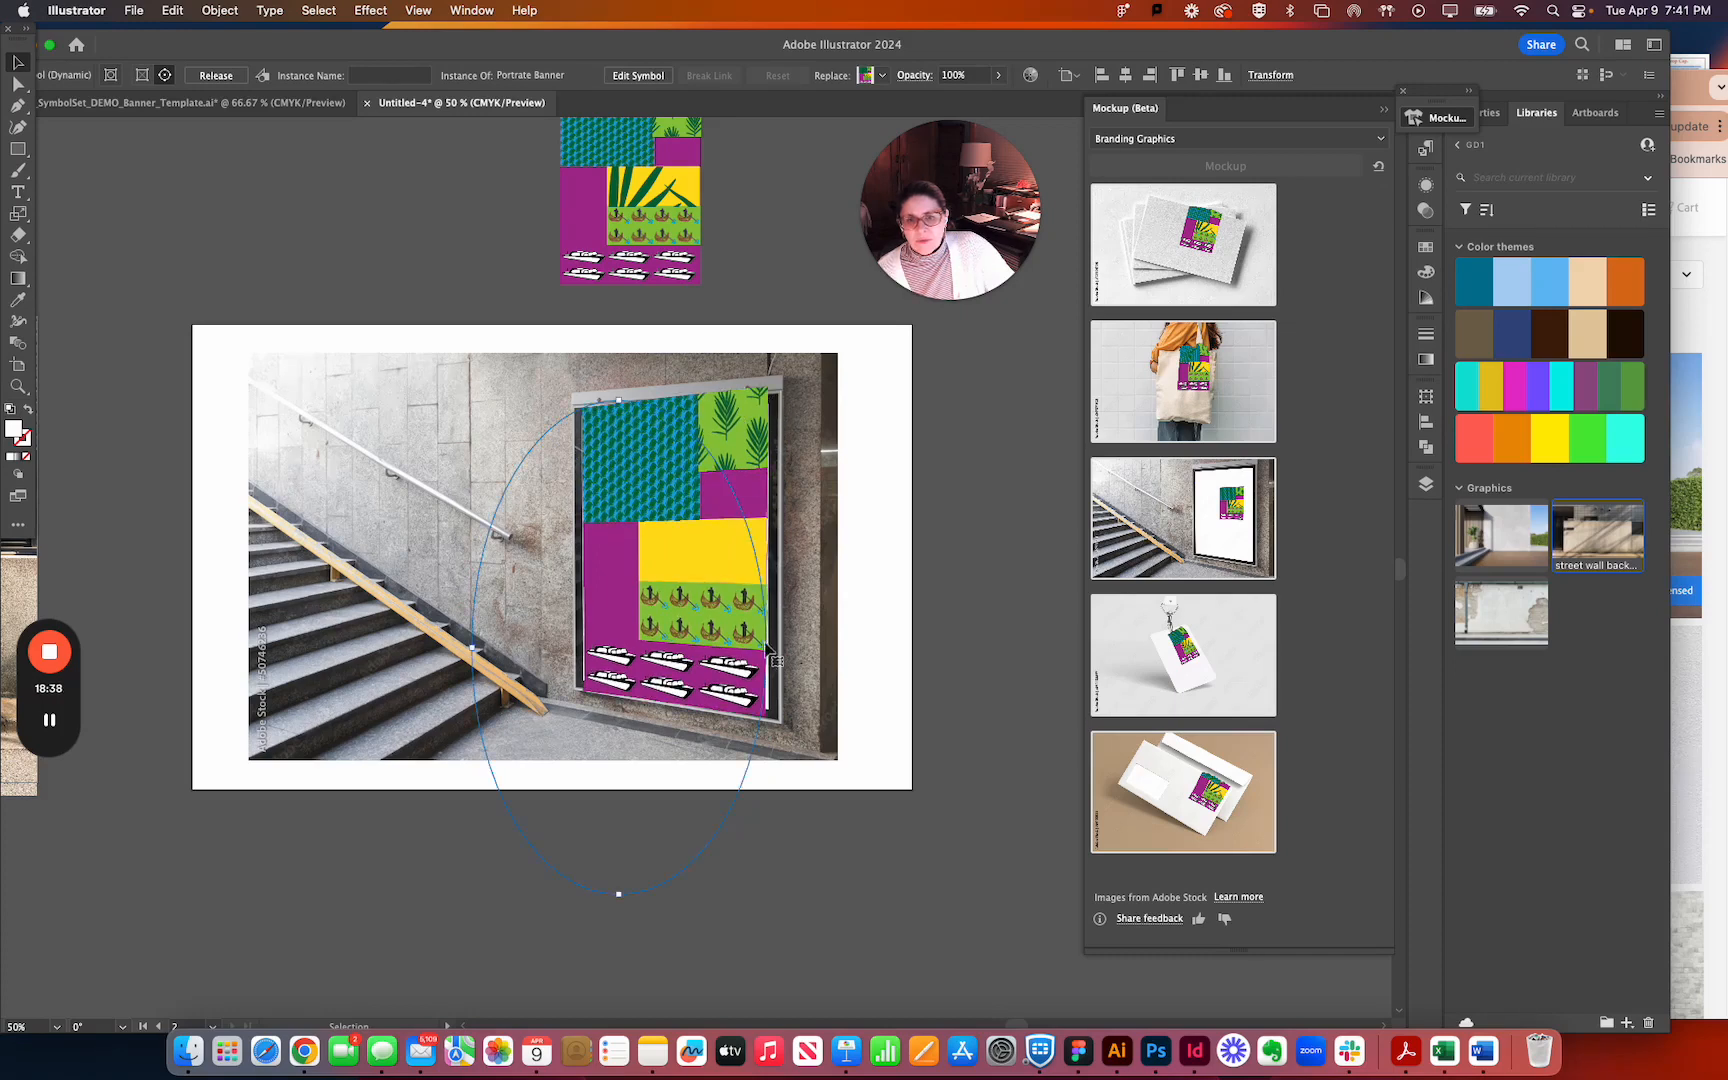
pyautogui.moveTo(777, 644); pyautogui.dragTo(776, 644)
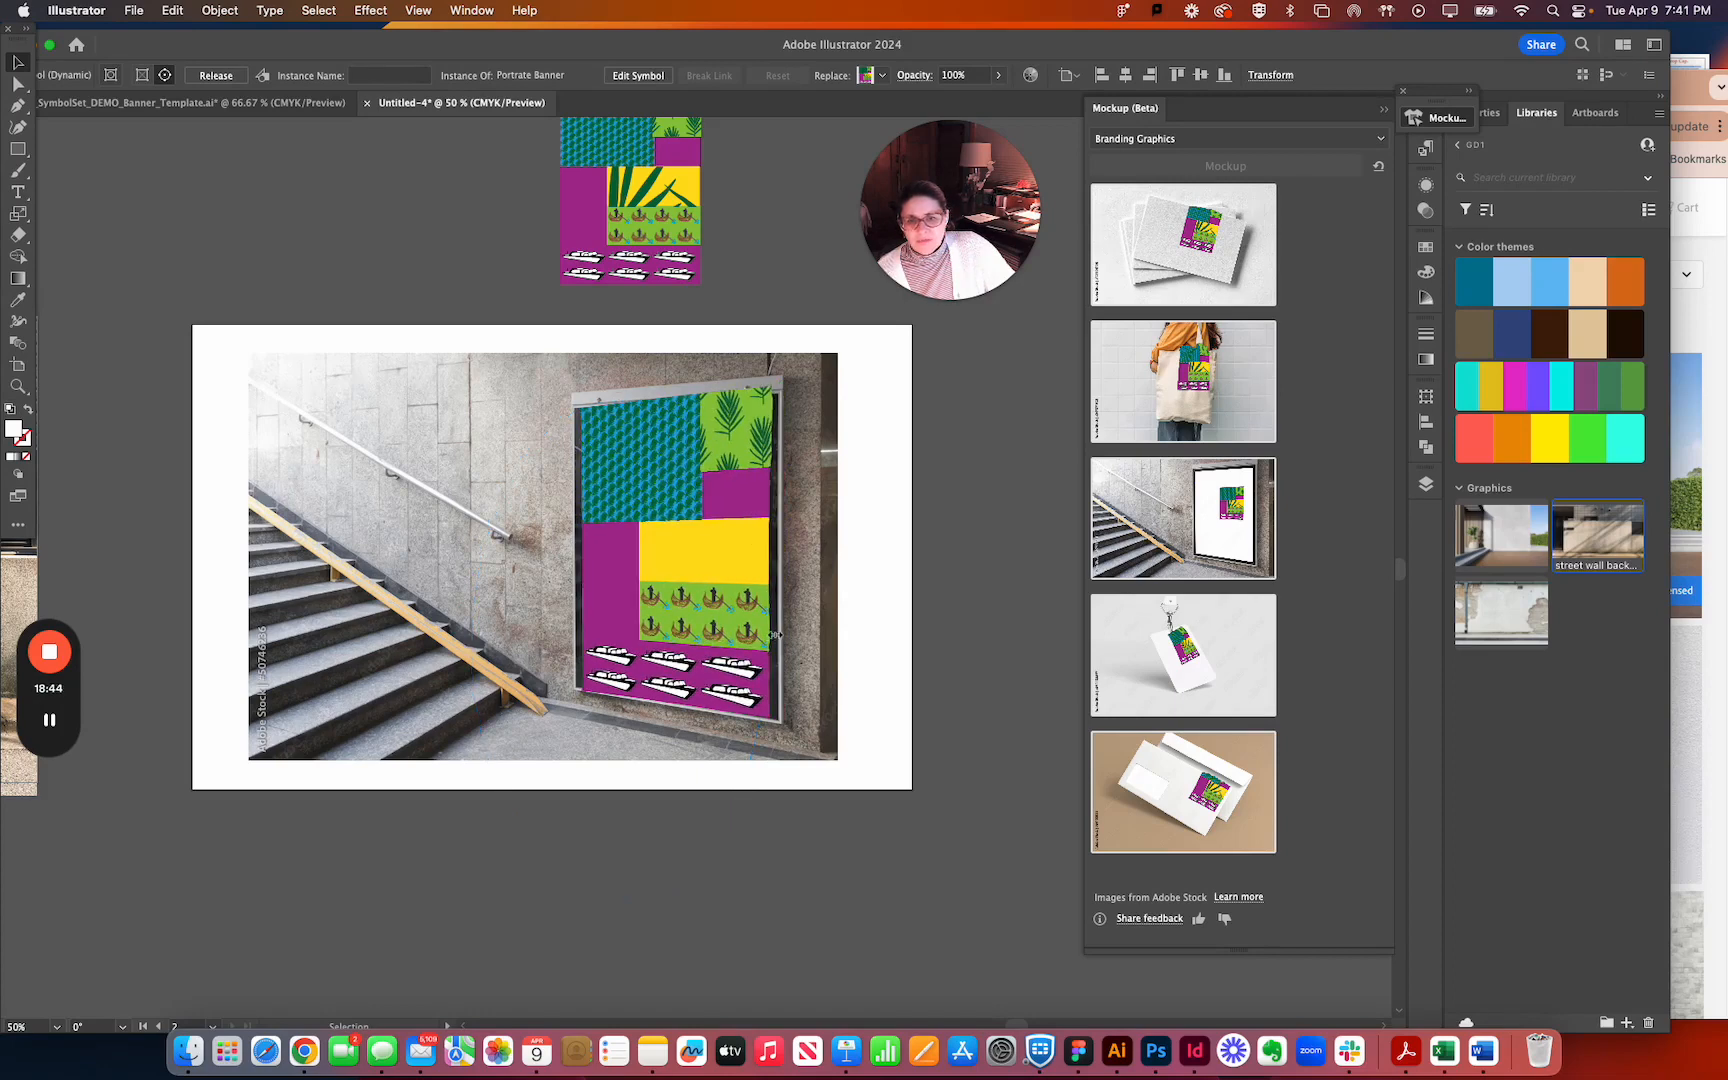
pyautogui.moveTo(775, 634); pyautogui.dragTo(777, 632)
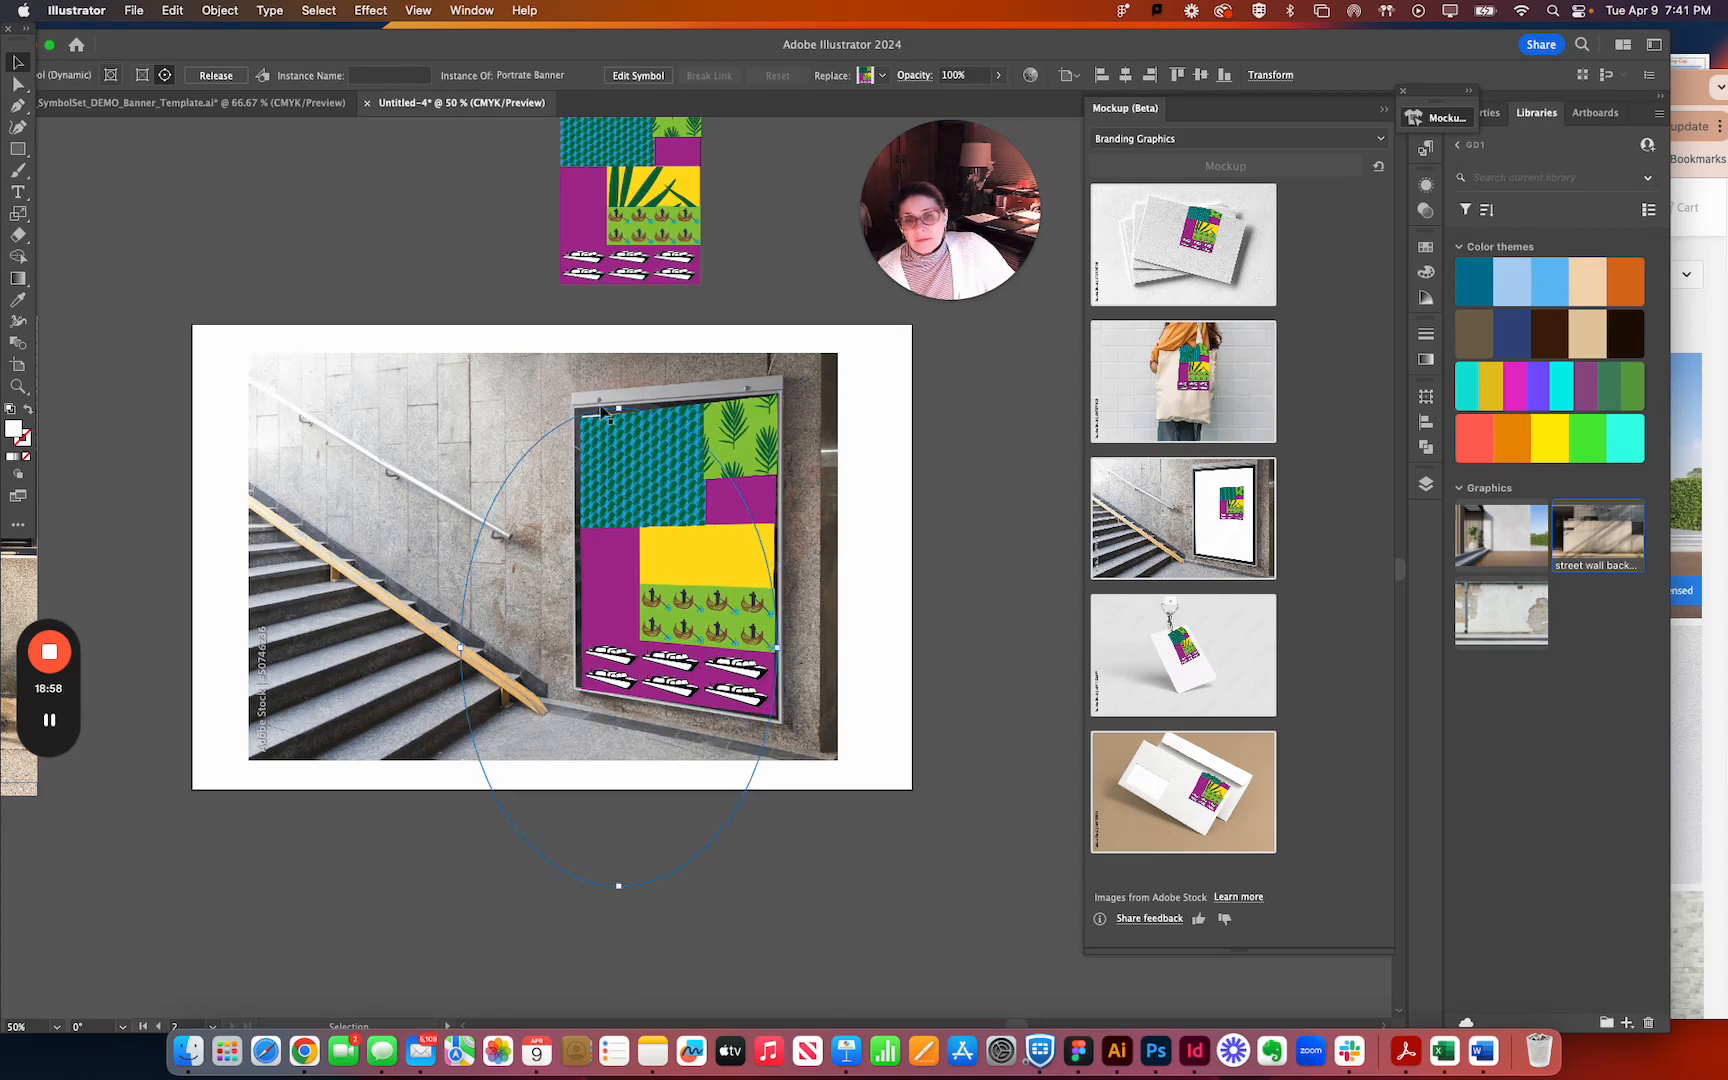
pyautogui.moveTo(620, 403); pyautogui.dragTo(663, 426)
pyautogui.moveTo(613, 678); pyautogui.dragTo(612, 676)
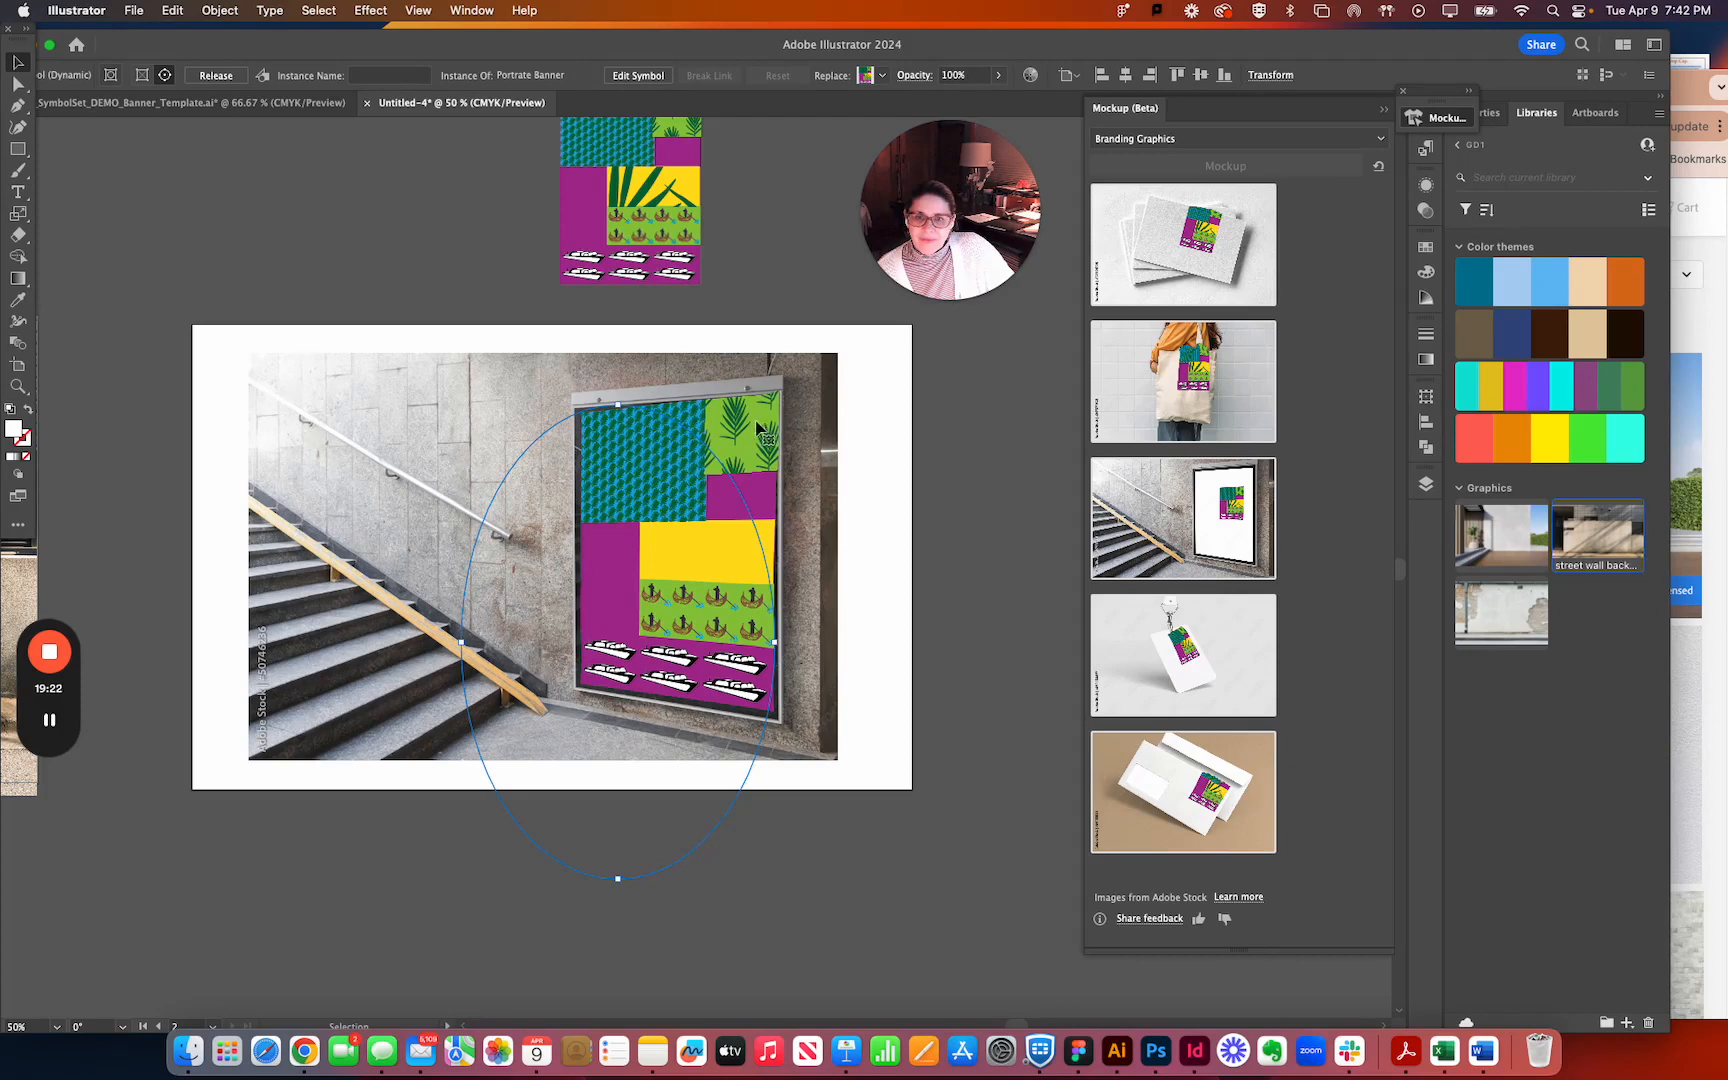
# Reopen the stairway mockup for editing and widen the banner artwork to fill the poster frame.
pyautogui.click(850, 436)
pyautogui.click(704, 465)
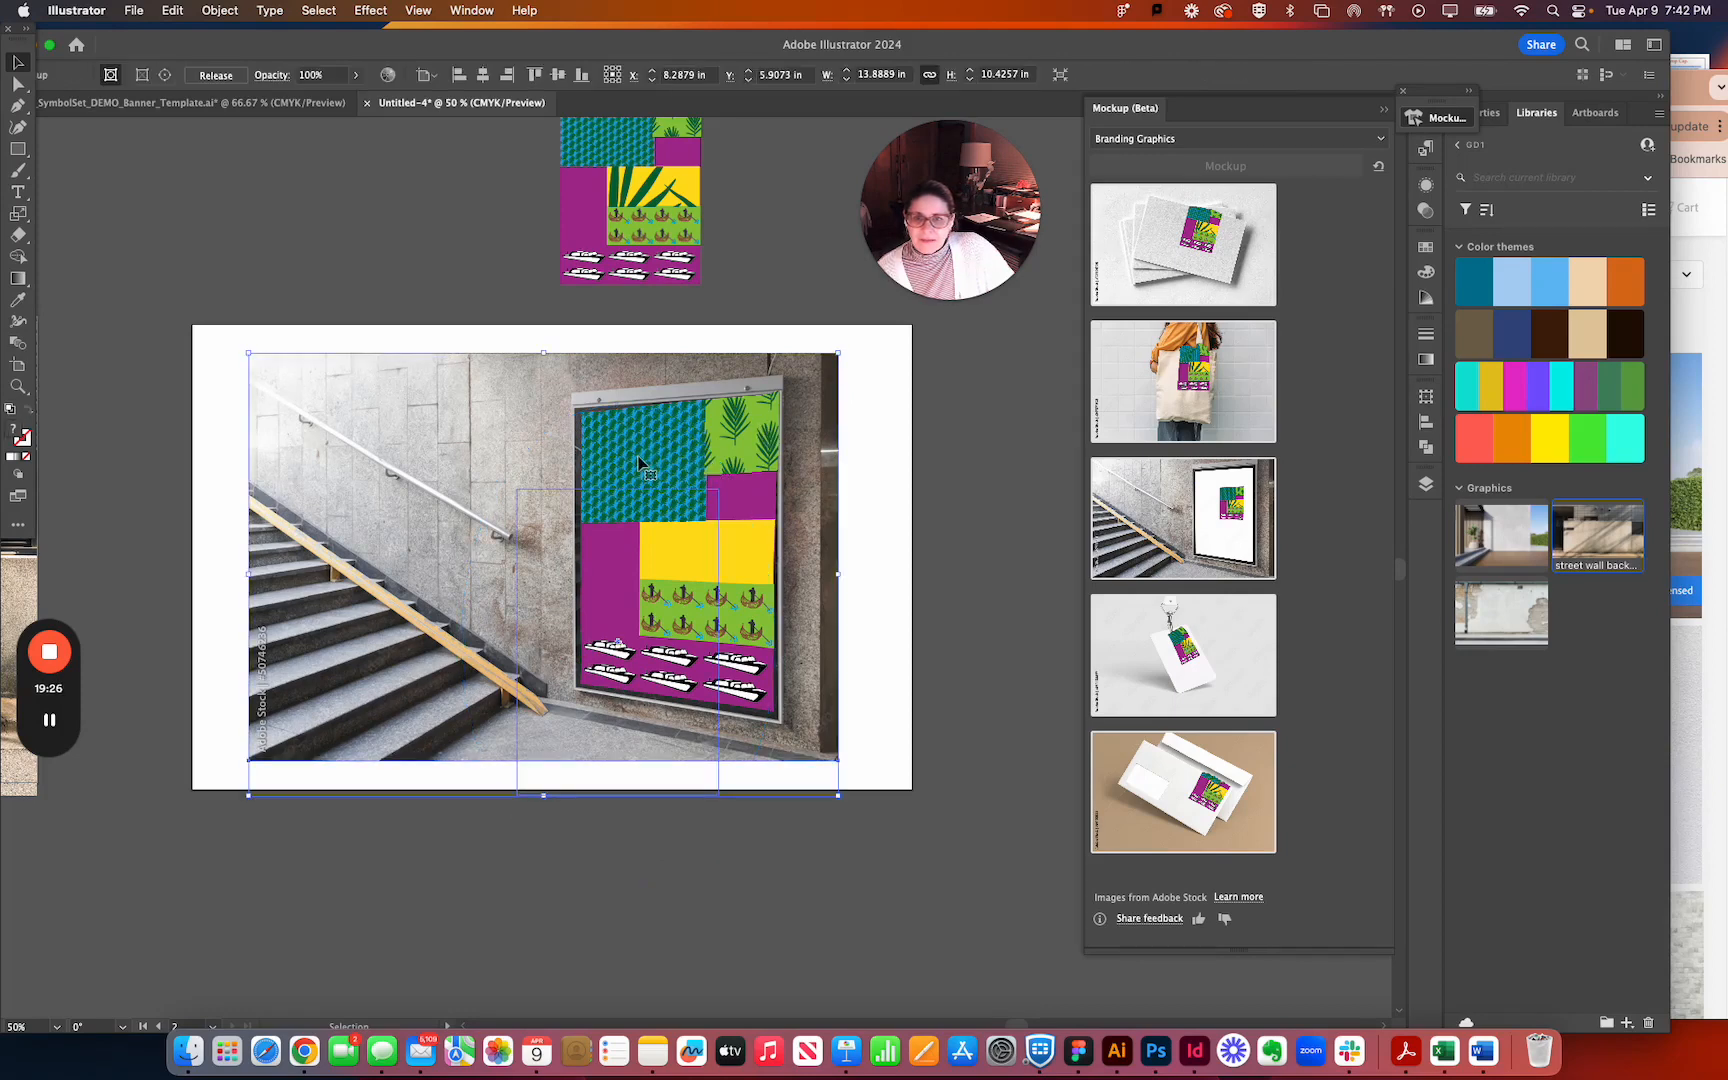
pyautogui.click(236, 11)
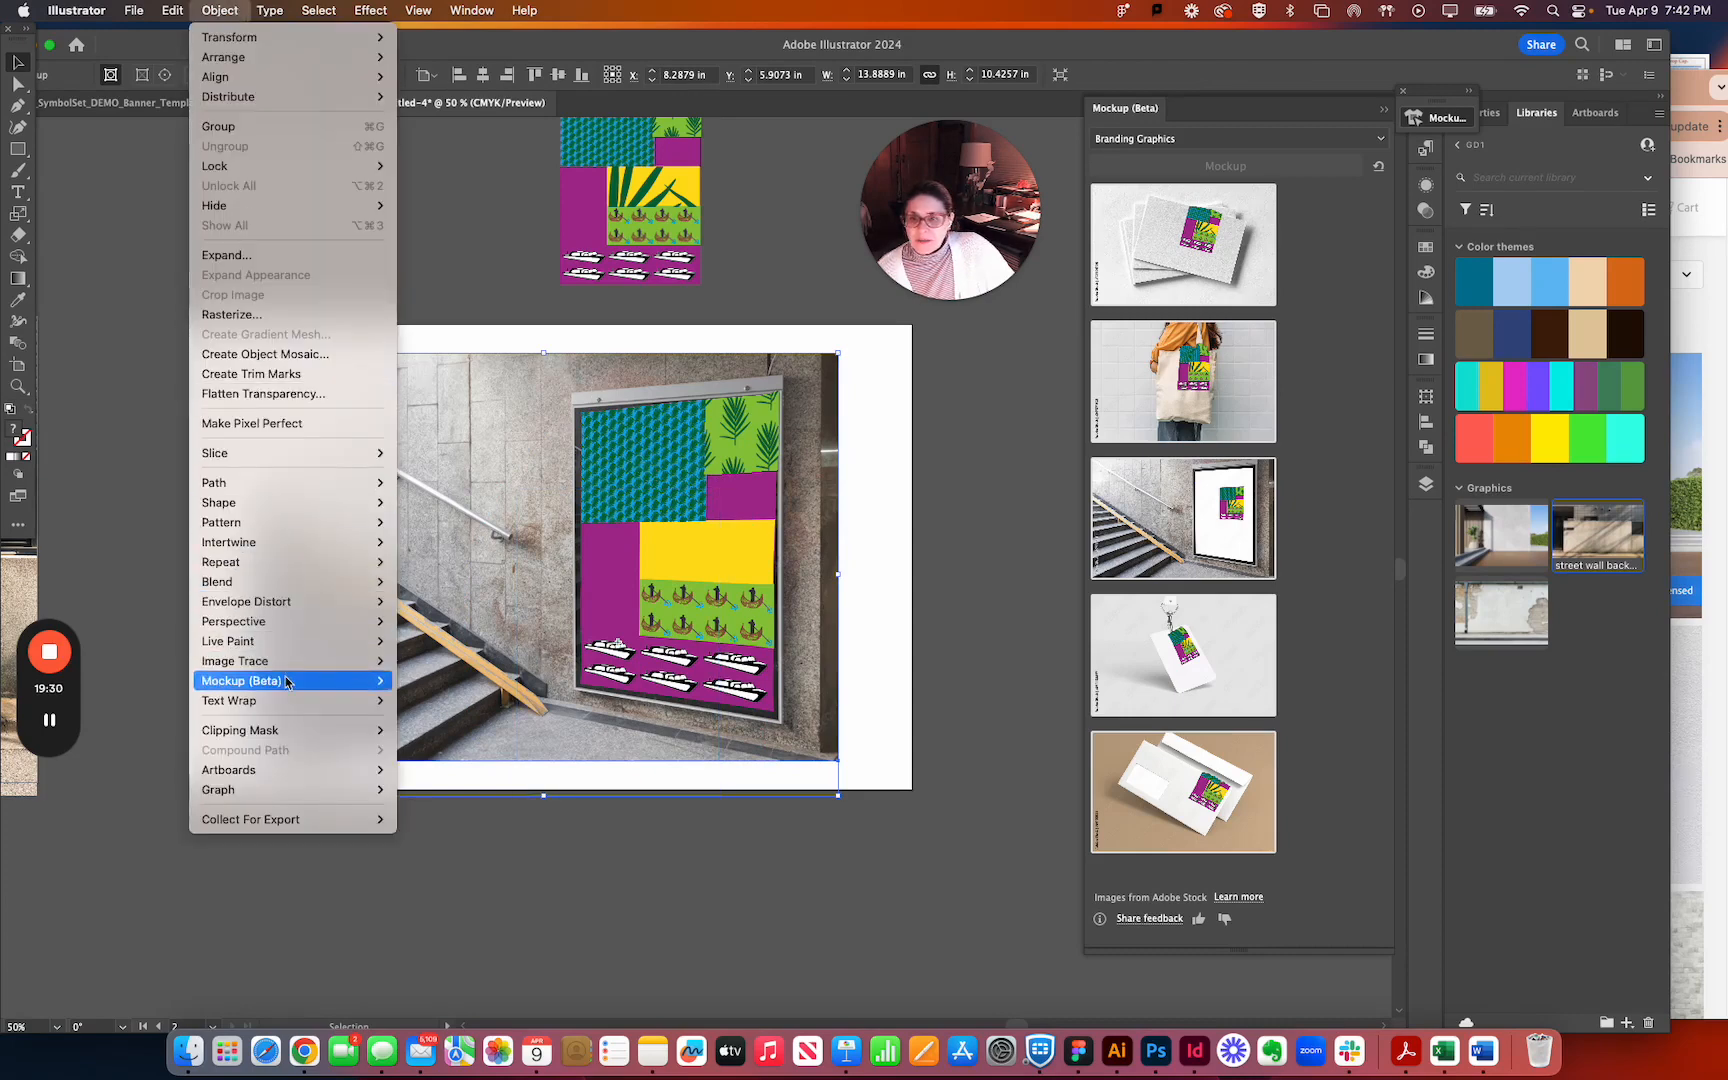
pyautogui.moveTo(287, 682)
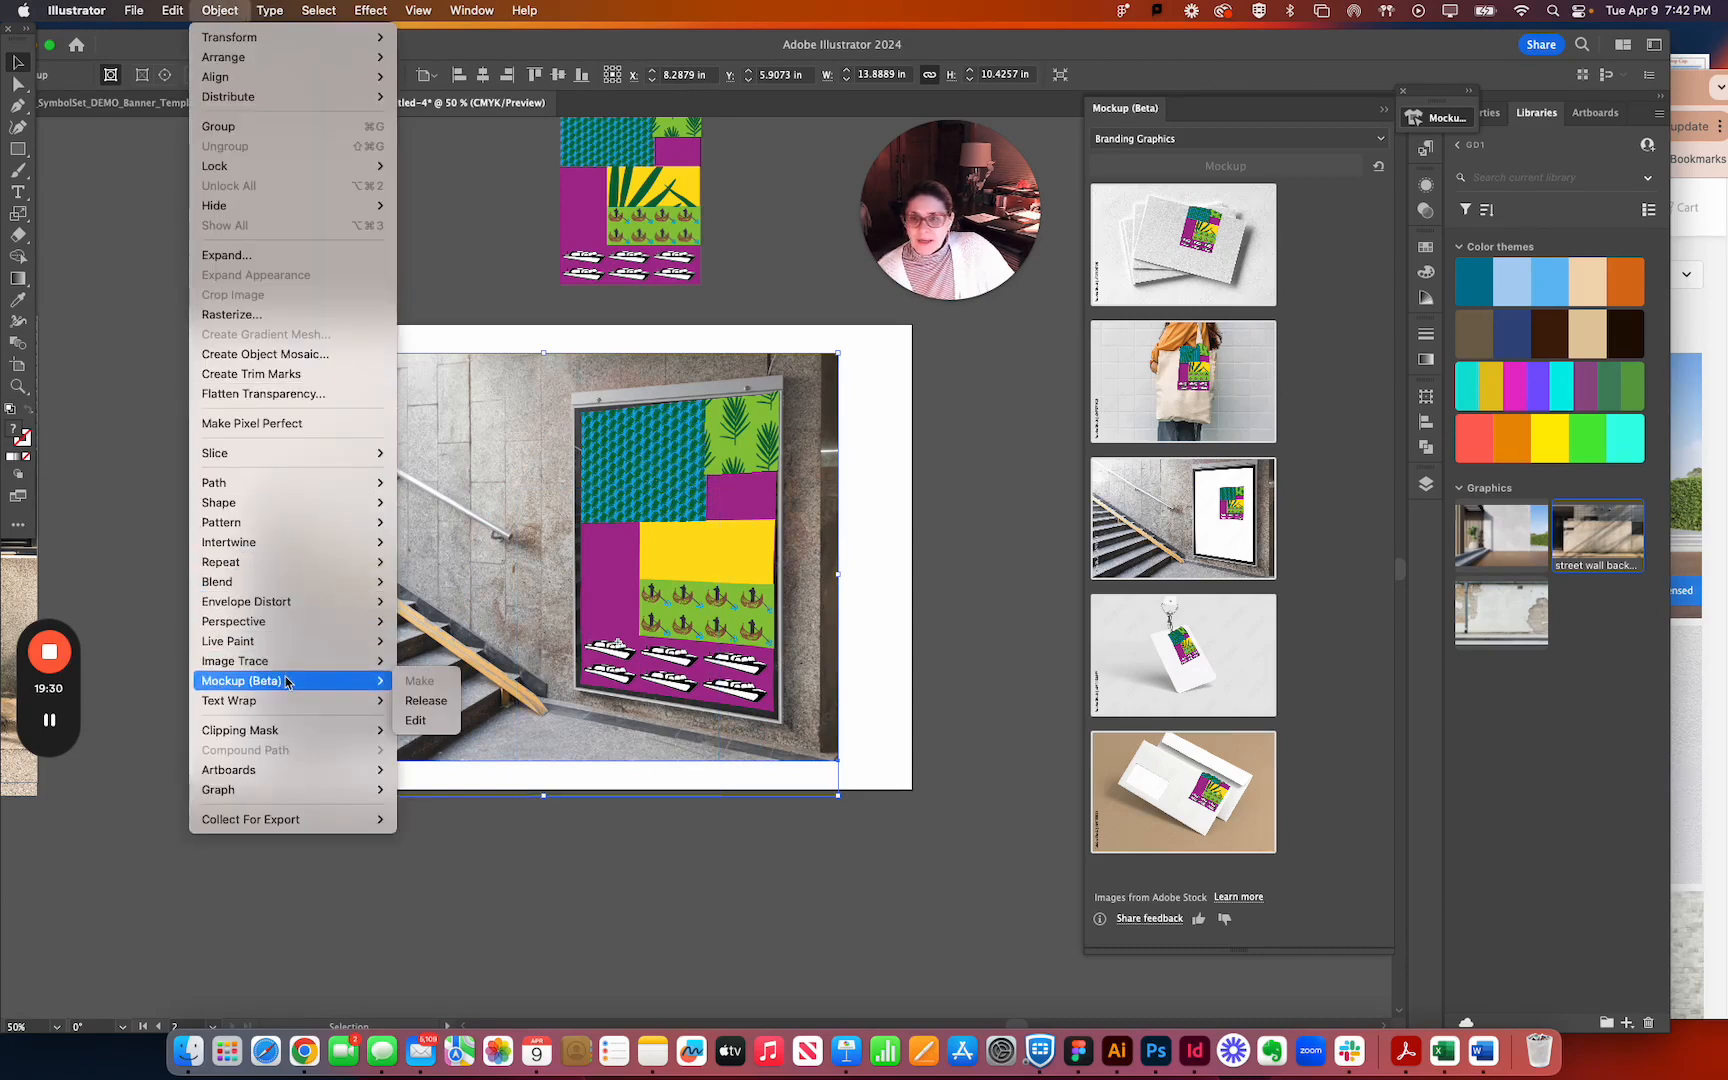
pyautogui.click(430, 720)
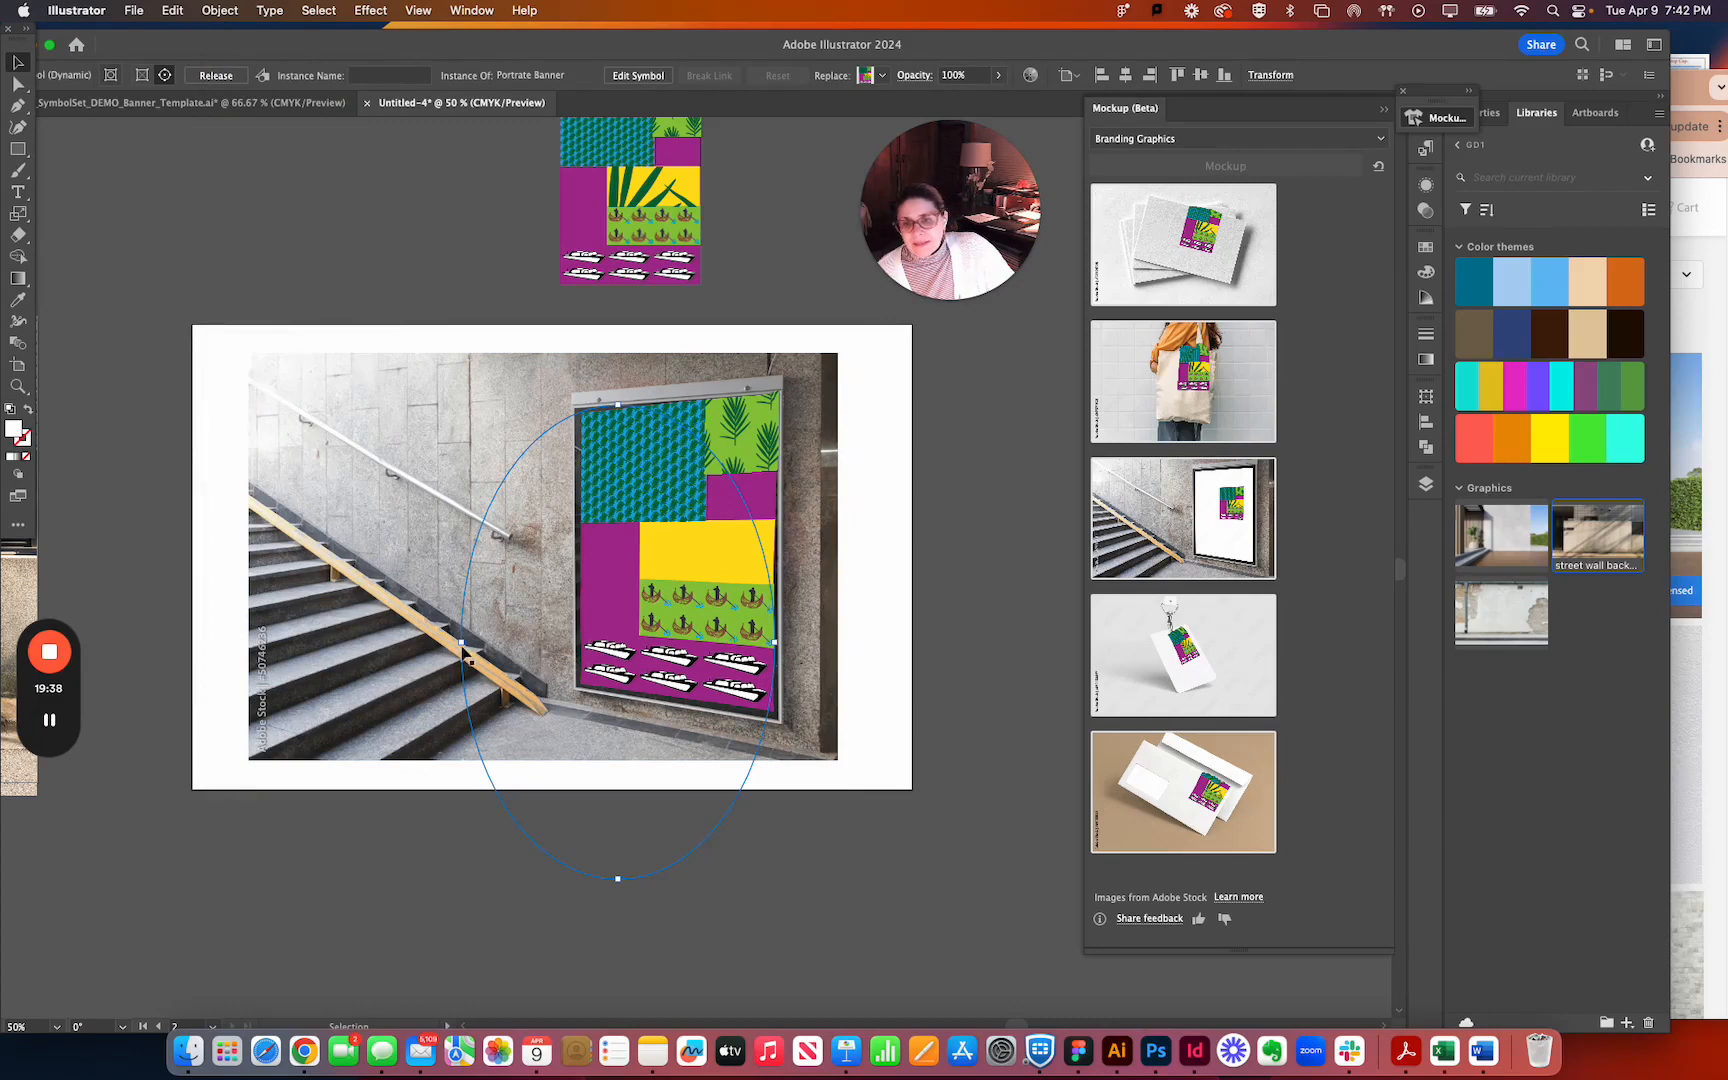
pyautogui.moveTo(440, 638); pyautogui.dragTo(434, 638)
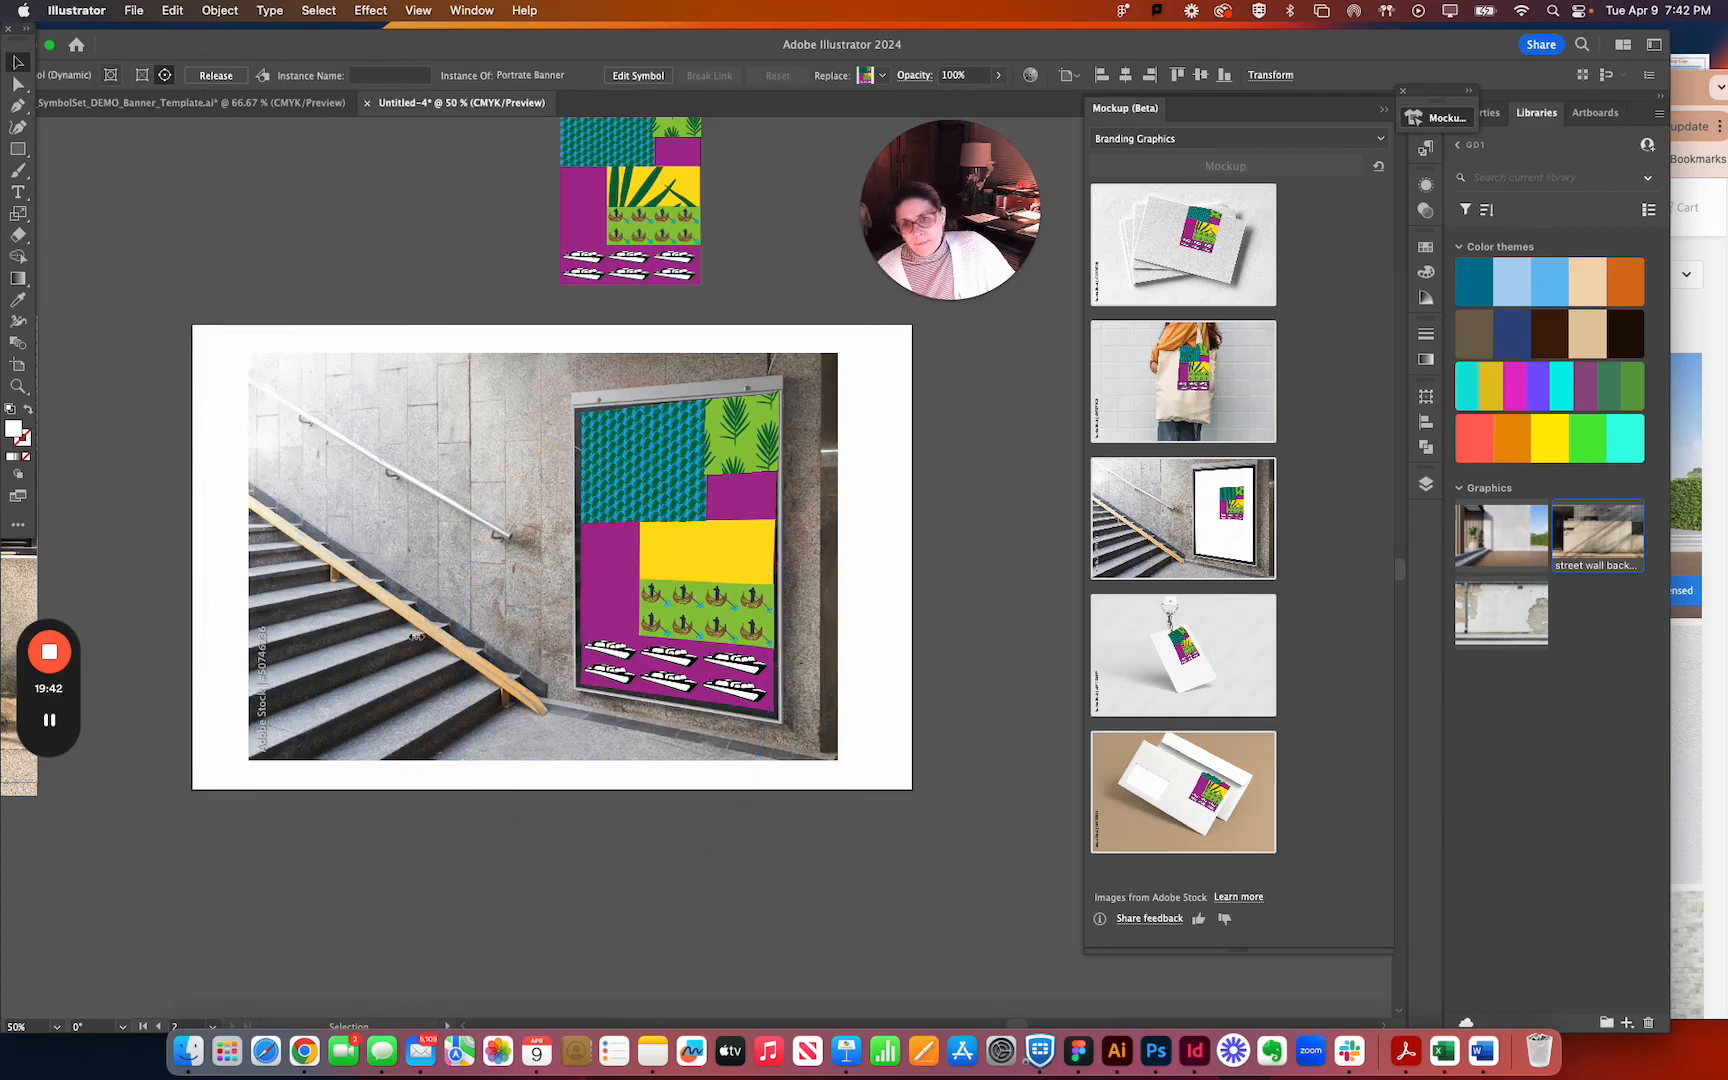
pyautogui.click(578, 421)
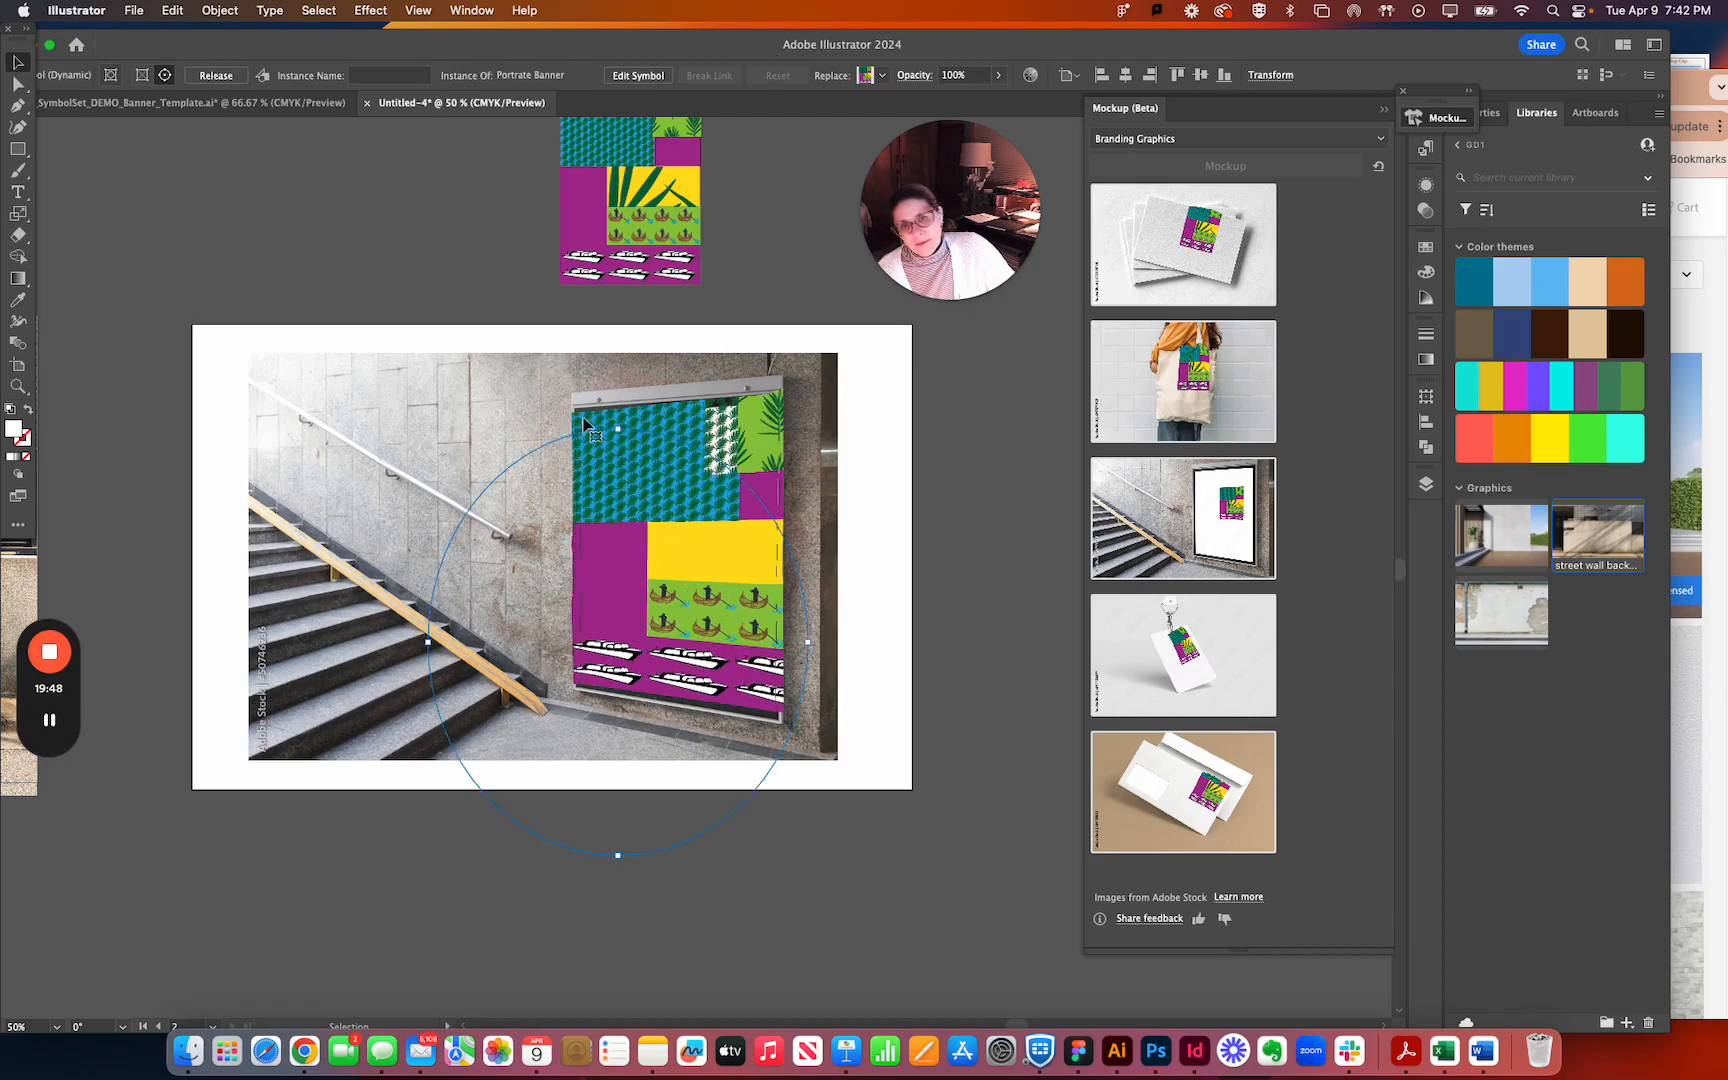
pyautogui.click(794, 639)
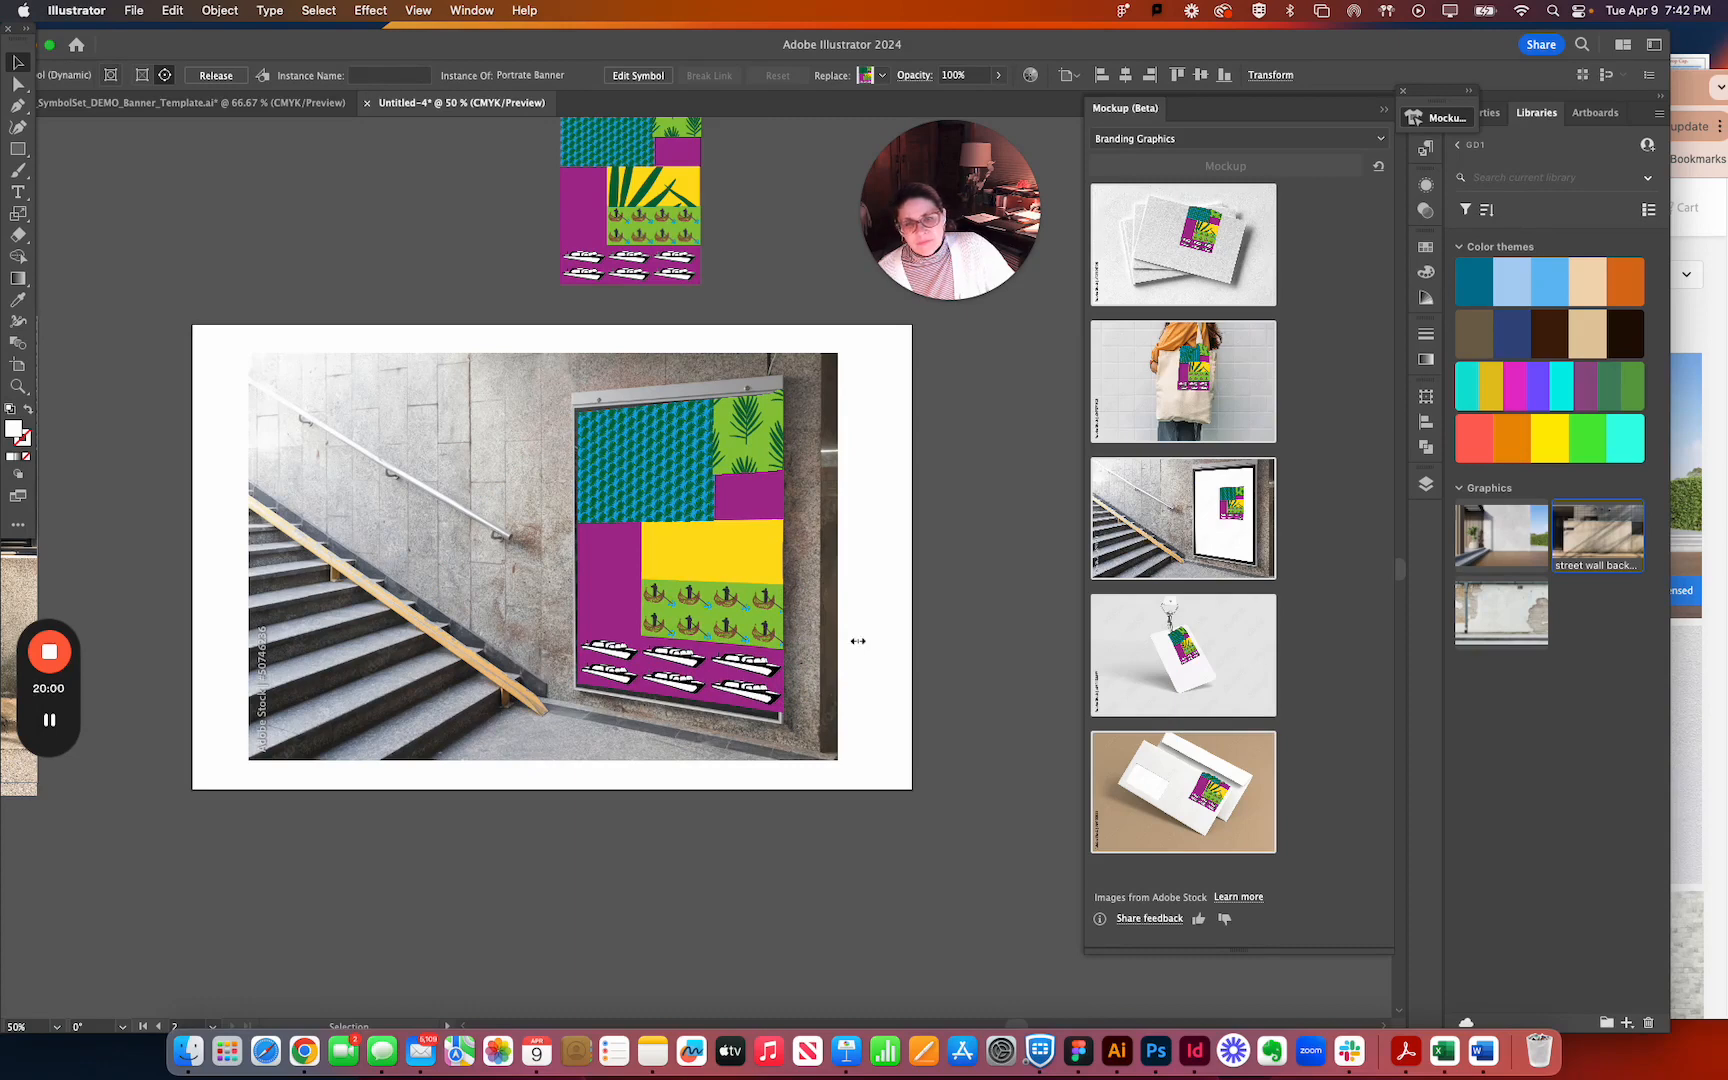
pyautogui.click(853, 671)
pyautogui.click(786, 655)
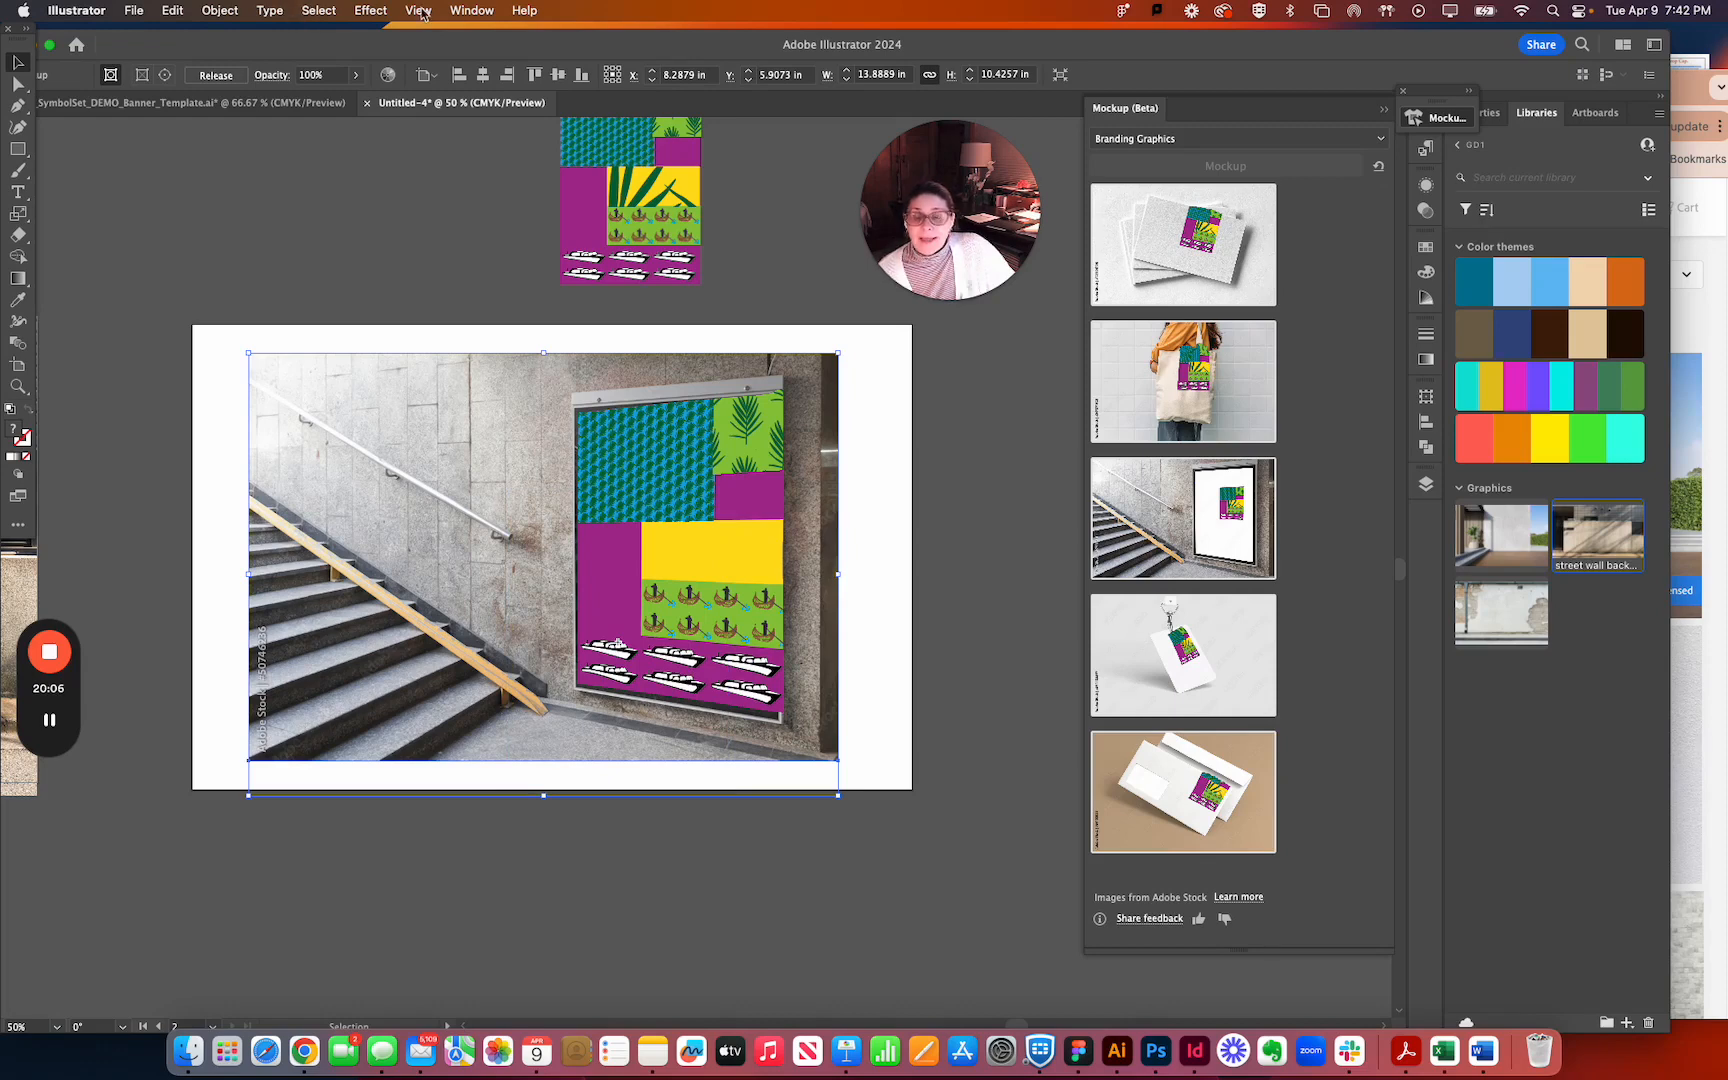
pyautogui.click(489, 12)
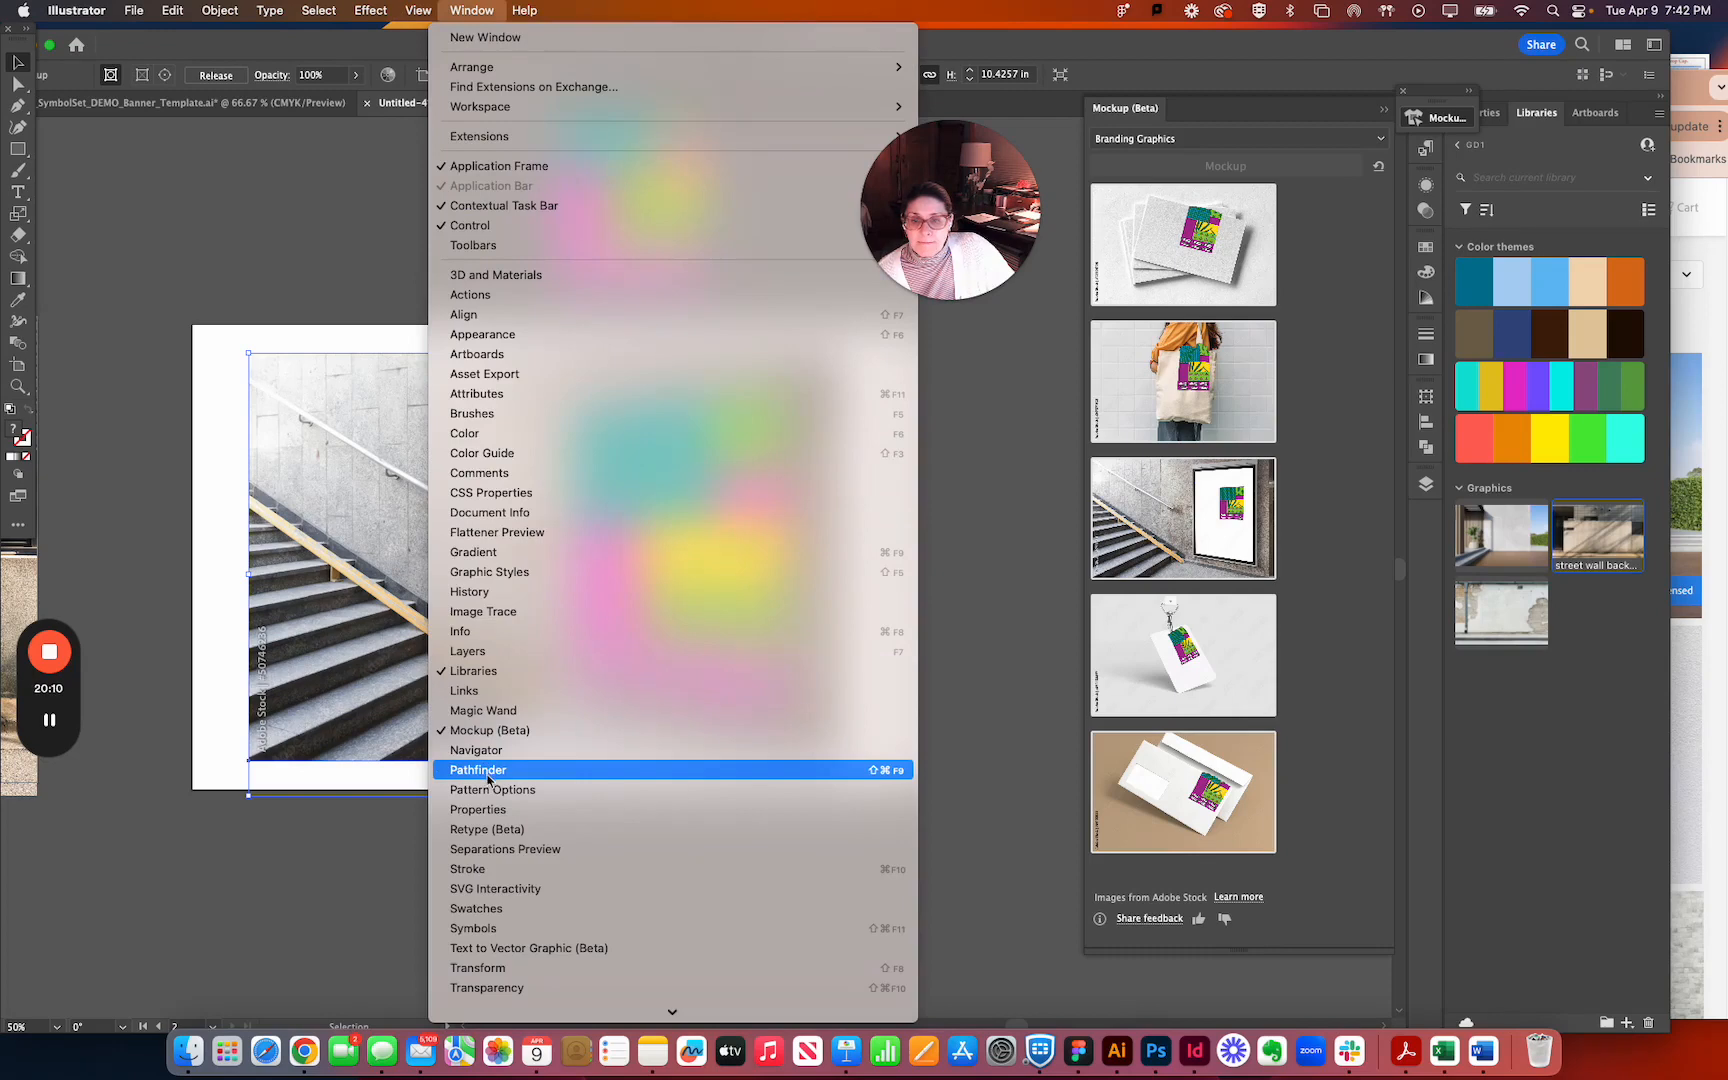
pyautogui.click(511, 731)
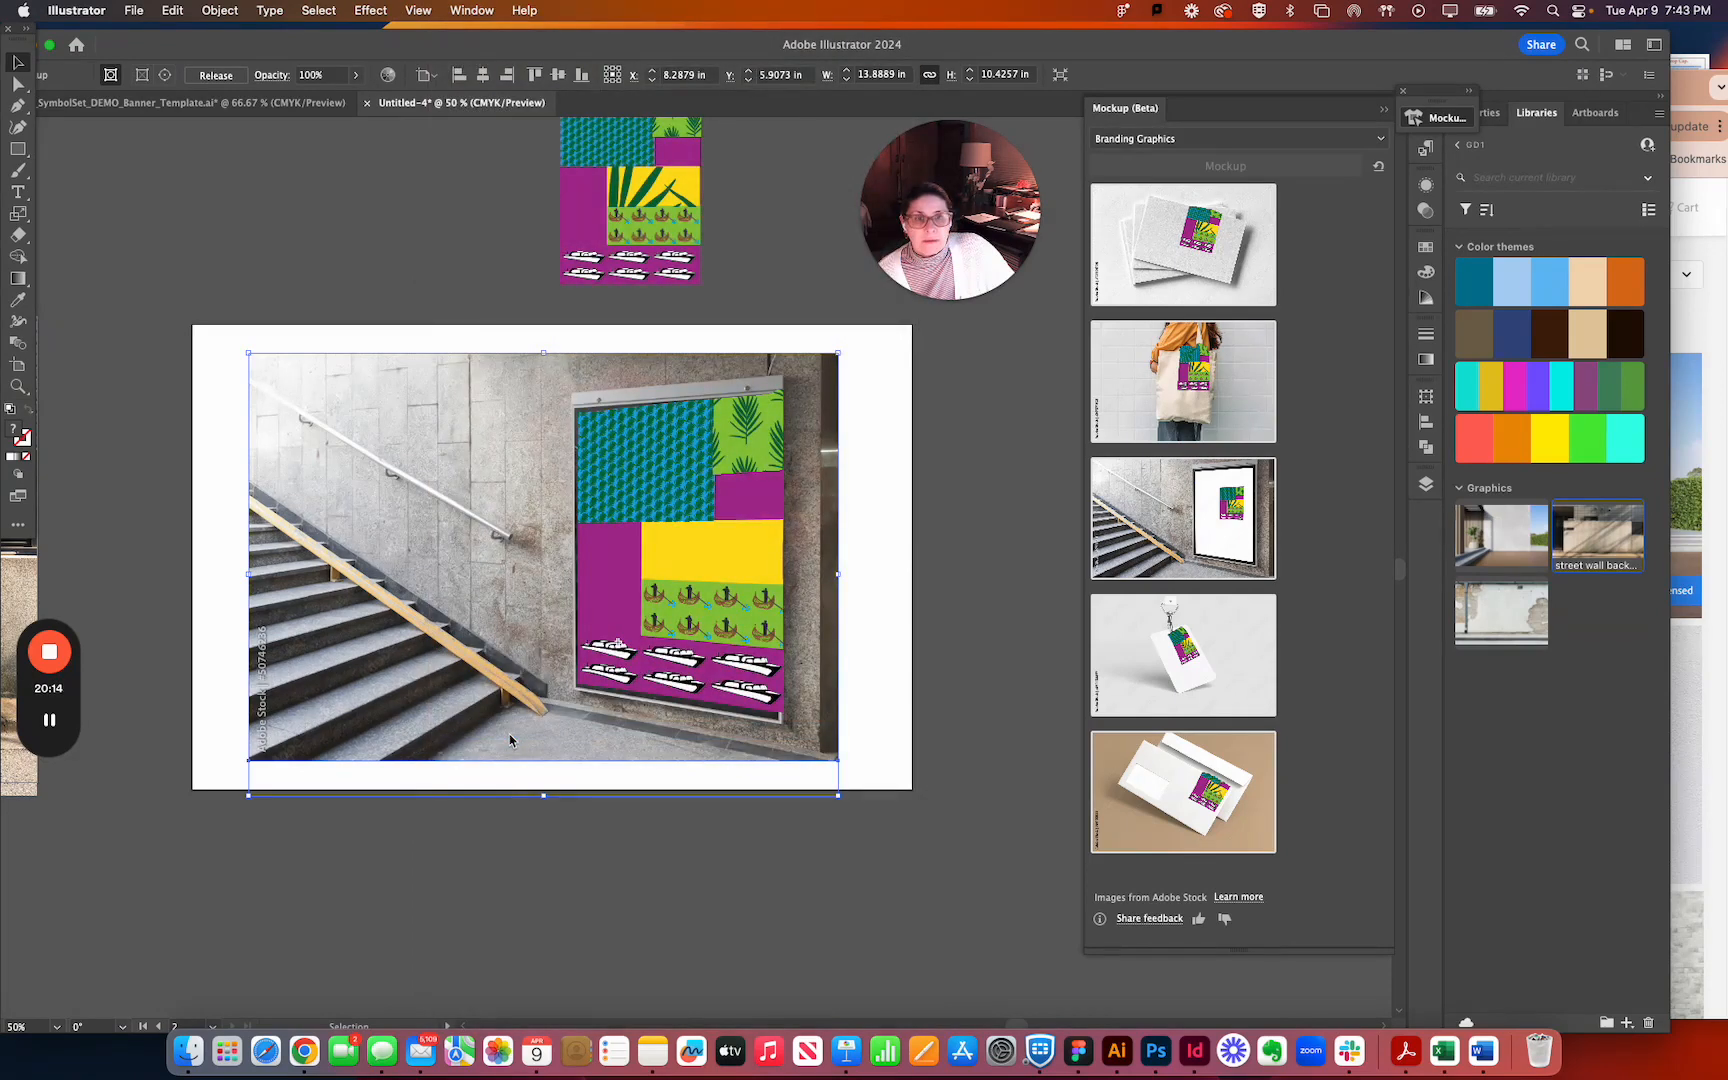
pyautogui.click(470, 8)
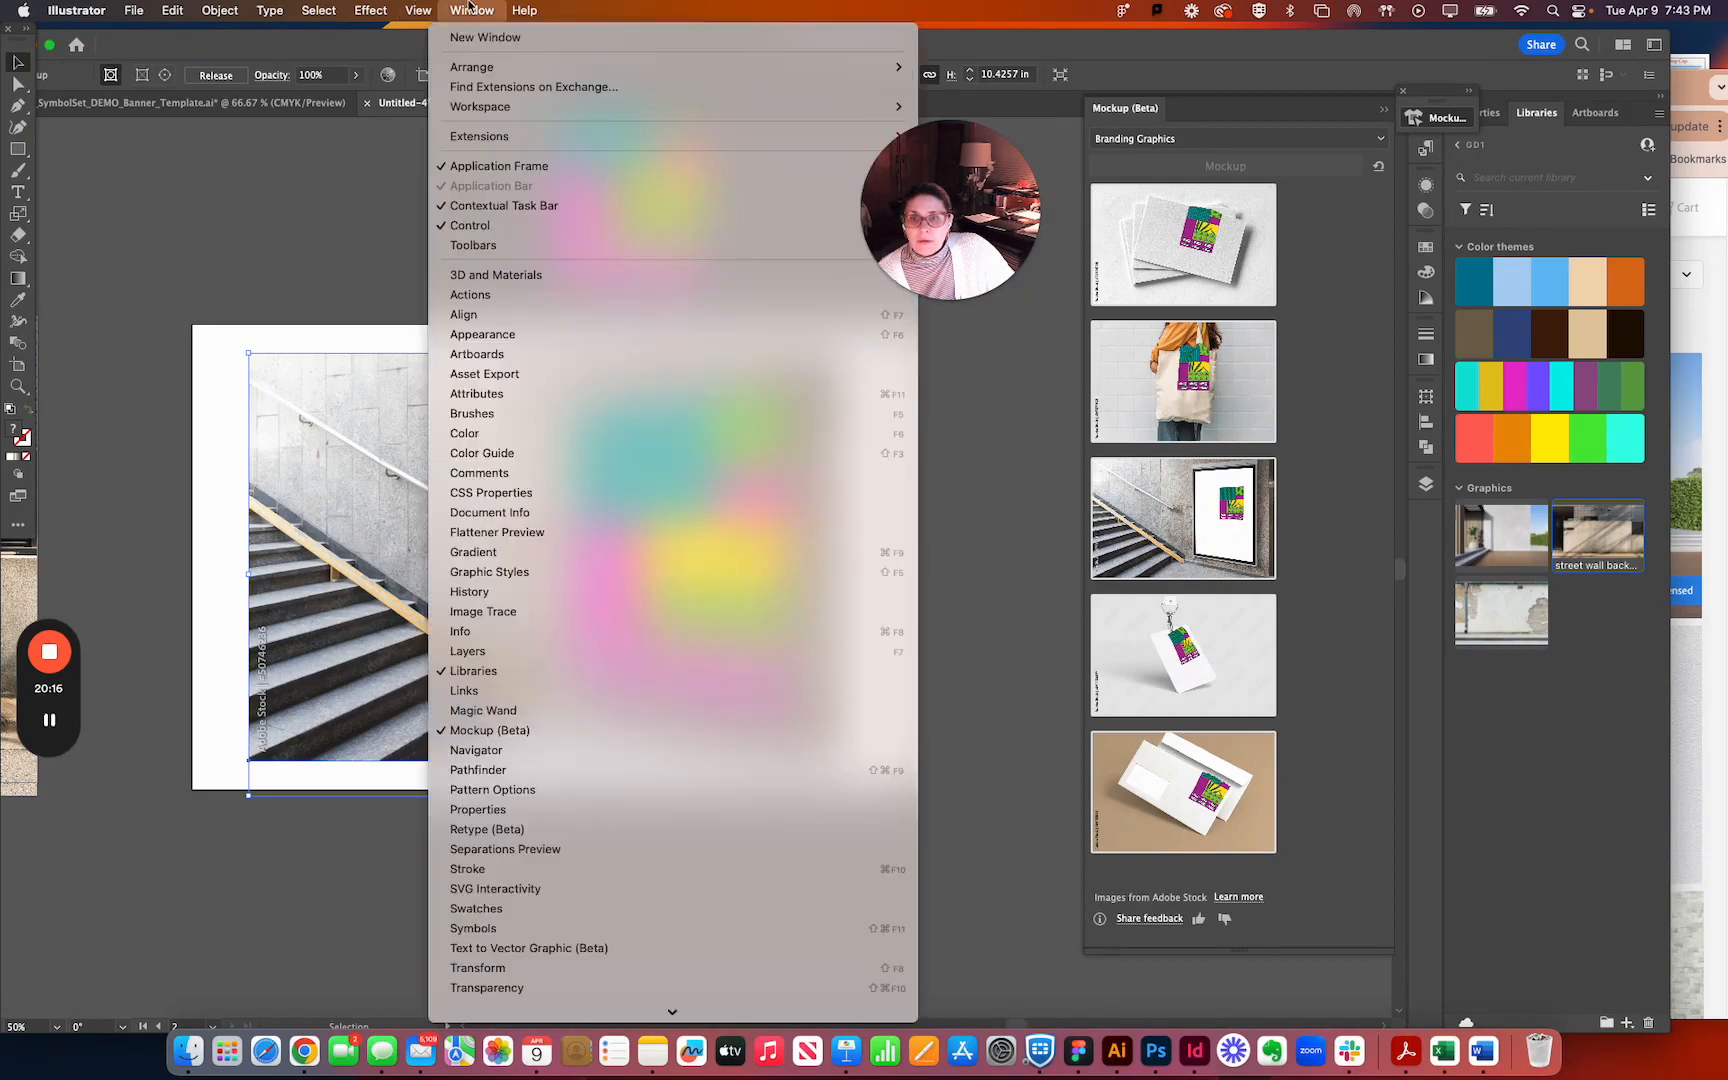
pyautogui.click(603, 735)
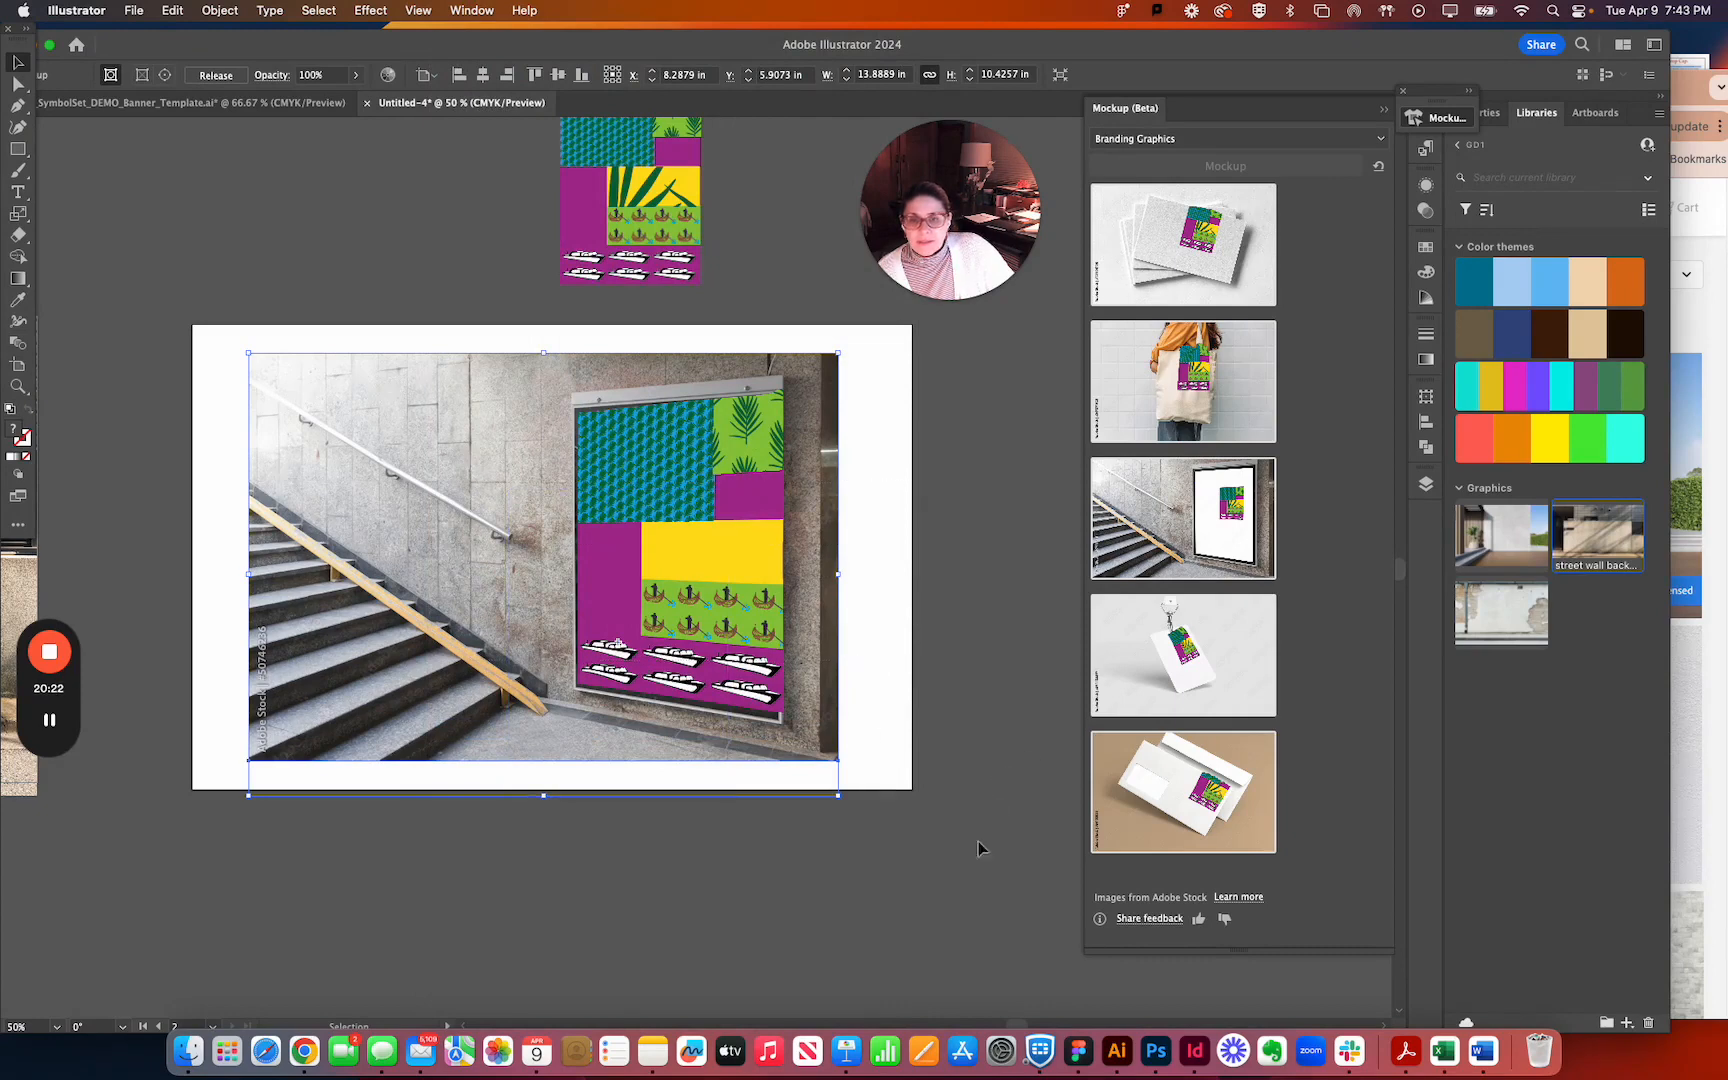
pyautogui.moveTo(950, 880); pyautogui.dragTo(338, 347)
pyautogui.moveTo(217, 283)
pyautogui.mouseDown()
pyautogui.moveTo(540, 565)
pyautogui.moveTo(903, 713)
pyautogui.moveTo(806, 780)
pyautogui.moveTo(258, 524)
pyautogui.moveTo(210, 320)
pyautogui.mouseUp()
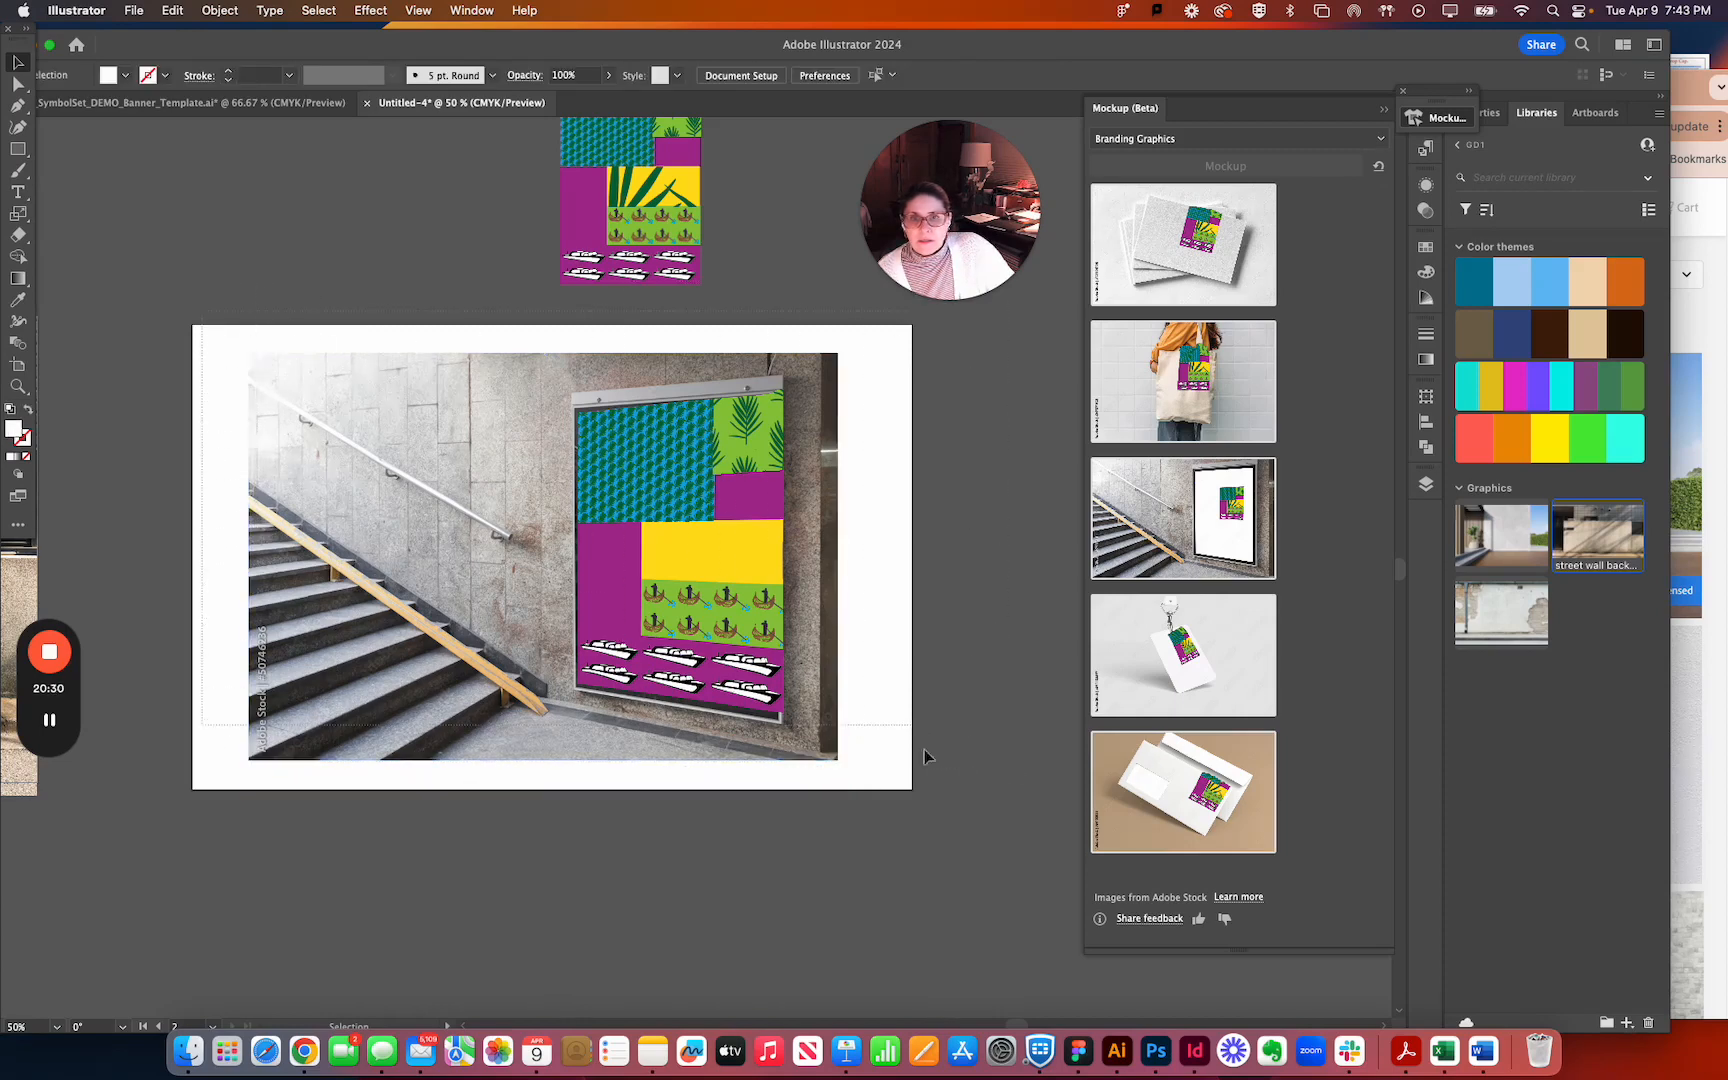
pyautogui.moveTo(897, 797); pyautogui.dragTo(890, 793)
# Expand the stairway mockup with Object and Fill enabled.
pyautogui.click(821, 699)
pyautogui.click(220, 10)
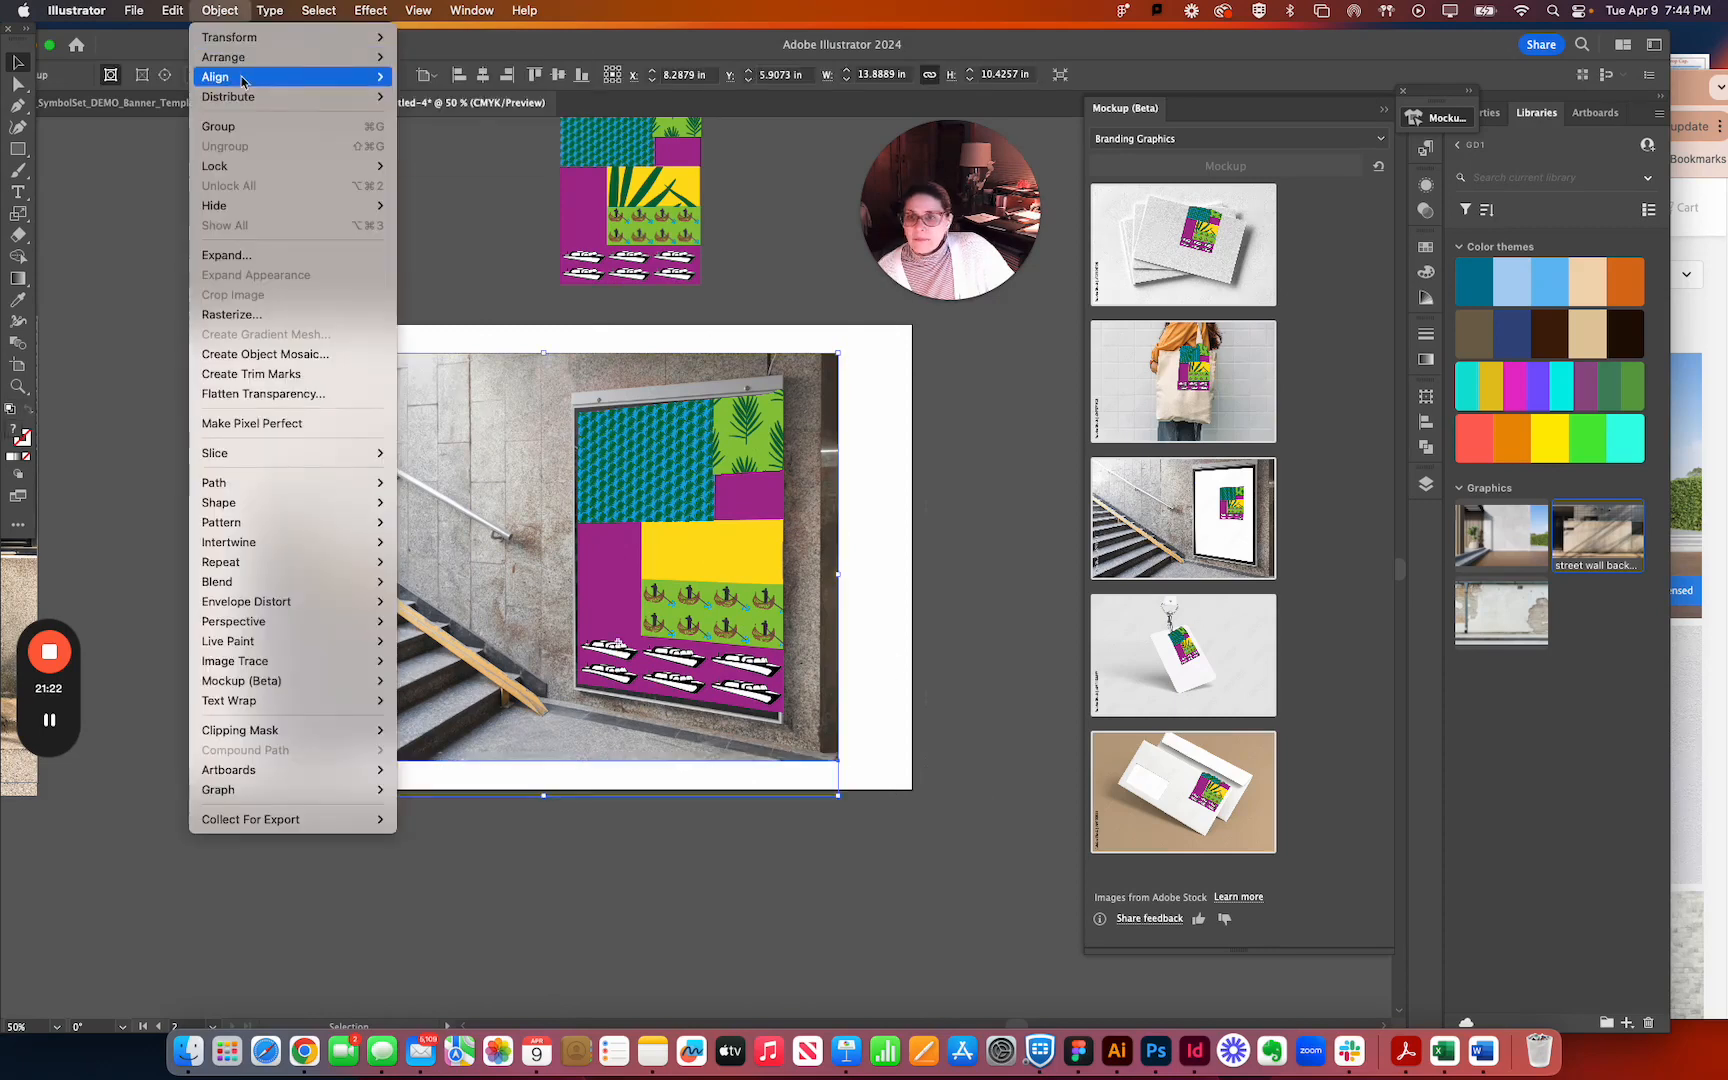
pyautogui.click(226, 255)
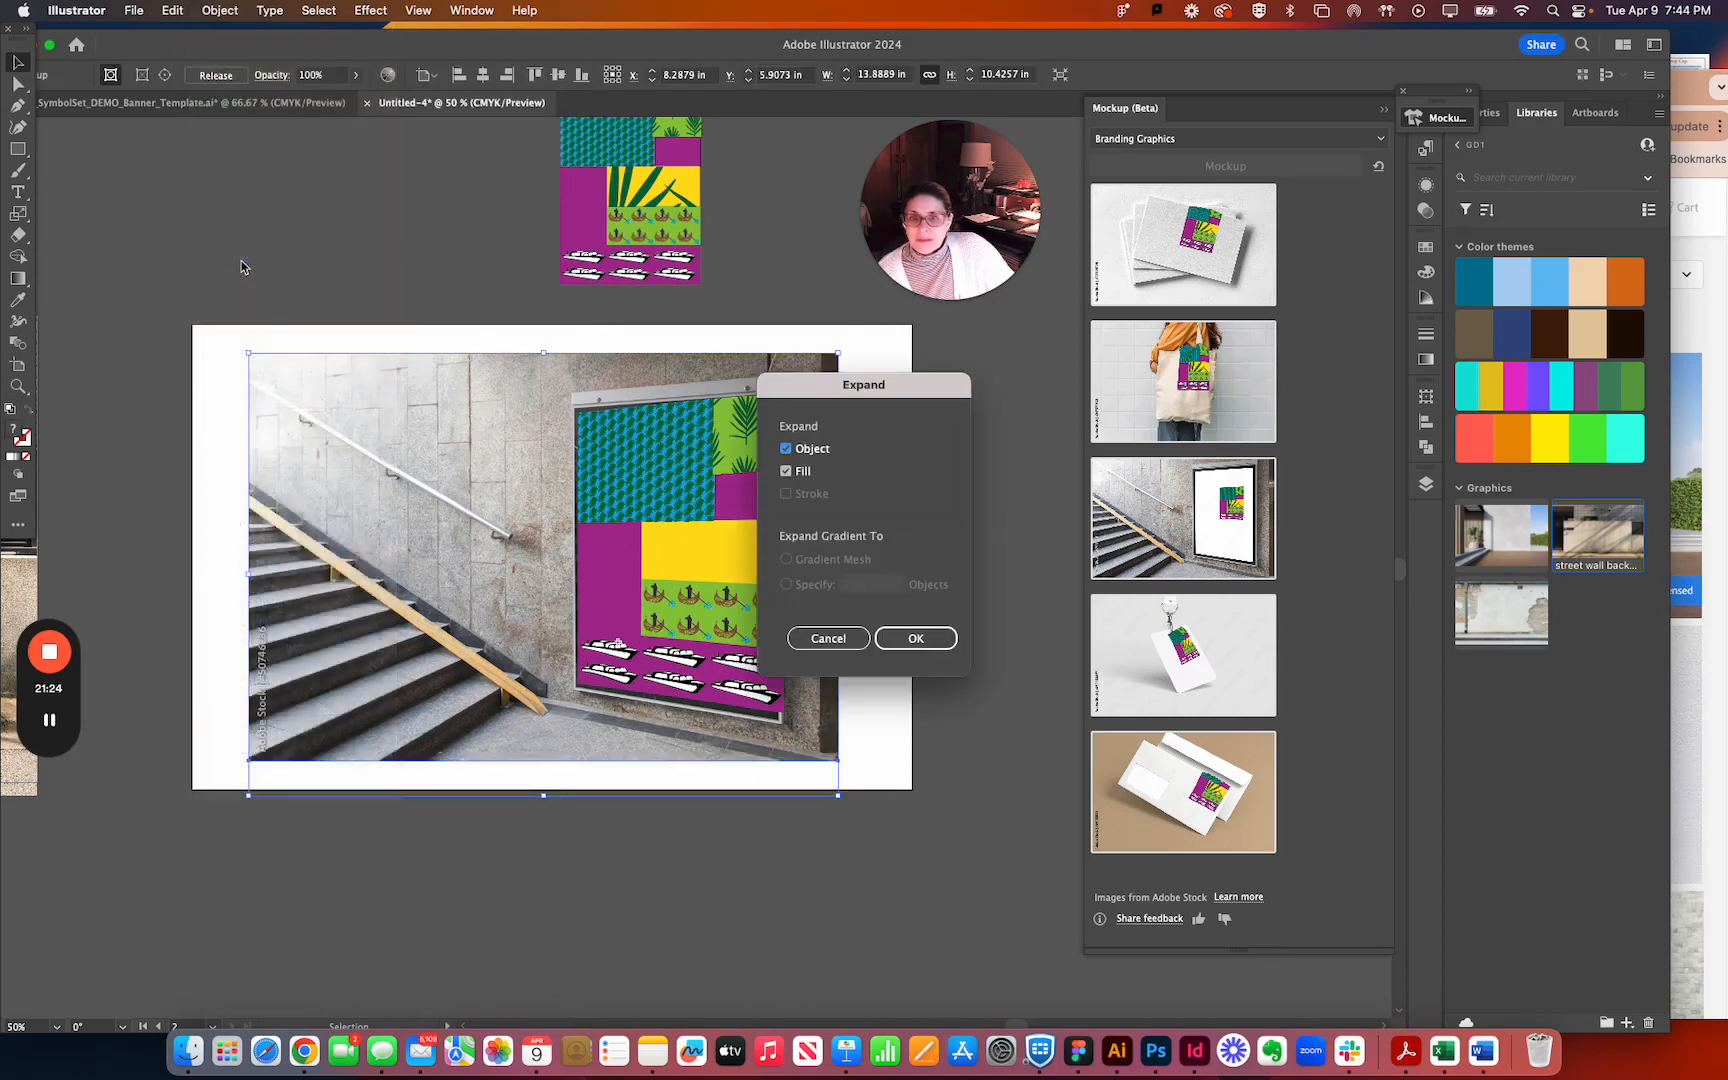
pyautogui.click(912, 638)
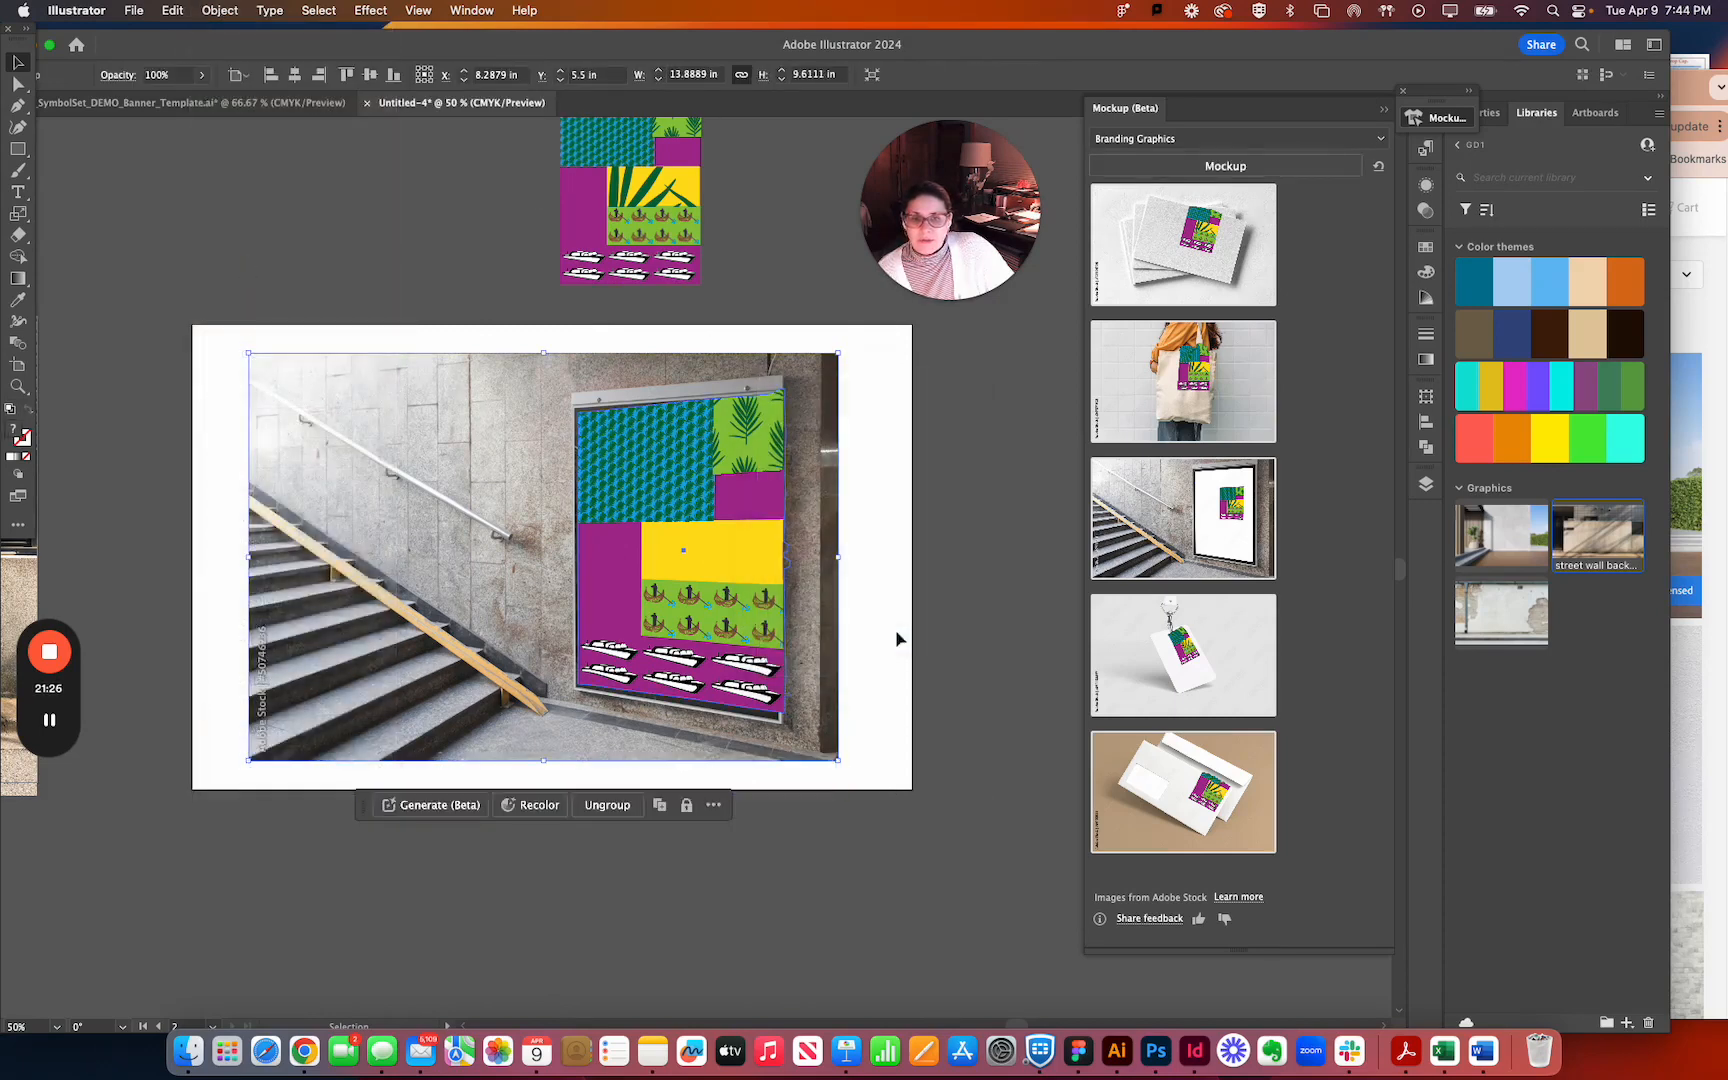
pyautogui.click(960, 675)
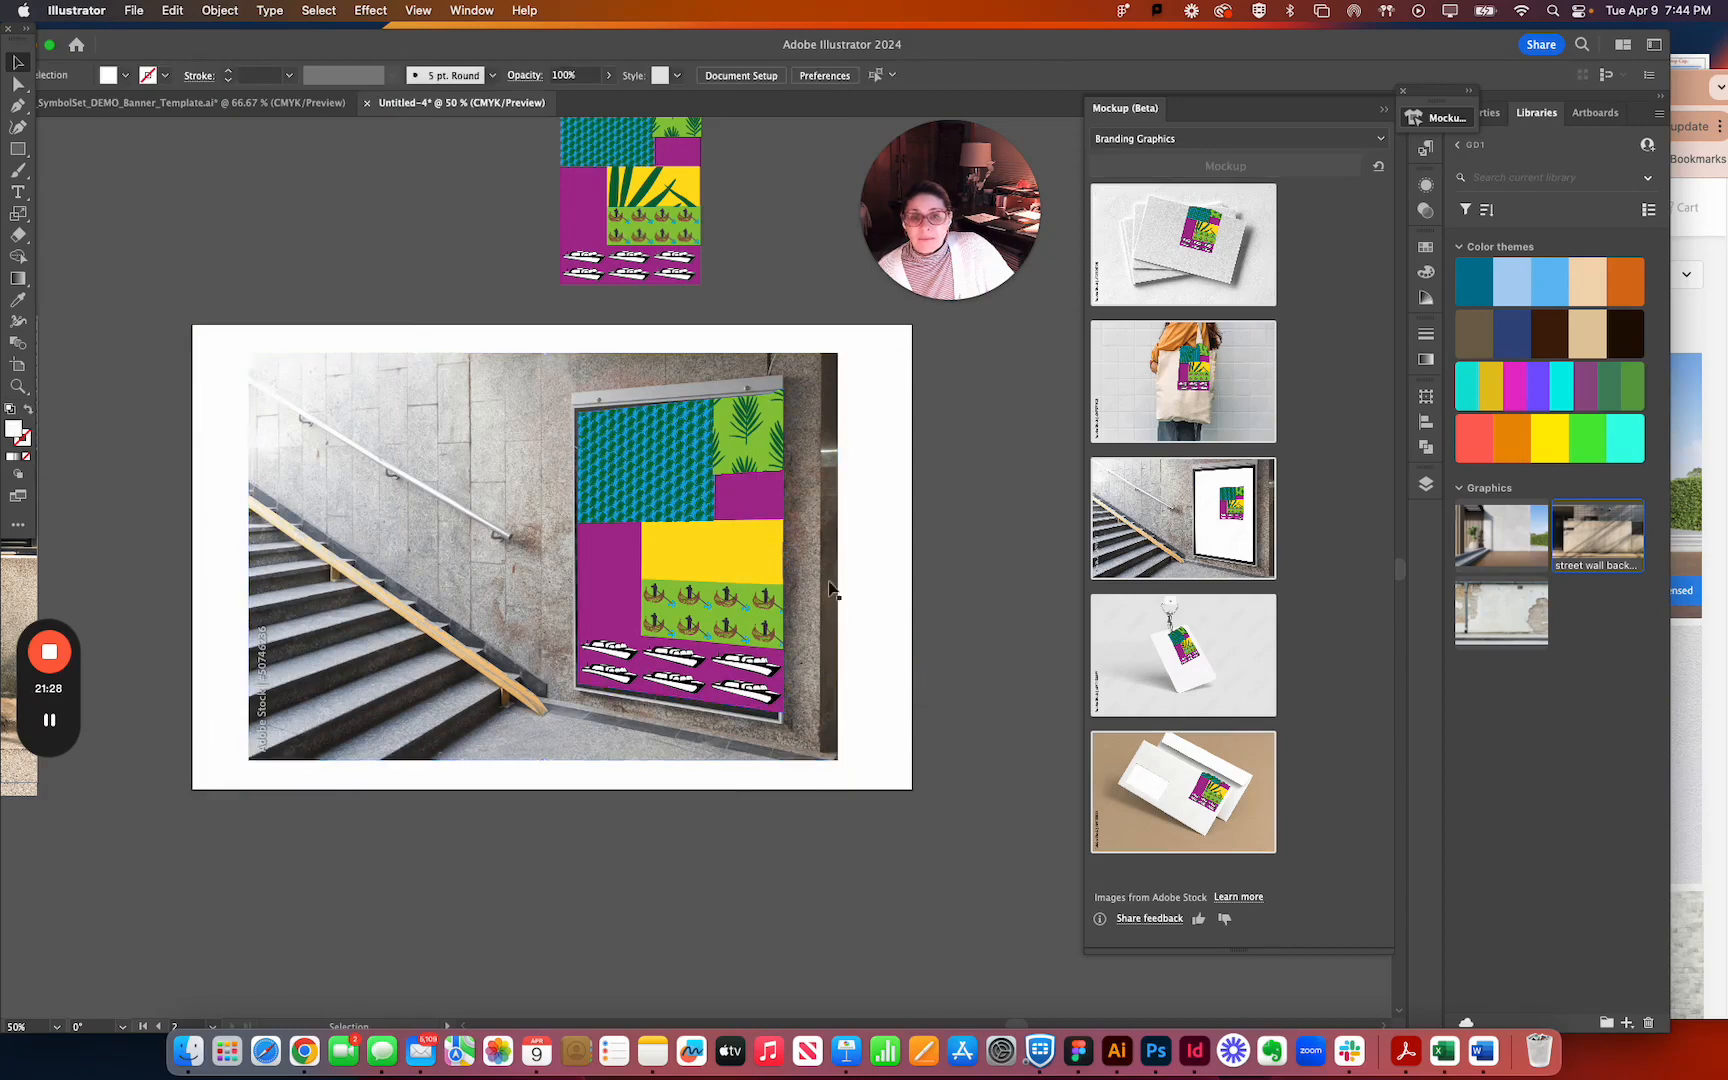
# Move the expanded mockup about 1.2 in left and slightly down on its artboard with the Direct Selection tool.
pyautogui.click(783, 580)
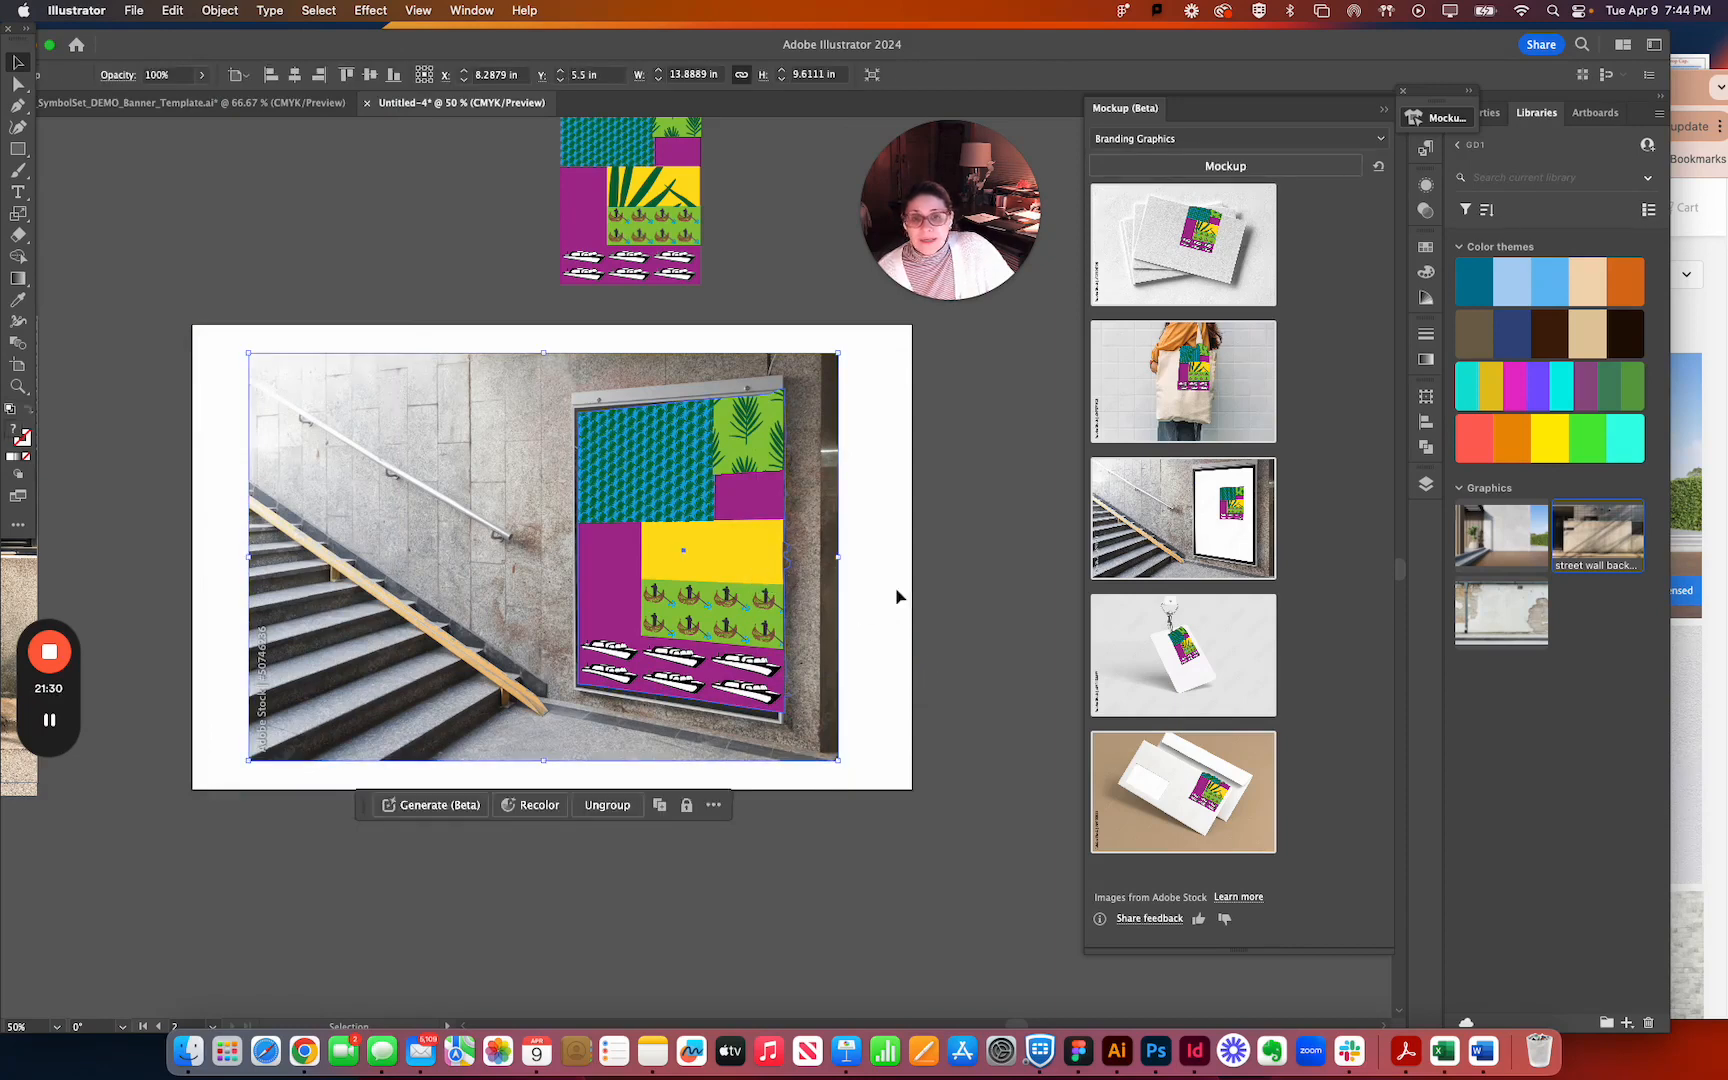
pyautogui.press('super+equal')
pyautogui.press('super+equal')
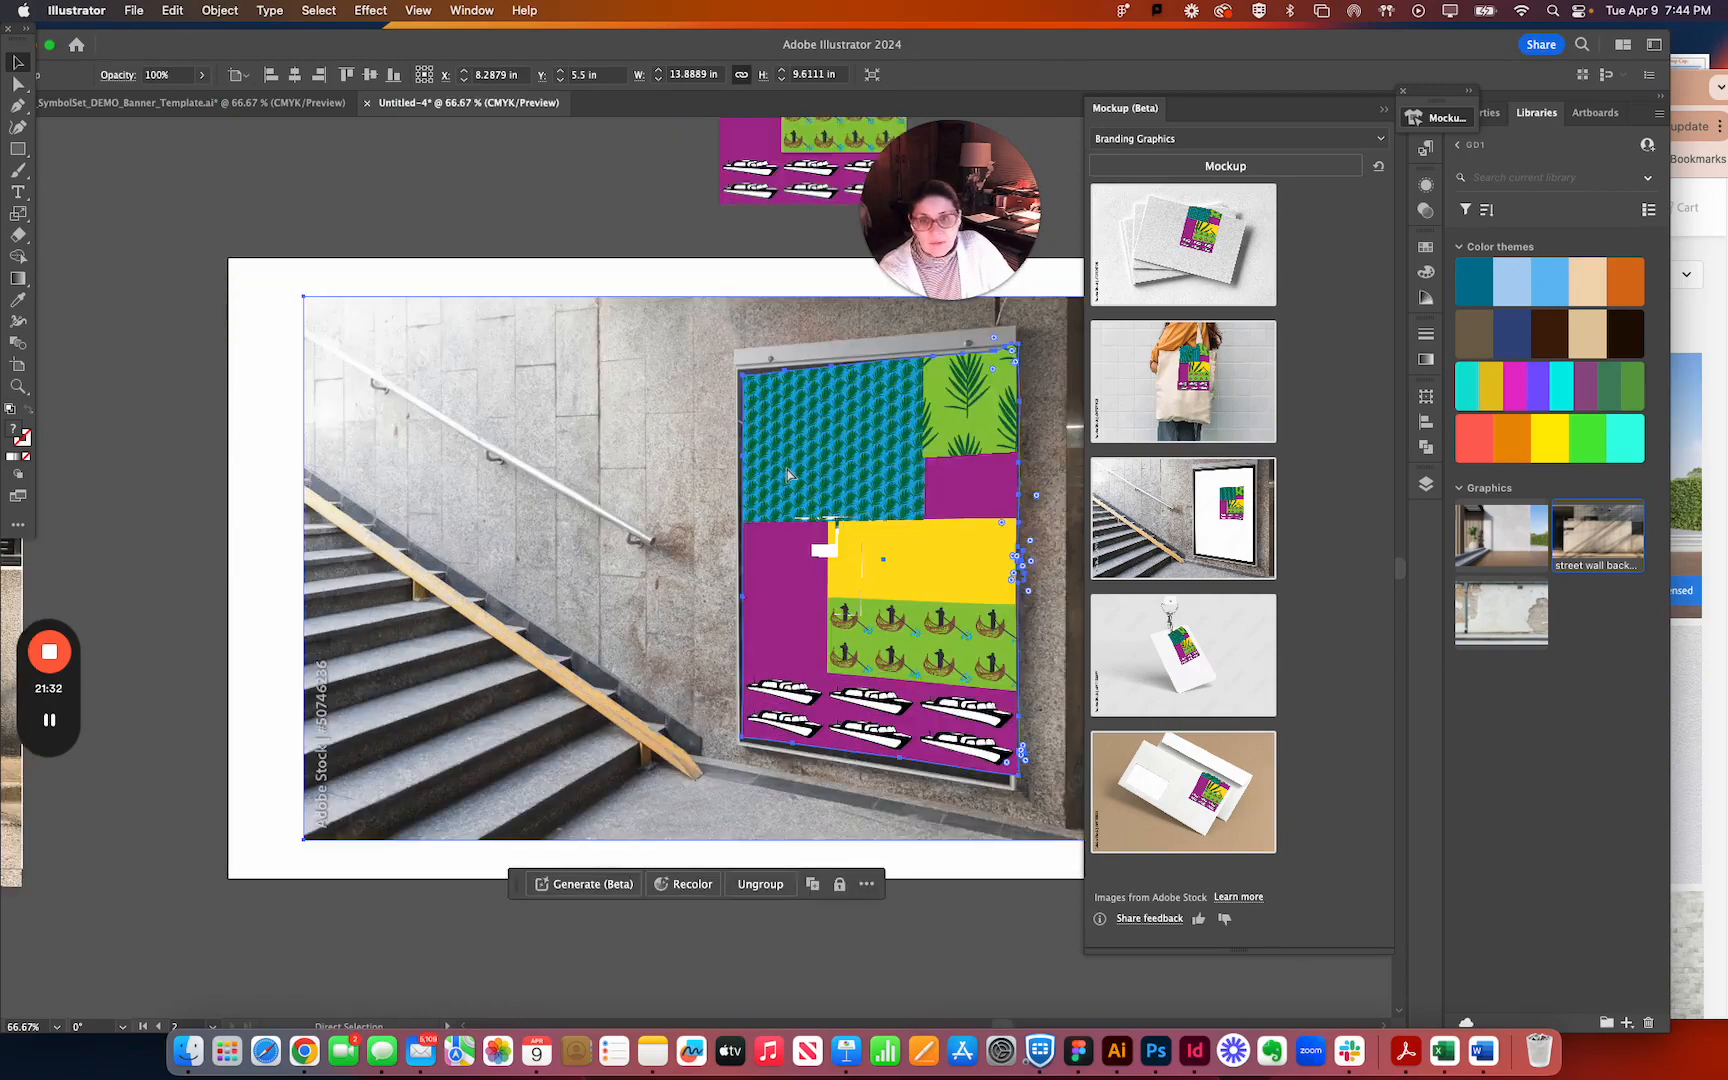
pyautogui.moveTo(658, 437); pyautogui.dragTo(360, 565)
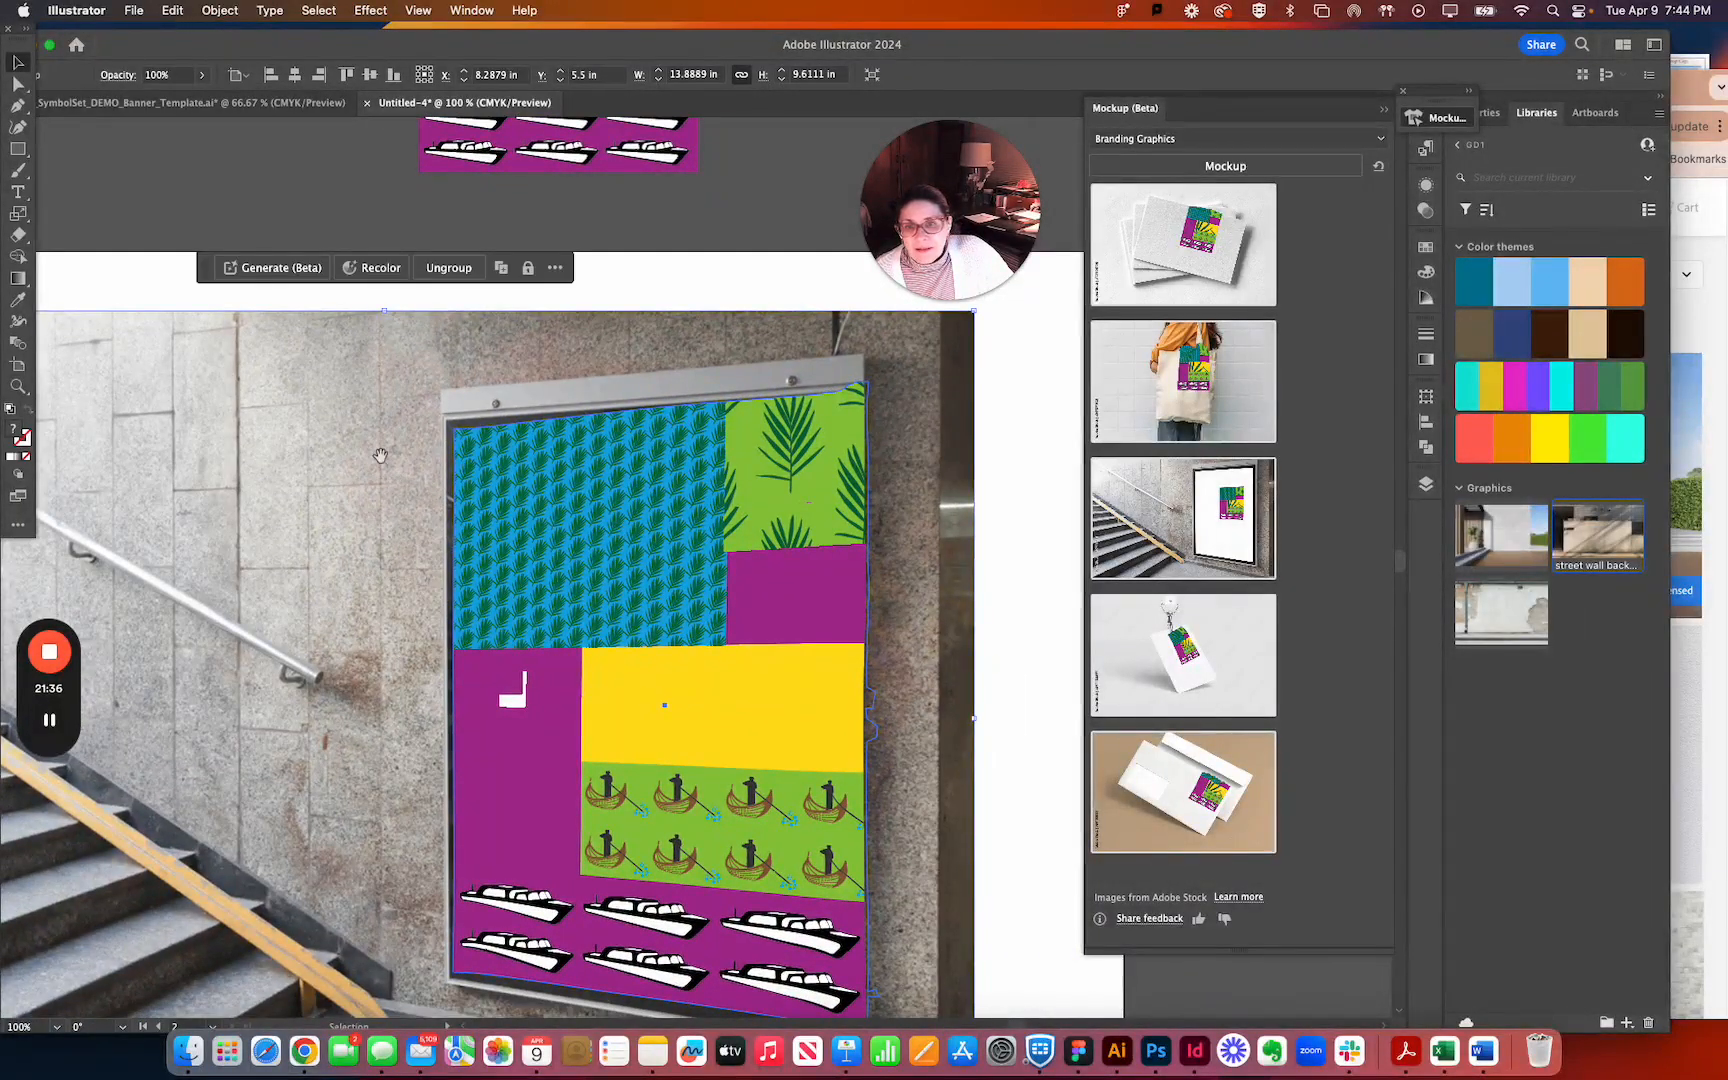
pyautogui.moveTo(386, 461); pyautogui.dragTo(454, 605)
pyautogui.press('super+equal')
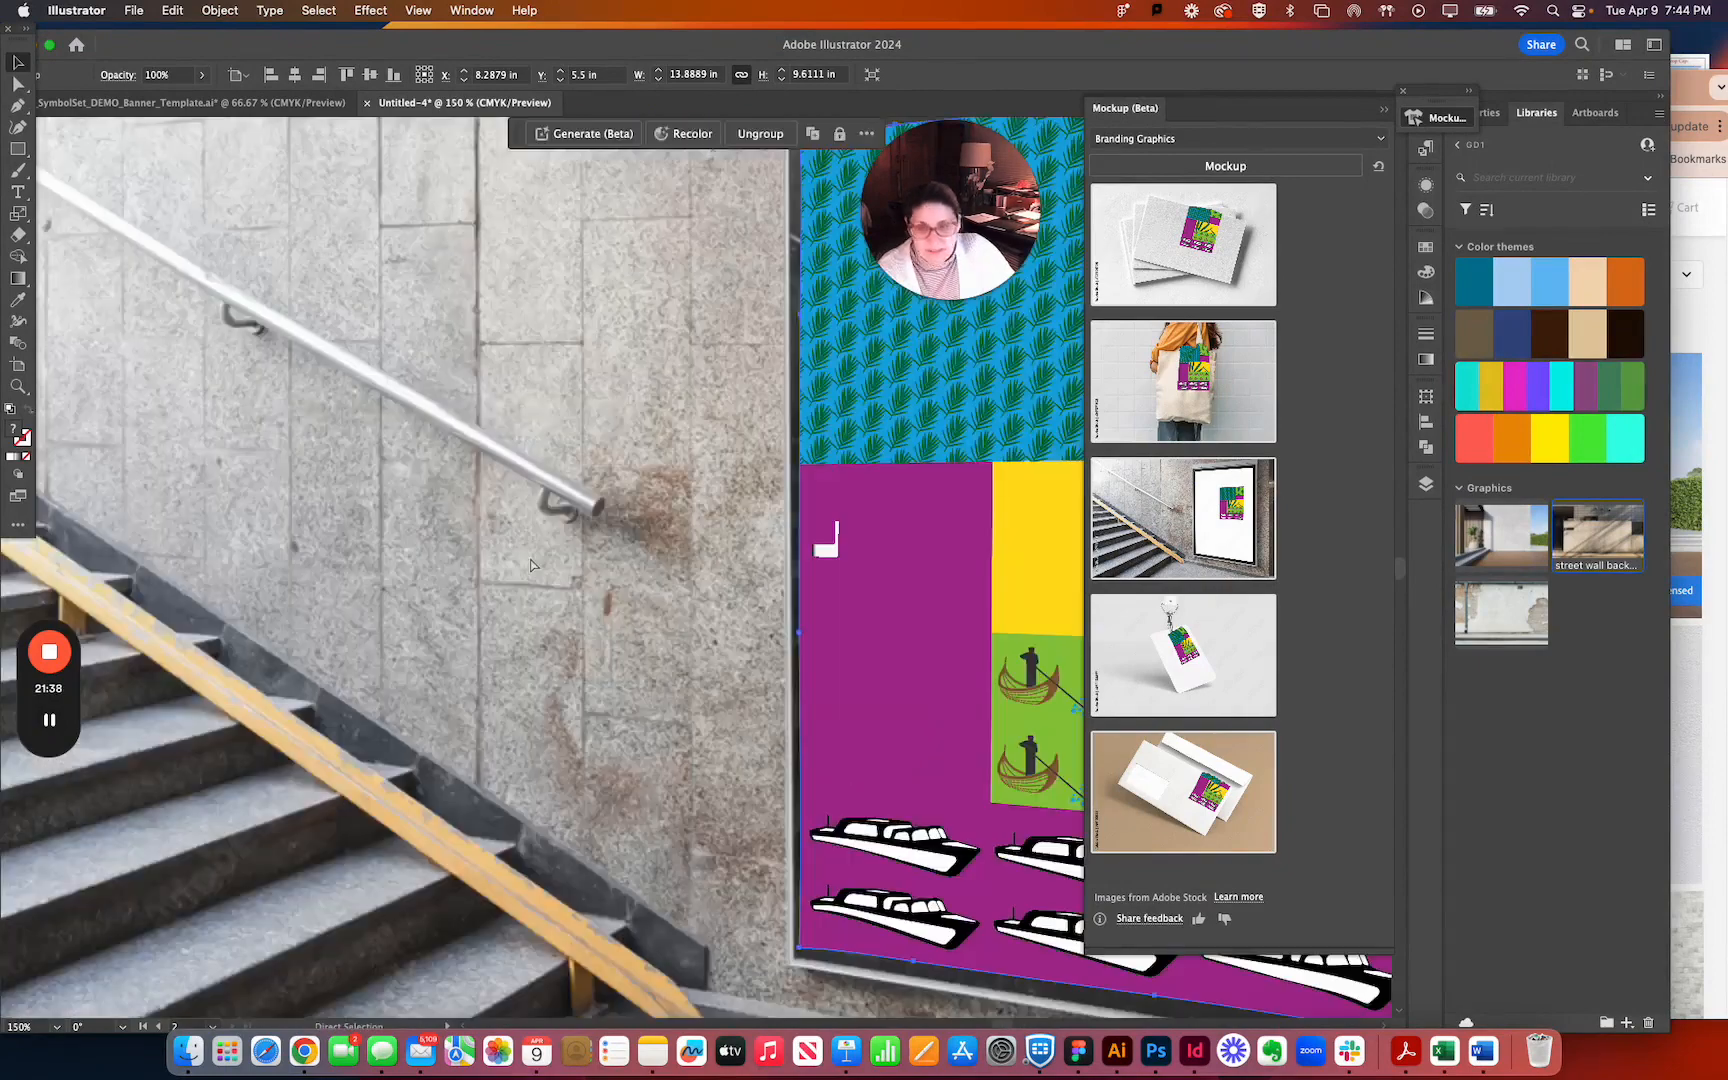
pyautogui.moveTo(628, 500); pyautogui.dragTo(330, 598)
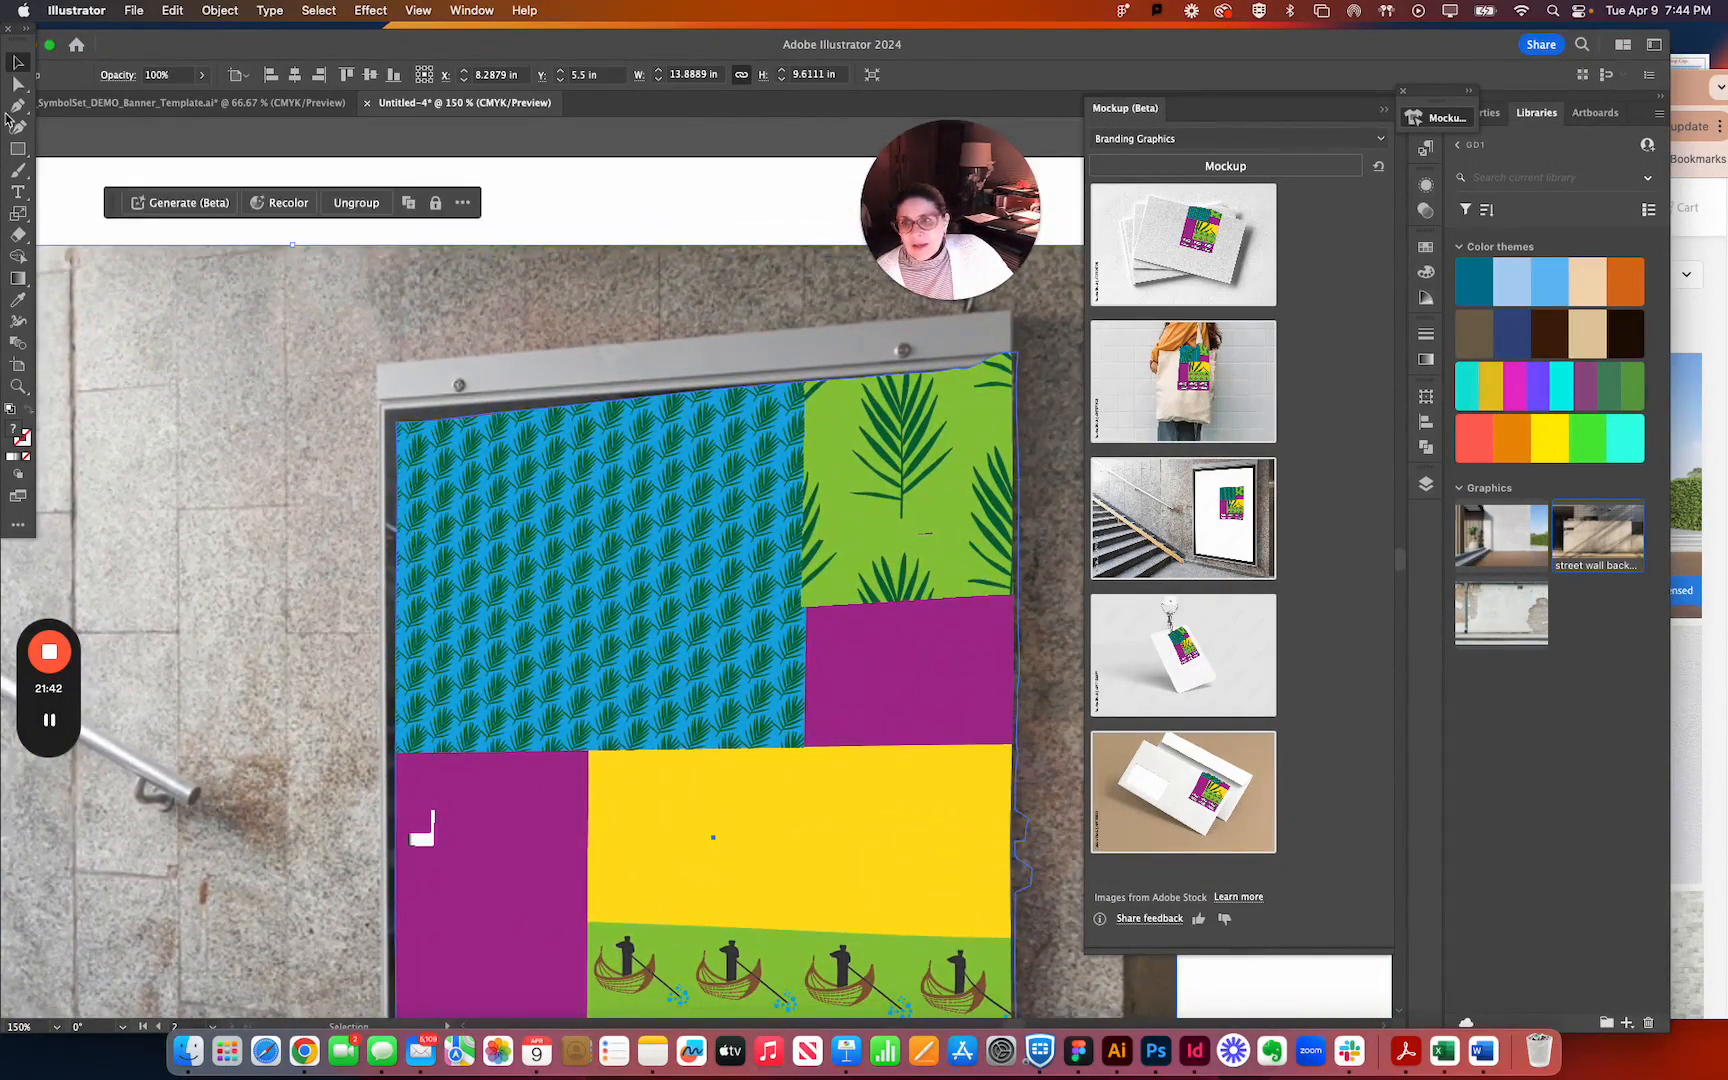
pyautogui.click(17, 85)
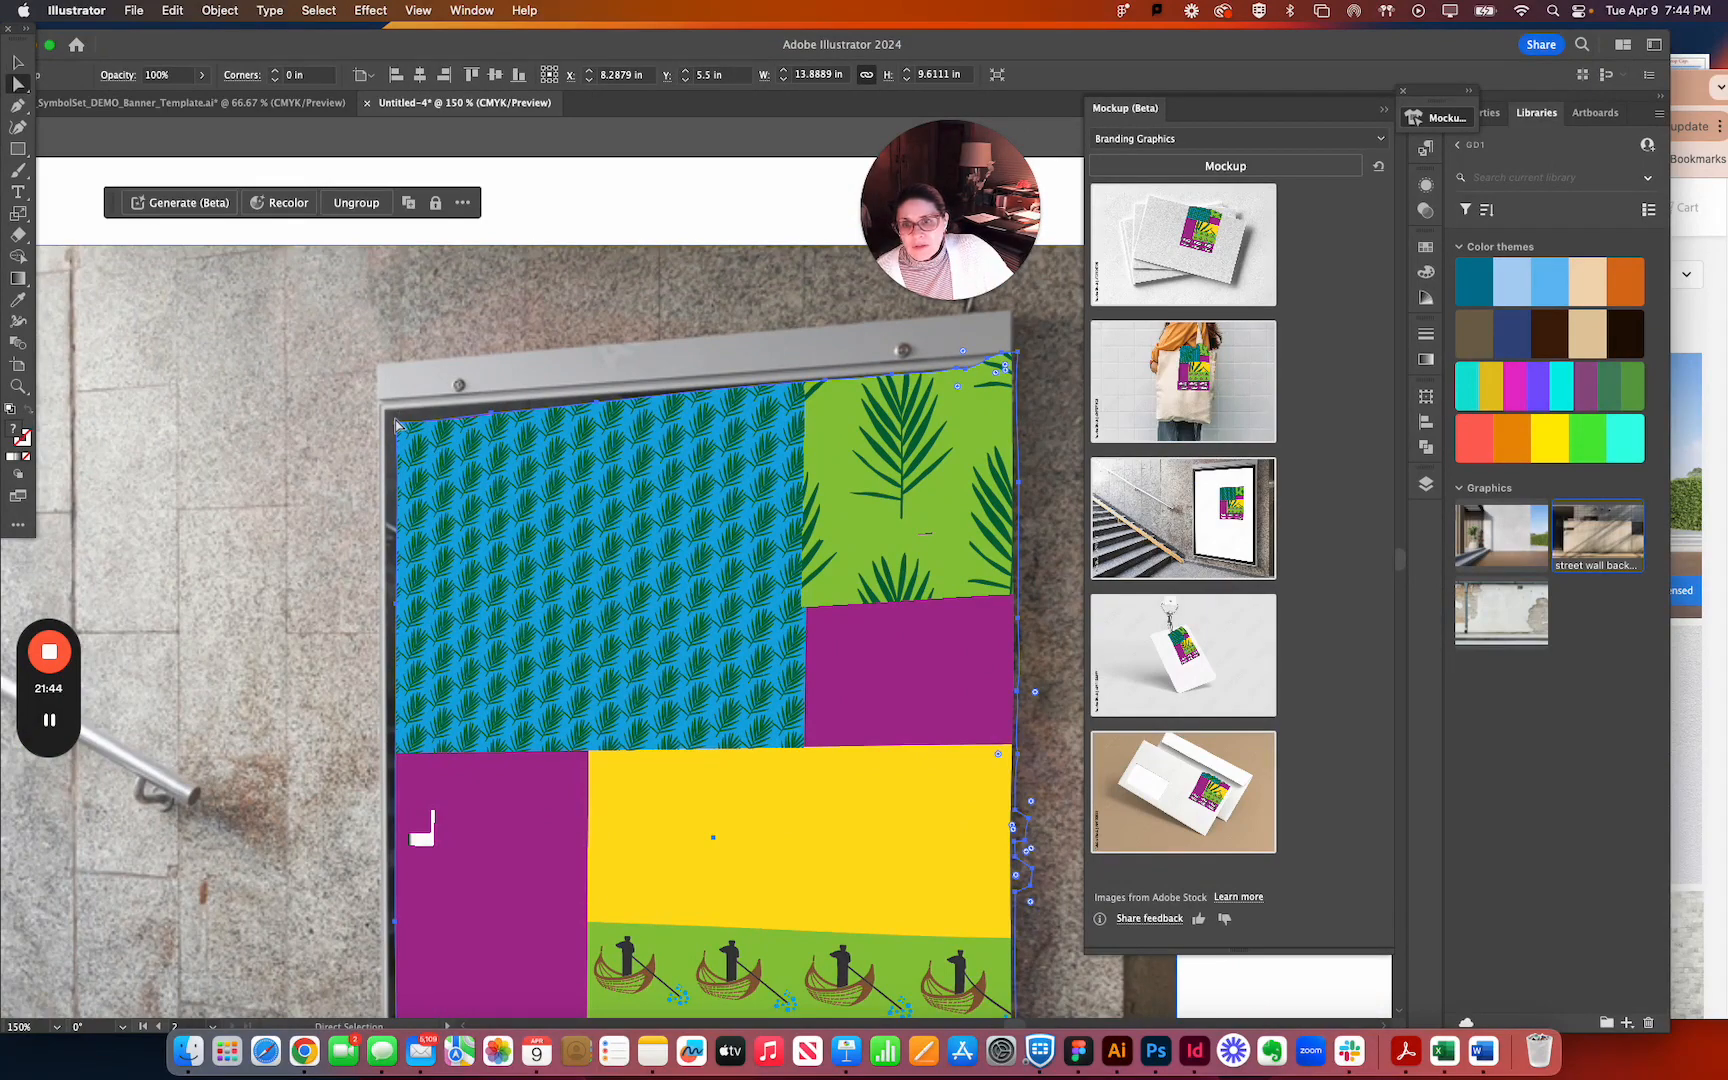
pyautogui.moveTo(395, 425); pyautogui.dragTo(242, 425)
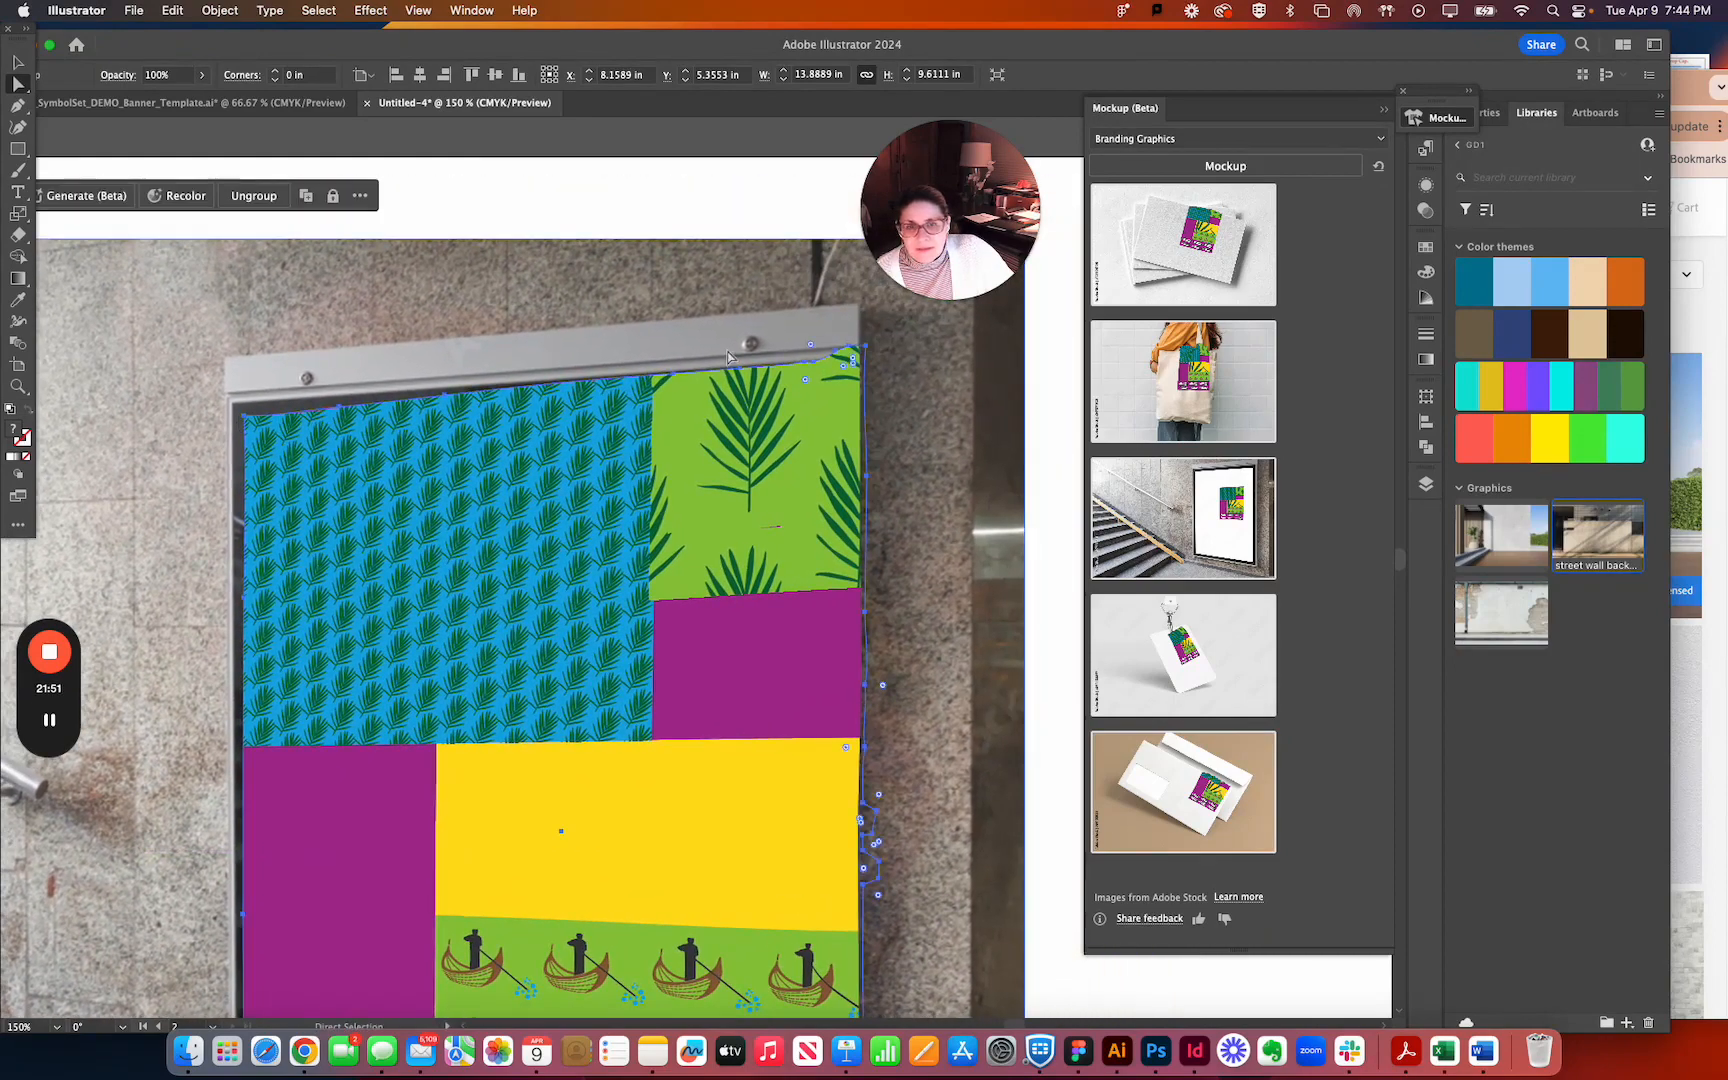
pyautogui.moveTo(870, 350); pyautogui.dragTo(868, 378)
# Delete surplus anchor points at the banner outline's upper-right corner with the Pen tool, and move the stray point right of the frame.
pyautogui.click(868, 378)
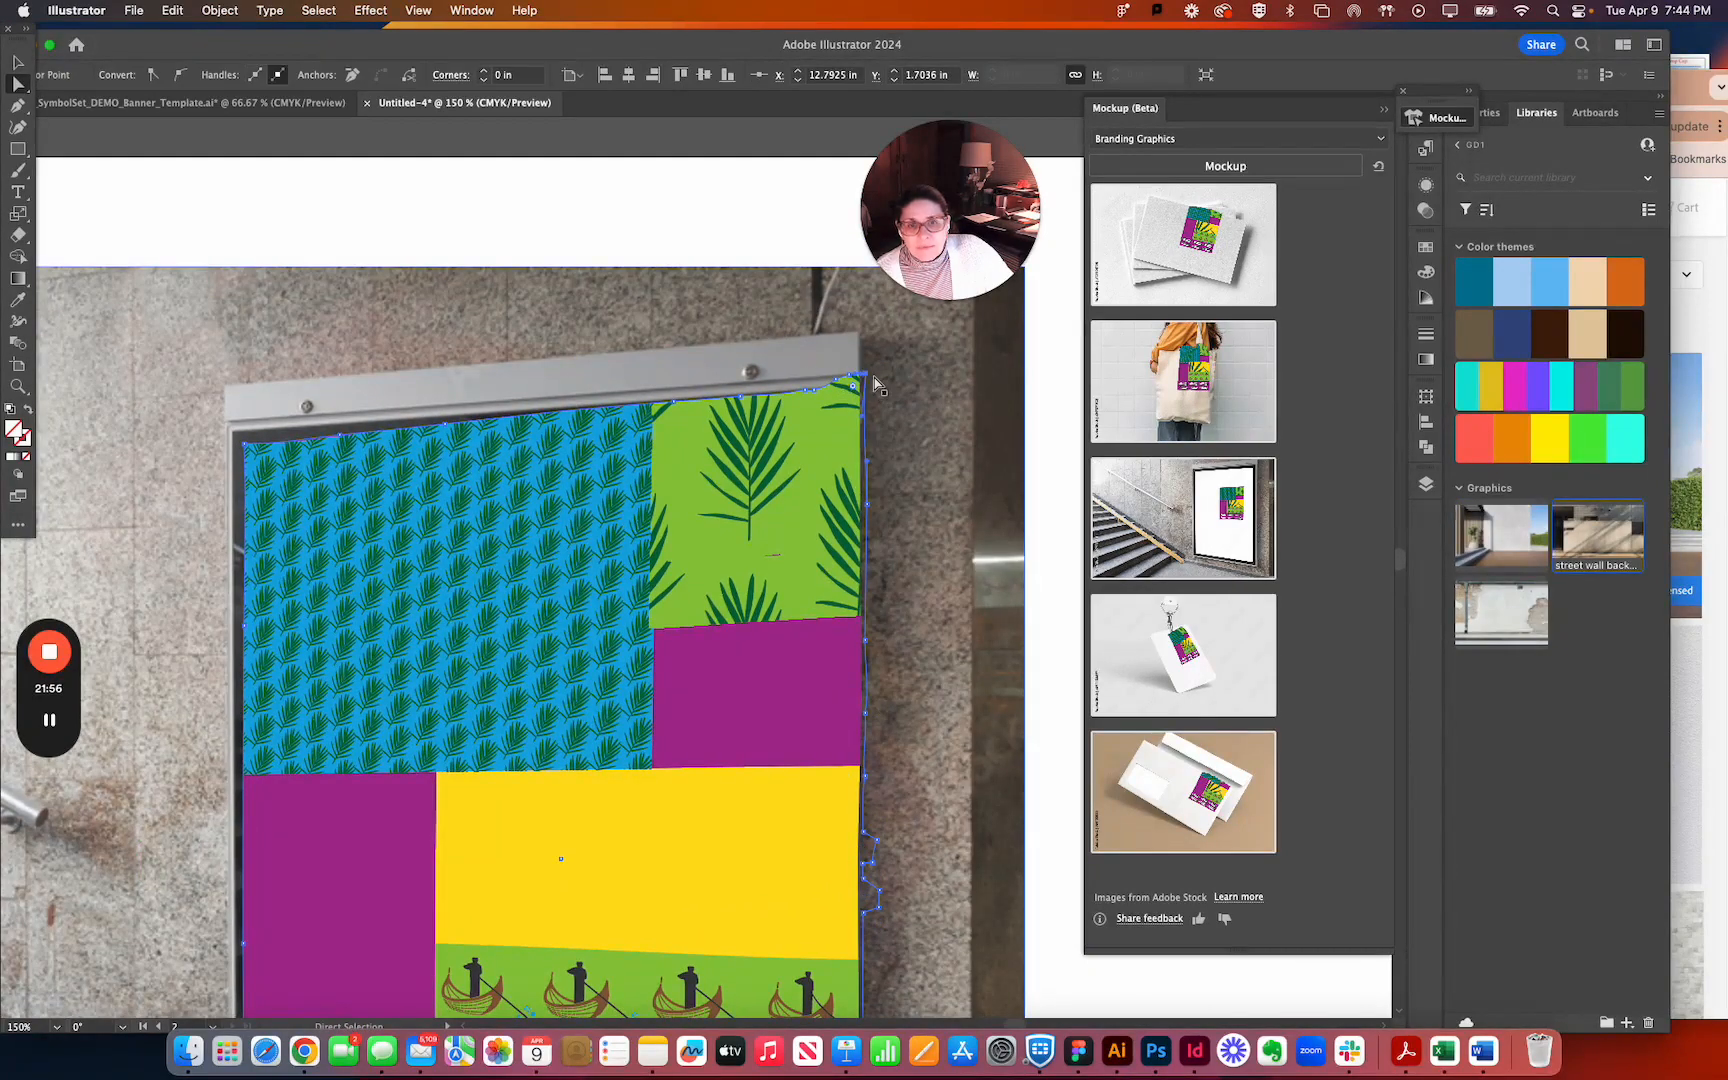
pyautogui.click(20, 106)
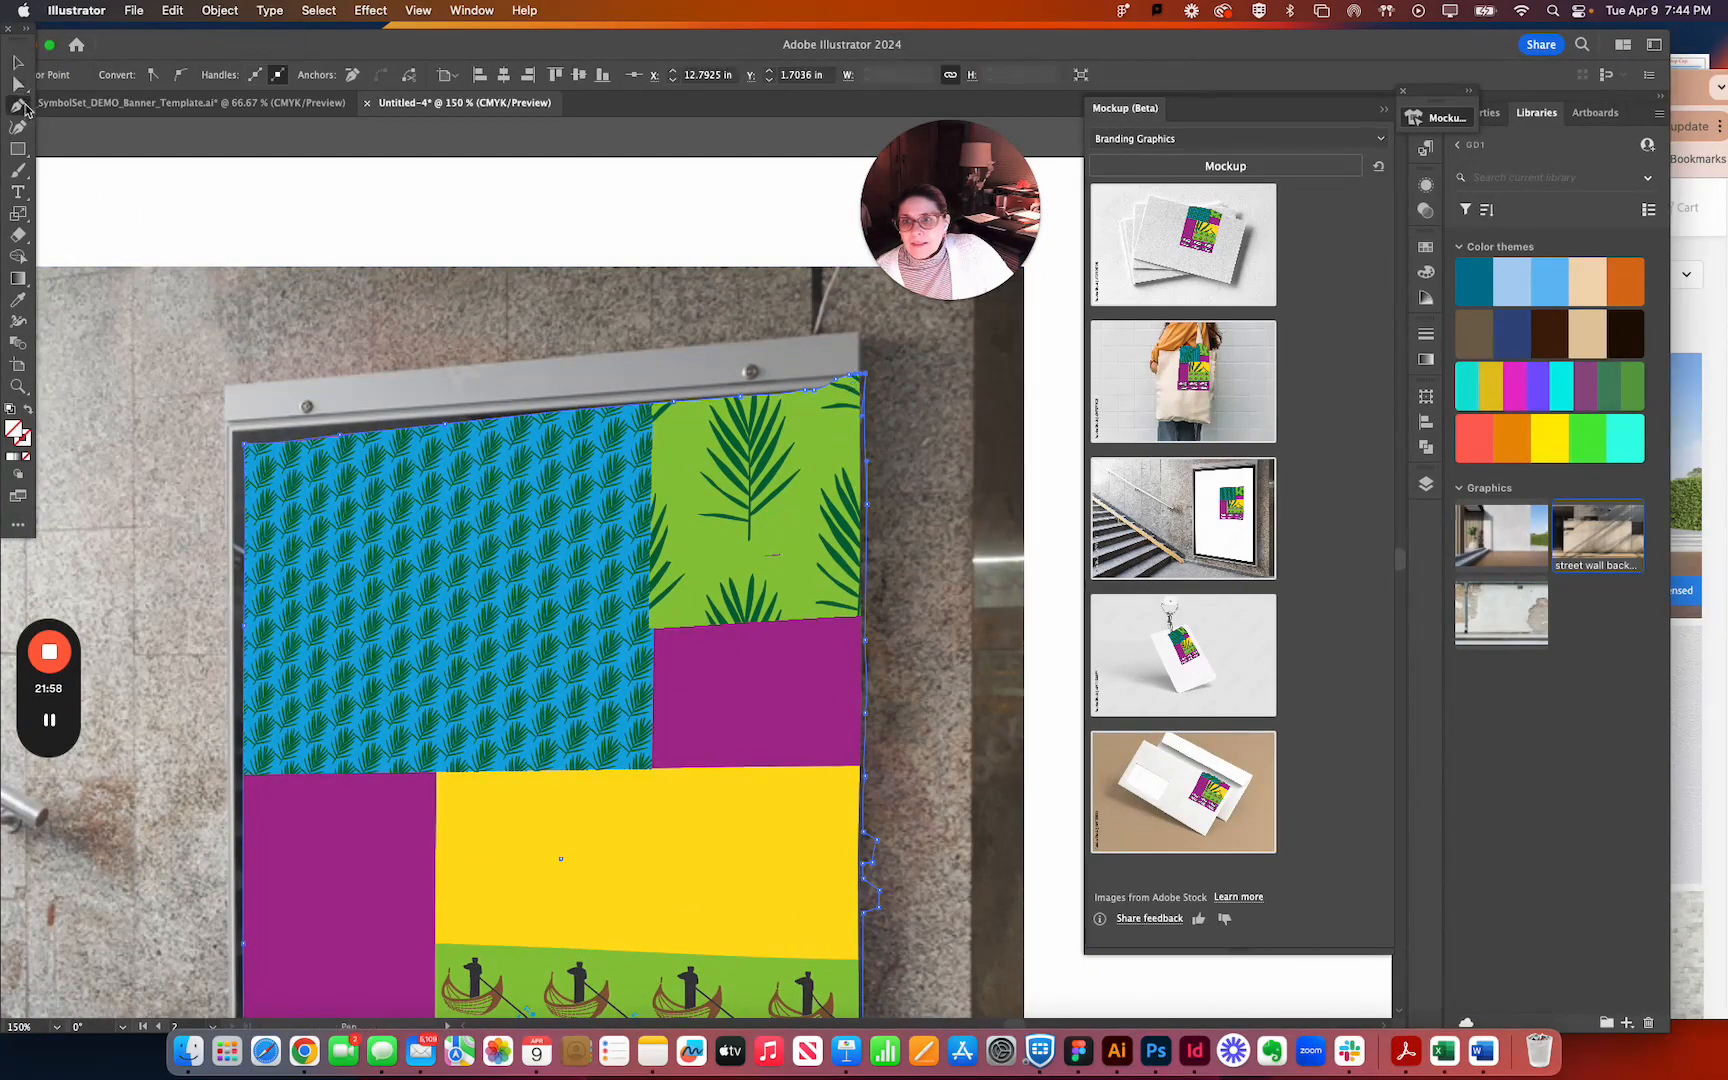
pyautogui.click(866, 380)
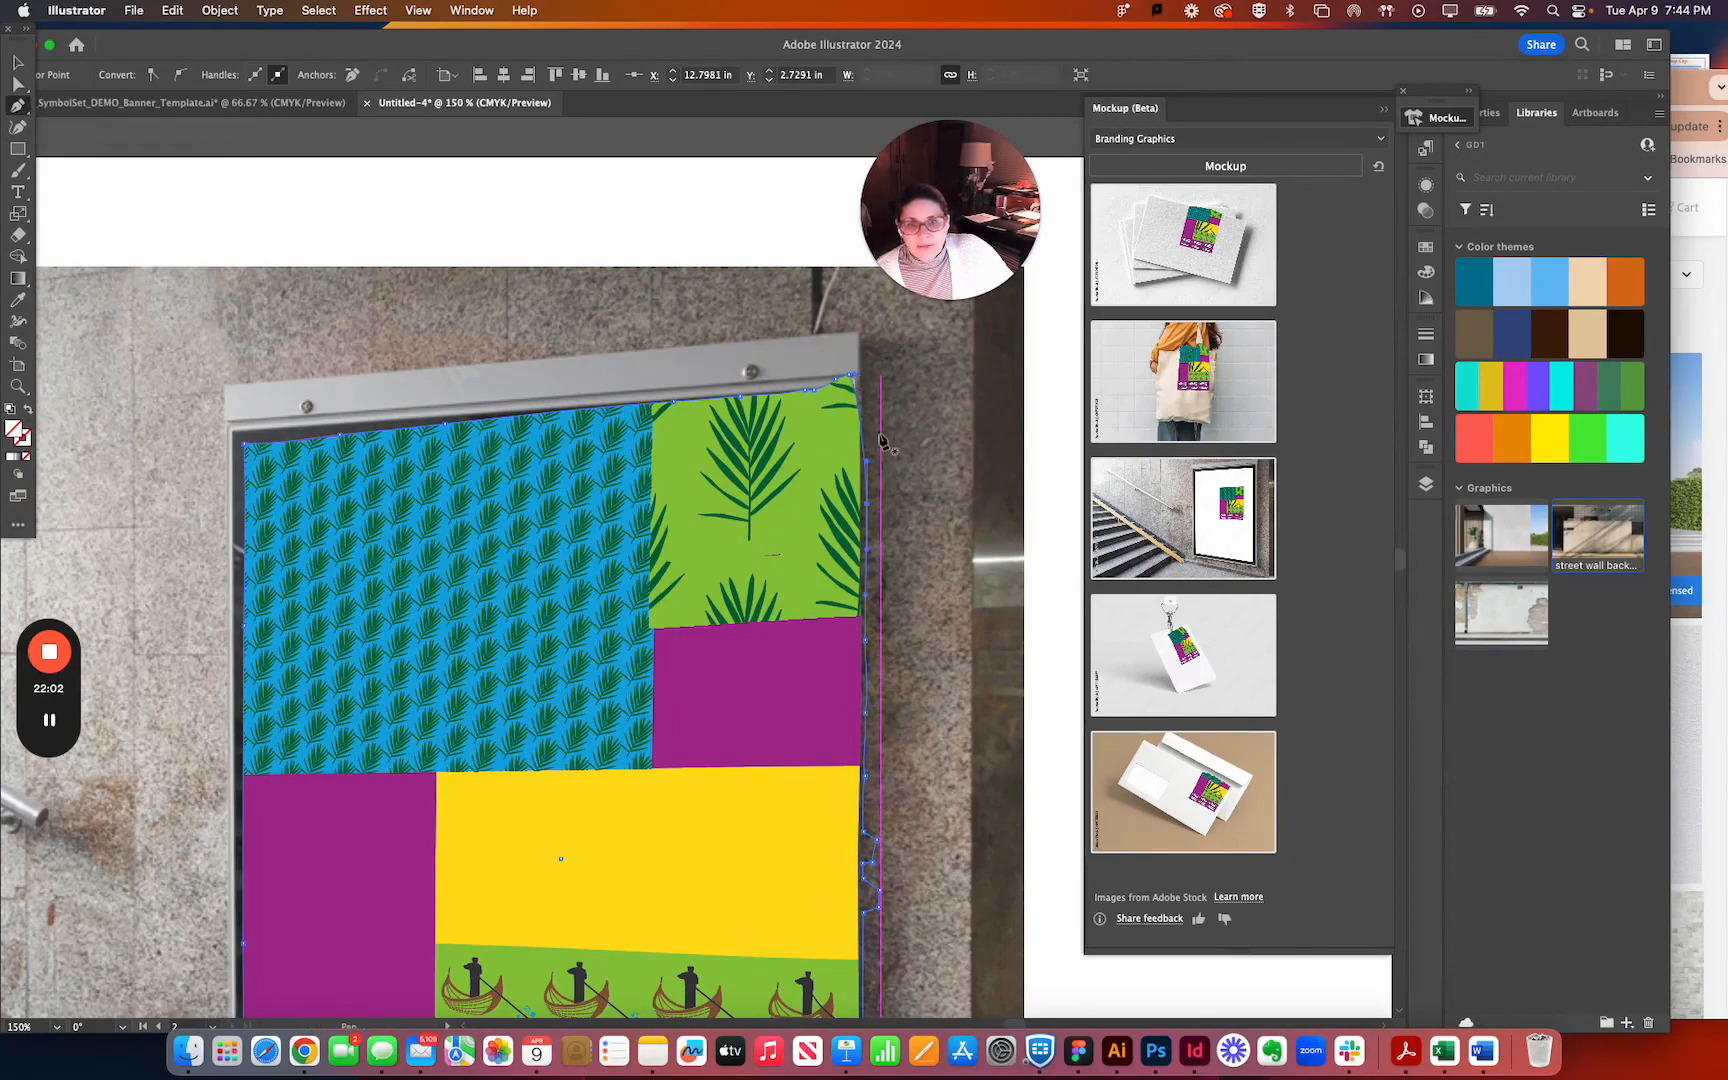
pyautogui.click(849, 380)
pyautogui.click(841, 381)
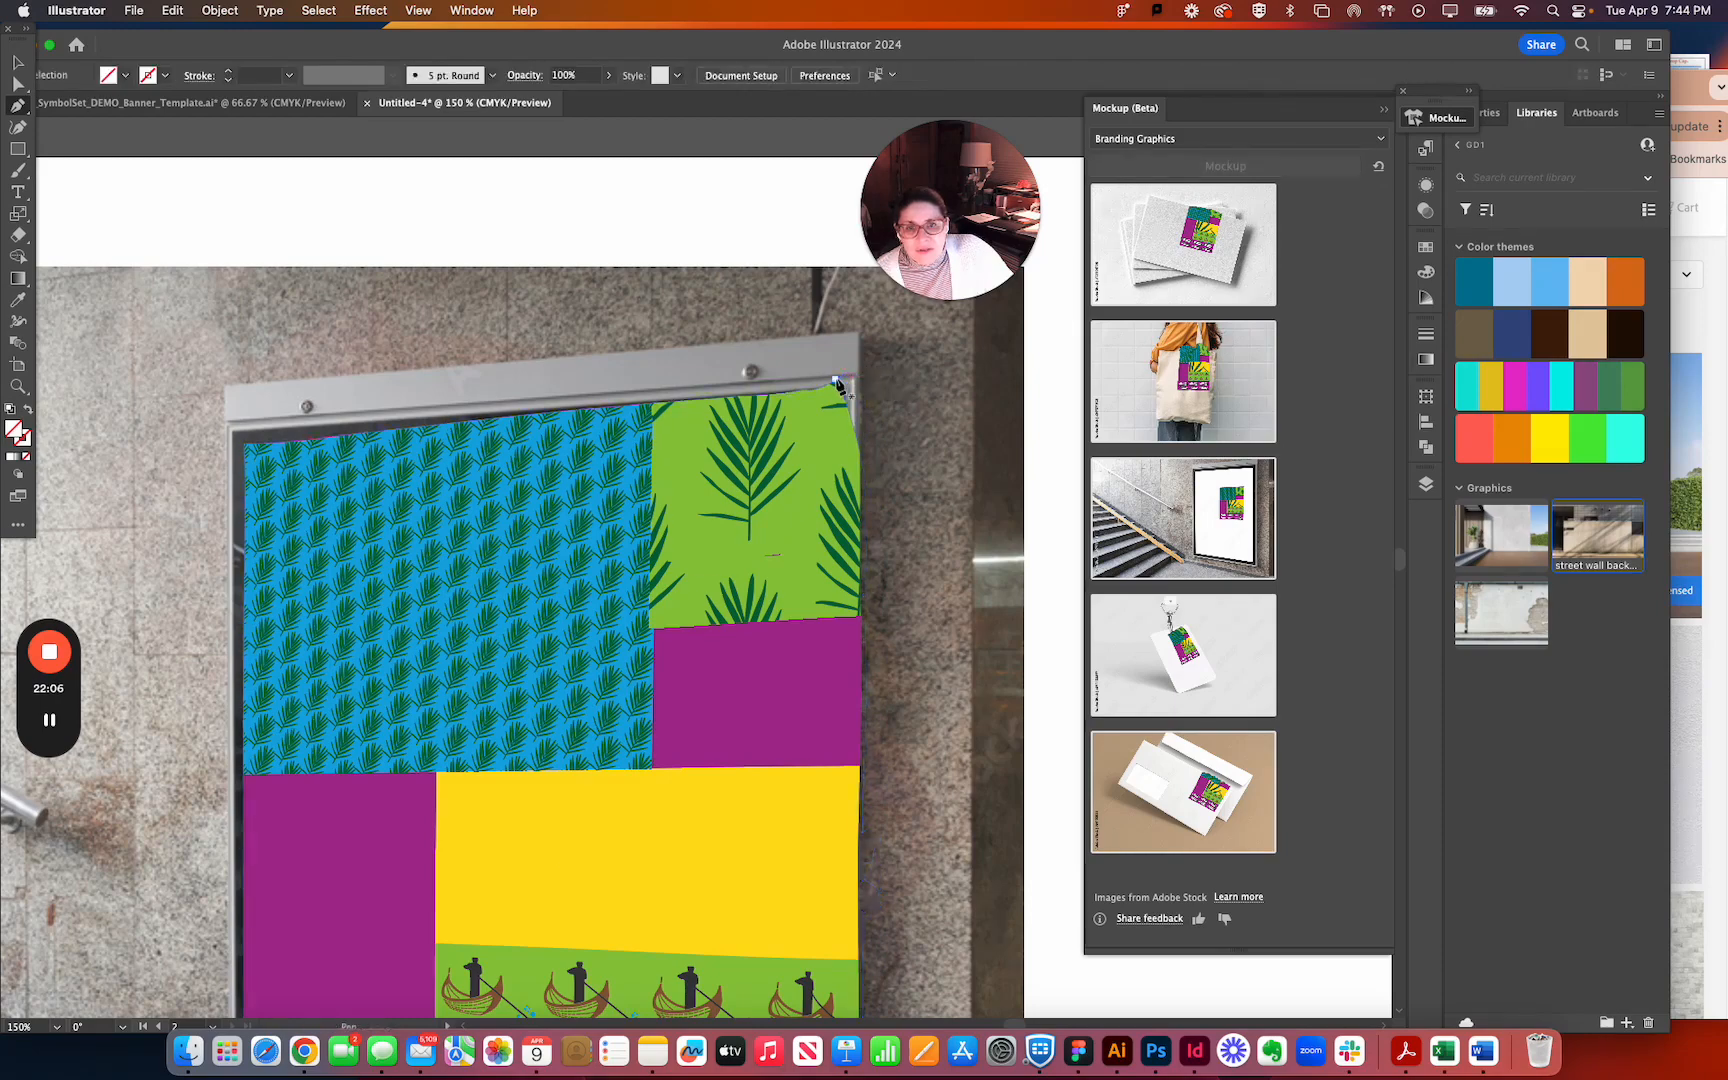
pyautogui.moveTo(838, 390); pyautogui.dragTo(836, 389)
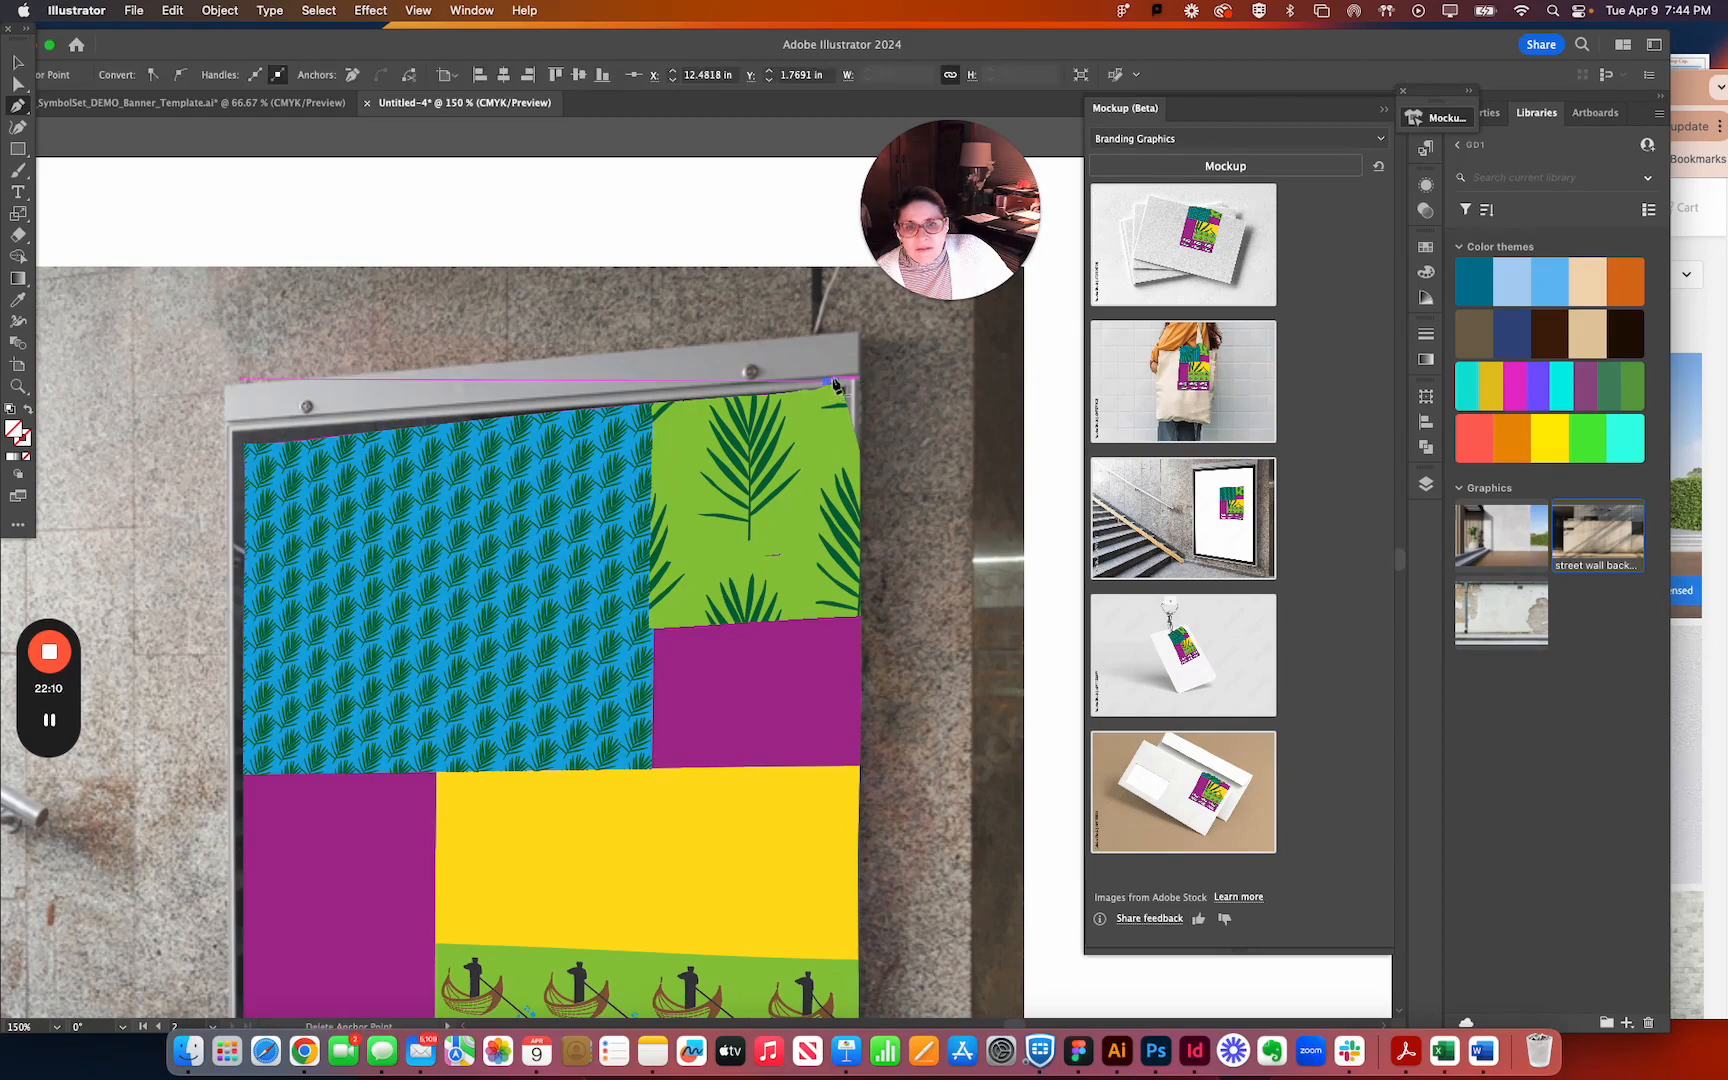
pyautogui.click(840, 388)
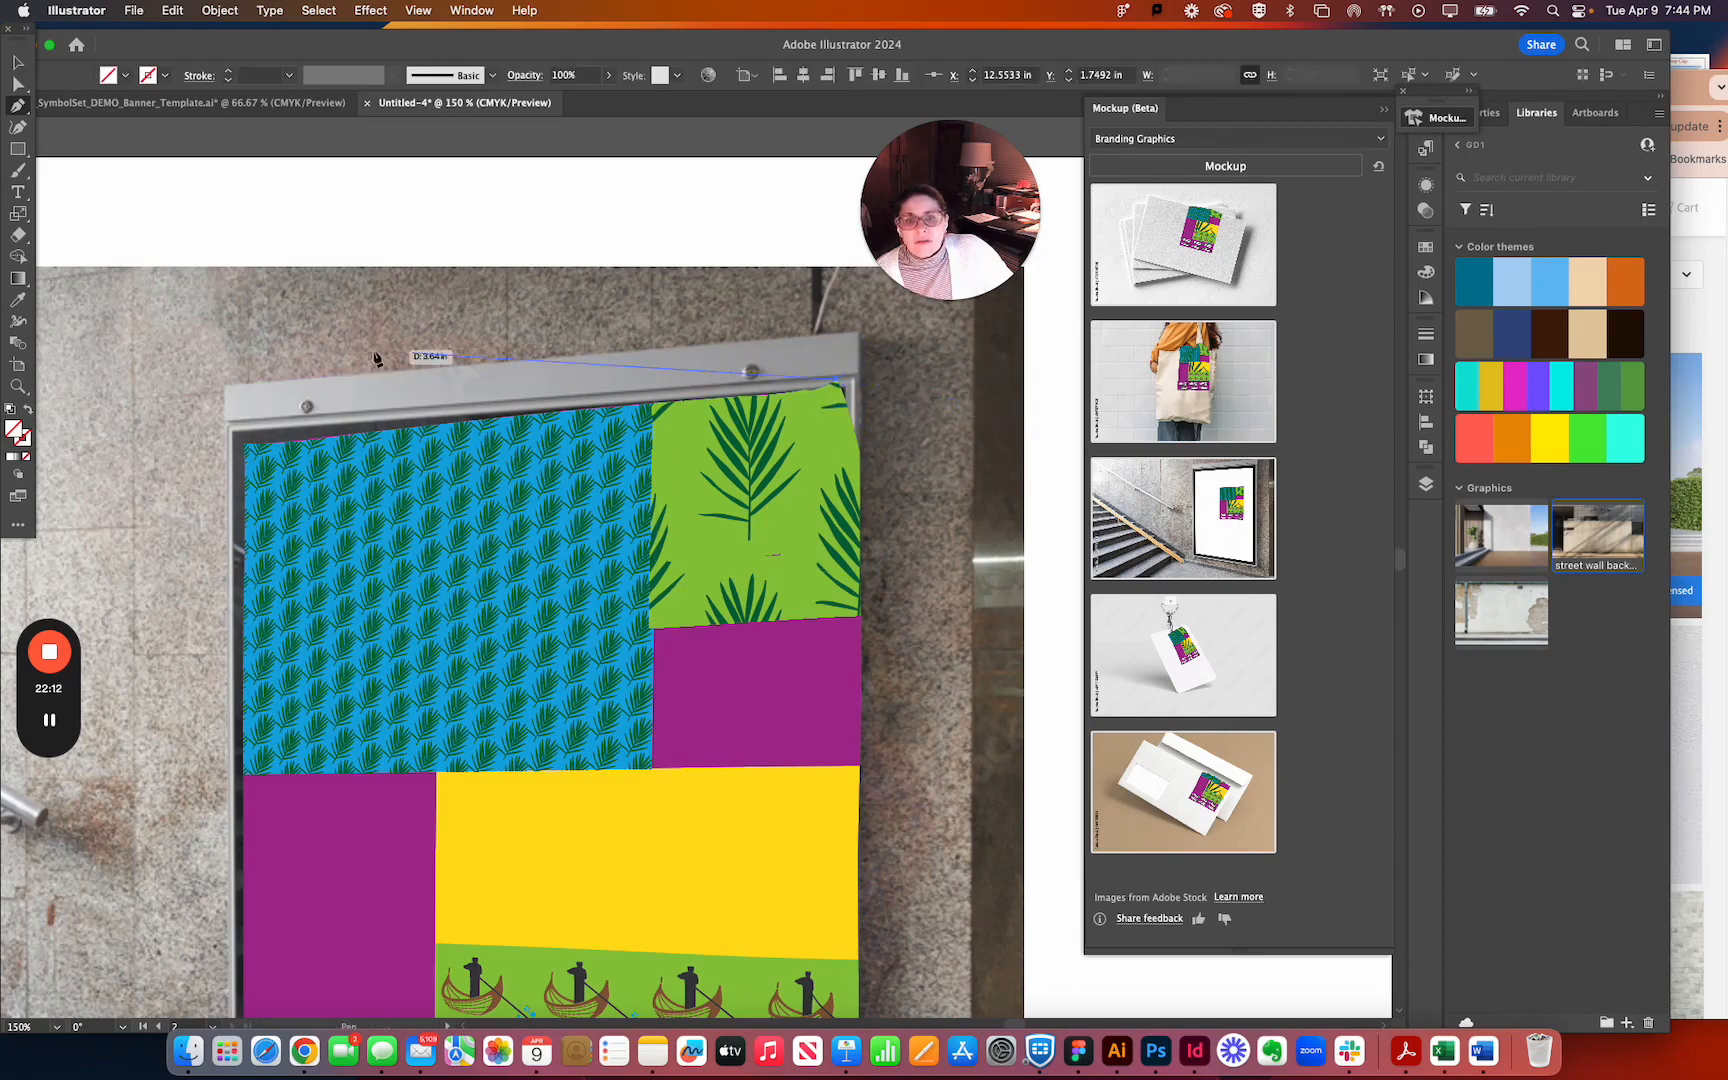
pyautogui.click(18, 83)
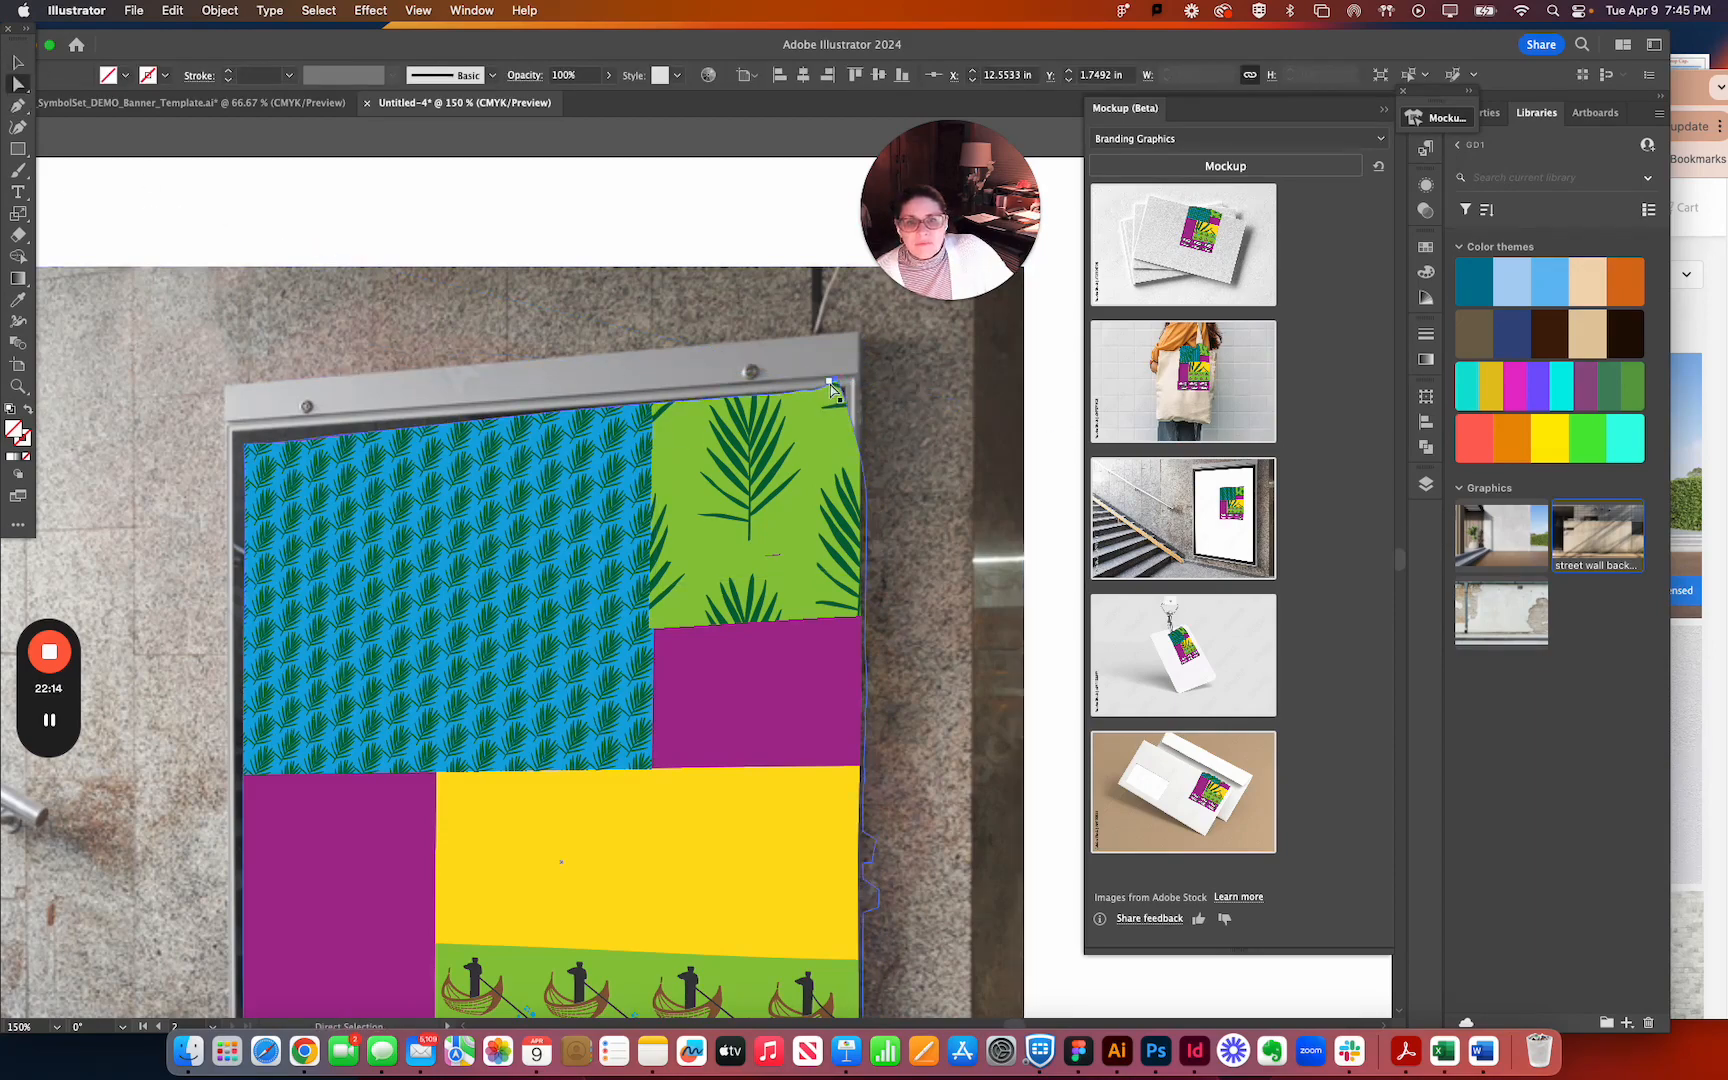
pyautogui.moveTo(840, 384); pyautogui.dragTo(906, 382)
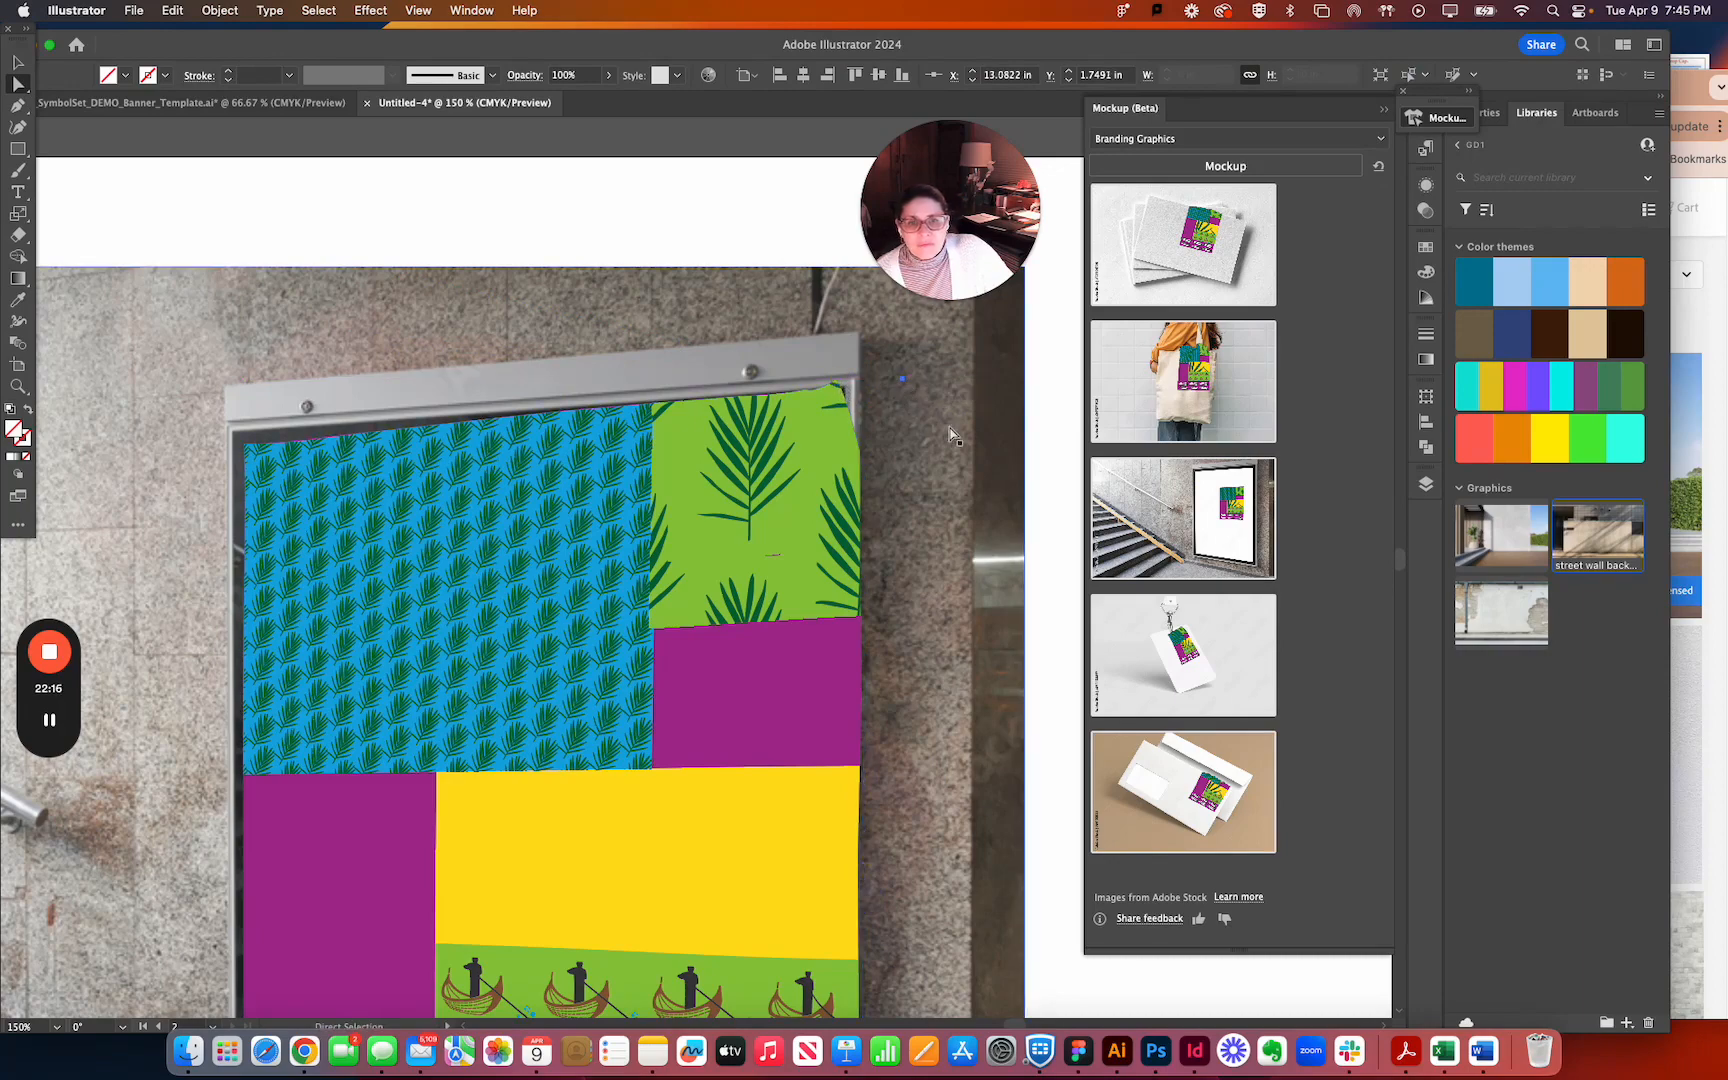
# Reshape the banner outline's upper-right corner by moving its corner and right-edge anchor points inward to the frame's inner edge.
pyautogui.click(843, 390)
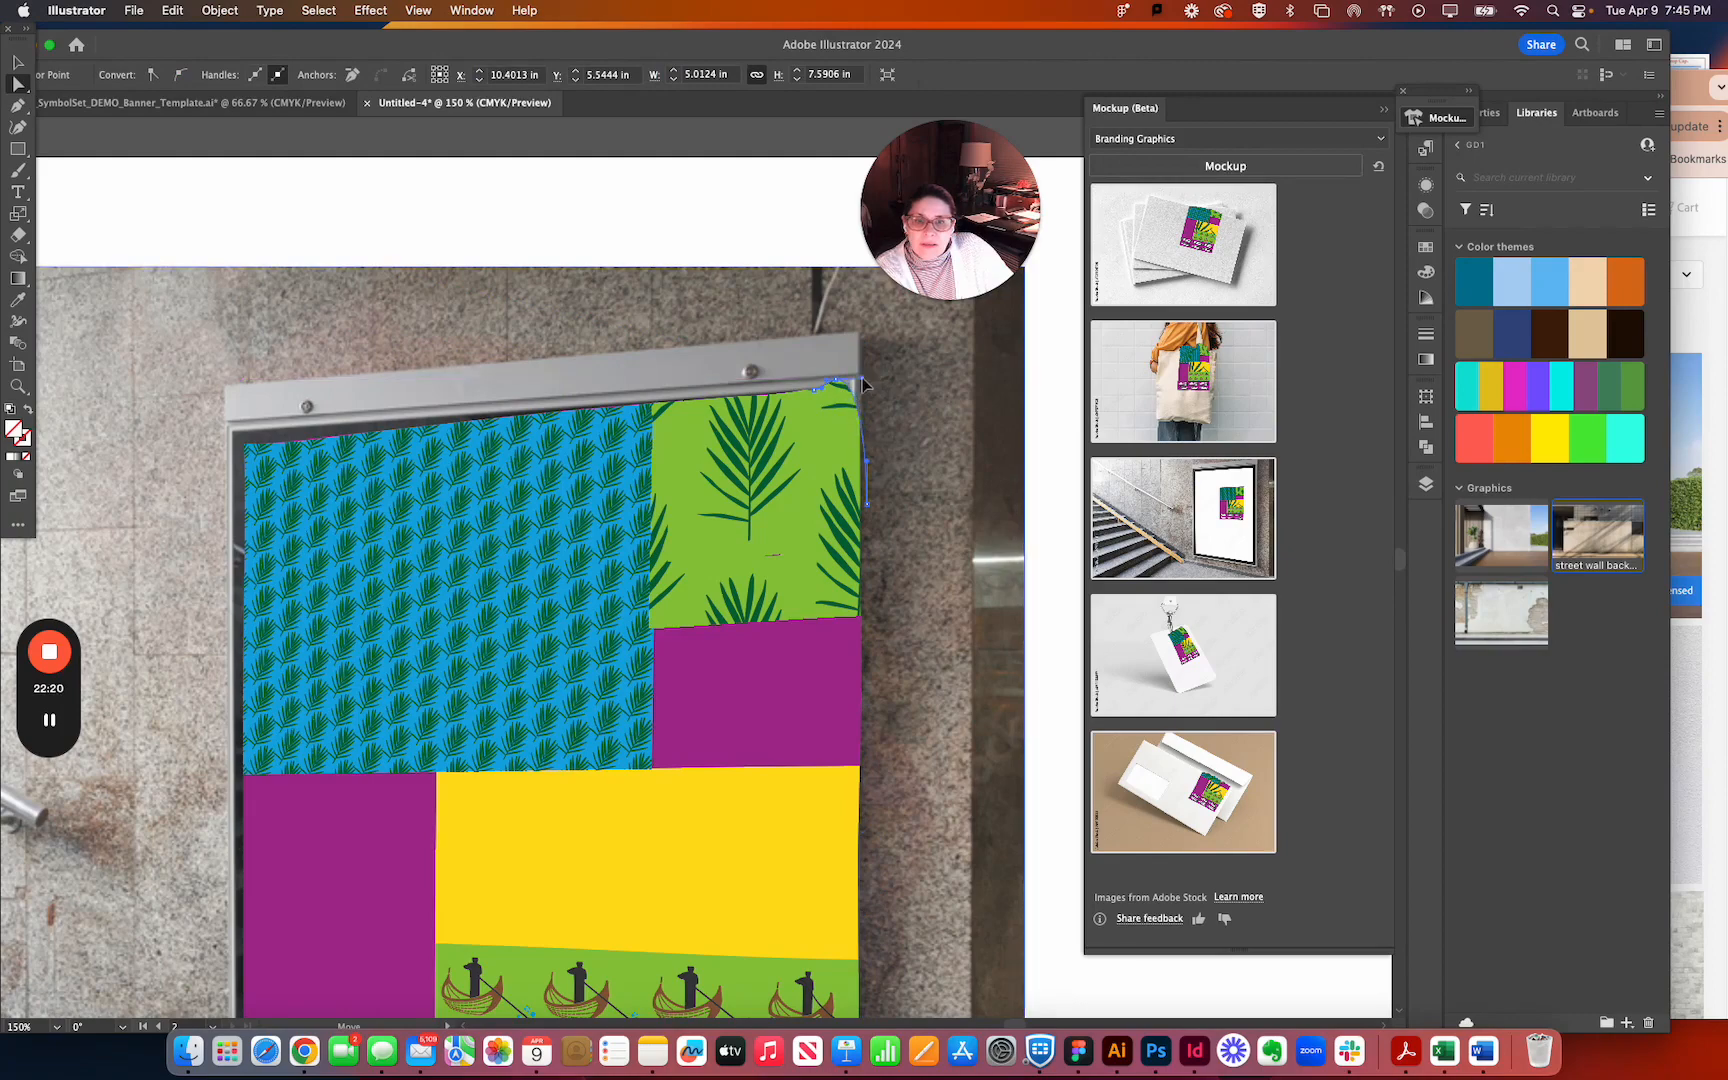
pyautogui.moveTo(845, 386); pyautogui.dragTo(852, 389)
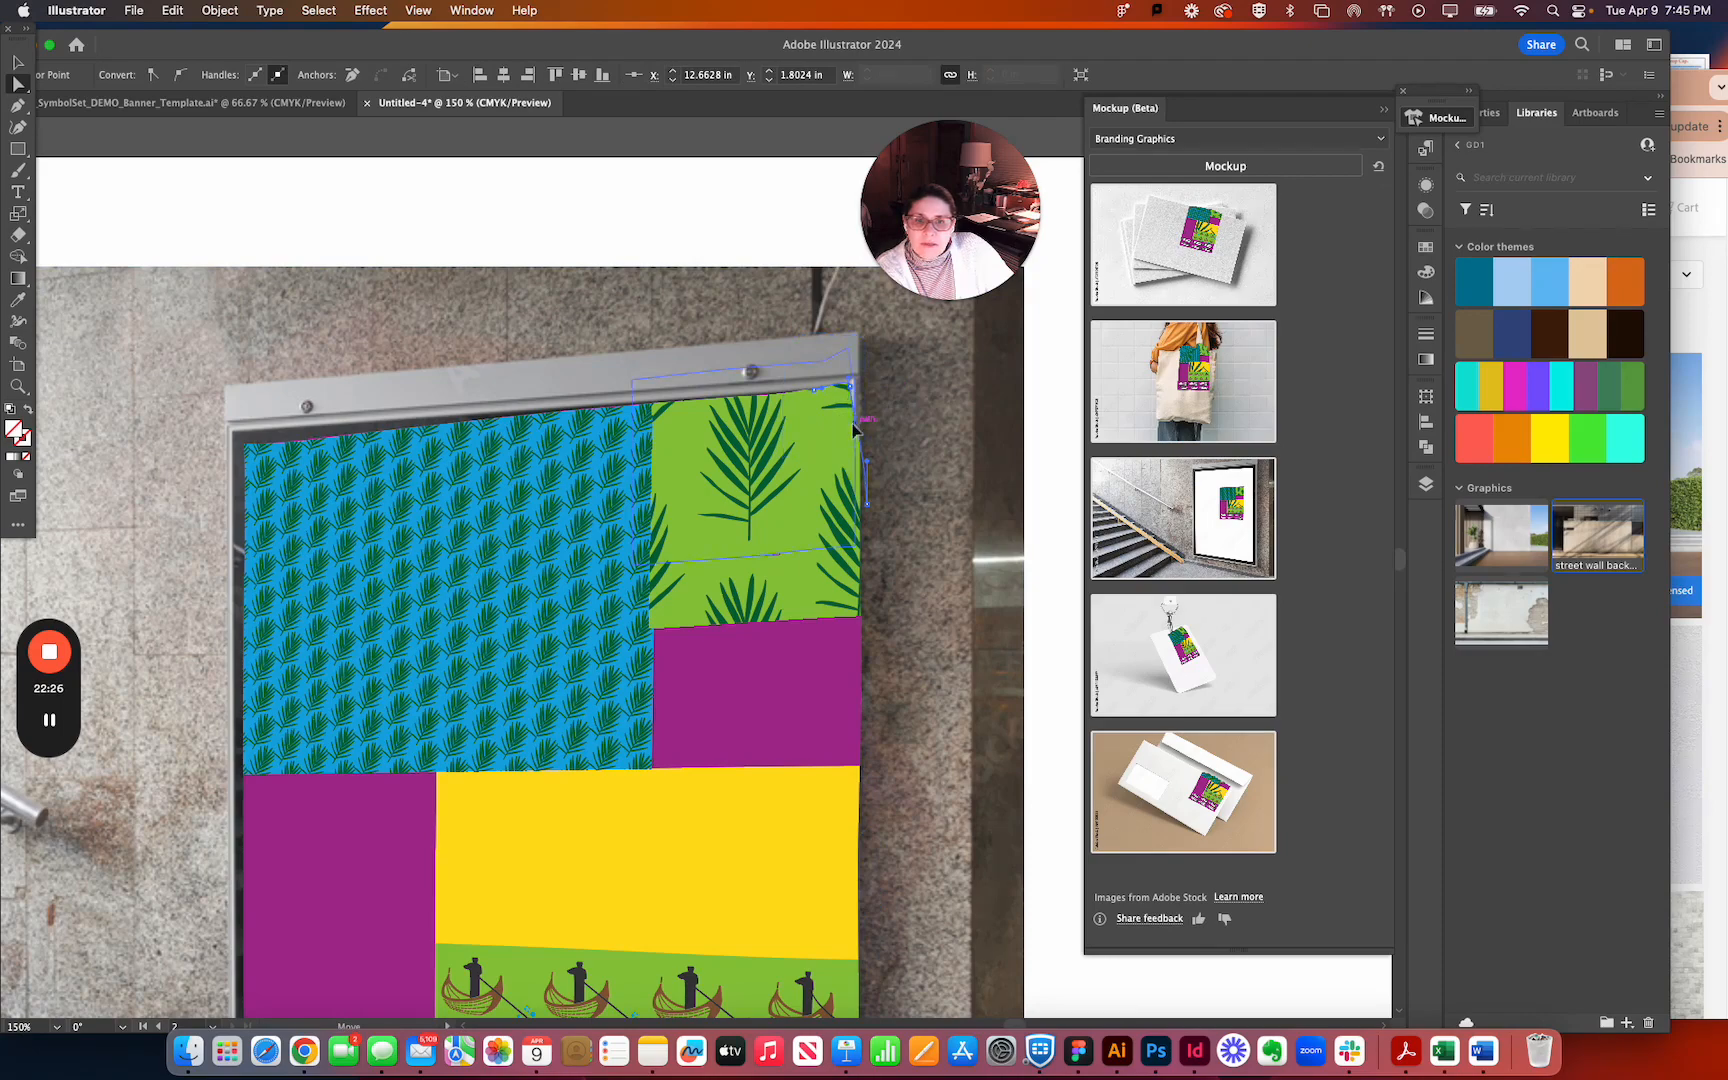
pyautogui.moveTo(868, 510); pyautogui.dragTo(845, 508)
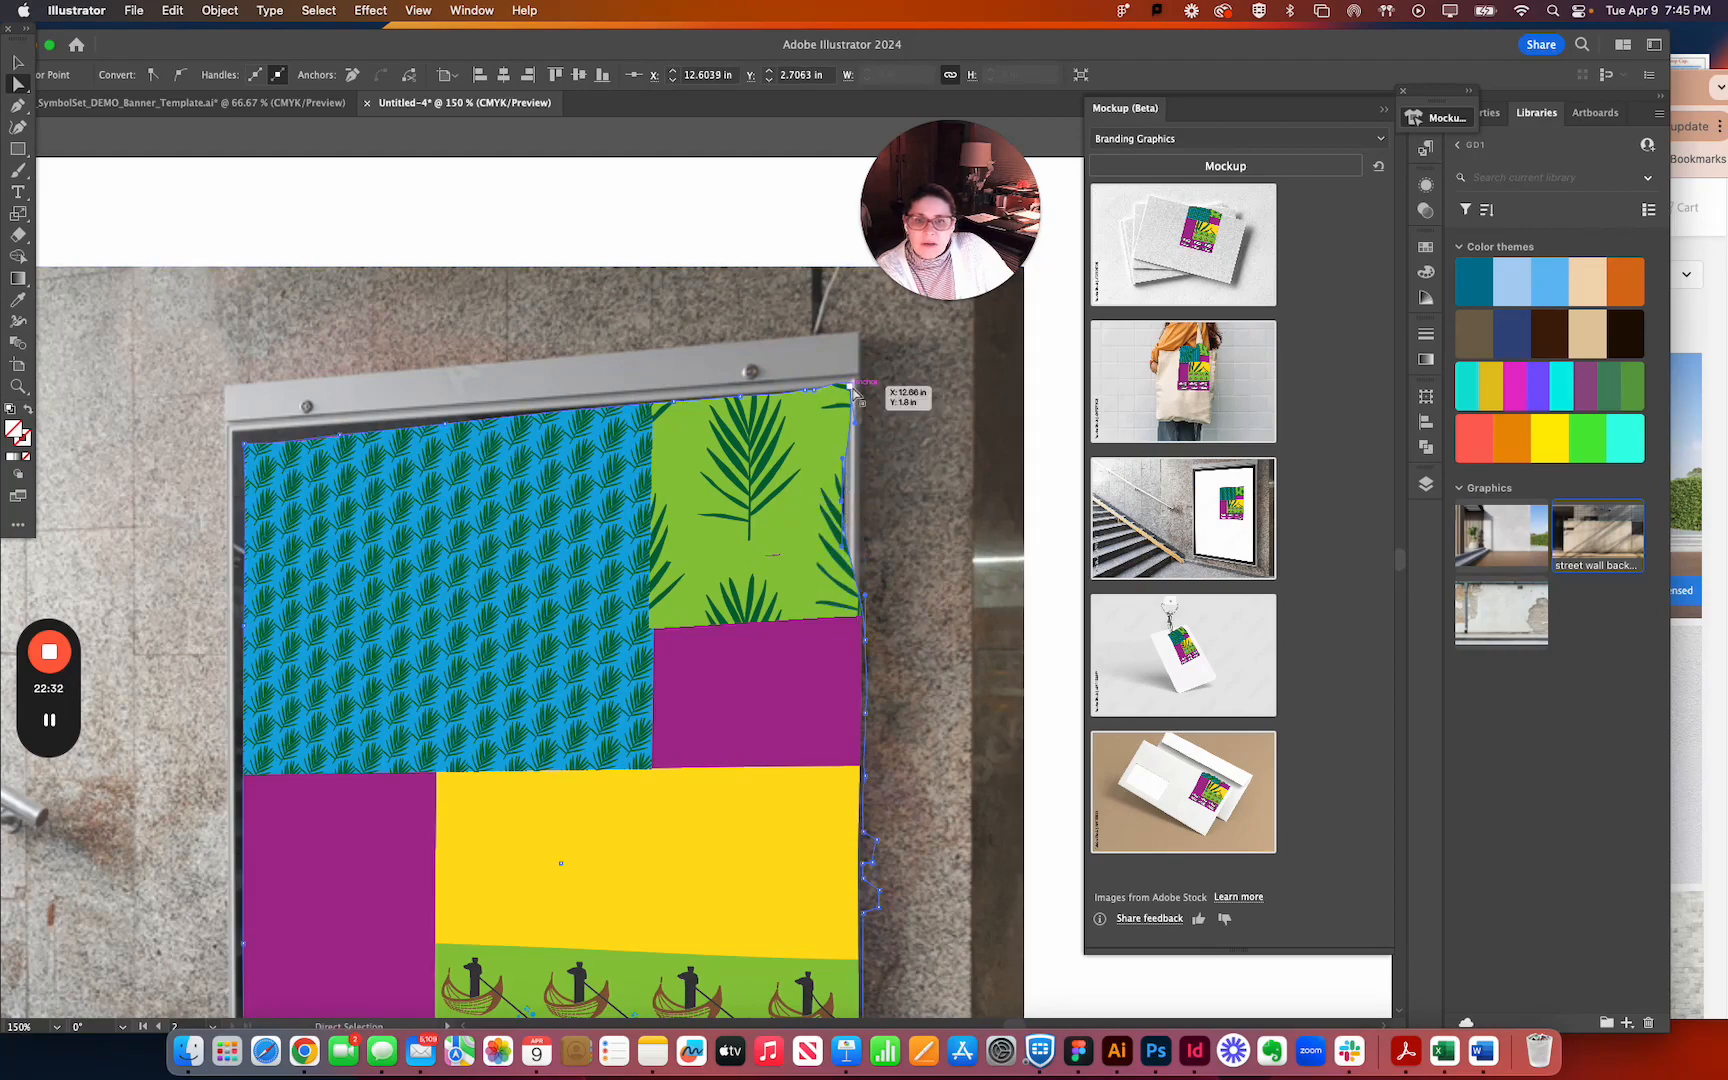
pyautogui.moveTo(848, 390); pyautogui.dragTo(847, 393)
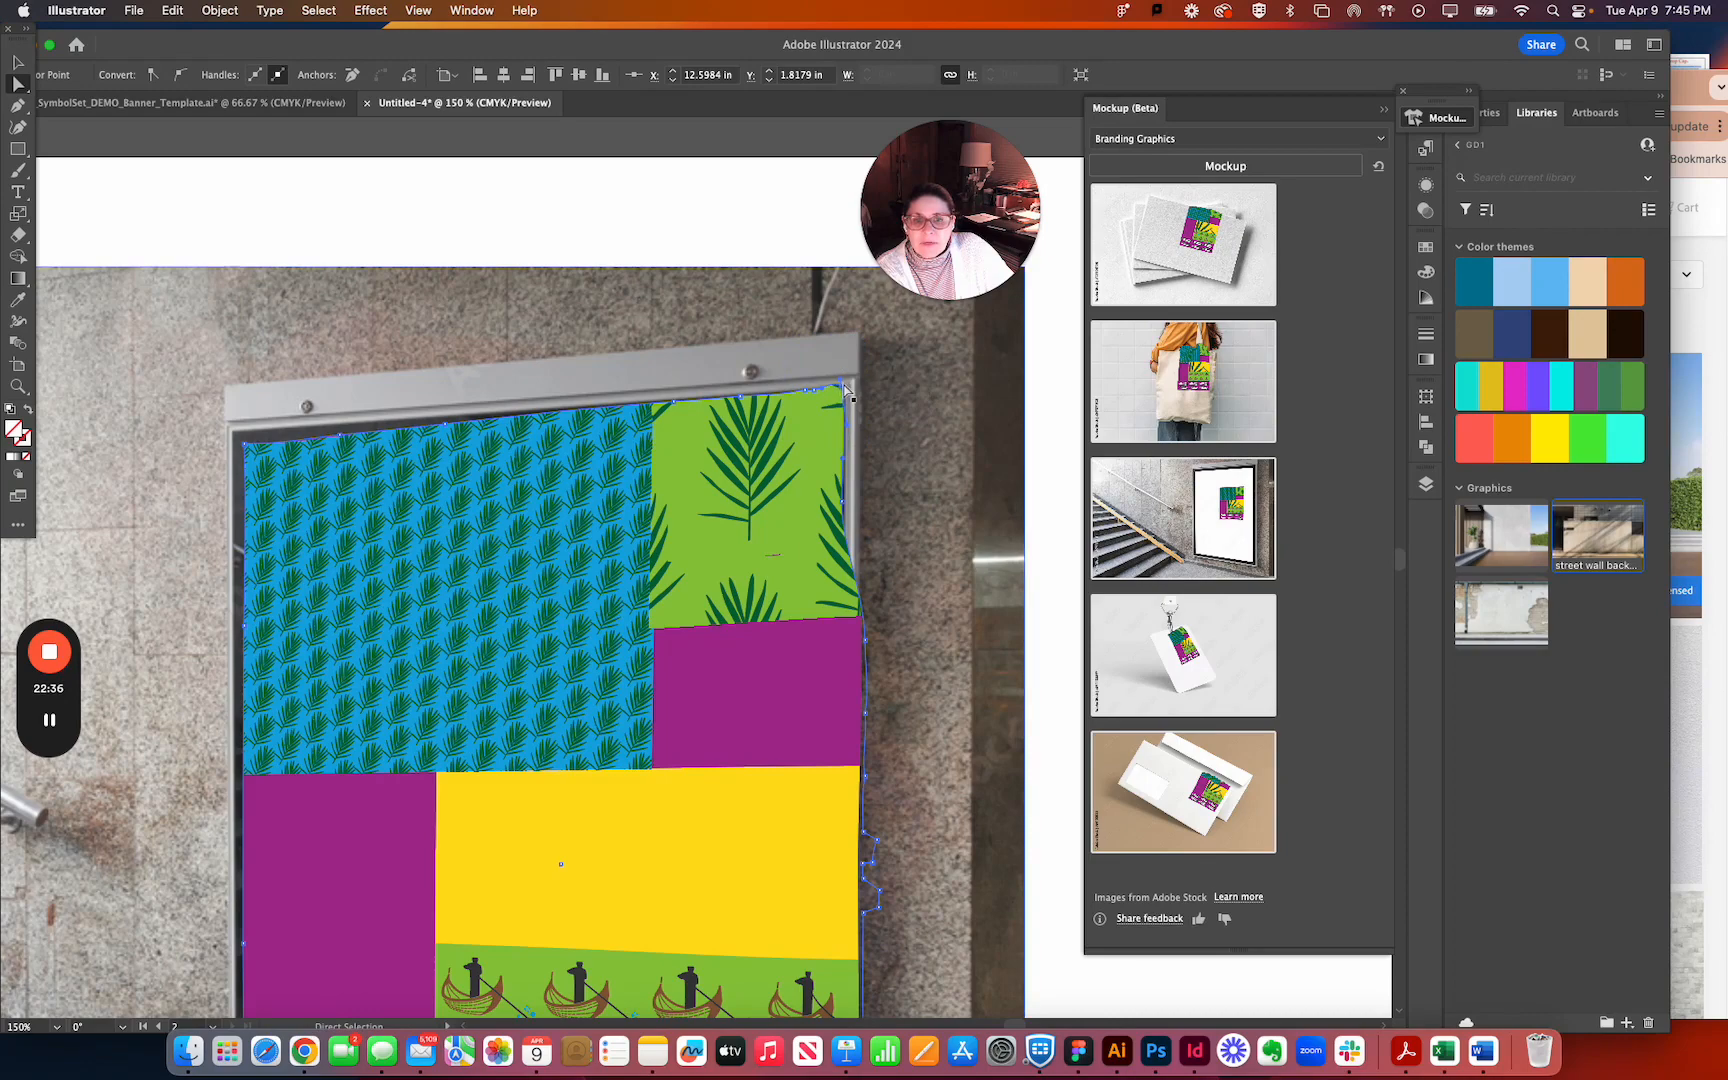
pyautogui.click(18, 108)
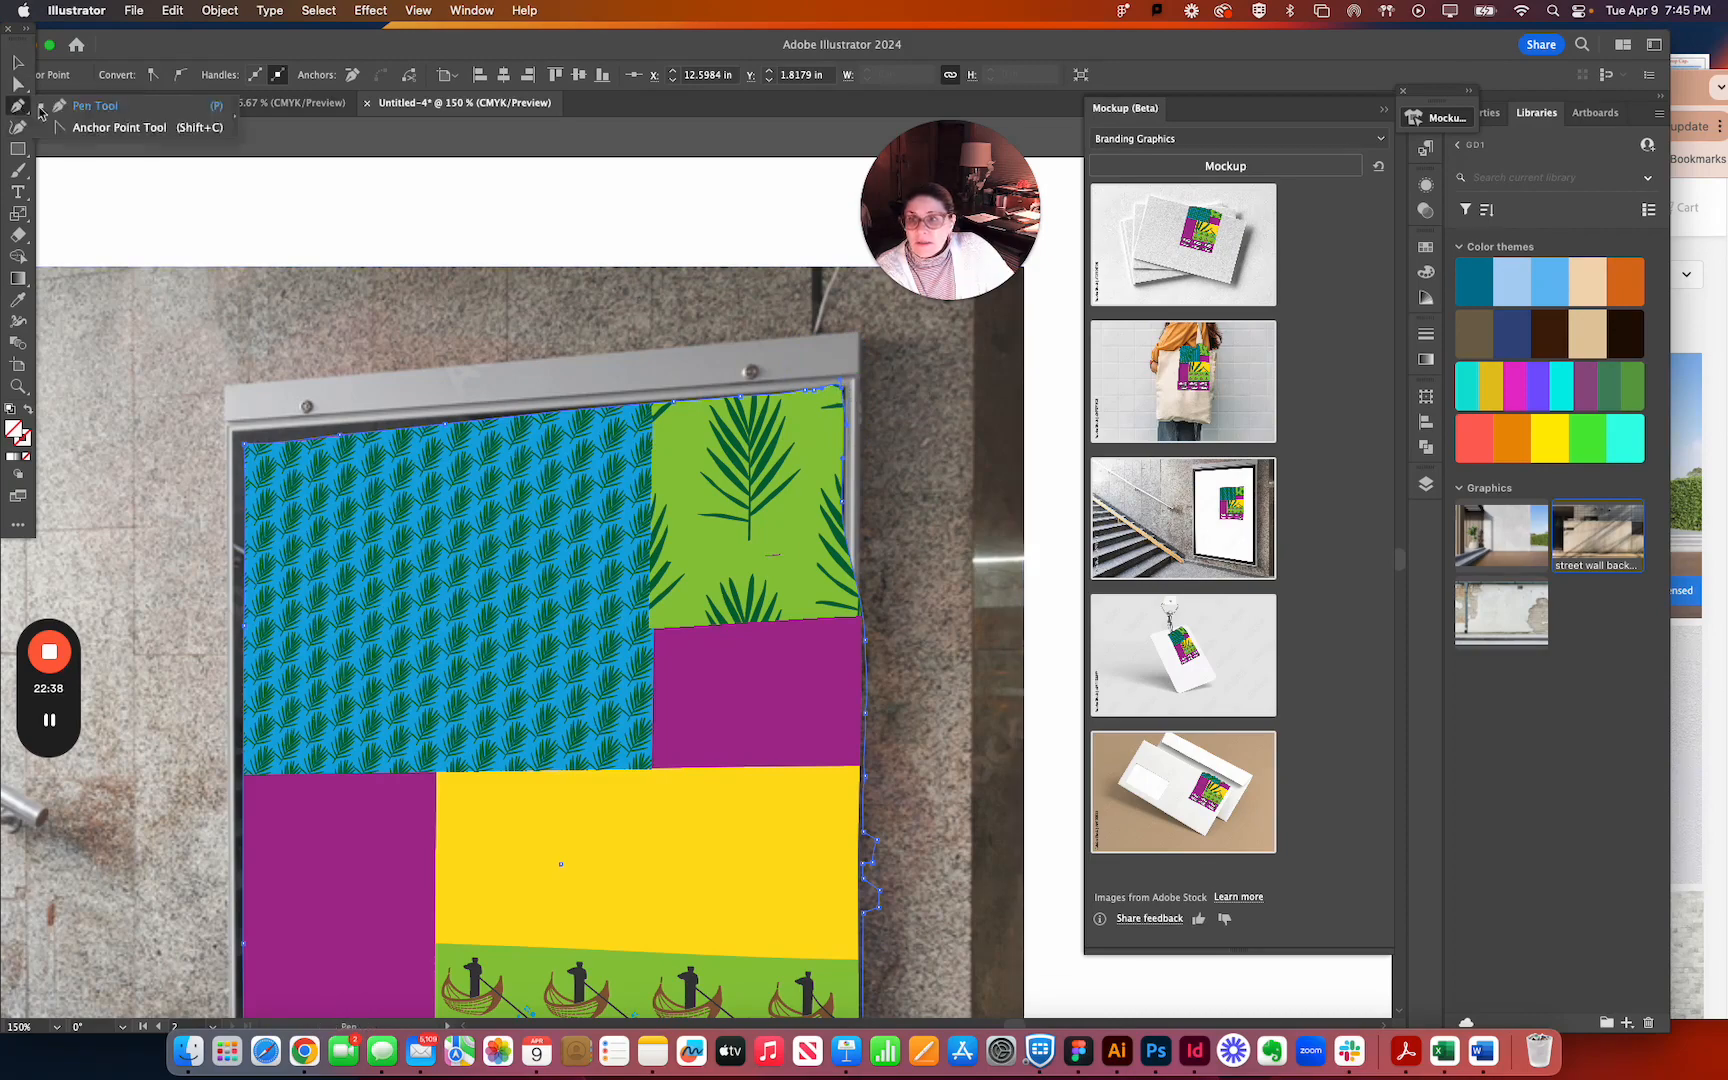
pyautogui.click(100, 127)
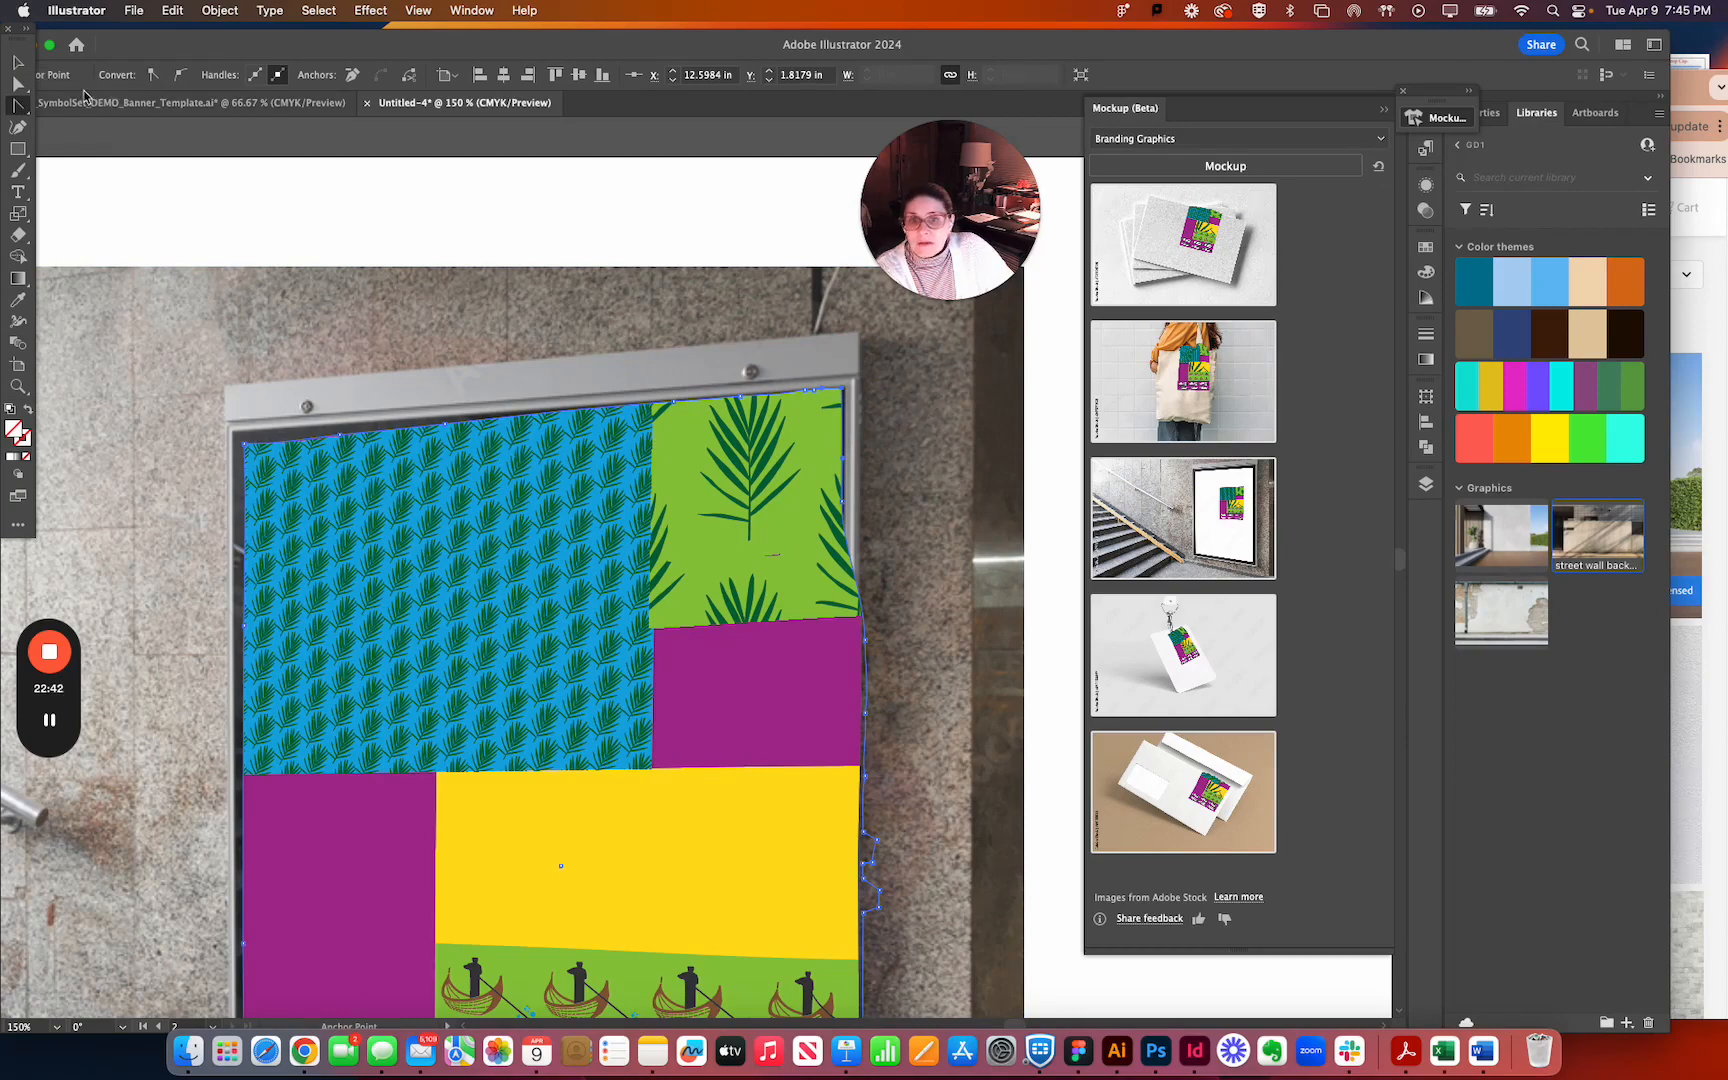
pyautogui.click(19, 87)
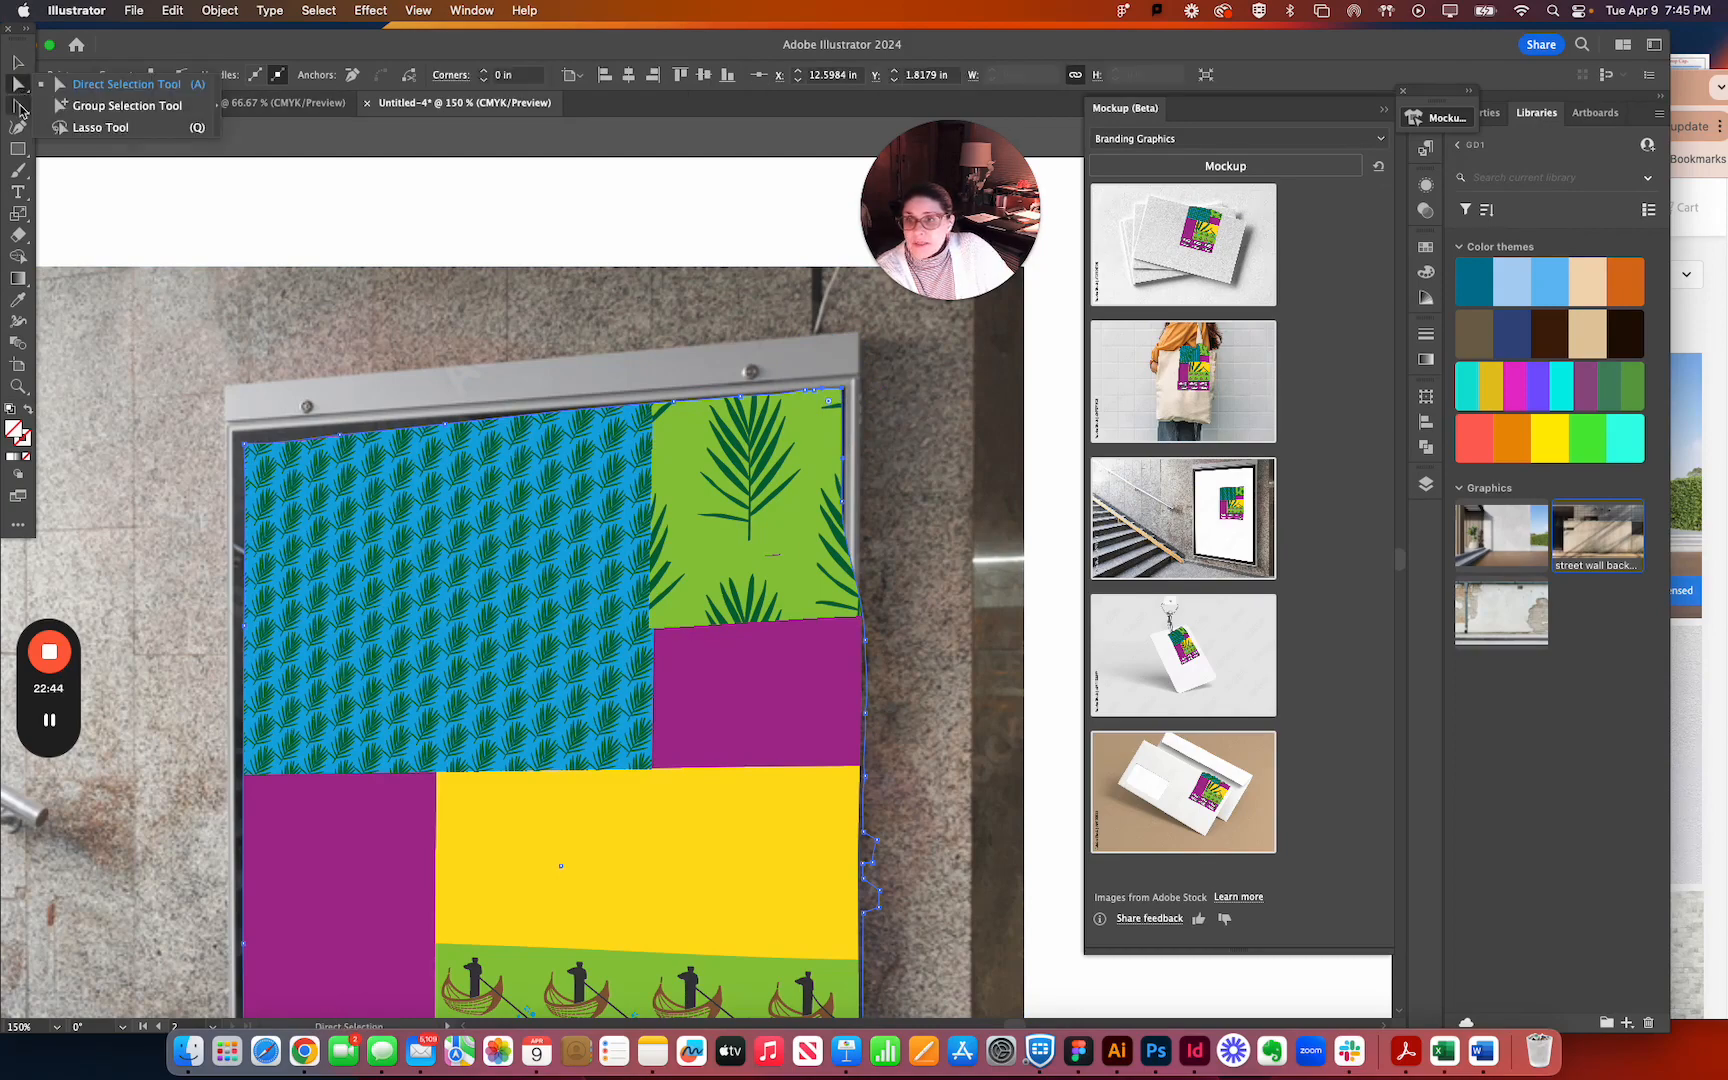
pyautogui.click(18, 106)
pyautogui.click(85, 105)
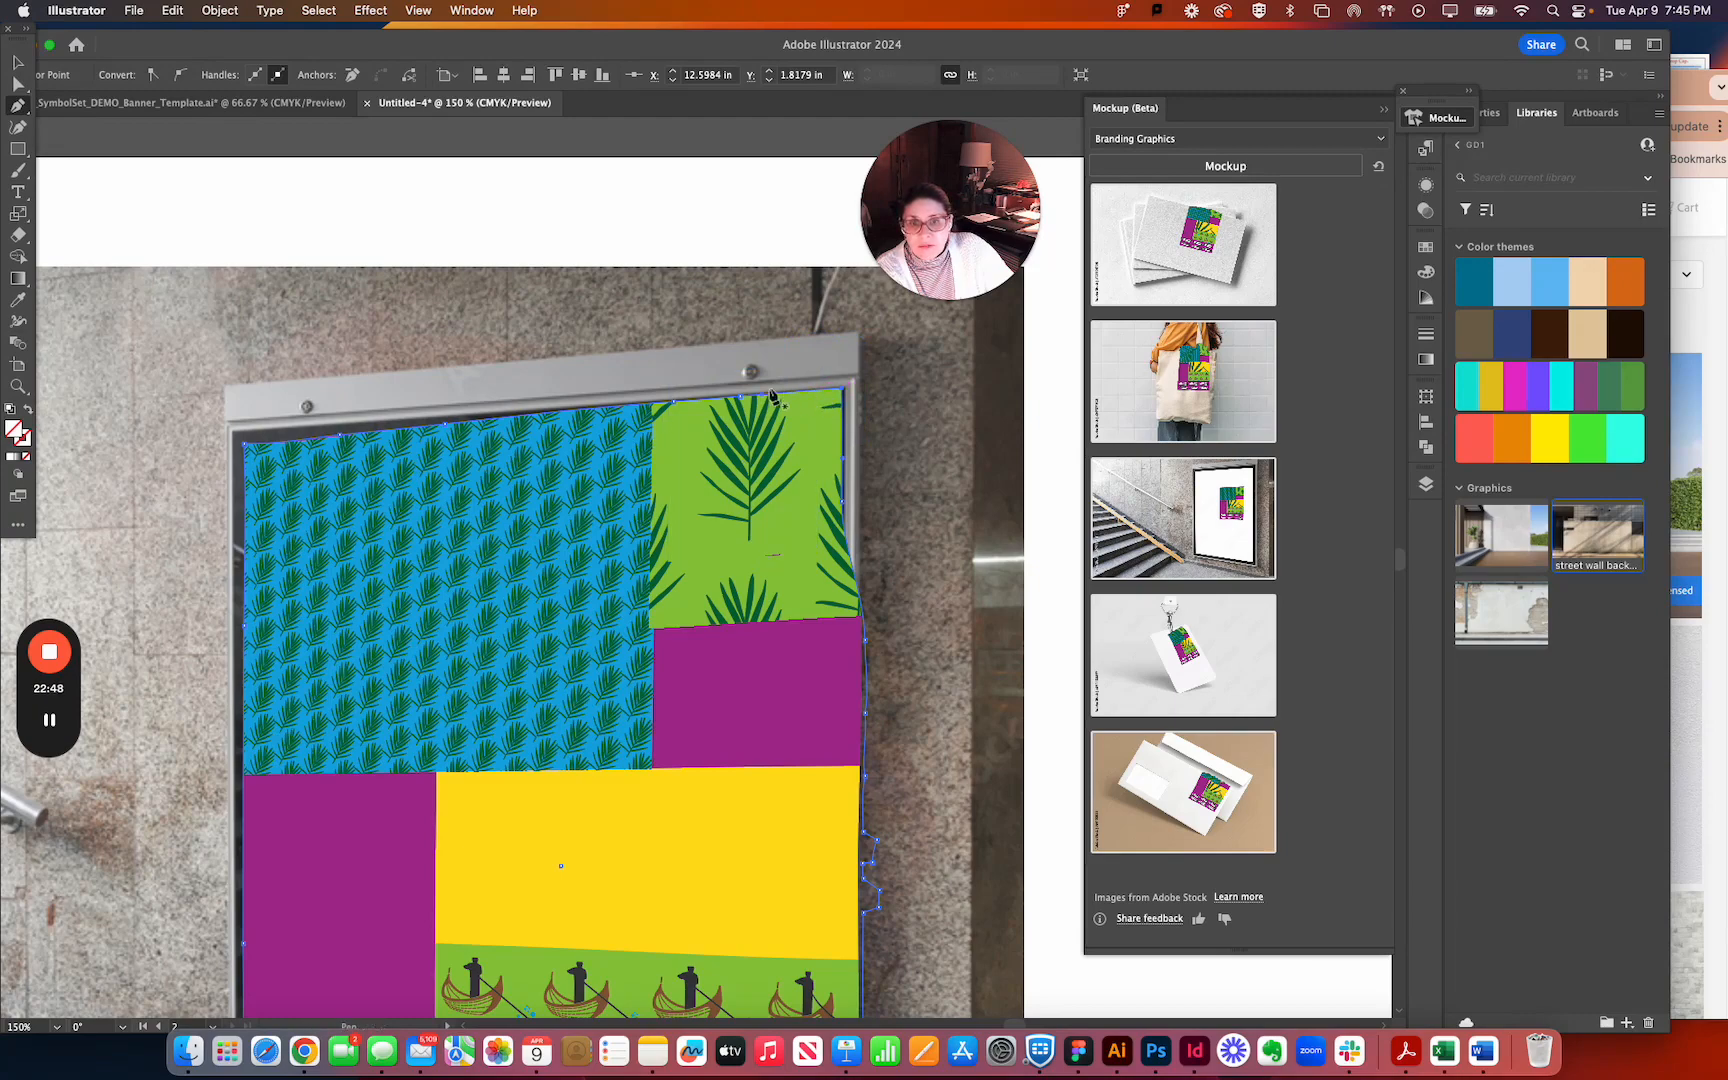
pyautogui.click(697, 398)
pyautogui.press('super+z')
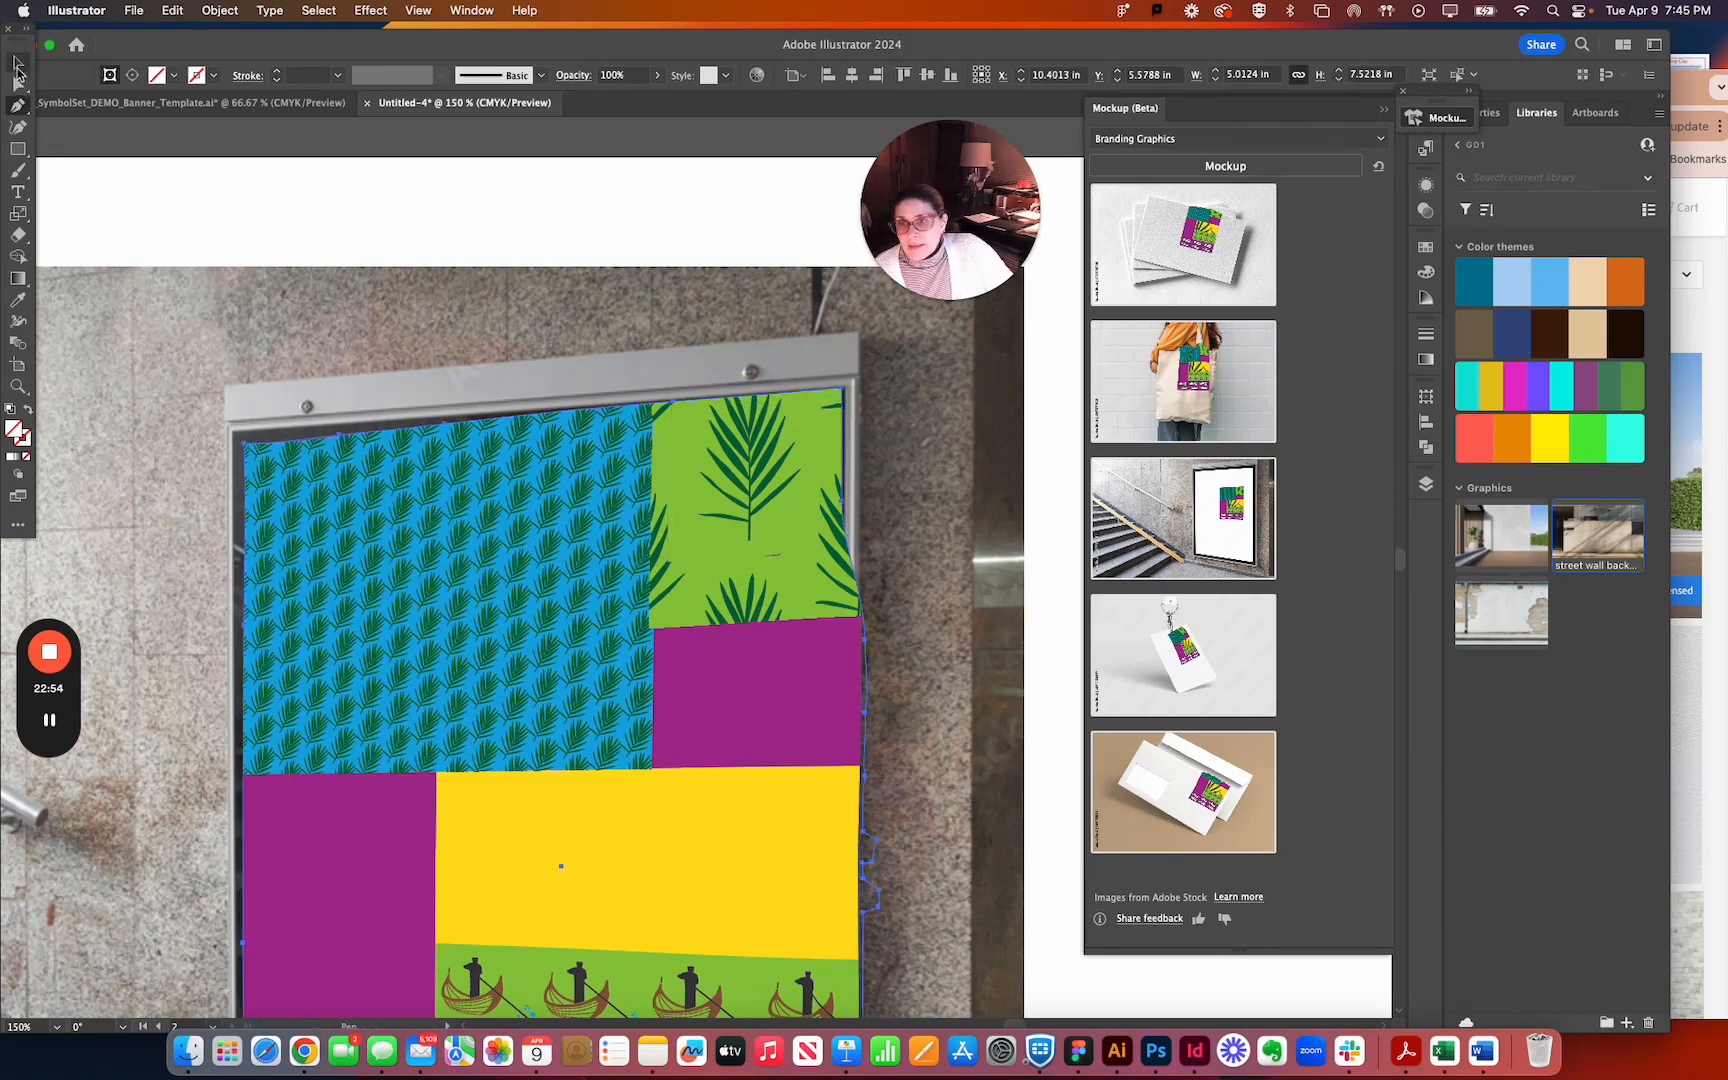
# Move the banner outline's upper-left anchor point up and outward toward the inner corner of the poster frame.
pyautogui.click(18, 82)
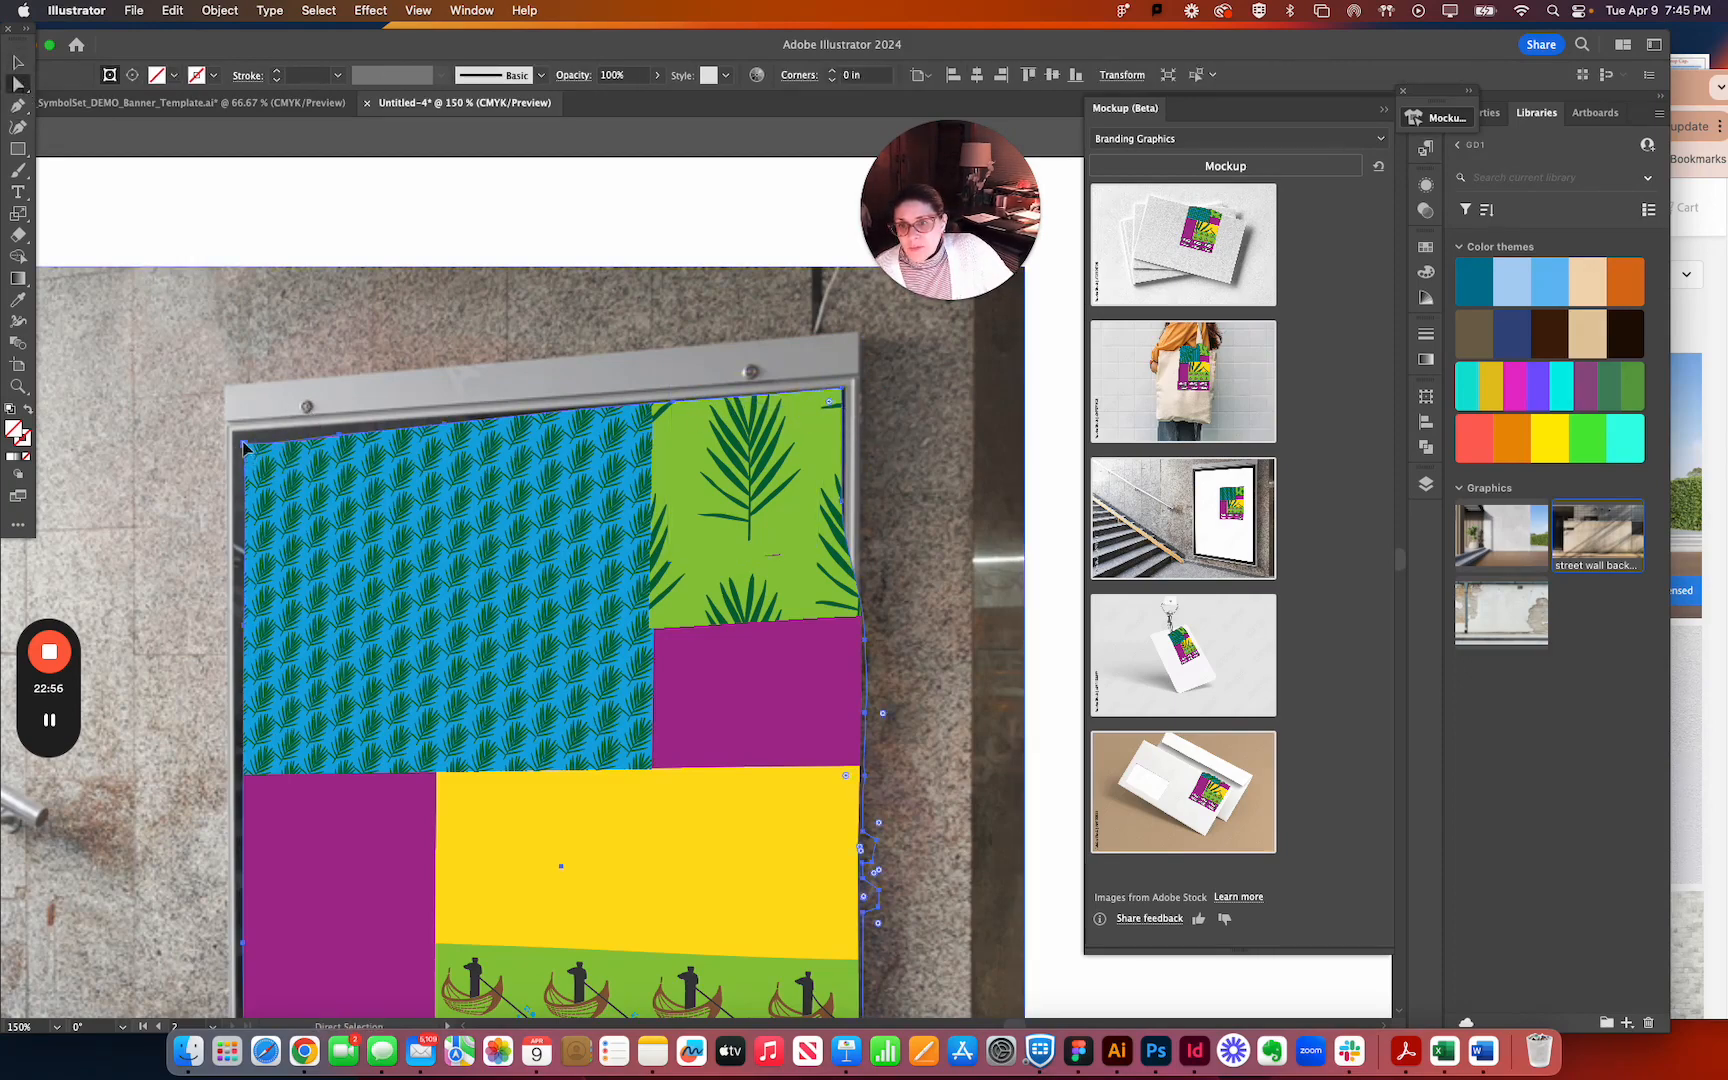
pyautogui.press('v')
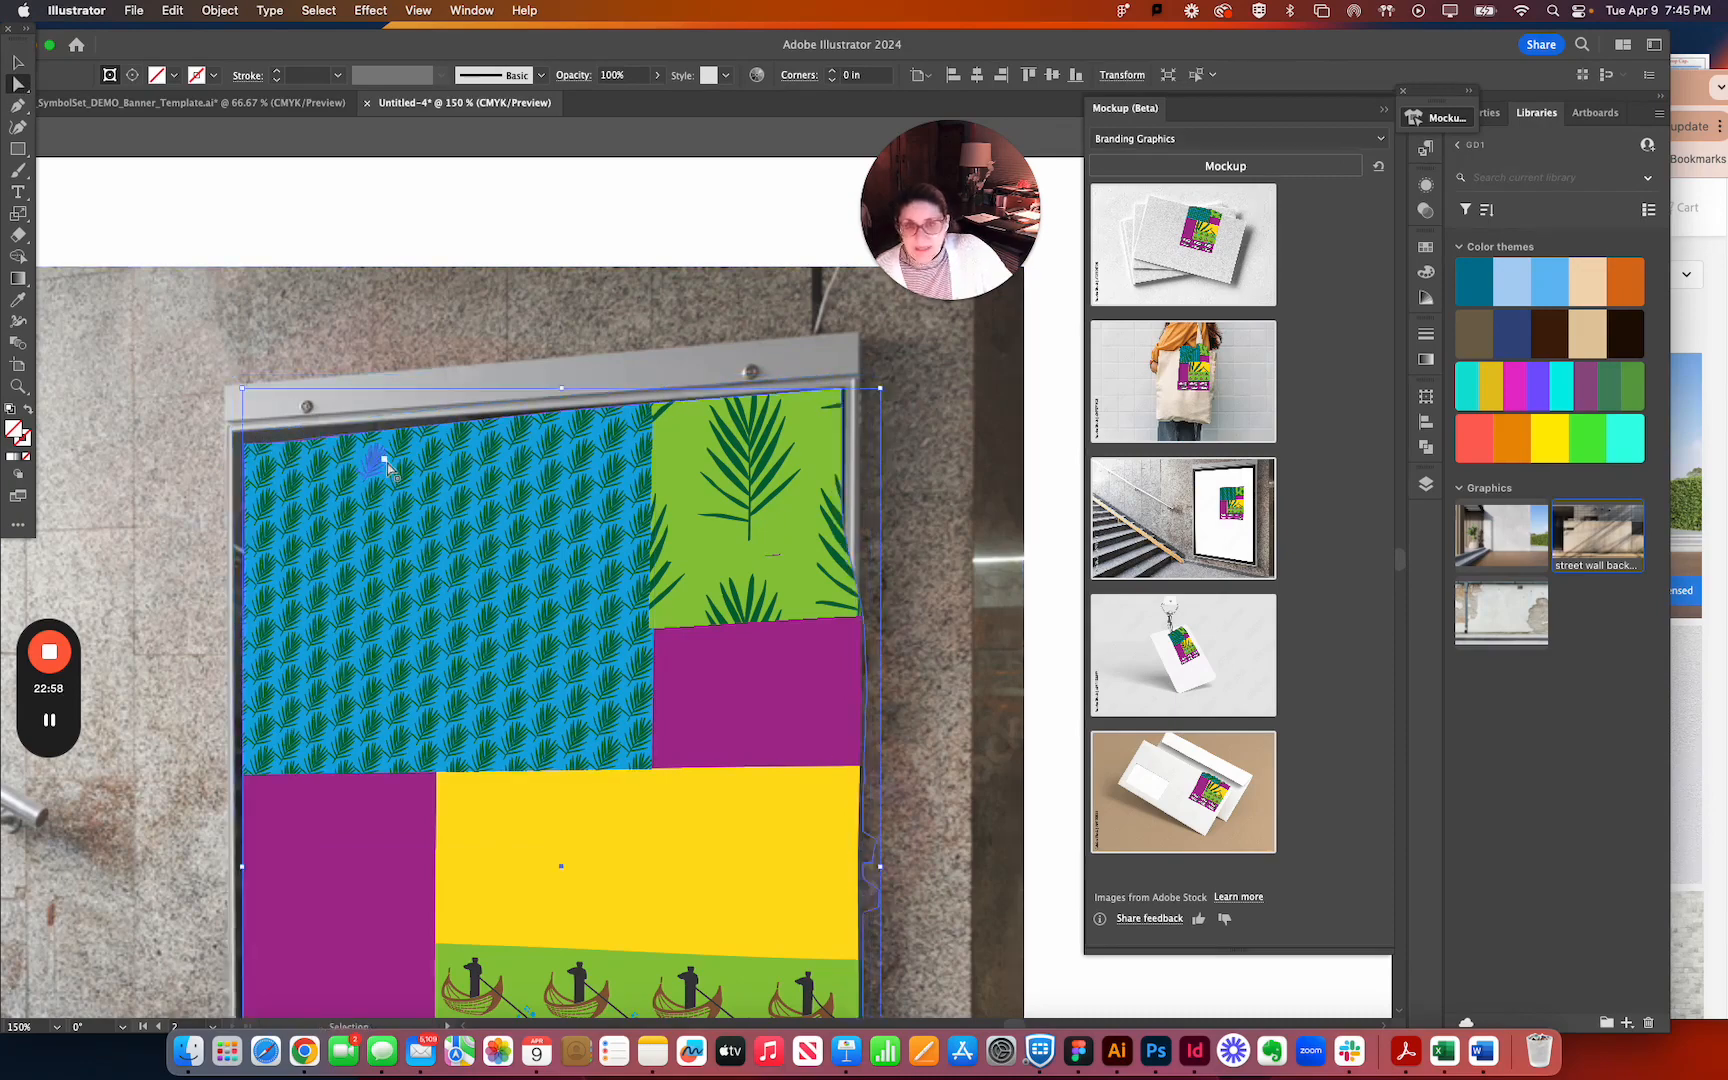
pyautogui.click(324, 440)
pyautogui.click(260, 447)
pyautogui.moveTo(247, 446); pyautogui.dragTo(245, 437)
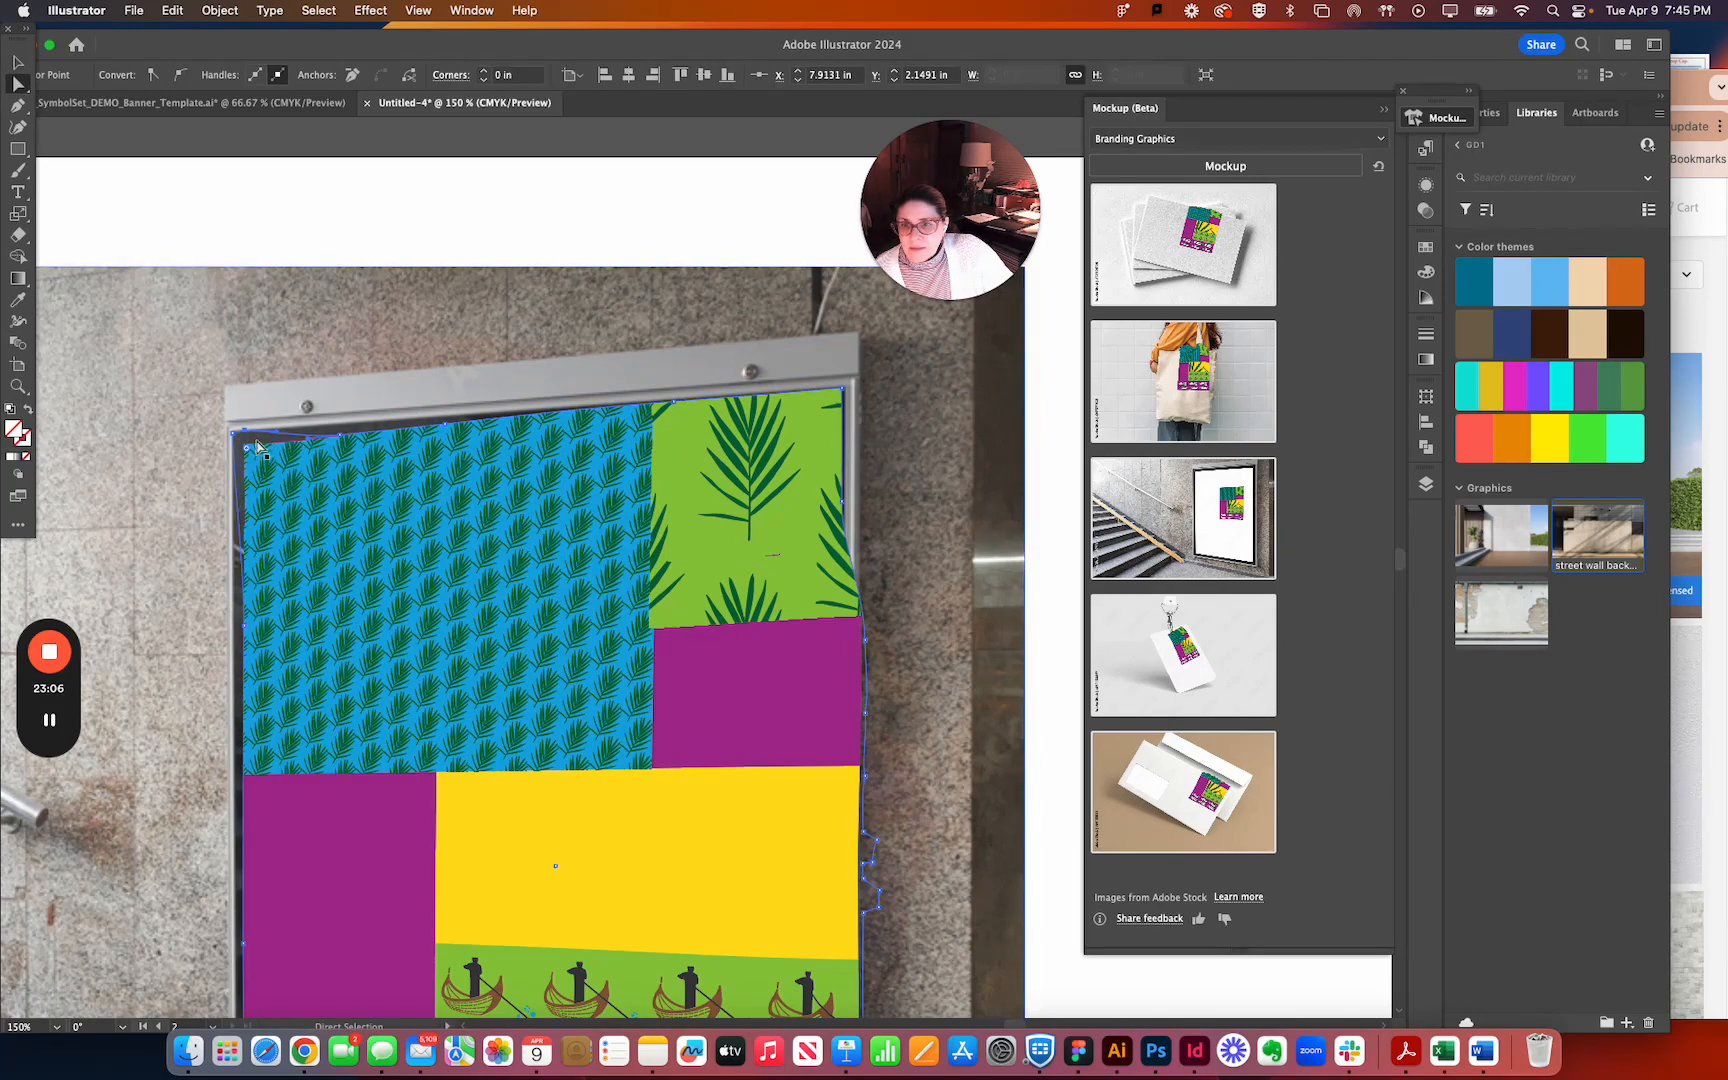
# Extend the blue panel's upper-left corner point outward to meet the inner corner of the poster frame.
pyautogui.press('super+equal')
pyautogui.press('super+equal')
pyautogui.press('super+equal')
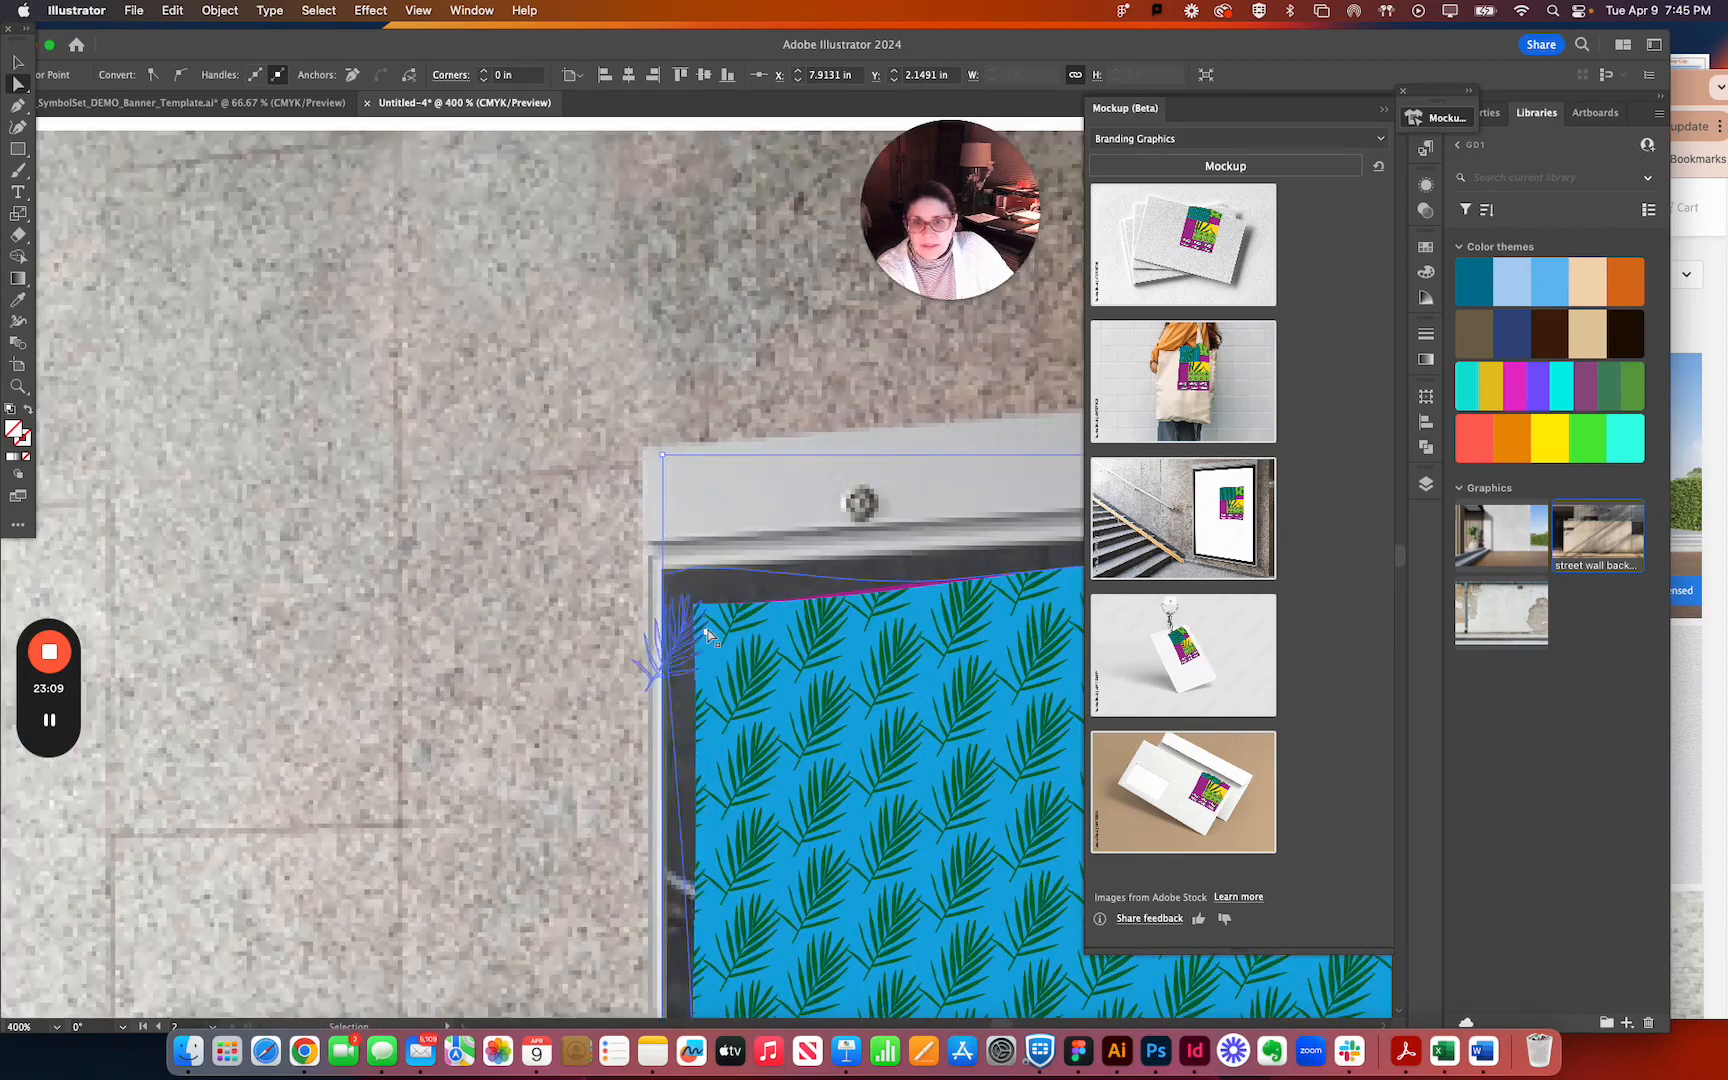
pyautogui.moveTo(705, 630); pyautogui.dragTo(665, 564)
pyautogui.click(709, 606)
pyautogui.click(702, 646)
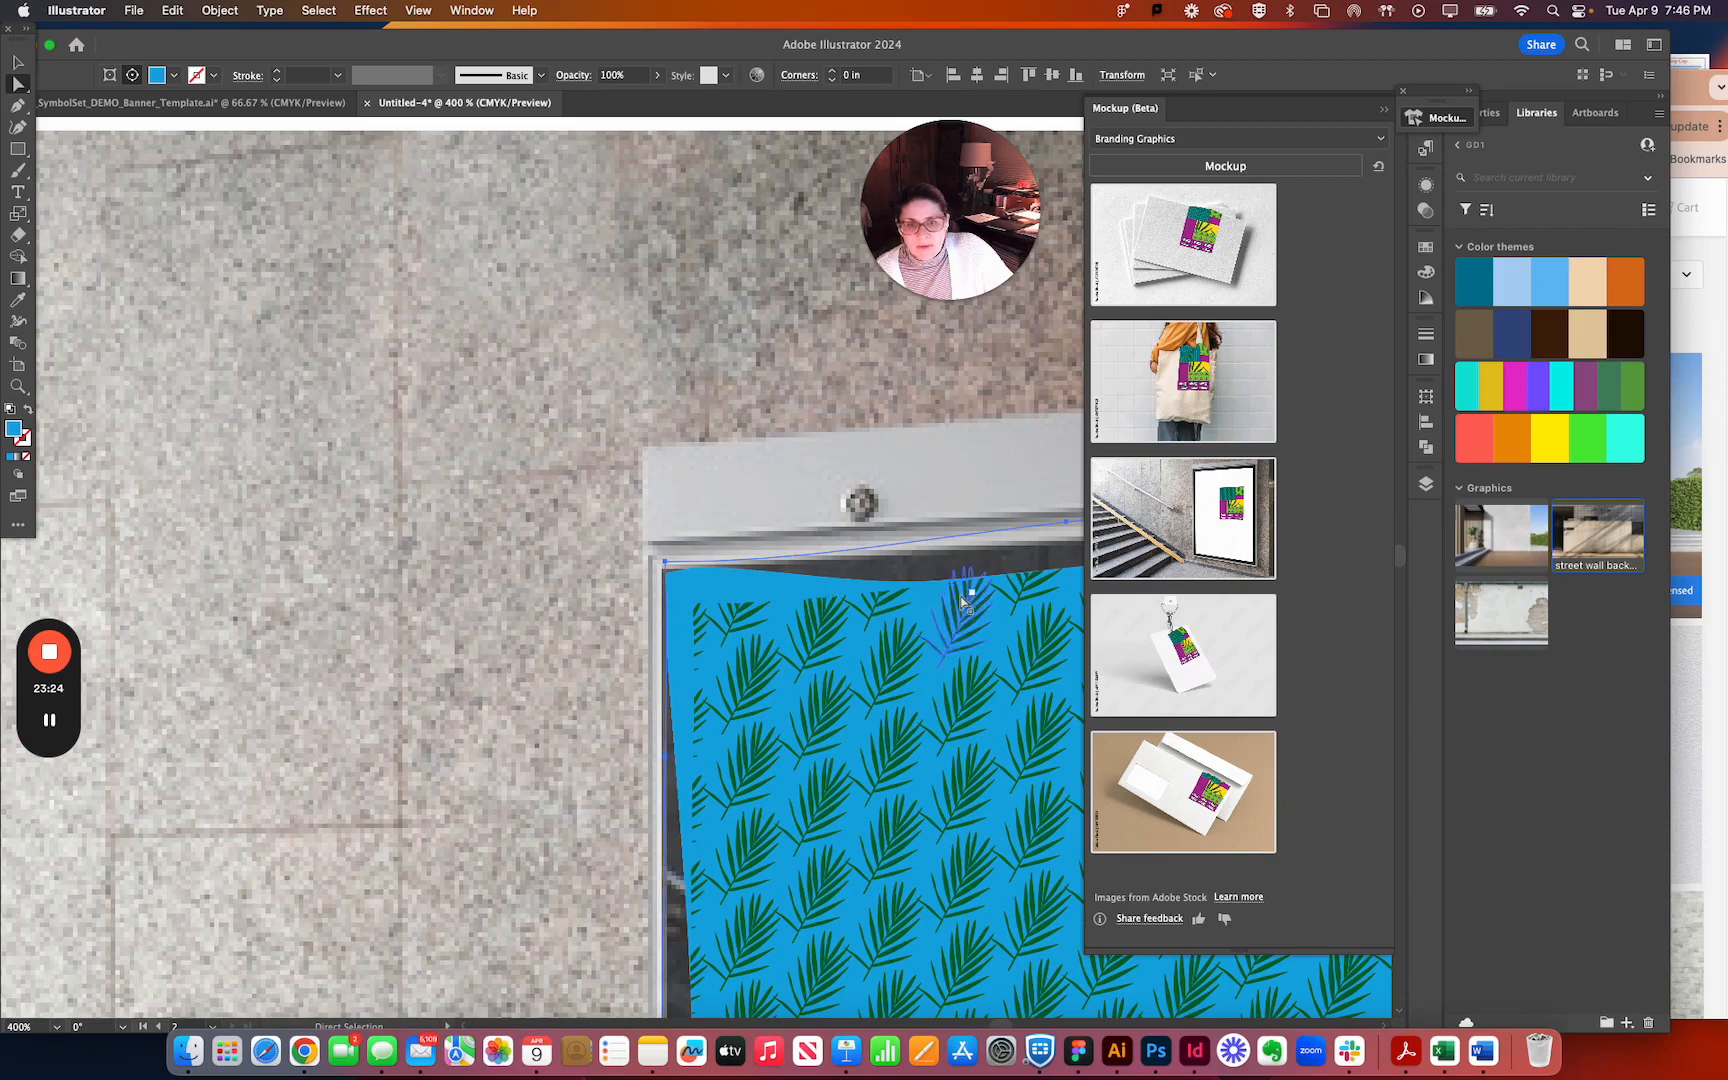
# Raise the sagging anchor points along the banner outline's upper edge near the upper-left corner to follow the frame.
pyautogui.hscroll(6, 824, 608)
pyautogui.scroll(-2, 824, 608)
pyautogui.scroll(1, 824, 608)
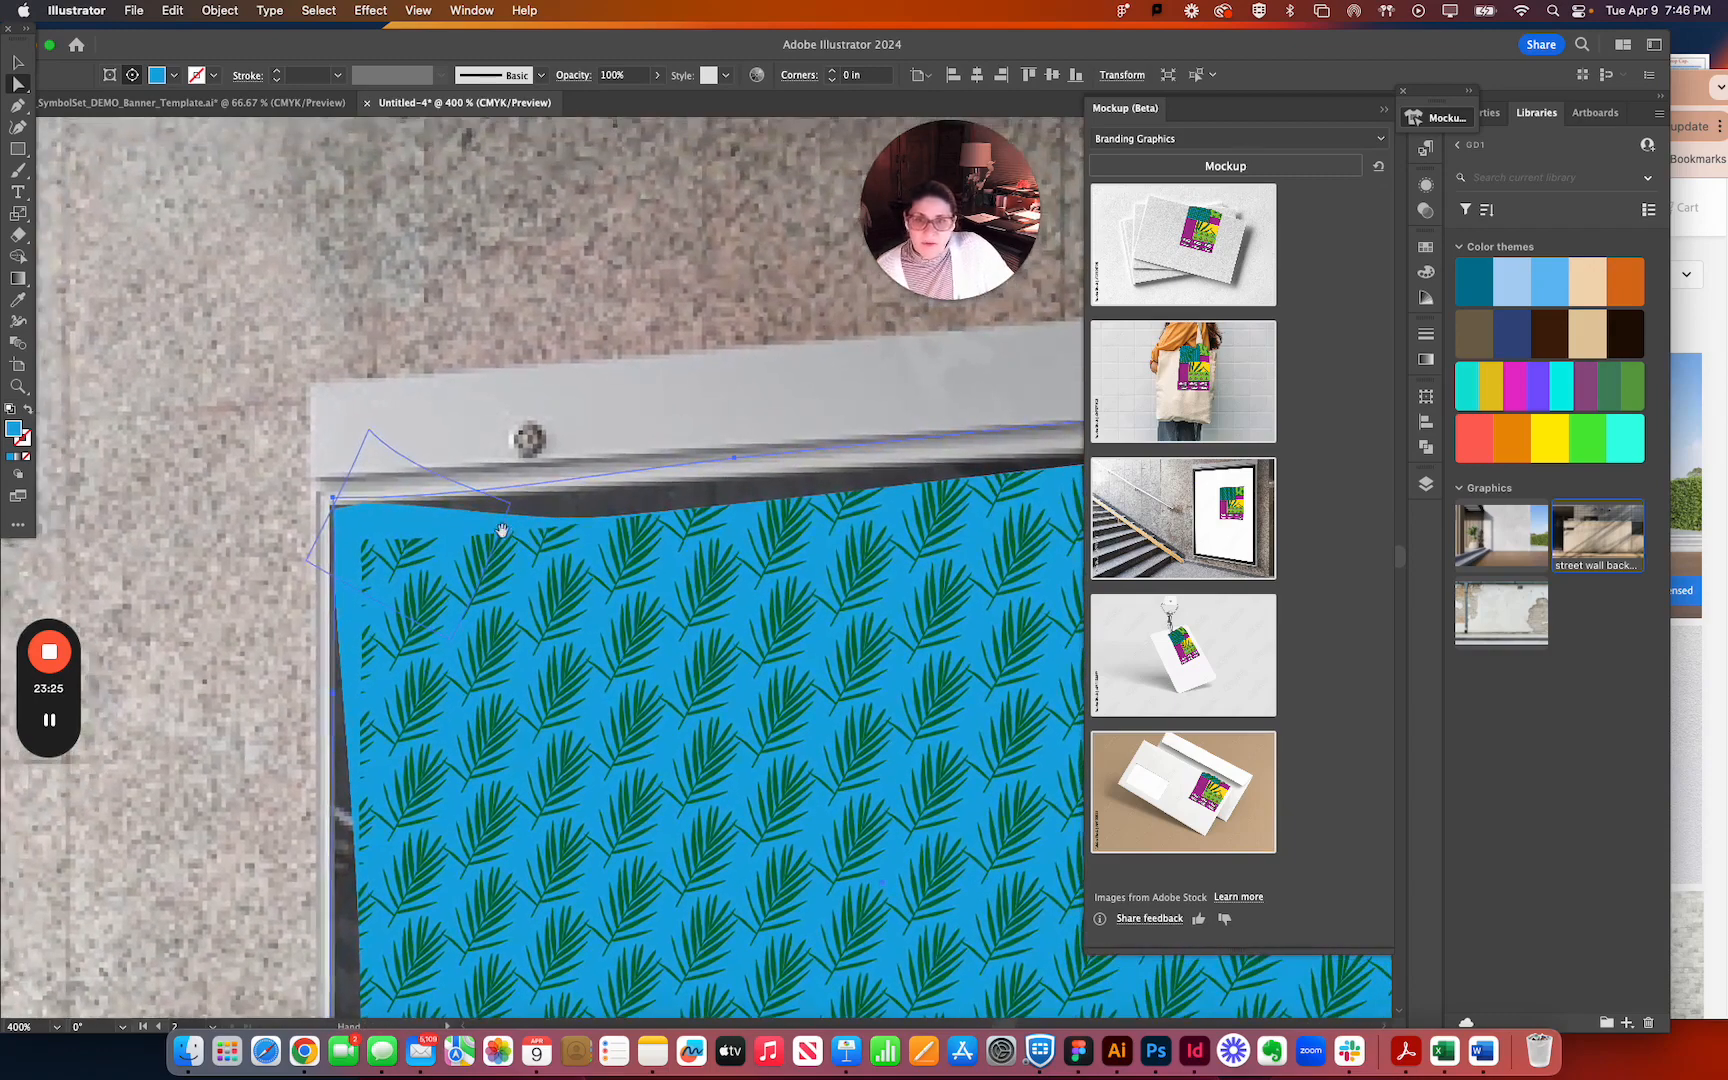
pyautogui.click(566, 527)
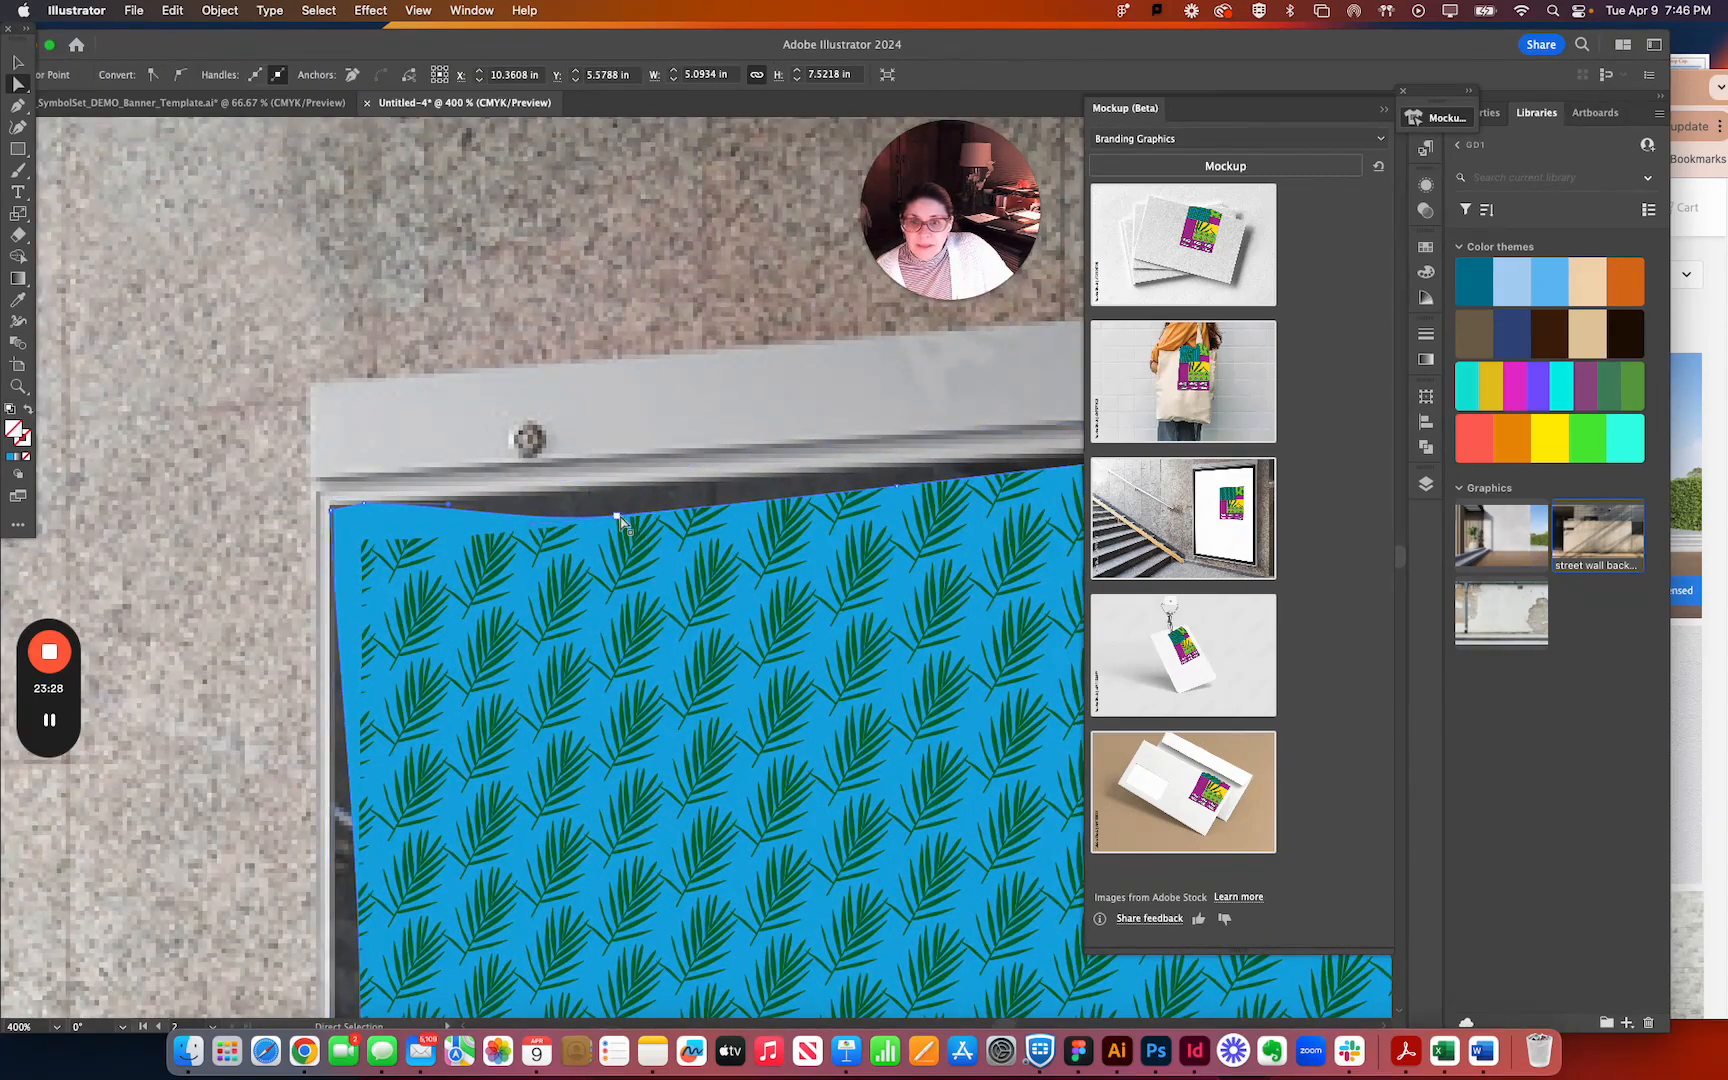
pyautogui.moveTo(619, 492); pyautogui.dragTo(625, 493)
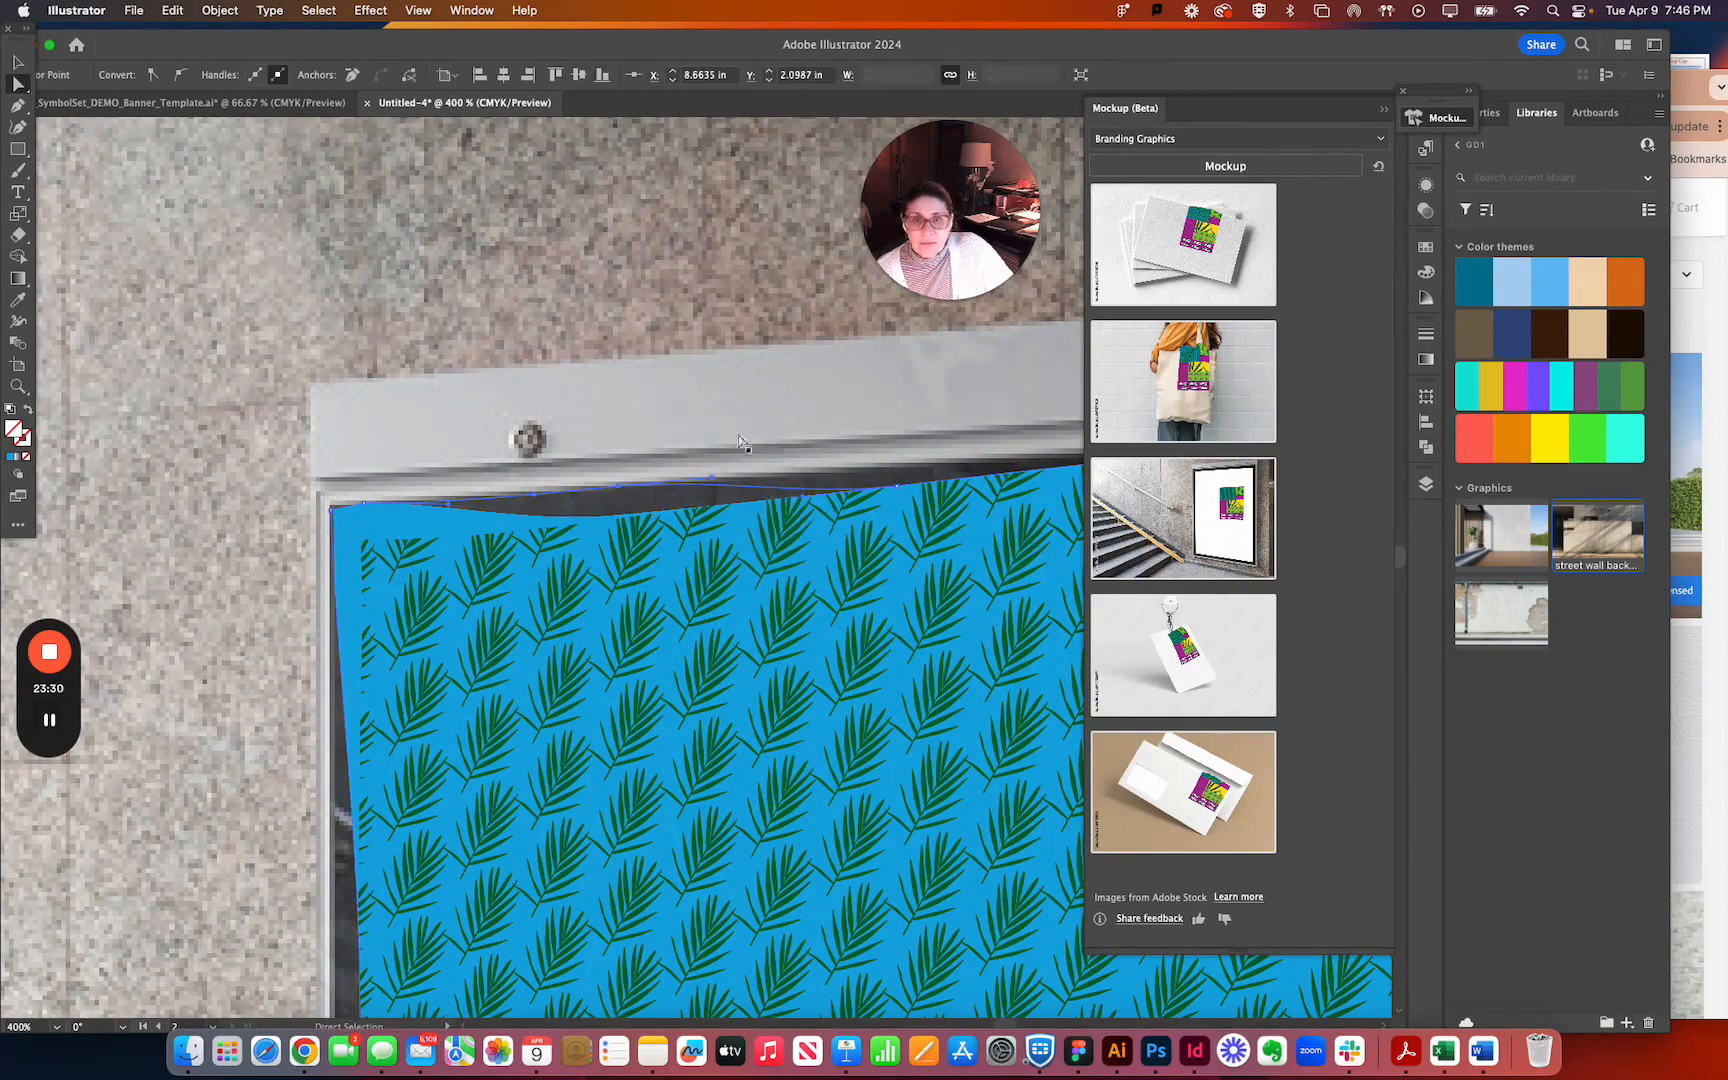
pyautogui.moveTo(733, 374); pyautogui.dragTo(519, 511)
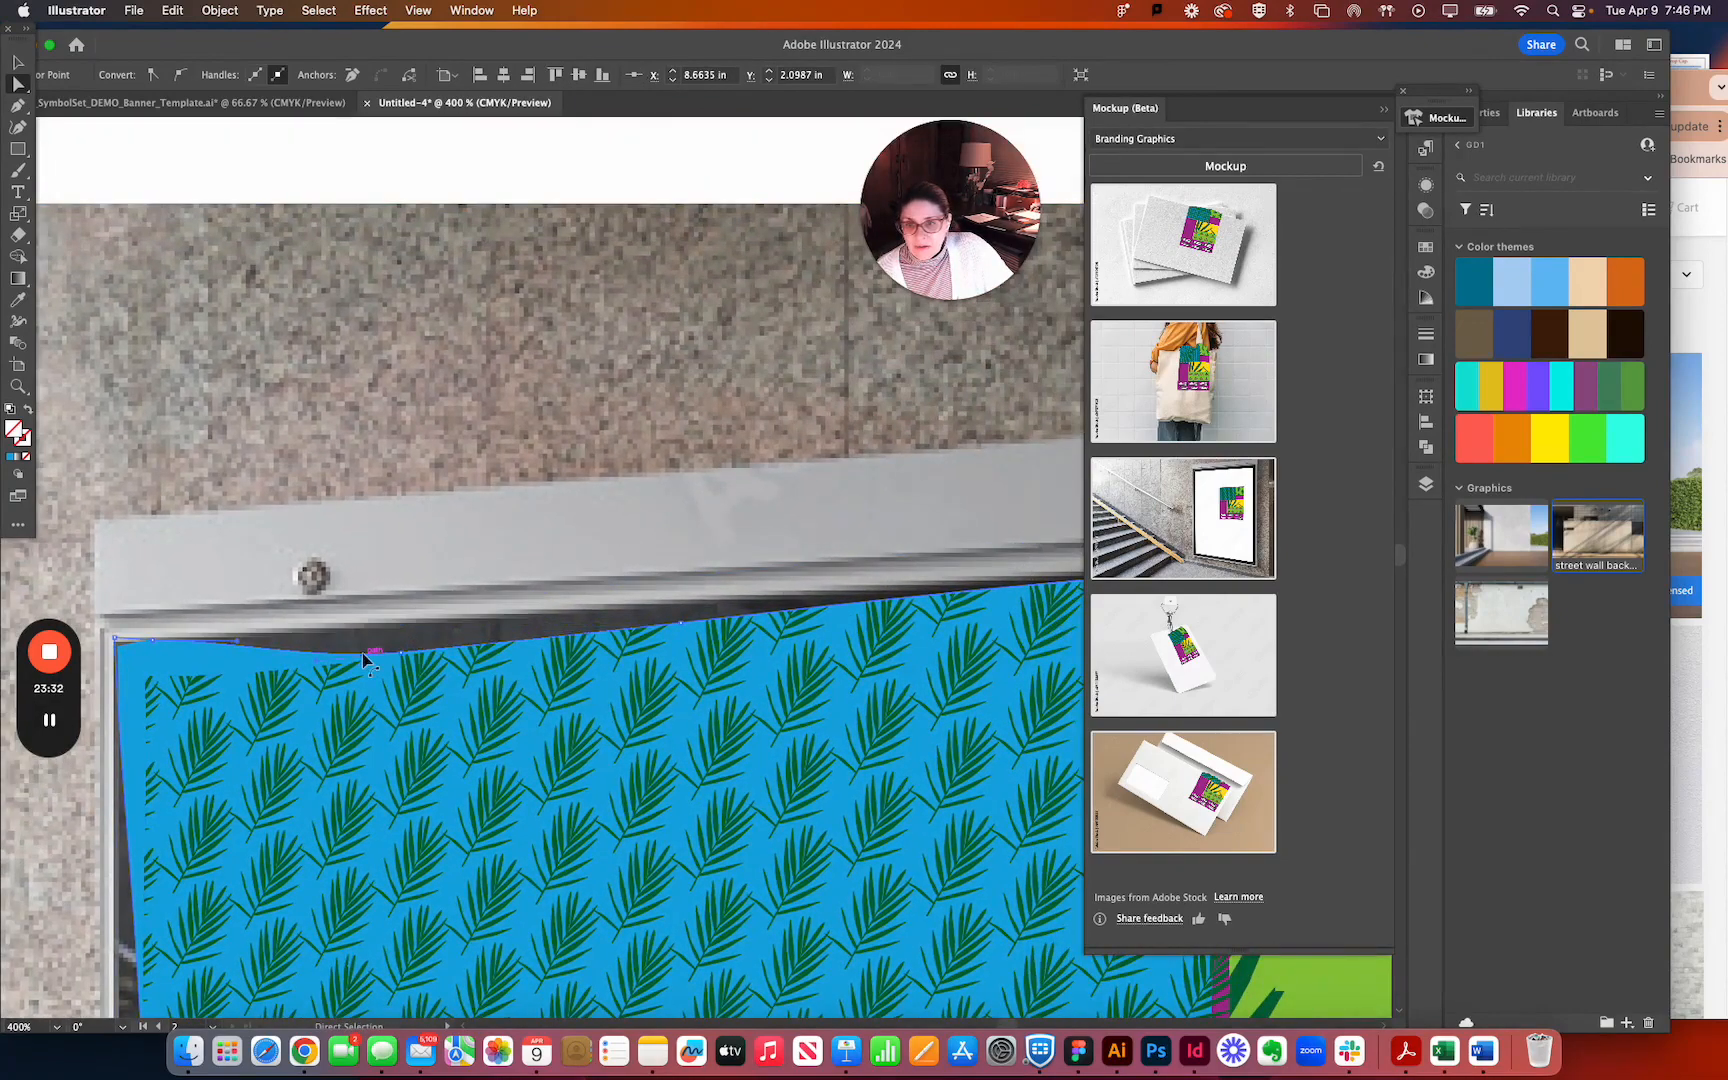
pyautogui.click(429, 663)
pyautogui.moveTo(403, 658); pyautogui.dragTo(406, 622)
pyautogui.moveTo(687, 624)
pyautogui.mouseDown()
pyautogui.moveTo(688, 660)
pyautogui.moveTo(685, 595)
pyautogui.moveTo(682, 610)
pyautogui.mouseUp()
pyautogui.press('super+z')
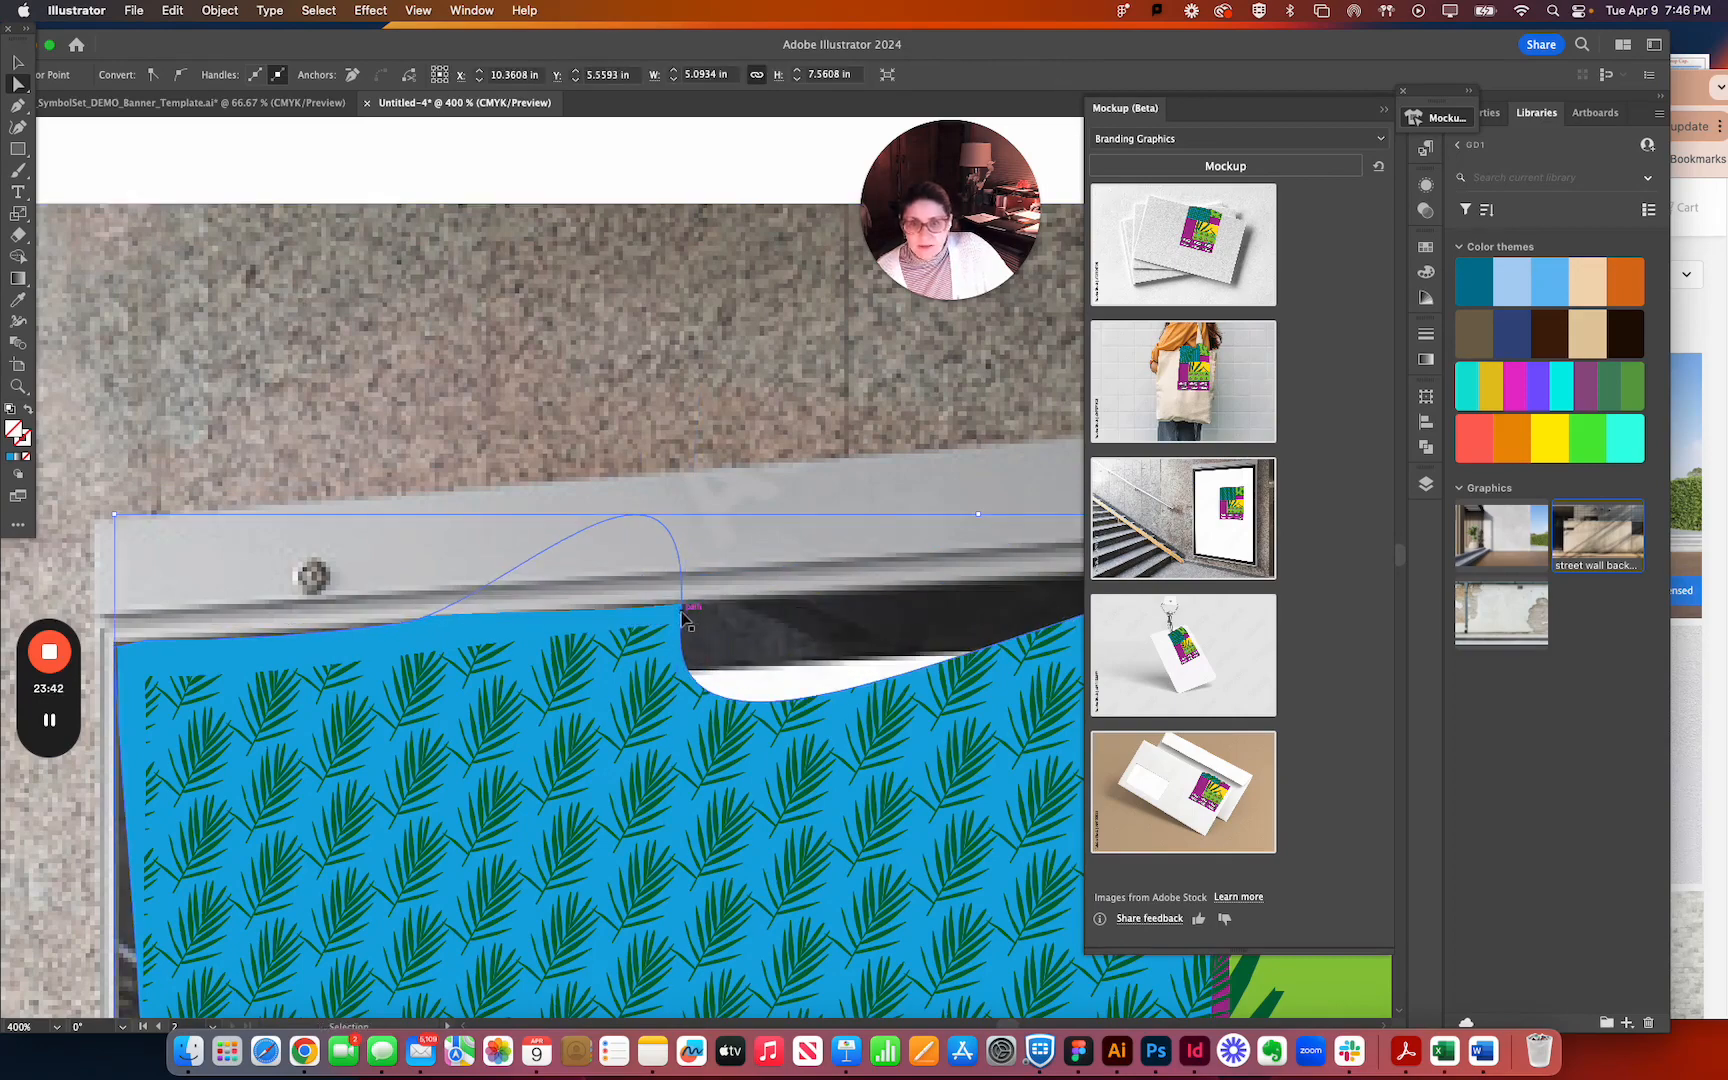
pyautogui.press('super+z')
# Raise the next anchor points along the banner's upper edge to align with the frame's inner edge.
pyautogui.moveTo(683, 623); pyautogui.dragTo(680, 603)
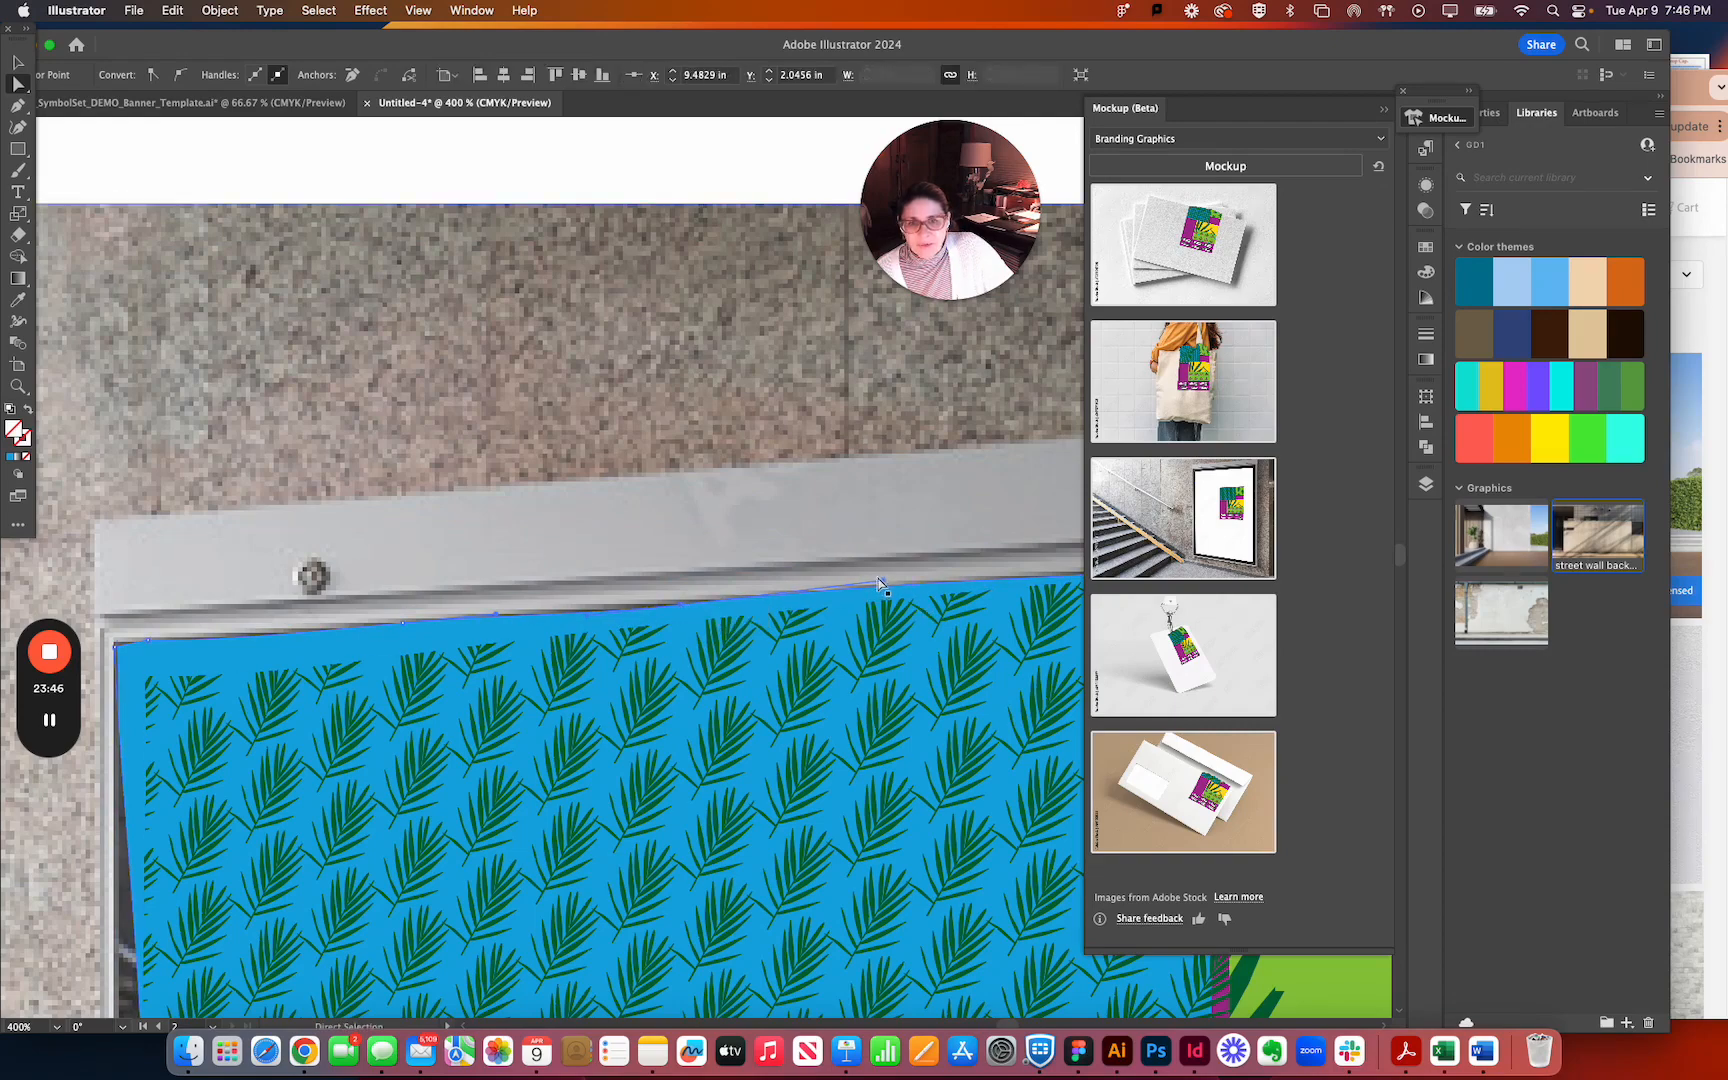
pyautogui.moveTo(880, 578); pyautogui.dragTo(882, 577)
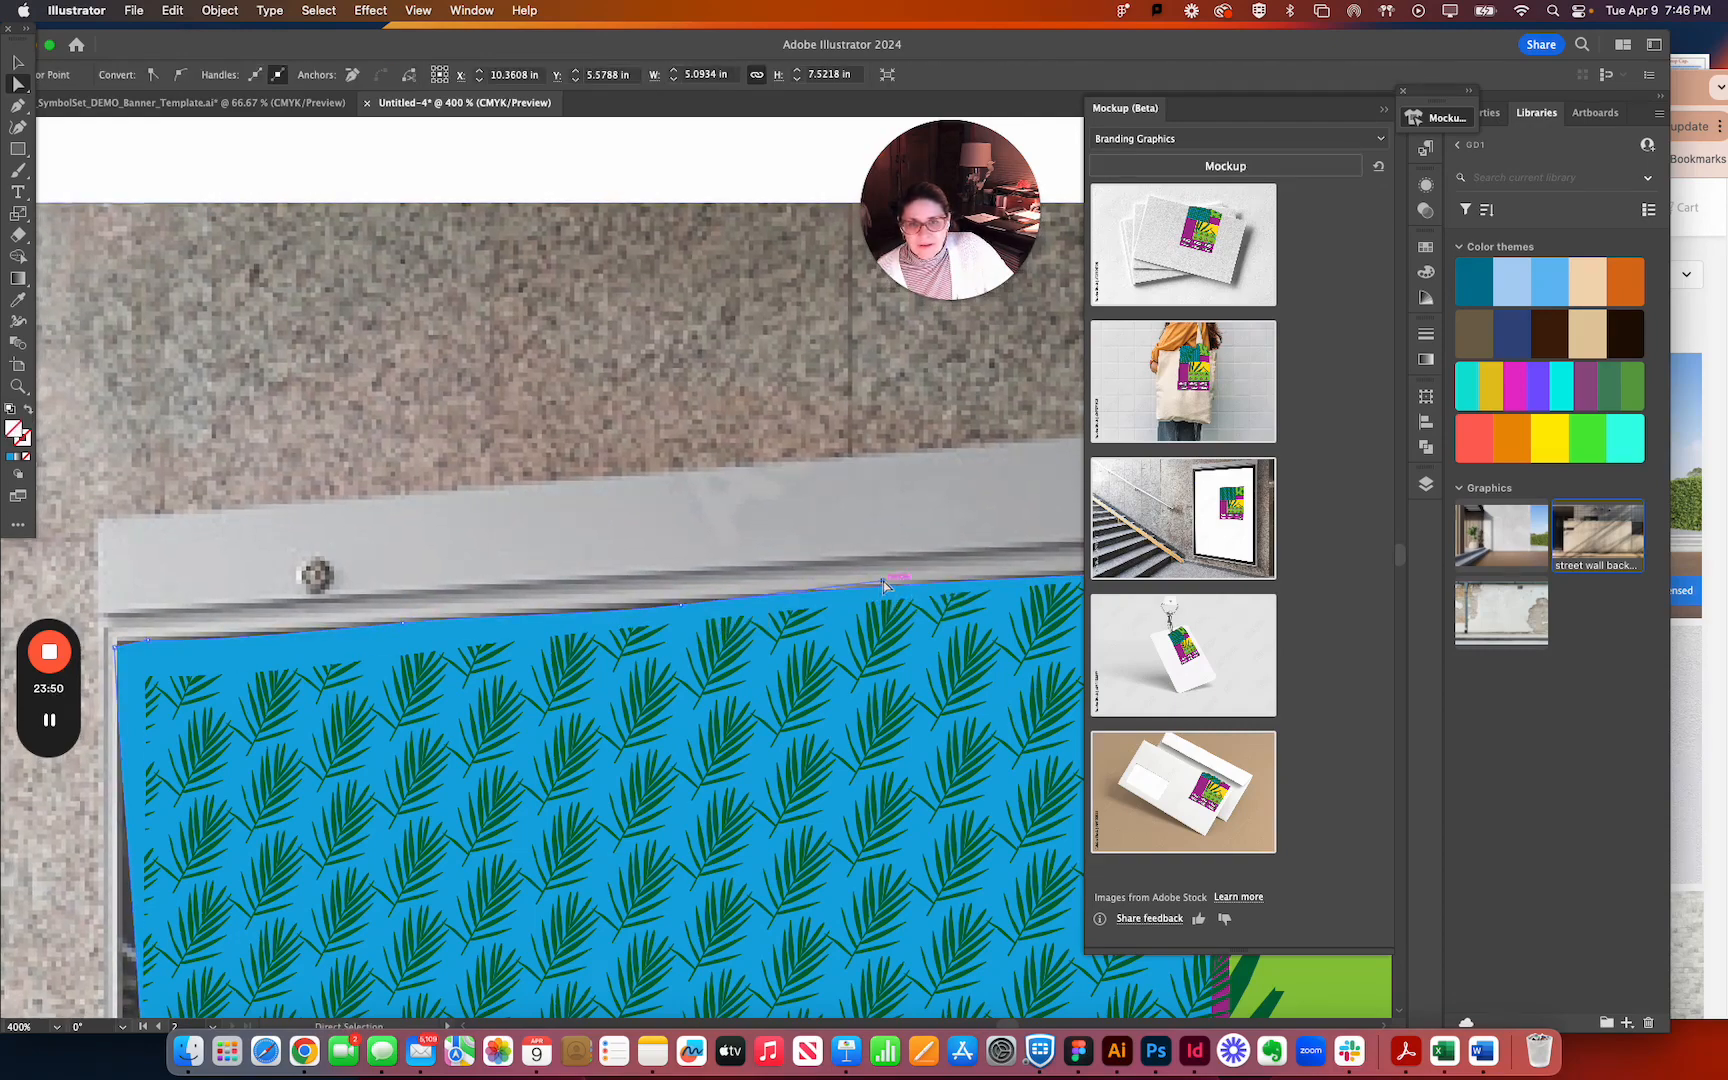
# Select the stairway photo behind the banner and lock it.
pyautogui.click(886, 574)
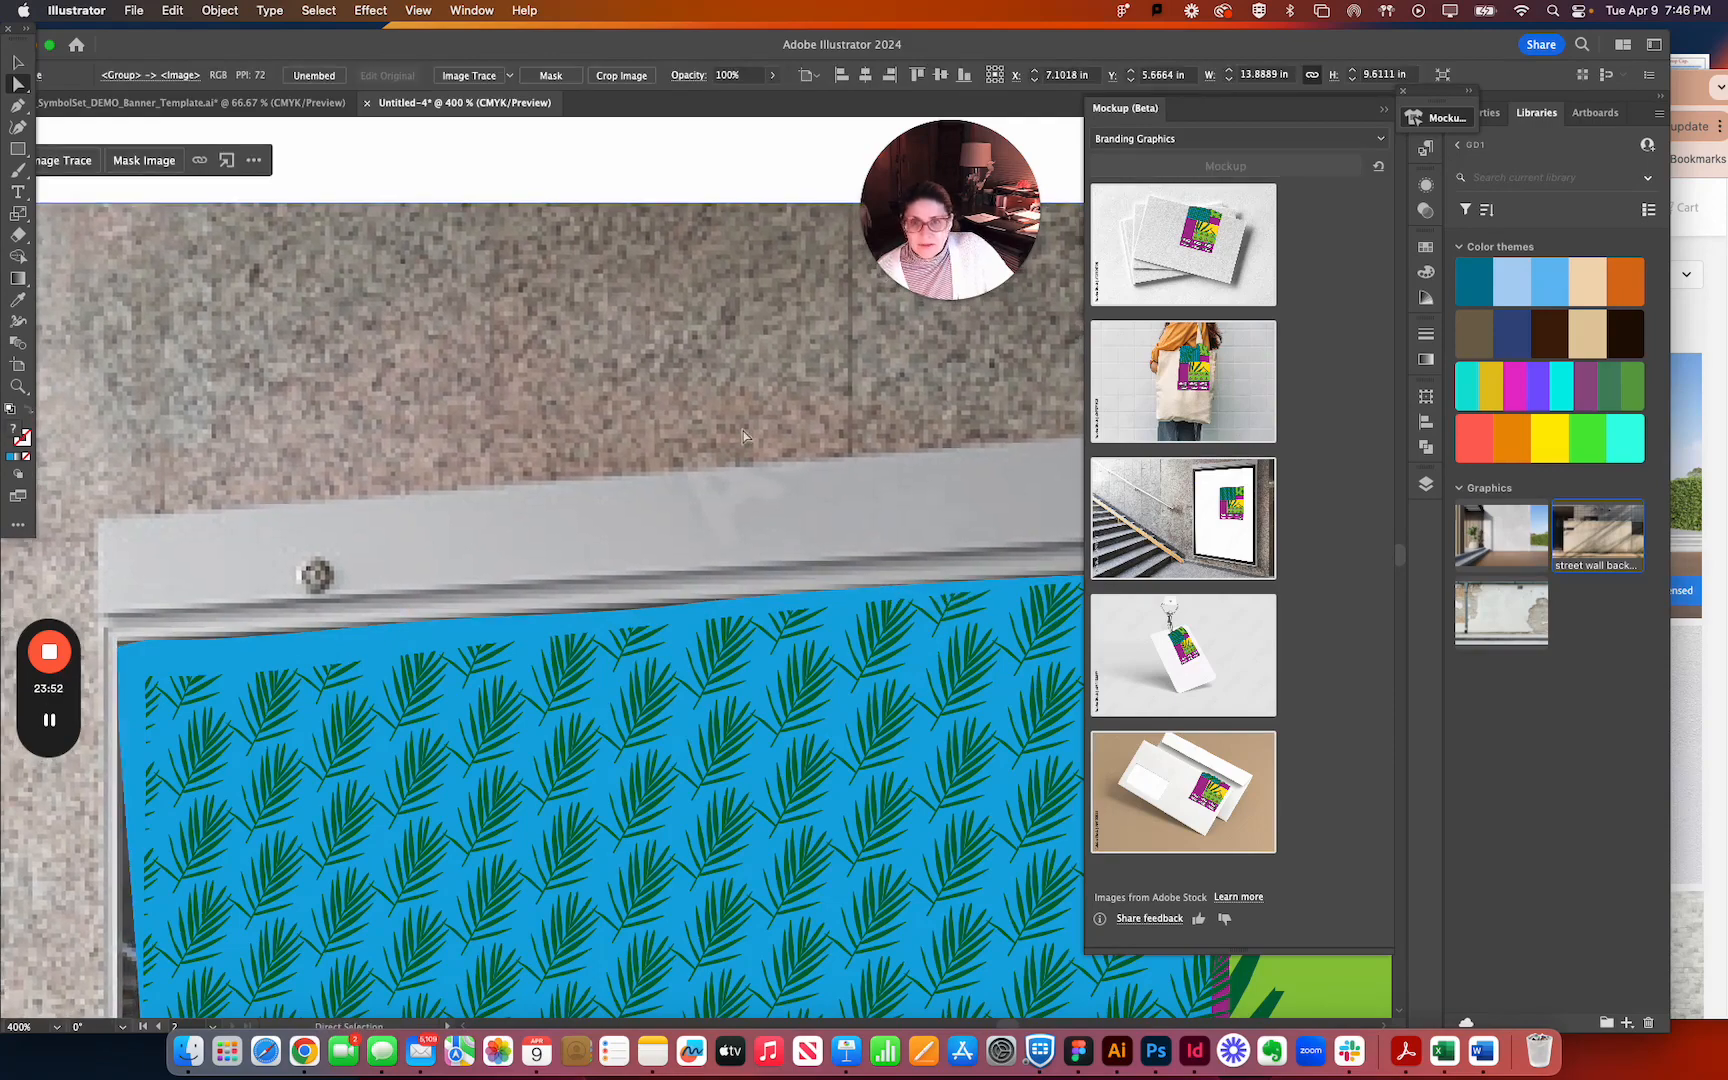
pyautogui.click(231, 8)
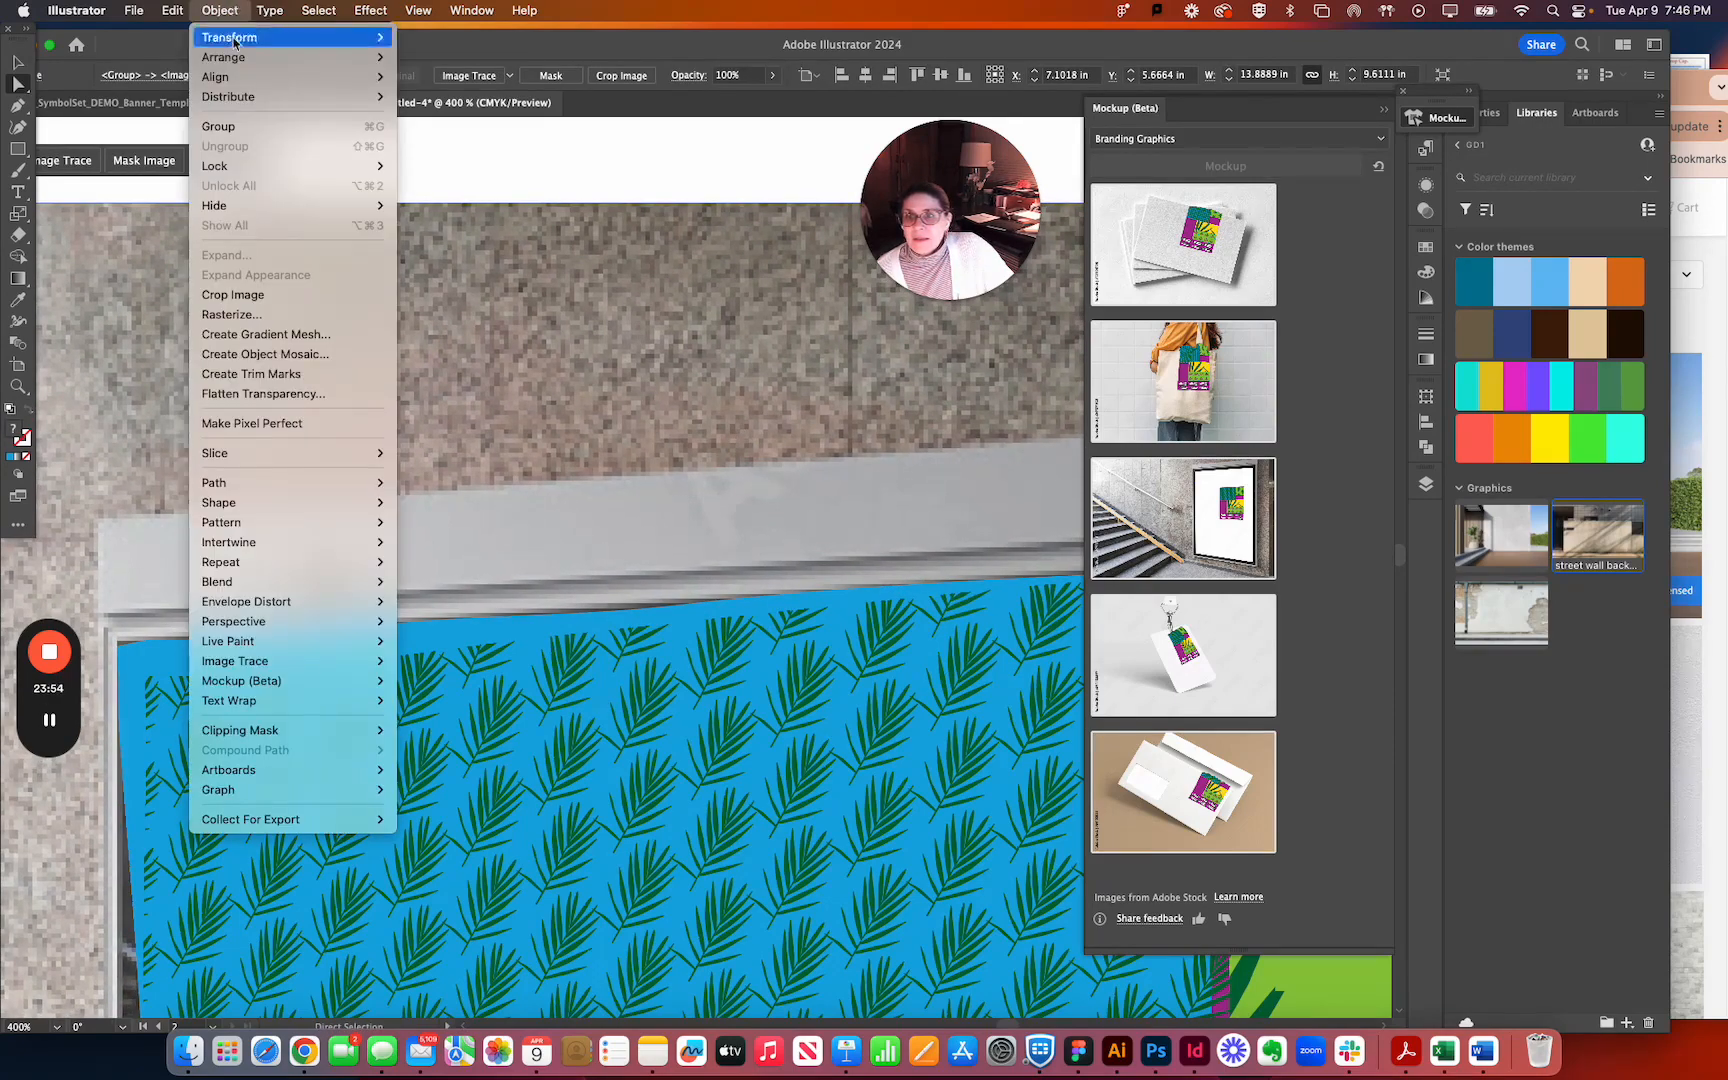
pyautogui.moveTo(381, 168)
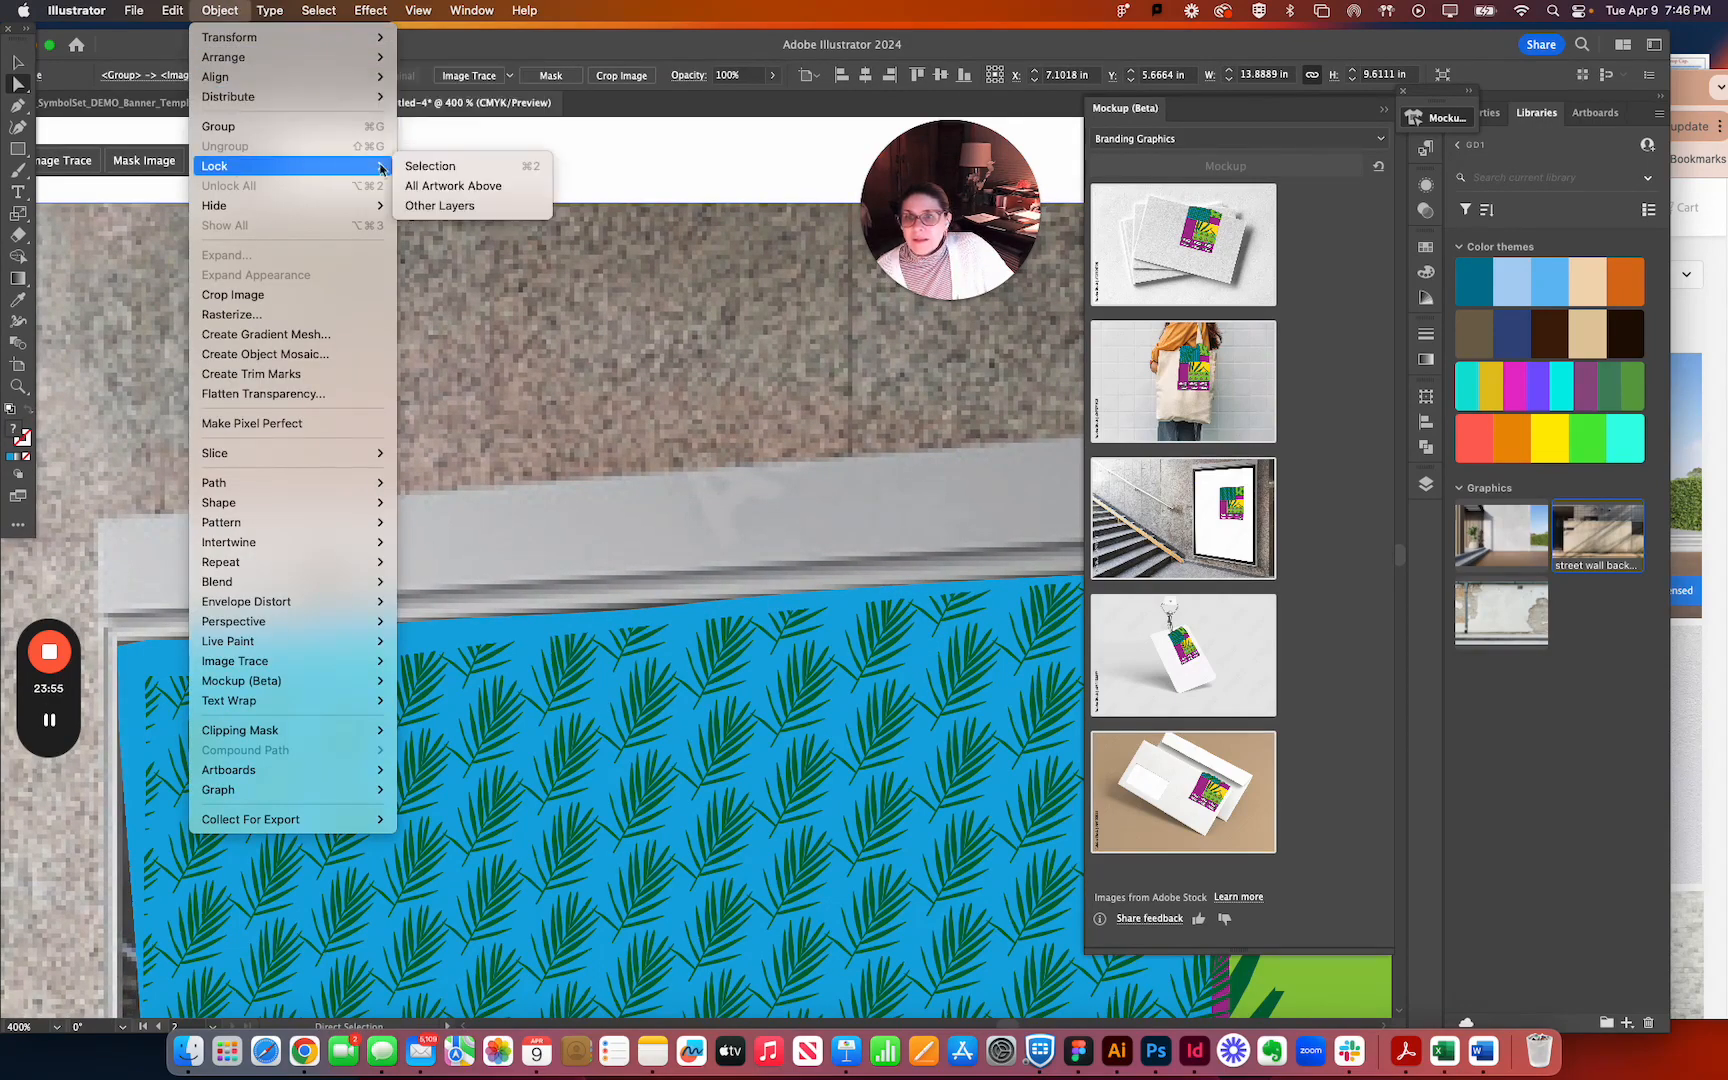
pyautogui.click(443, 166)
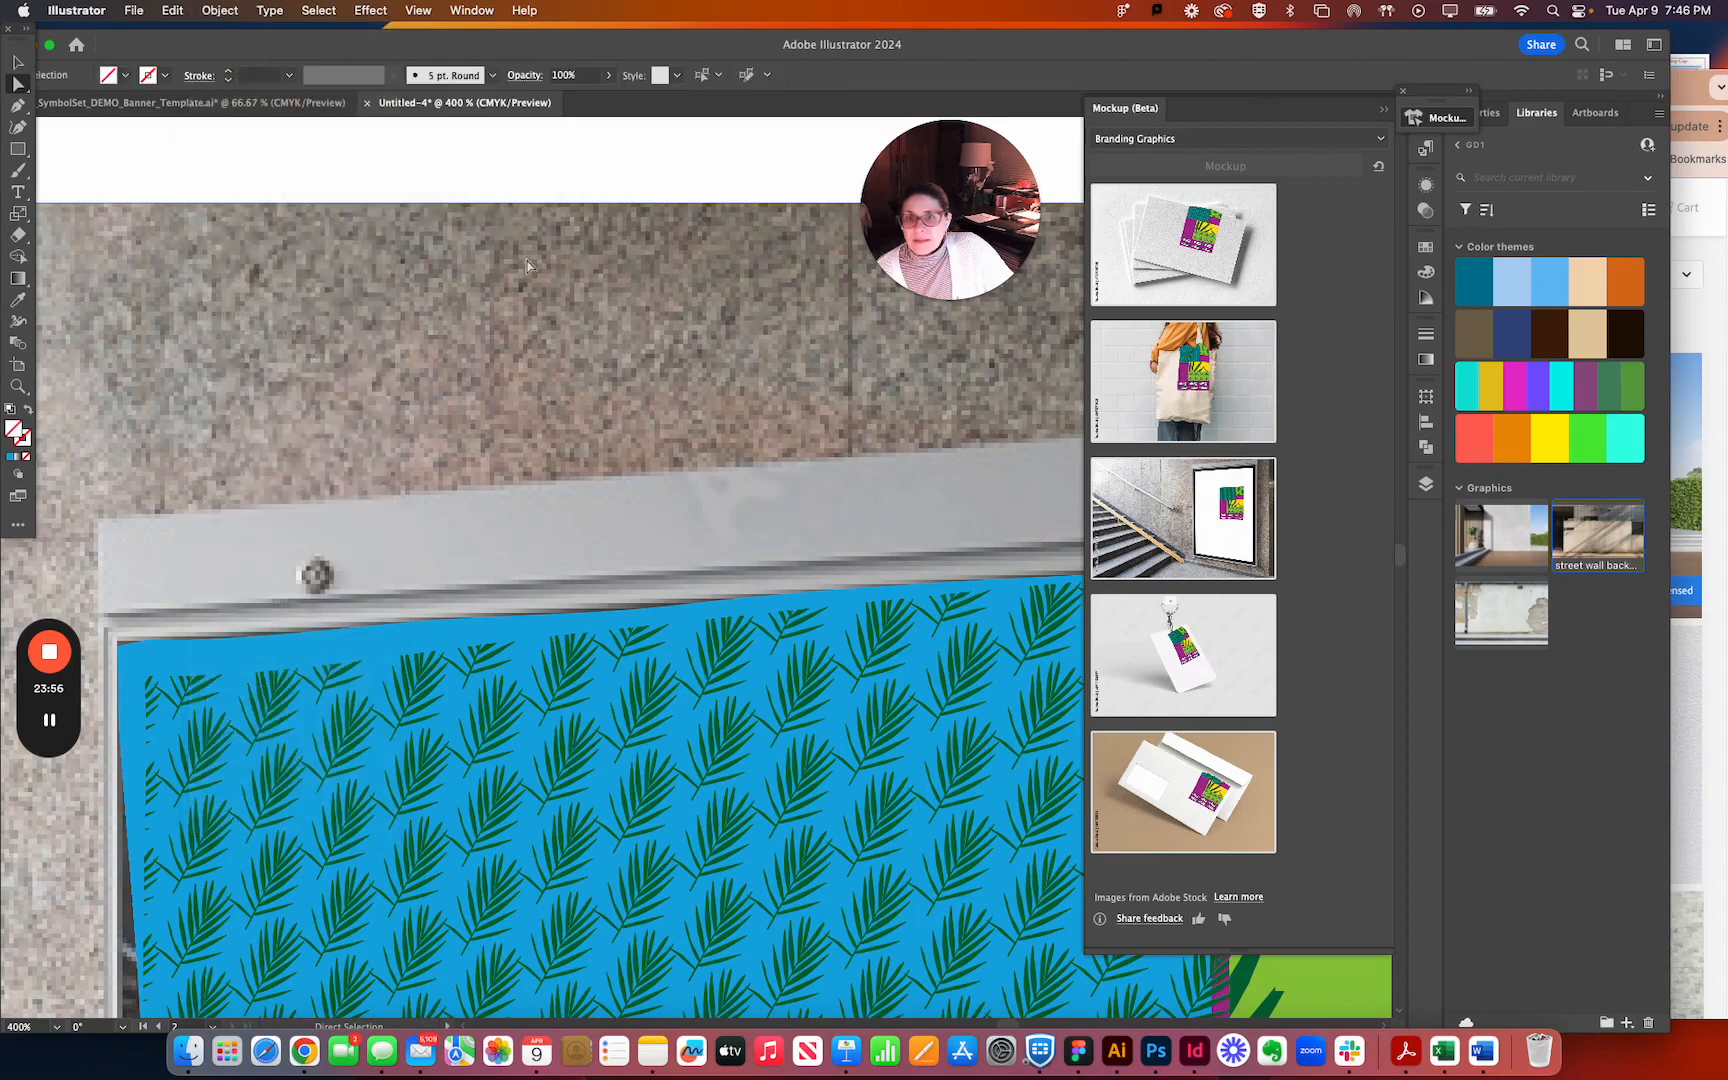
# Fine-tune the banner outline's upper edge, and raise the leaf pattern's upper-left corner and upper edge to fill up to the frame.
pyautogui.click(758, 605)
pyautogui.moveTo(886, 590); pyautogui.dragTo(887, 592)
pyautogui.press('space')
pyautogui.moveTo(228, 500); pyautogui.dragTo(391, 193)
pyautogui.moveTo(318, 375)
pyautogui.mouseDown()
pyautogui.moveTo(330, 362)
pyautogui.moveTo(295, 335)
pyautogui.moveTo(398, 360)
pyautogui.moveTo(297, 367)
pyautogui.moveTo(288, 350)
pyautogui.moveTo(317, 338)
pyautogui.mouseUp()
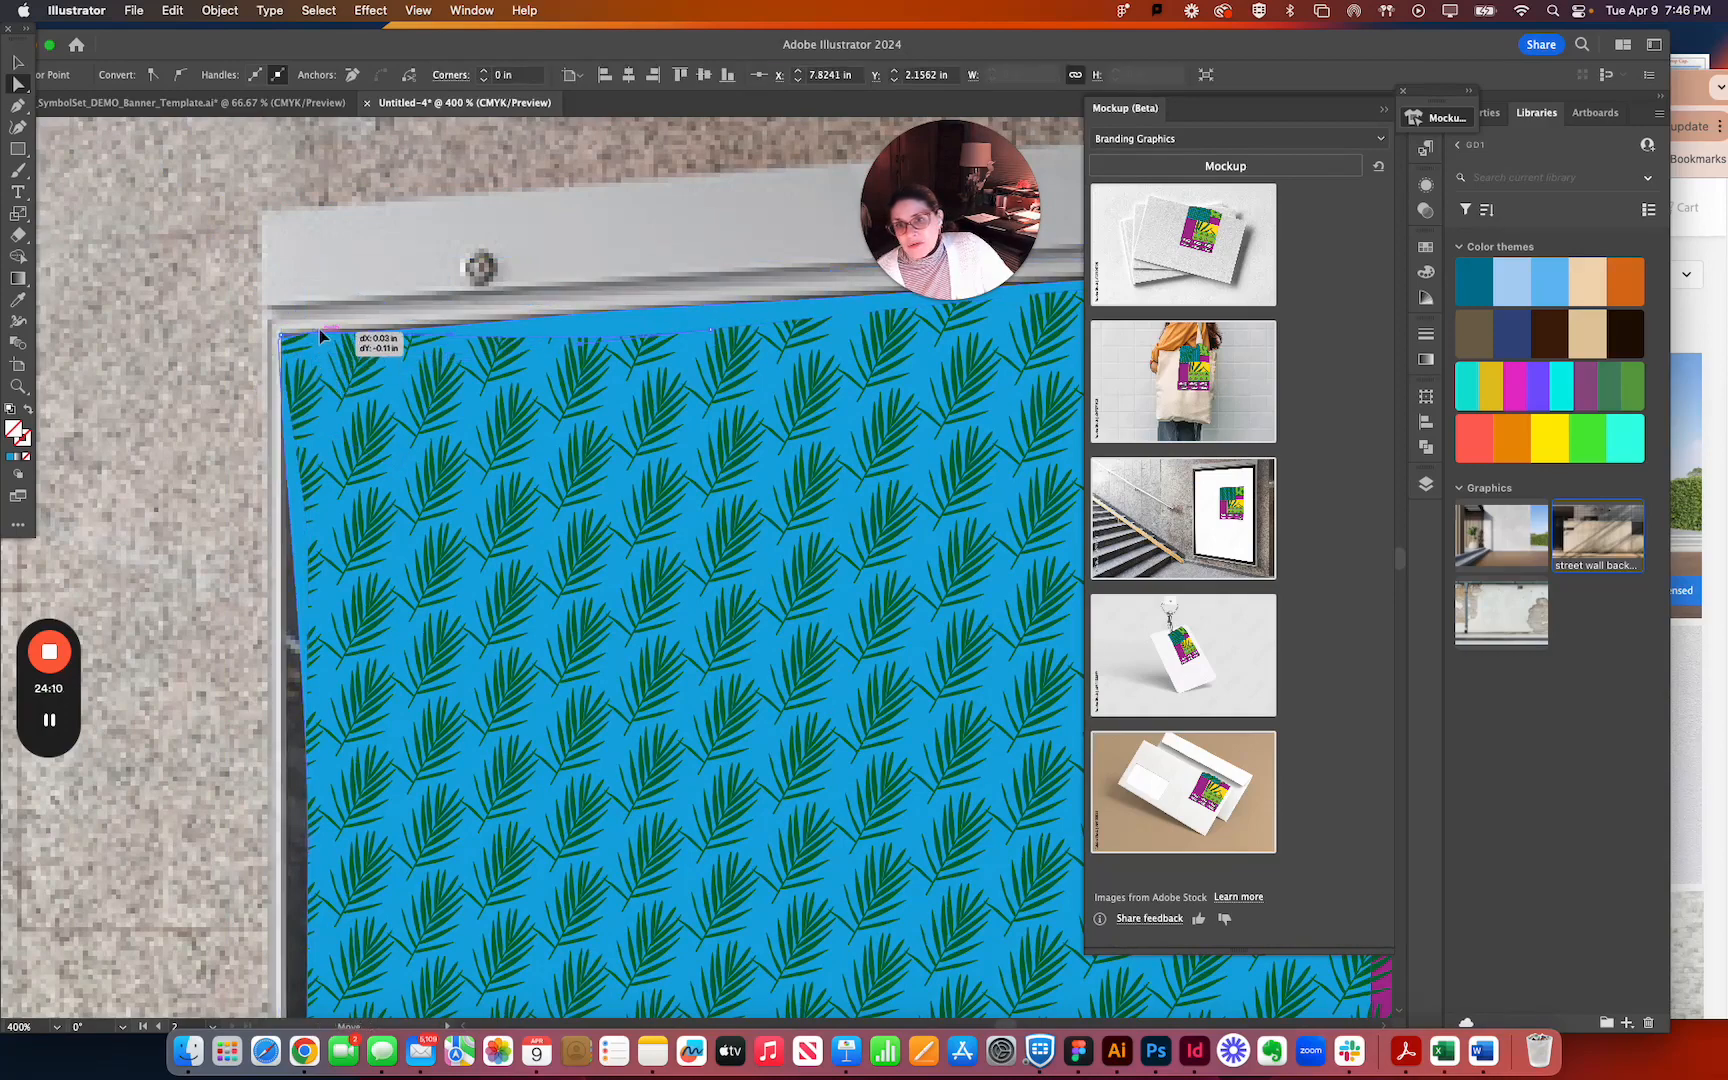
pyautogui.moveTo(711, 323); pyautogui.dragTo(711, 306)
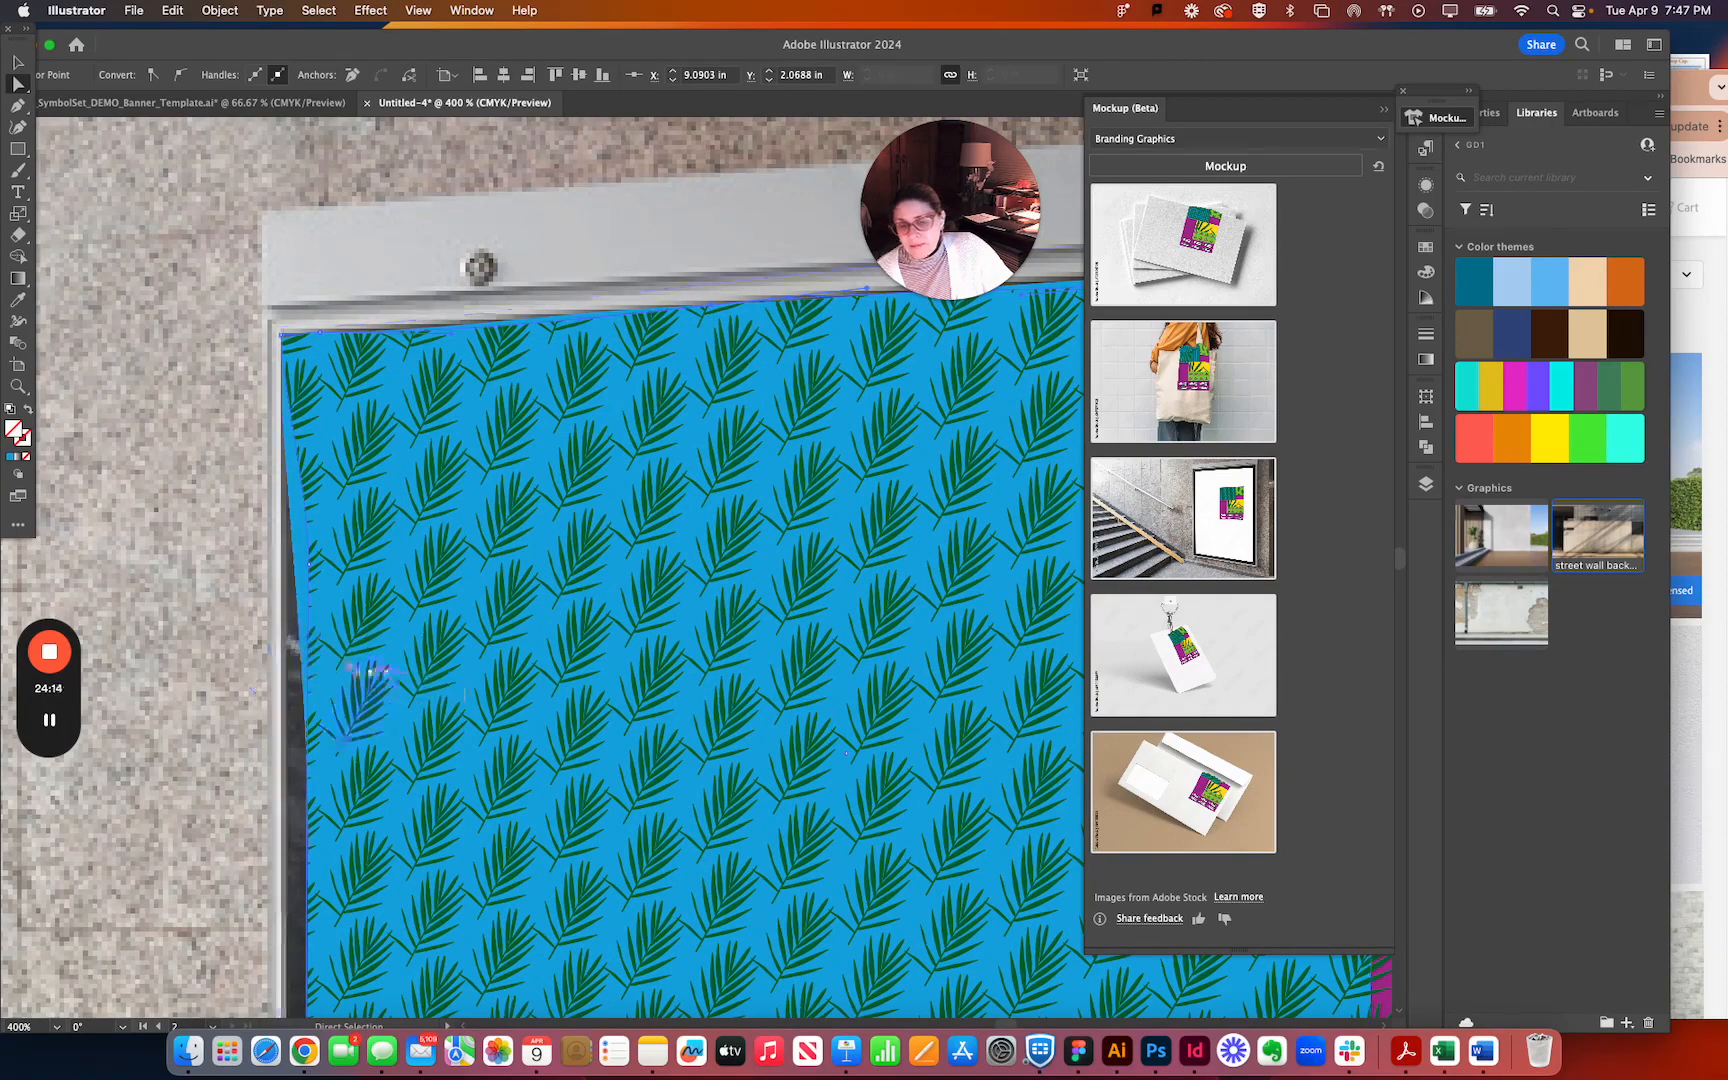
# Pull the banner outline's anchor points near the blue panel's lower-left corner outward to the frame's inner edge.
pyautogui.scroll(-10, 380, 672)
pyautogui.hscroll(-3, 380, 672)
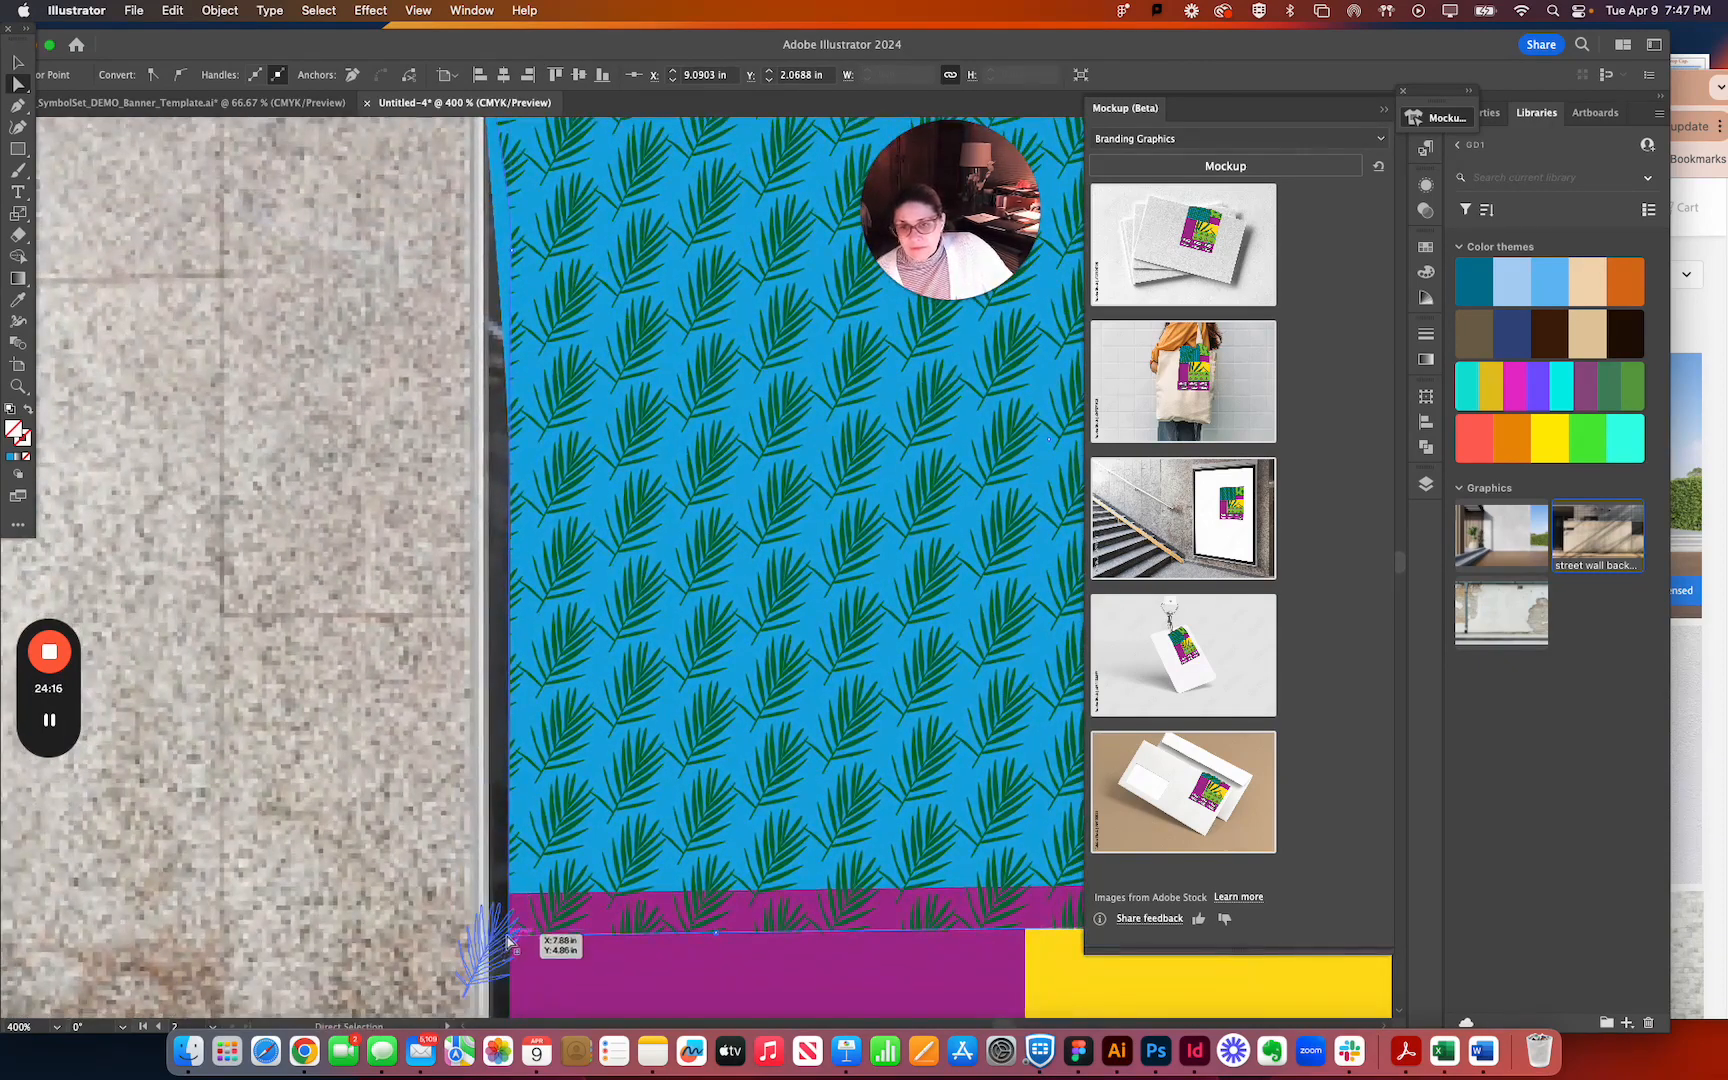
pyautogui.moveTo(511, 936); pyautogui.dragTo(499, 929)
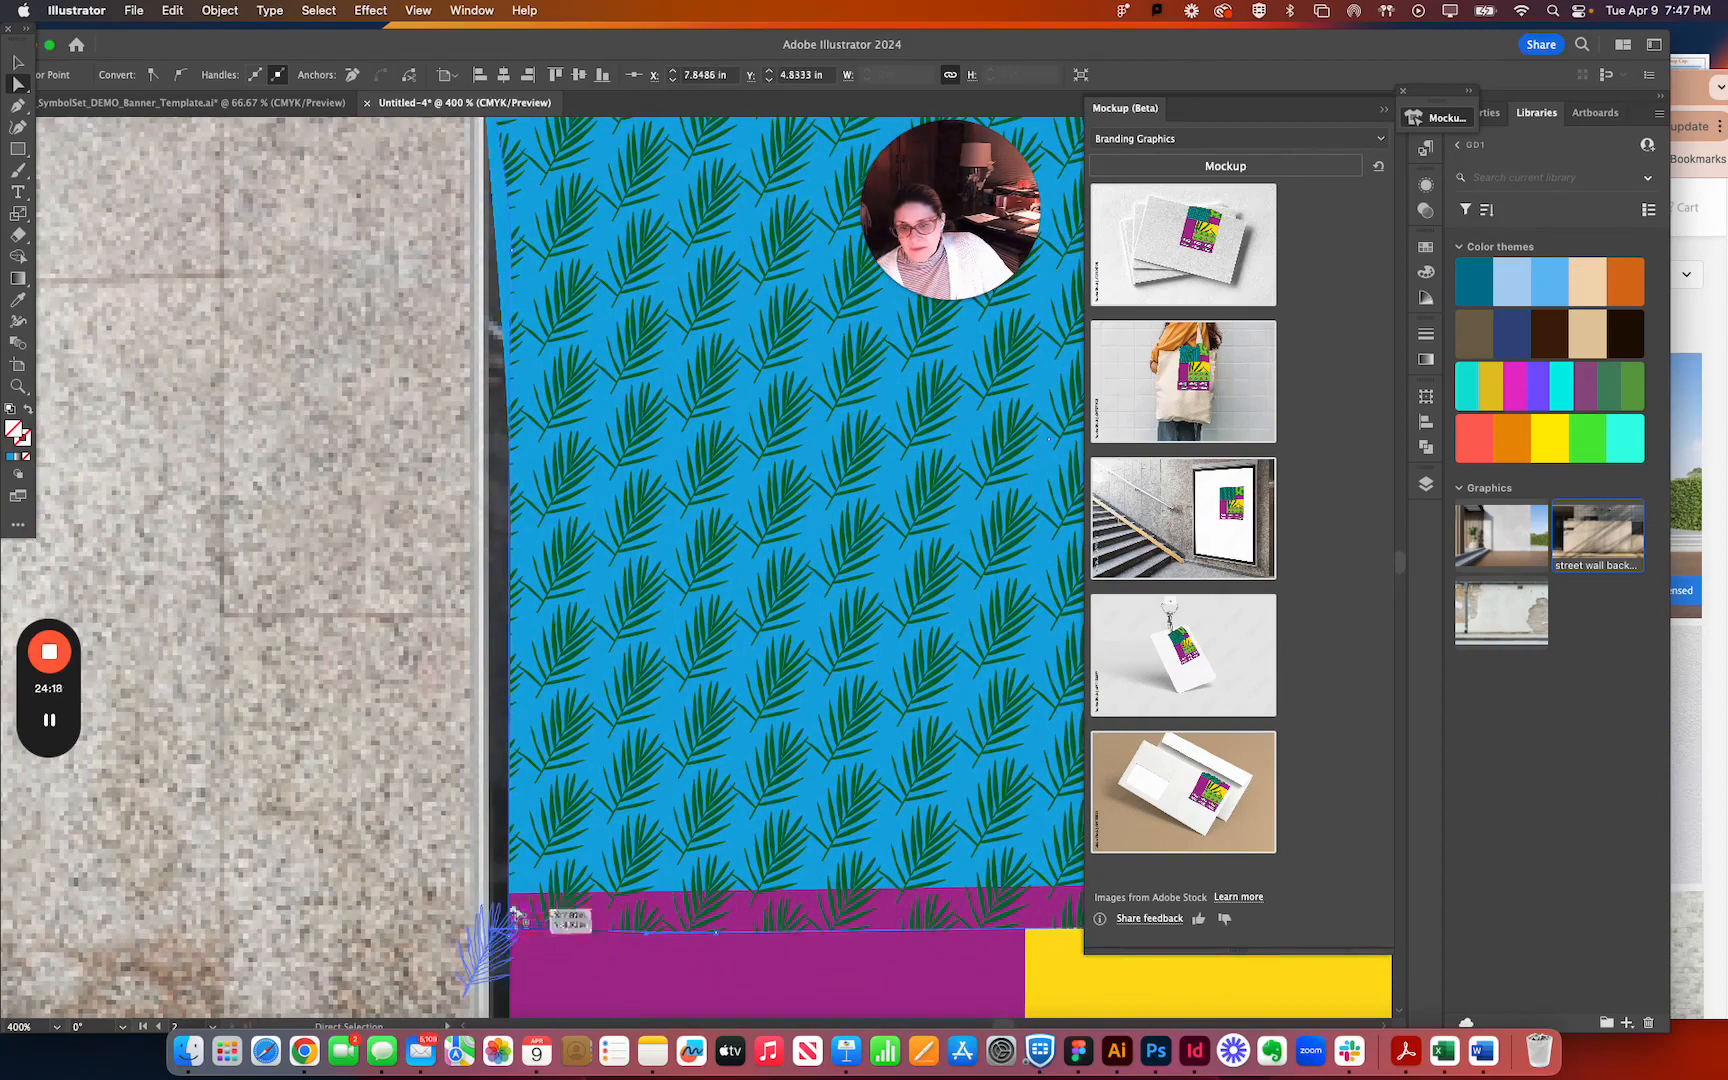
pyautogui.click(511, 908)
pyautogui.click(509, 896)
pyautogui.moveTo(509, 825); pyautogui.dragTo(489, 892)
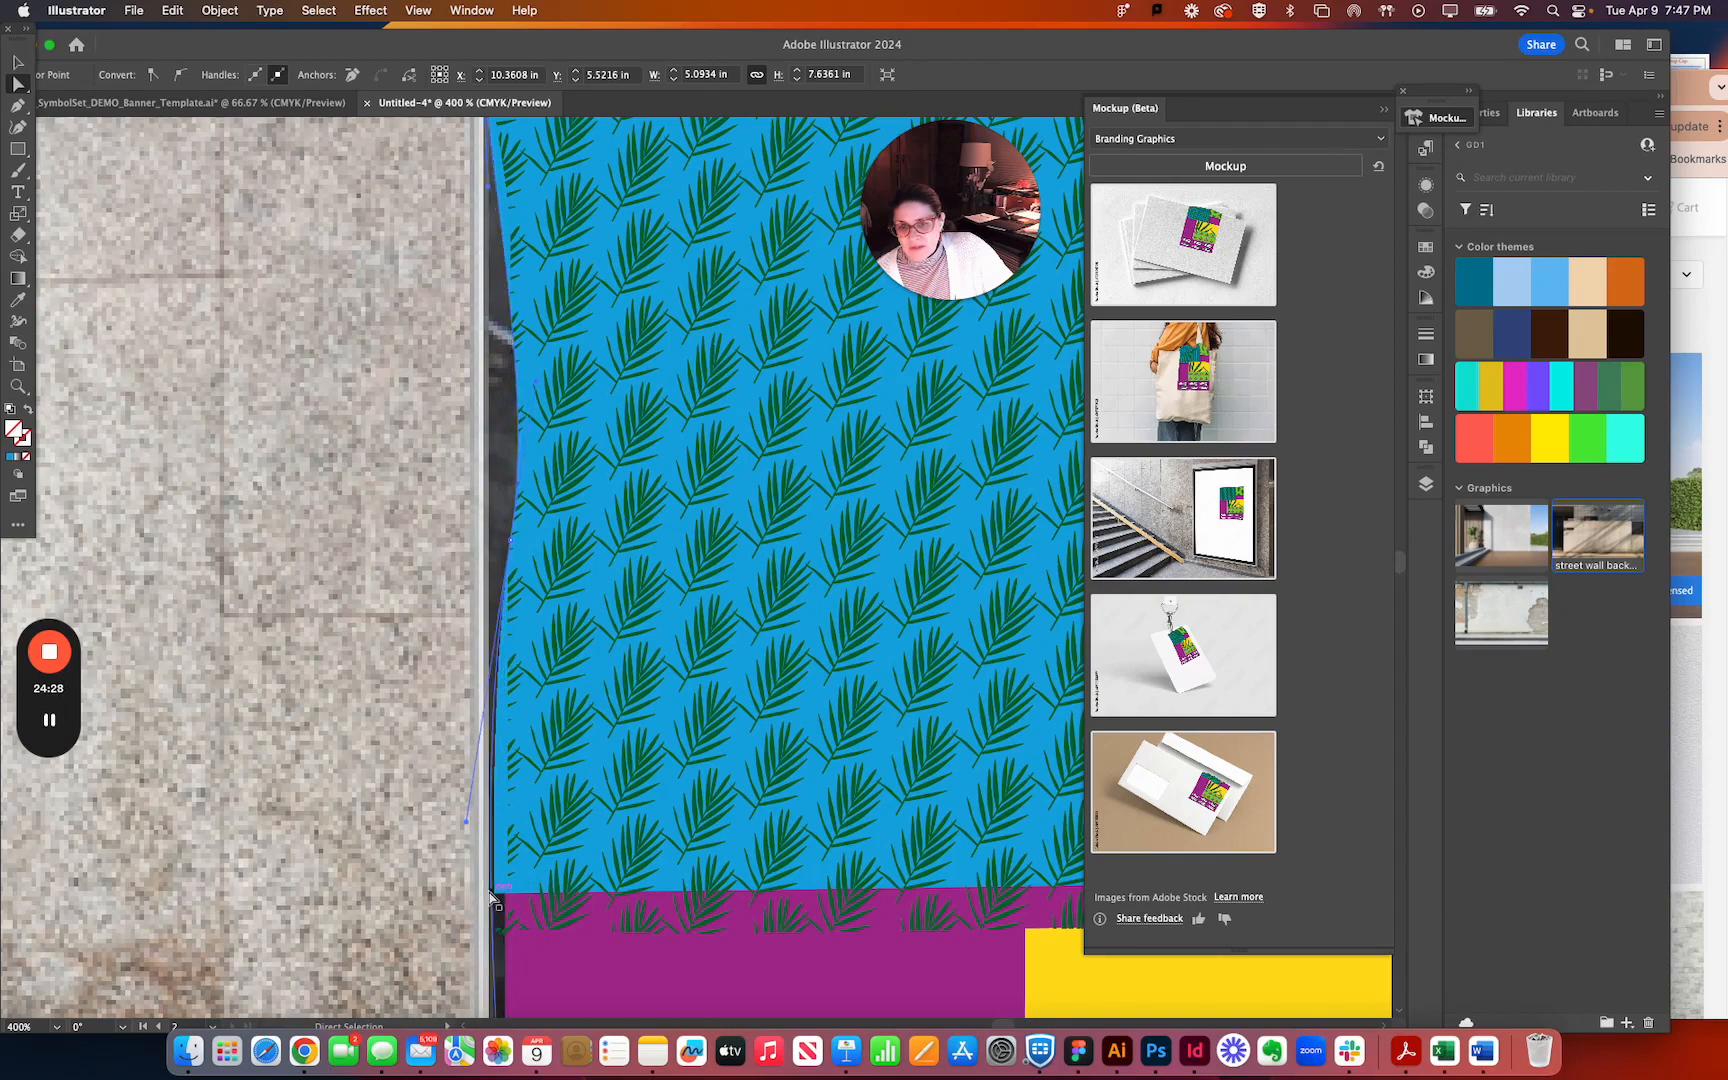
# Move the purple background's left-edge anchor points outward to the frame and adjust the curve handle to follow it.
pyautogui.click(510, 910)
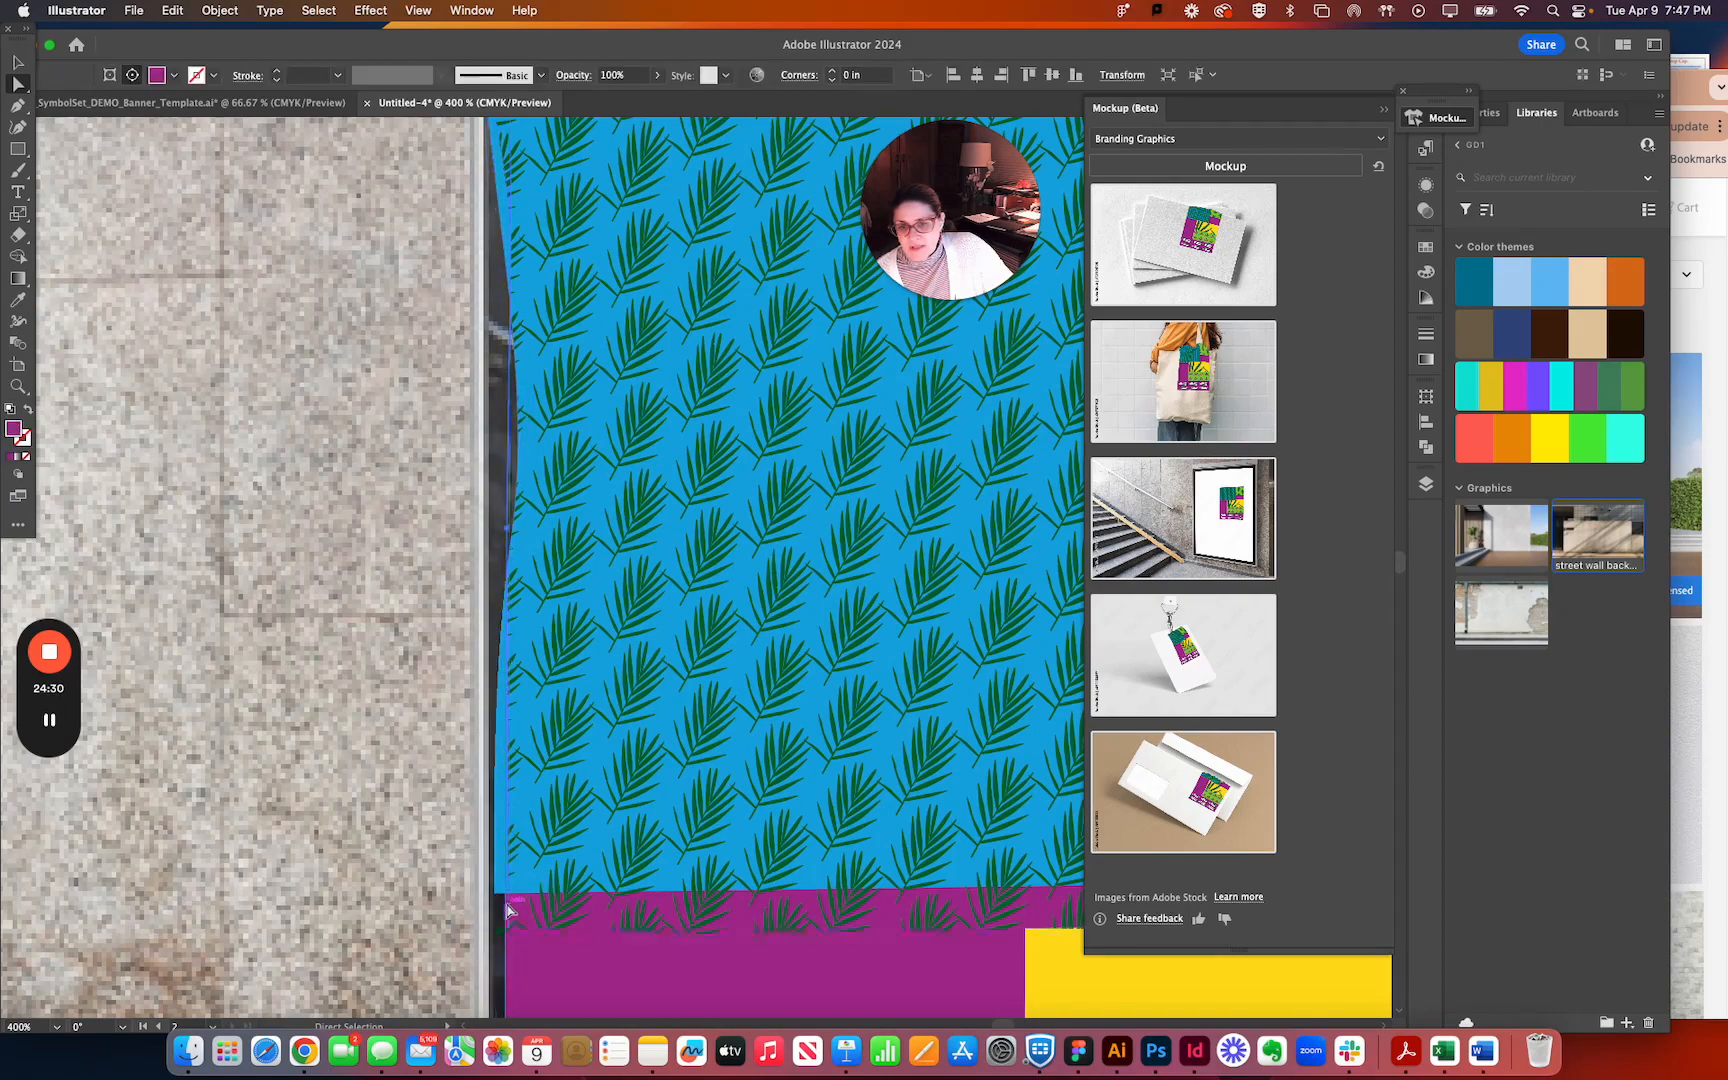
pyautogui.moveTo(507, 961); pyautogui.dragTo(482, 957)
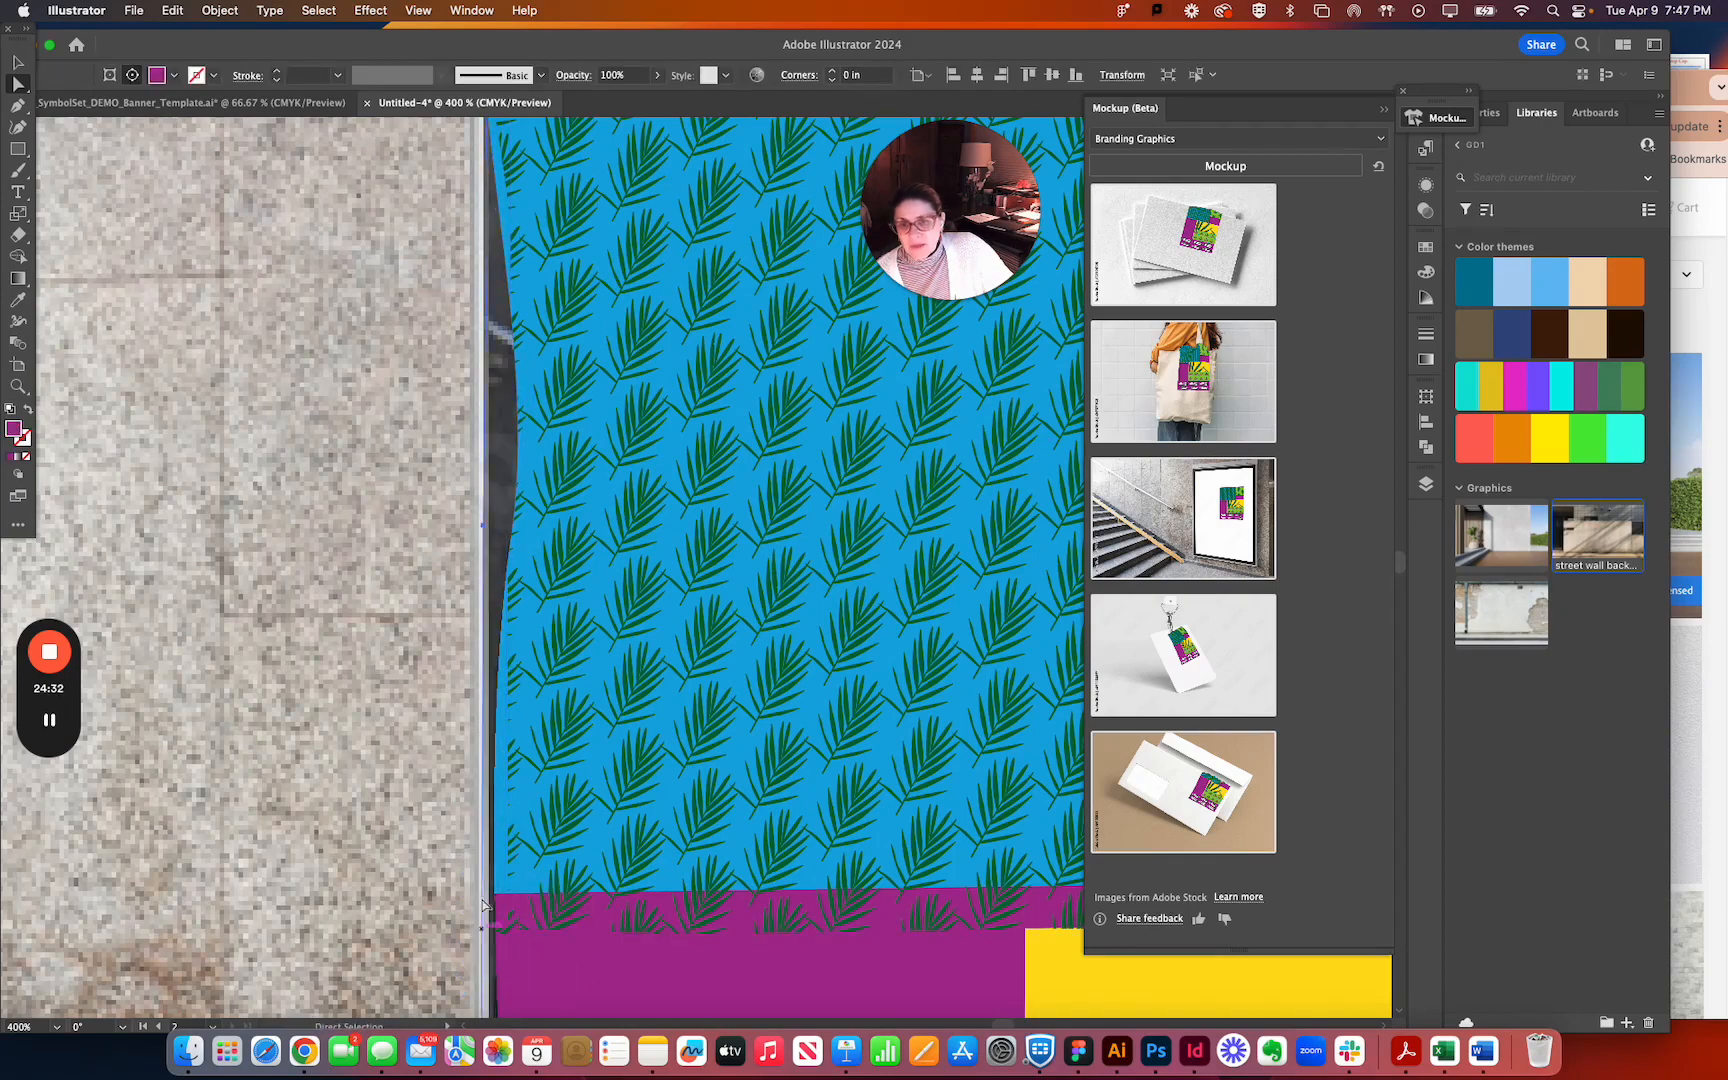
pyautogui.click(510, 541)
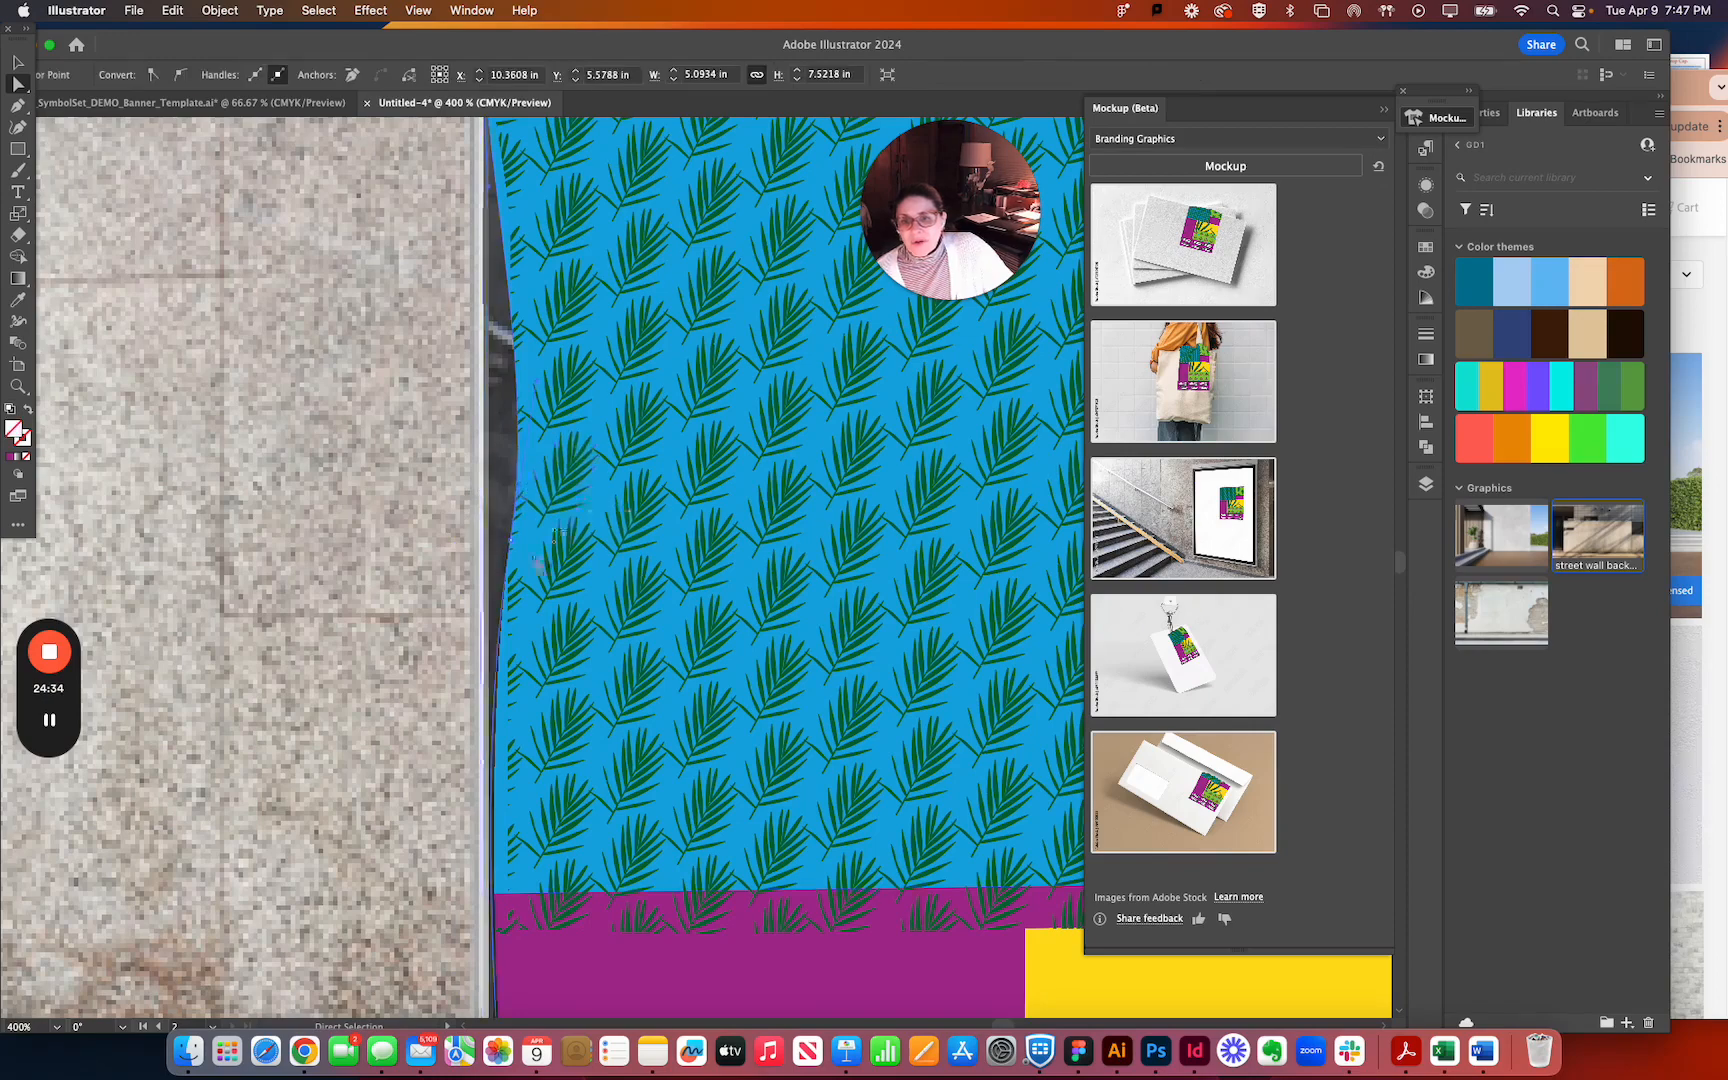
pyautogui.moveTo(496, 542); pyautogui.dragTo(486, 544)
pyautogui.moveTo(444, 827); pyautogui.dragTo(484, 810)
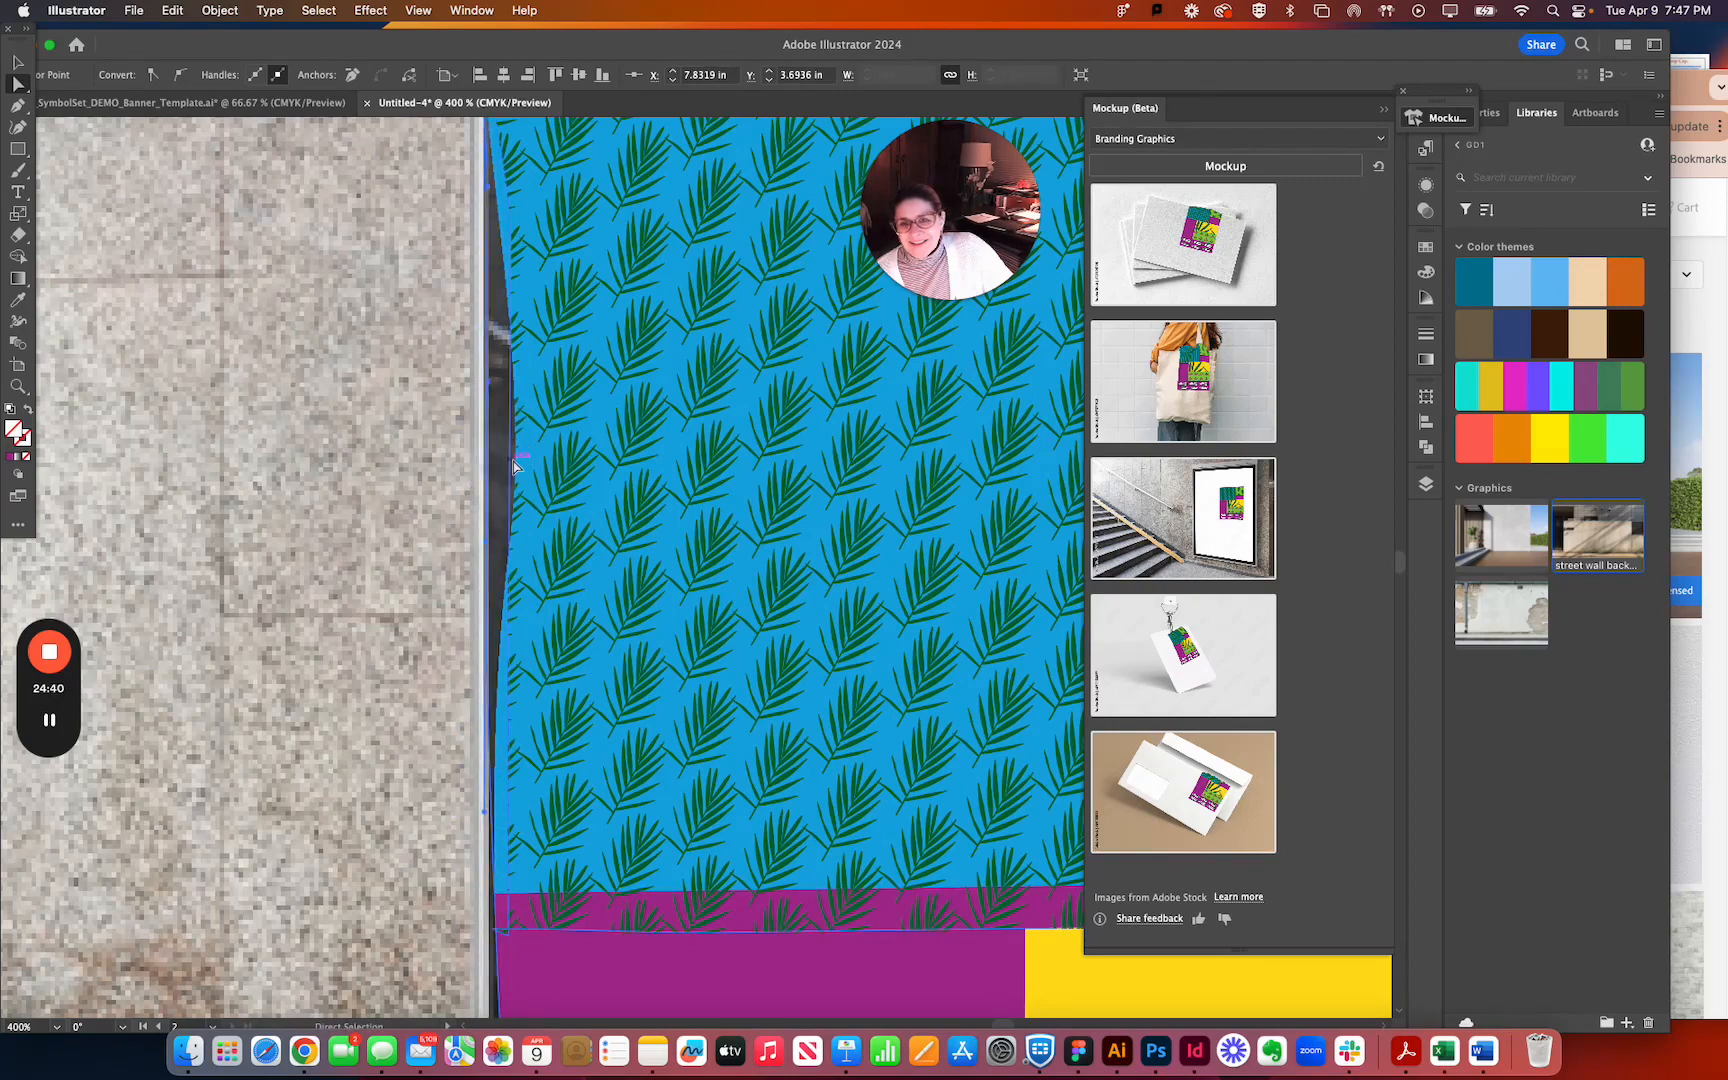
# Straighten the inward bow in the banner outline's left edge by moving its anchor point and handle to the frame.
pyautogui.click(519, 477)
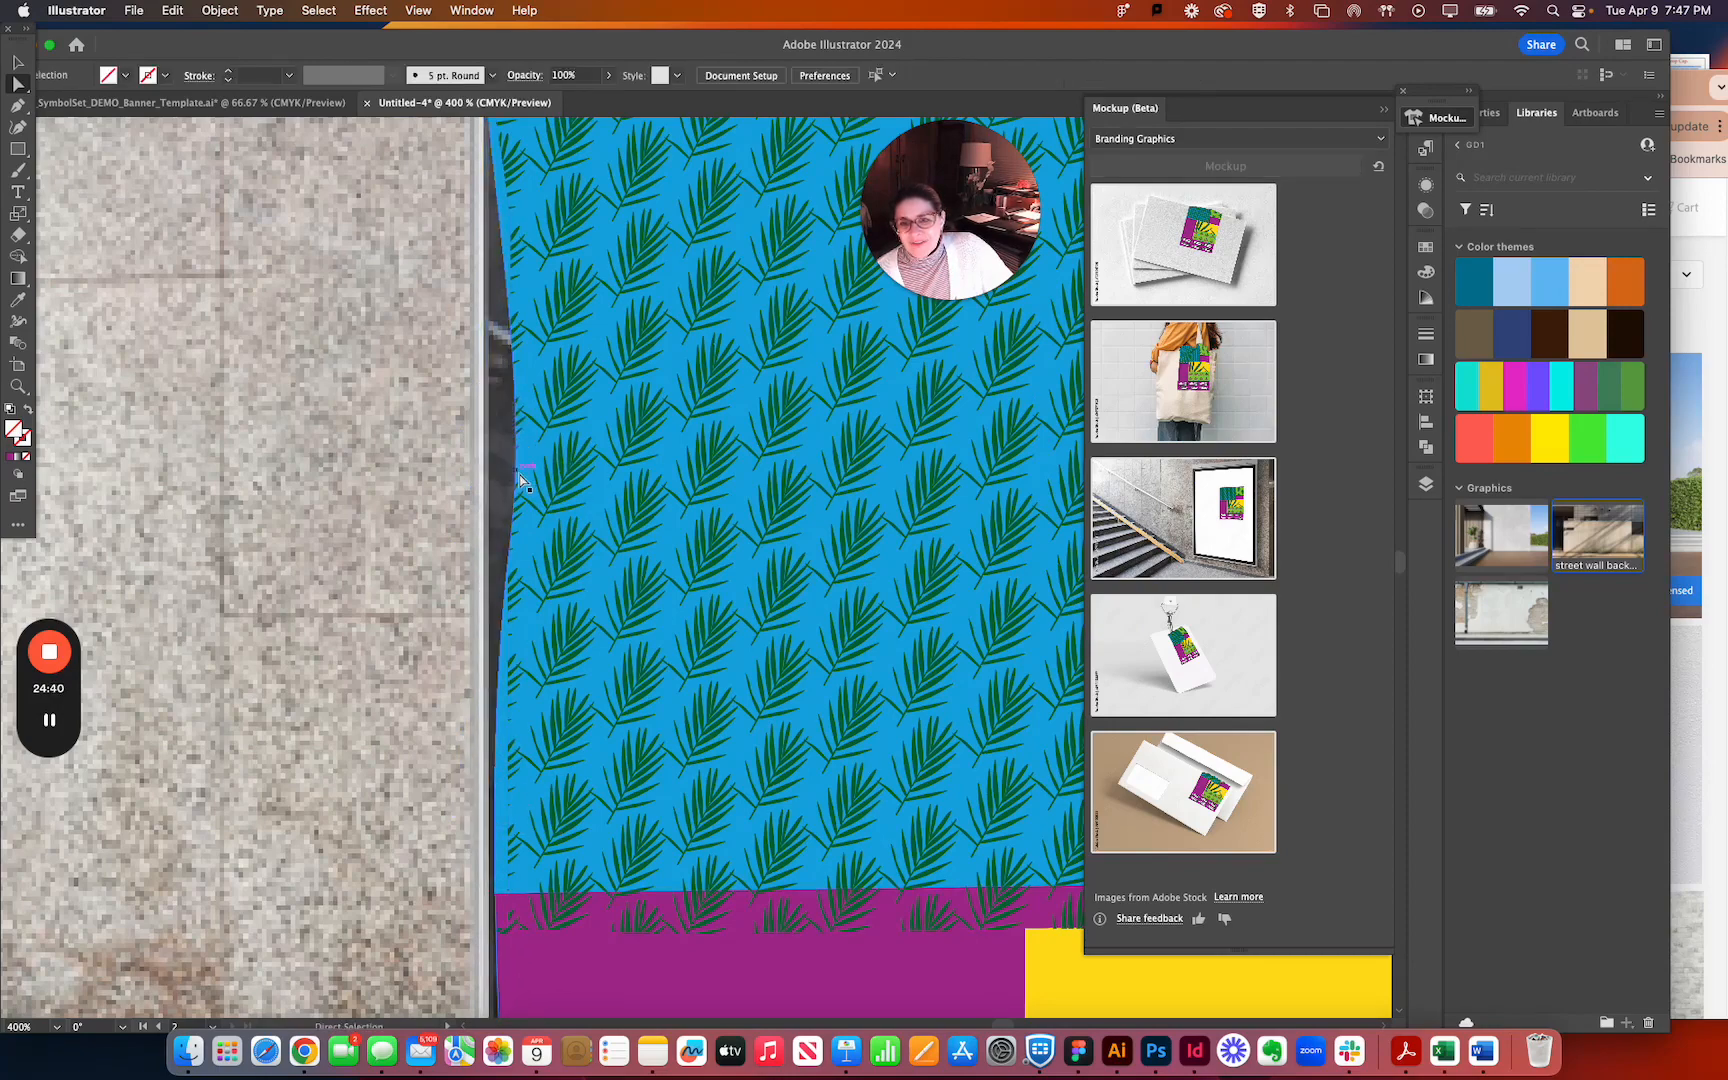
pyautogui.click(516, 400)
pyautogui.moveTo(514, 549); pyautogui.dragTo(498, 550)
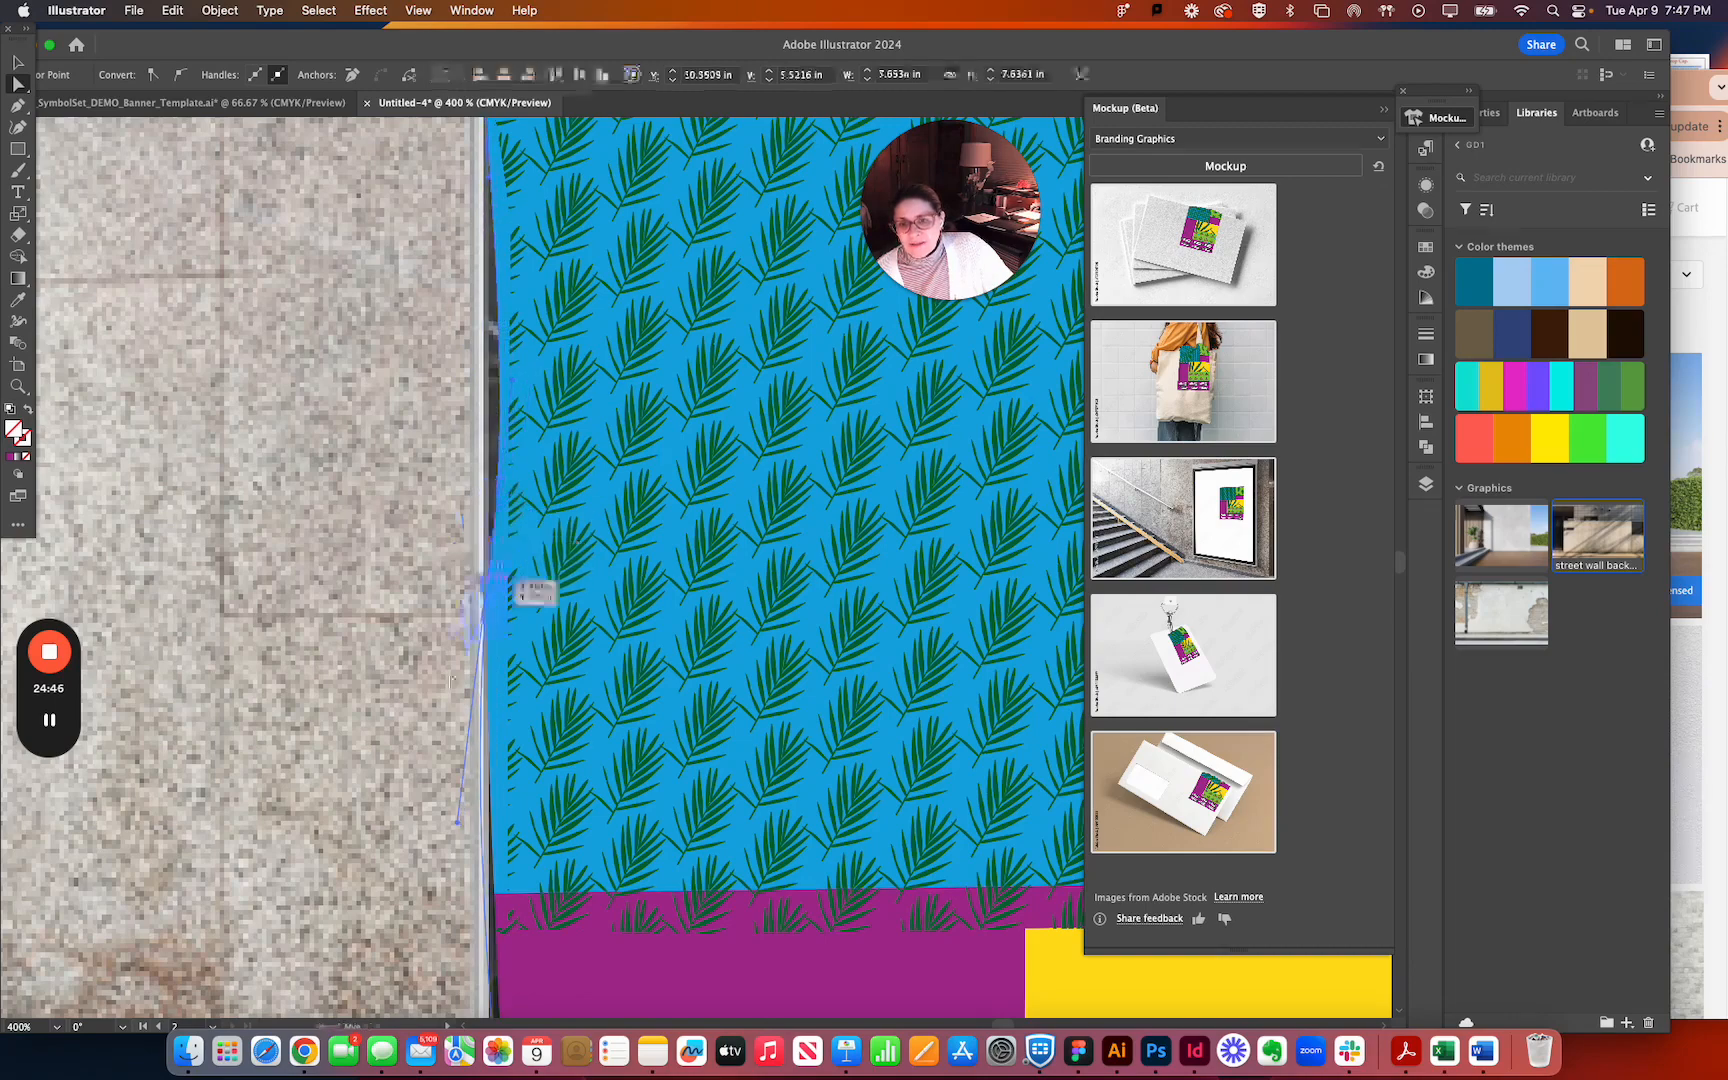
pyautogui.moveTo(457, 824); pyautogui.dragTo(491, 820)
# Extend the leaf pattern's left edge and lower-left corner outward to cover the blue panel up to the frame.
pyautogui.click(535, 503)
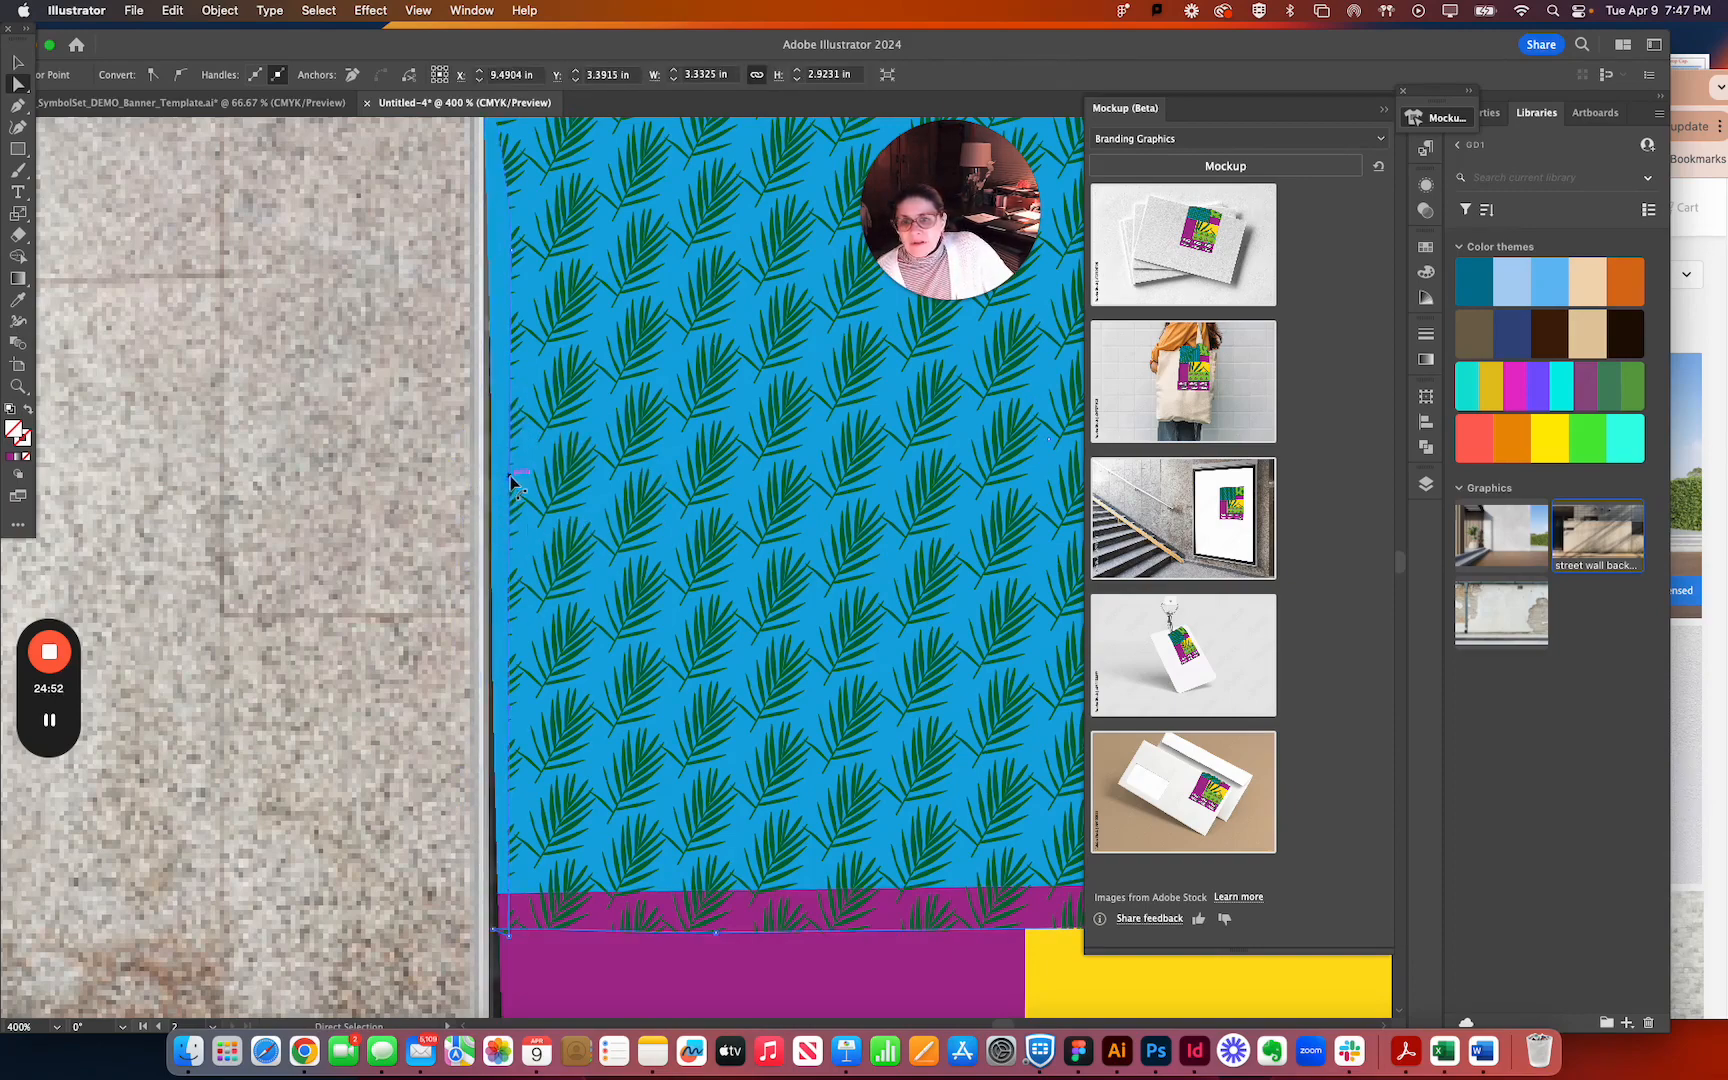
pyautogui.moveTo(497, 476); pyautogui.dragTo(481, 481)
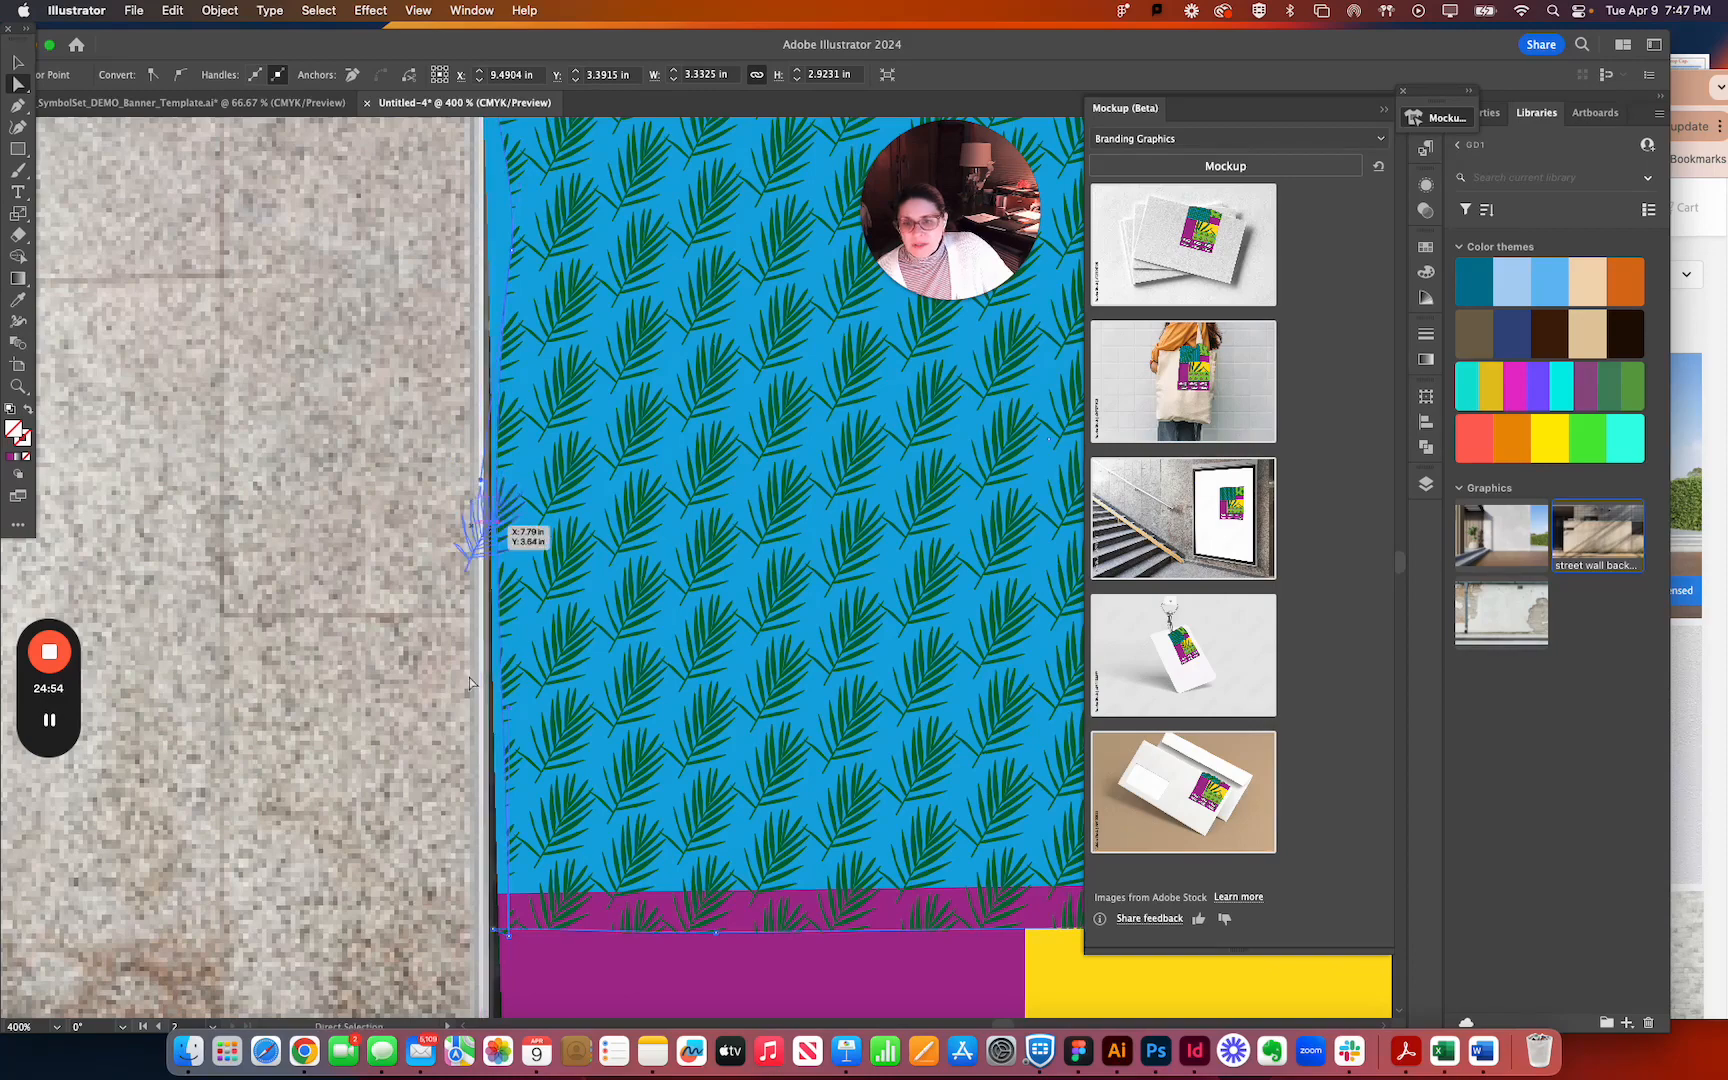
pyautogui.click(494, 911)
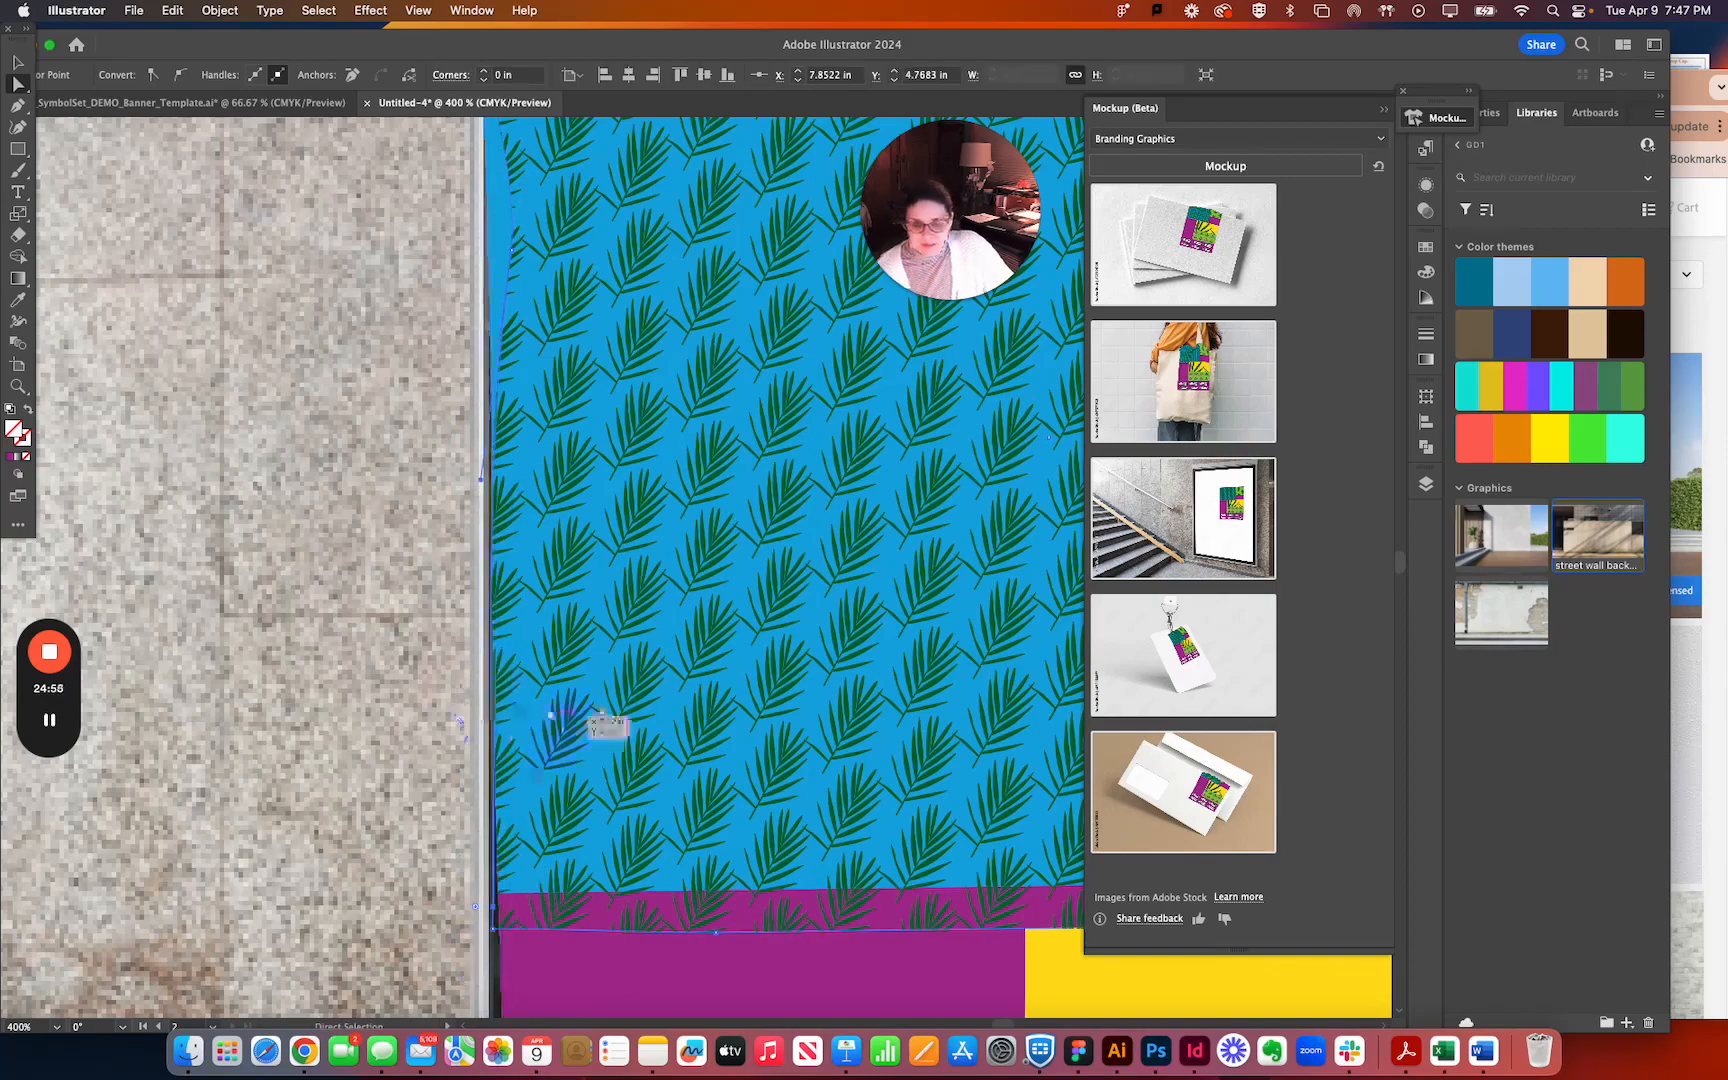
# Remove the anchor point indenting the leaf pattern's upper-left side with the Pen tool, filling the pattern out to the frame.
pyautogui.scroll(5, 620, 722)
pyautogui.scroll(-1, 546, 443)
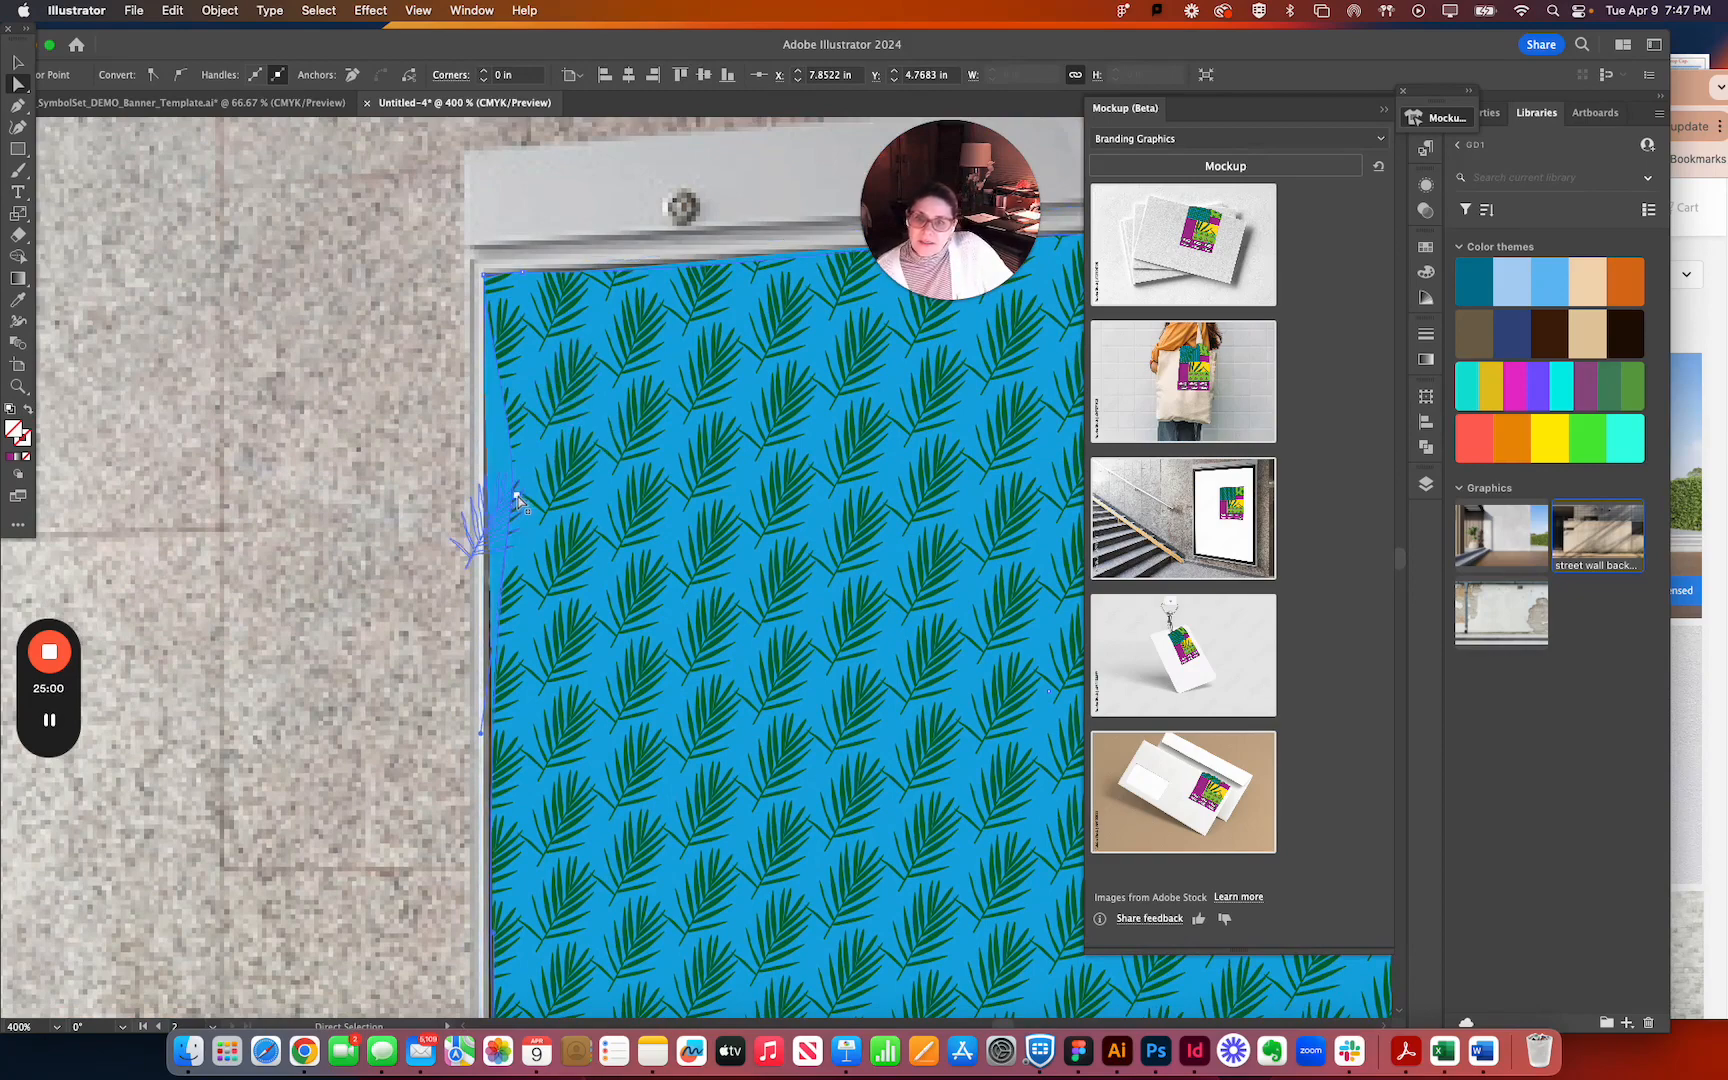
pyautogui.click(516, 500)
pyautogui.click(514, 496)
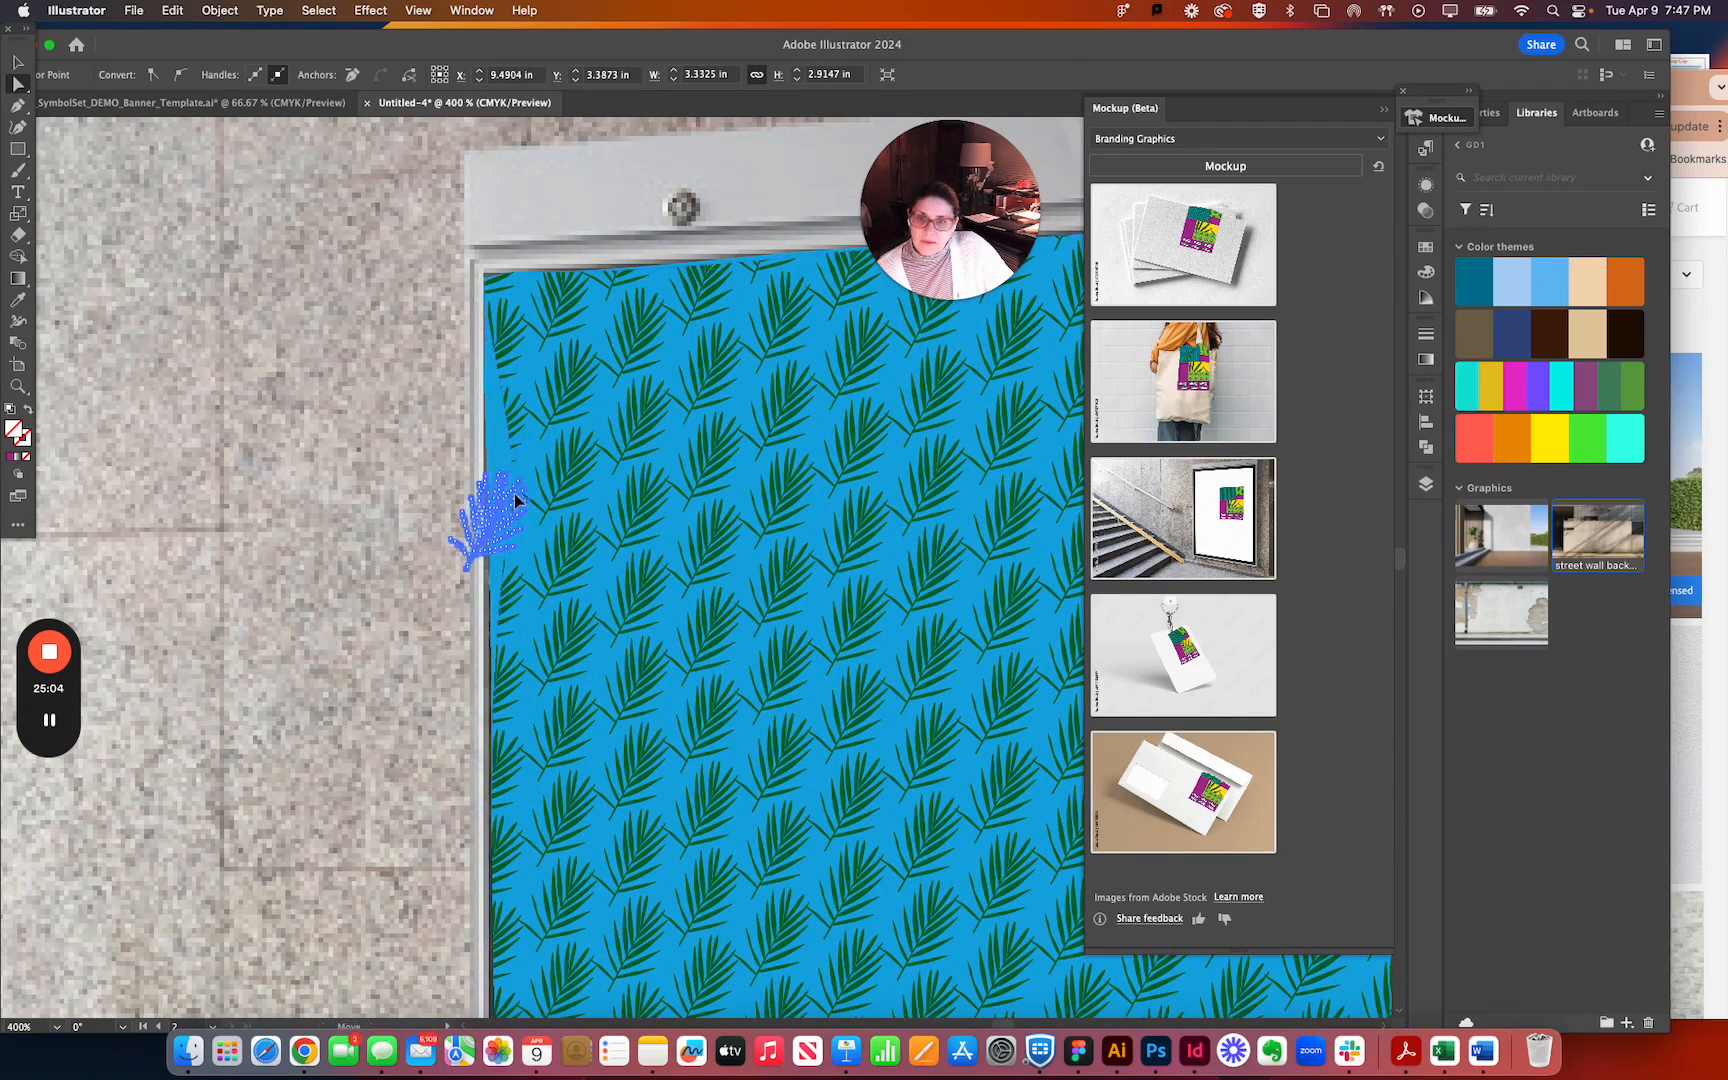
pyautogui.click(509, 420)
pyautogui.click(569, 214)
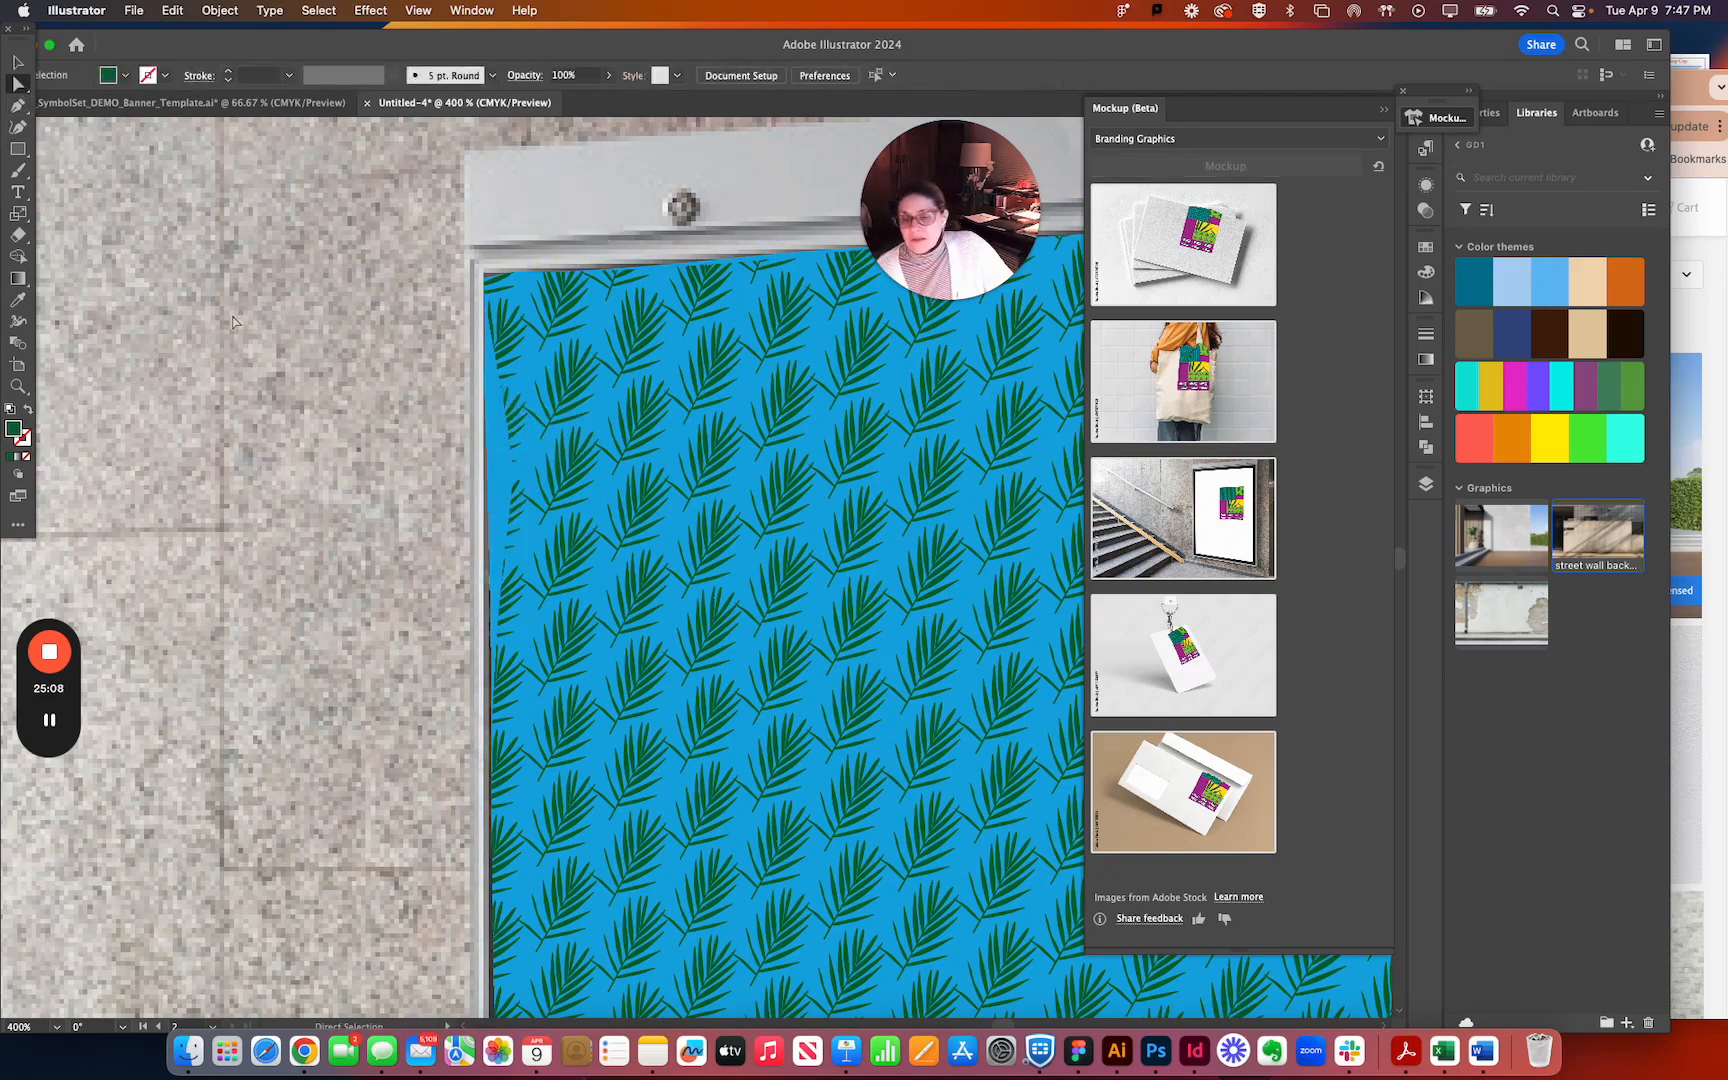
pyautogui.click(504, 557)
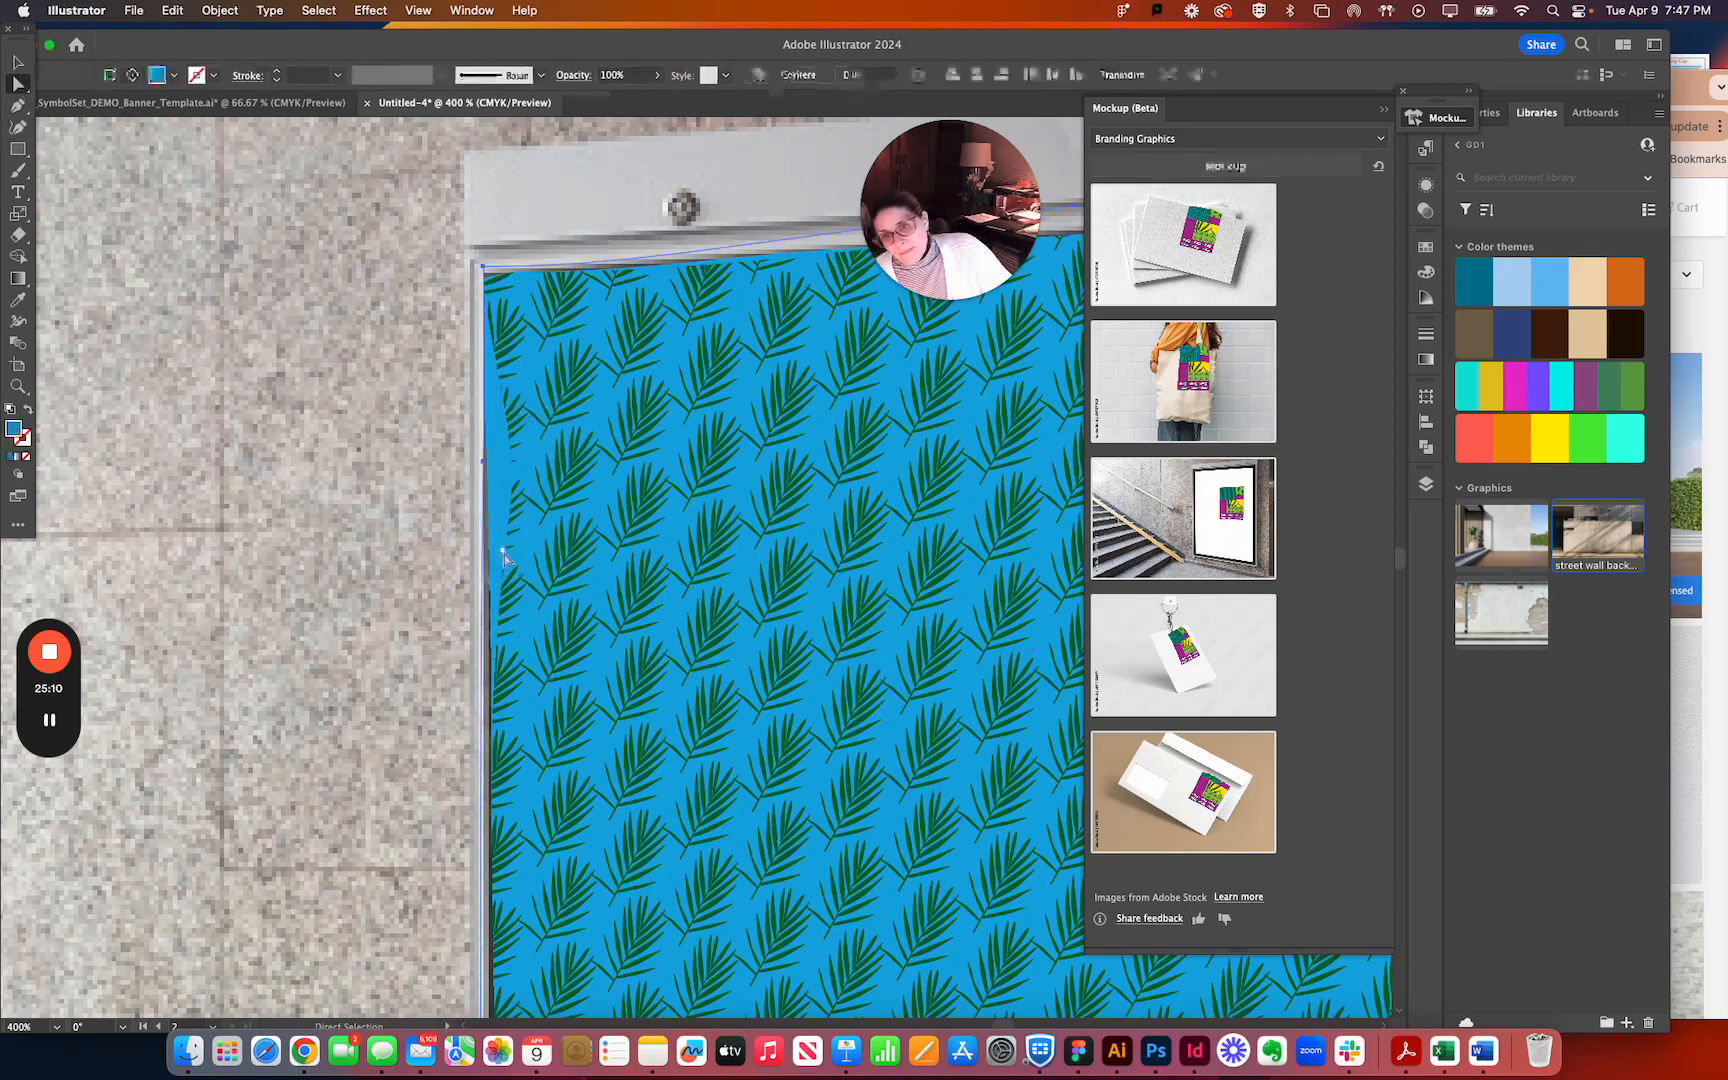
pyautogui.click(511, 518)
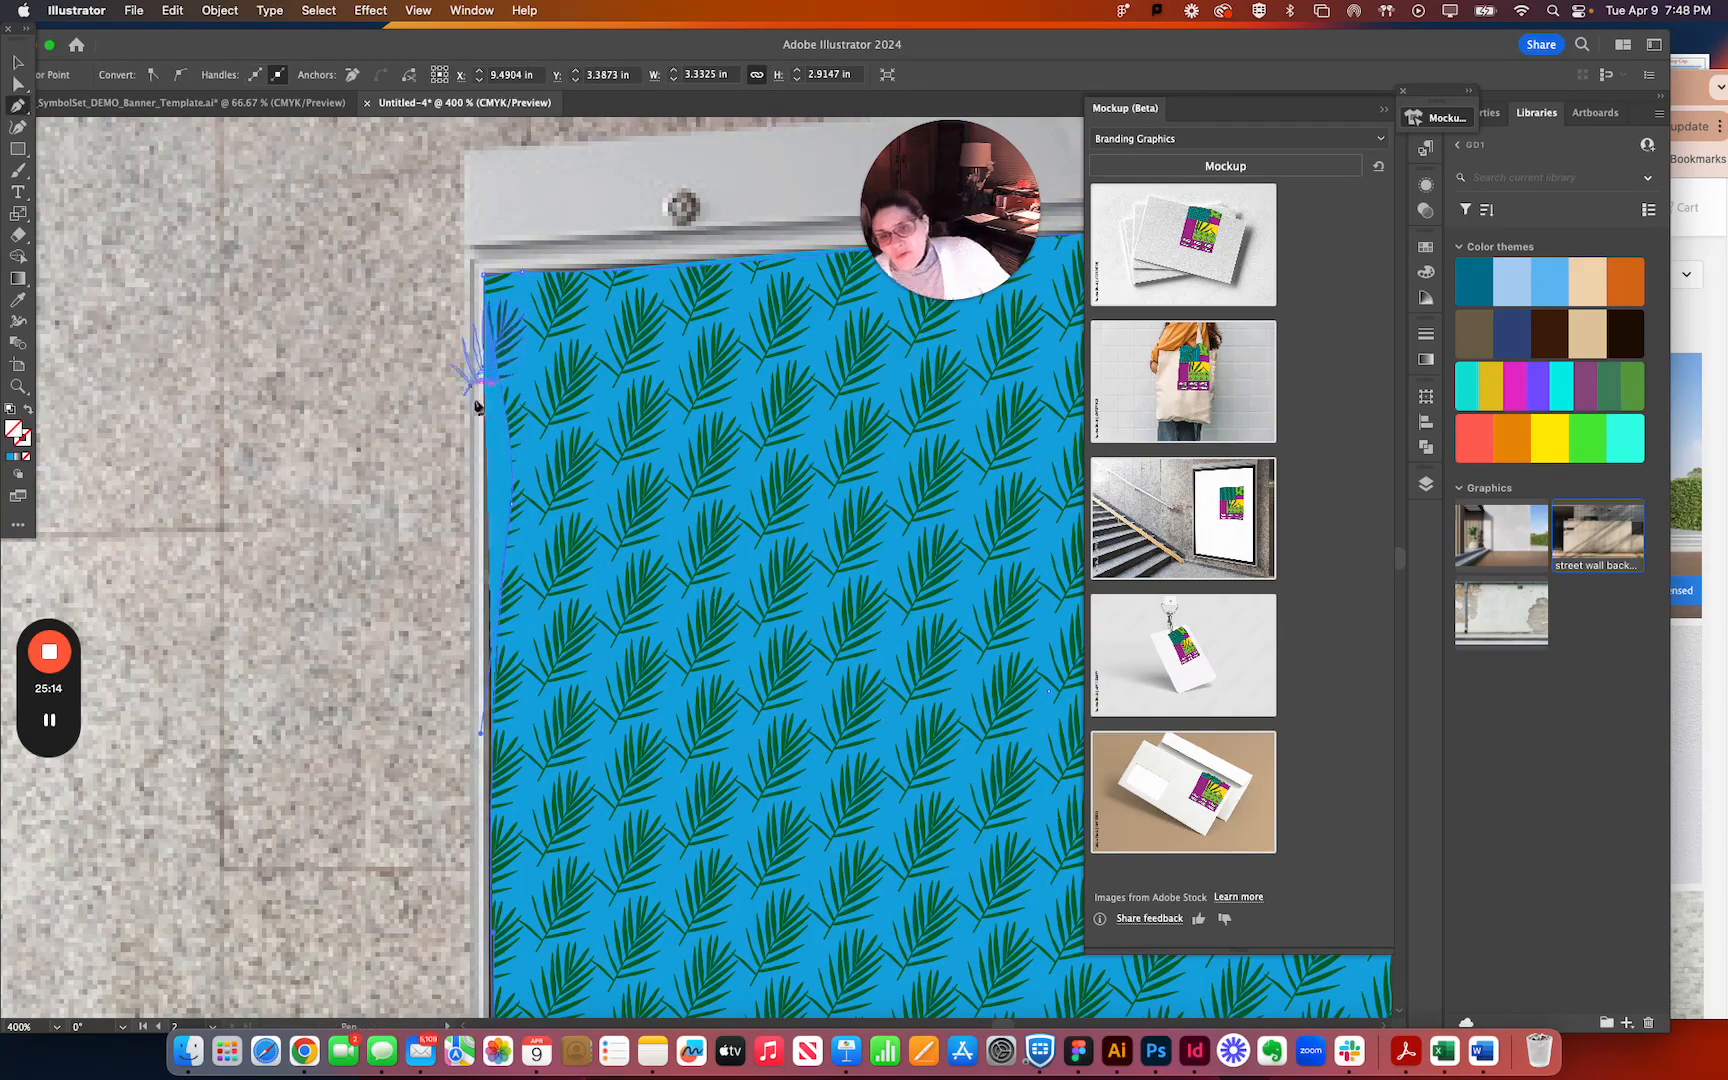
pyautogui.click(512, 507)
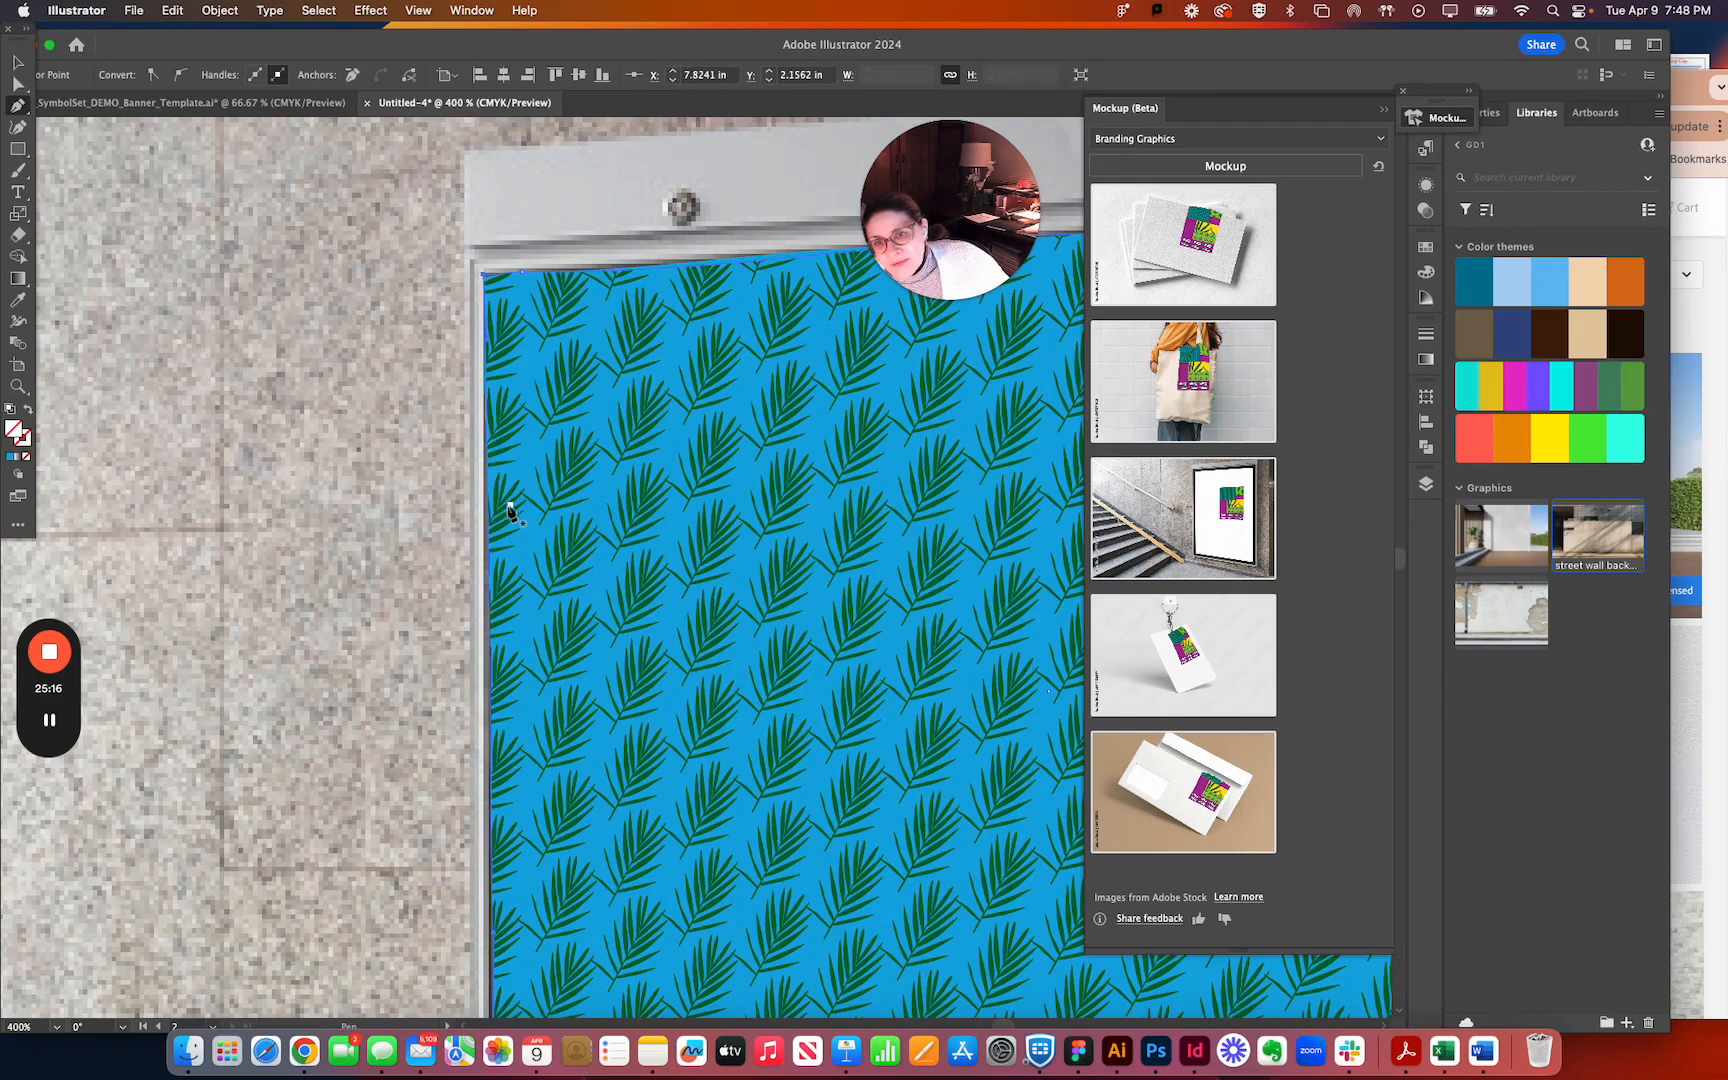
pyautogui.click(522, 273)
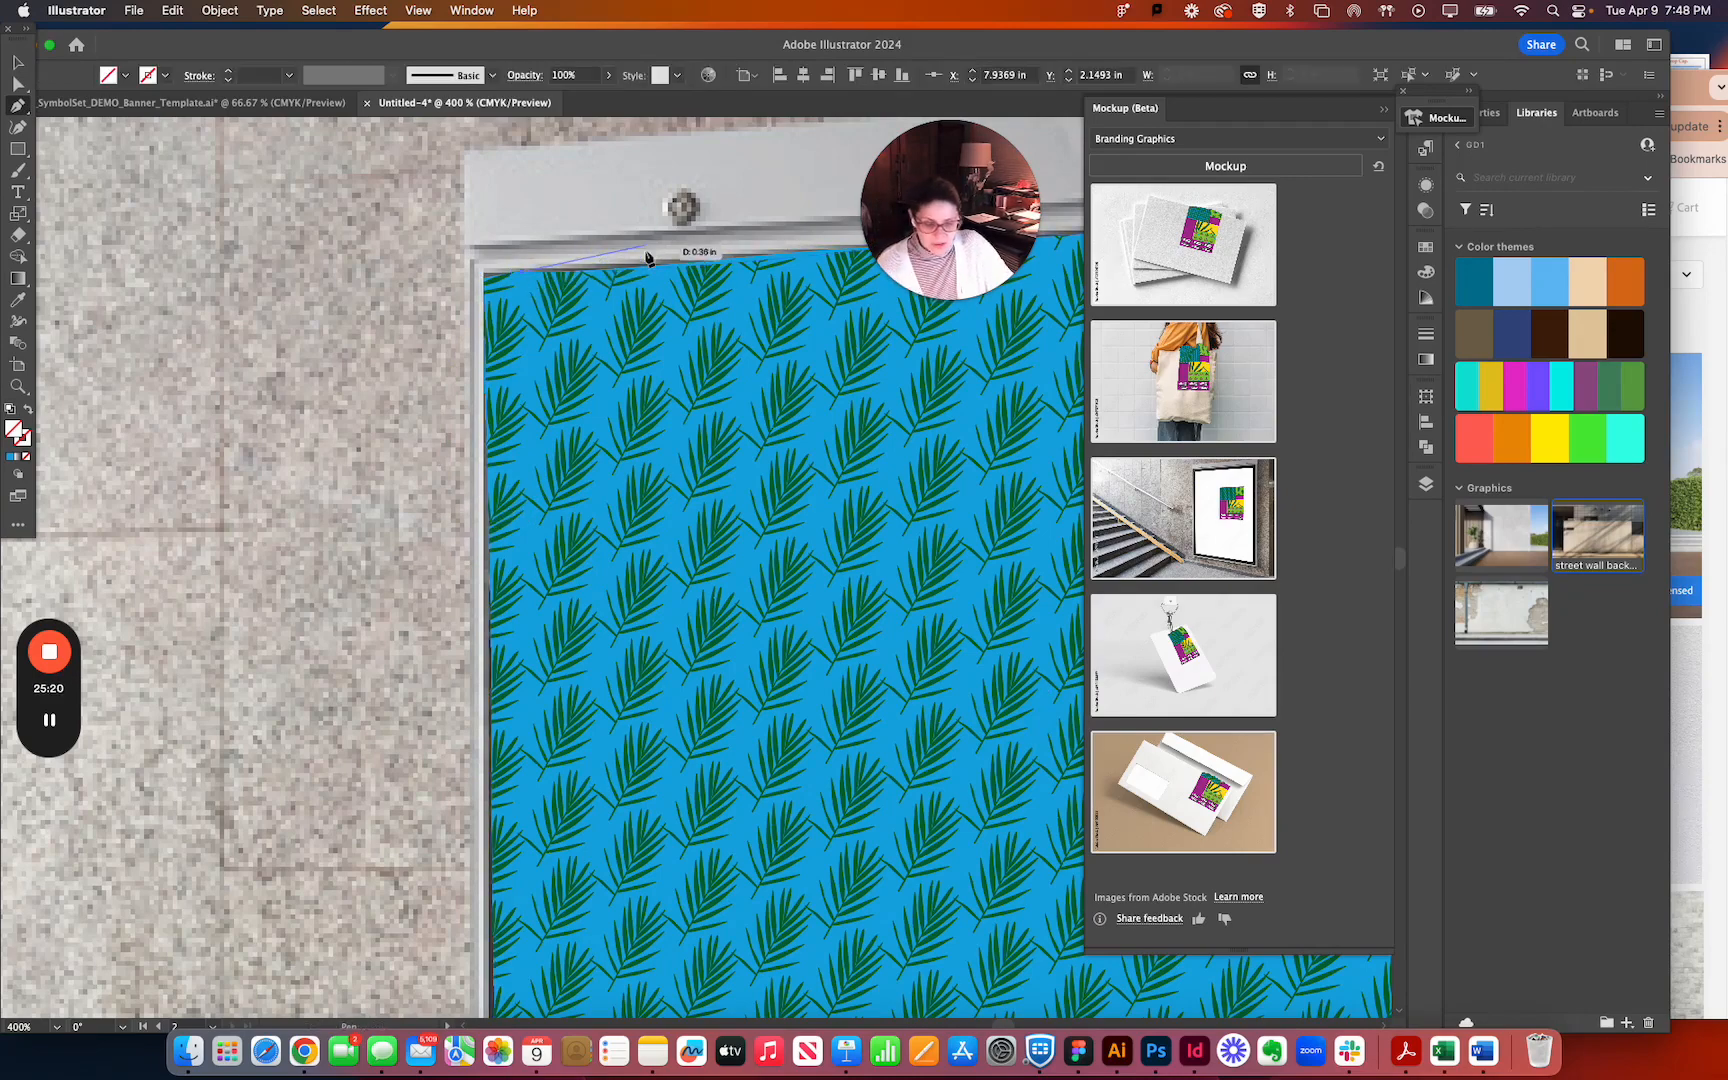
# Inspect how the whole banner fits the stairway poster frame, from the upper corners down to the lower edge.
pyautogui.press('super+minus')
pyautogui.press('super+minus')
pyautogui.moveTo(506, 519); pyautogui.dragTo(129, 140)
pyautogui.moveTo(633, 528); pyautogui.dragTo(463, 270)
pyautogui.moveTo(421, 627); pyautogui.dragTo(205, 1022)
pyautogui.moveTo(605, 575); pyautogui.dragTo(790, 575)
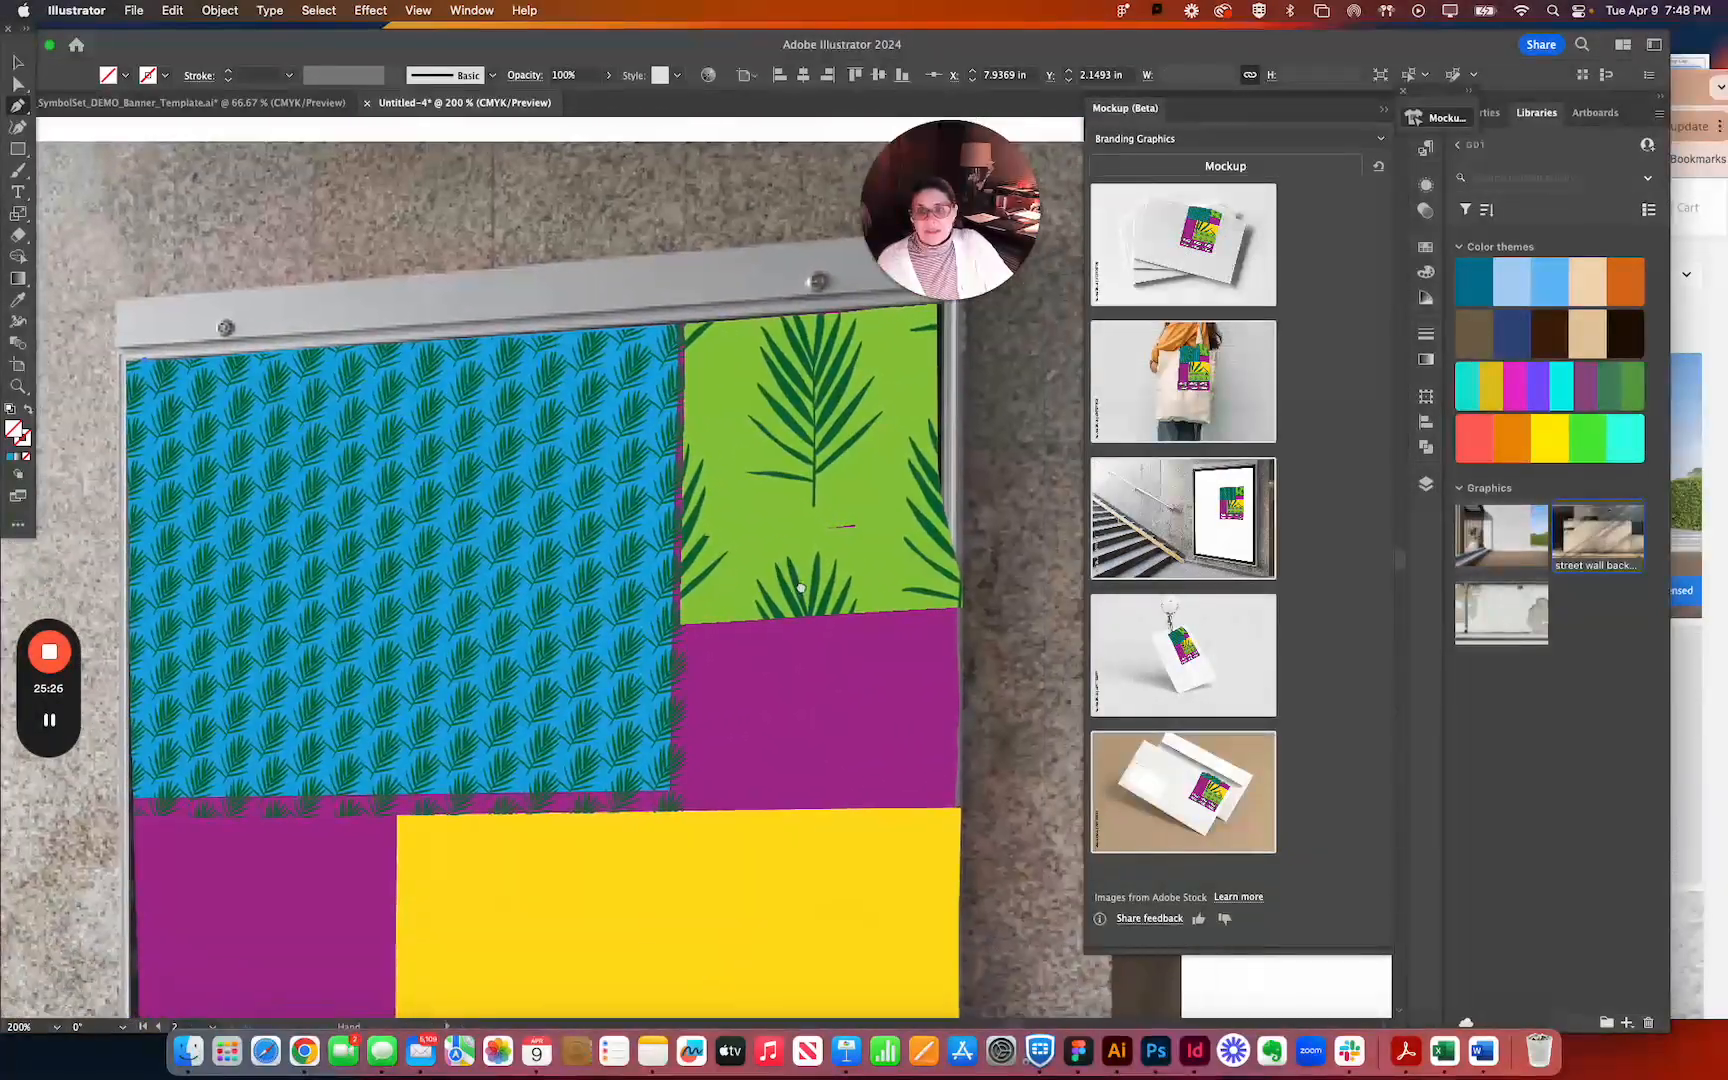
pyautogui.moveTo(586, 733); pyautogui.dragTo(548, 636)
pyautogui.press('super+minus')
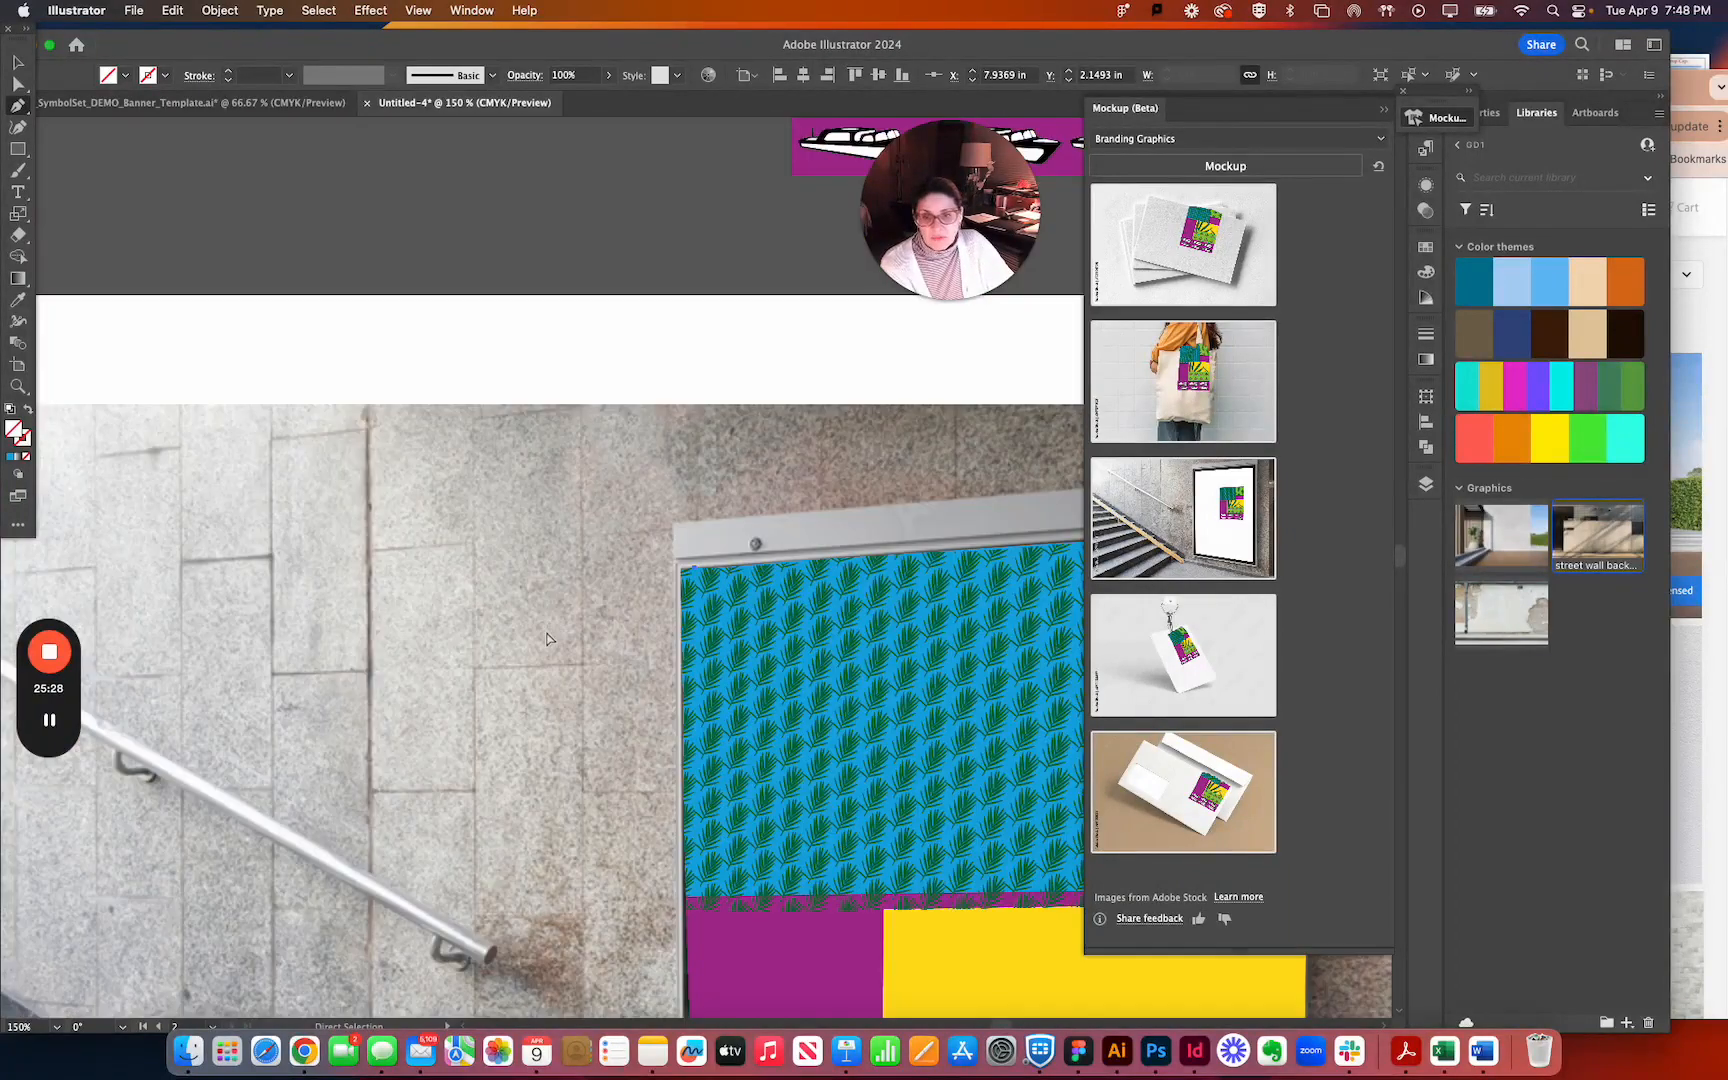
pyautogui.moveTo(725, 756); pyautogui.dragTo(252, 467)
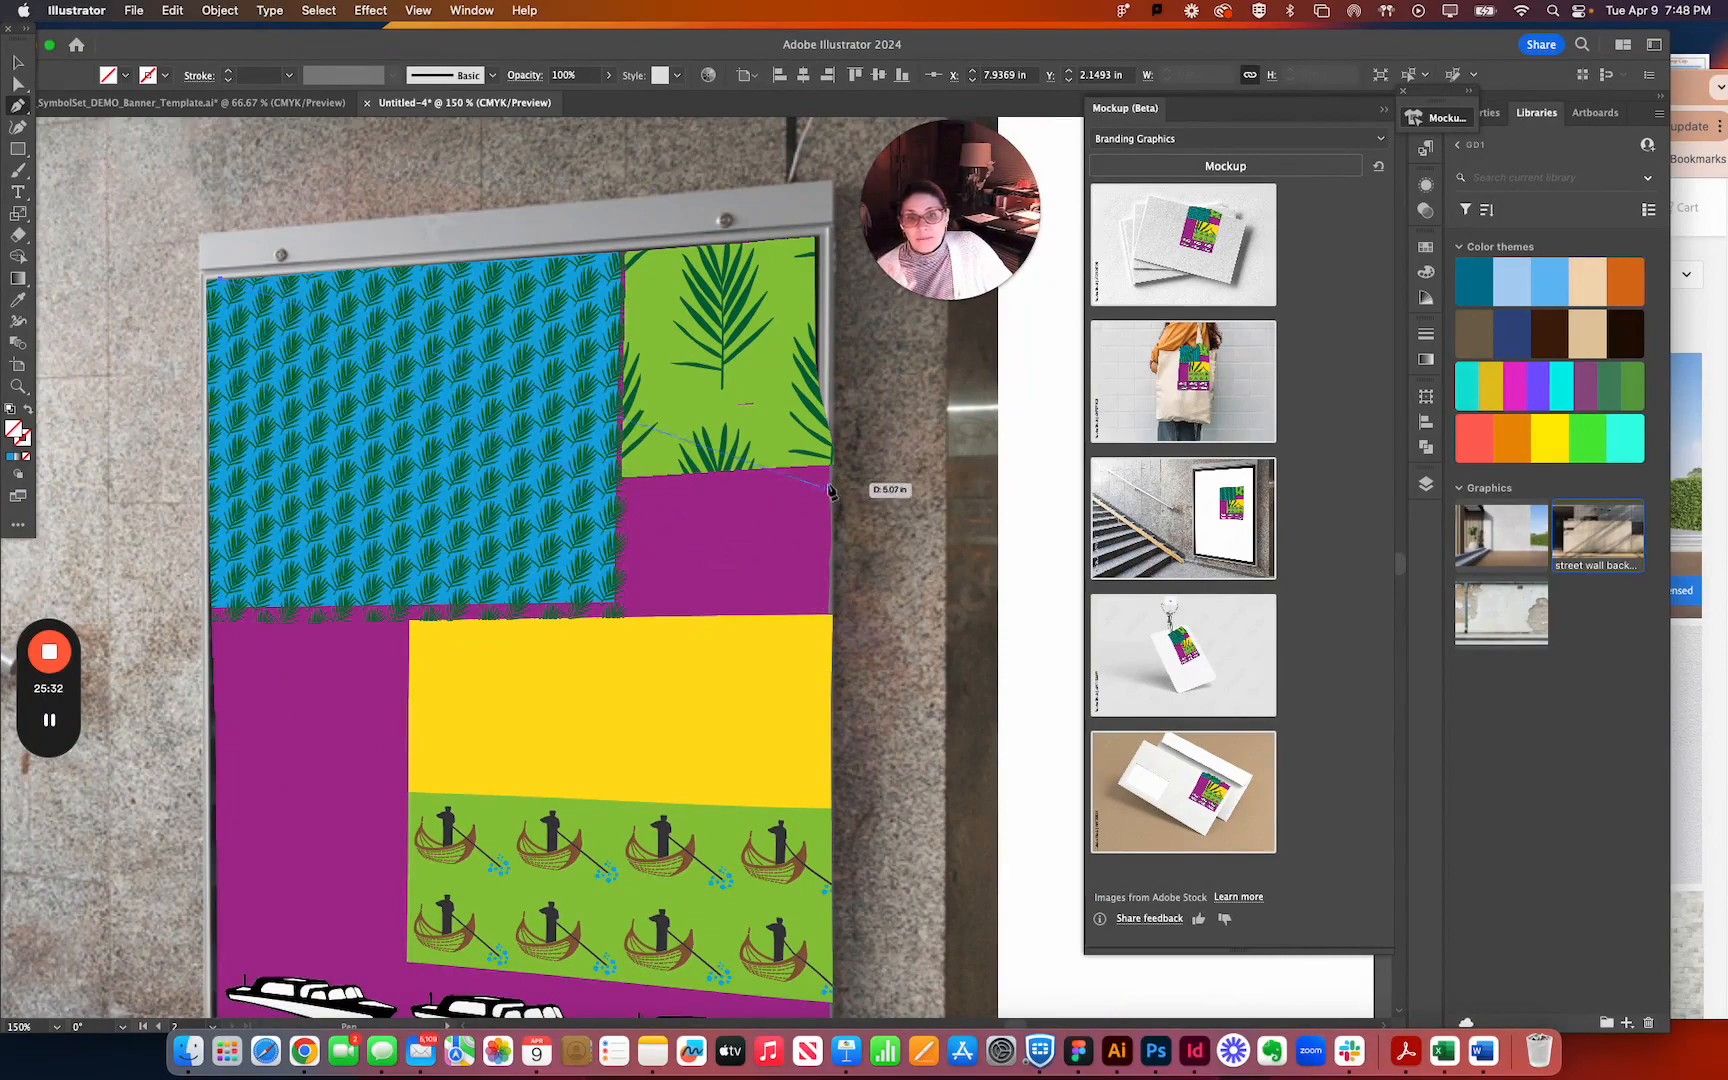
pyautogui.press('v')
pyautogui.click(73, 127)
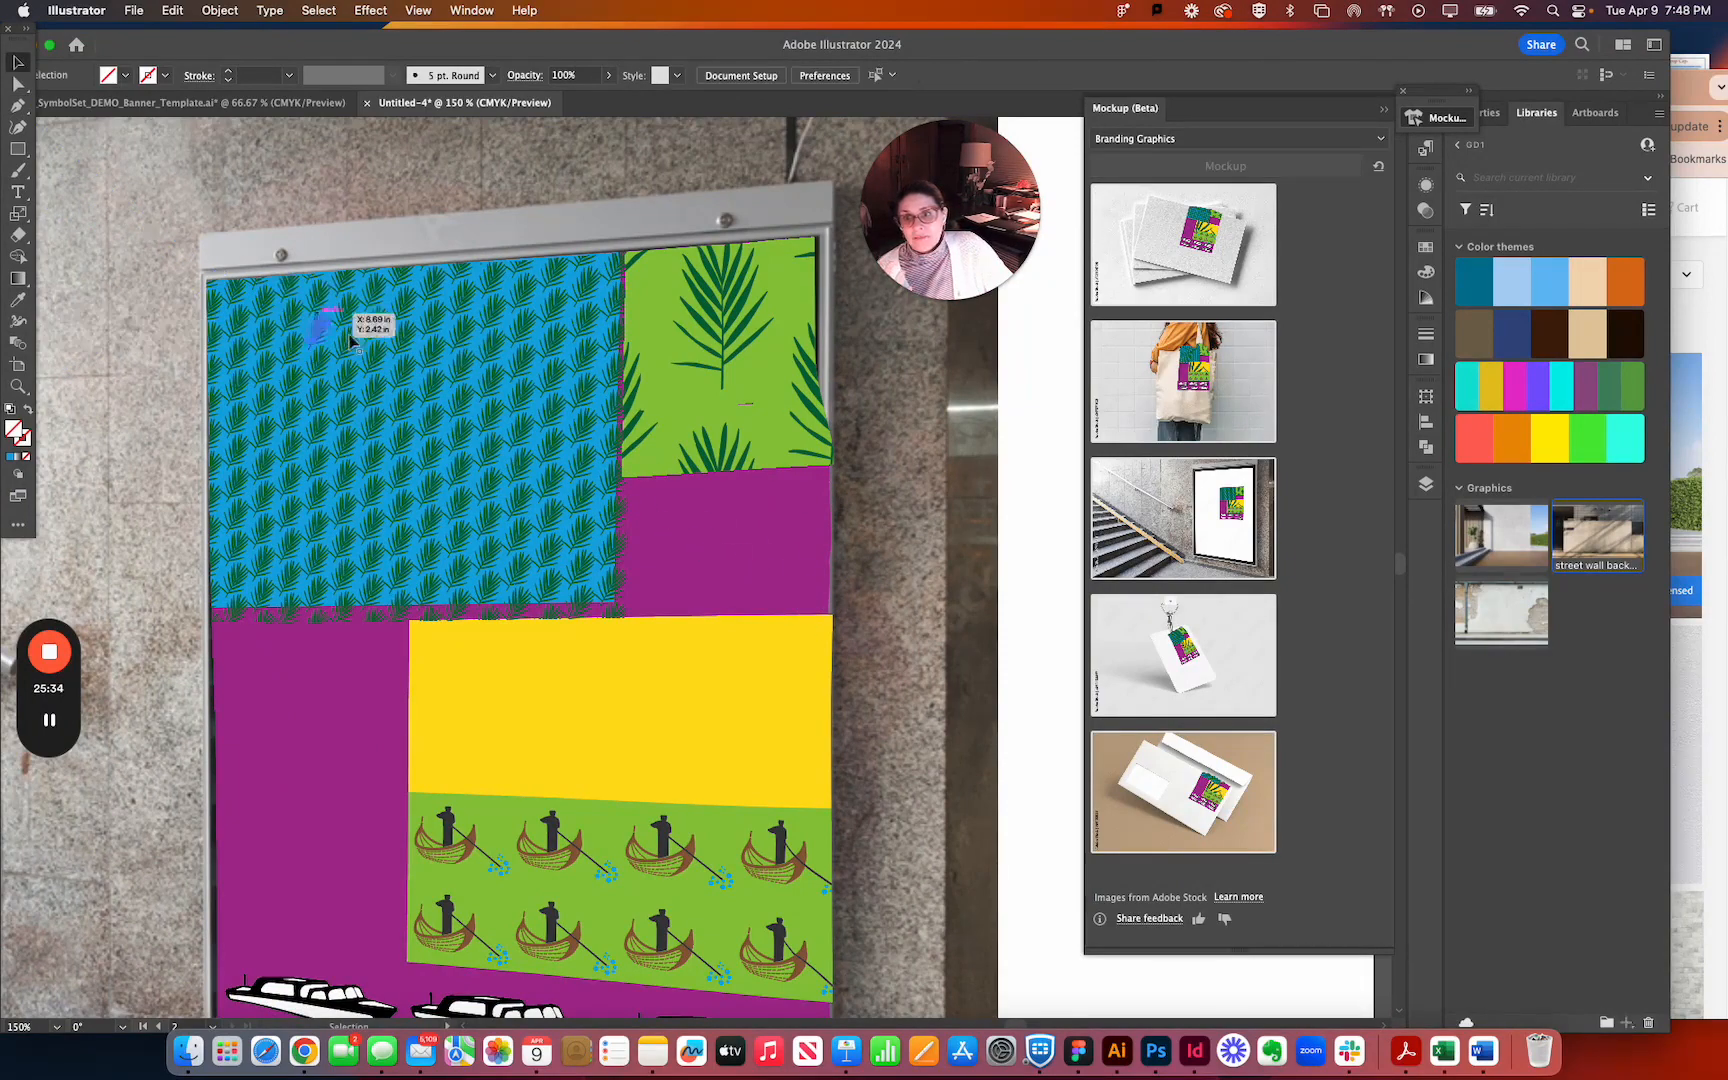
pyautogui.scroll(-2, 452, 545)
pyautogui.press('super+minus')
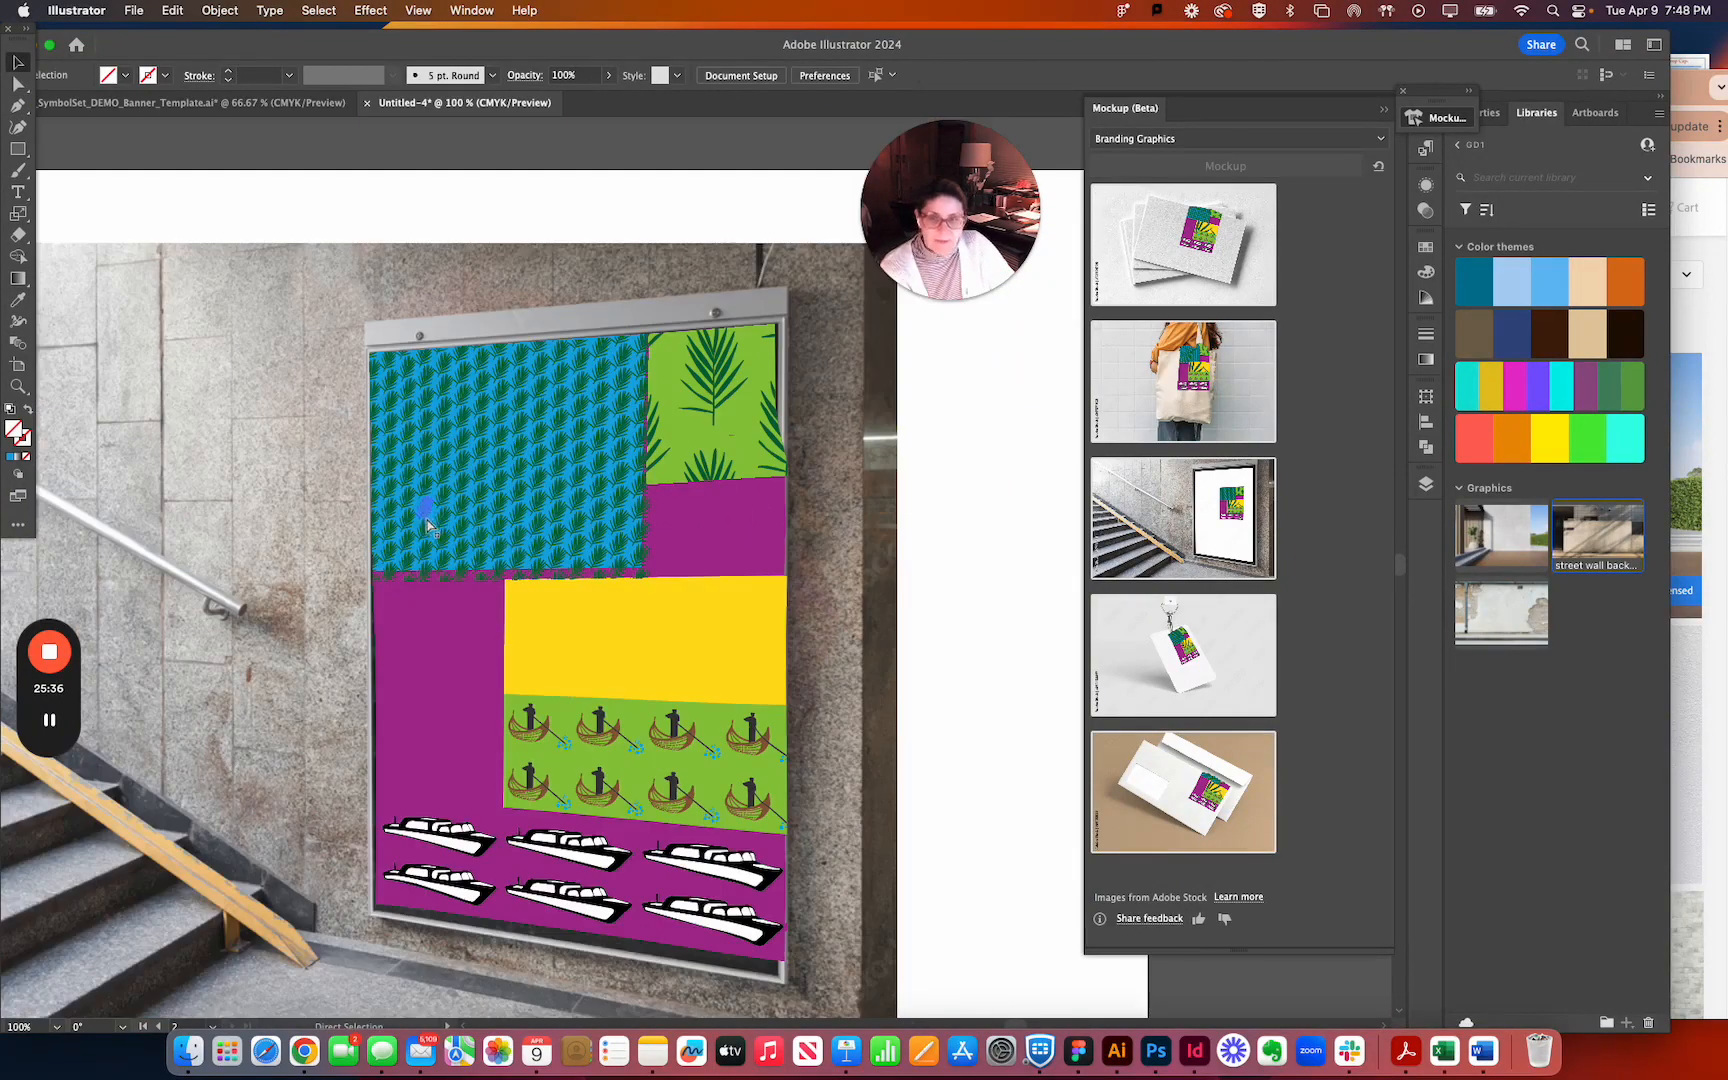
pyautogui.scroll(-2, 433, 622)
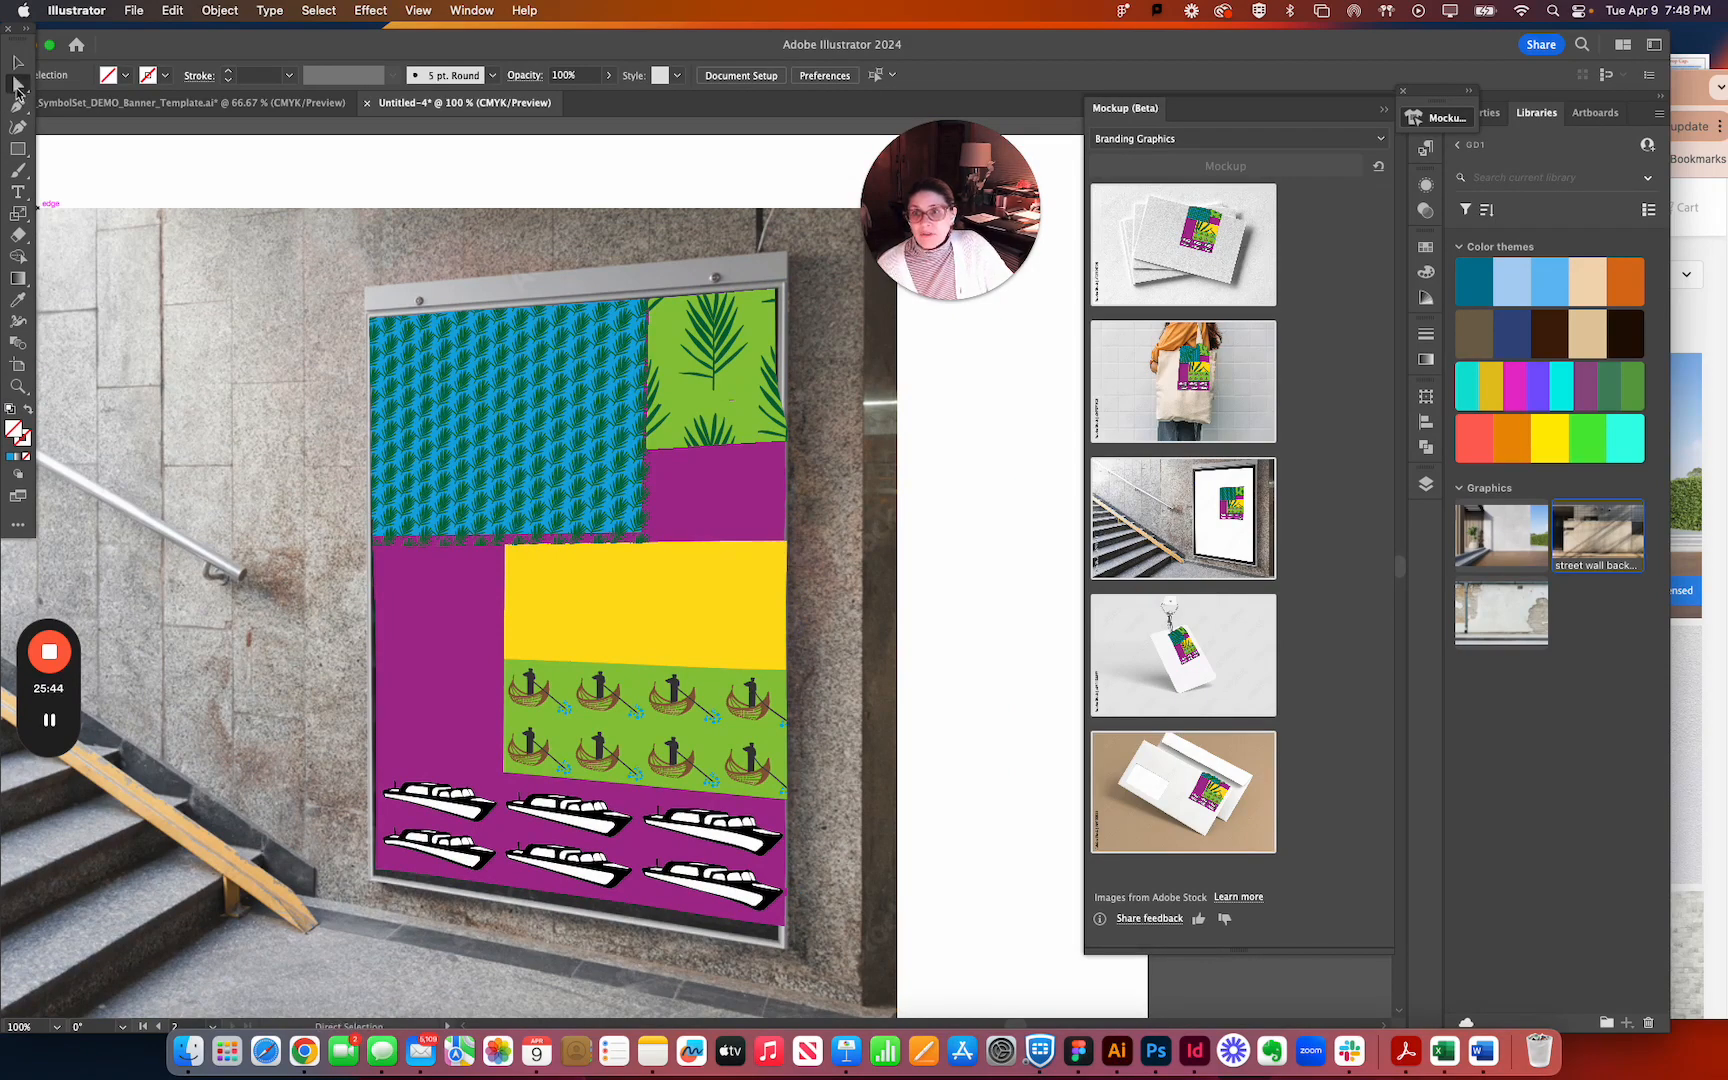
# Try to edit an anchor point on the banner outline's lower edge with the Pen tool, and delete the stray point.
pyautogui.click(505, 893)
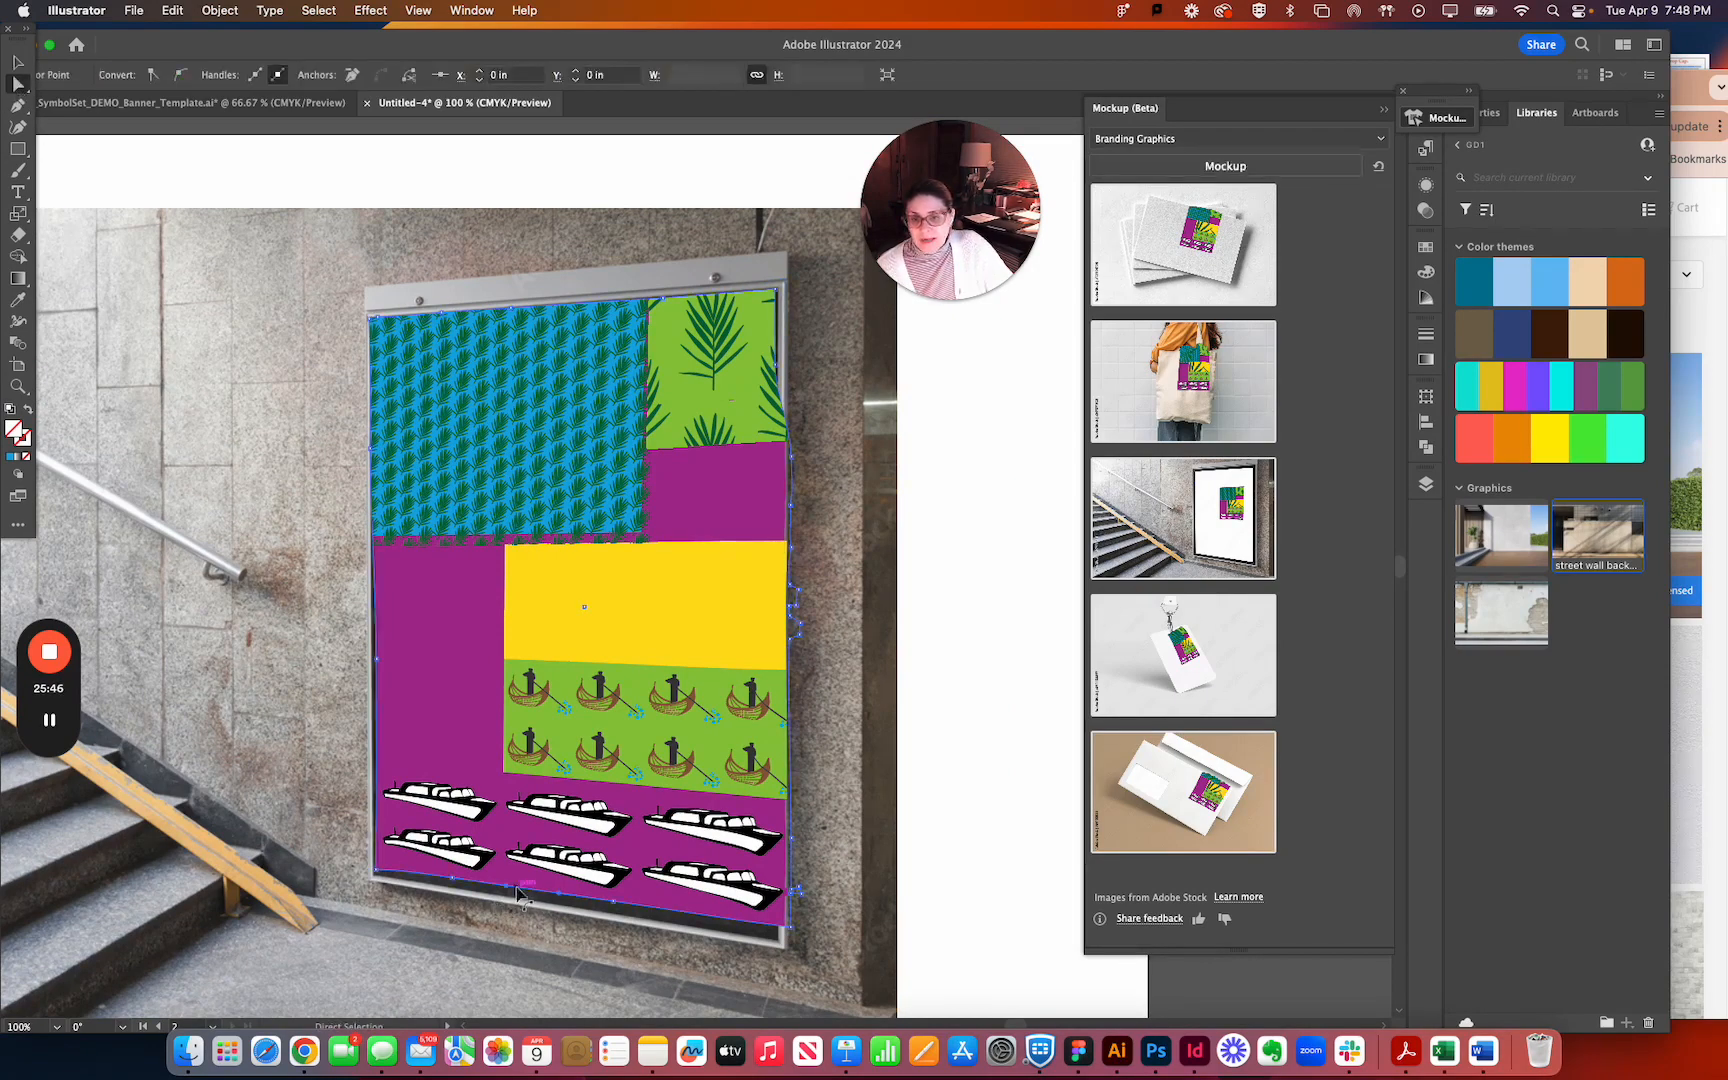
pyautogui.click(18, 104)
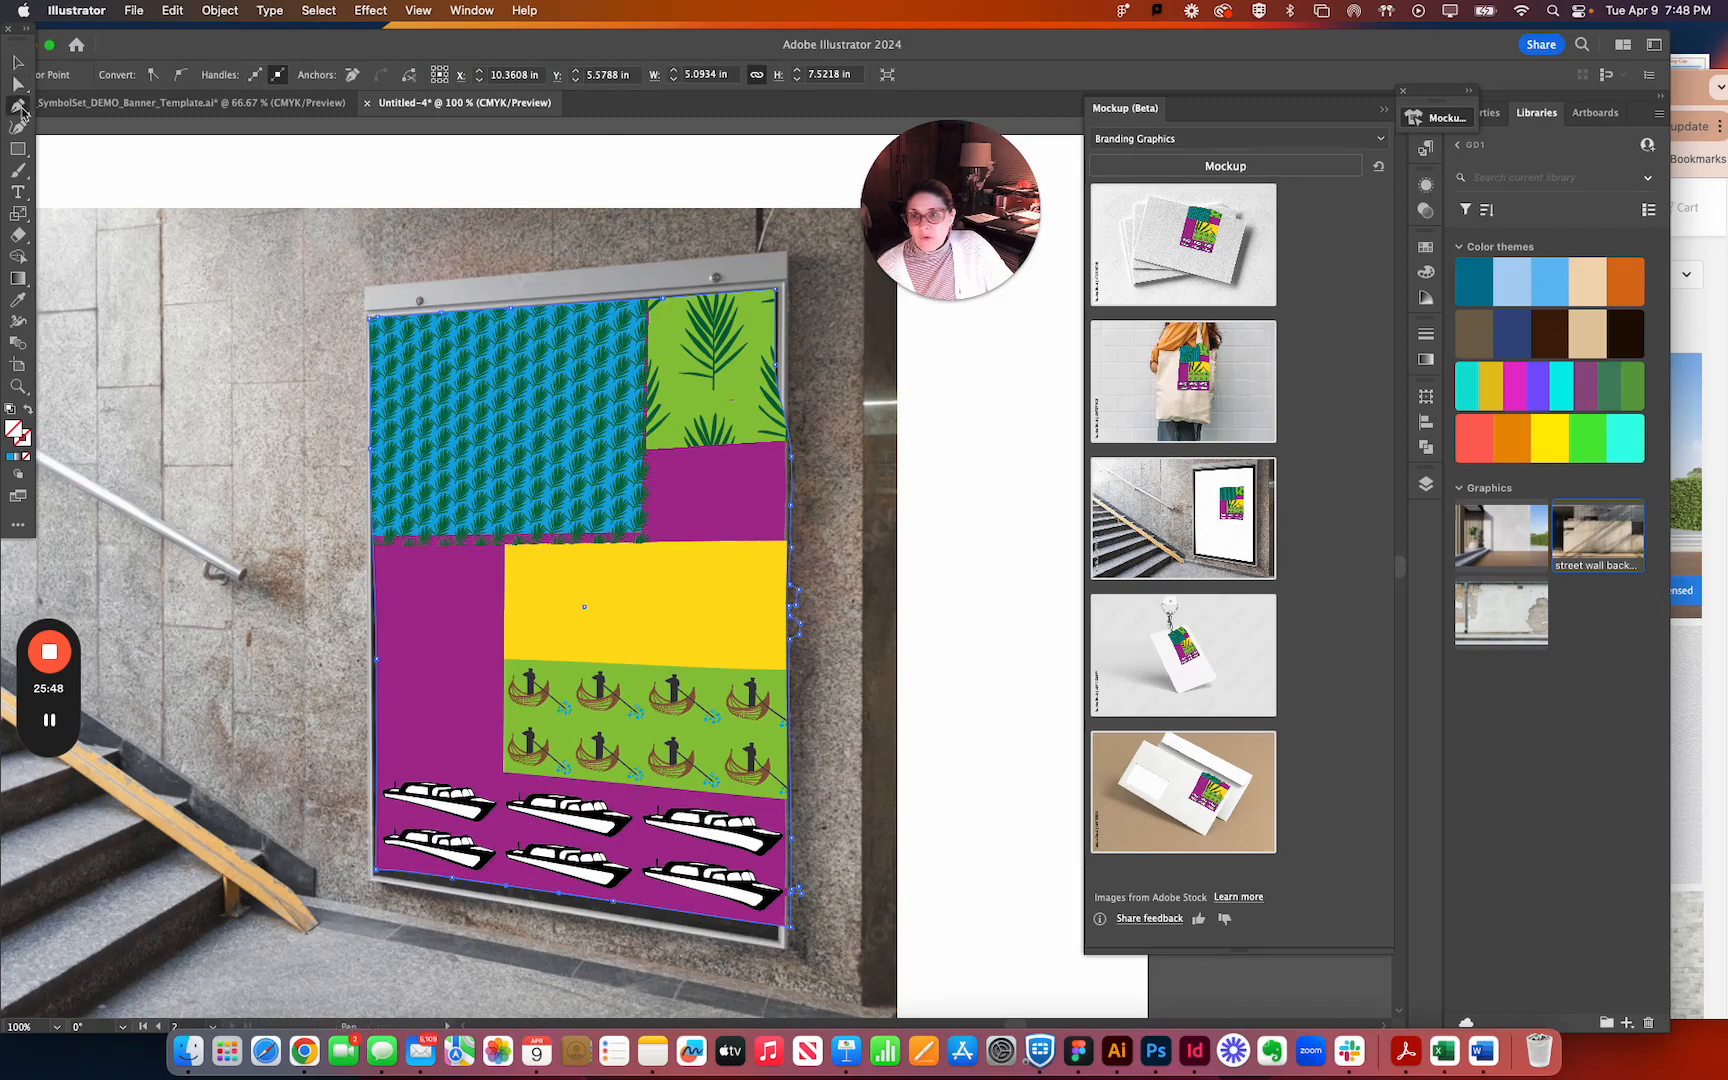
pyautogui.click(510, 890)
pyautogui.click(538, 889)
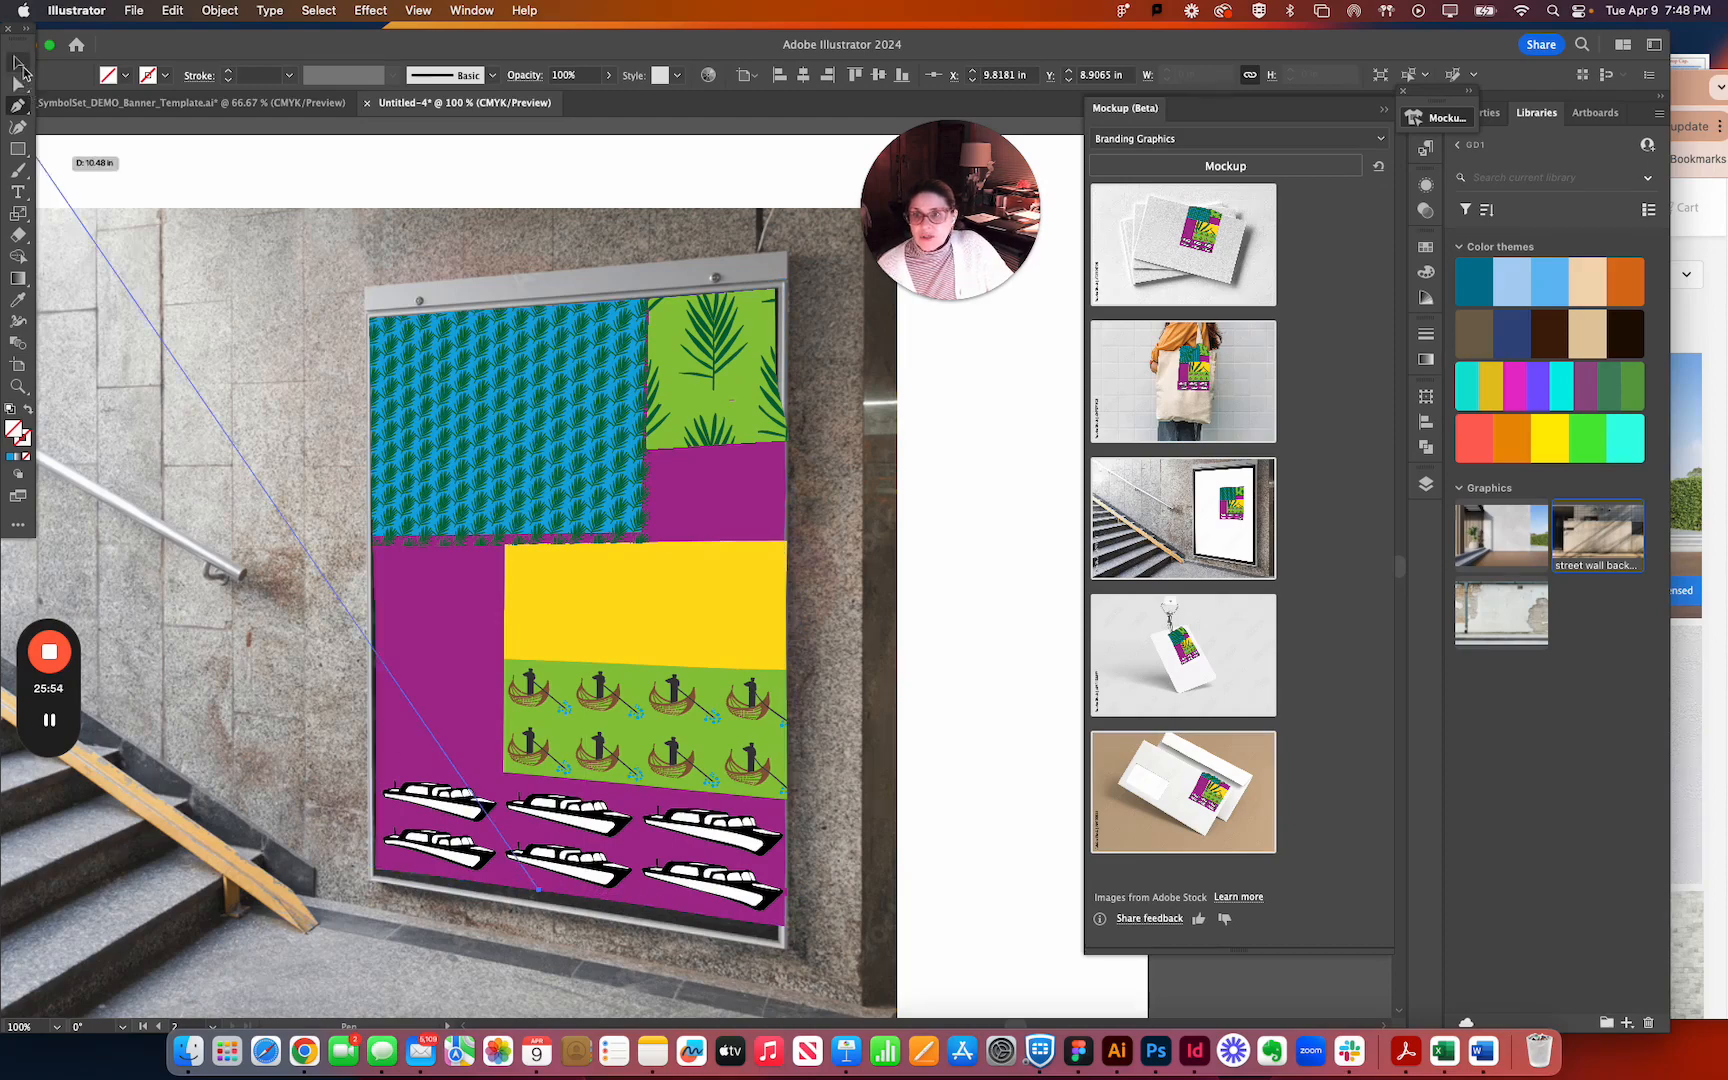
pyautogui.click(19, 65)
pyautogui.press('Delete')
# Review the complete stairway mockup together with the original flat banner above its artboard.
pyautogui.press('super+minus')
pyautogui.press('super+minus')
pyautogui.press('space')
pyautogui.moveTo(381, 592)
pyautogui.mouseDown()
pyautogui.moveTo(499, 592)
pyautogui.moveTo(1019, 684)
pyautogui.moveTo(1018, 649)
pyautogui.mouseUp()
pyautogui.press('space')
pyautogui.moveTo(642, 681)
pyautogui.mouseDown()
pyautogui.moveTo(815, 622)
pyautogui.moveTo(119, 565)
pyautogui.mouseUp()
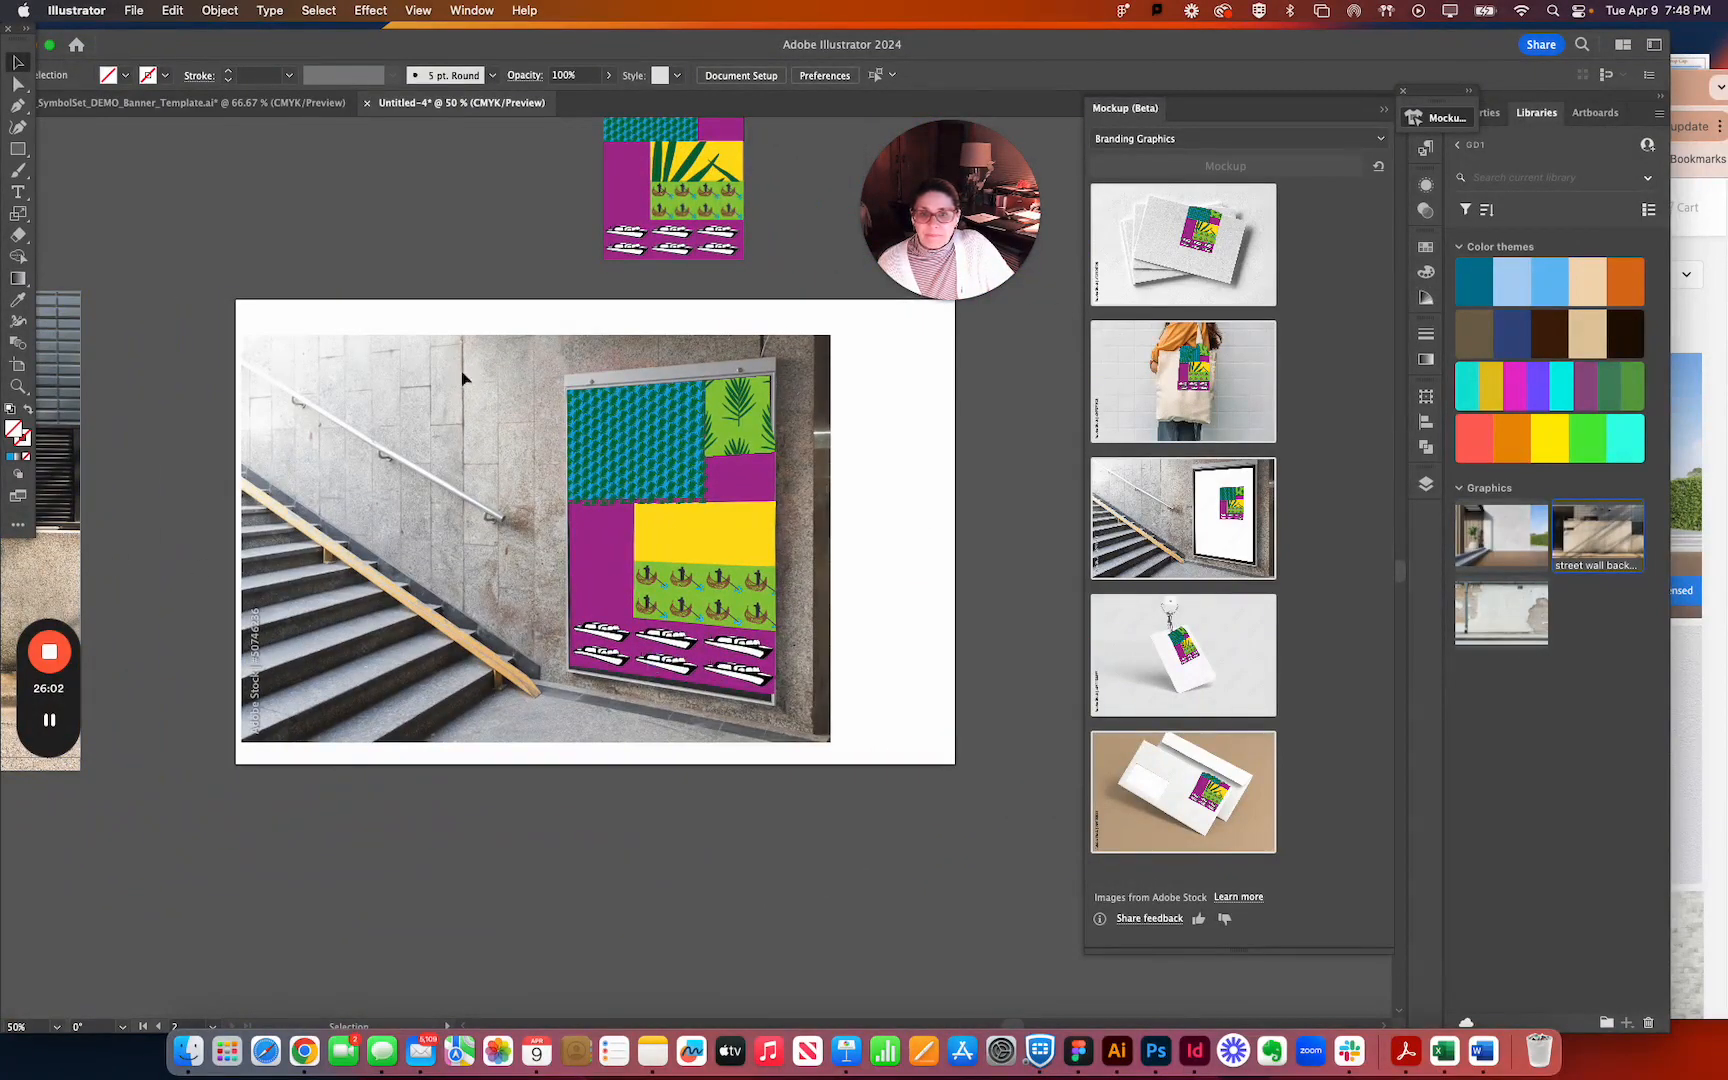
pyautogui.moveTo(815, 628); pyautogui.dragTo(887, 718)
# Browse the Branding Graphics mockup previews and the Digital Devices and Packaging categories for the banner artwork.
pyautogui.moveTo(1218, 377)
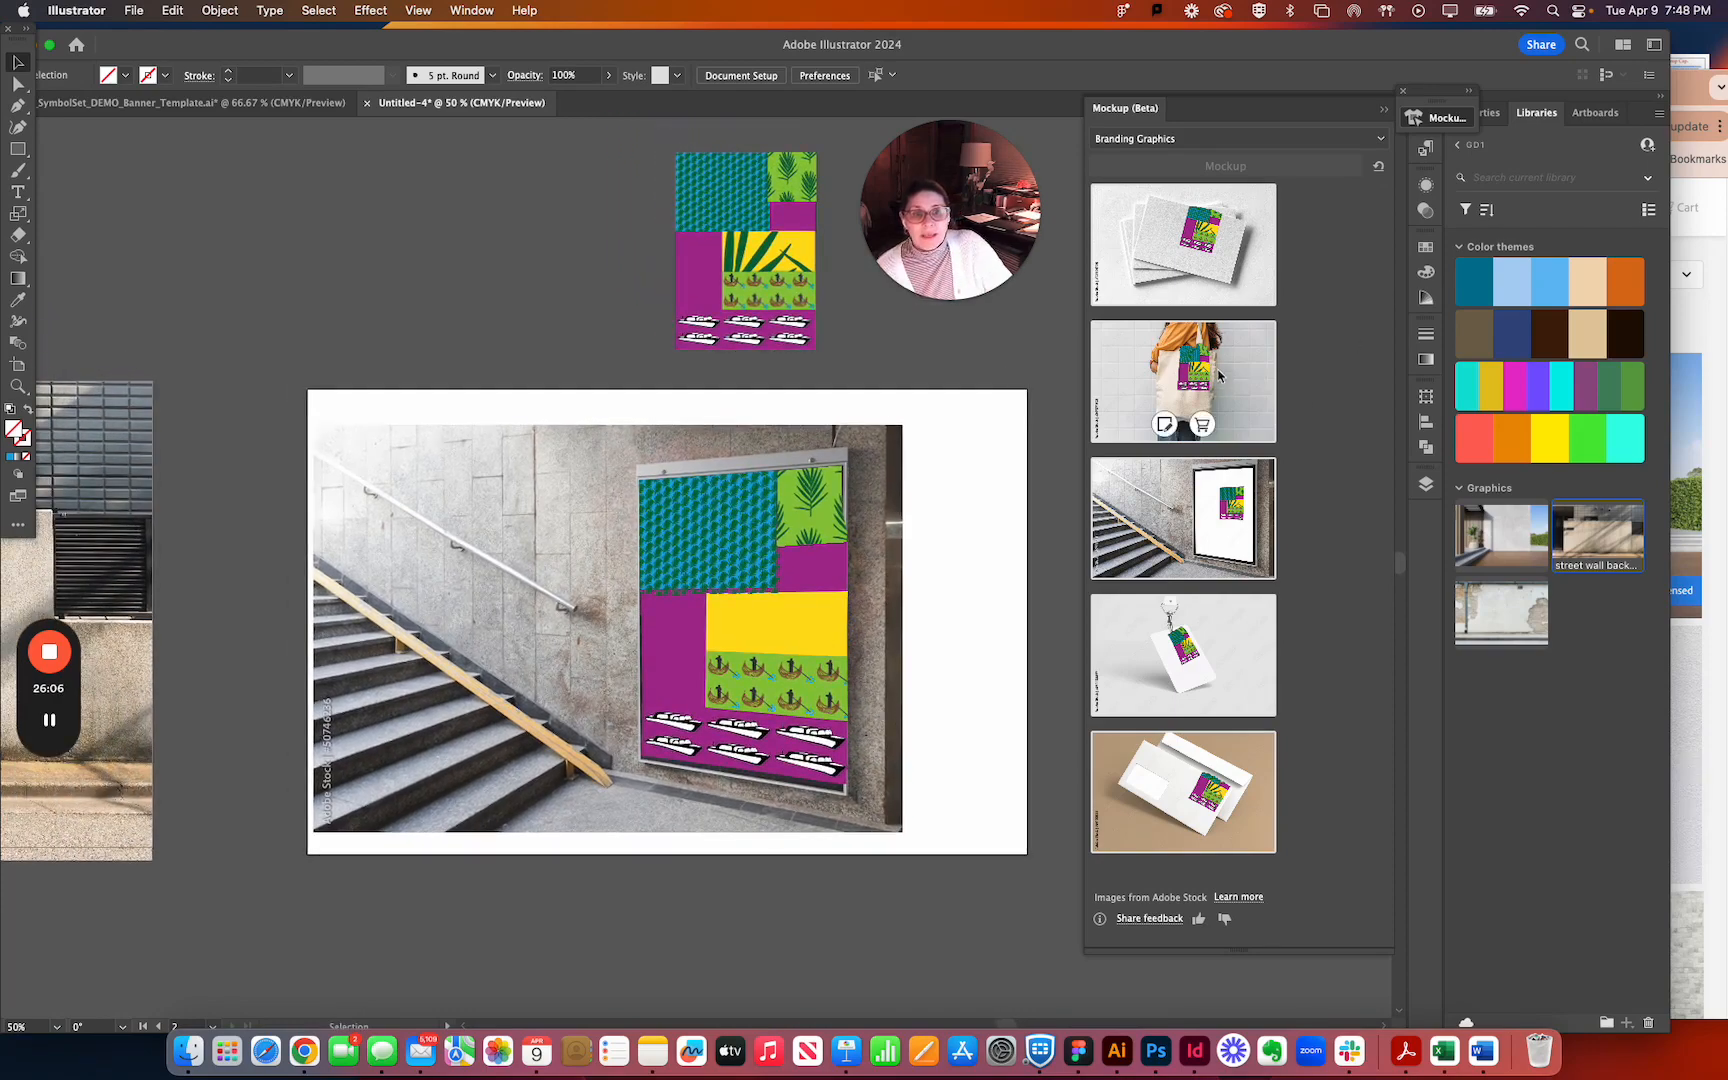
pyautogui.moveTo(1196, 808)
pyautogui.moveTo(1205, 340)
pyautogui.moveTo(1220, 256)
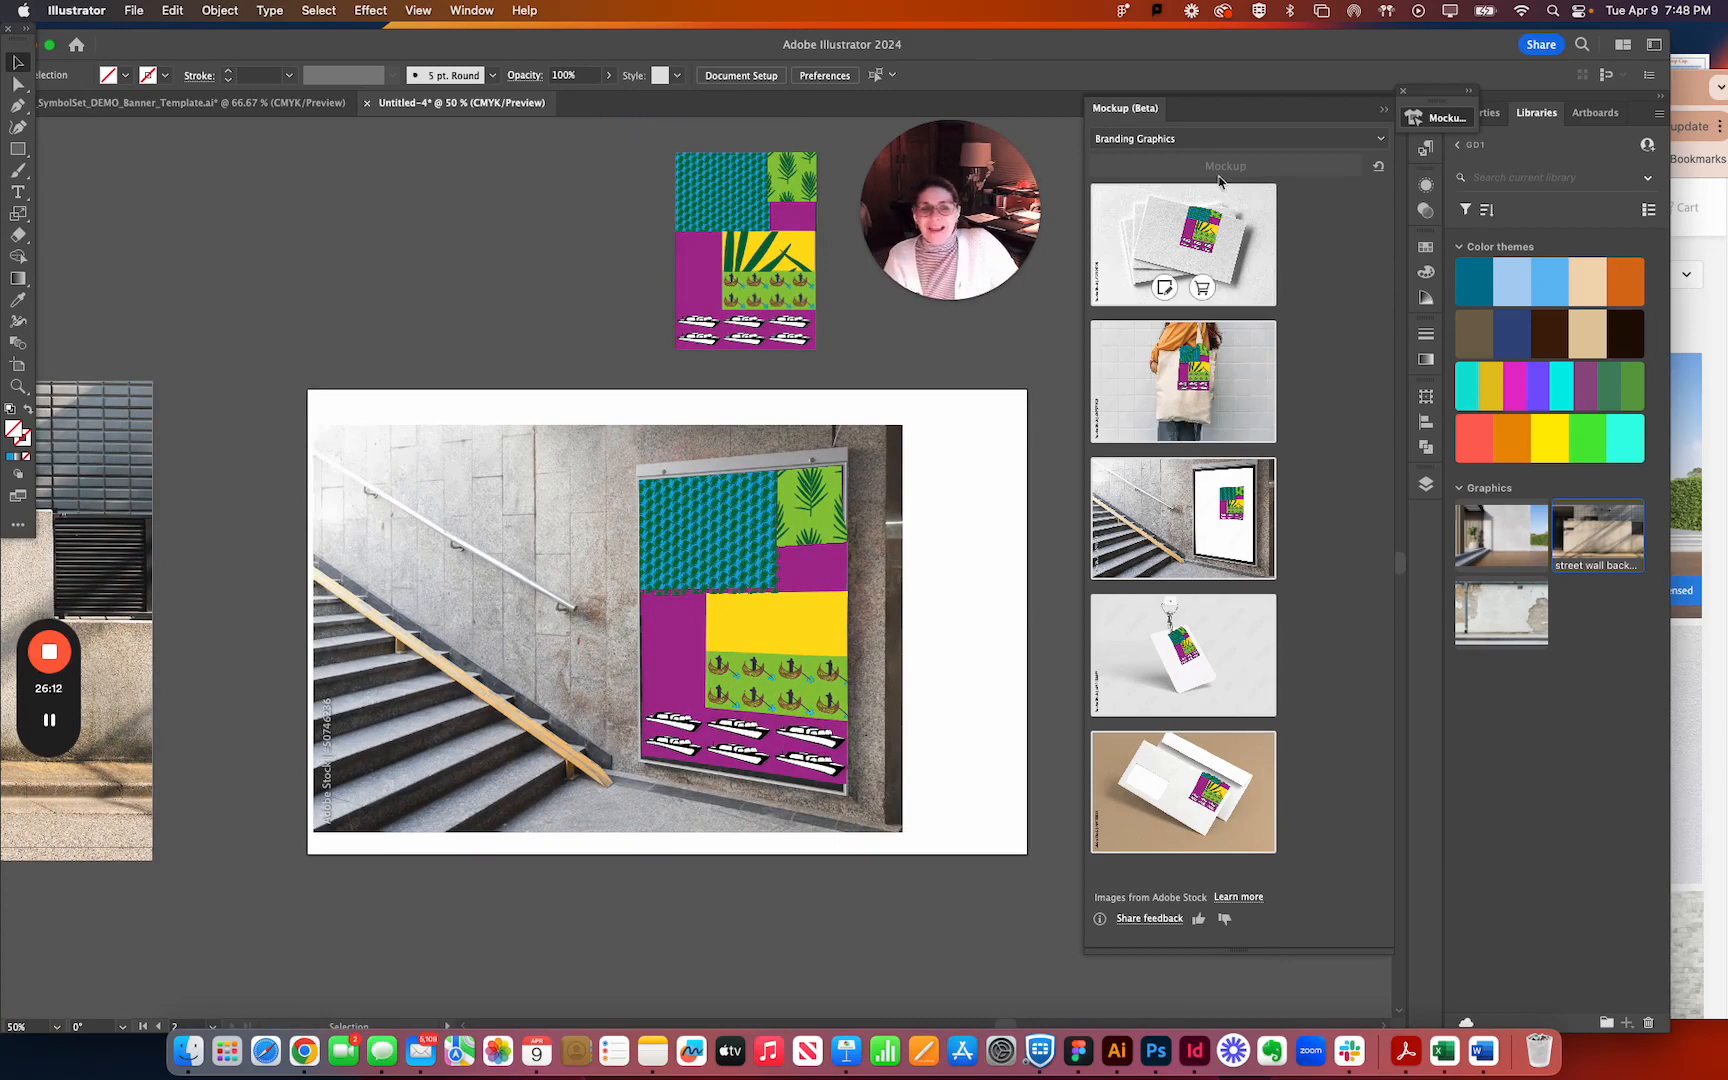
pyautogui.click(1200, 140)
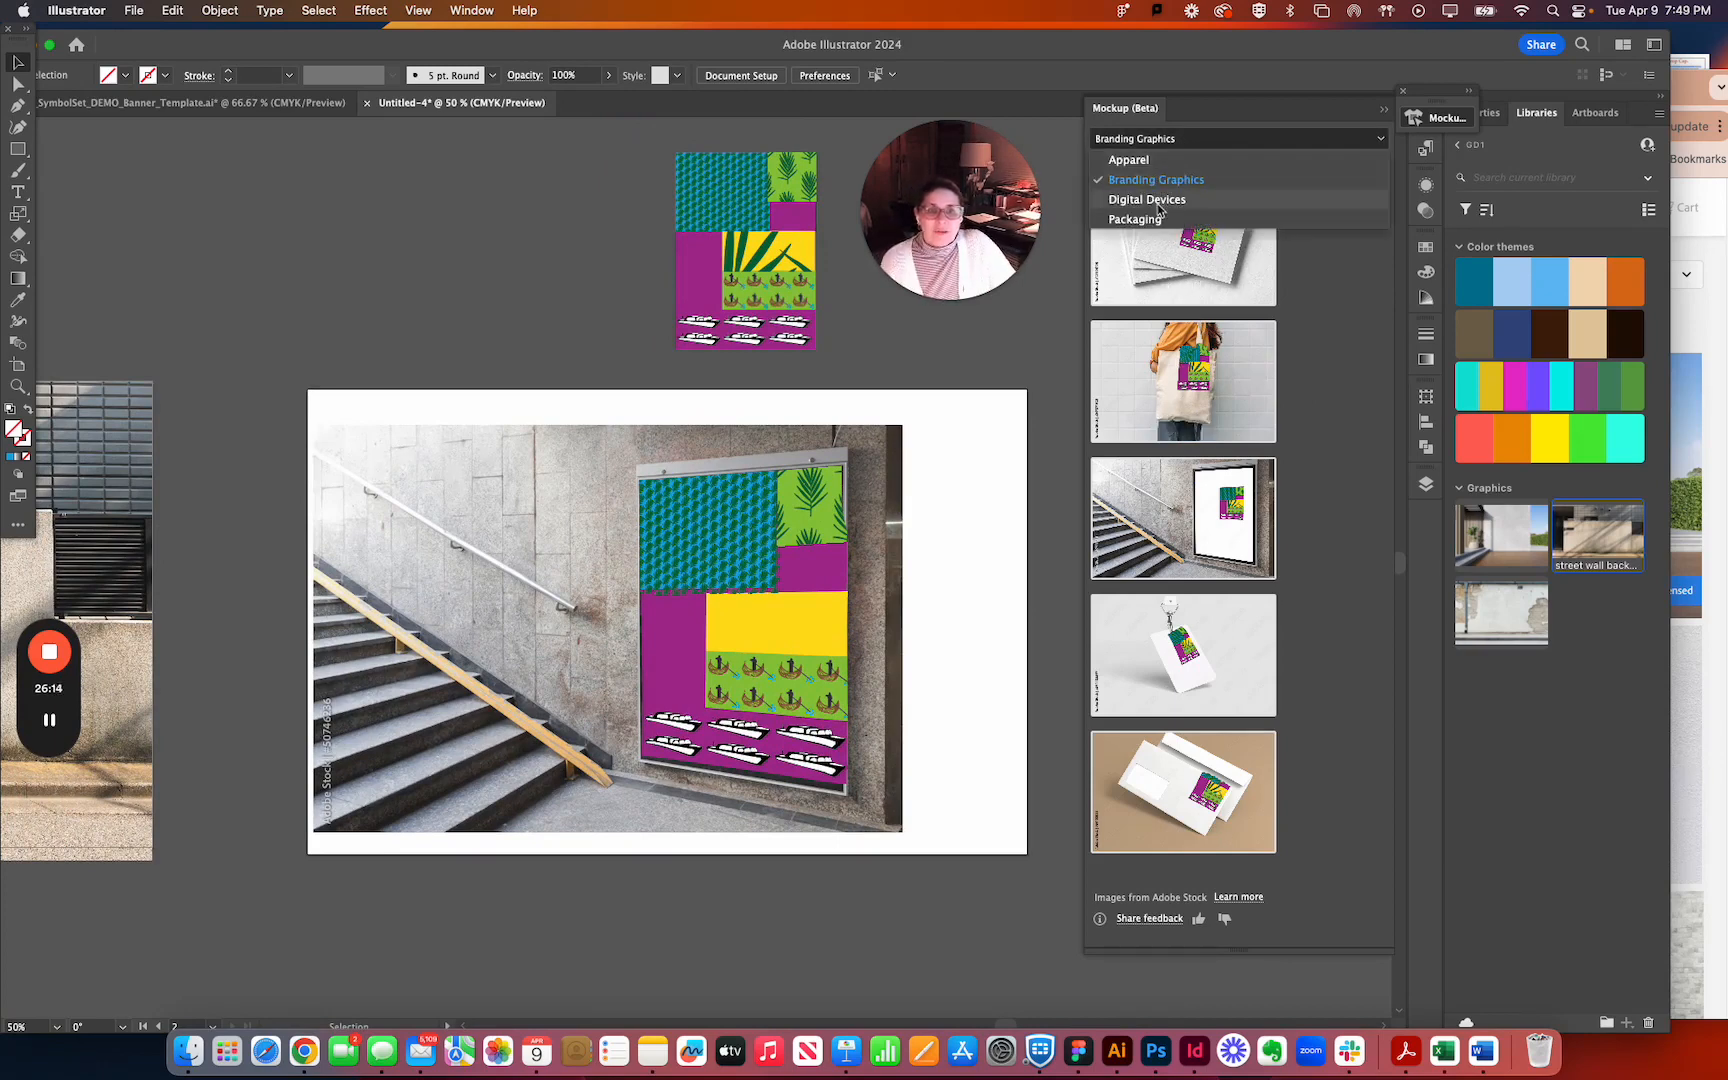
pyautogui.click(1140, 199)
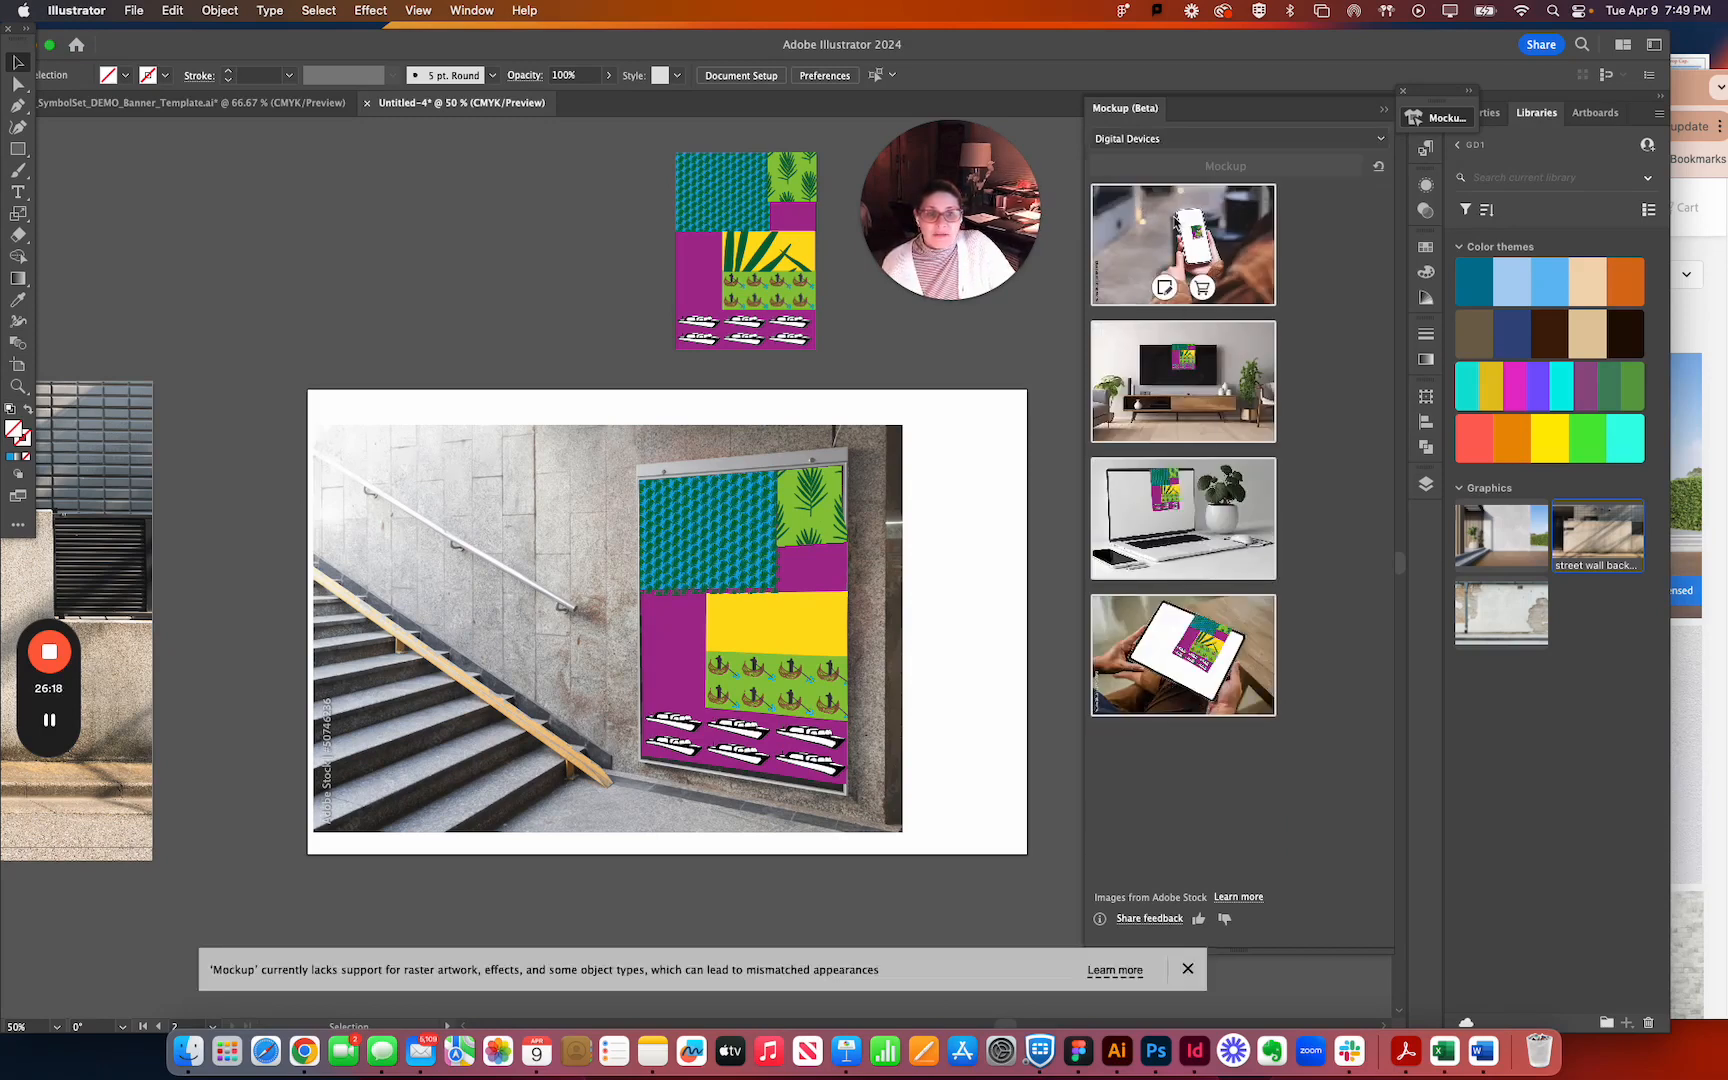
pyautogui.click(1132, 140)
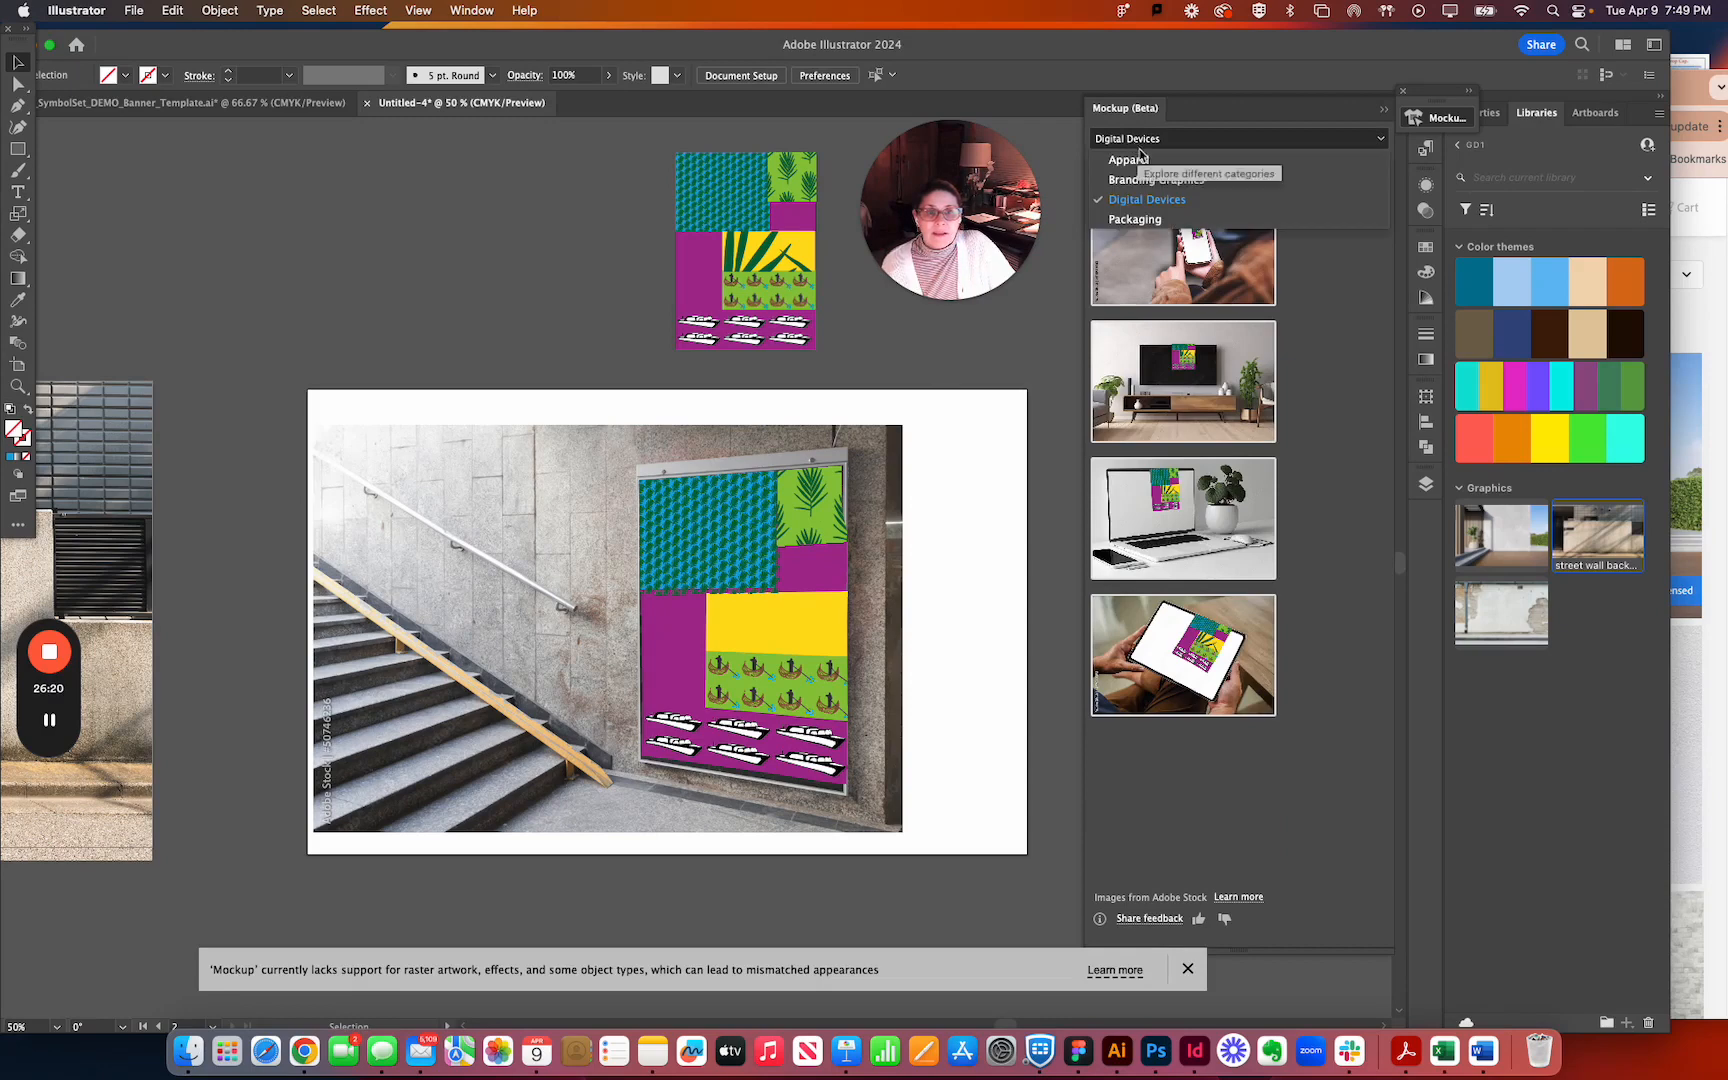
pyautogui.click(1139, 220)
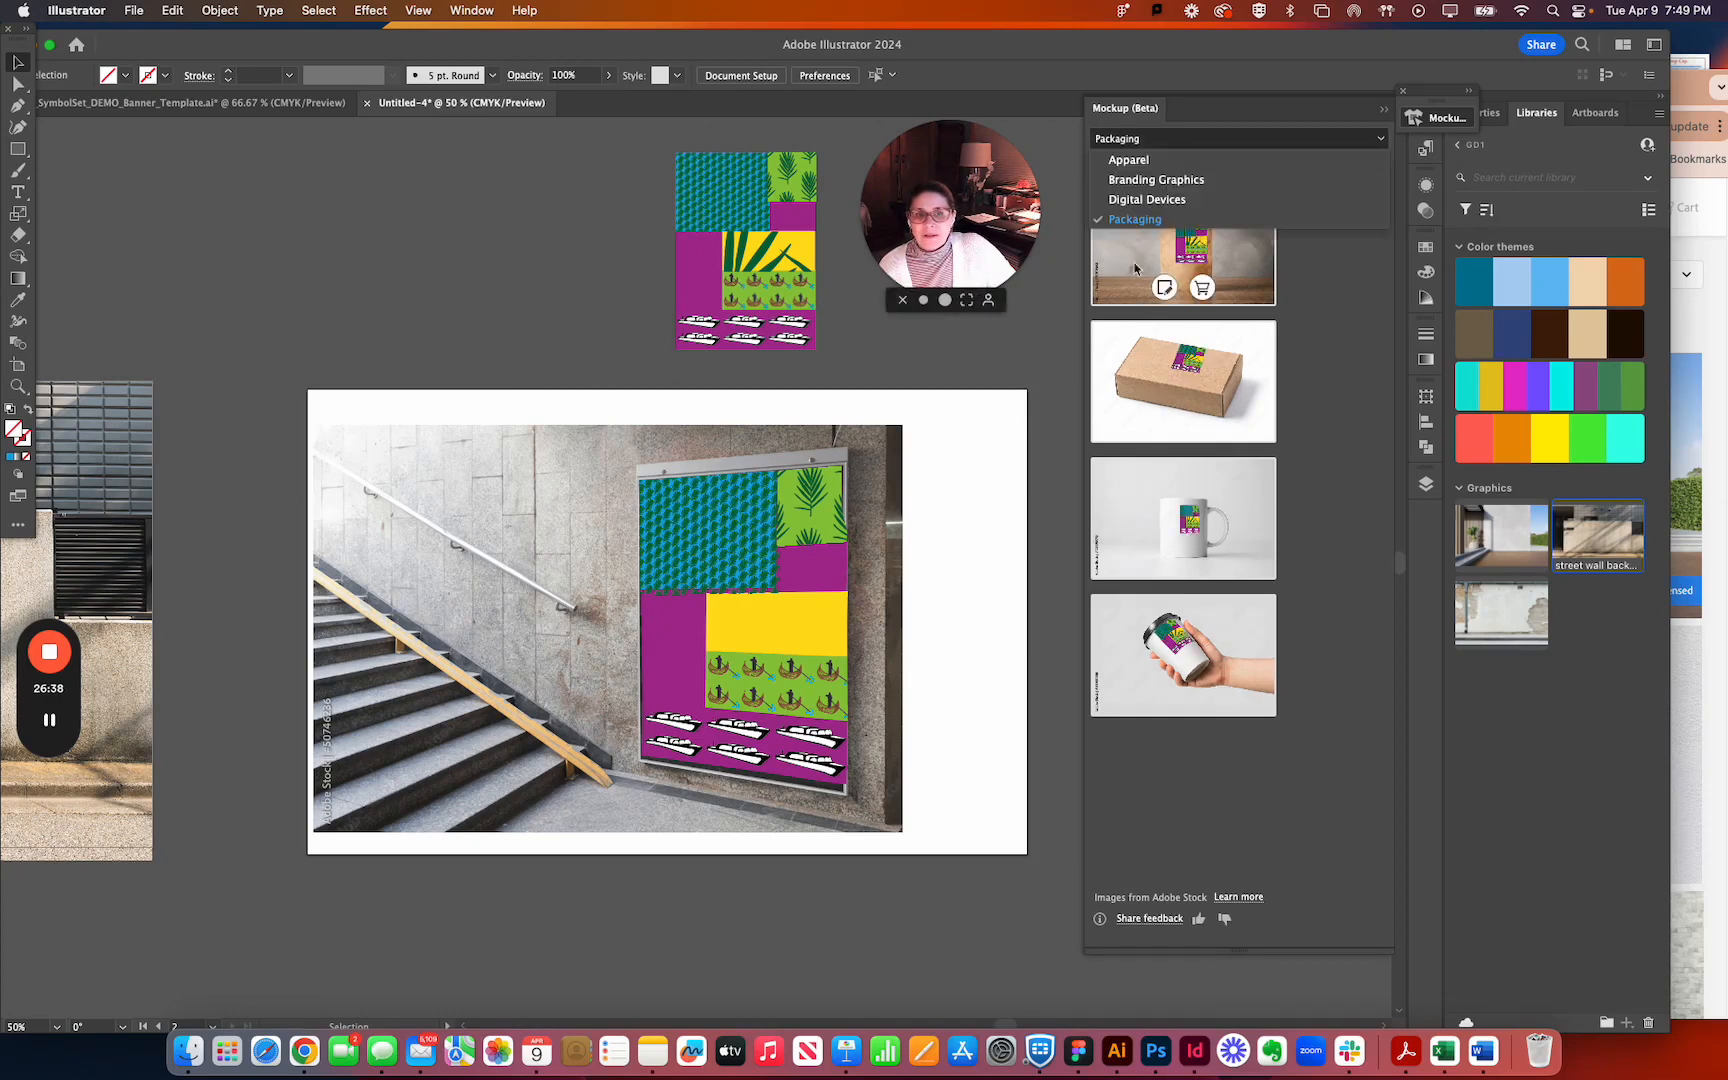
# Browse the Apparel mockup previews for the banner artwork, and return to the street wall mockup.
pyautogui.click(1152, 161)
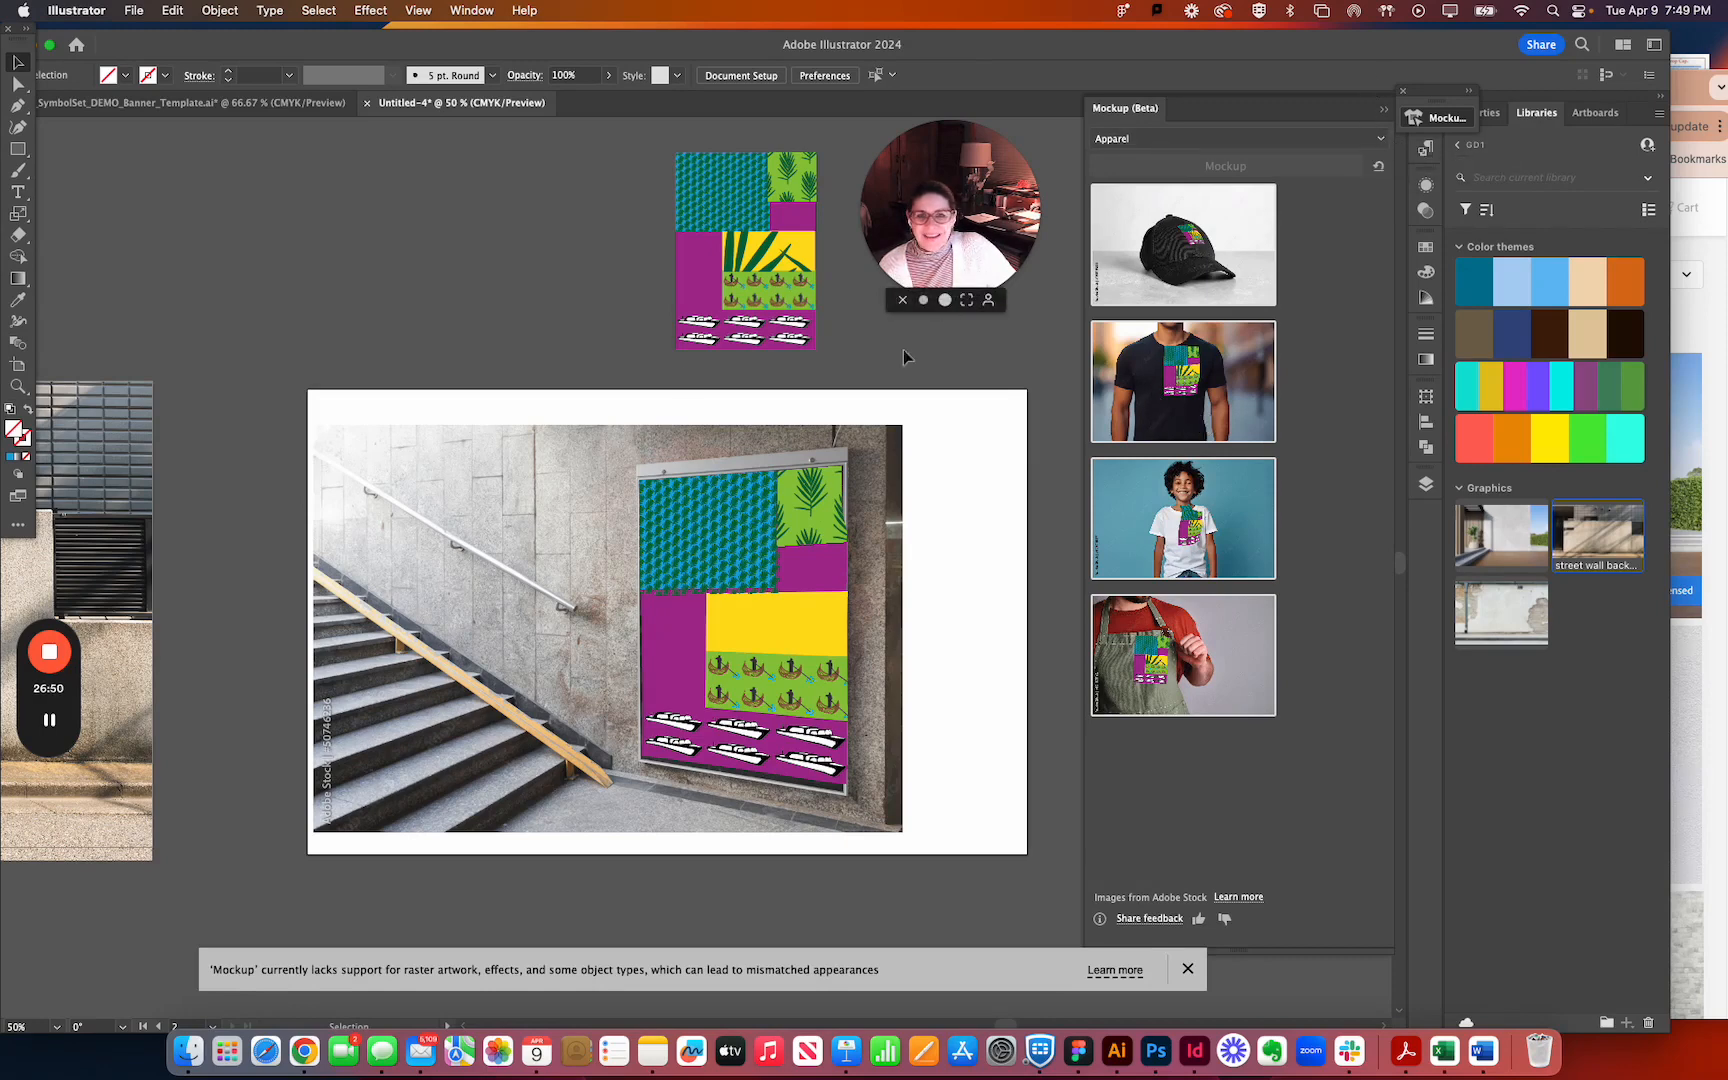
pyautogui.moveTo(466, 239); pyautogui.dragTo(594, 142)
pyautogui.moveTo(386, 398); pyautogui.dragTo(963, 444)
pyautogui.moveTo(734, 506); pyautogui.dragTo(709, 503)
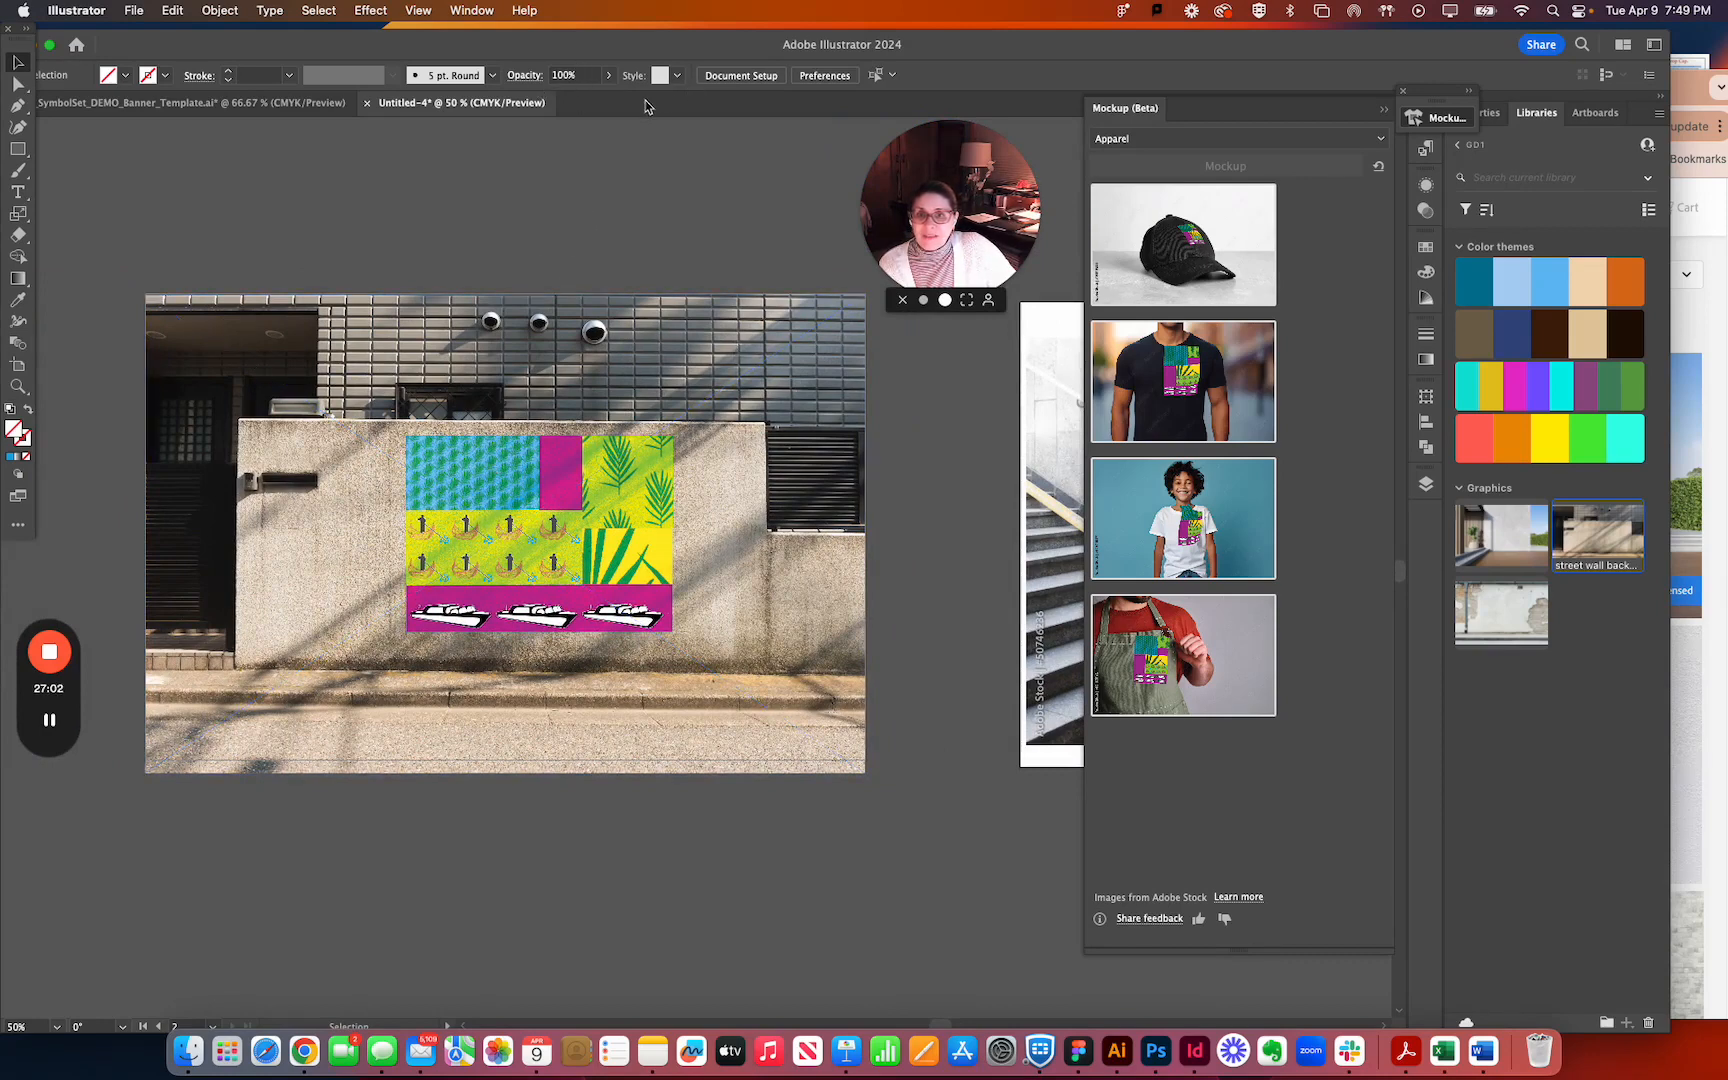
# Check the blending mode options of the landscape banner on the street wall, keeping Hard Light, and deselect the banner.
pyautogui.click(576, 495)
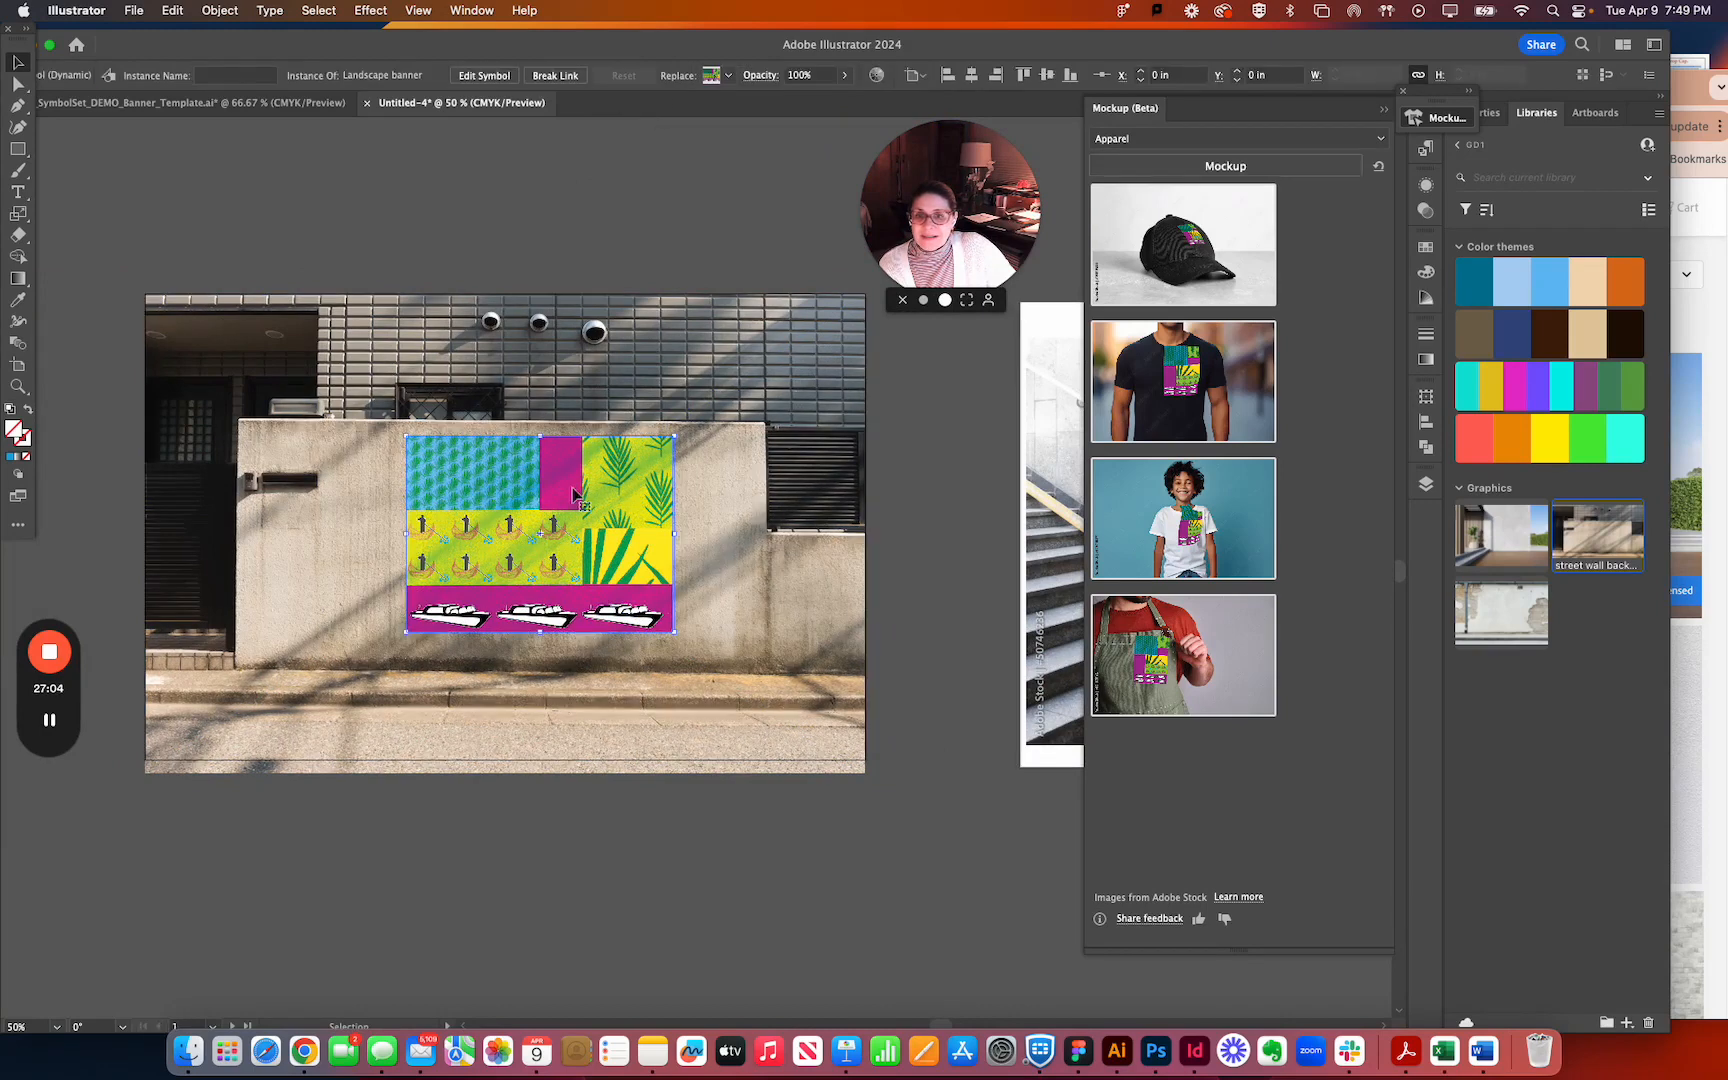
pyautogui.click(760, 76)
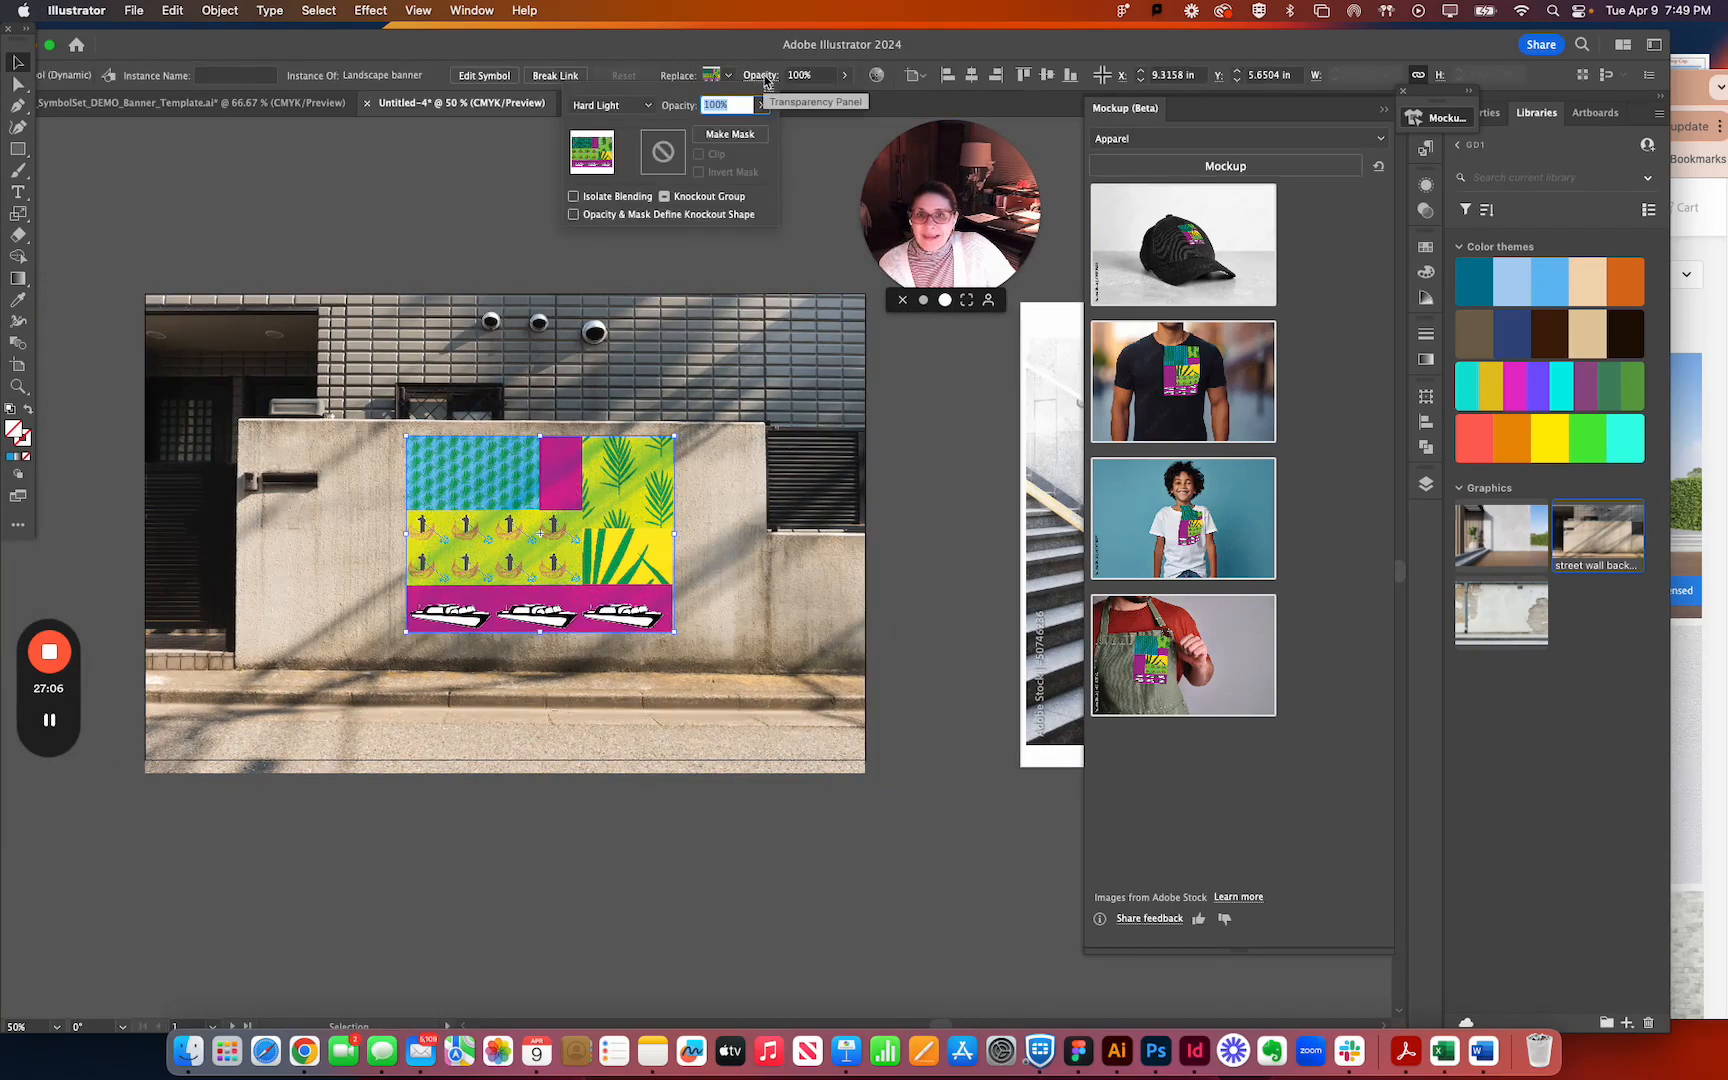
pyautogui.click(612, 104)
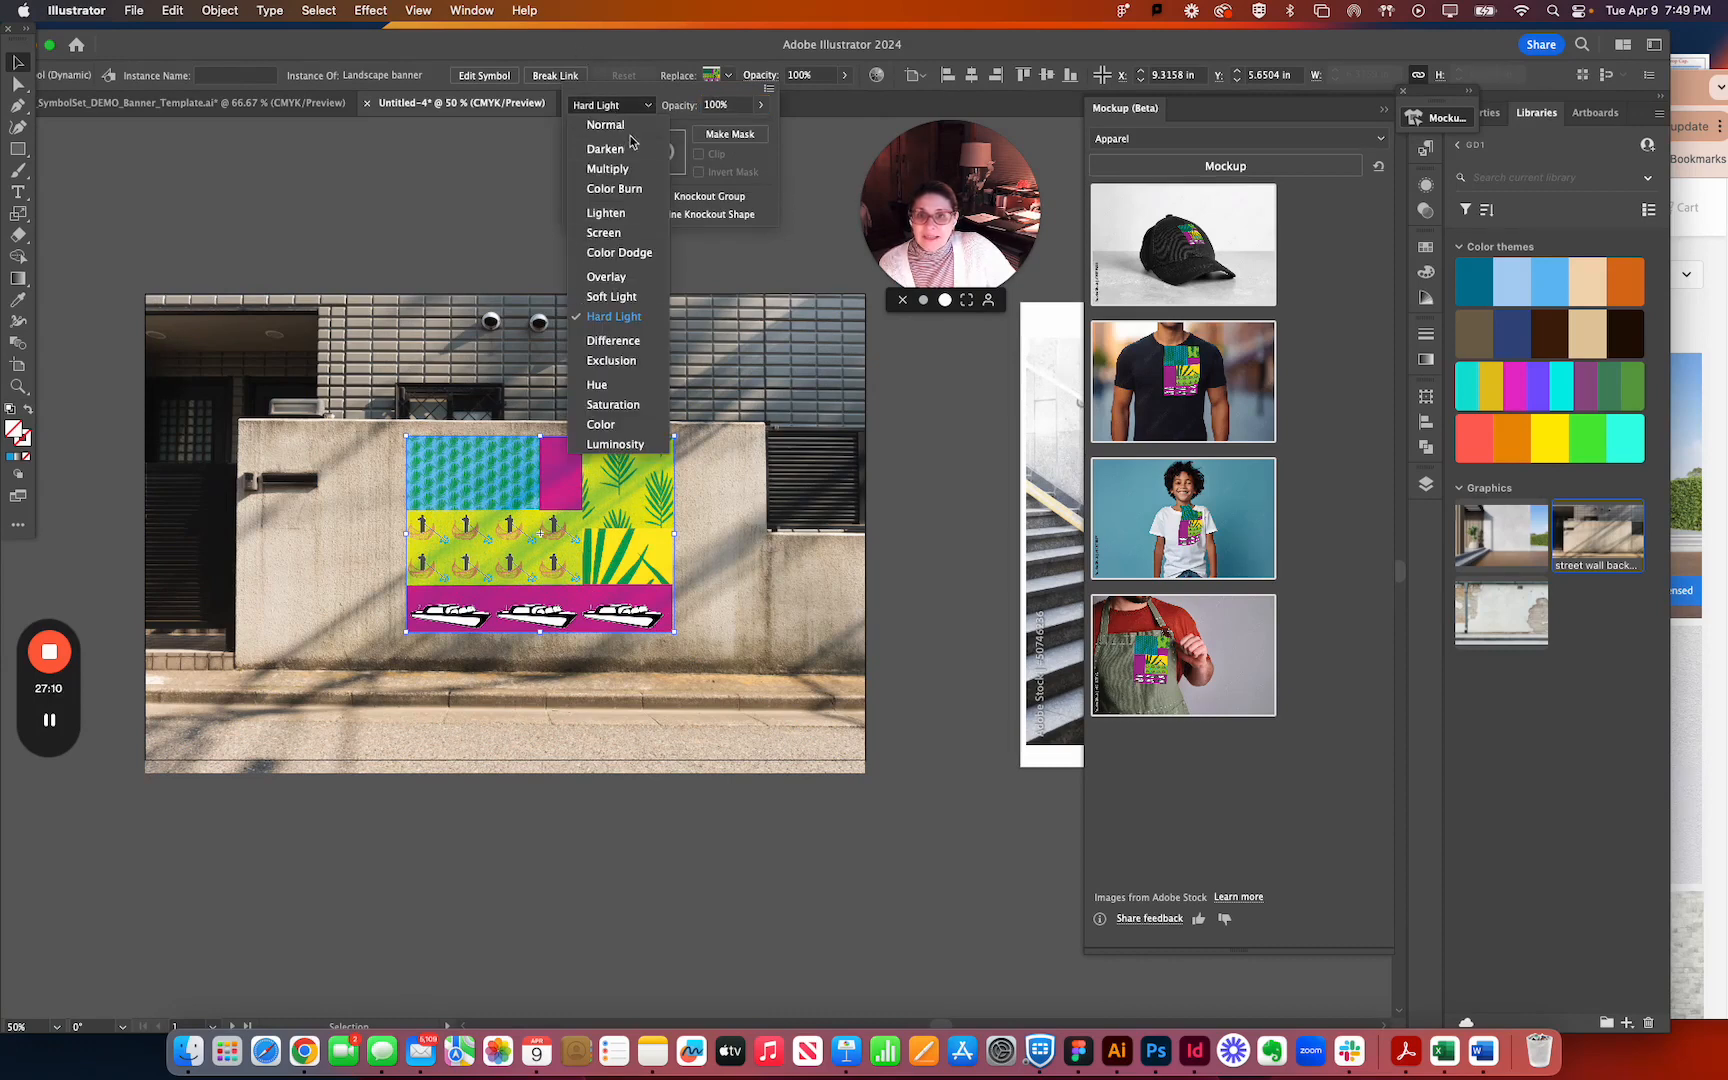
pyautogui.click(613, 105)
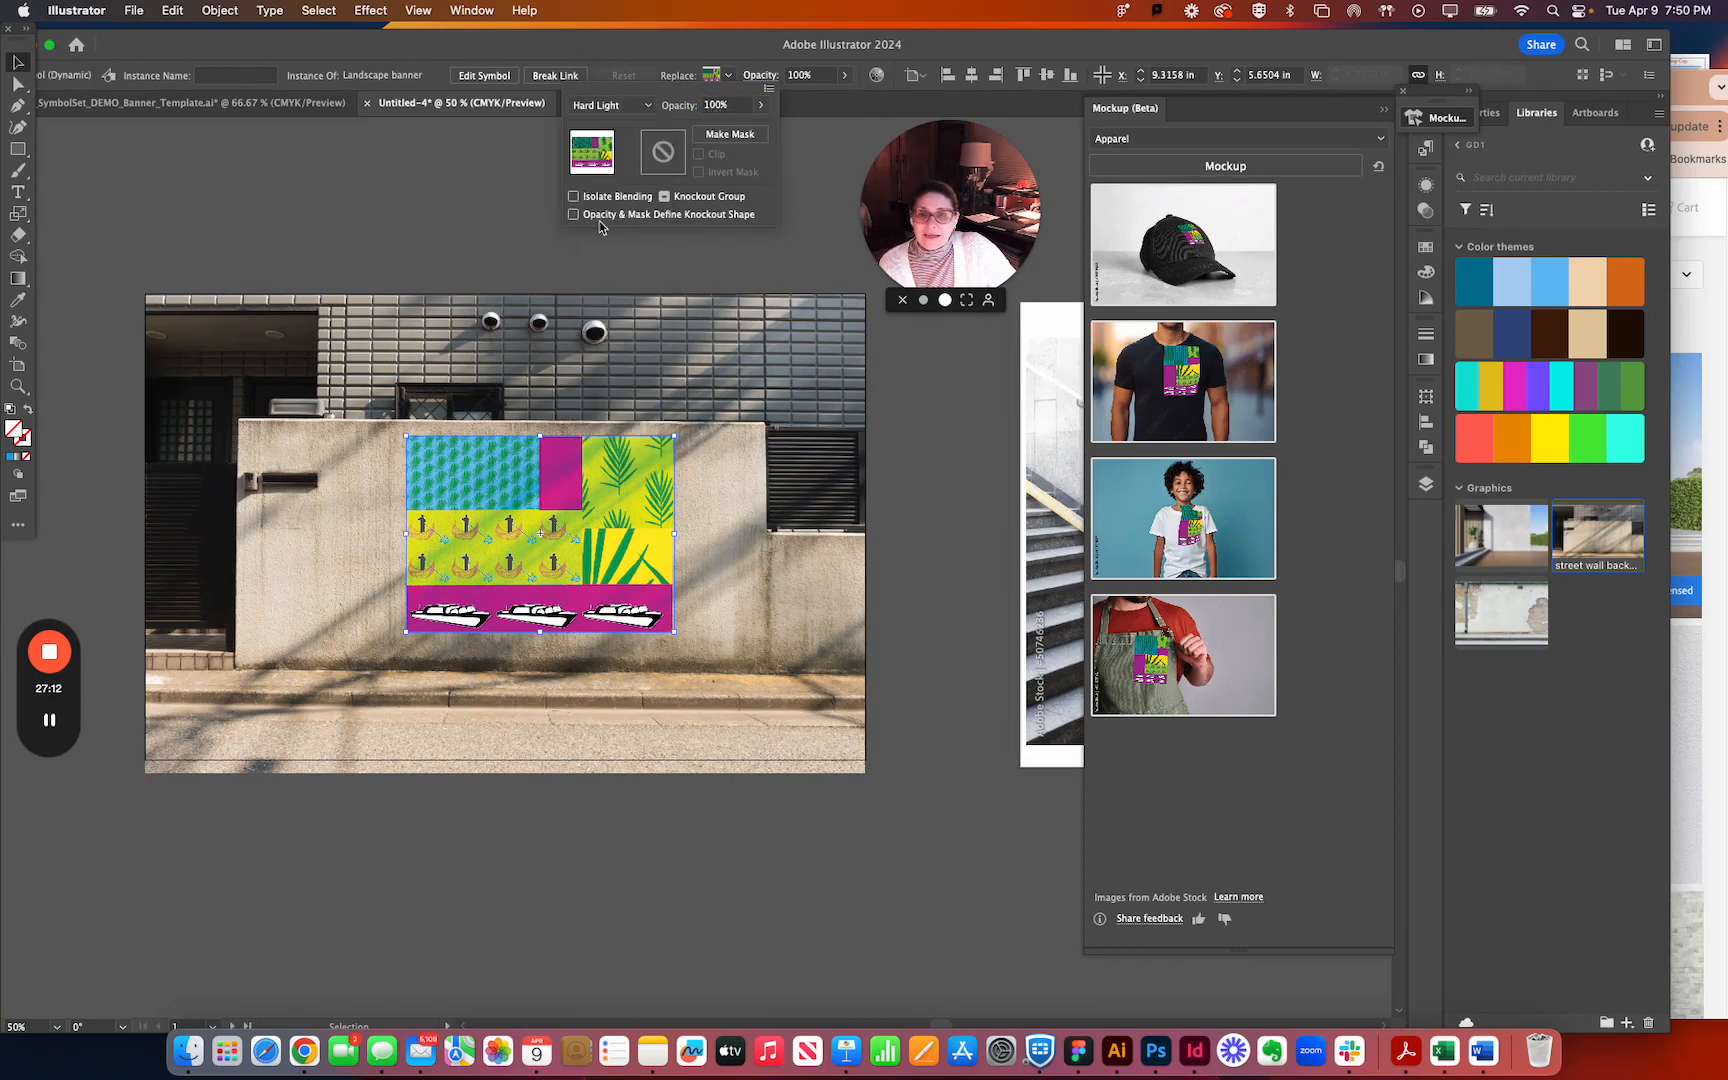
pyautogui.click(614, 270)
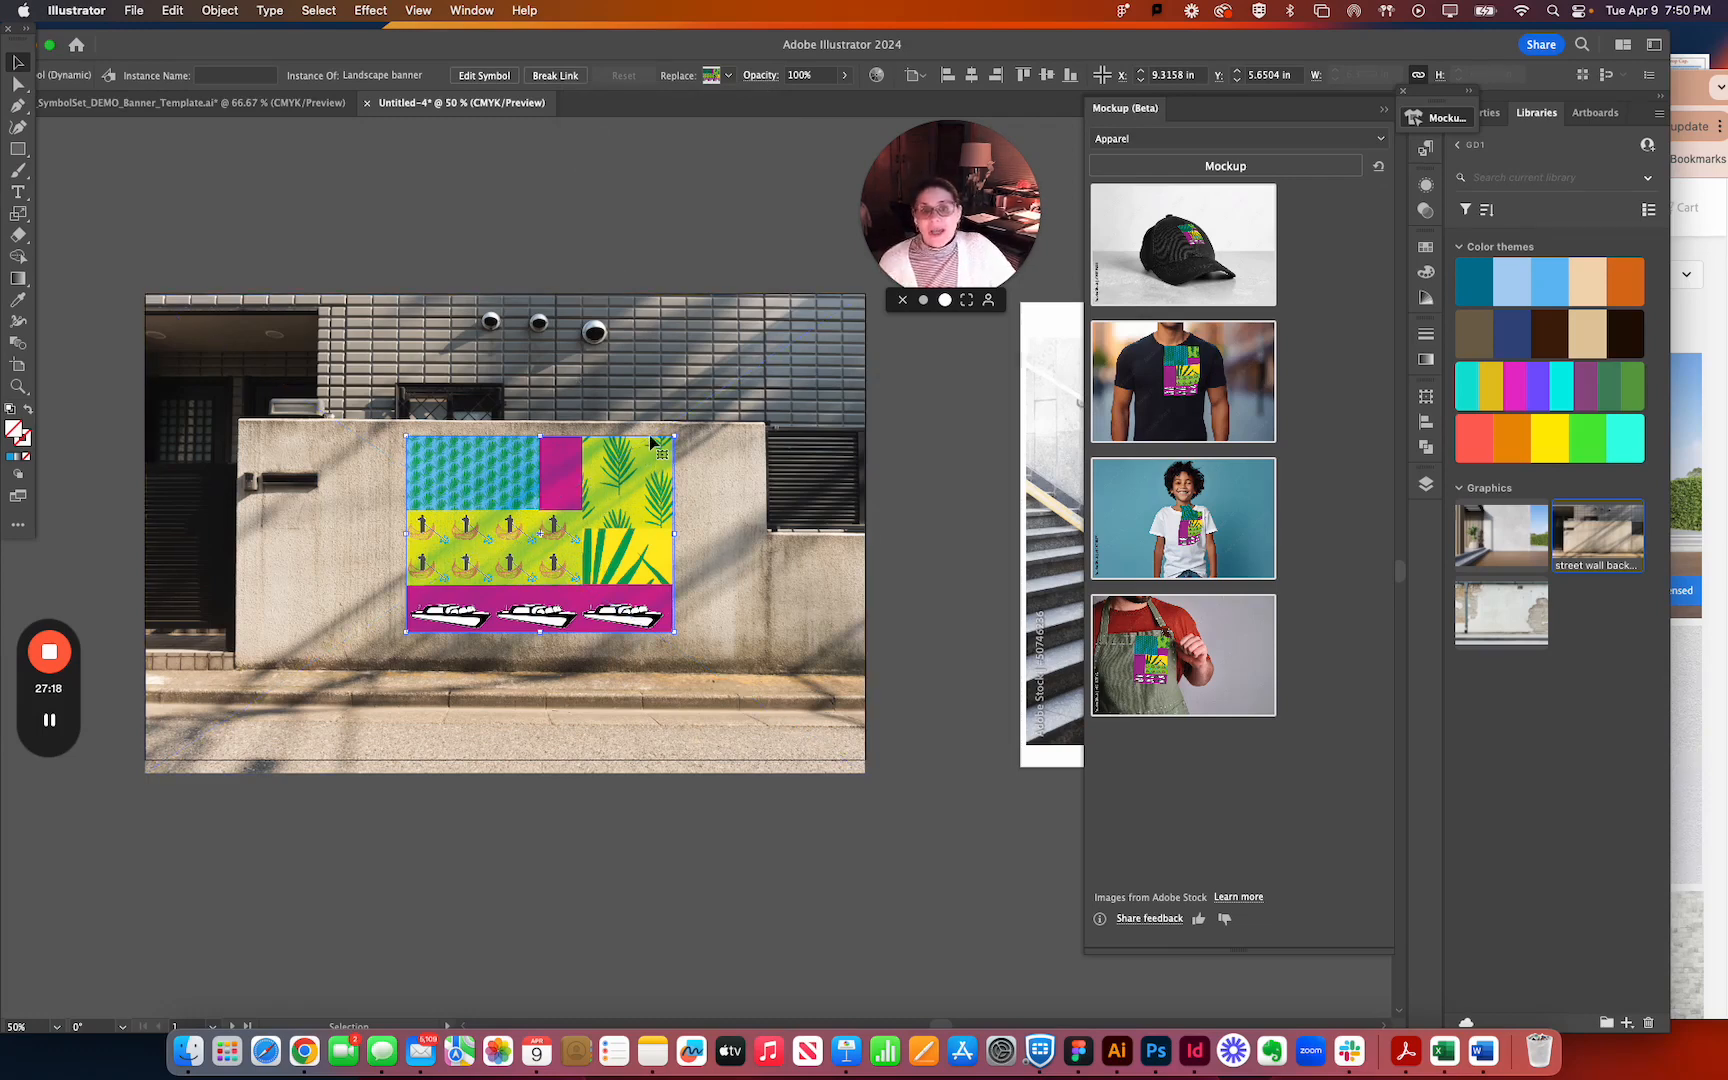
pyautogui.click(586, 223)
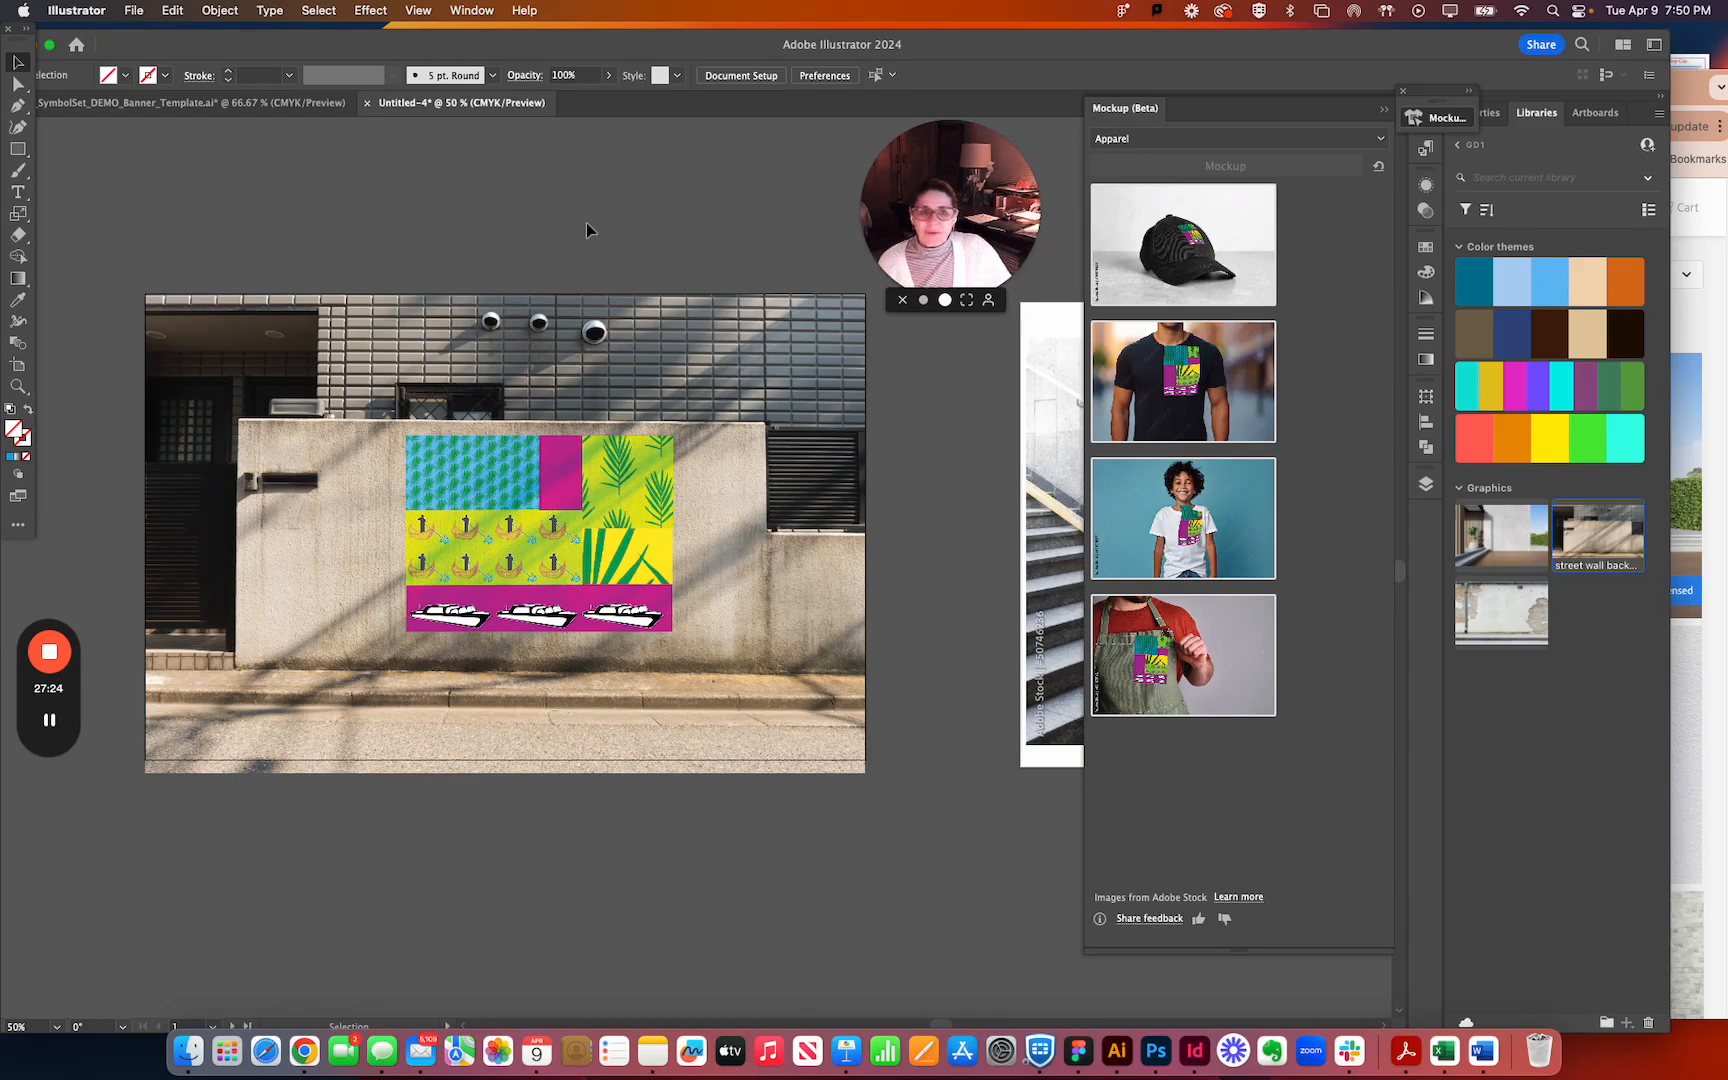
# Collapse the mockup previews to uncover the stairway mockup beside the street wall mockup.
pyautogui.click(1386, 110)
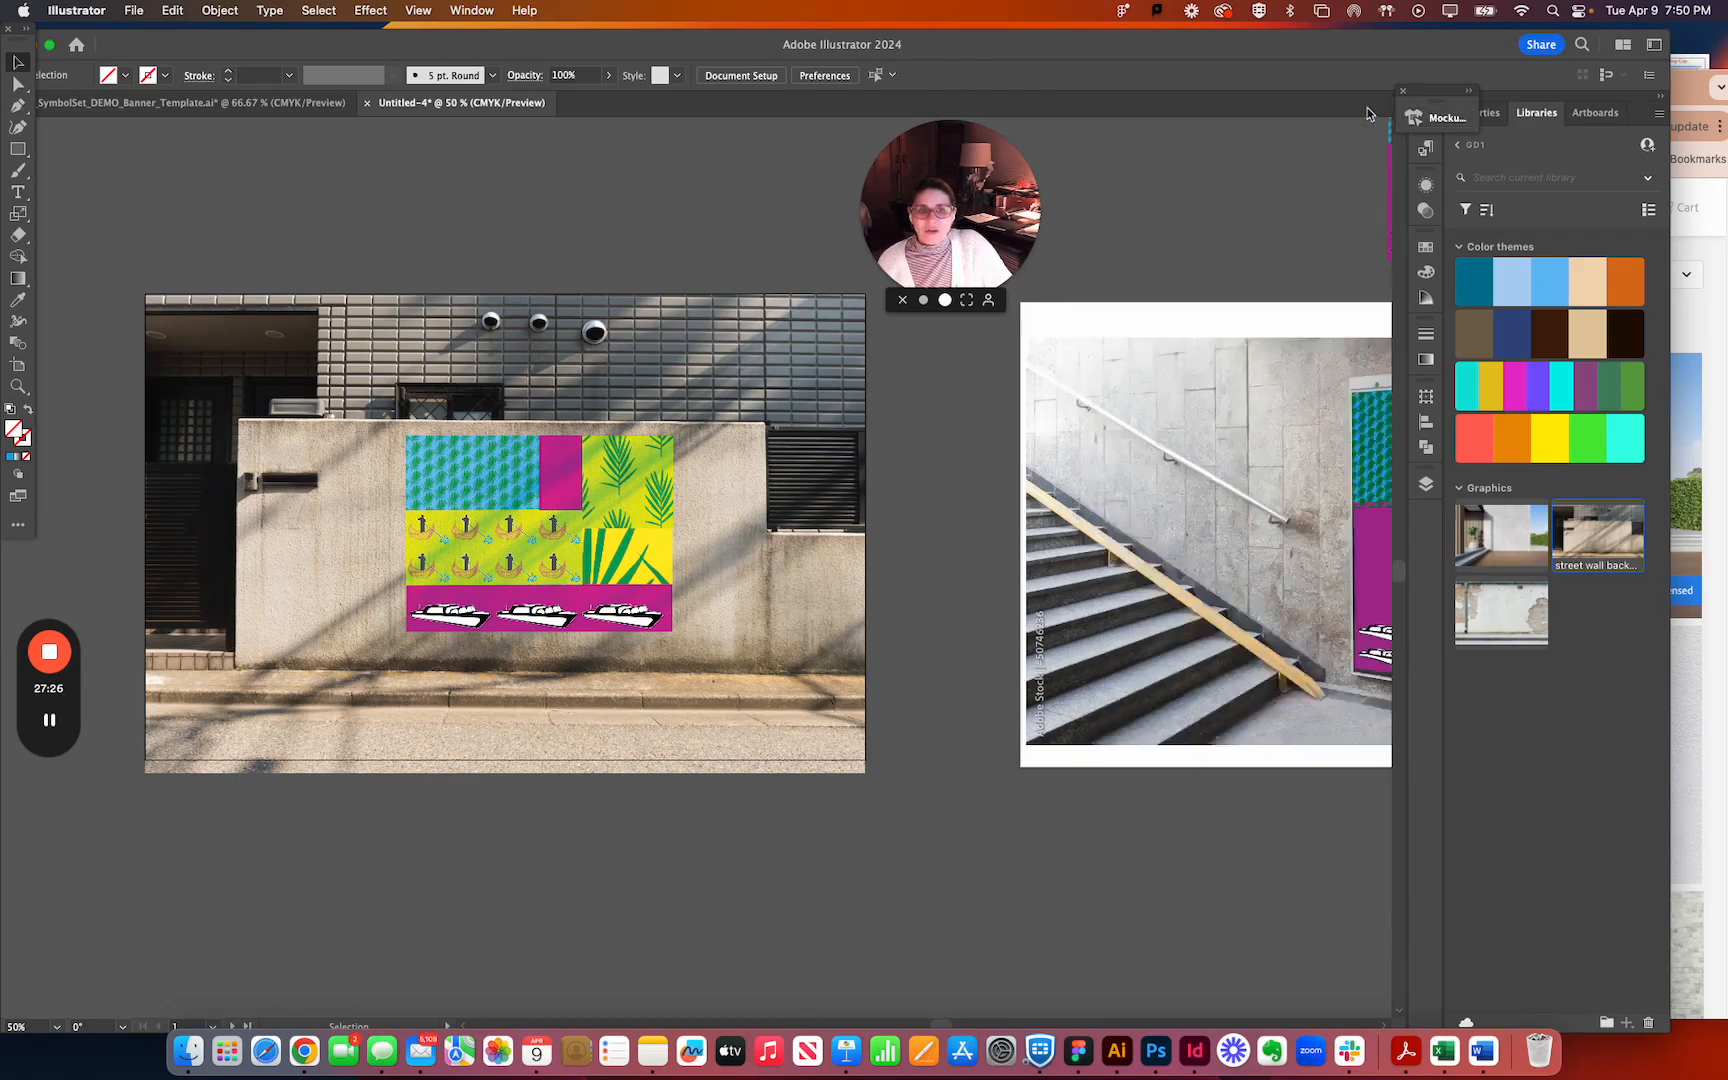
pyautogui.moveTo(1157, 180); pyautogui.dragTo(1092, 178)
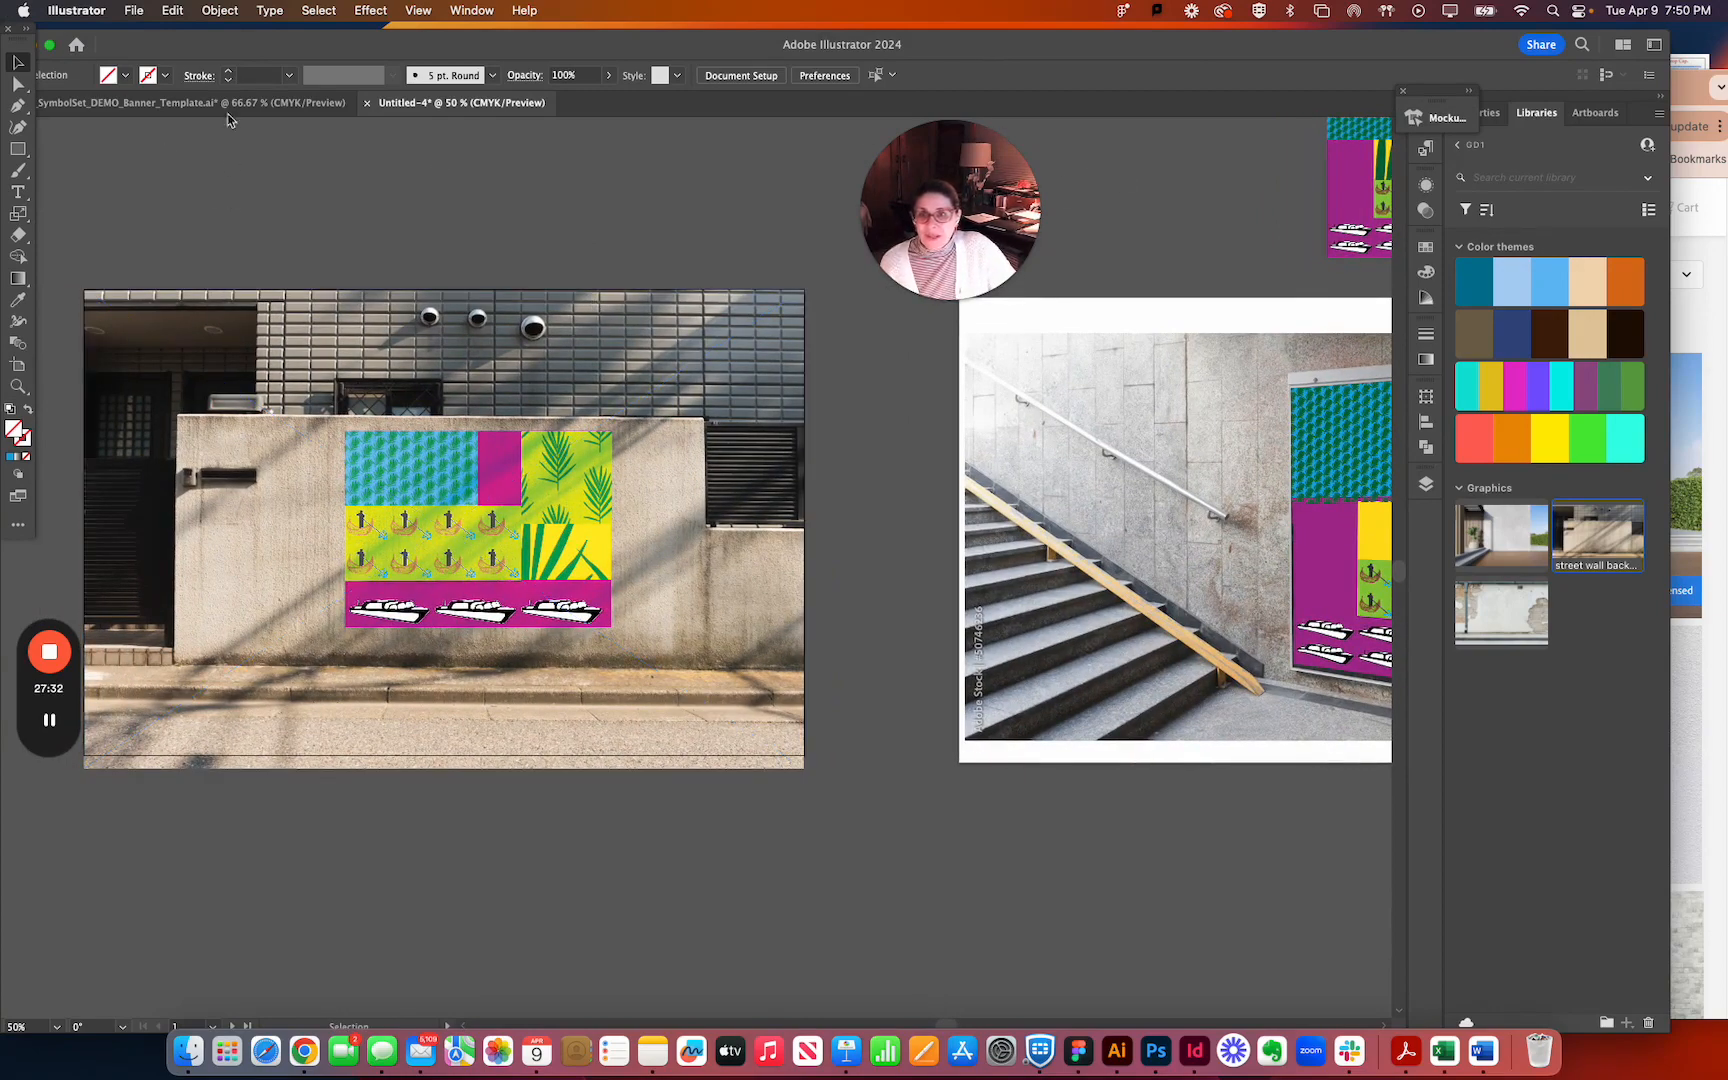
pyautogui.click(138, 10)
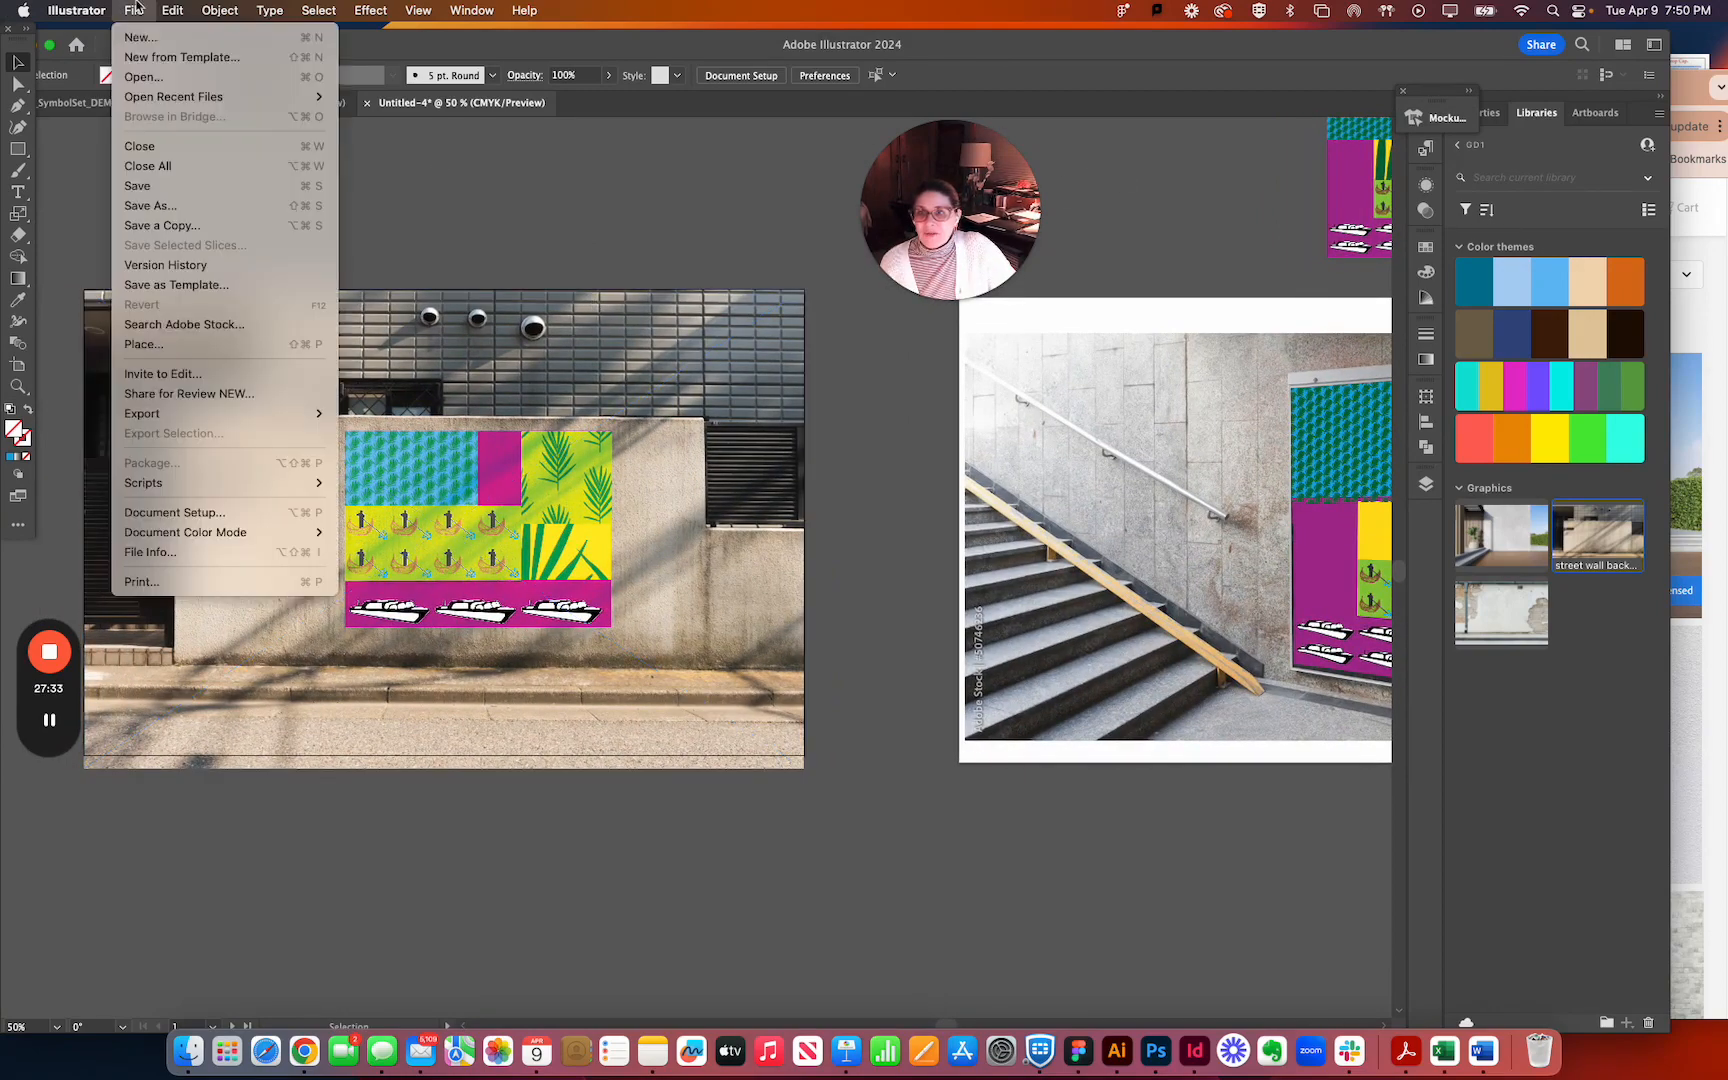
pyautogui.click(168, 166)
pyautogui.click(928, 580)
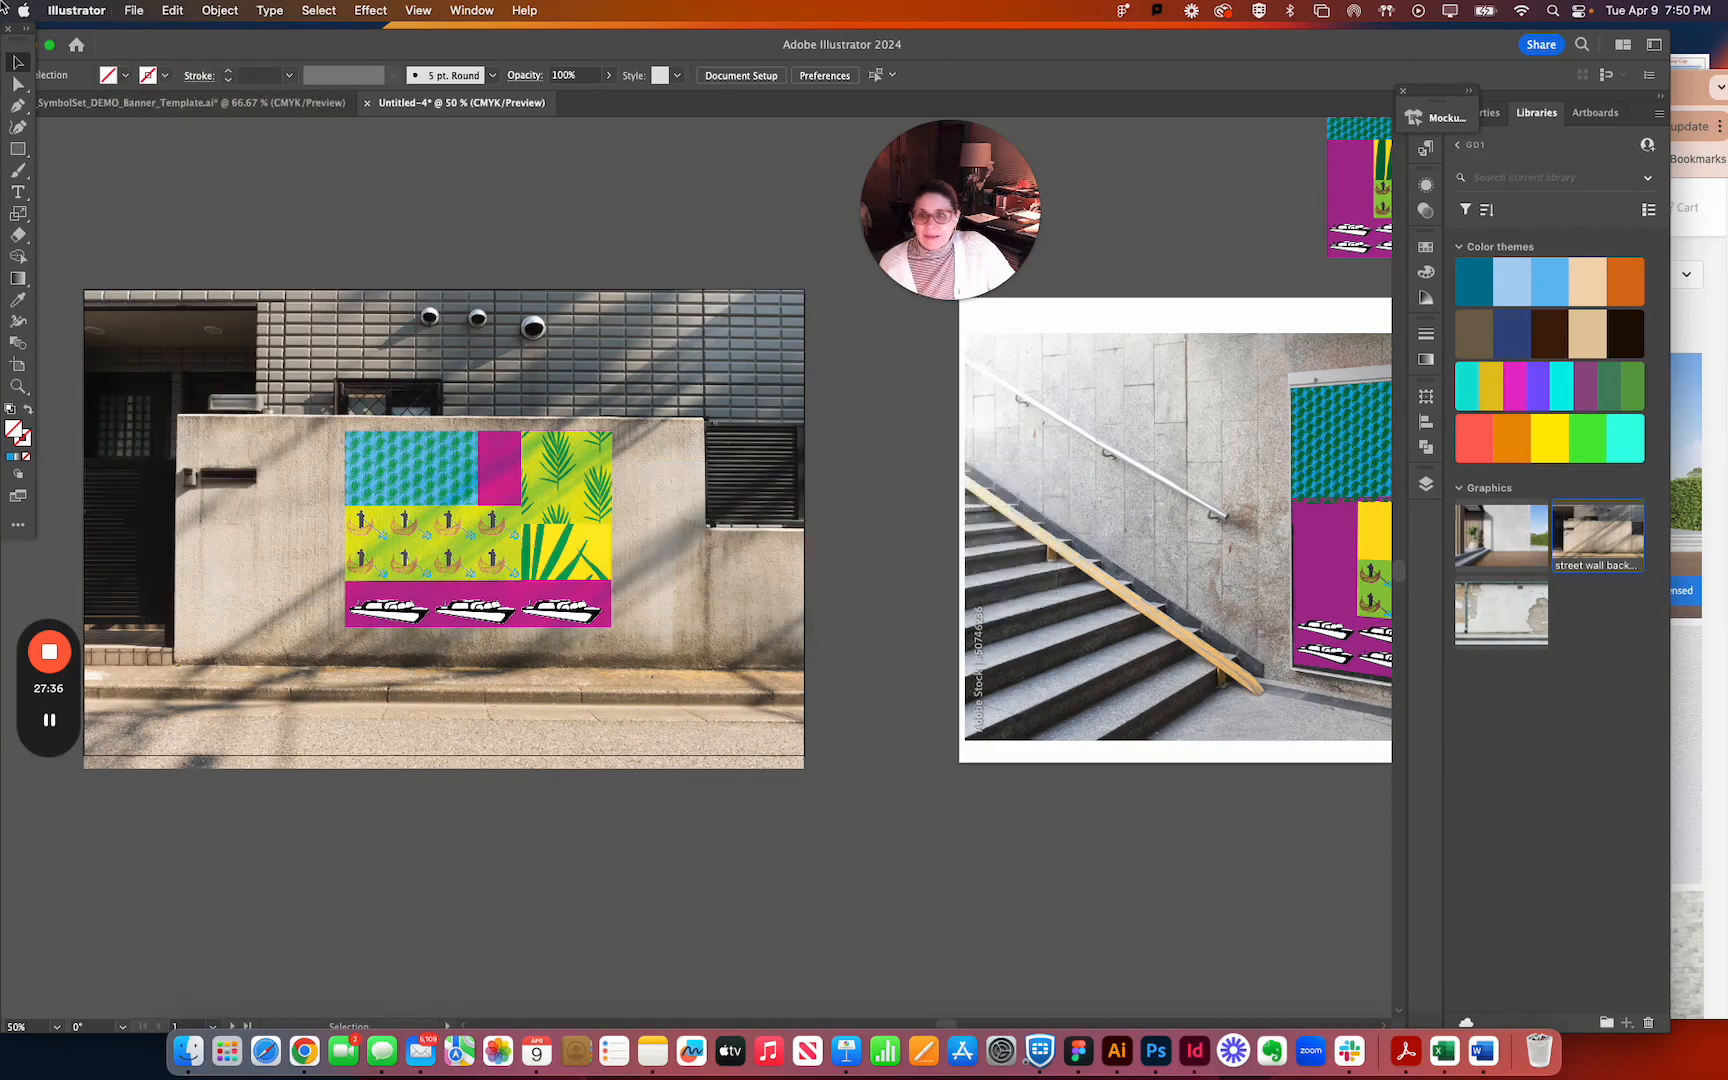
# Save the mockup document on the computer in Adobe Illustrator format, named with the designer's full name followed by "_Mockups P4 Banners".
pyautogui.click(134, 10)
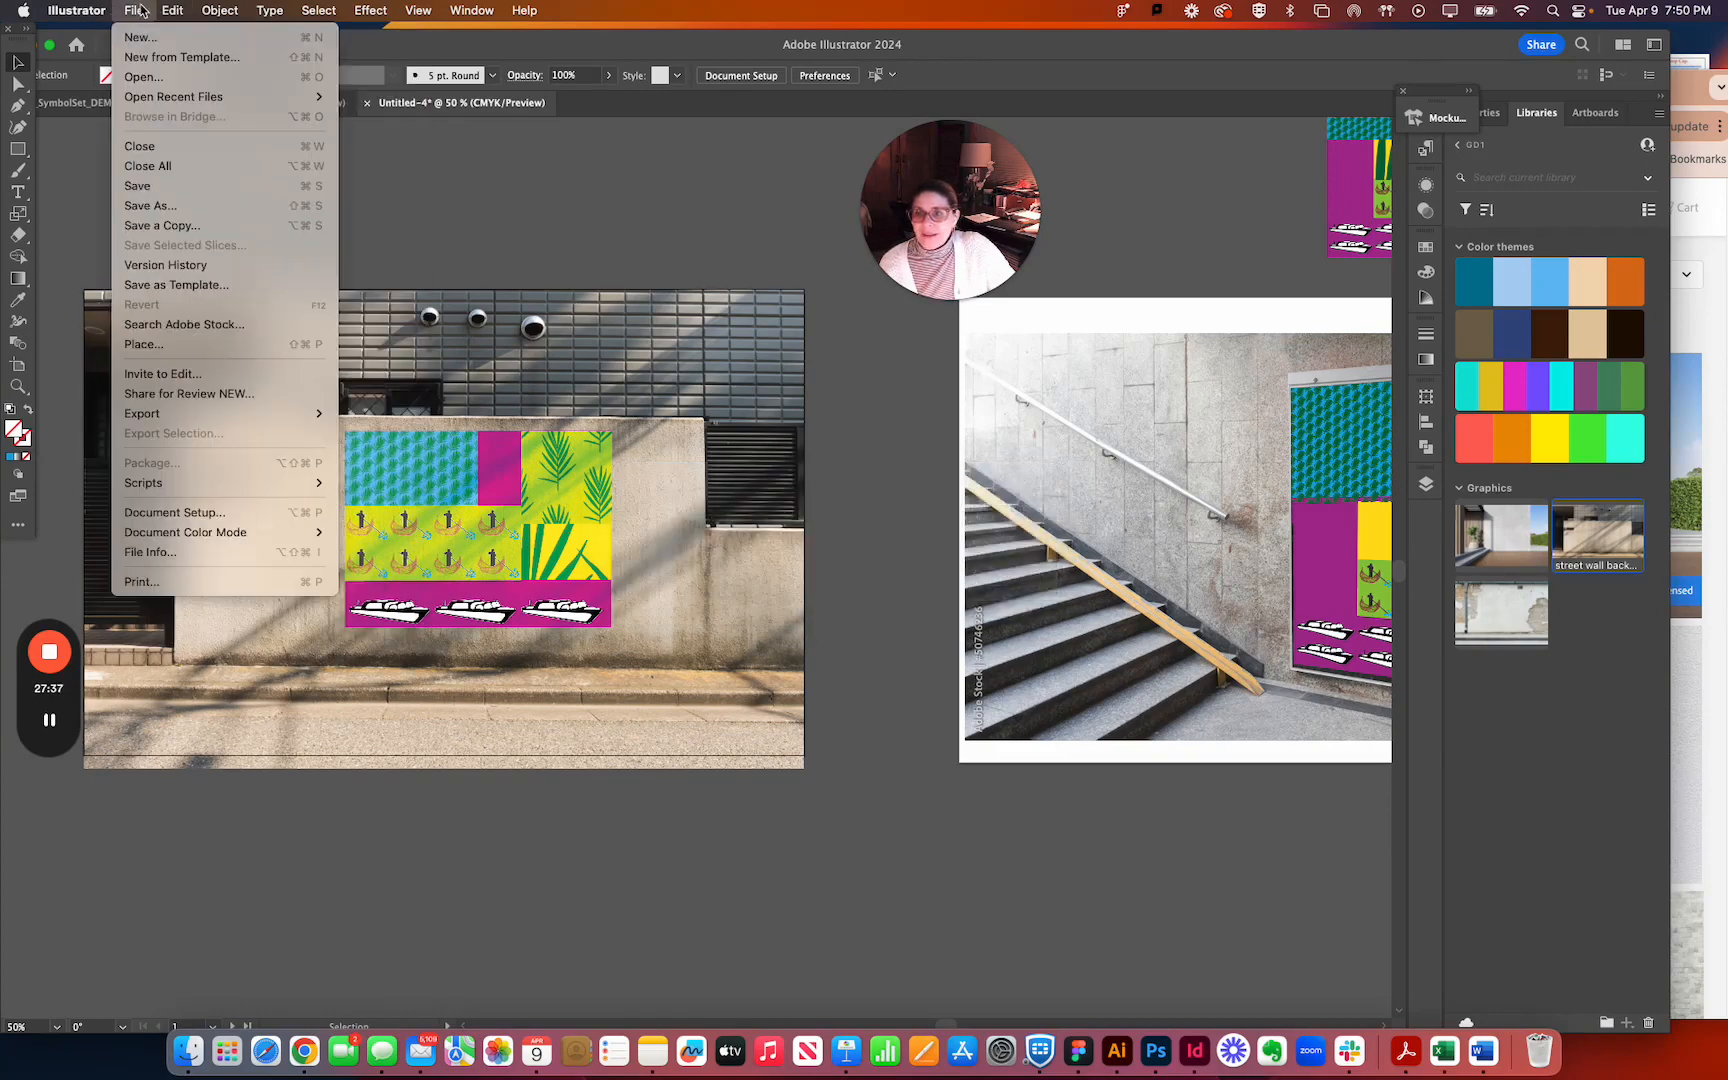
pyautogui.click(130, 207)
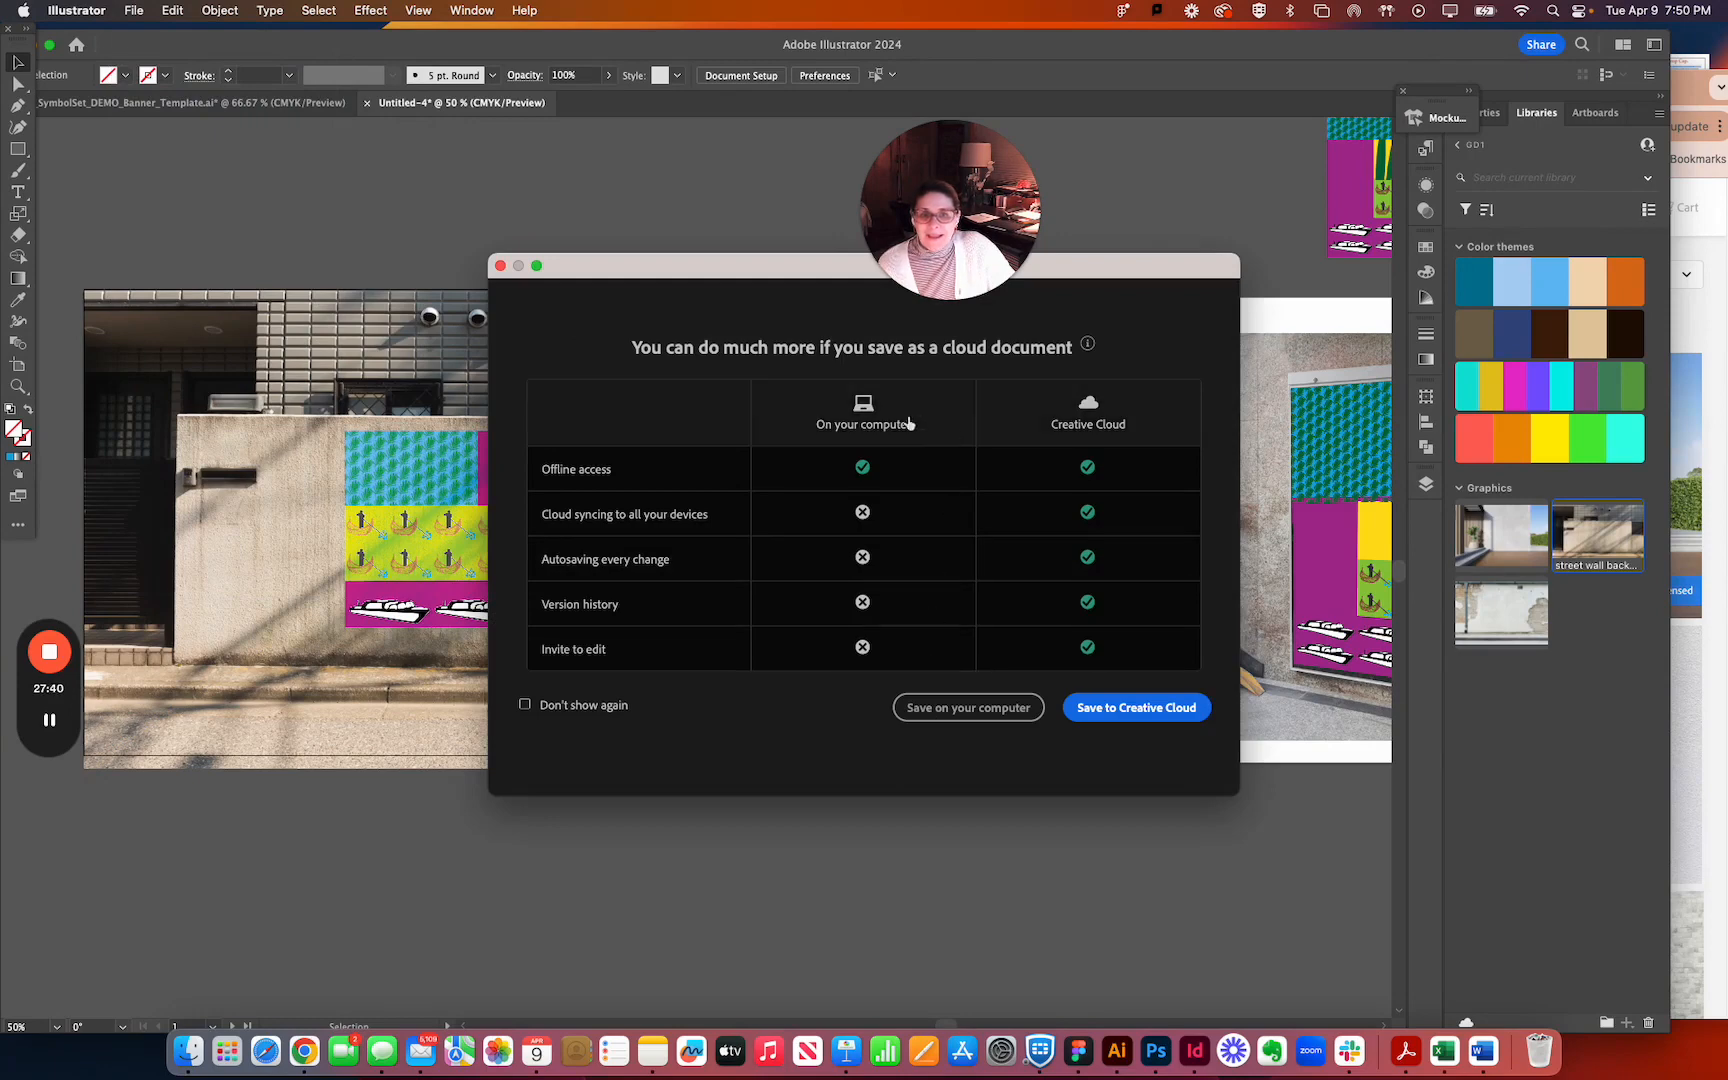
pyautogui.click(1010, 712)
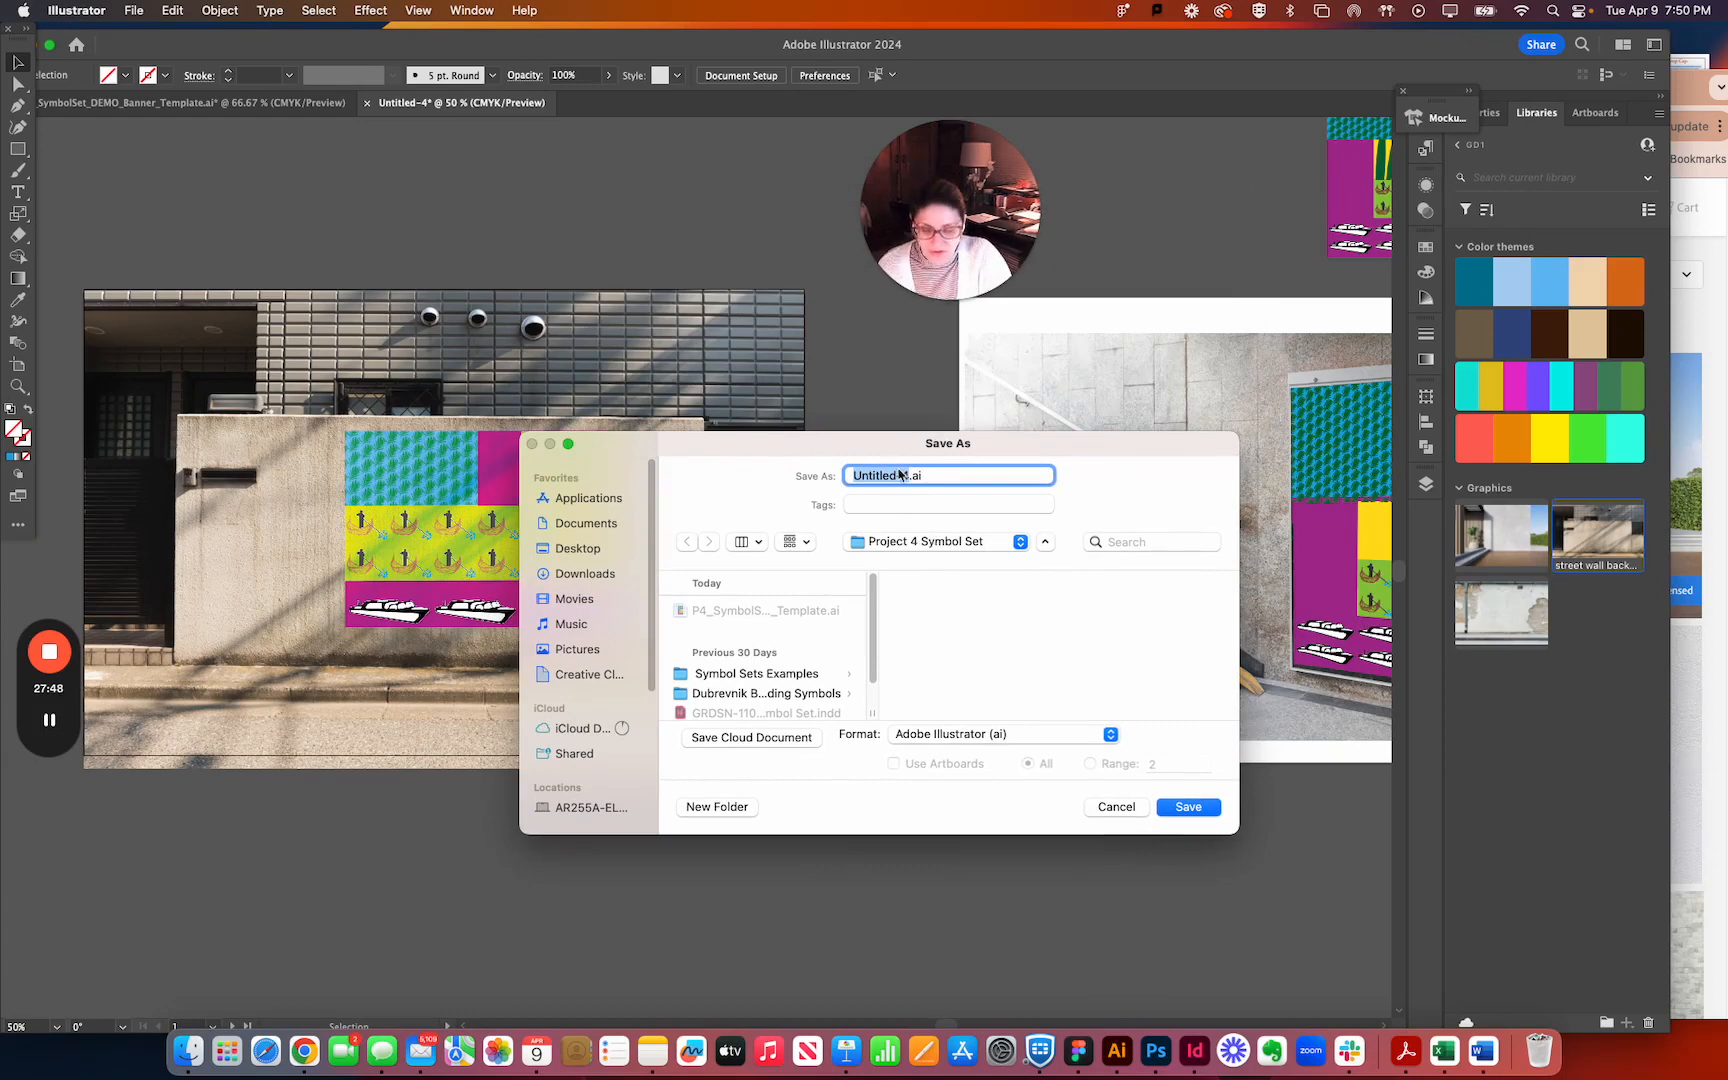
pyautogui.write('A')
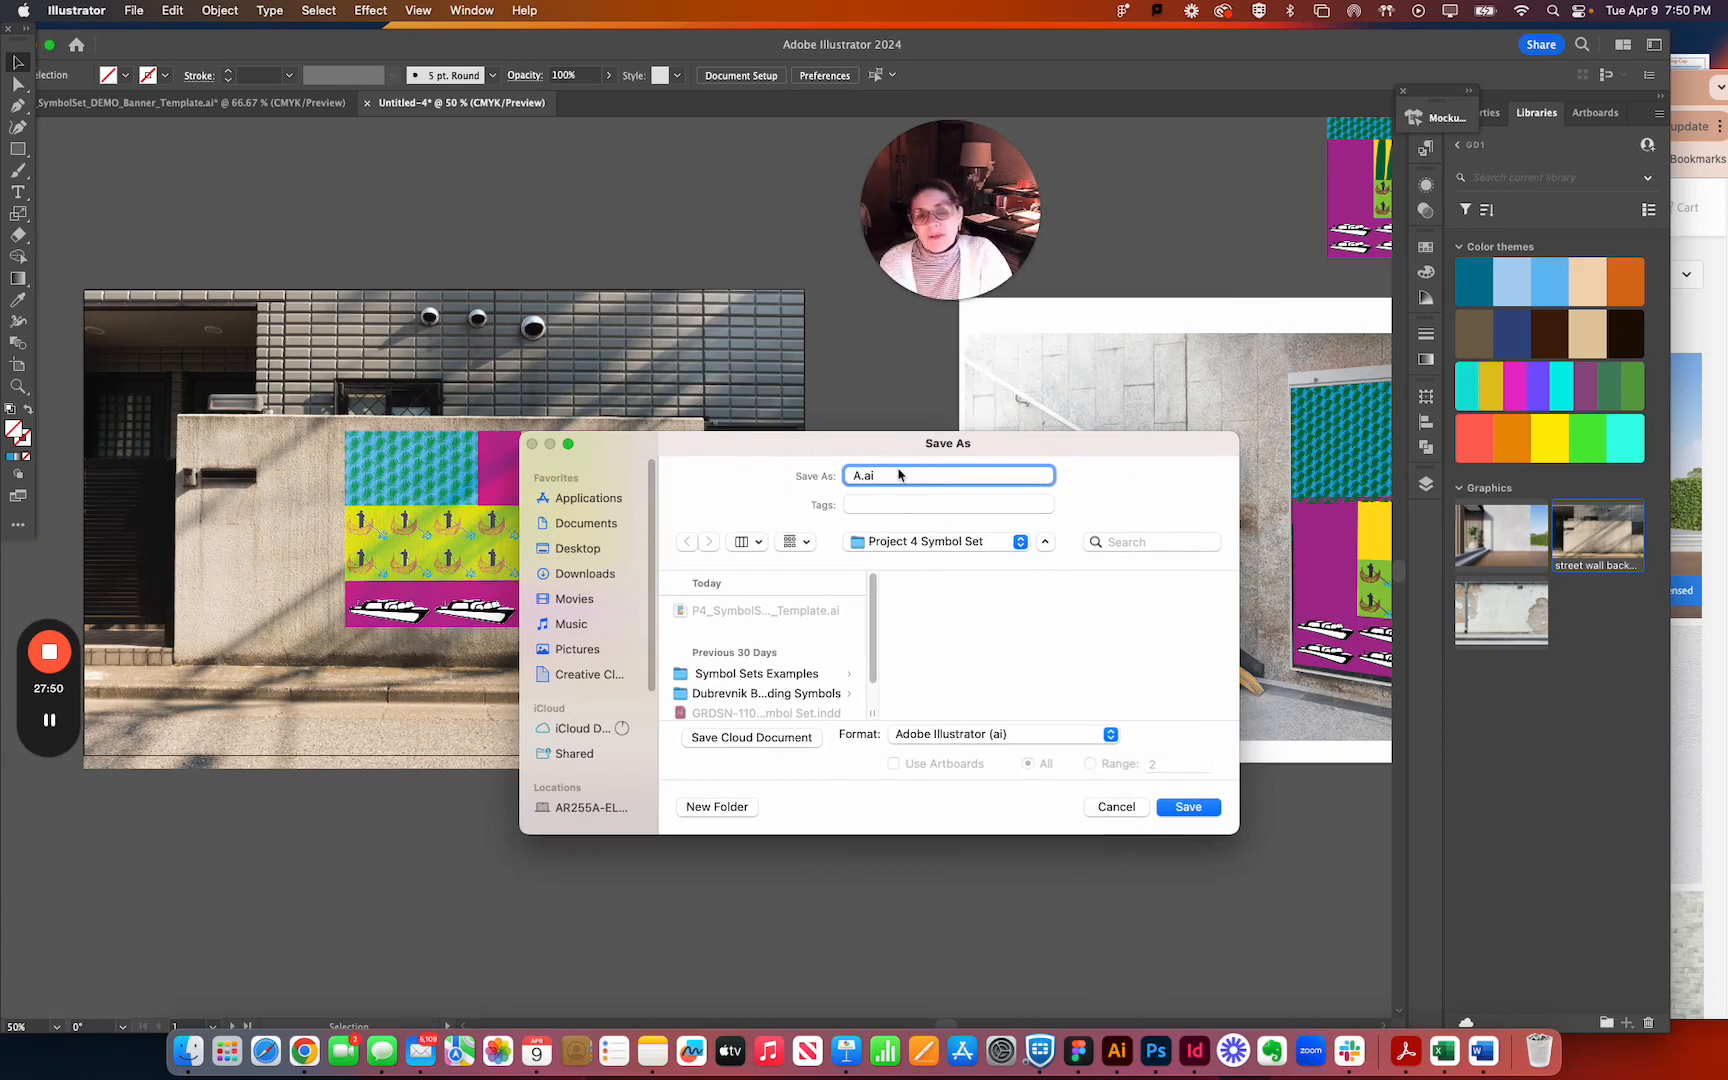
pyautogui.write('myDecker')
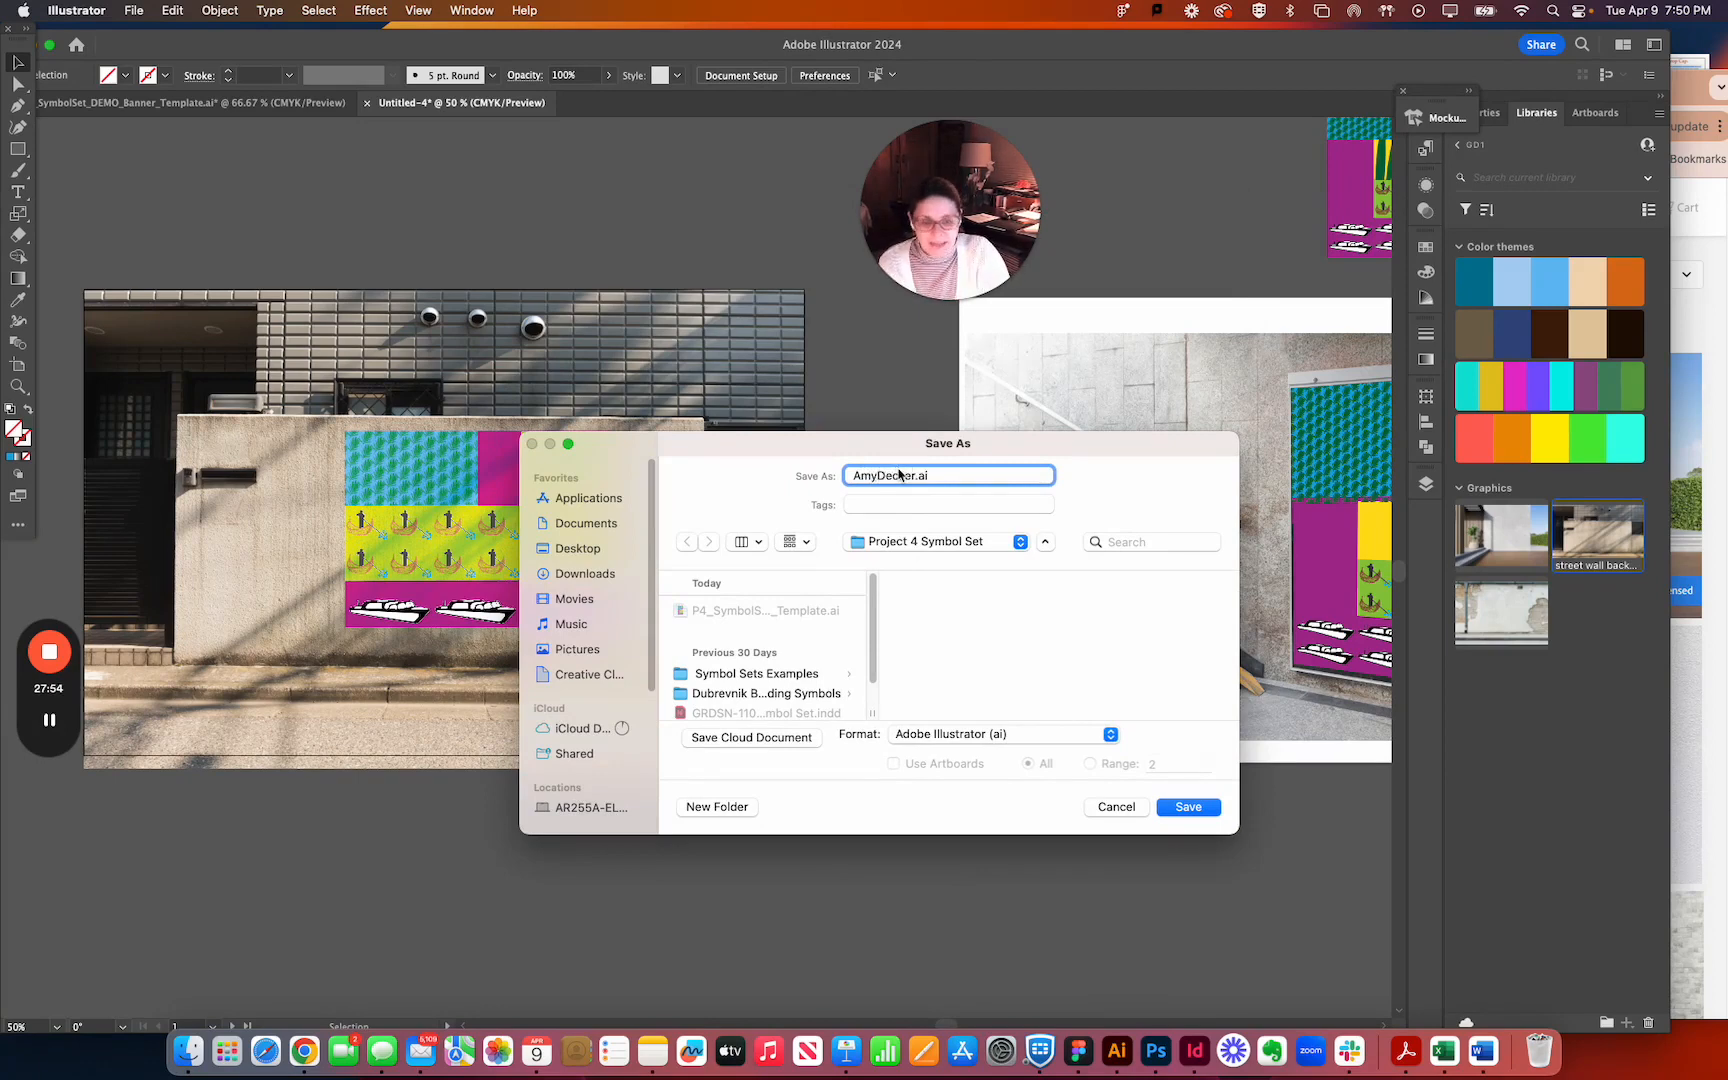
pyautogui.write('_Mockup')
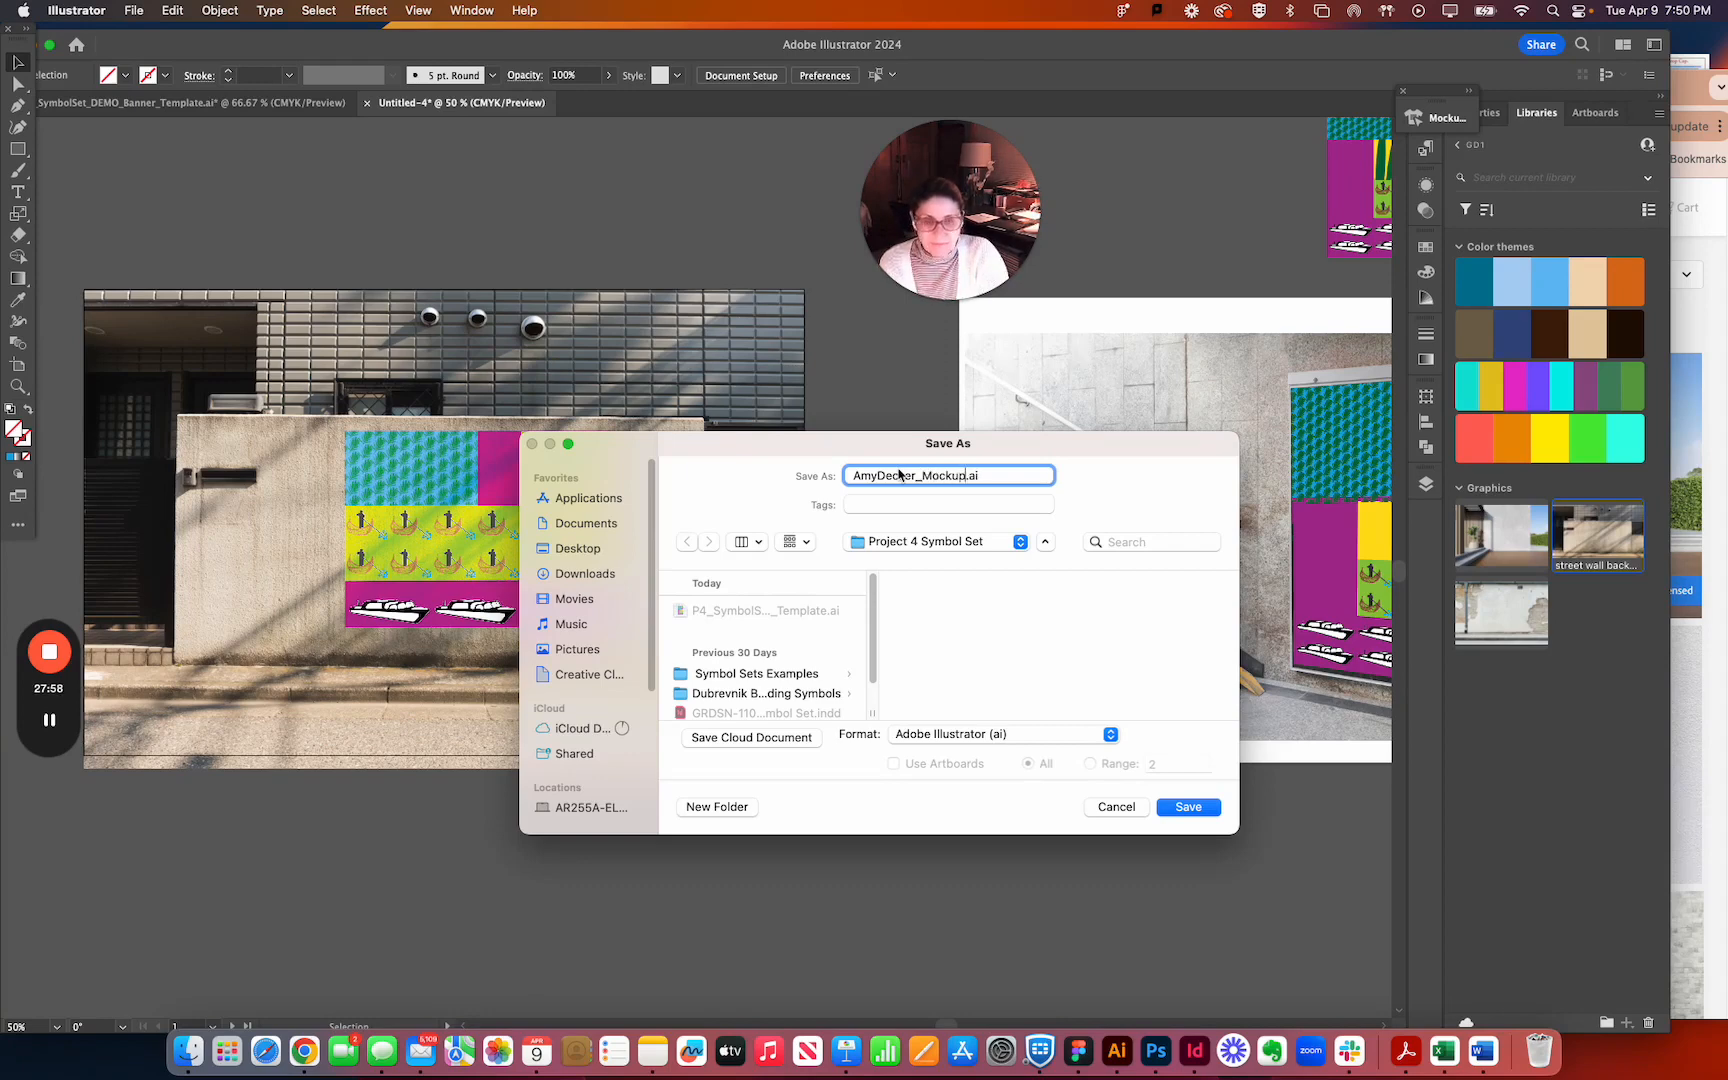
pyautogui.write('s P4')
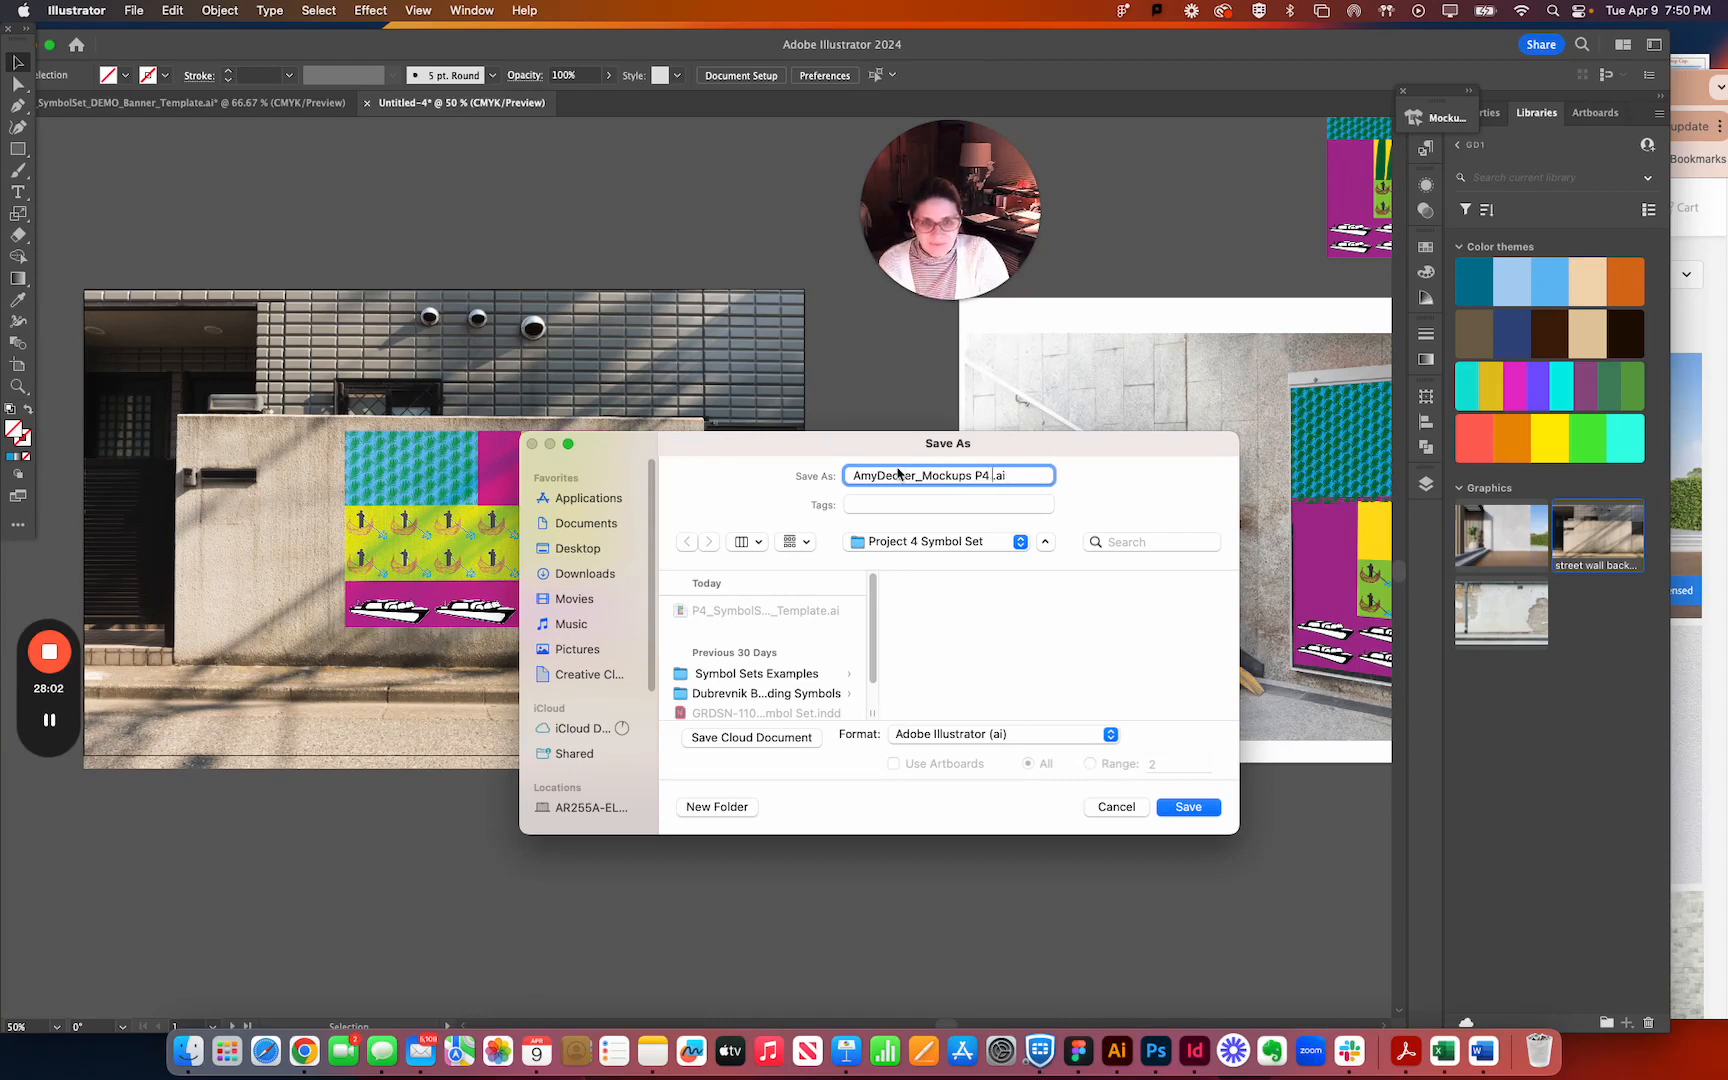
pyautogui.write(' Banners')
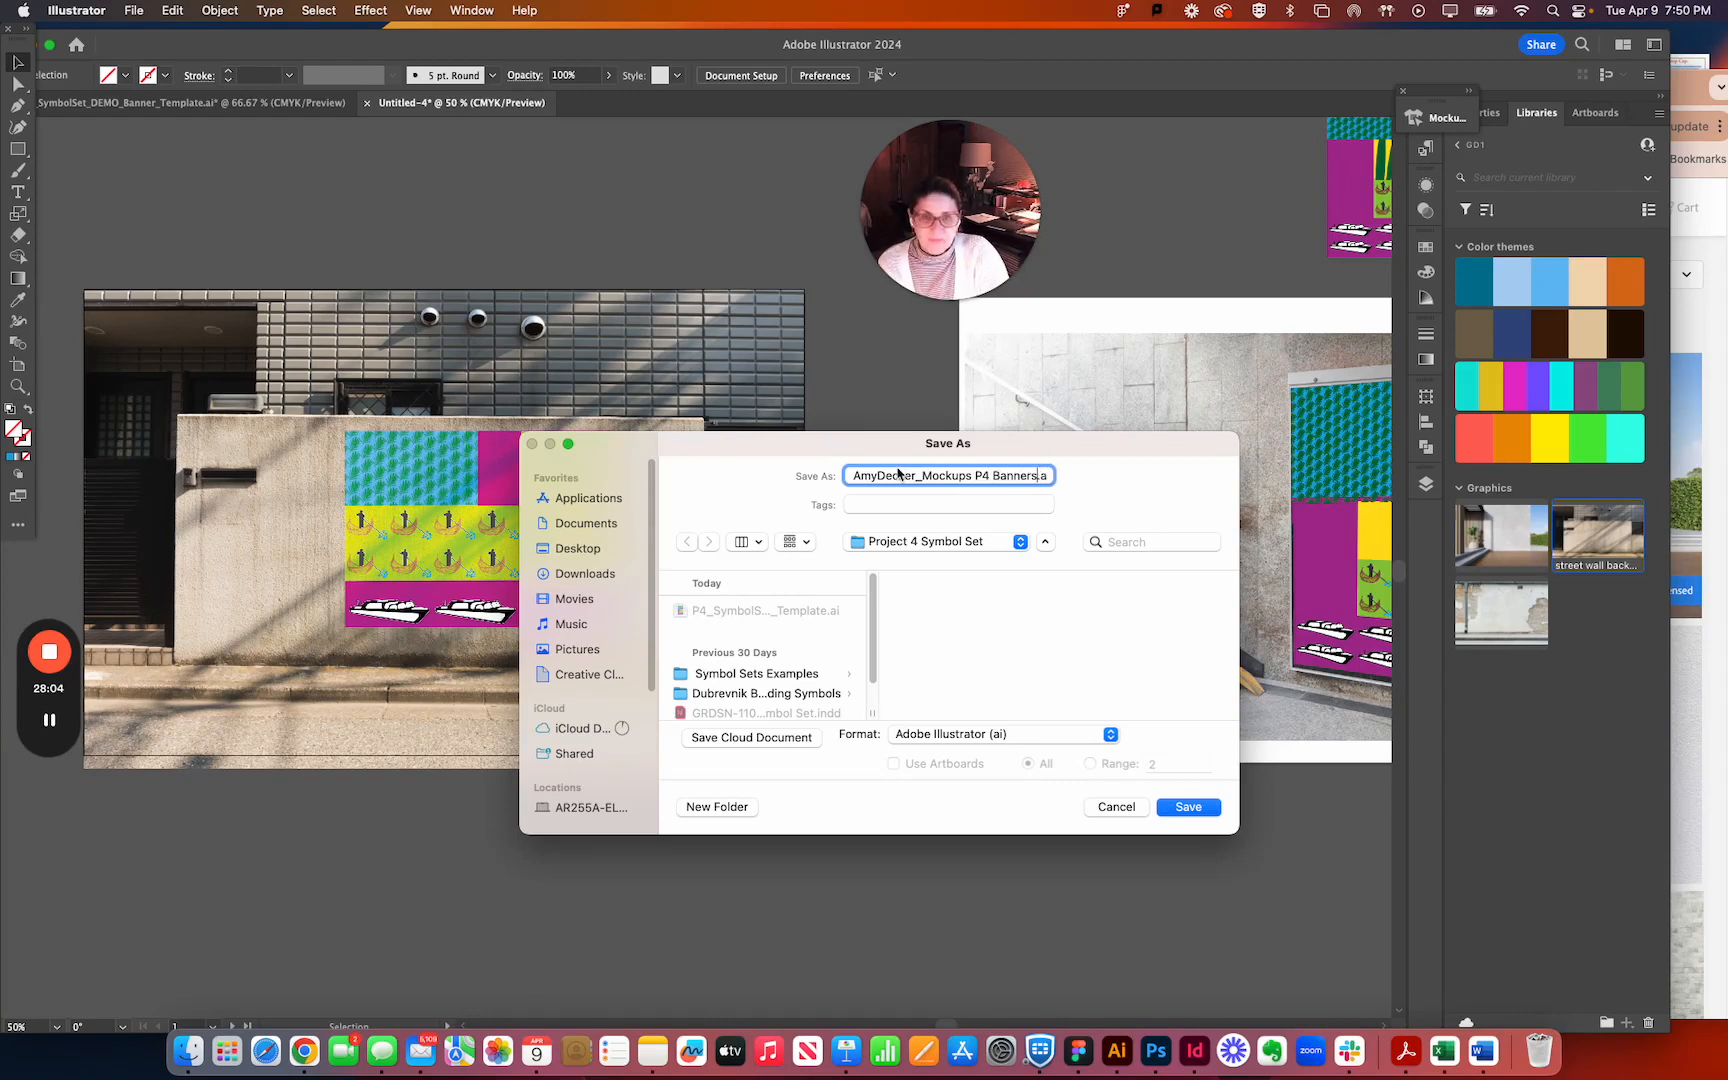
pyautogui.click(956, 736)
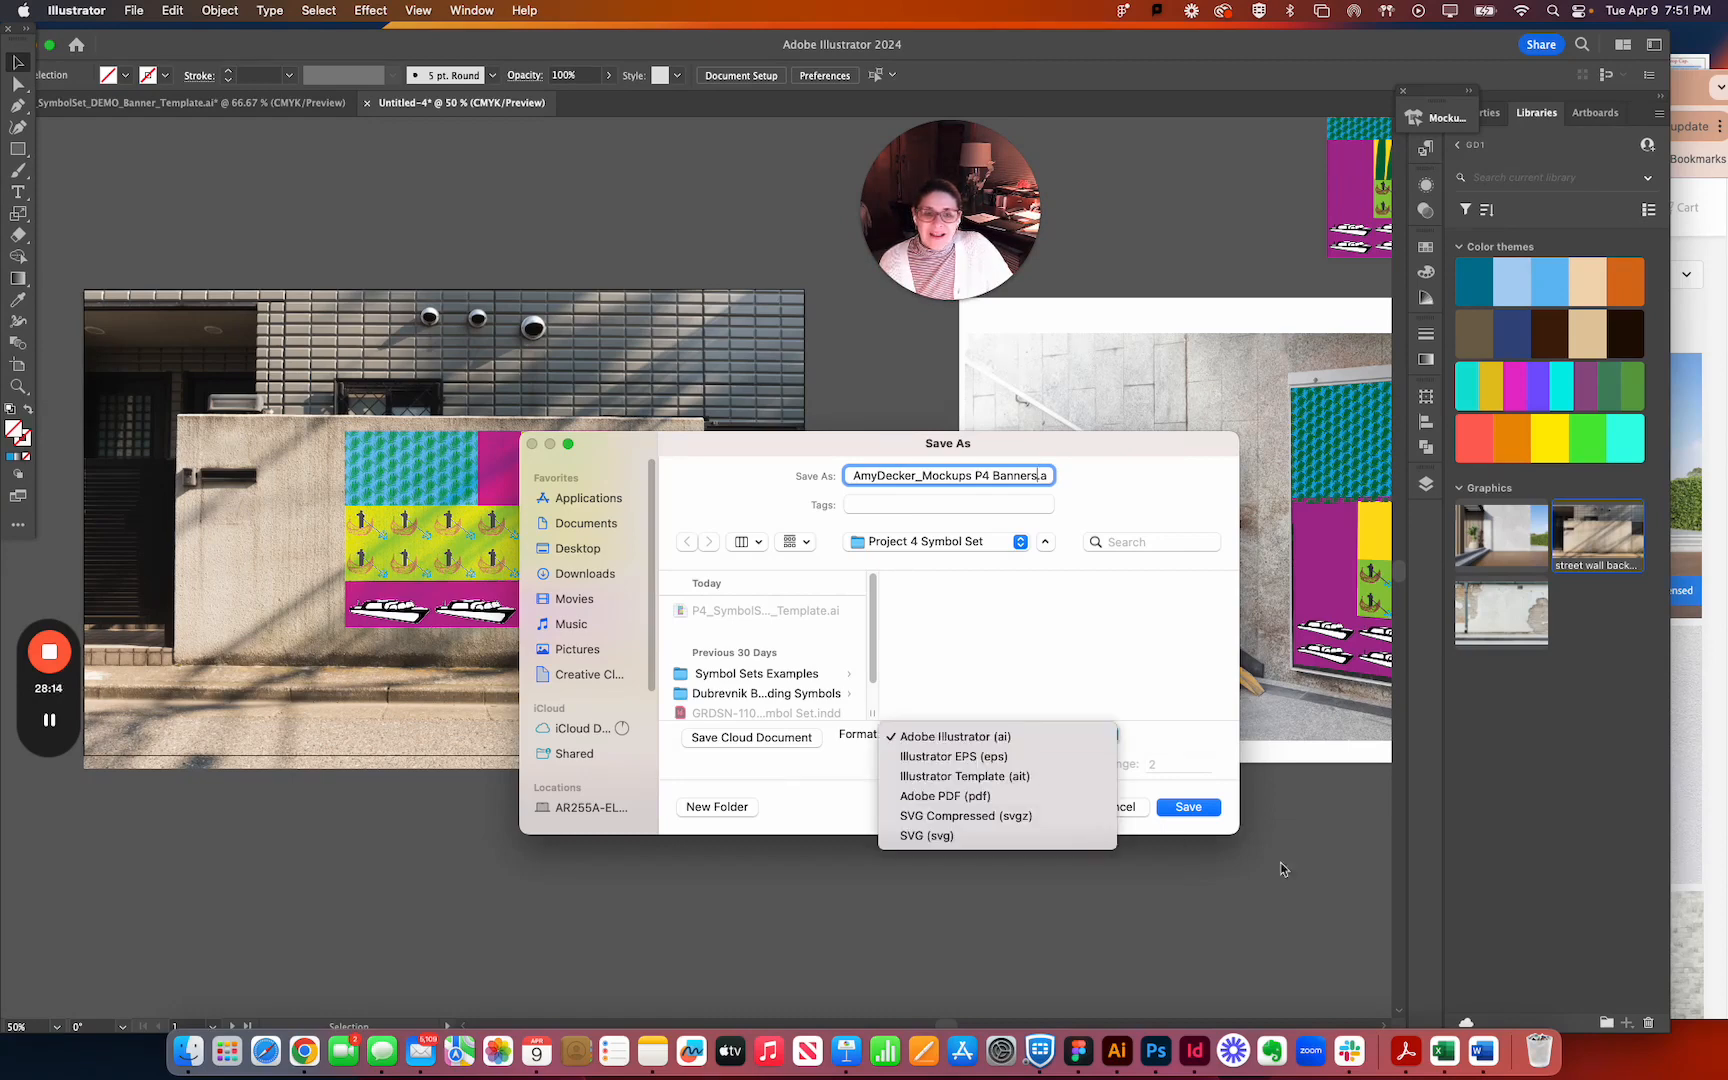
pyautogui.click(1198, 812)
pyautogui.click(1198, 812)
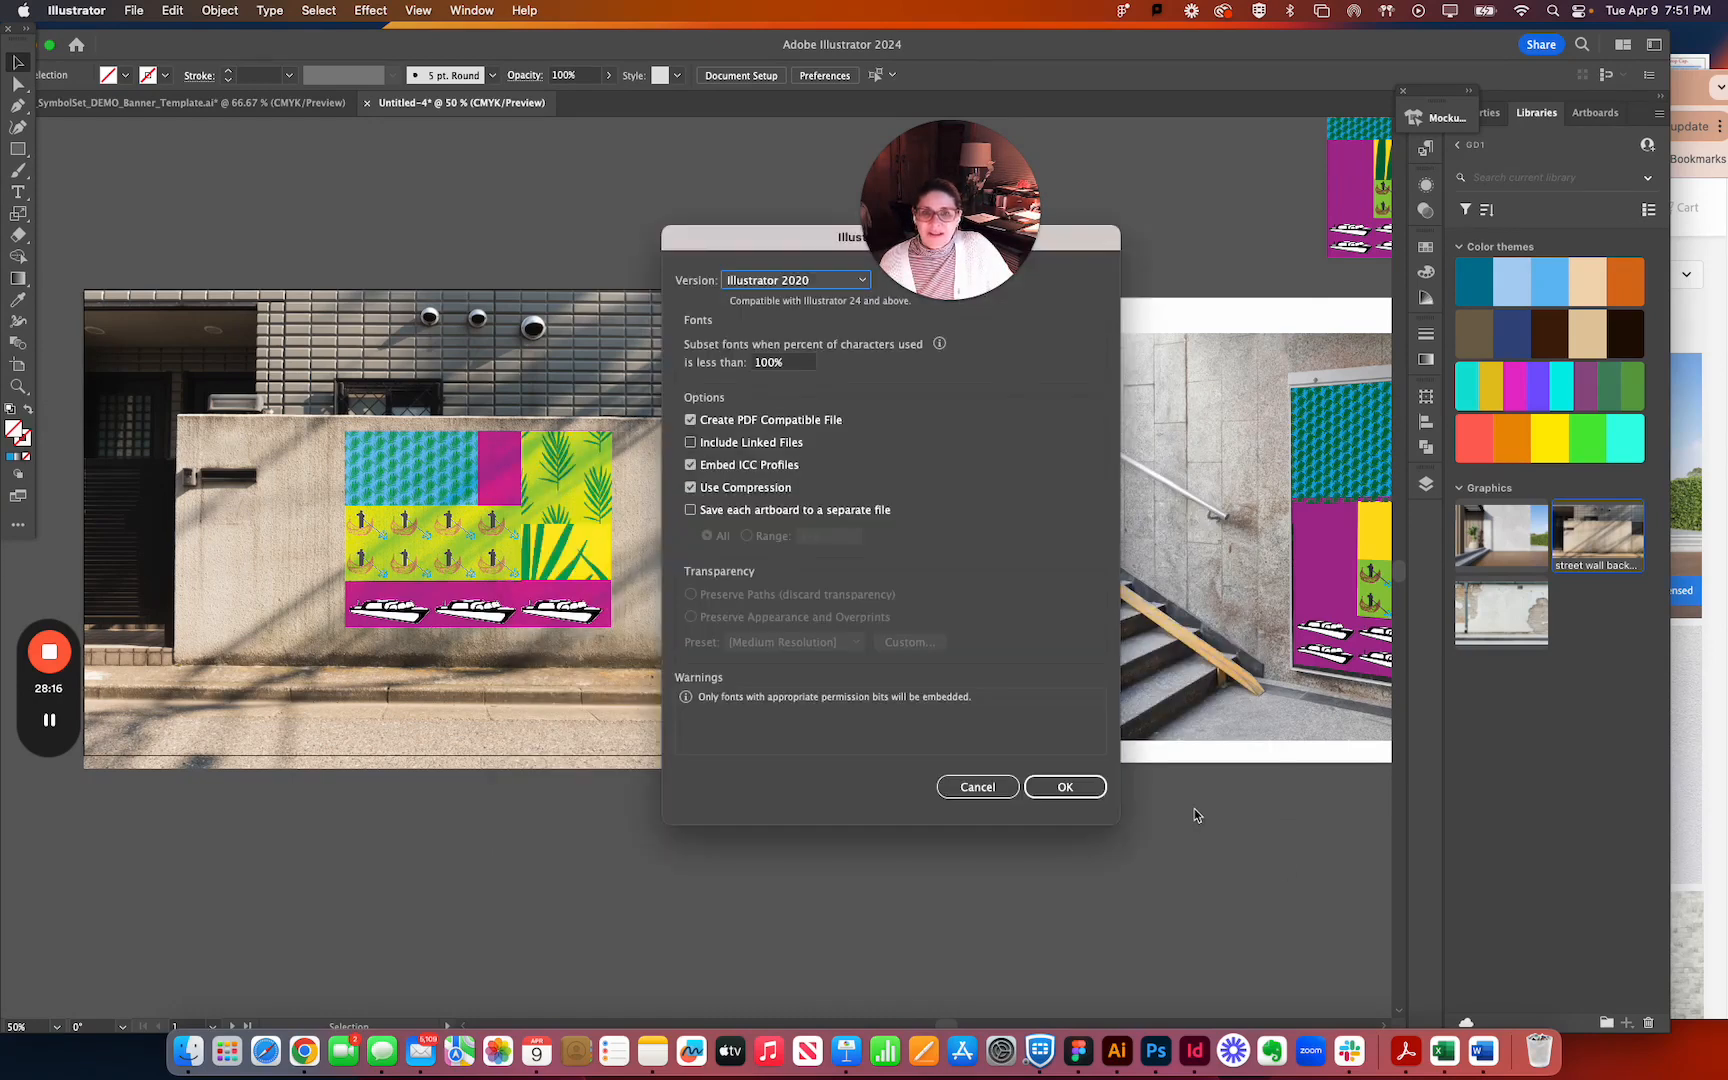
pyautogui.click(1081, 787)
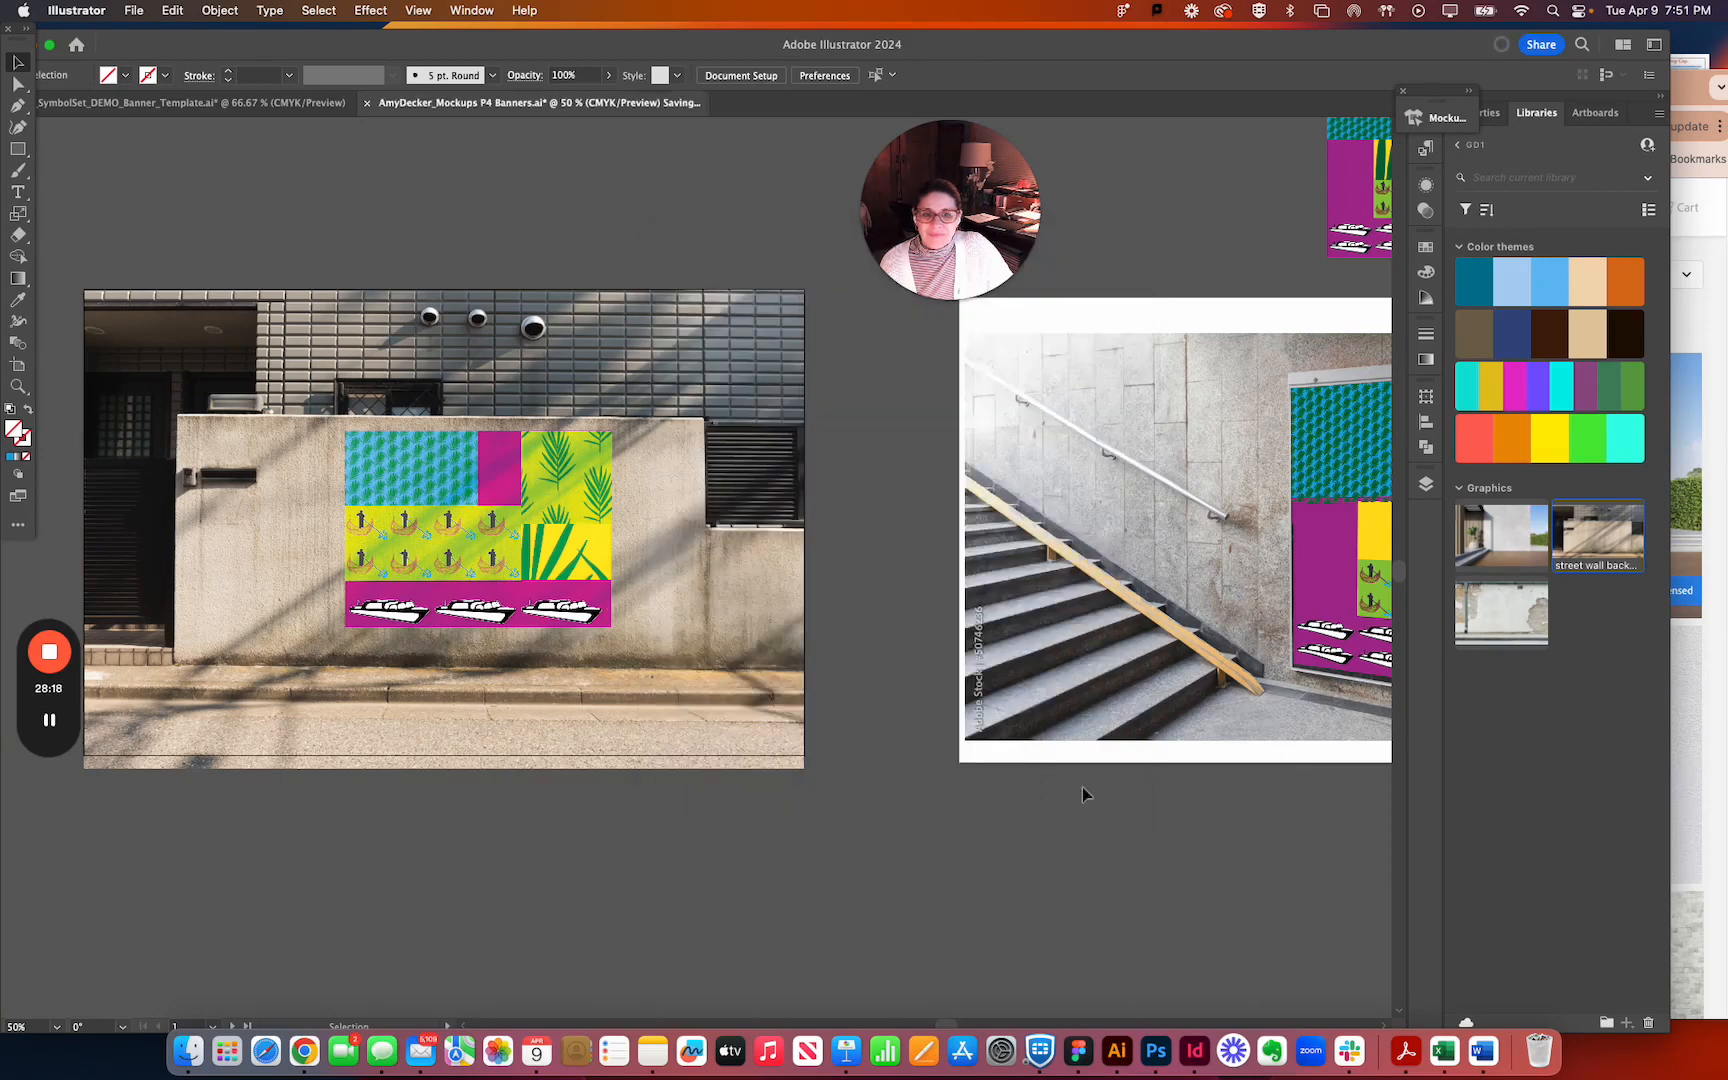
# Save the mockup document on the computer as an Adobe PDF of all artboards with the [Illustrator Default] preset, keeping the same file name.
pyautogui.click(121, 6)
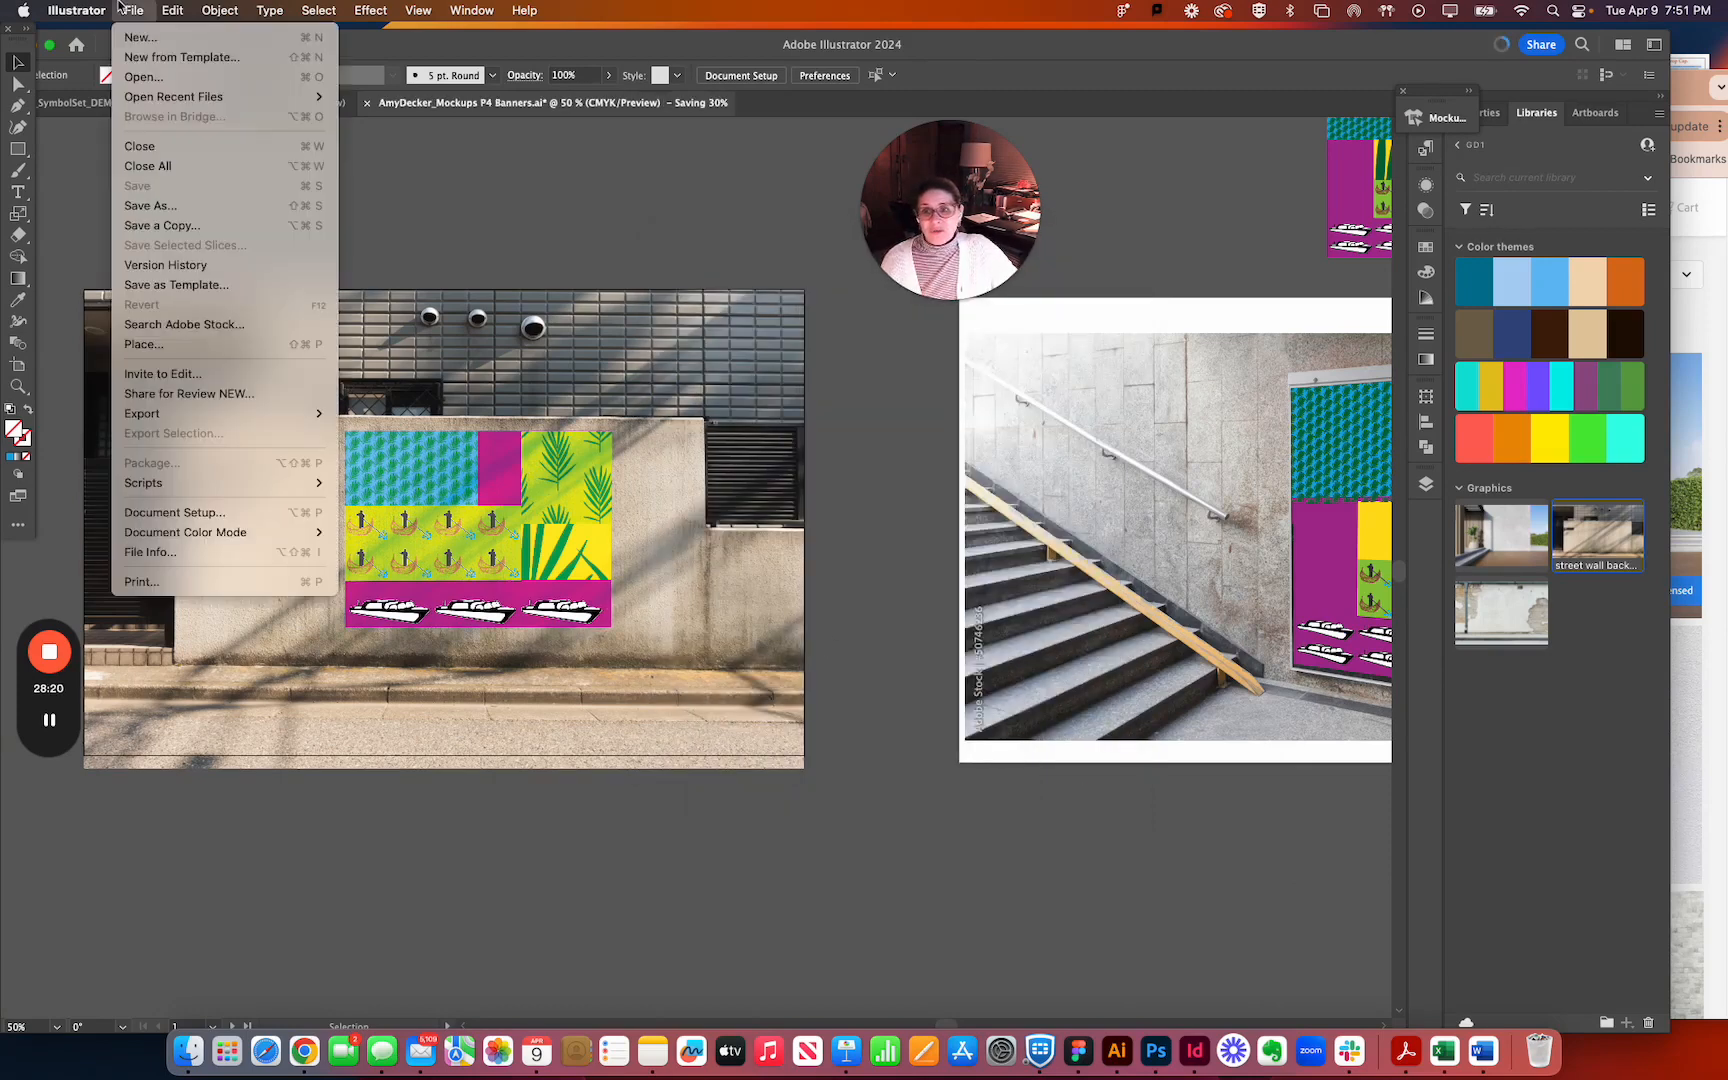
pyautogui.click(159, 208)
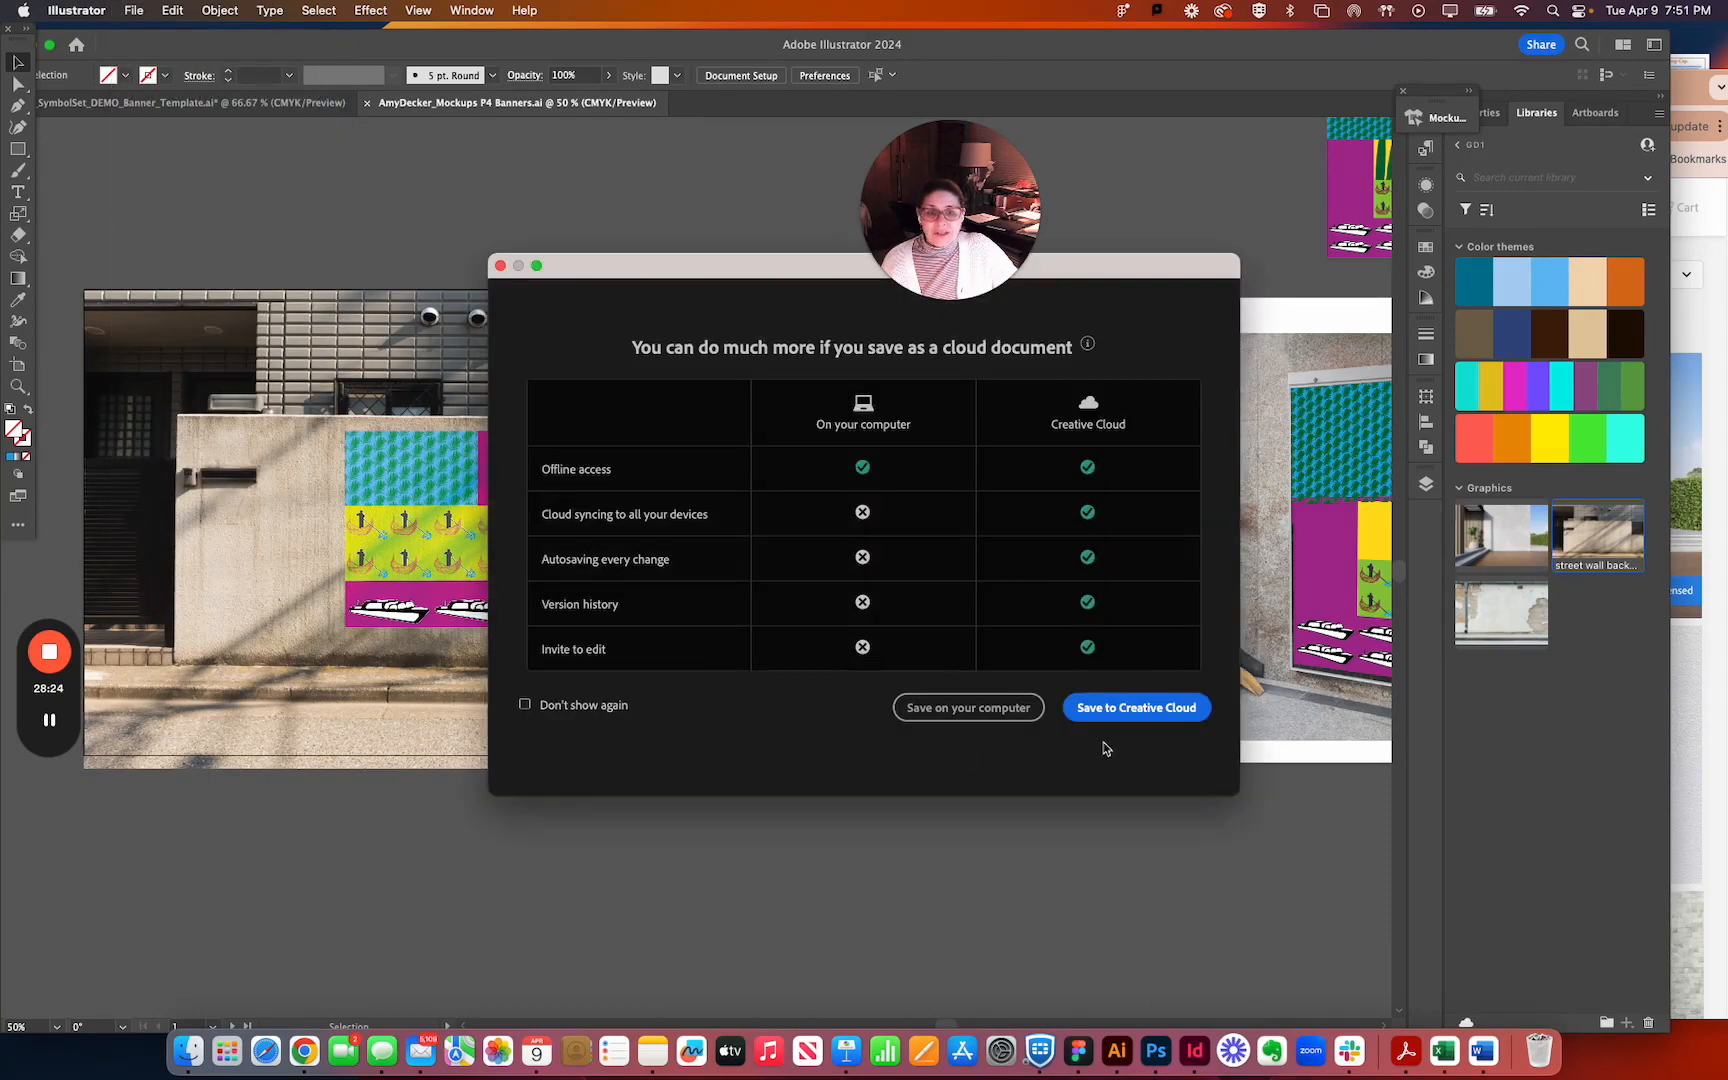
pyautogui.click(957, 713)
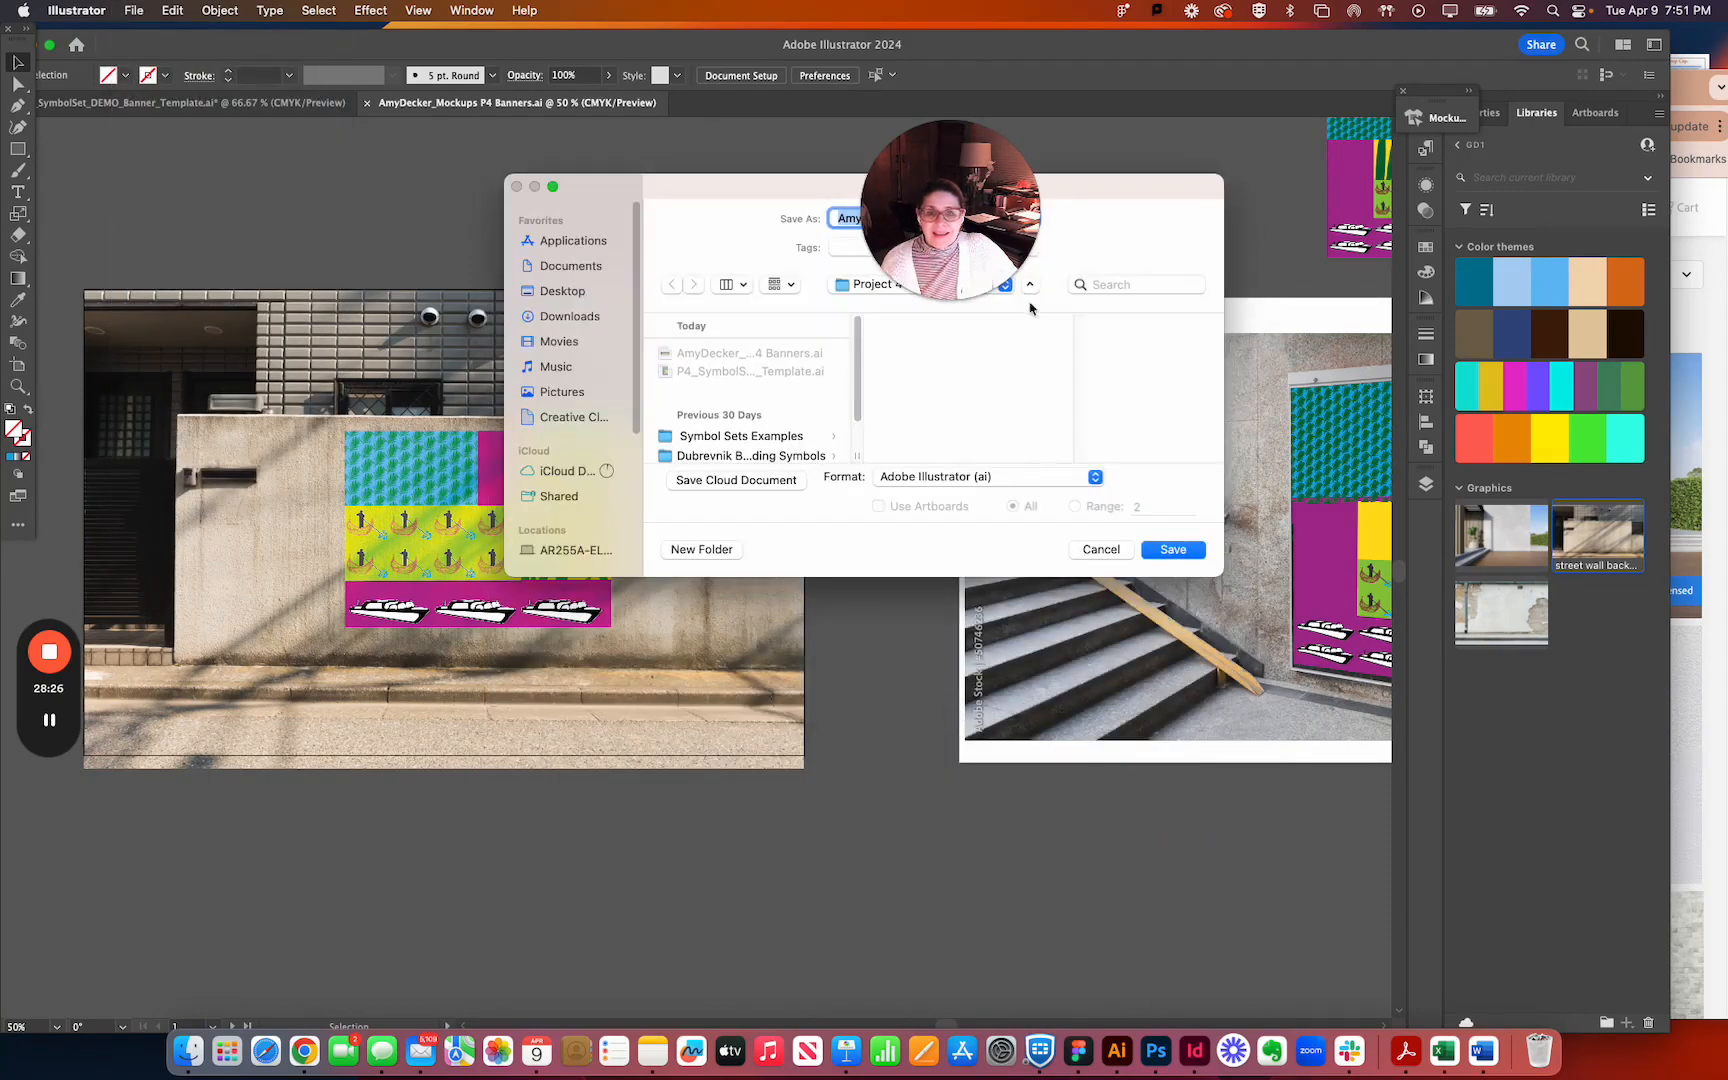
pyautogui.click(930, 596)
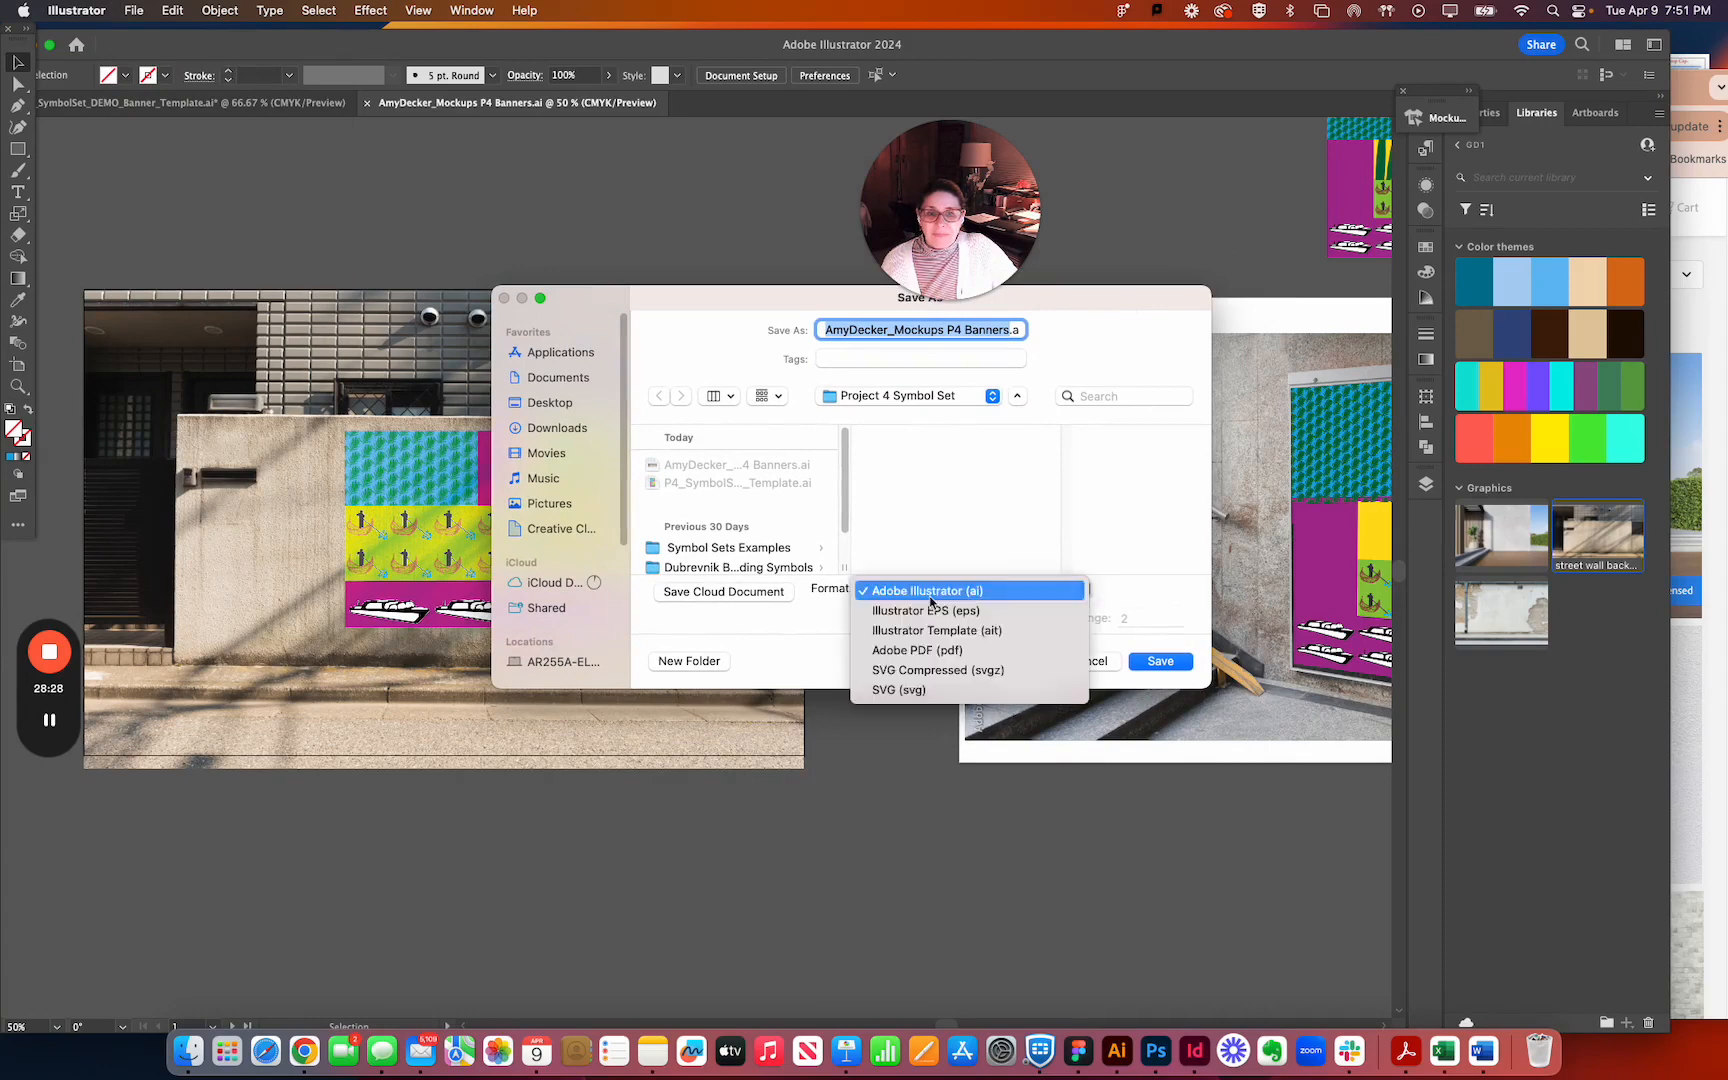
pyautogui.click(945, 650)
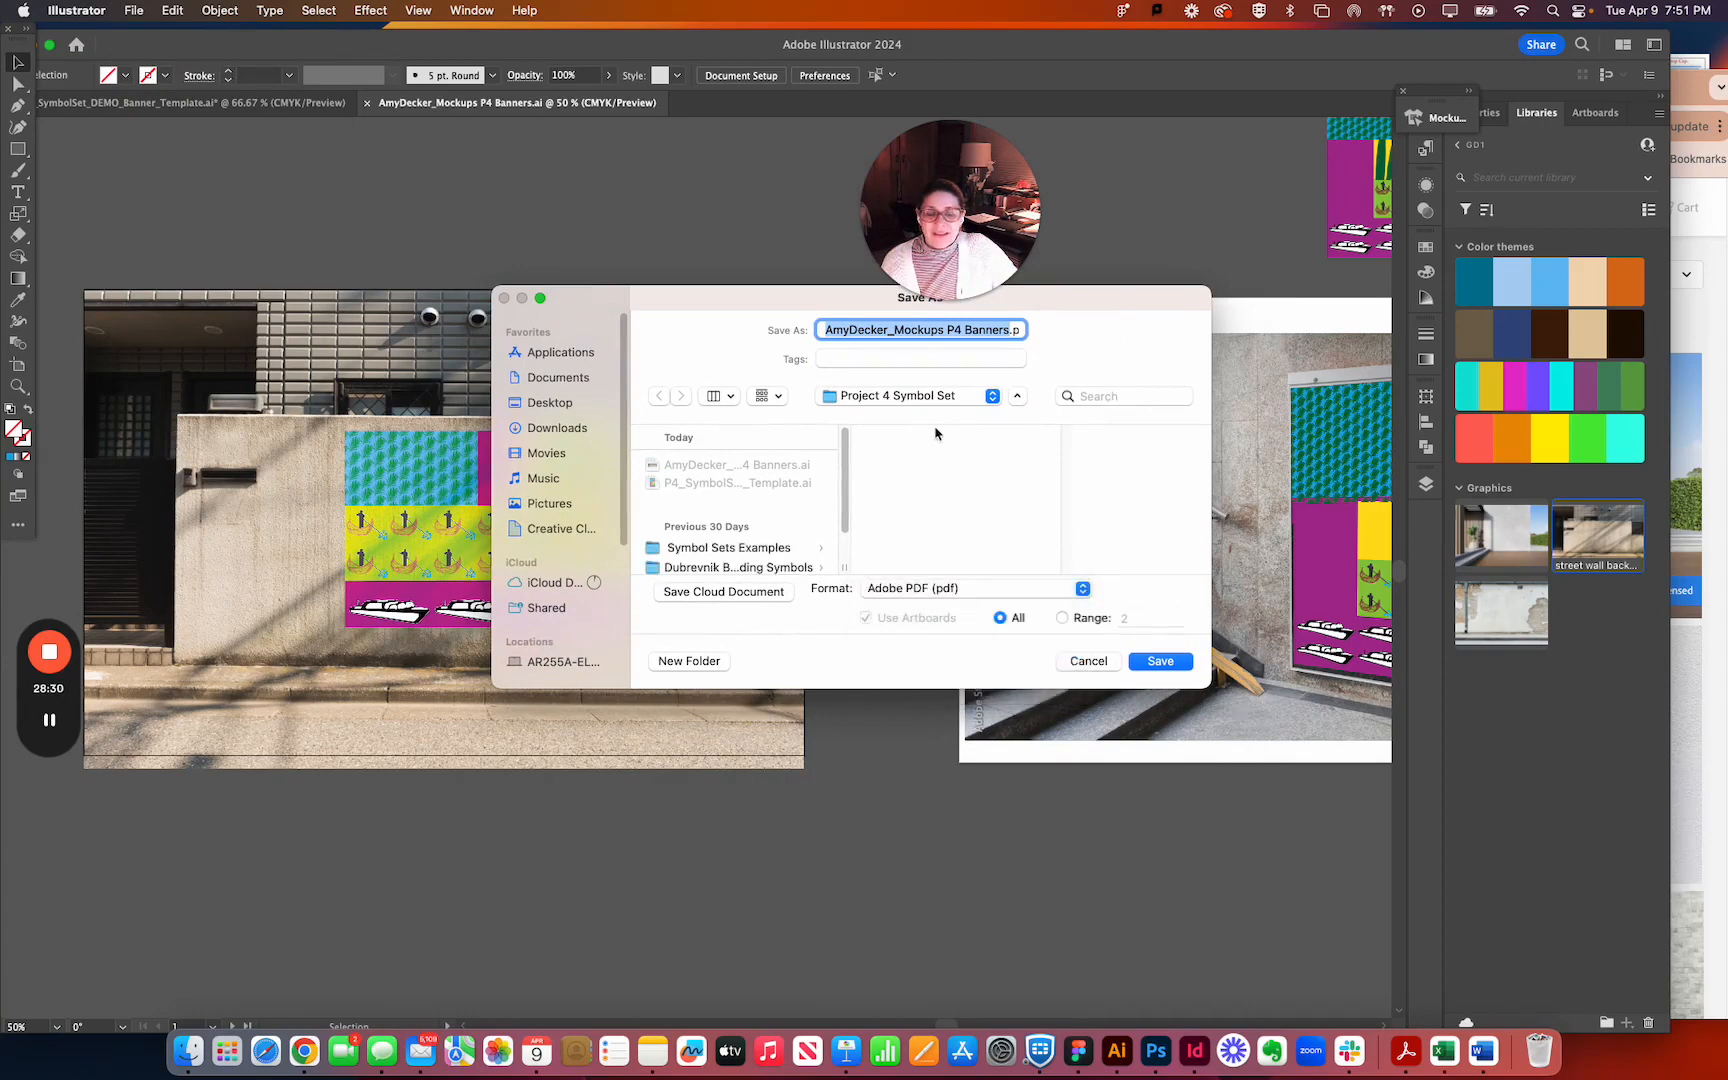
pyautogui.click(1160, 661)
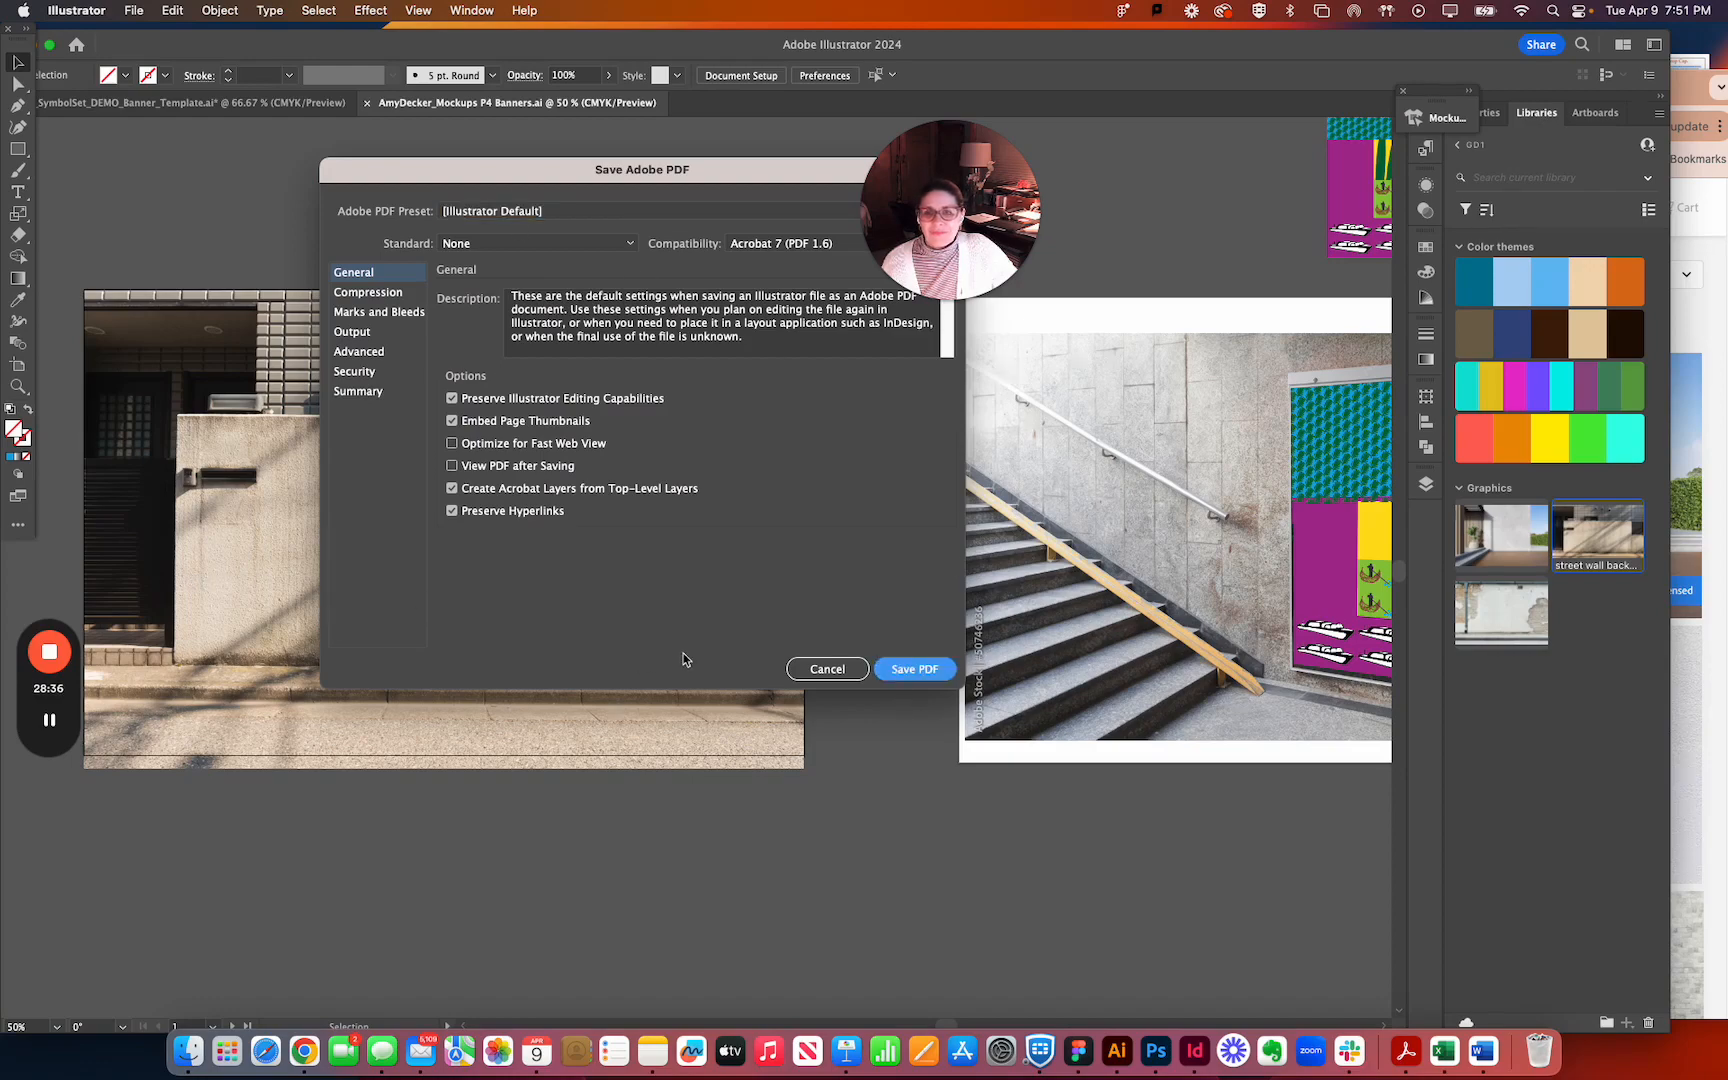
pyautogui.click(904, 682)
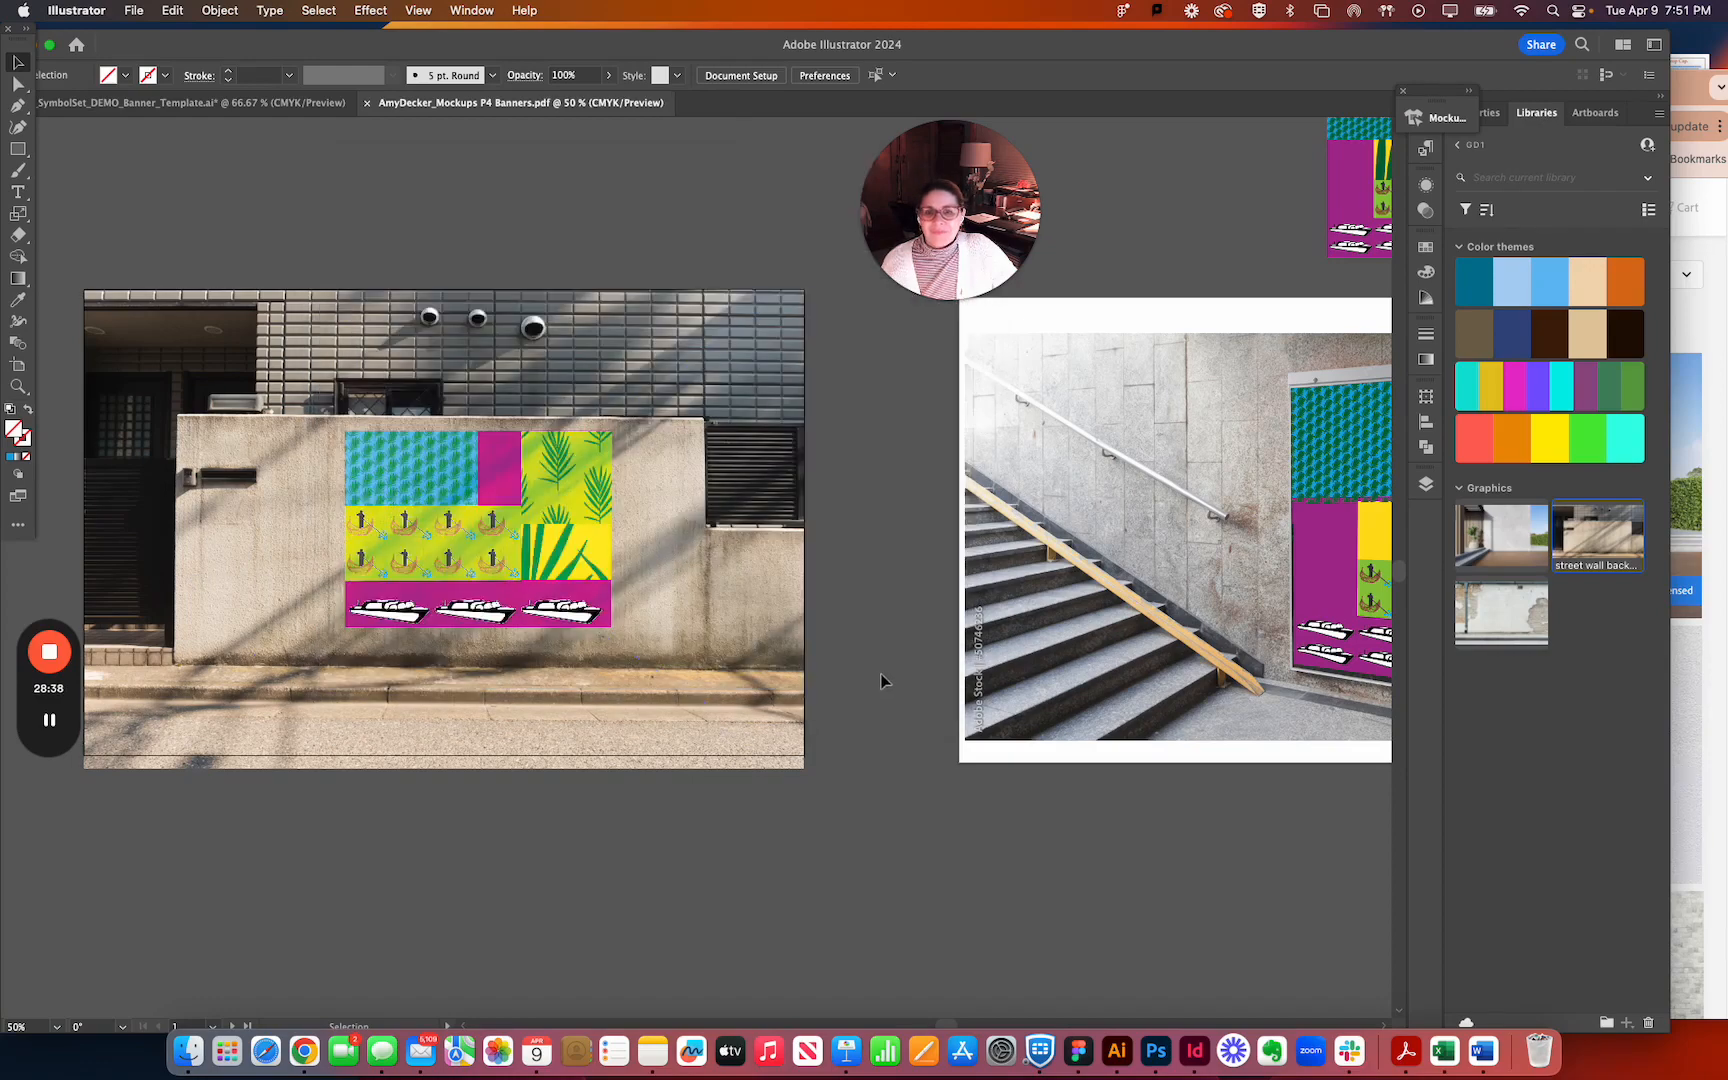
pyautogui.scroll(-2, 861, 666)
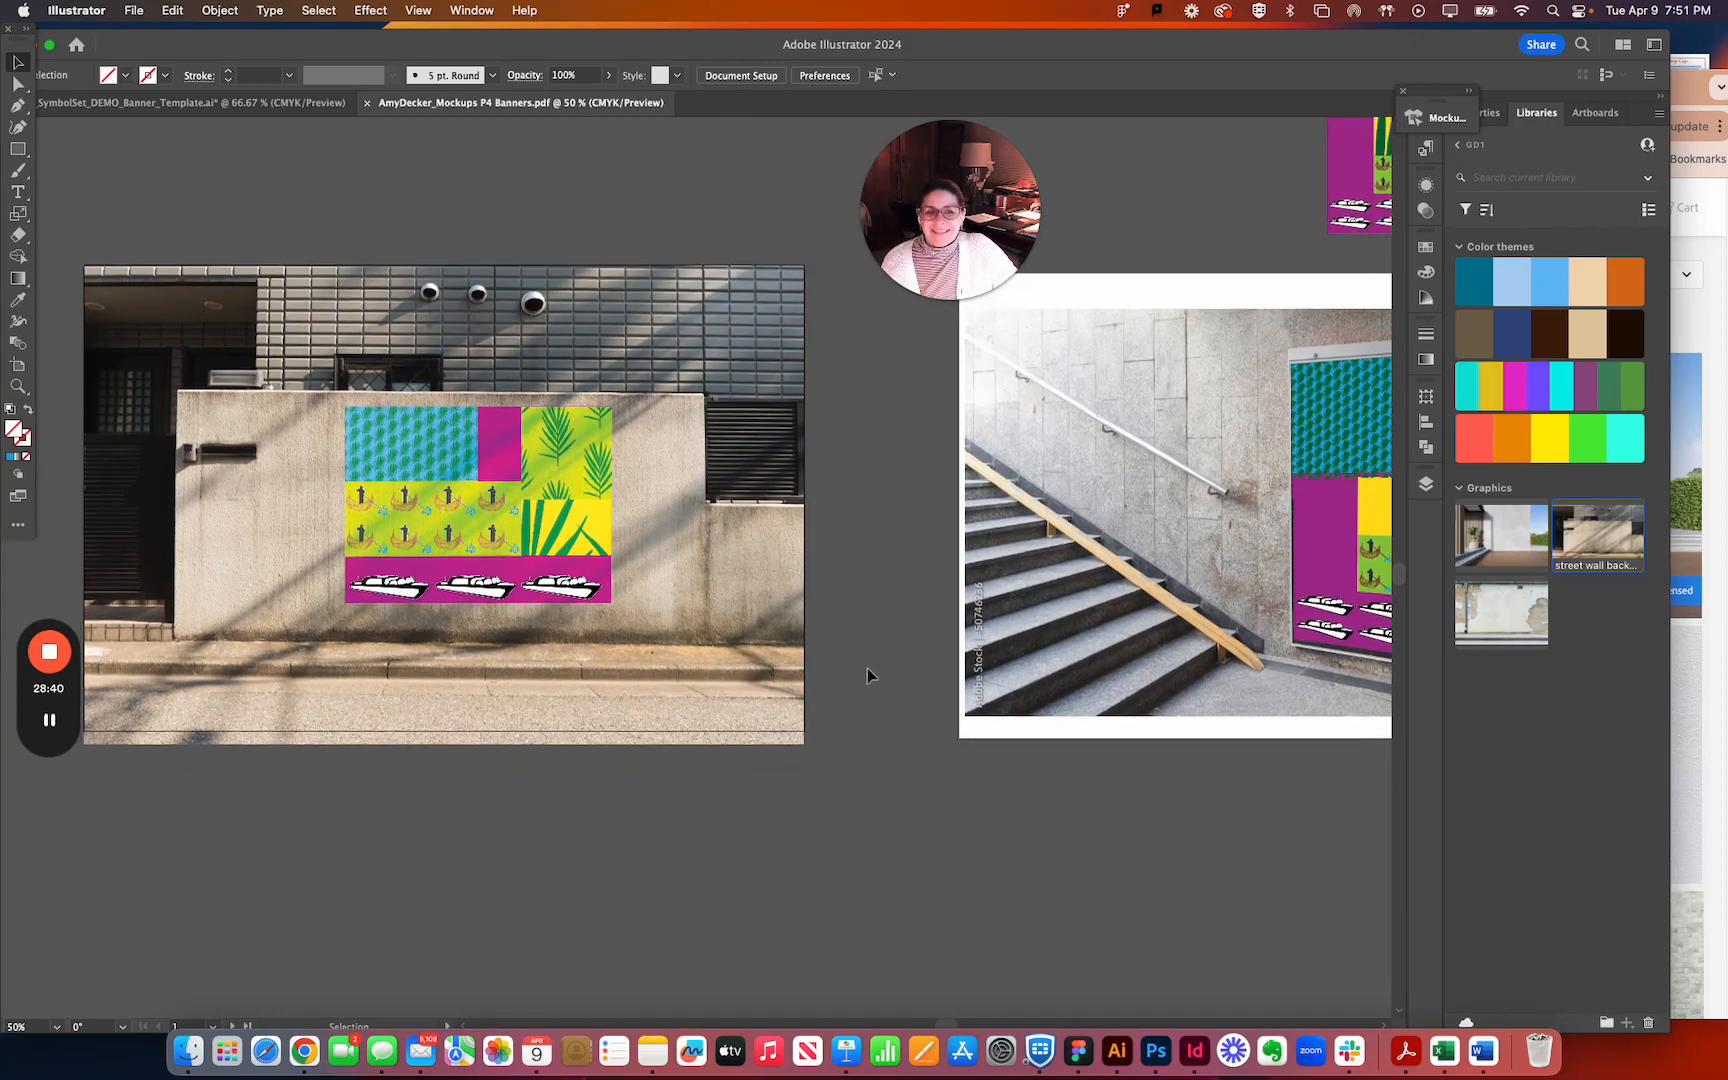